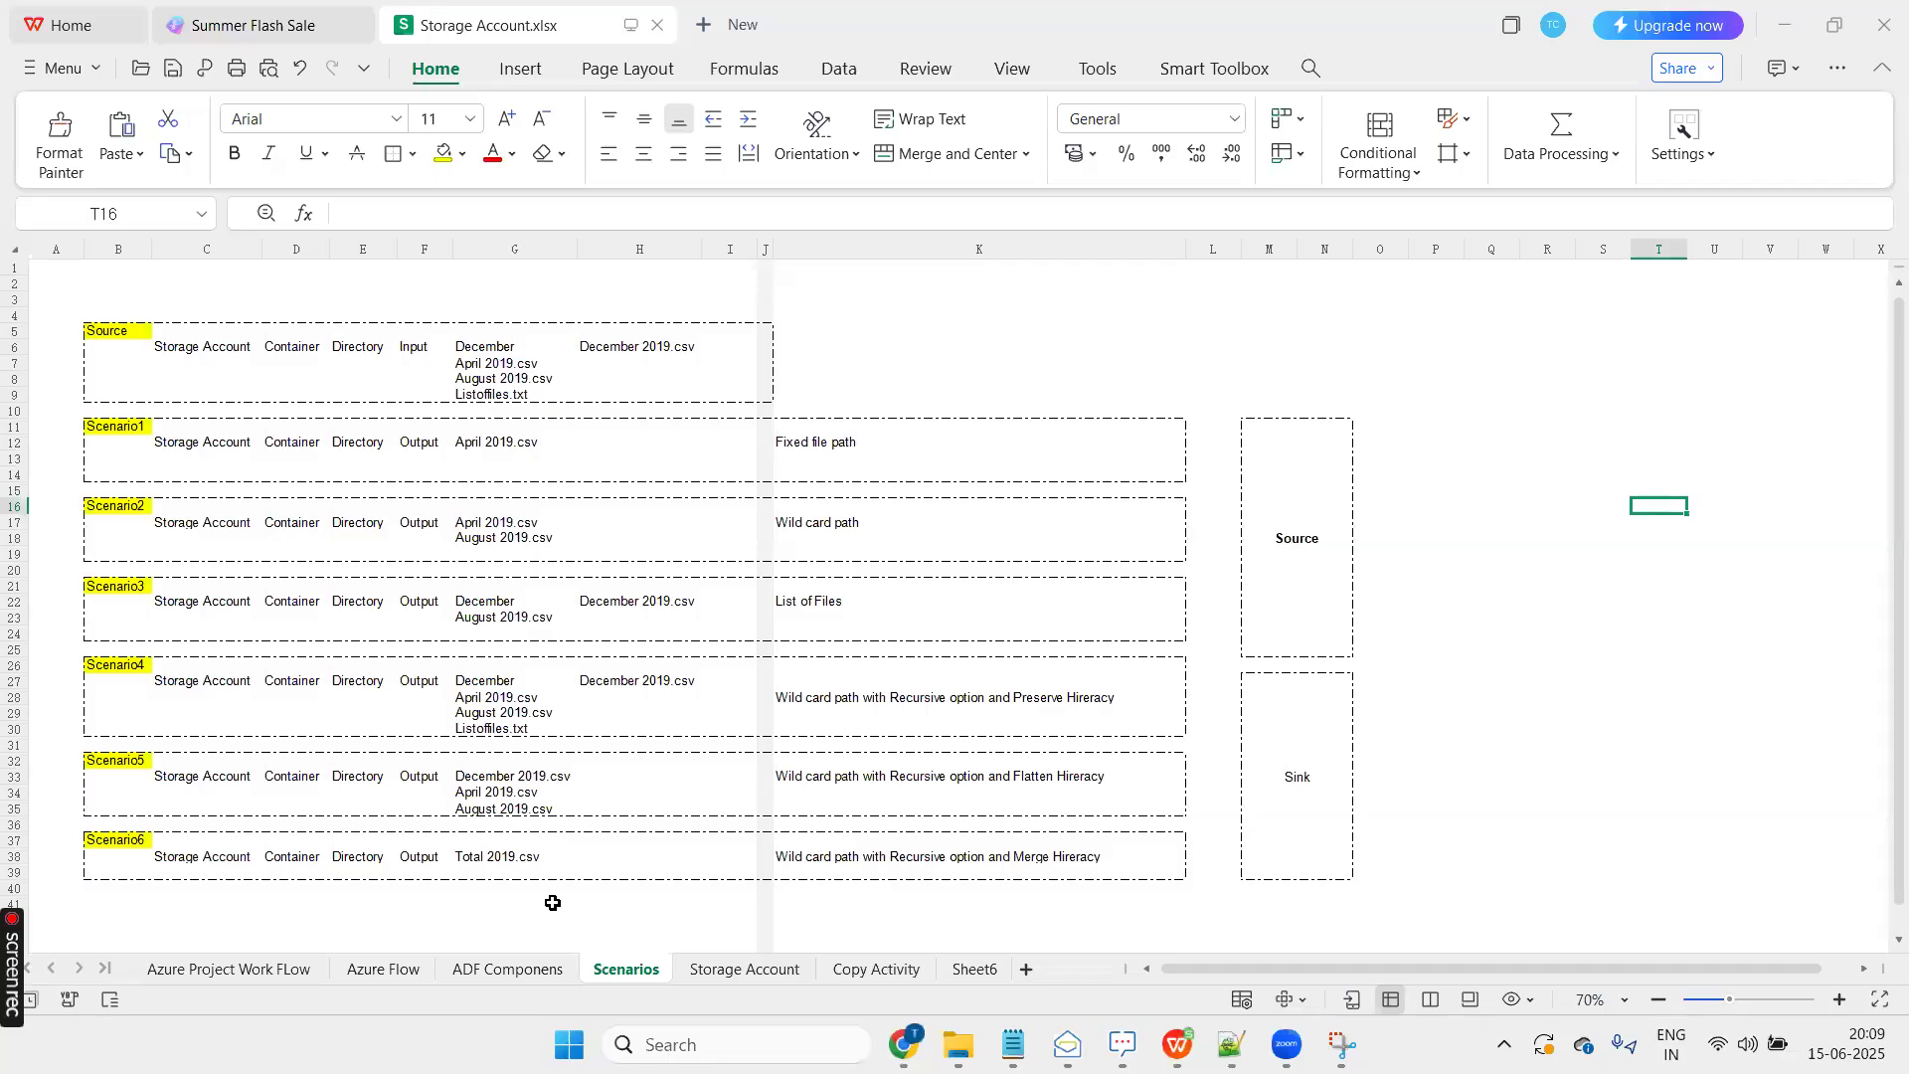
Review the ADF components listed on the ADF Componens sheet, from Linked Service through Integration Run Time
click(478, 972)
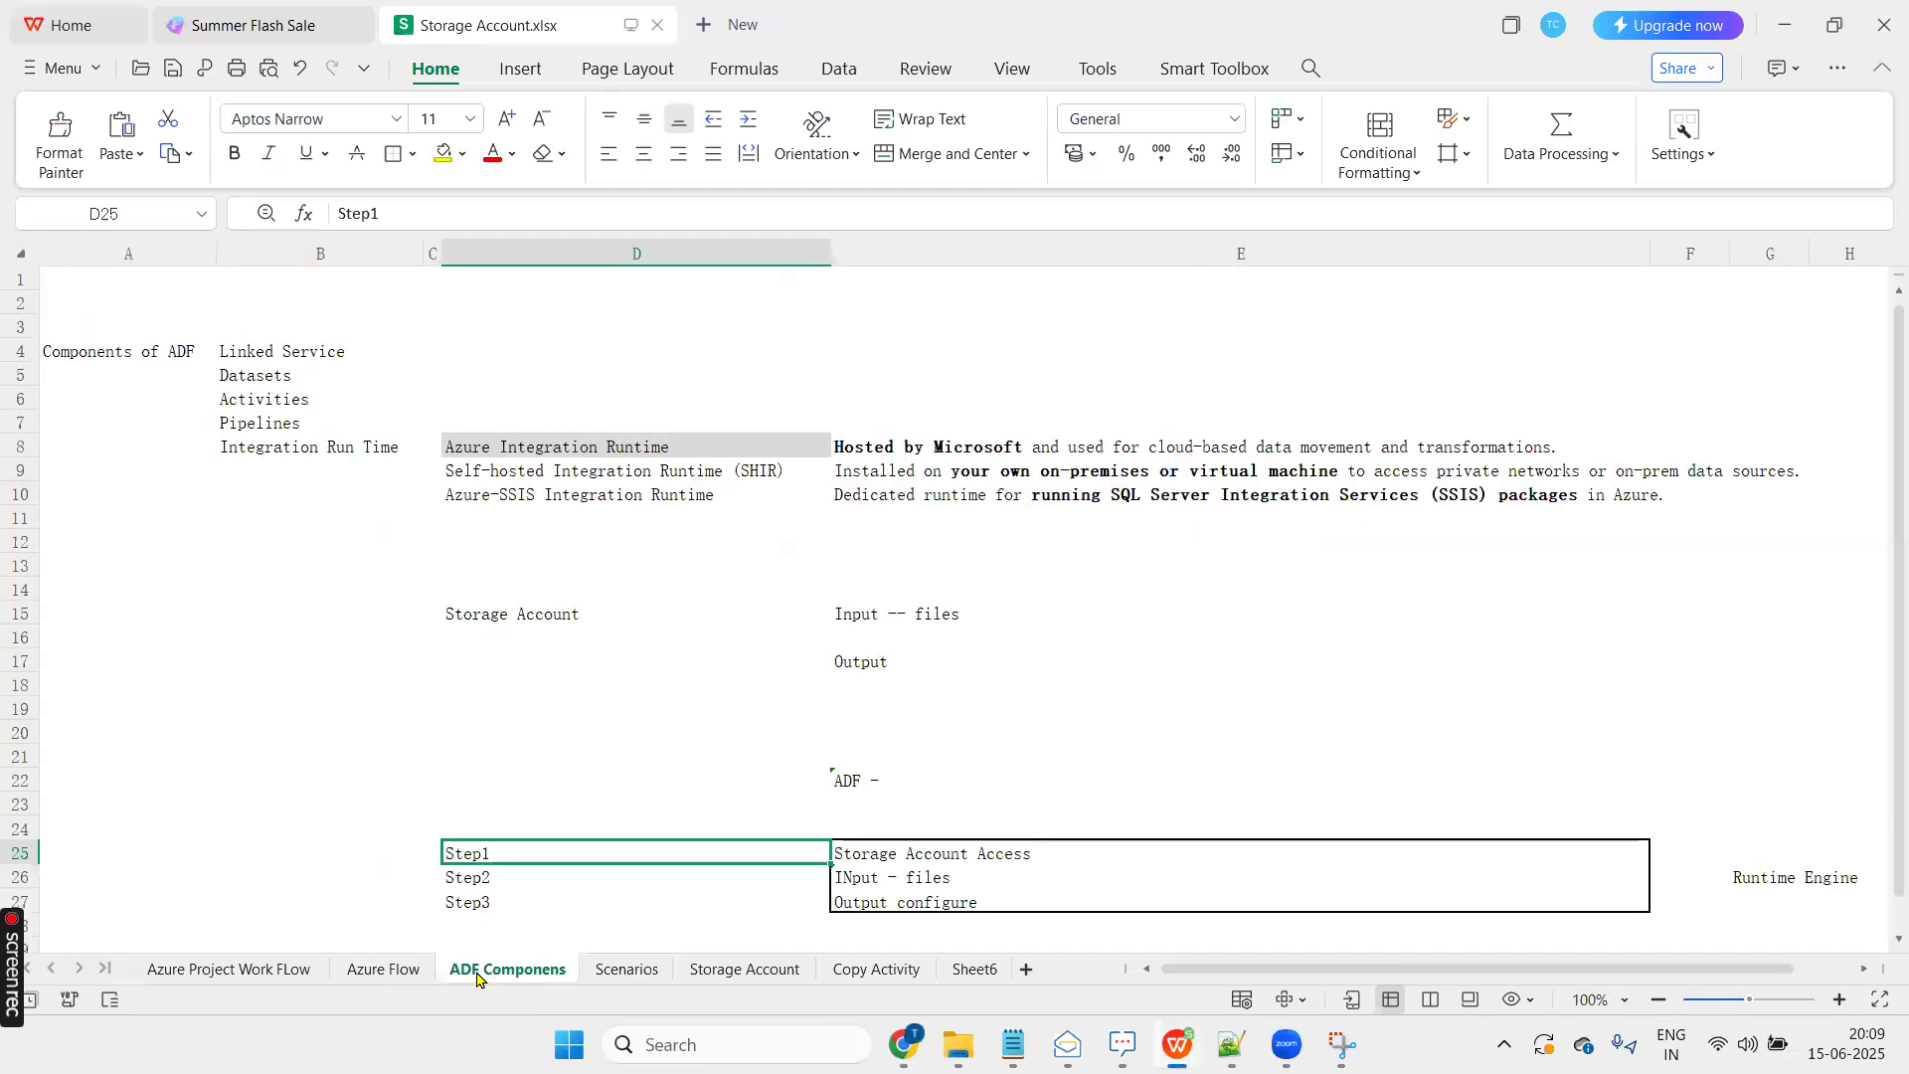
click(465, 769)
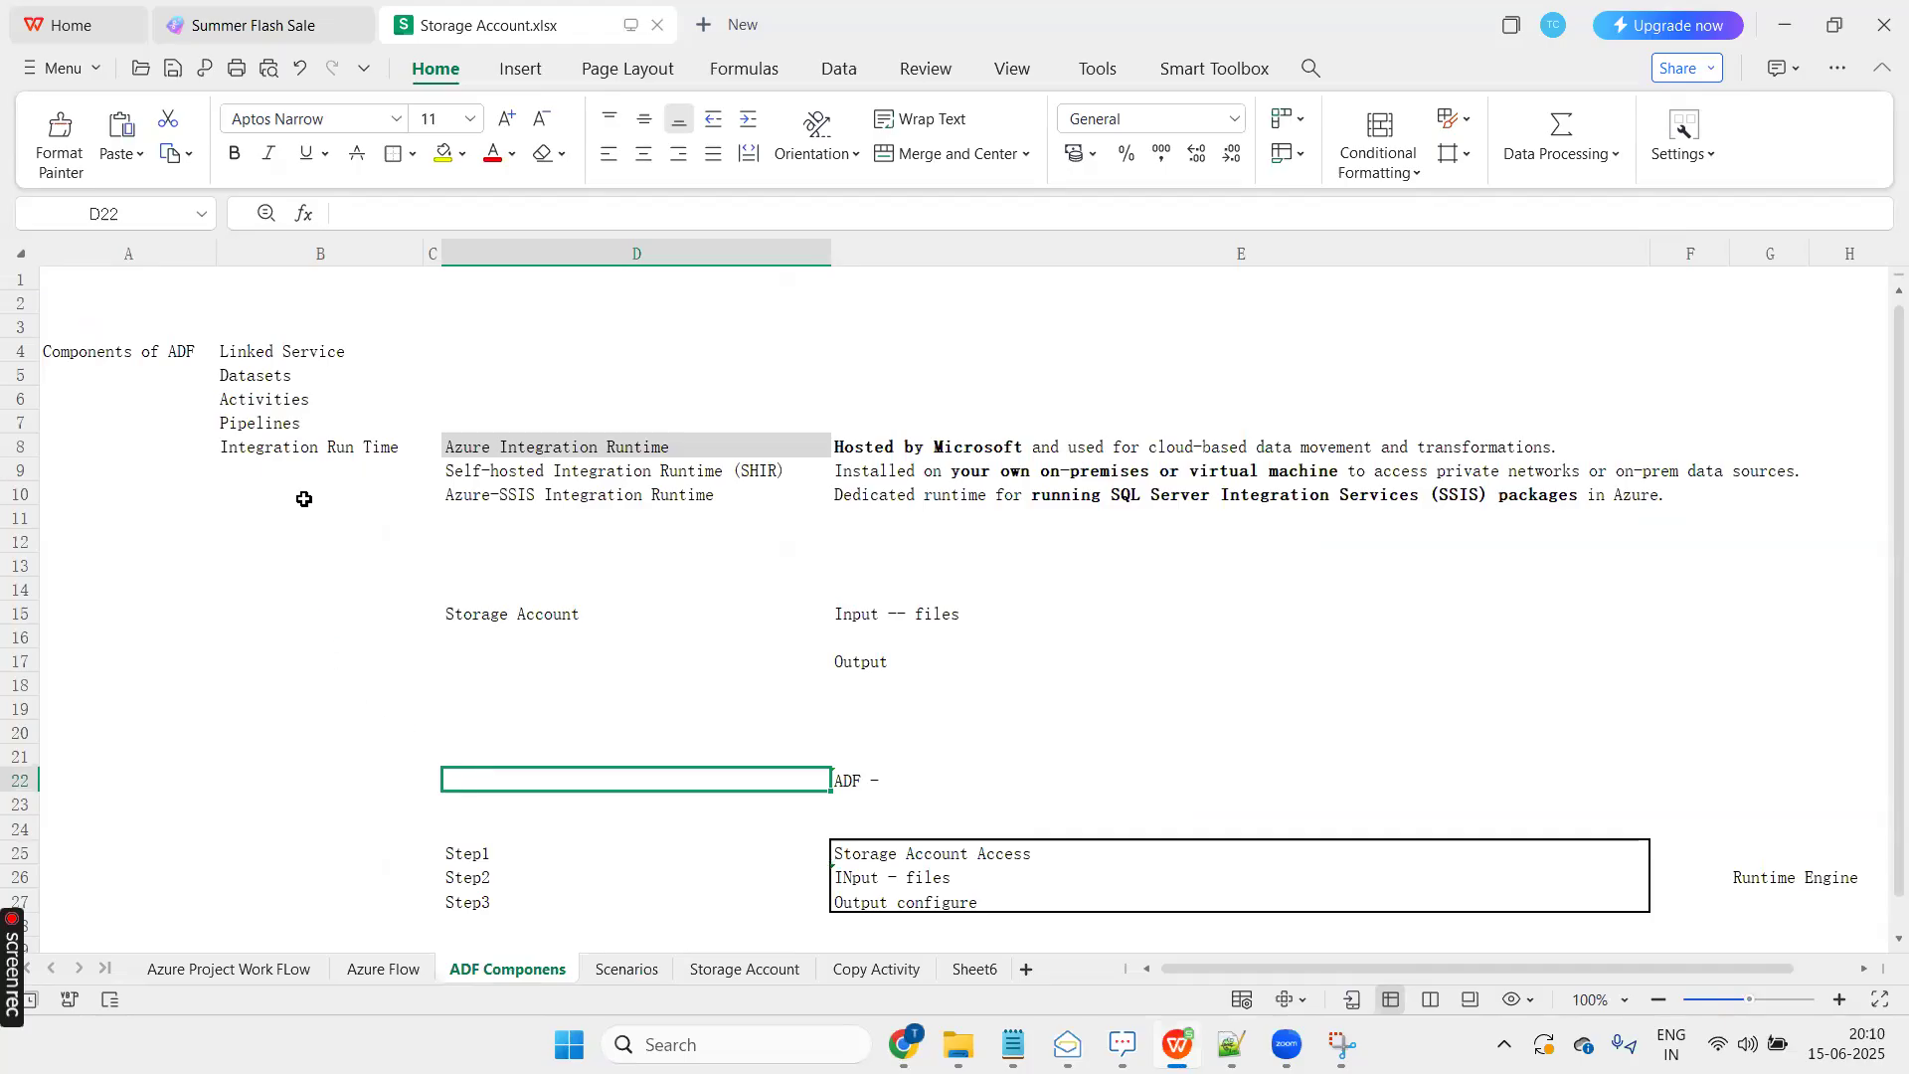
click(266, 350)
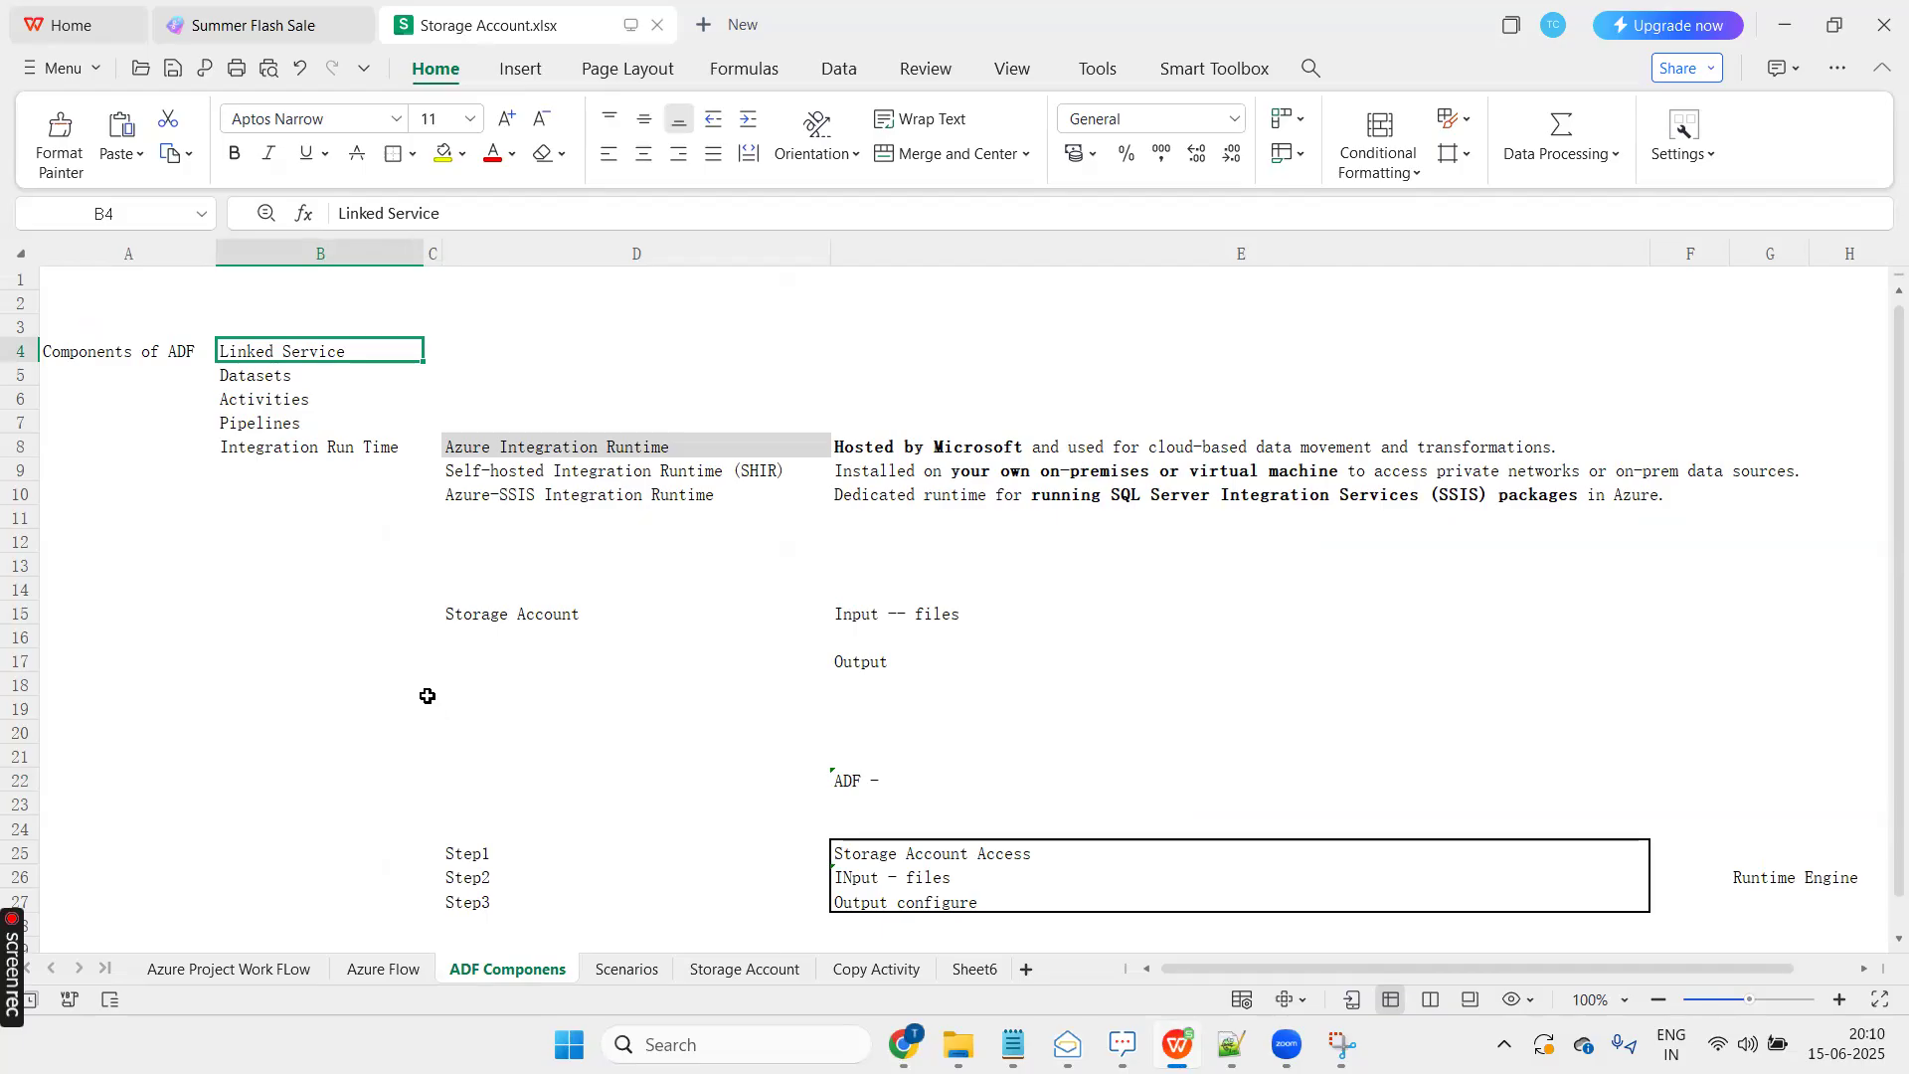
click(298, 380)
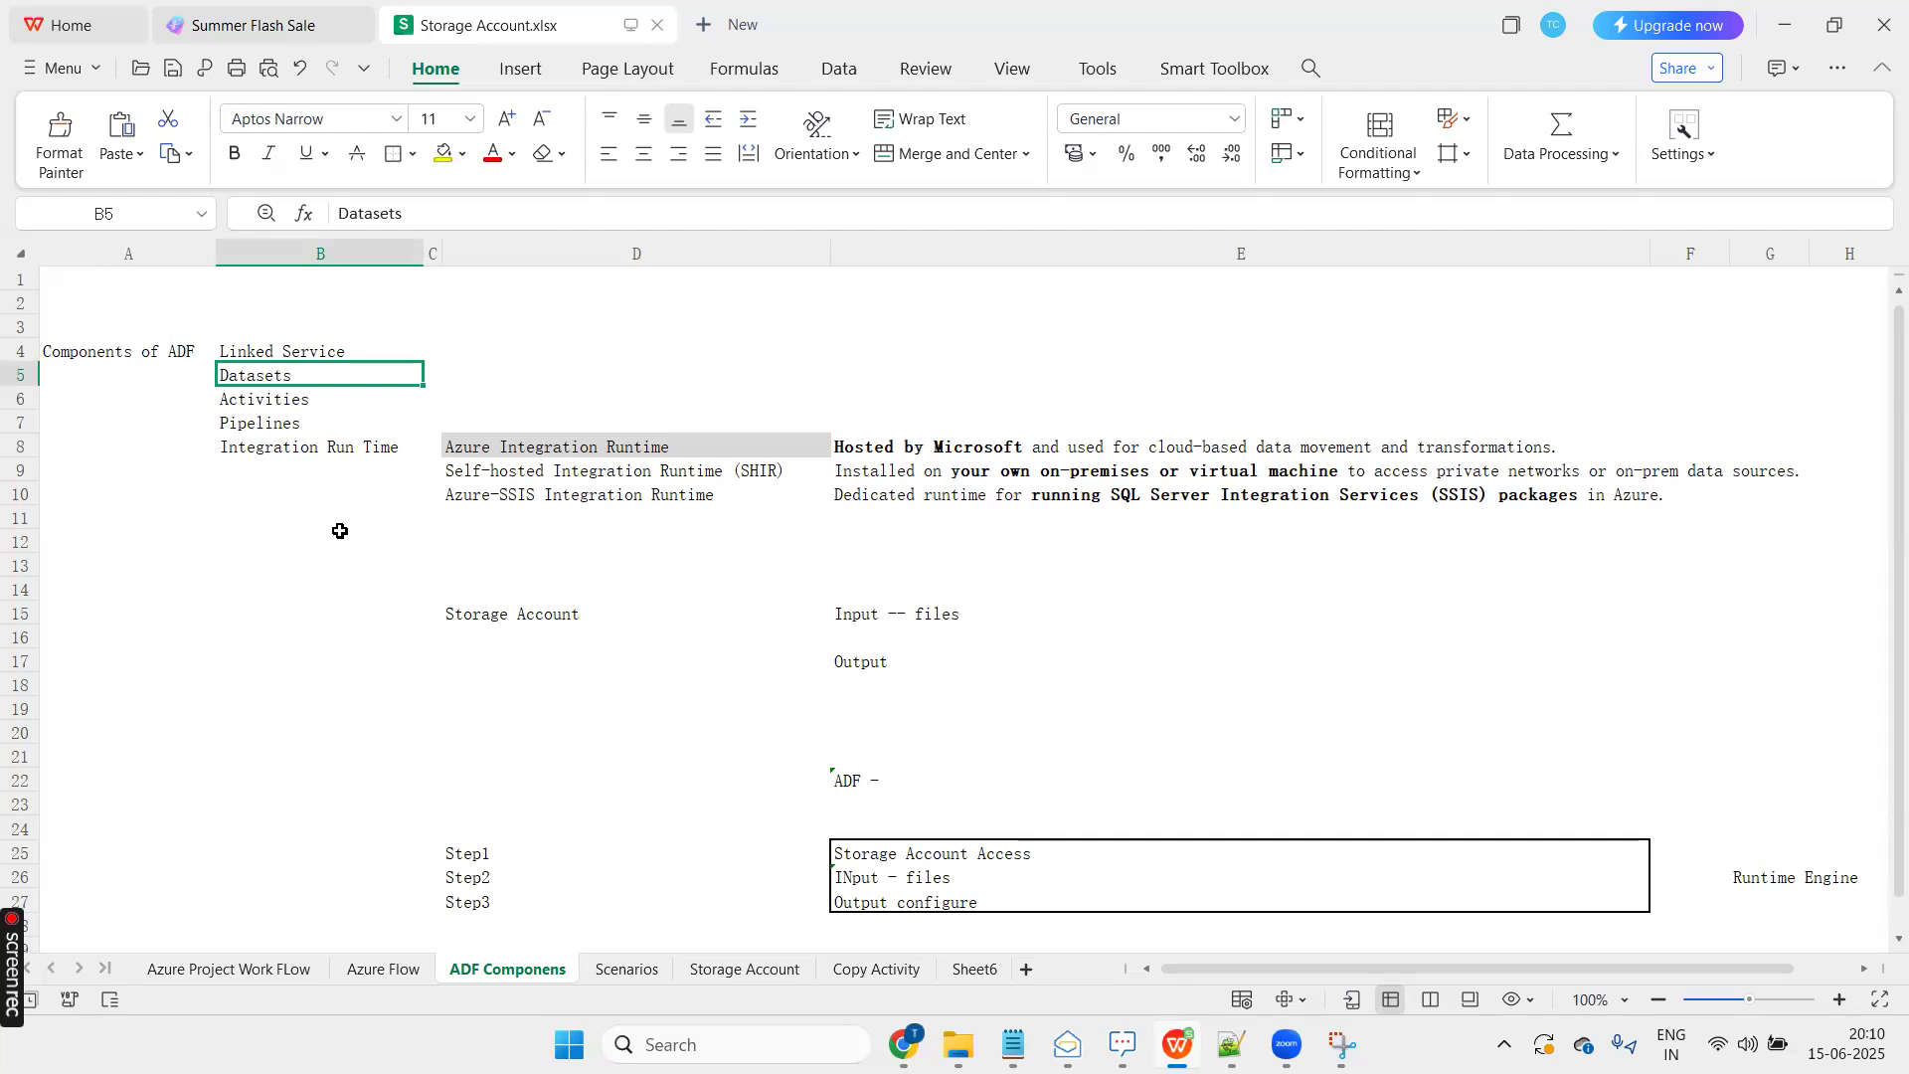
click(328, 397)
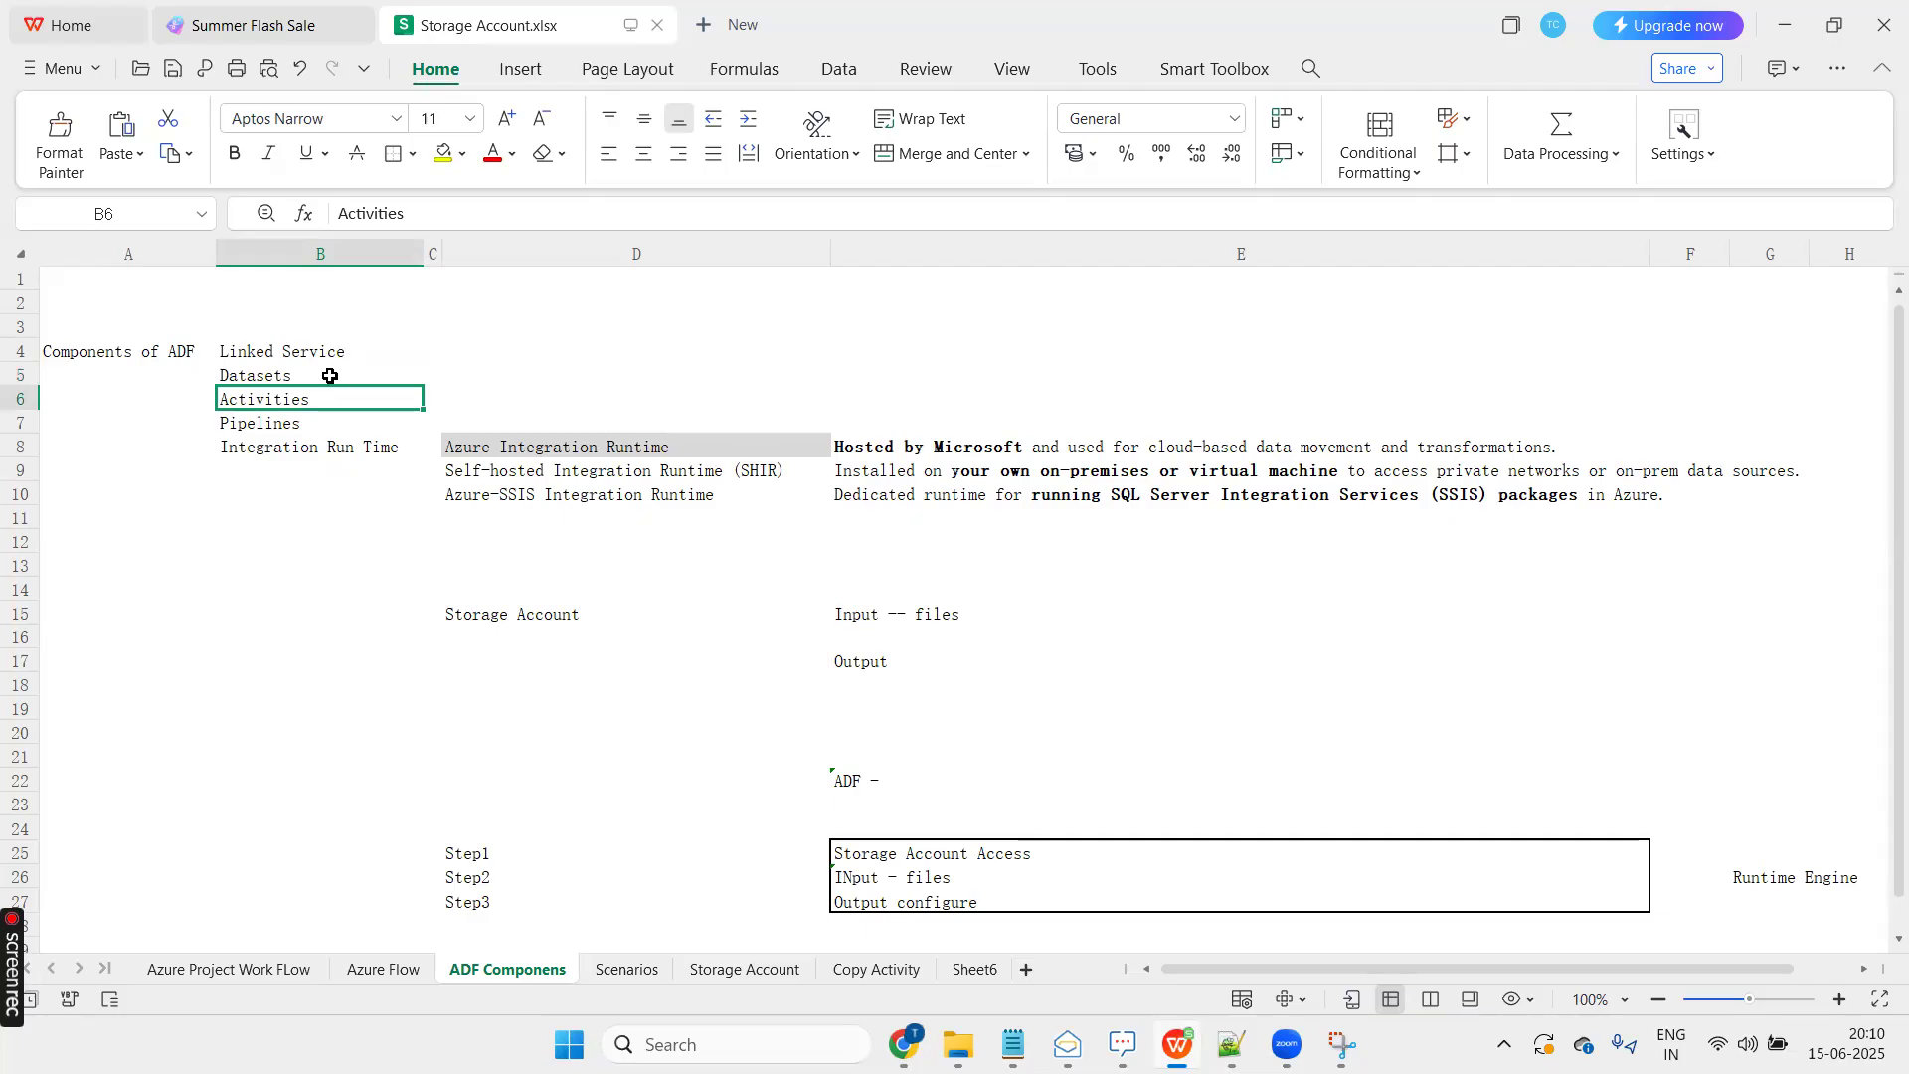
drag(332, 354, 326, 399)
click(312, 425)
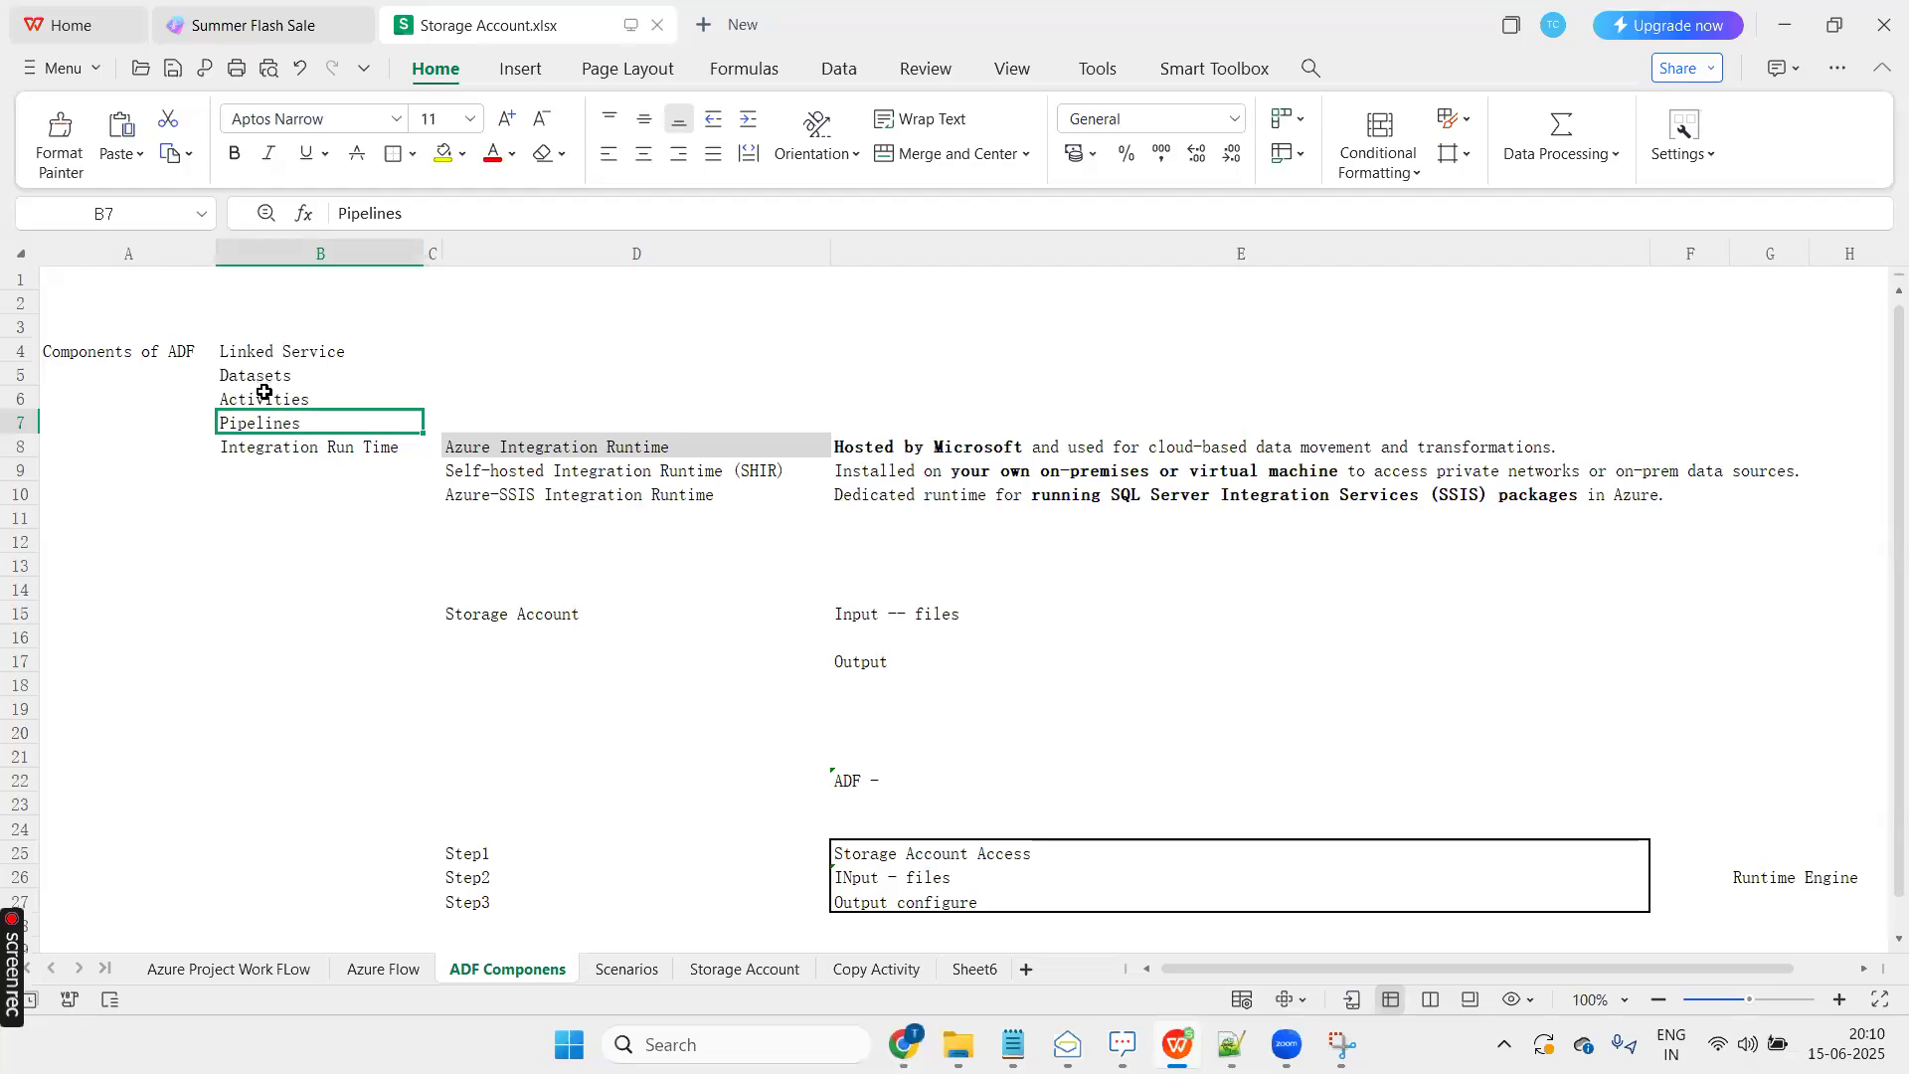
click(264, 446)
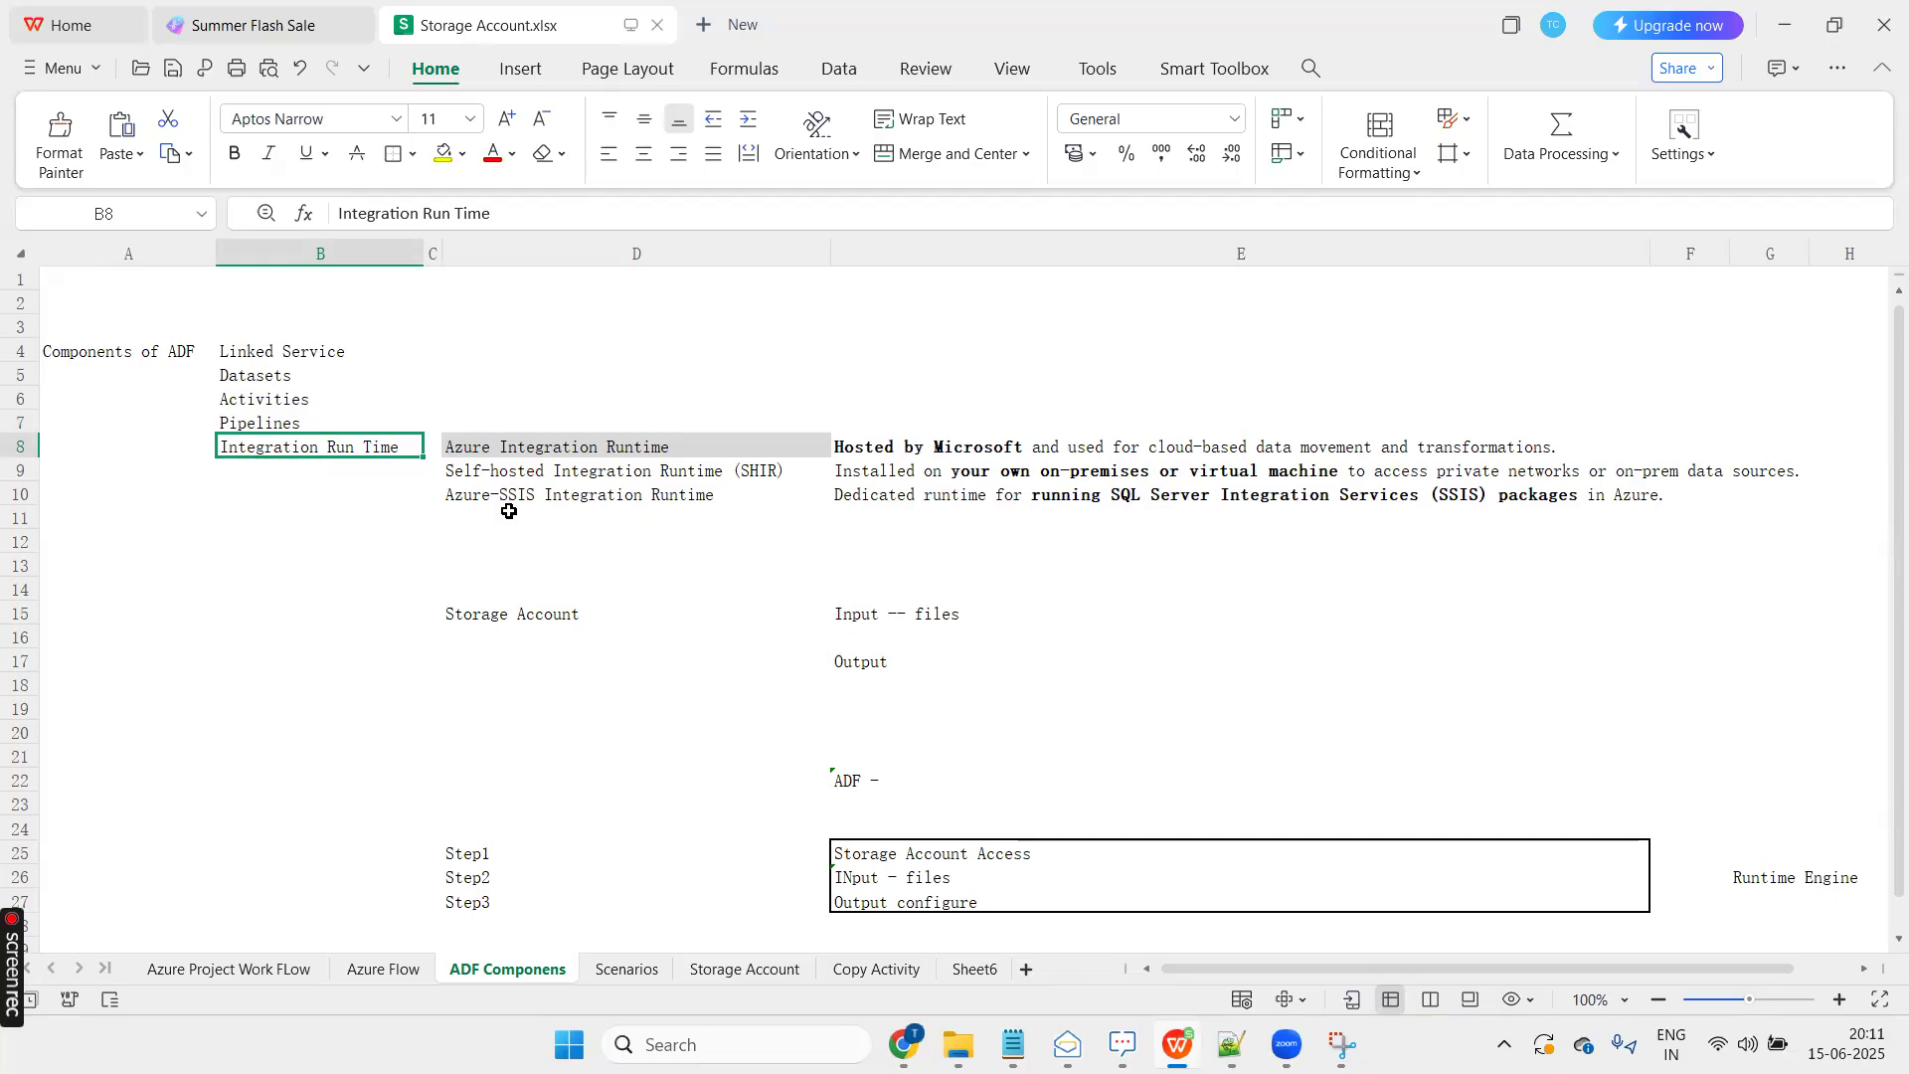
Review the three integration runtime types: Azure, Self-hosted (SHIR) and Azure-SSIS
click(547, 462)
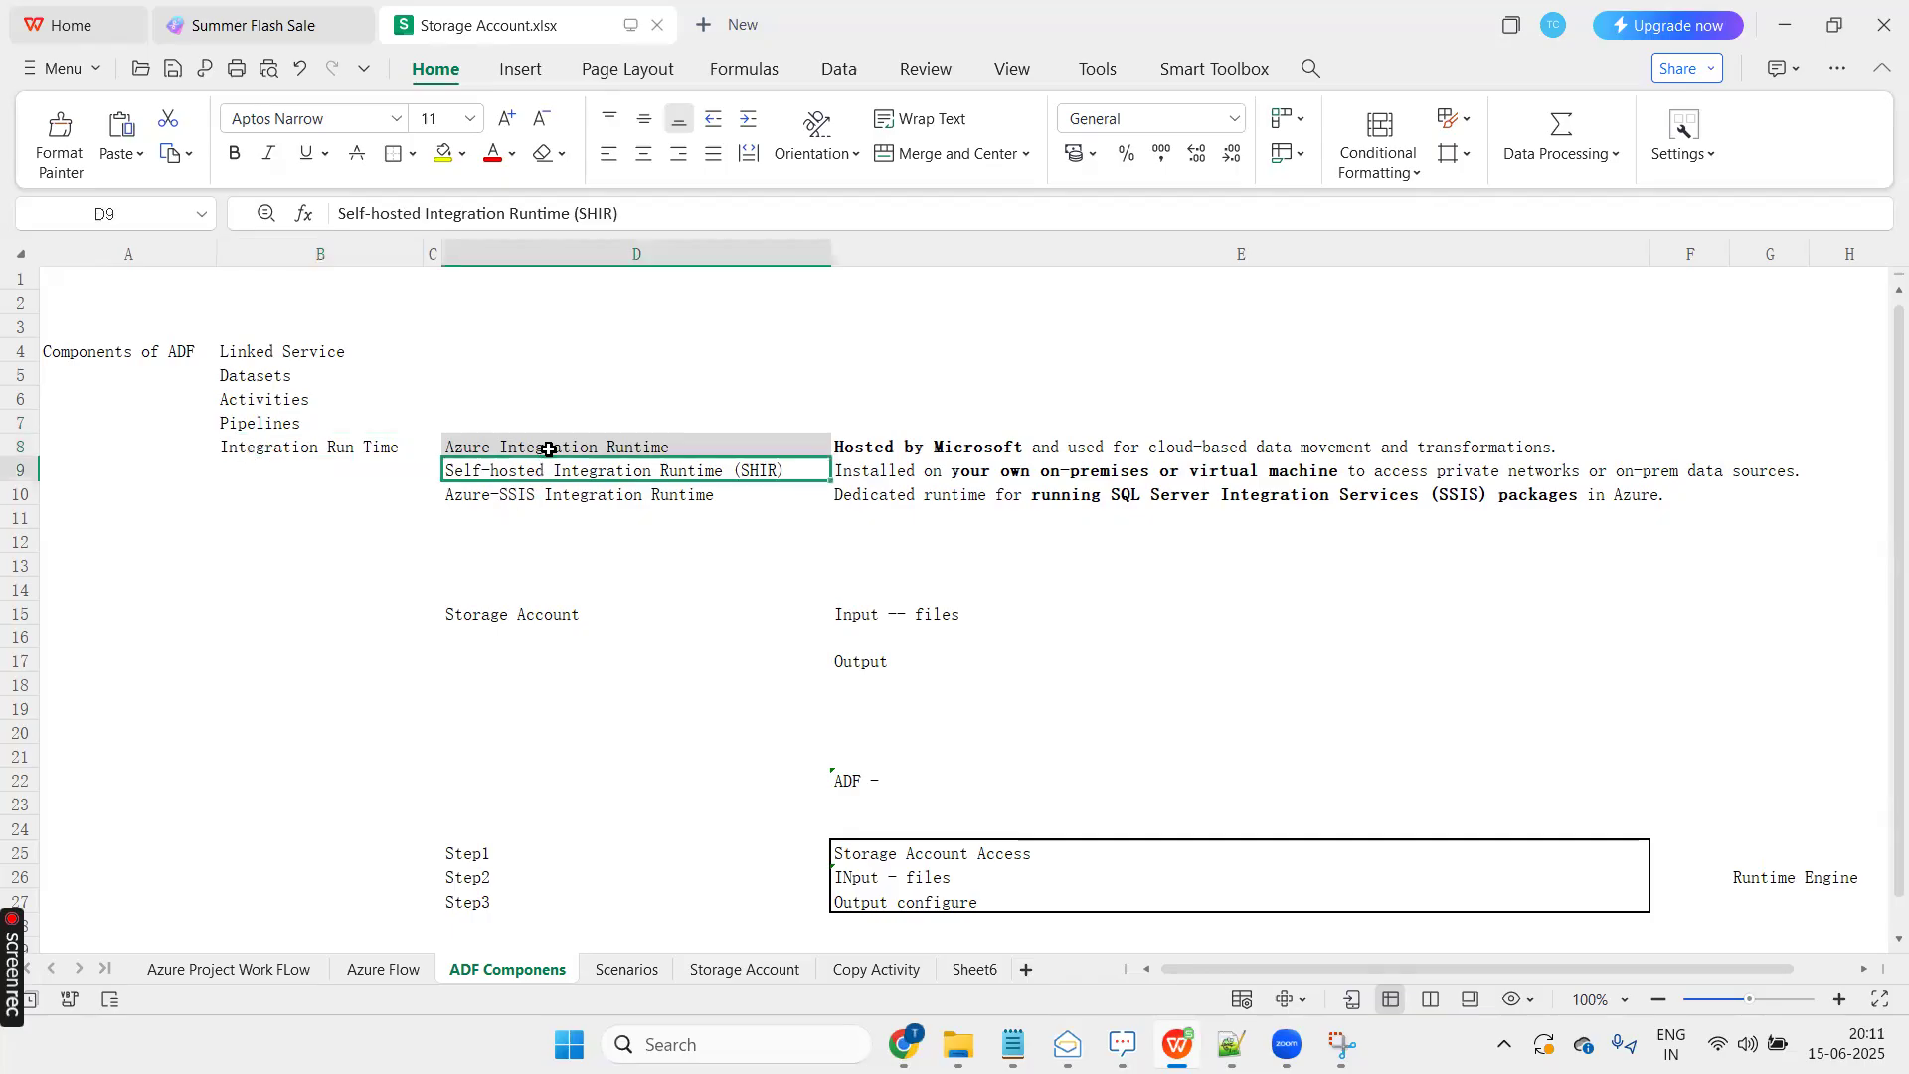
click(551, 444)
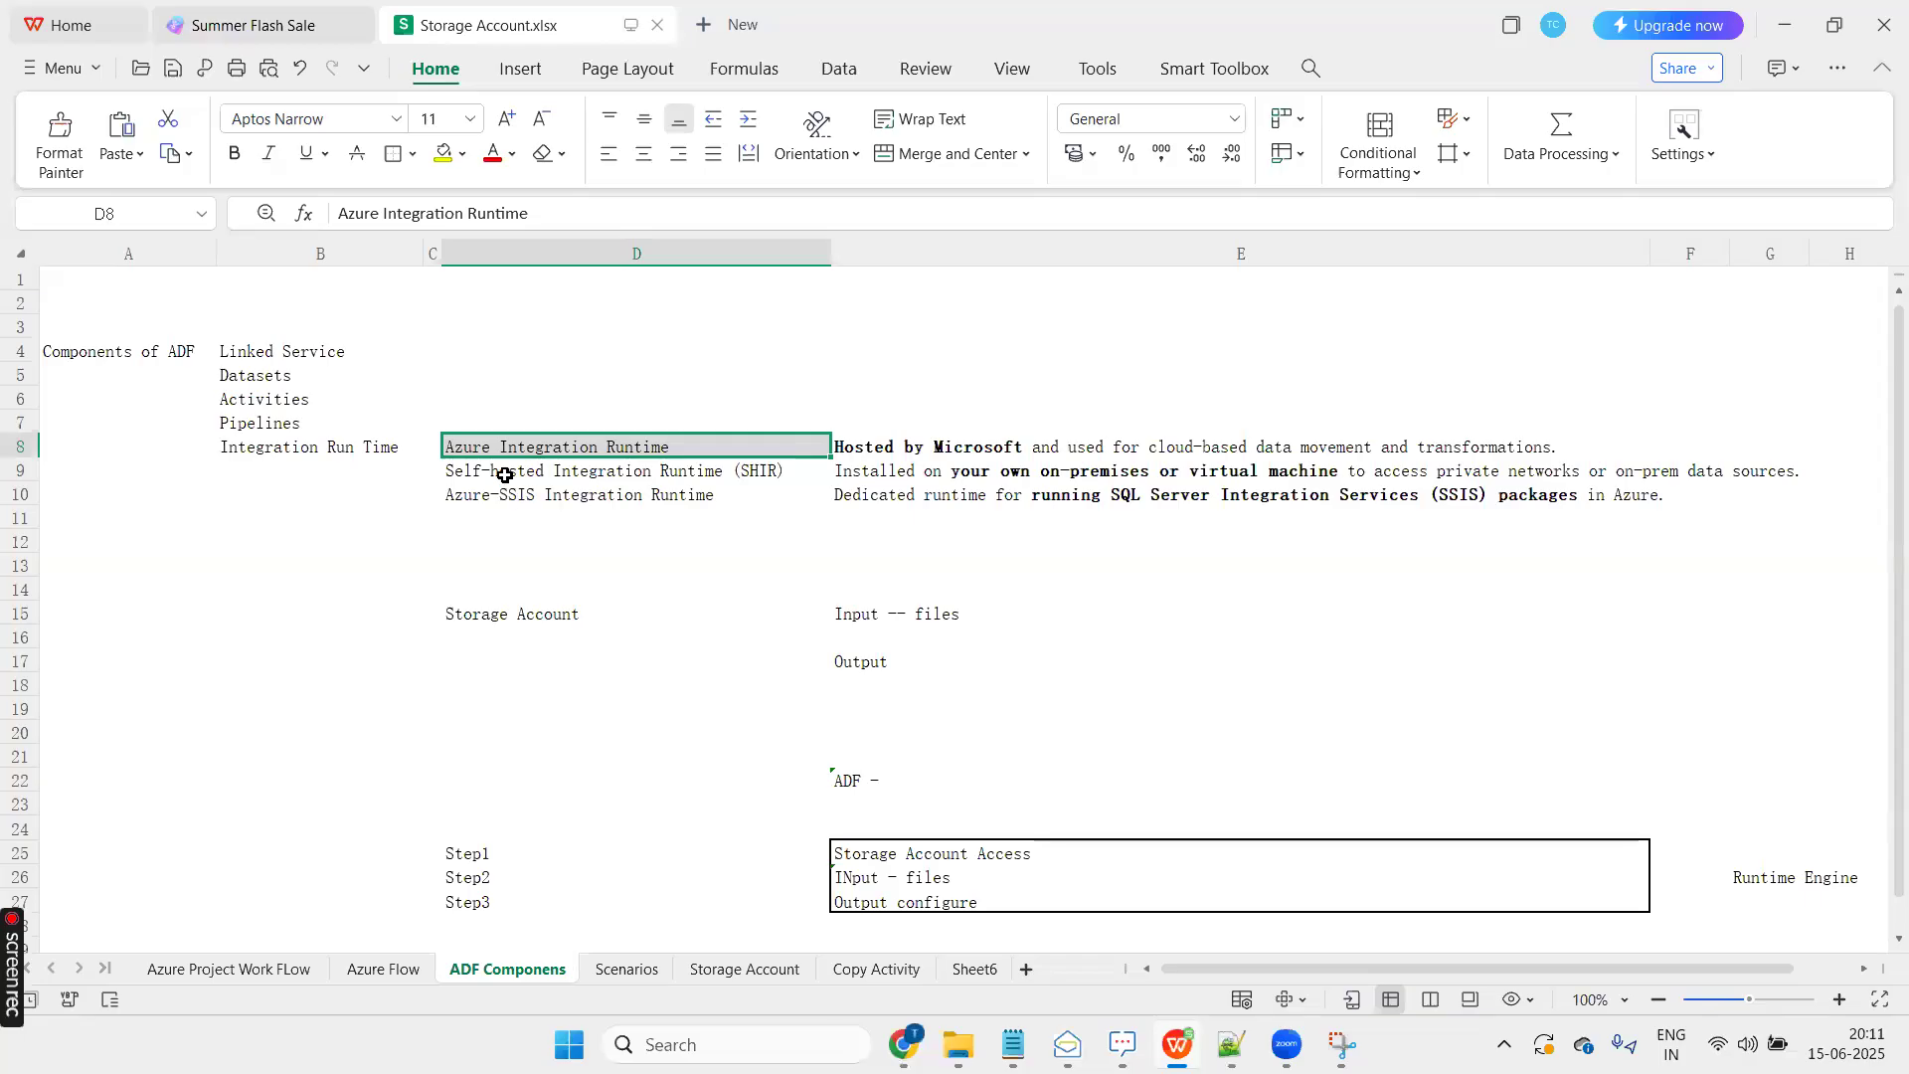
click(467, 473)
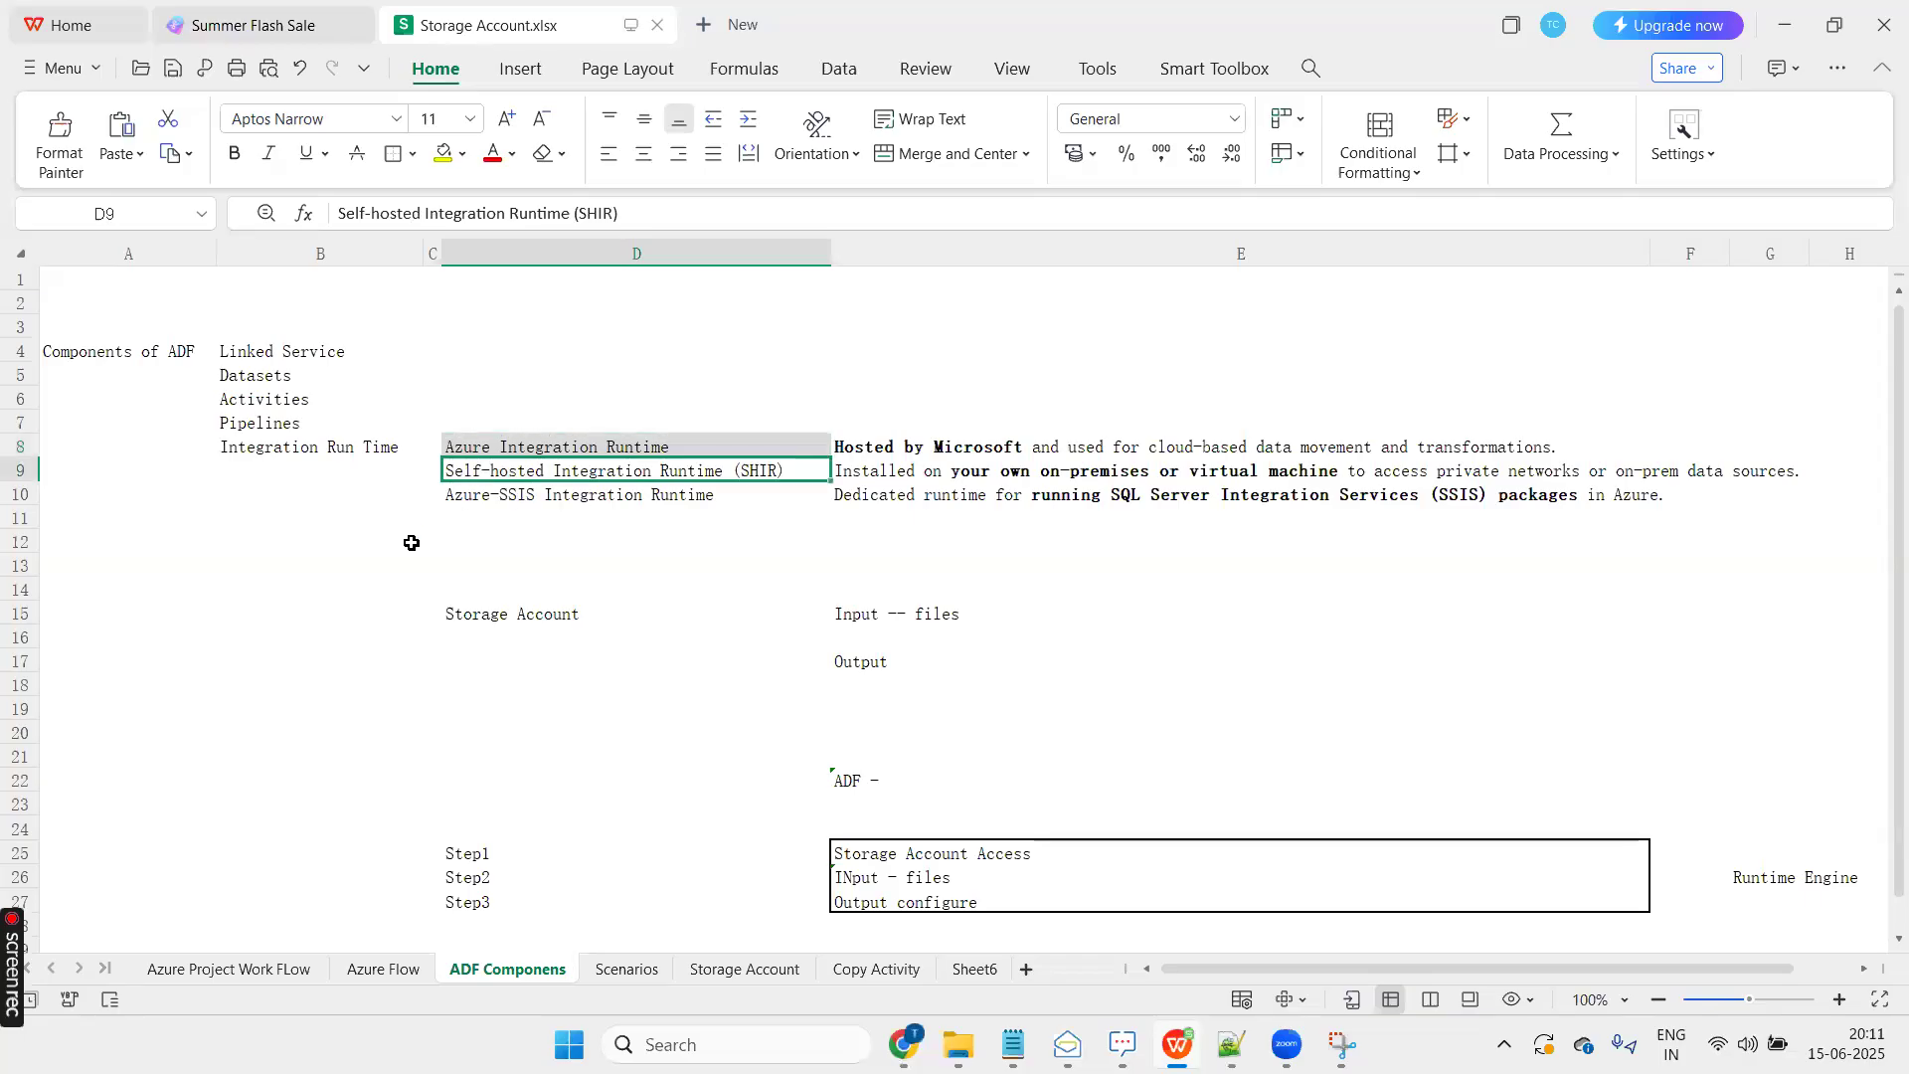
click(492, 490)
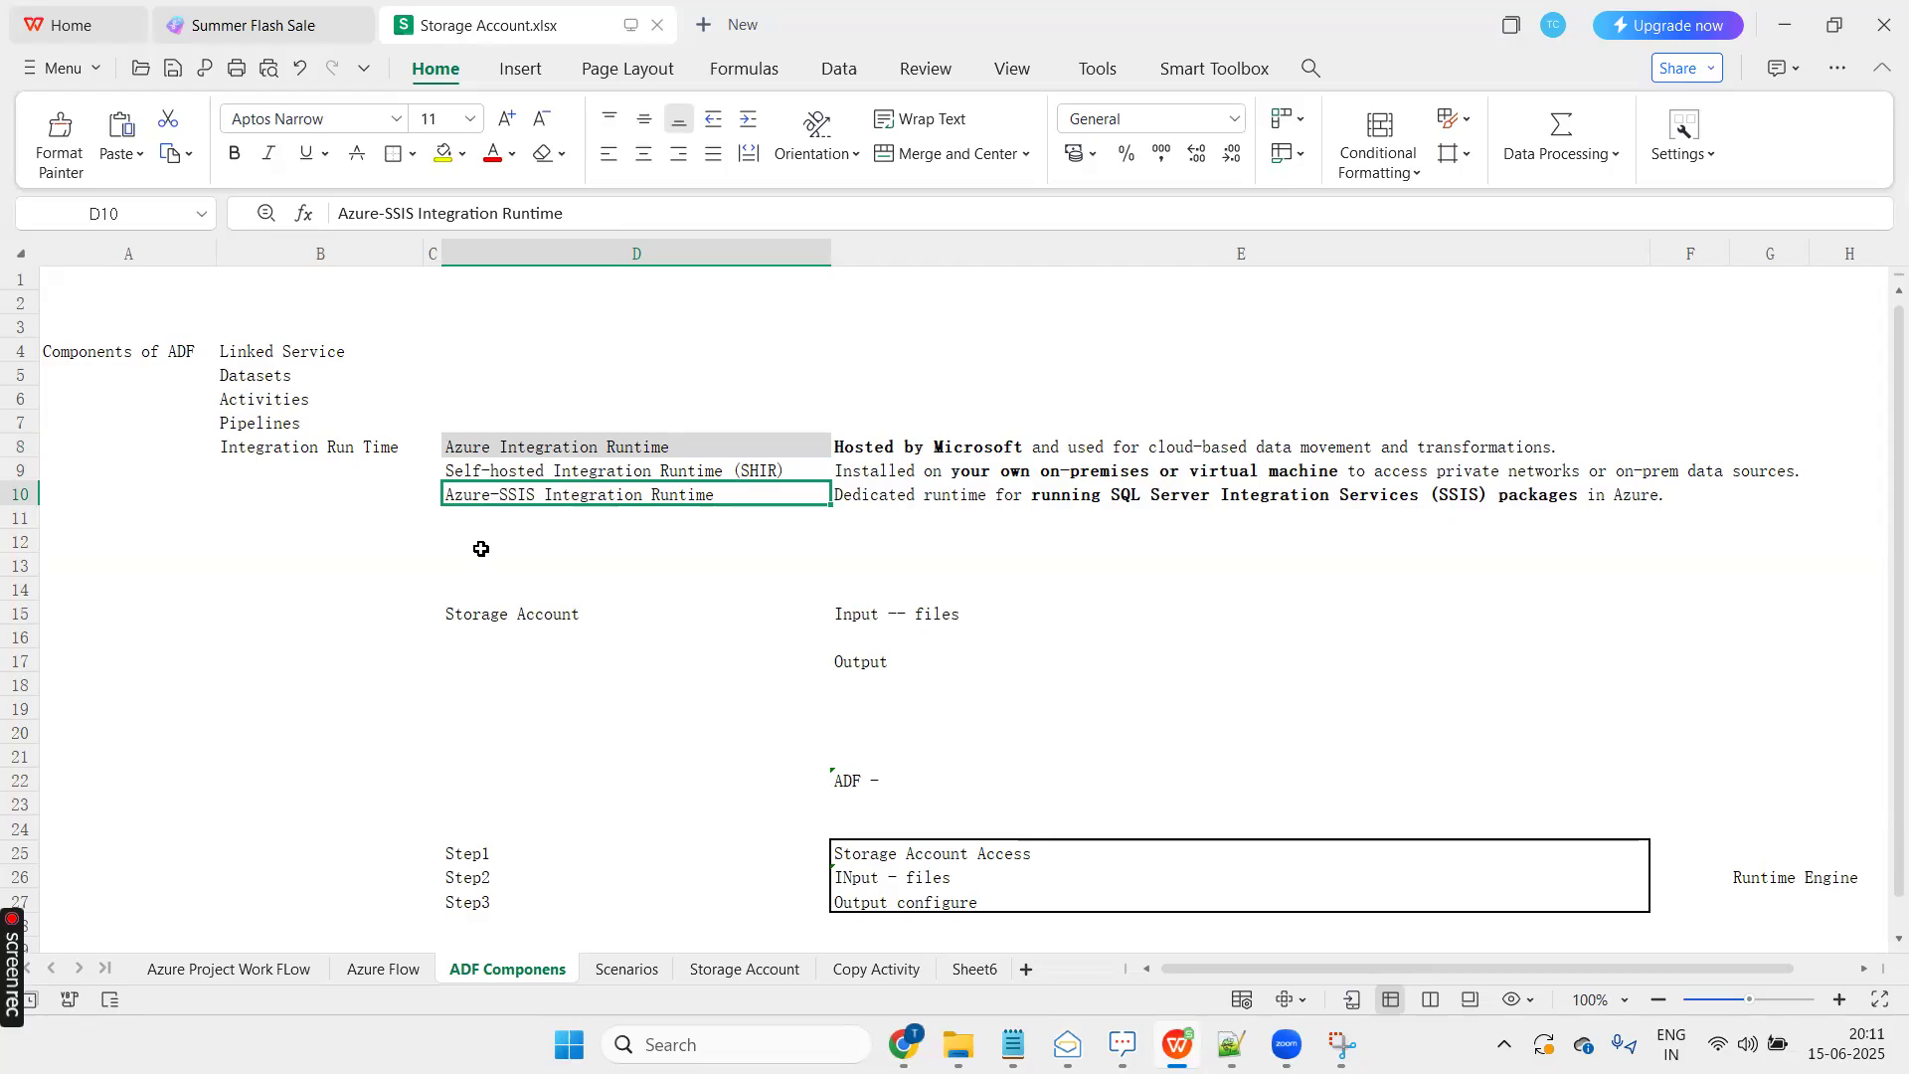
click(510, 447)
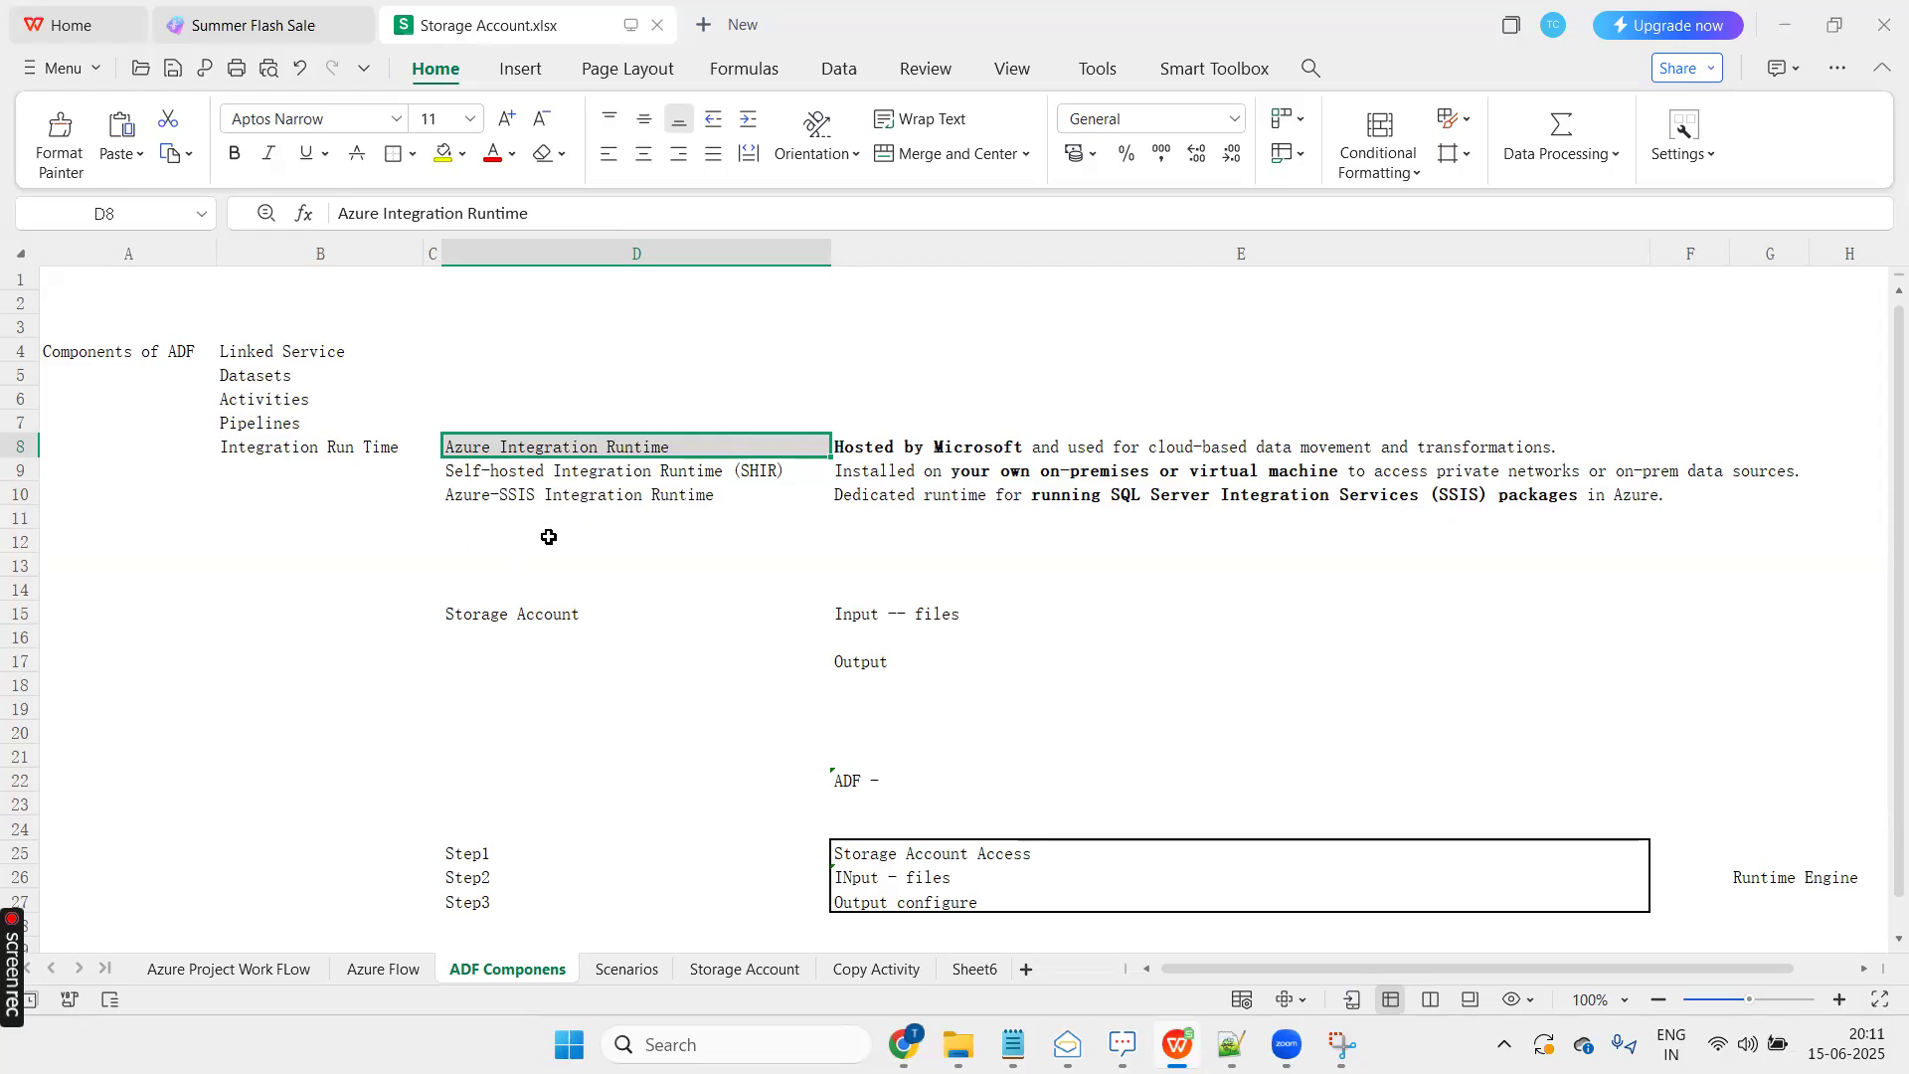
Switch to the ADFKSskills data factory in Chrome and start a new linked service for Azure Data Lake Storage Gen2
key(alt+Tab)
key(alt+Tab)
click(1017, 38)
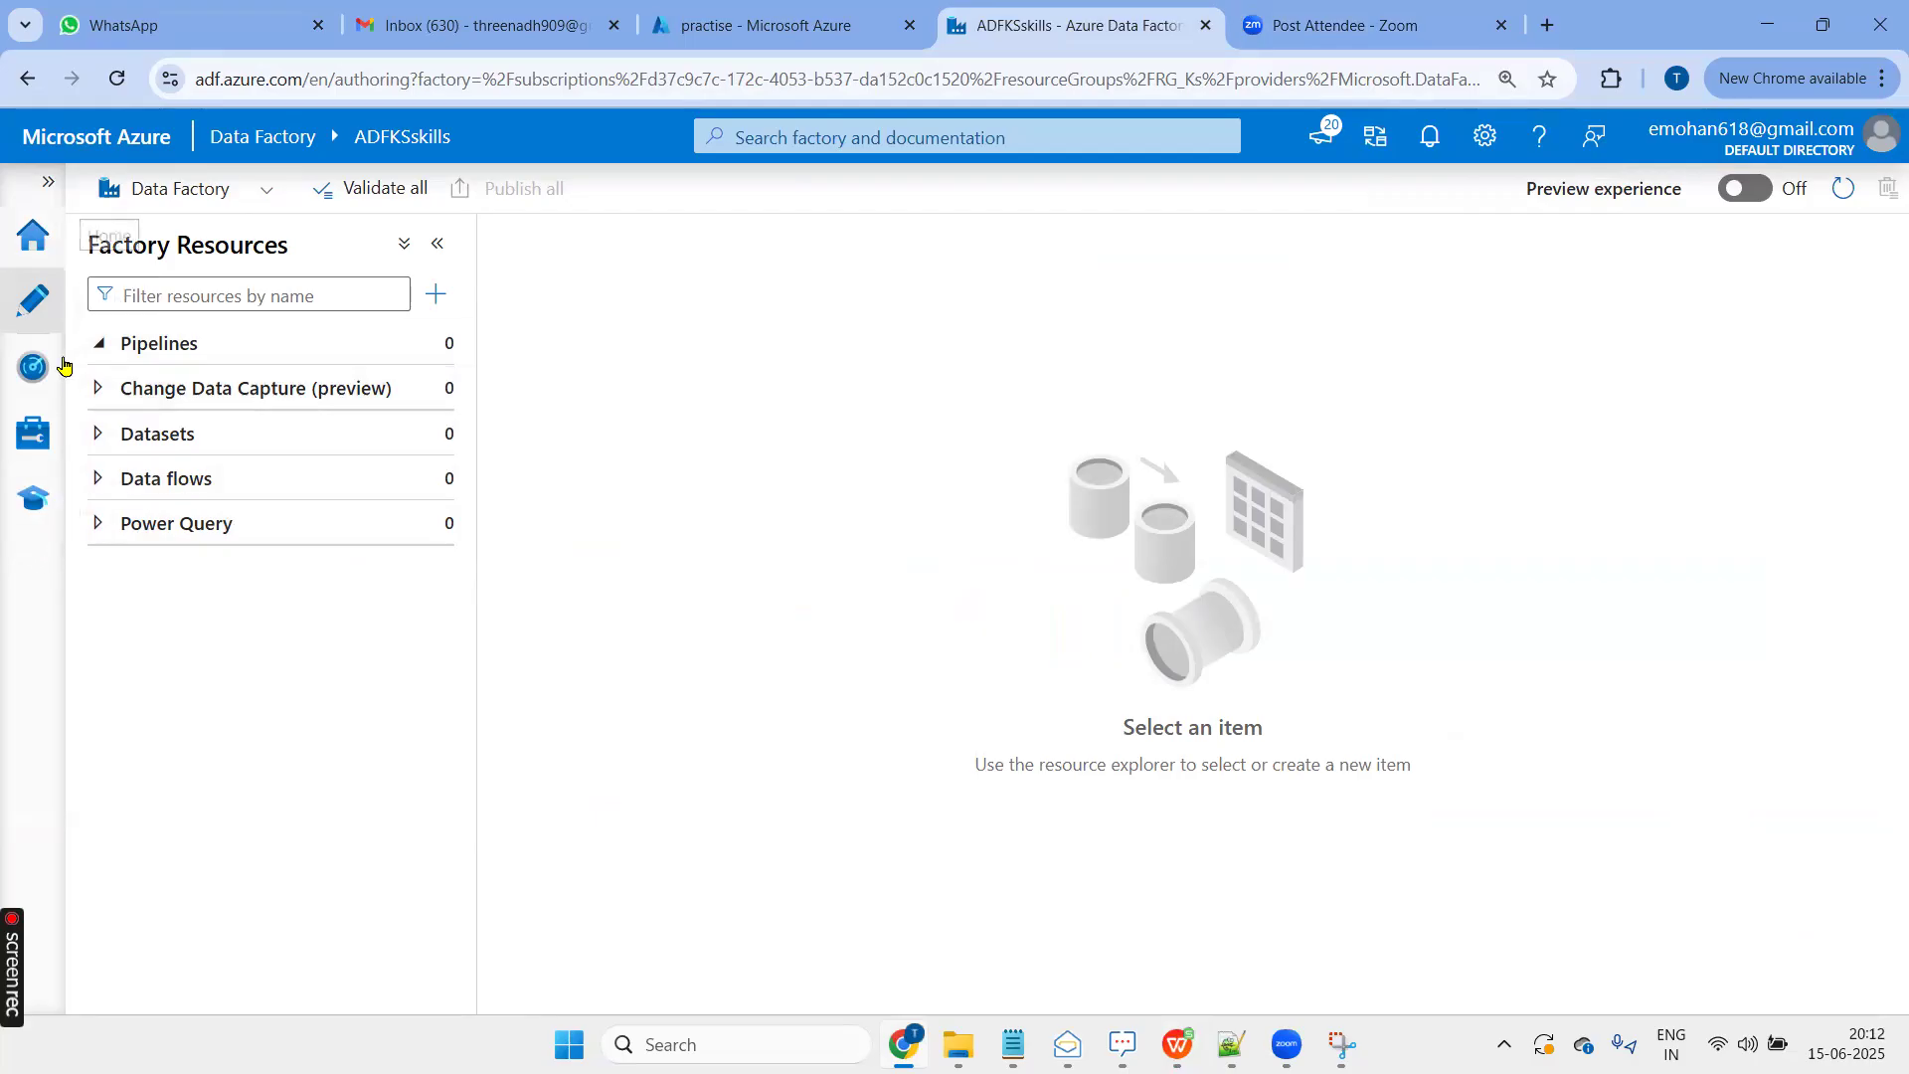
click(30, 437)
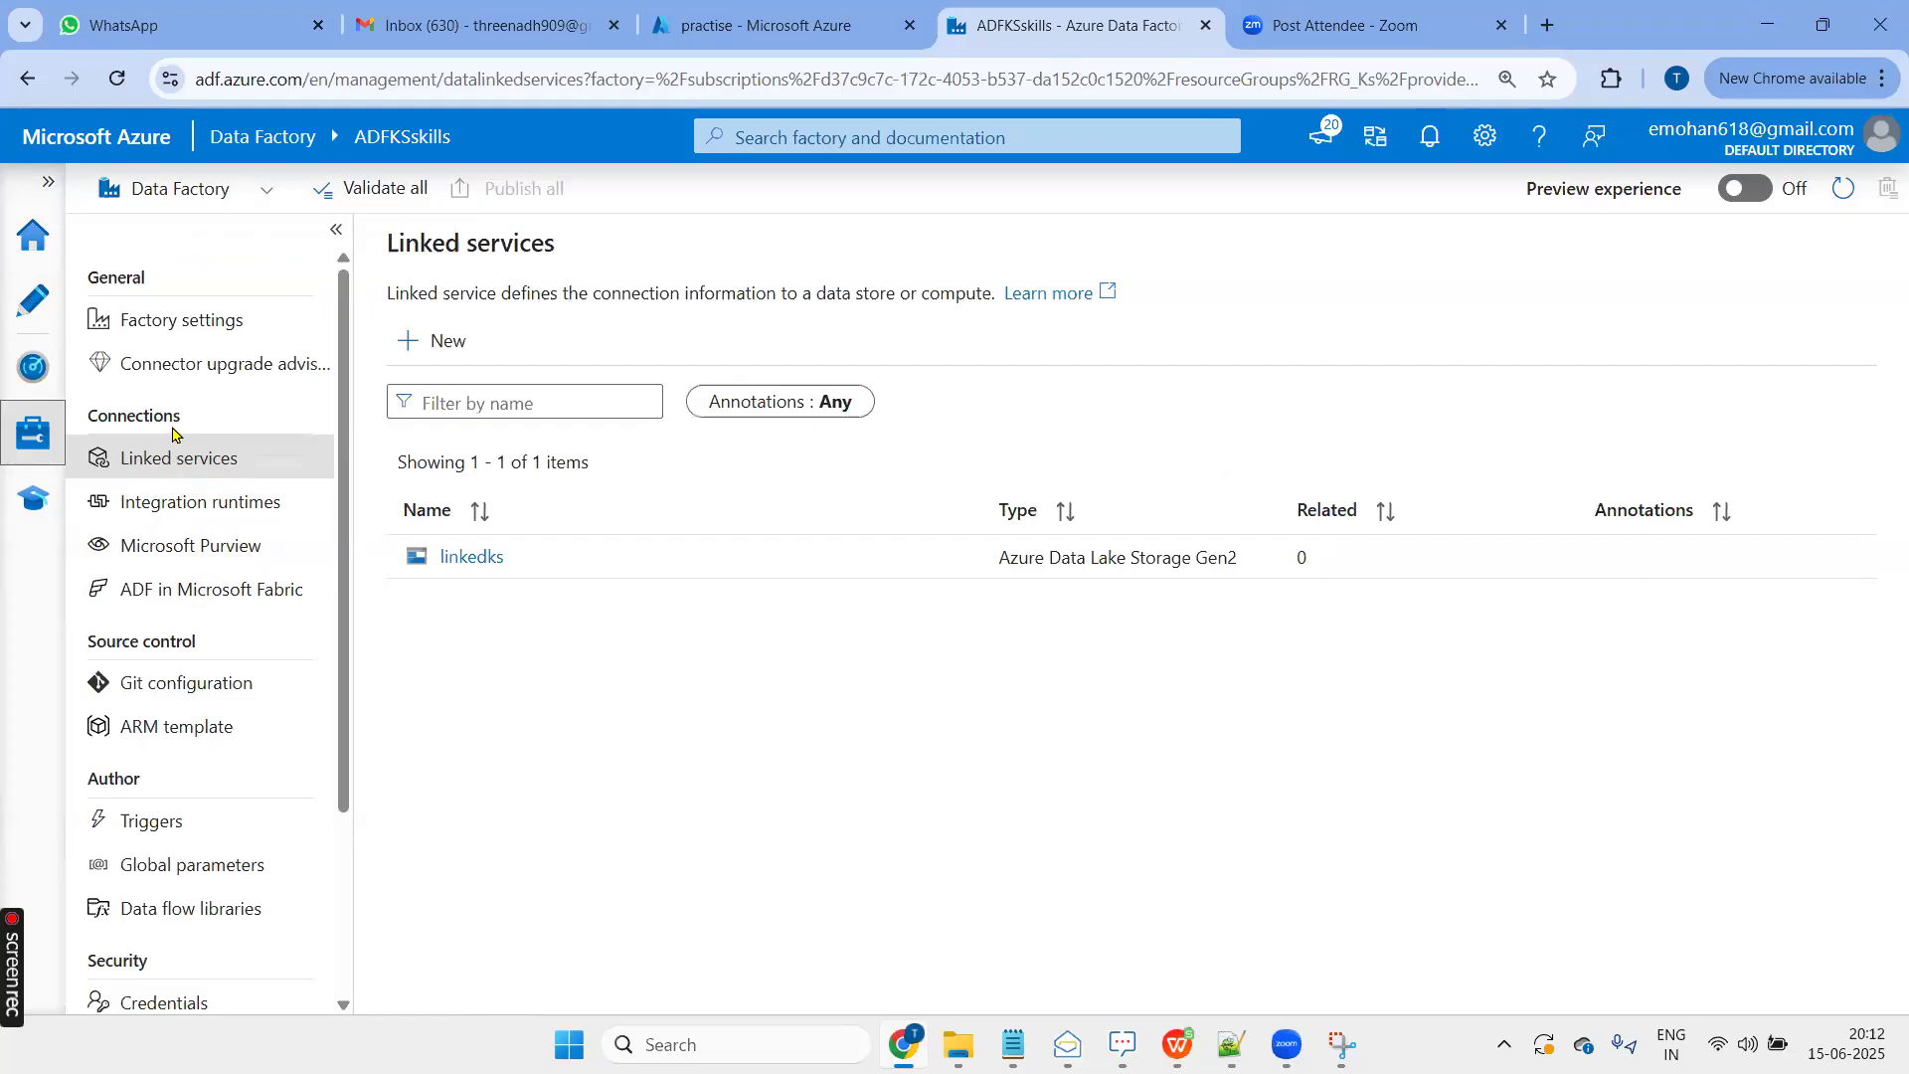
click(421, 354)
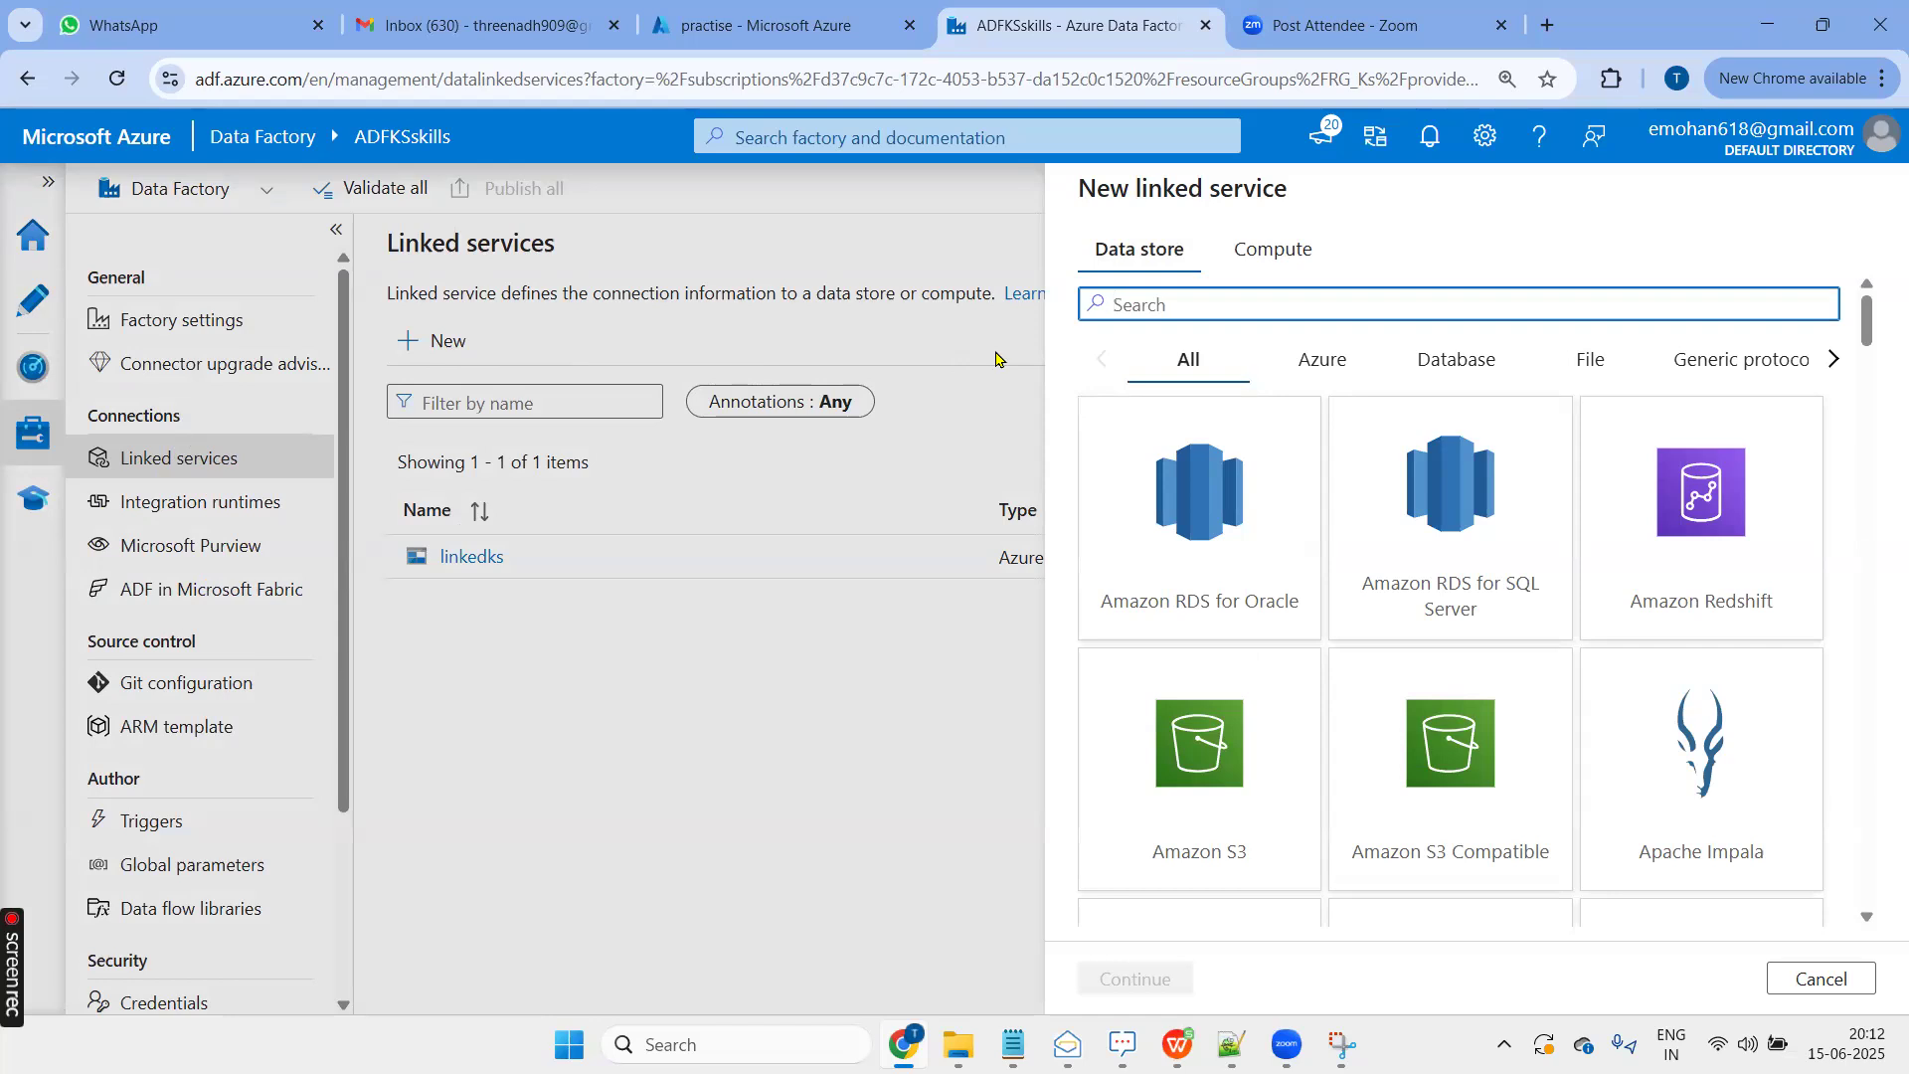
text(data)
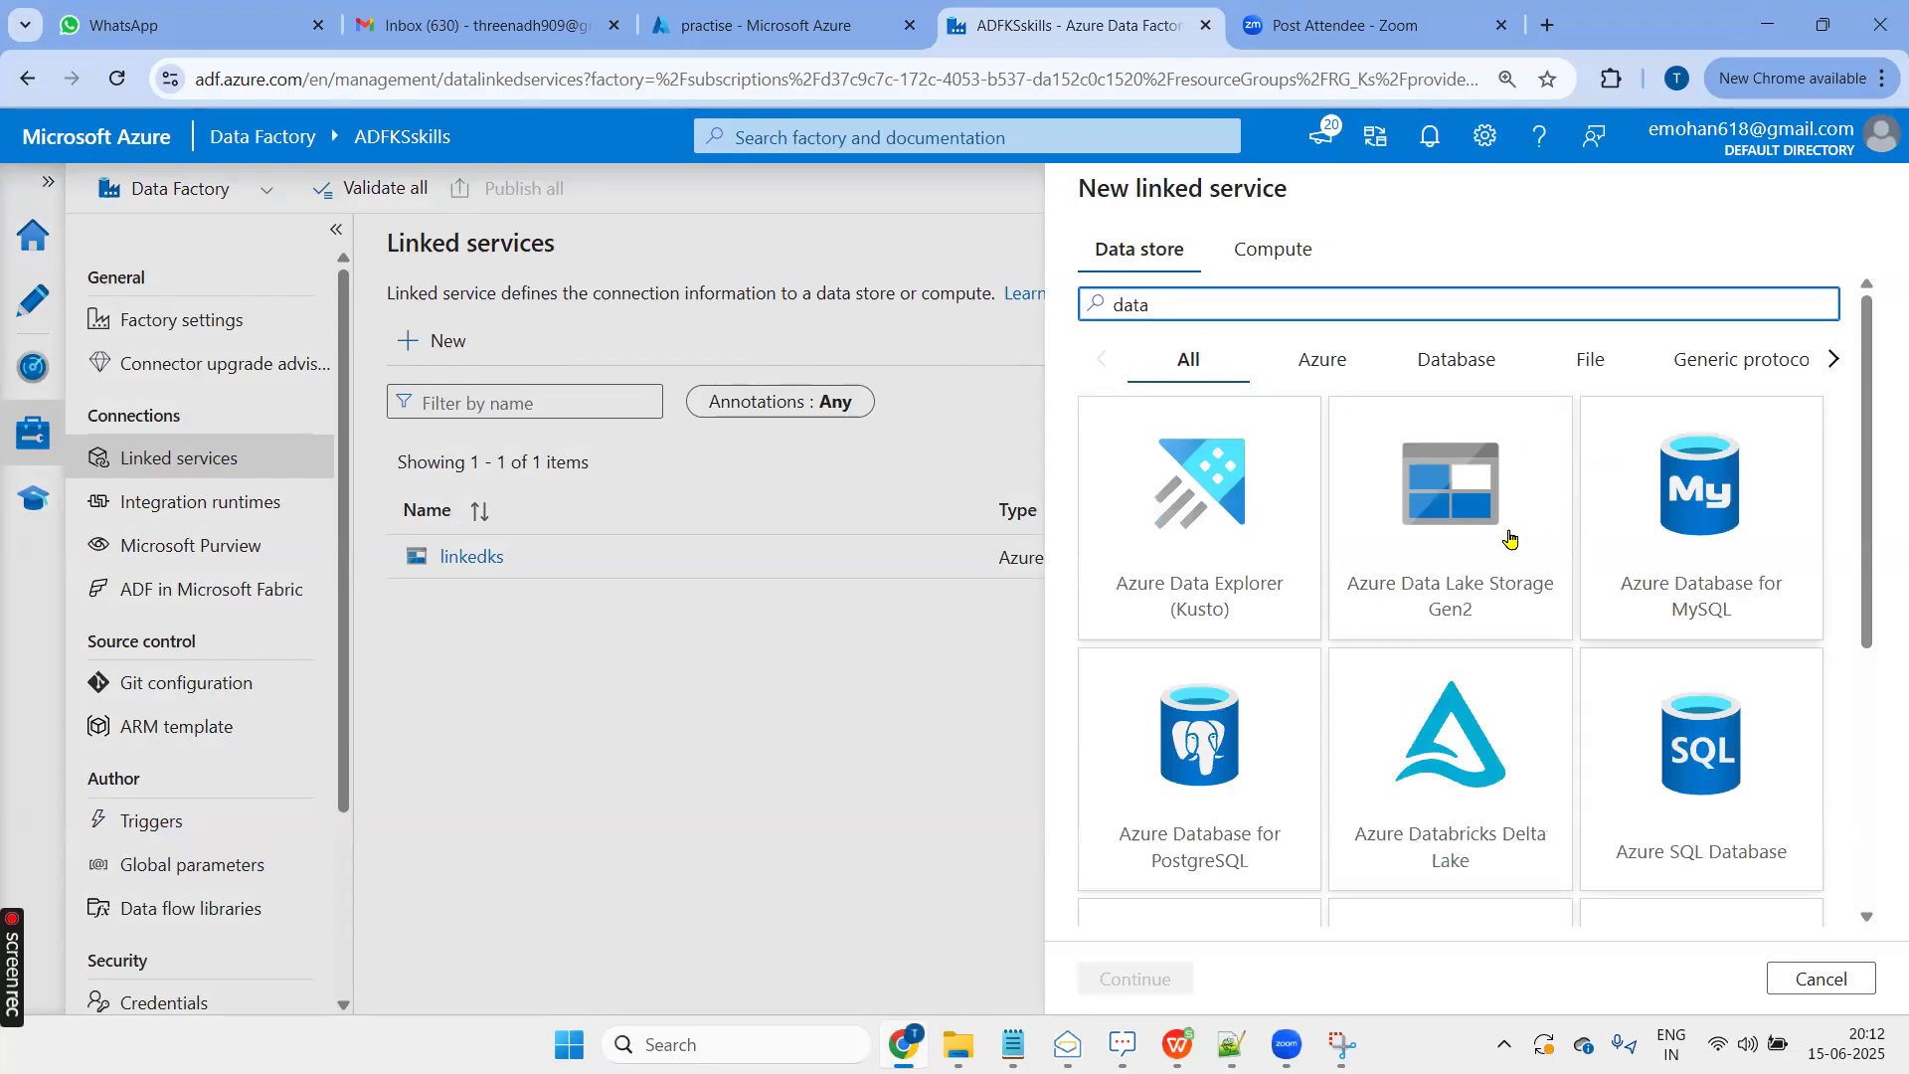
click(1460, 500)
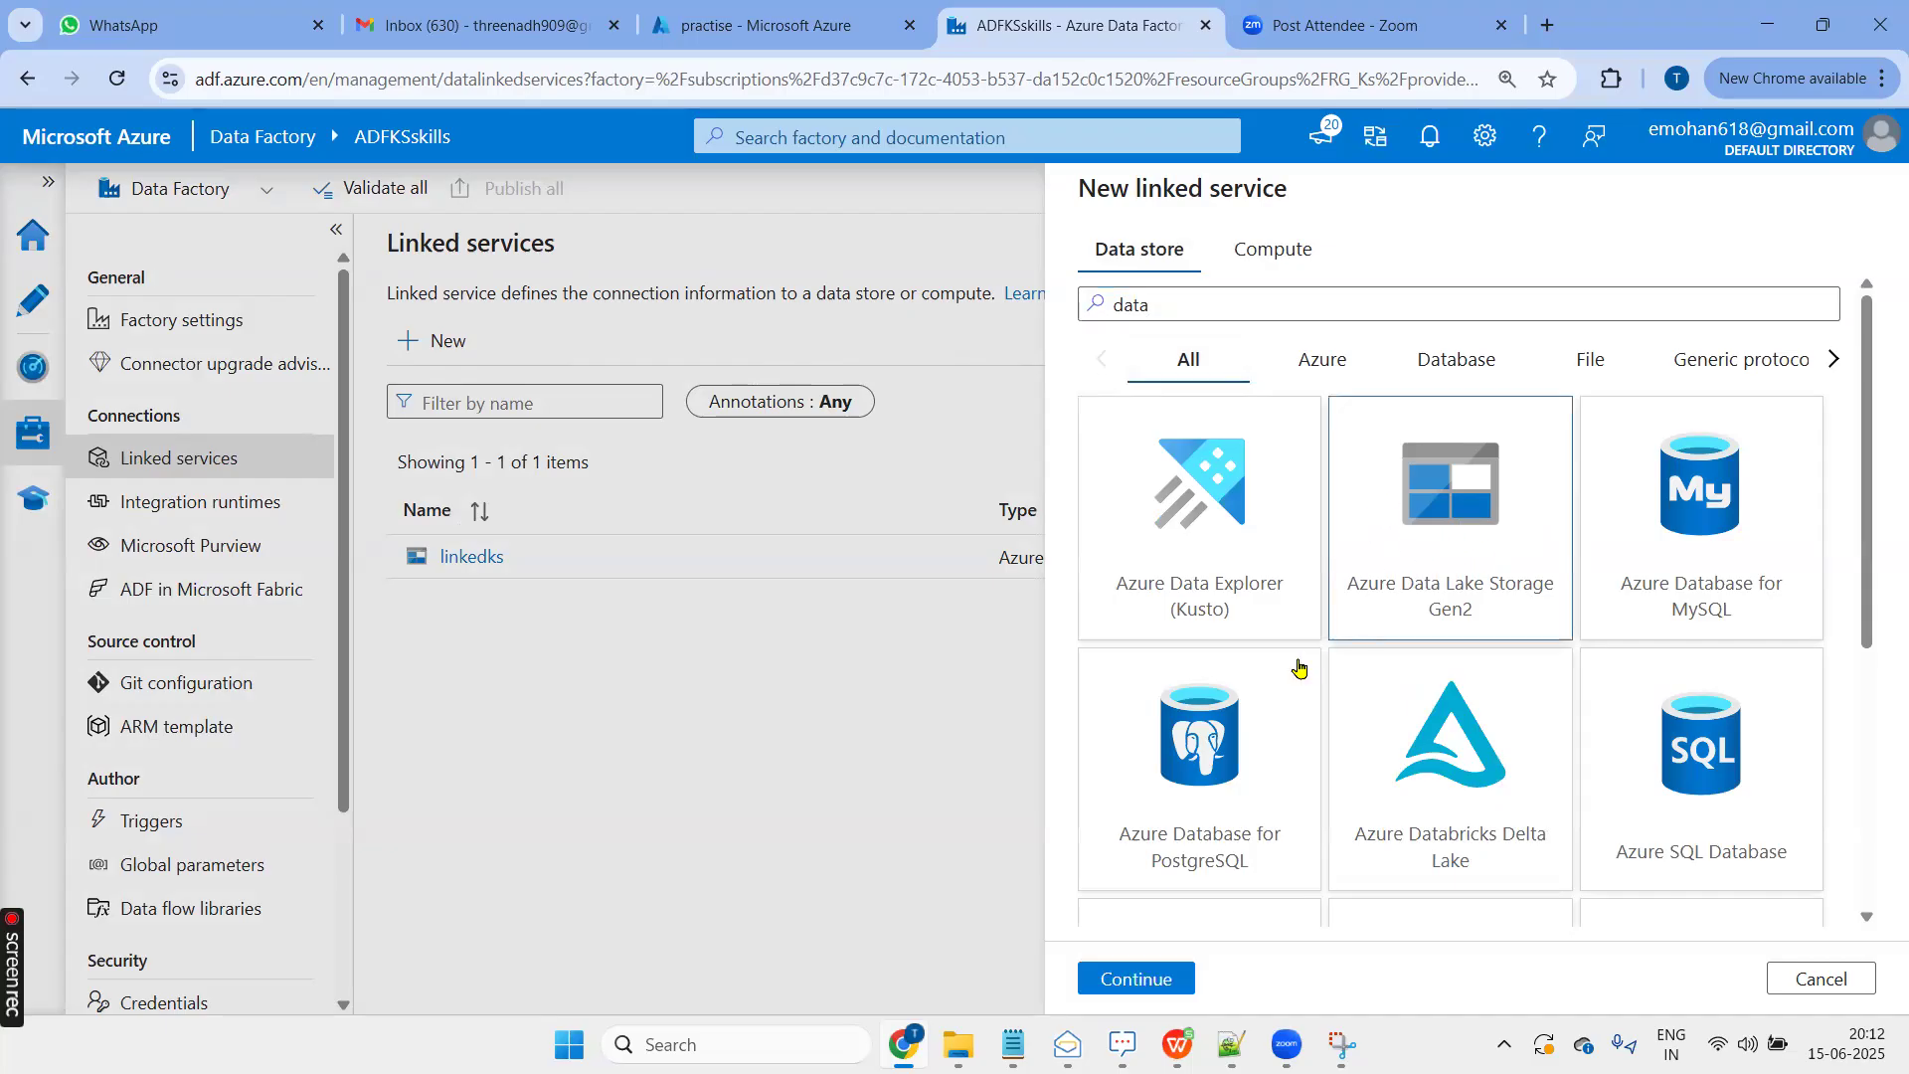
click(1169, 981)
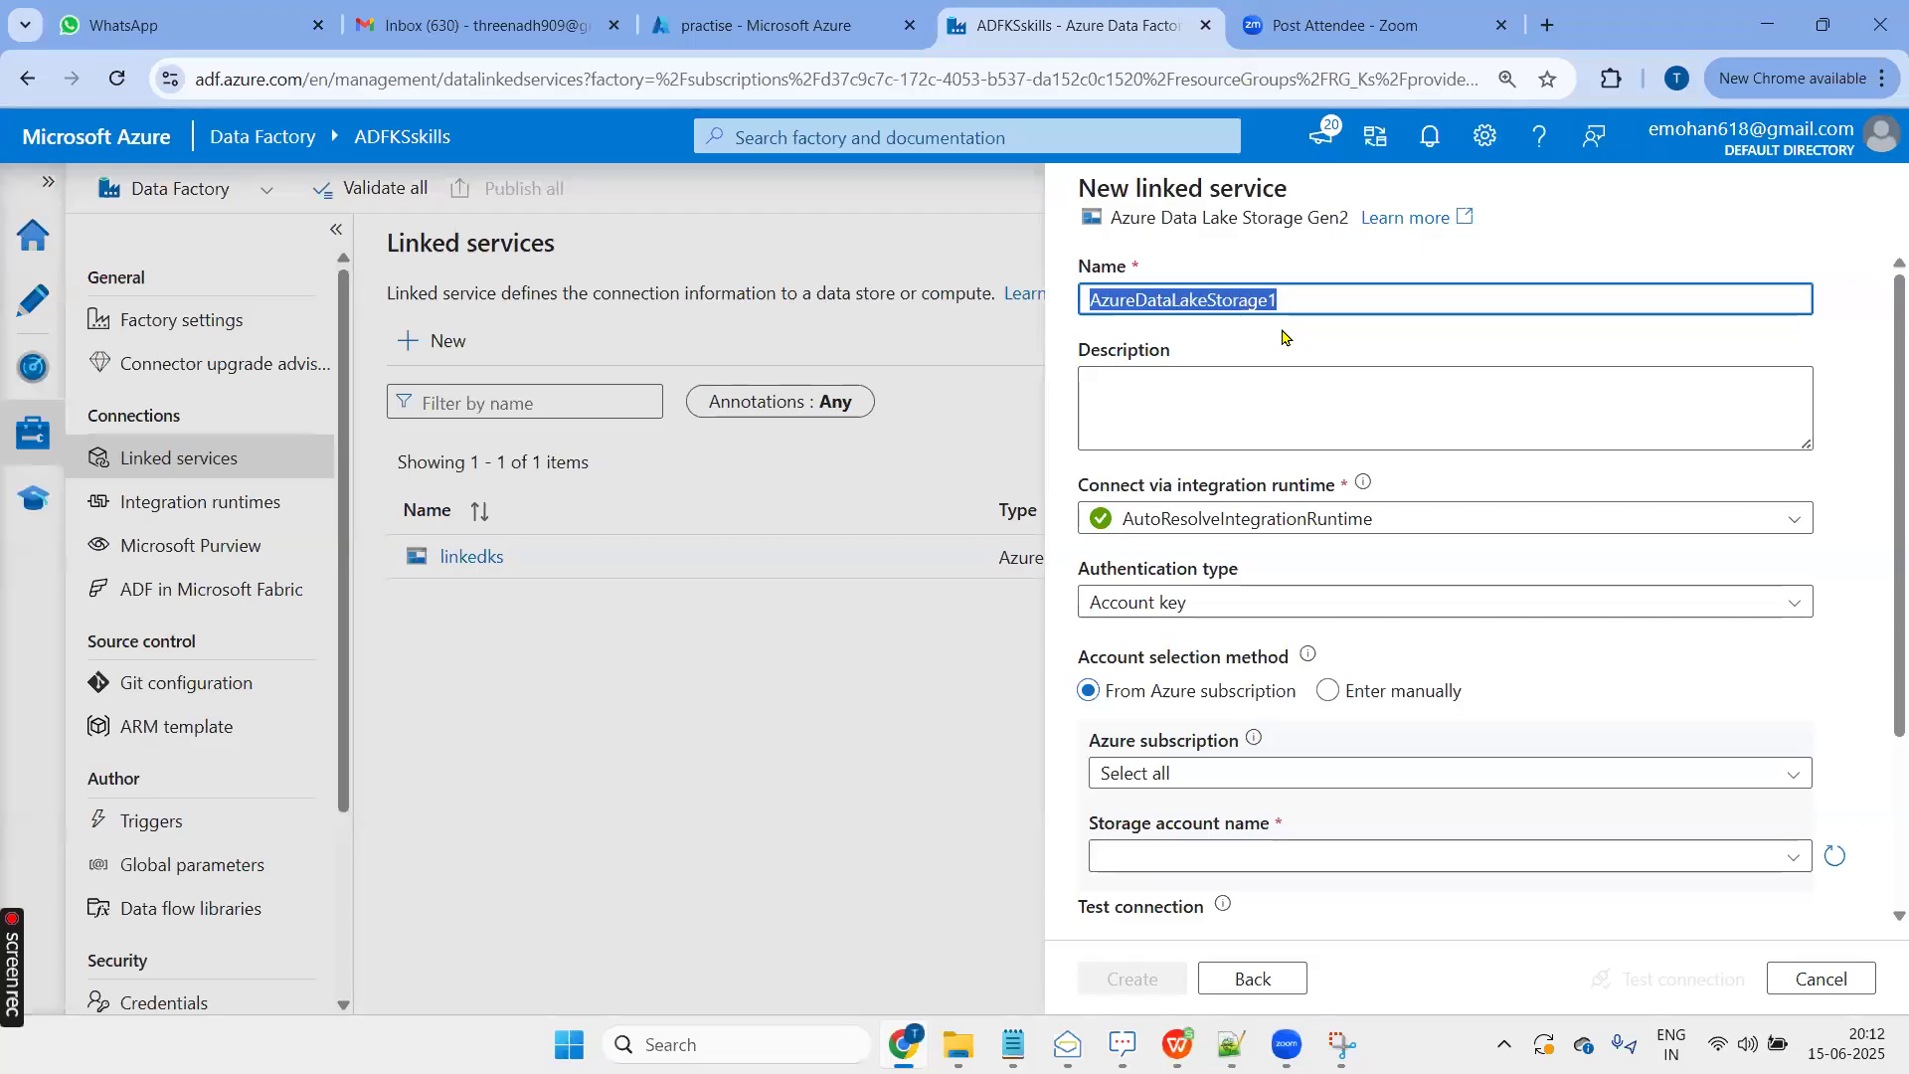
Name the linked service LSADLSgen2 and select Azure subscription 1 with the samohan storage account
text(LSADL)
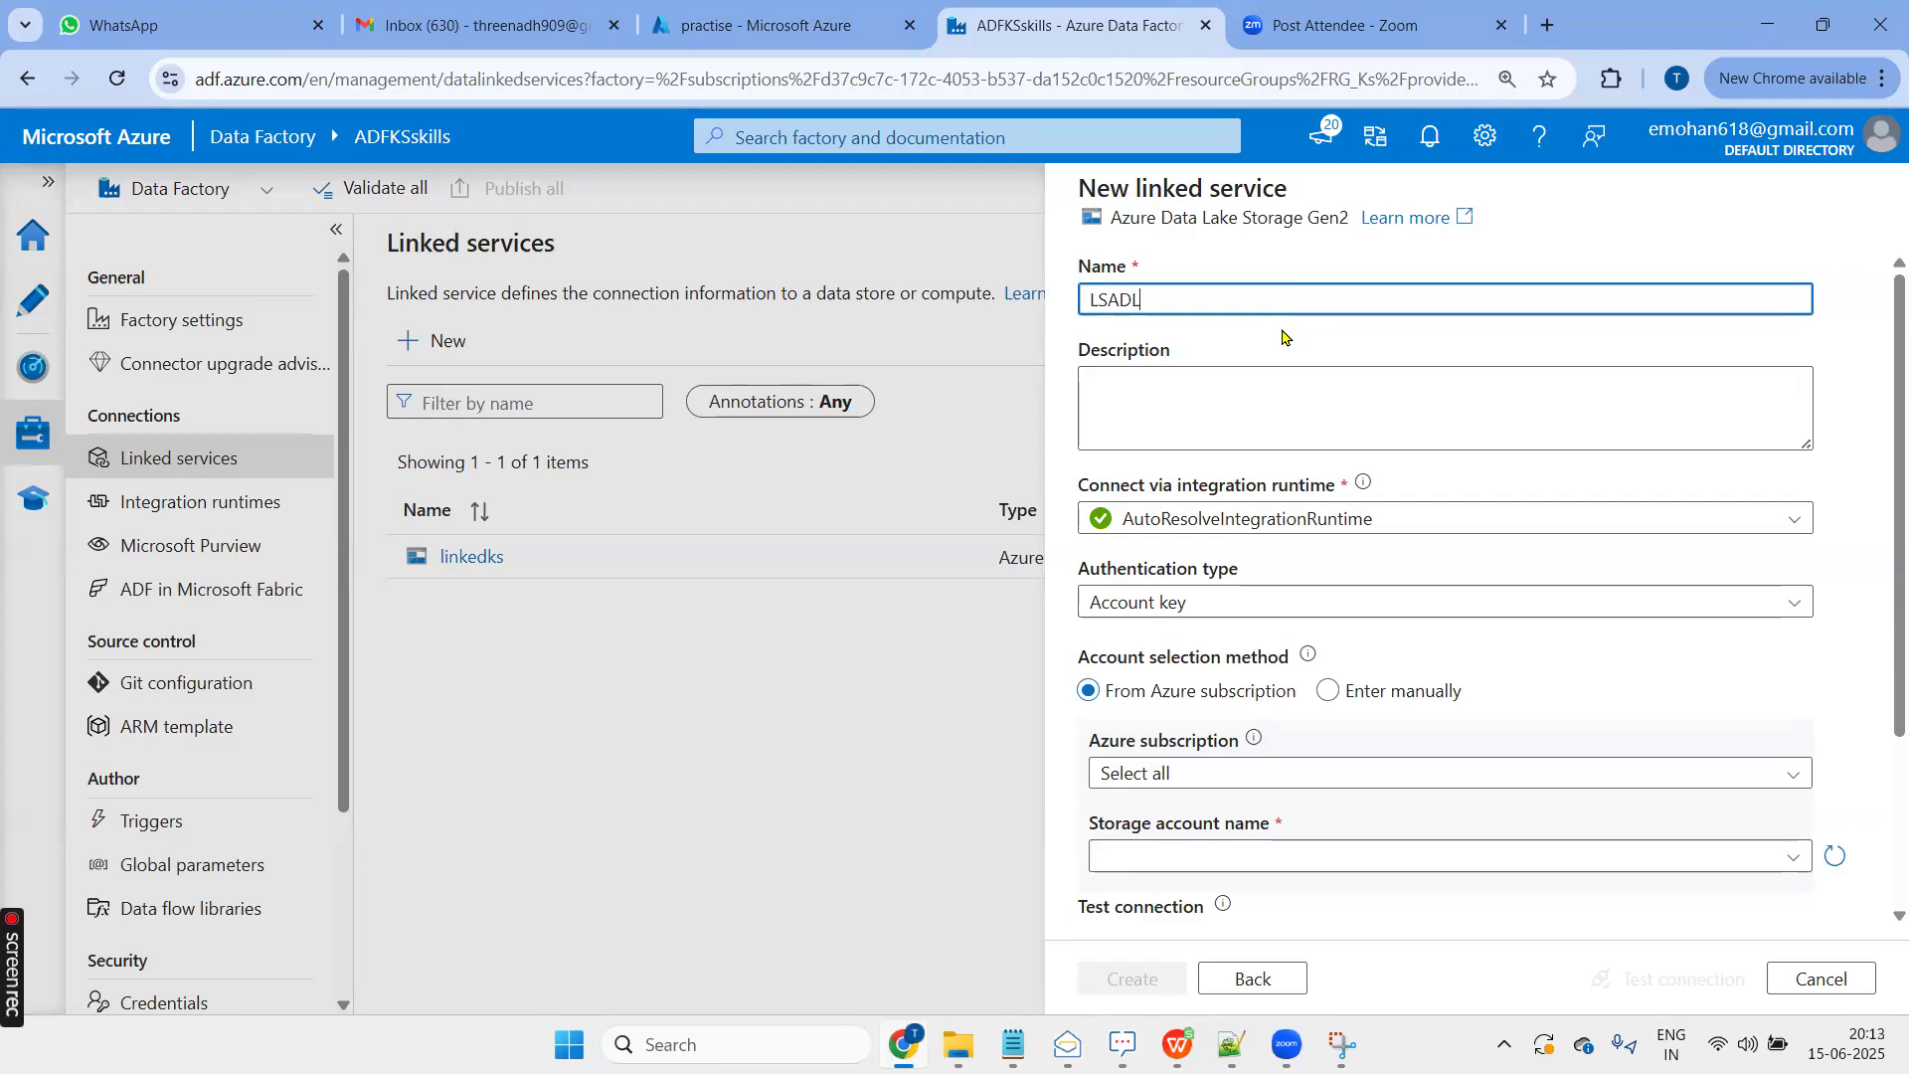
text(Sgen2)
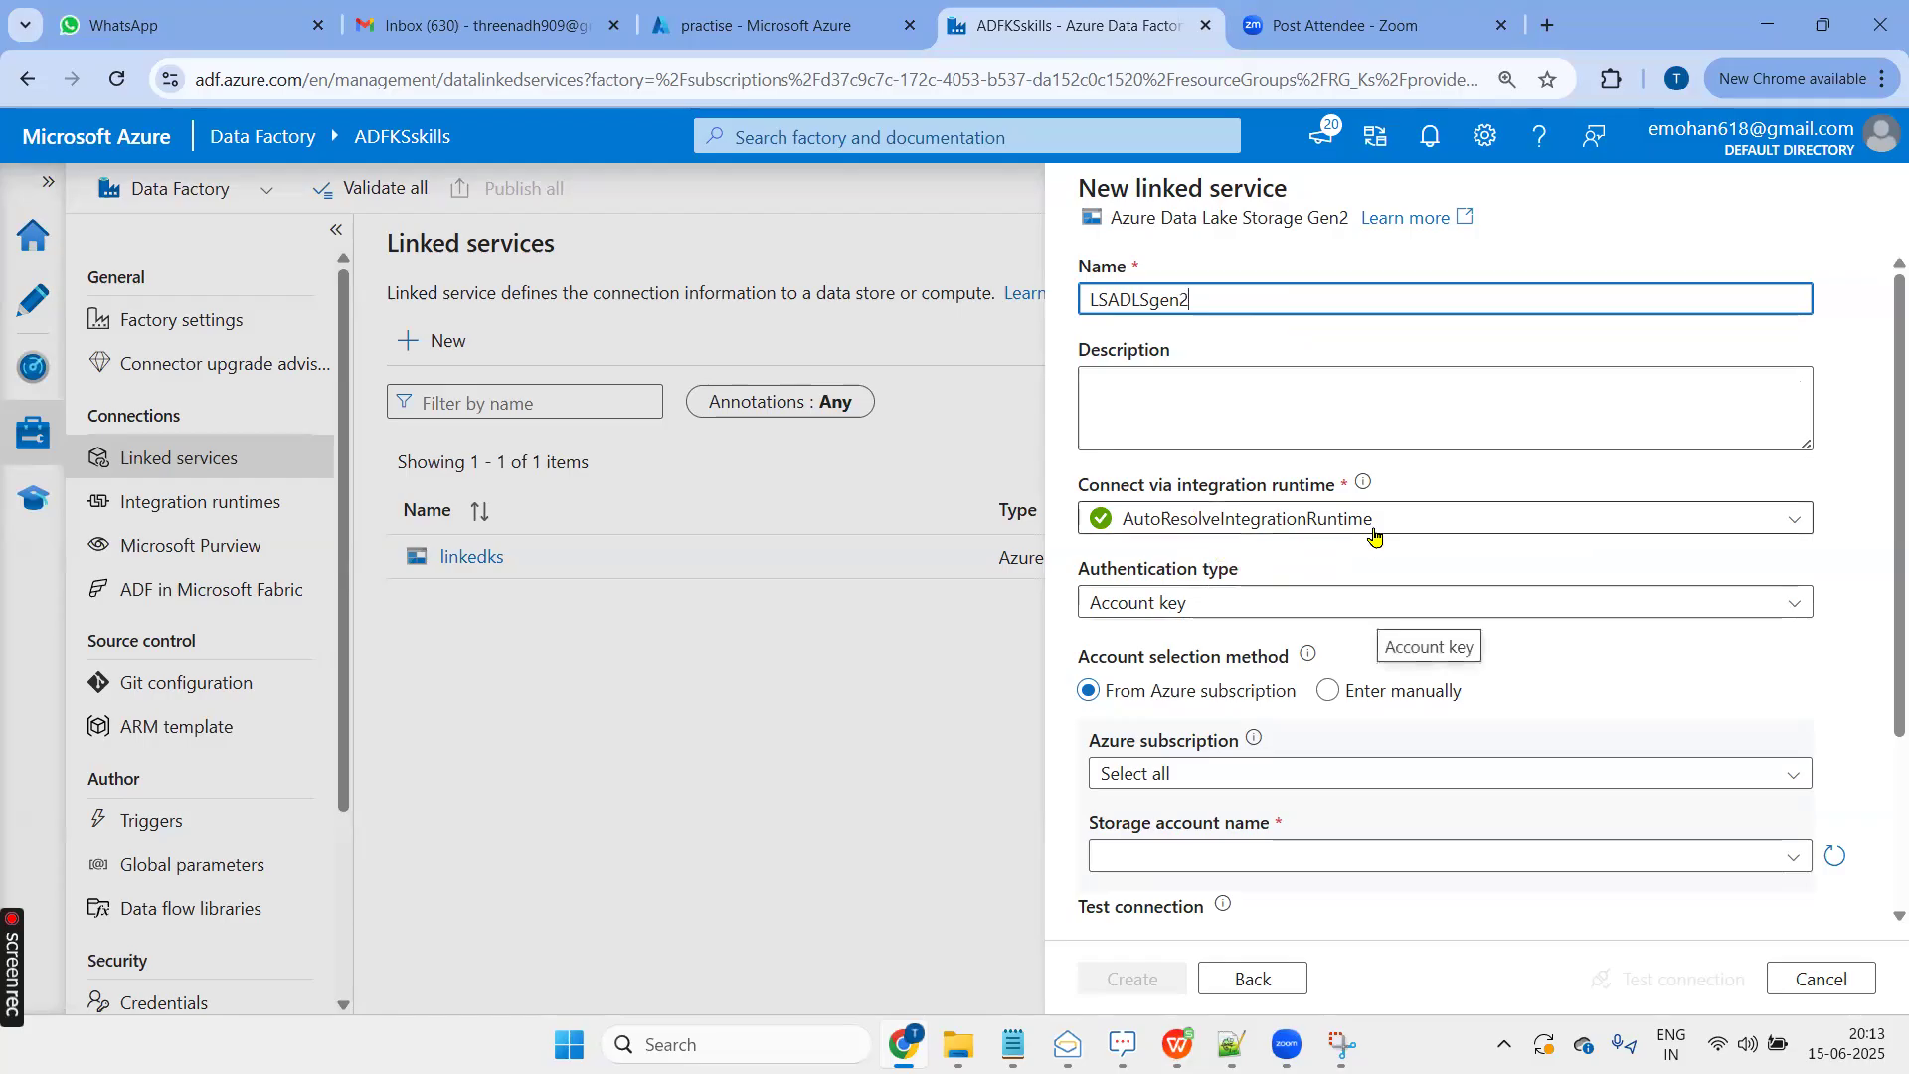
click(1274, 775)
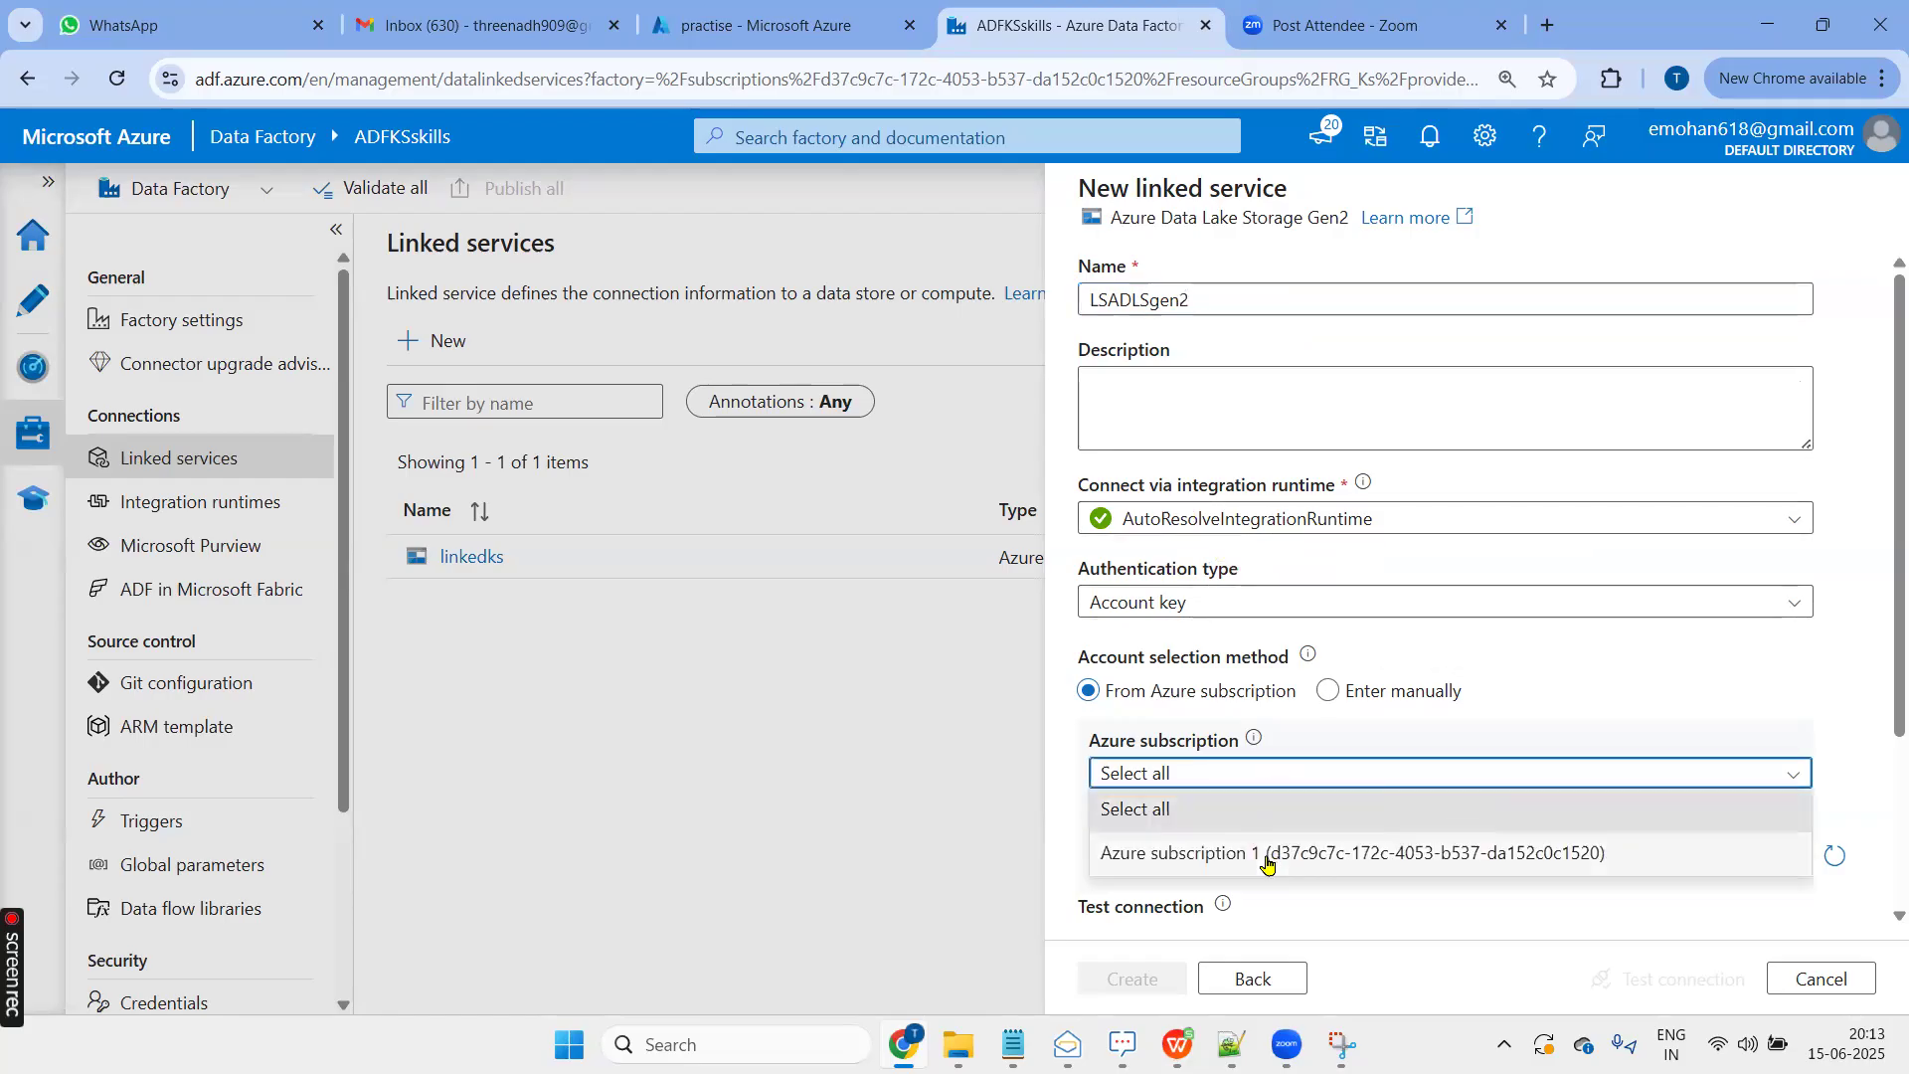
click(1277, 852)
scroll(1397, 753, down, 1)
click(1397, 741)
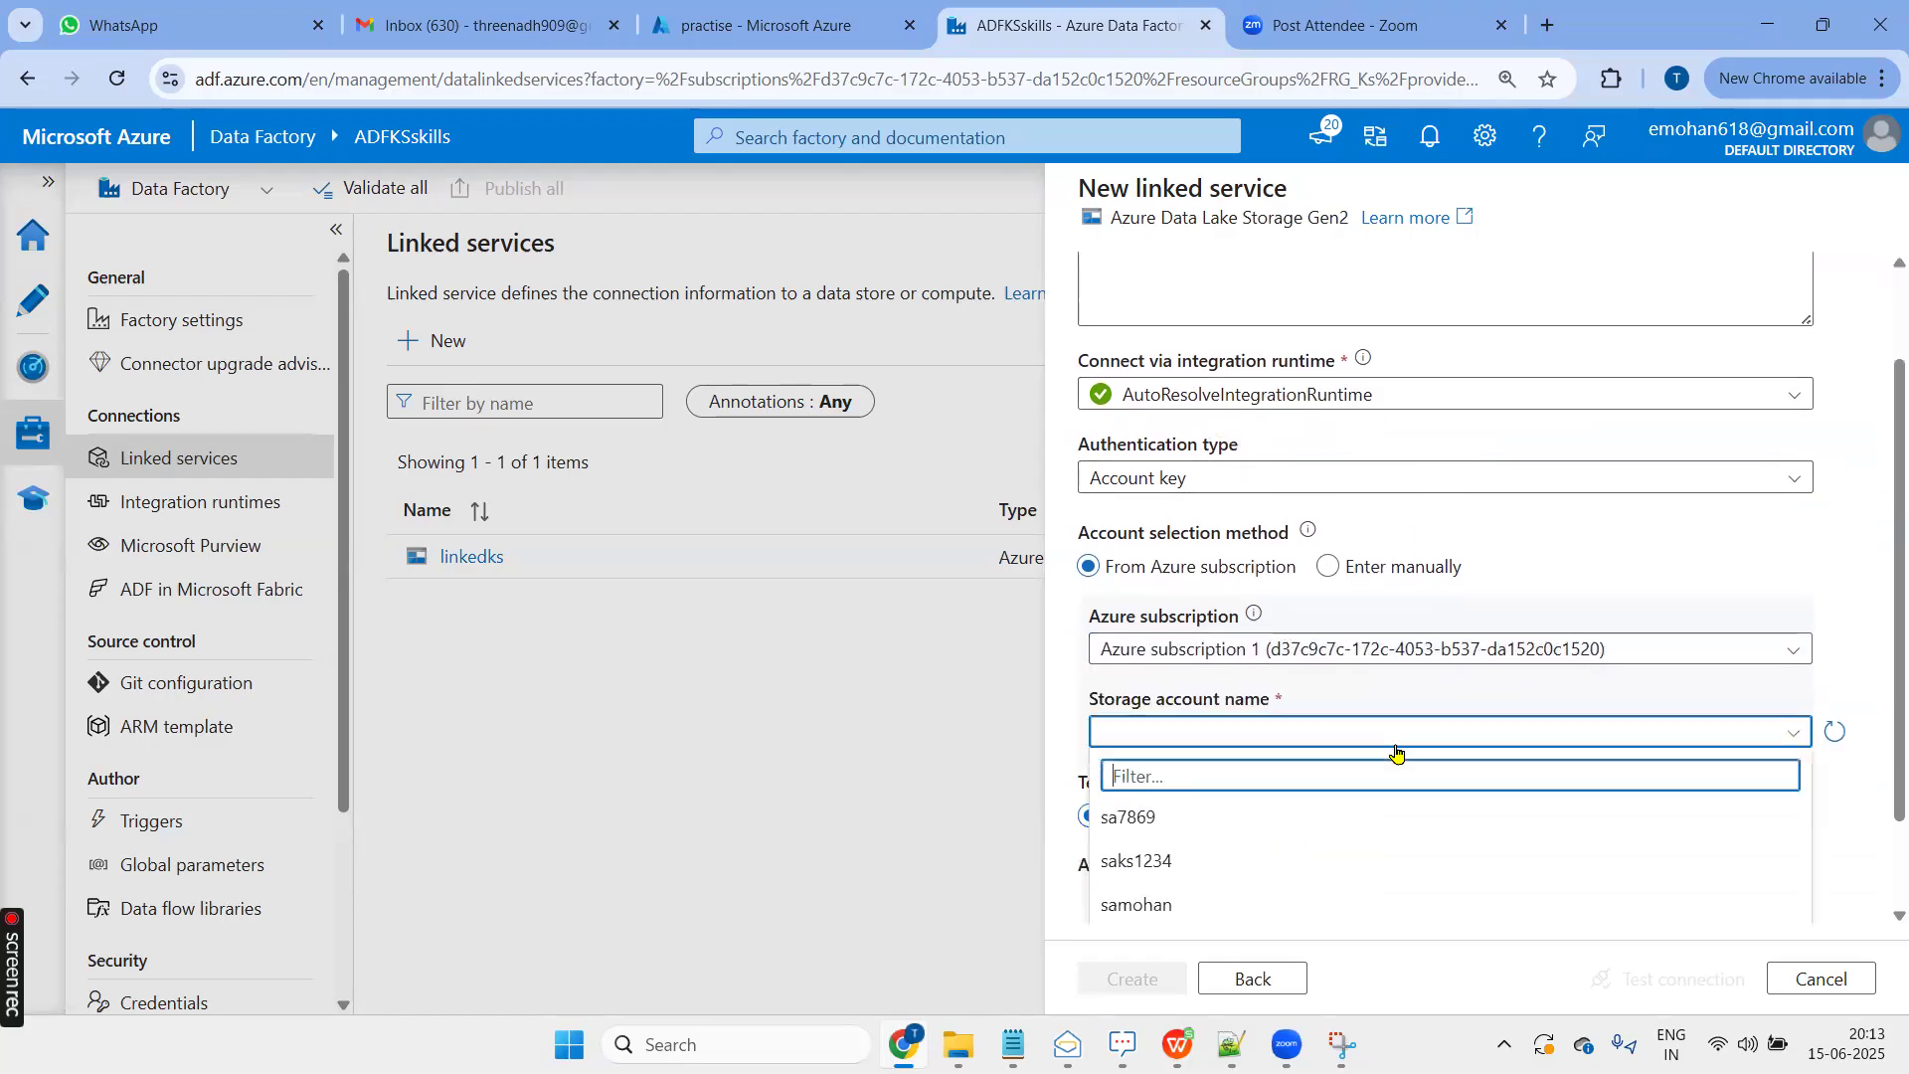
click(1213, 905)
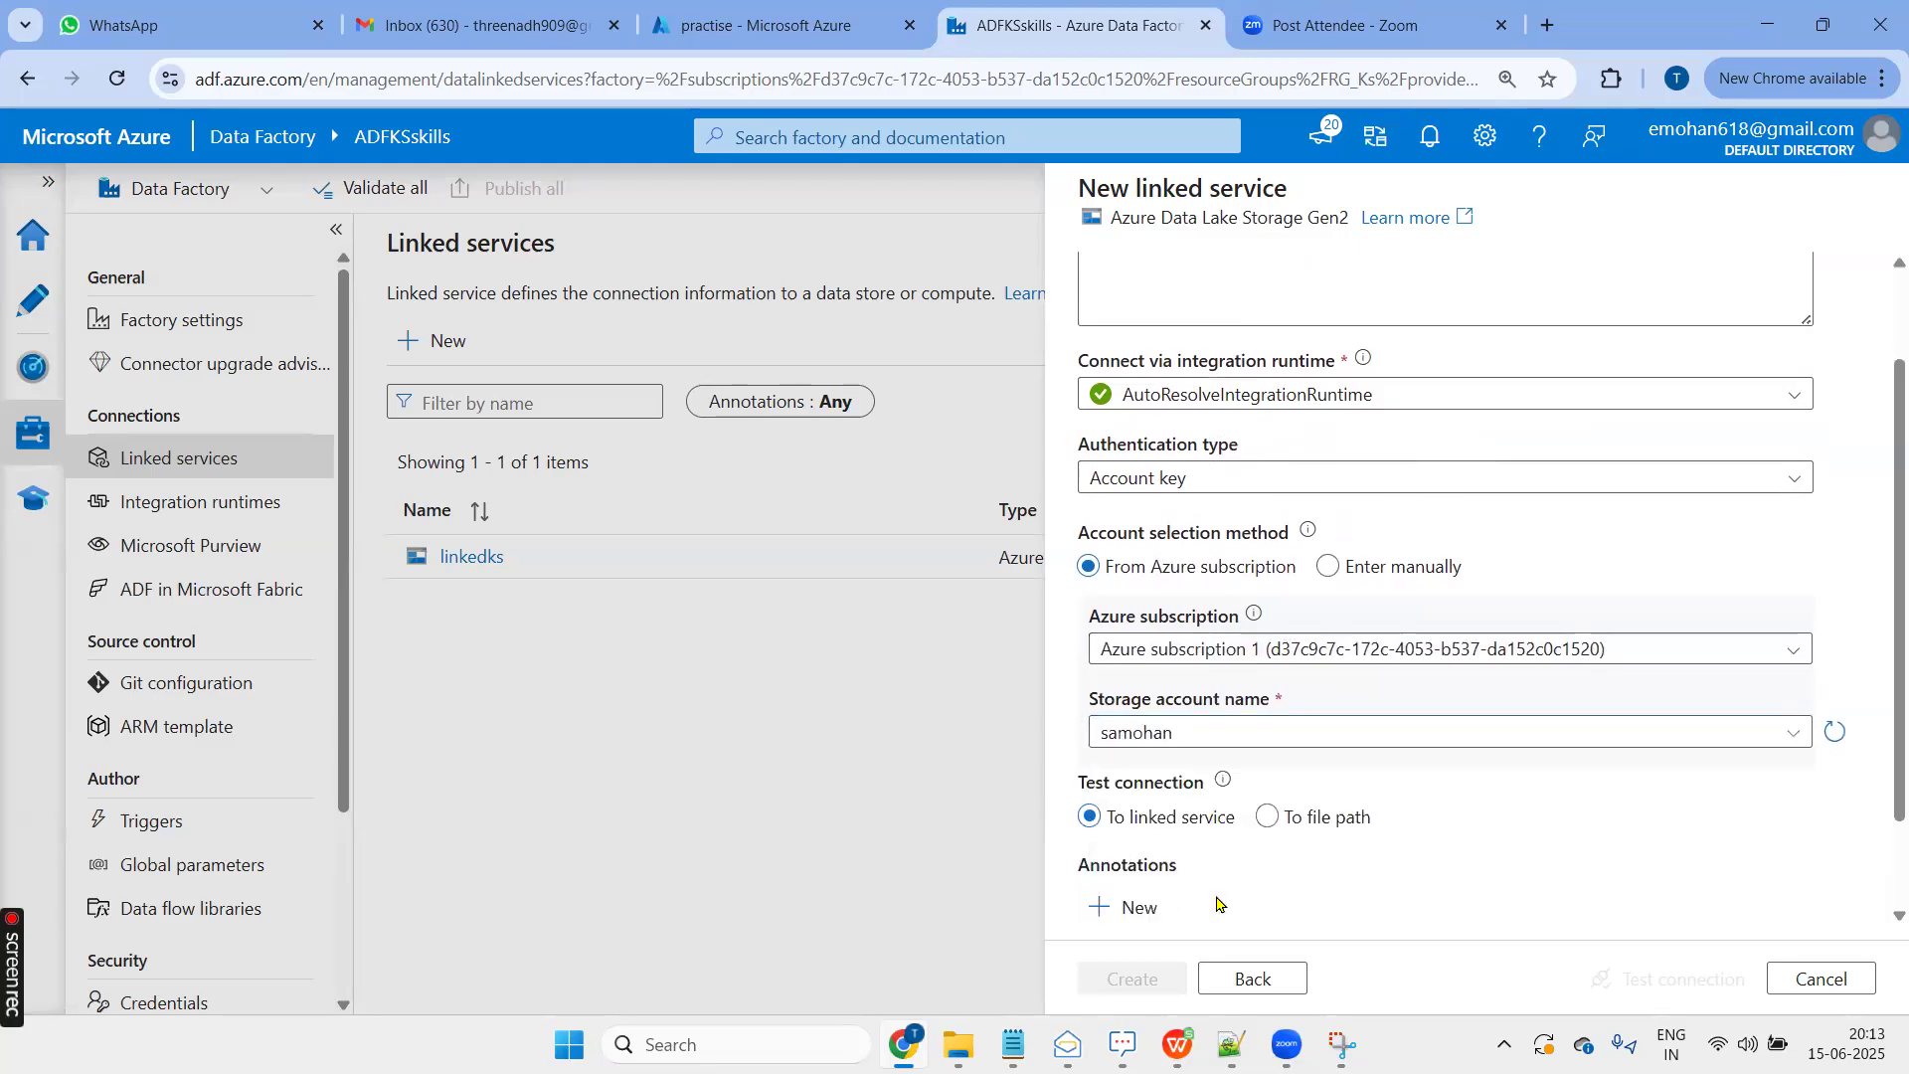
Test the linked service's connection and create the linked service
scroll(1380, 656, down, 1)
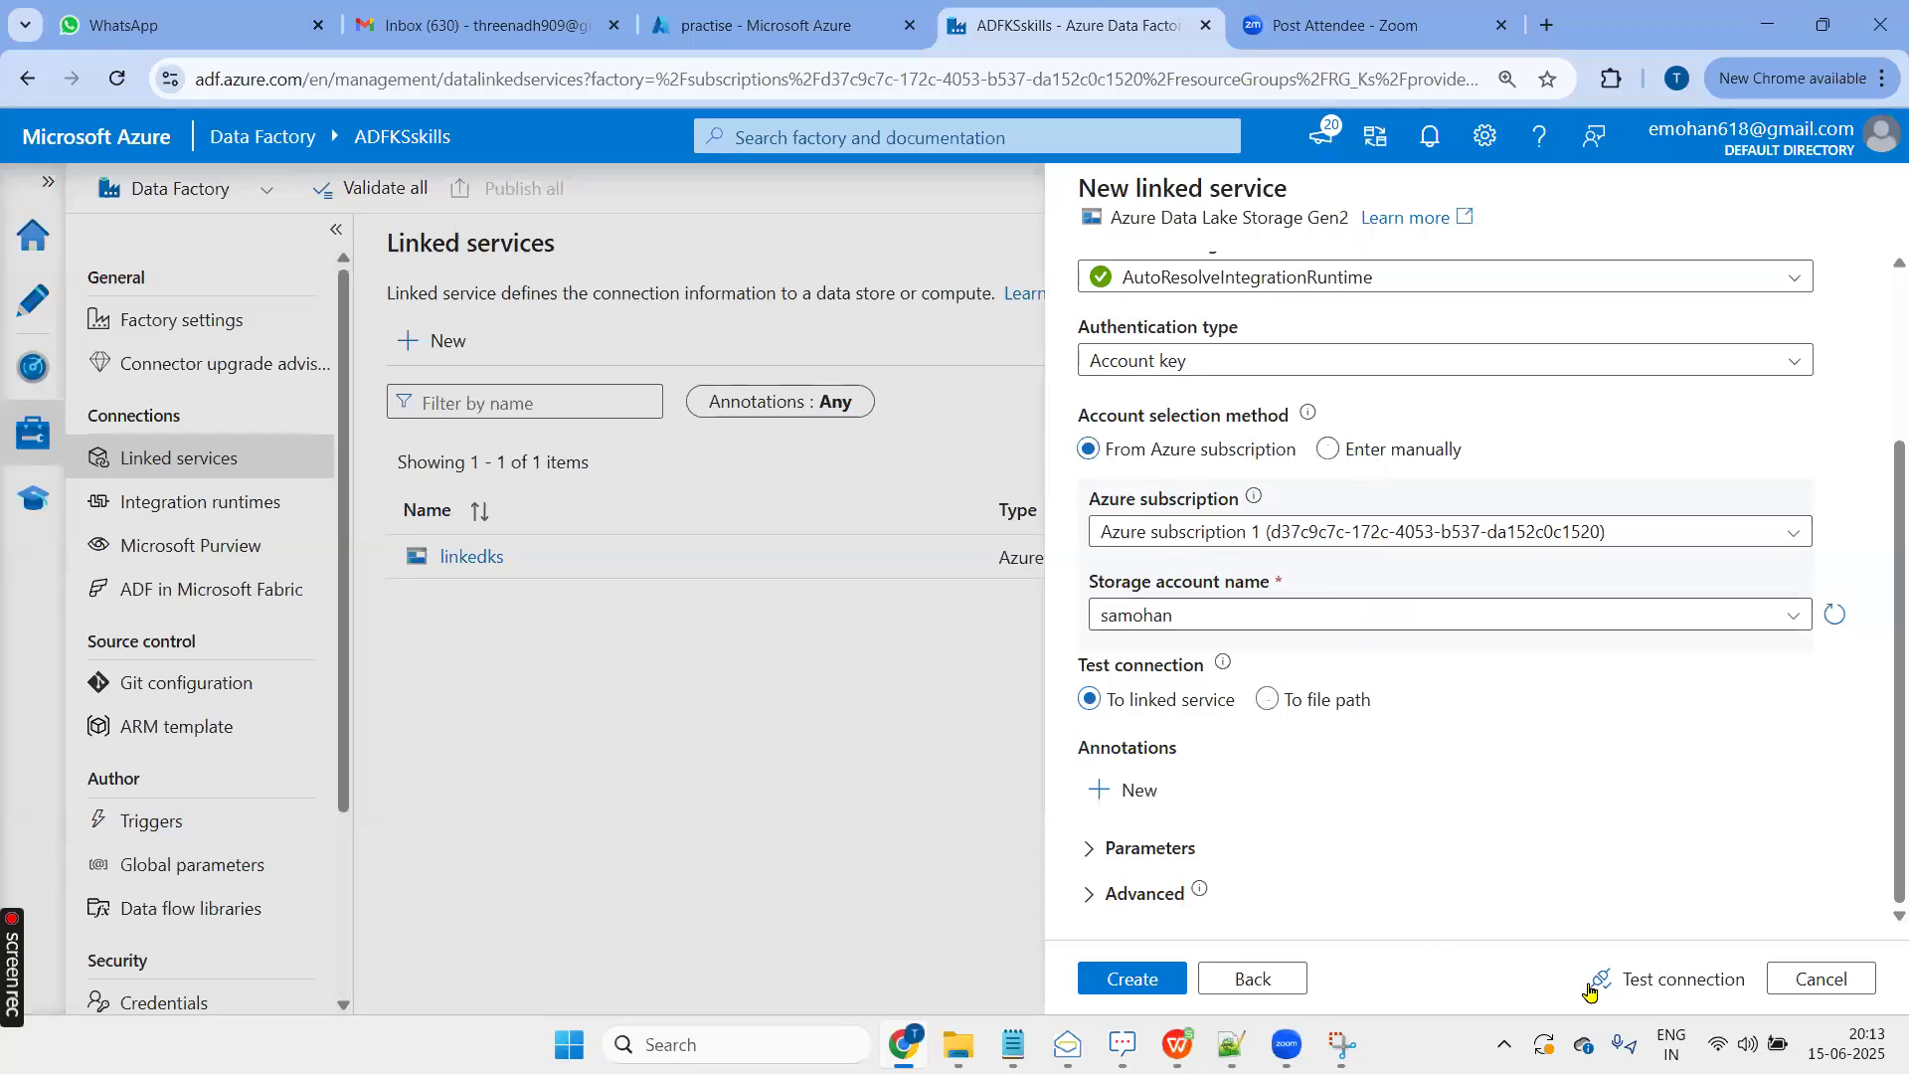
click(1648, 982)
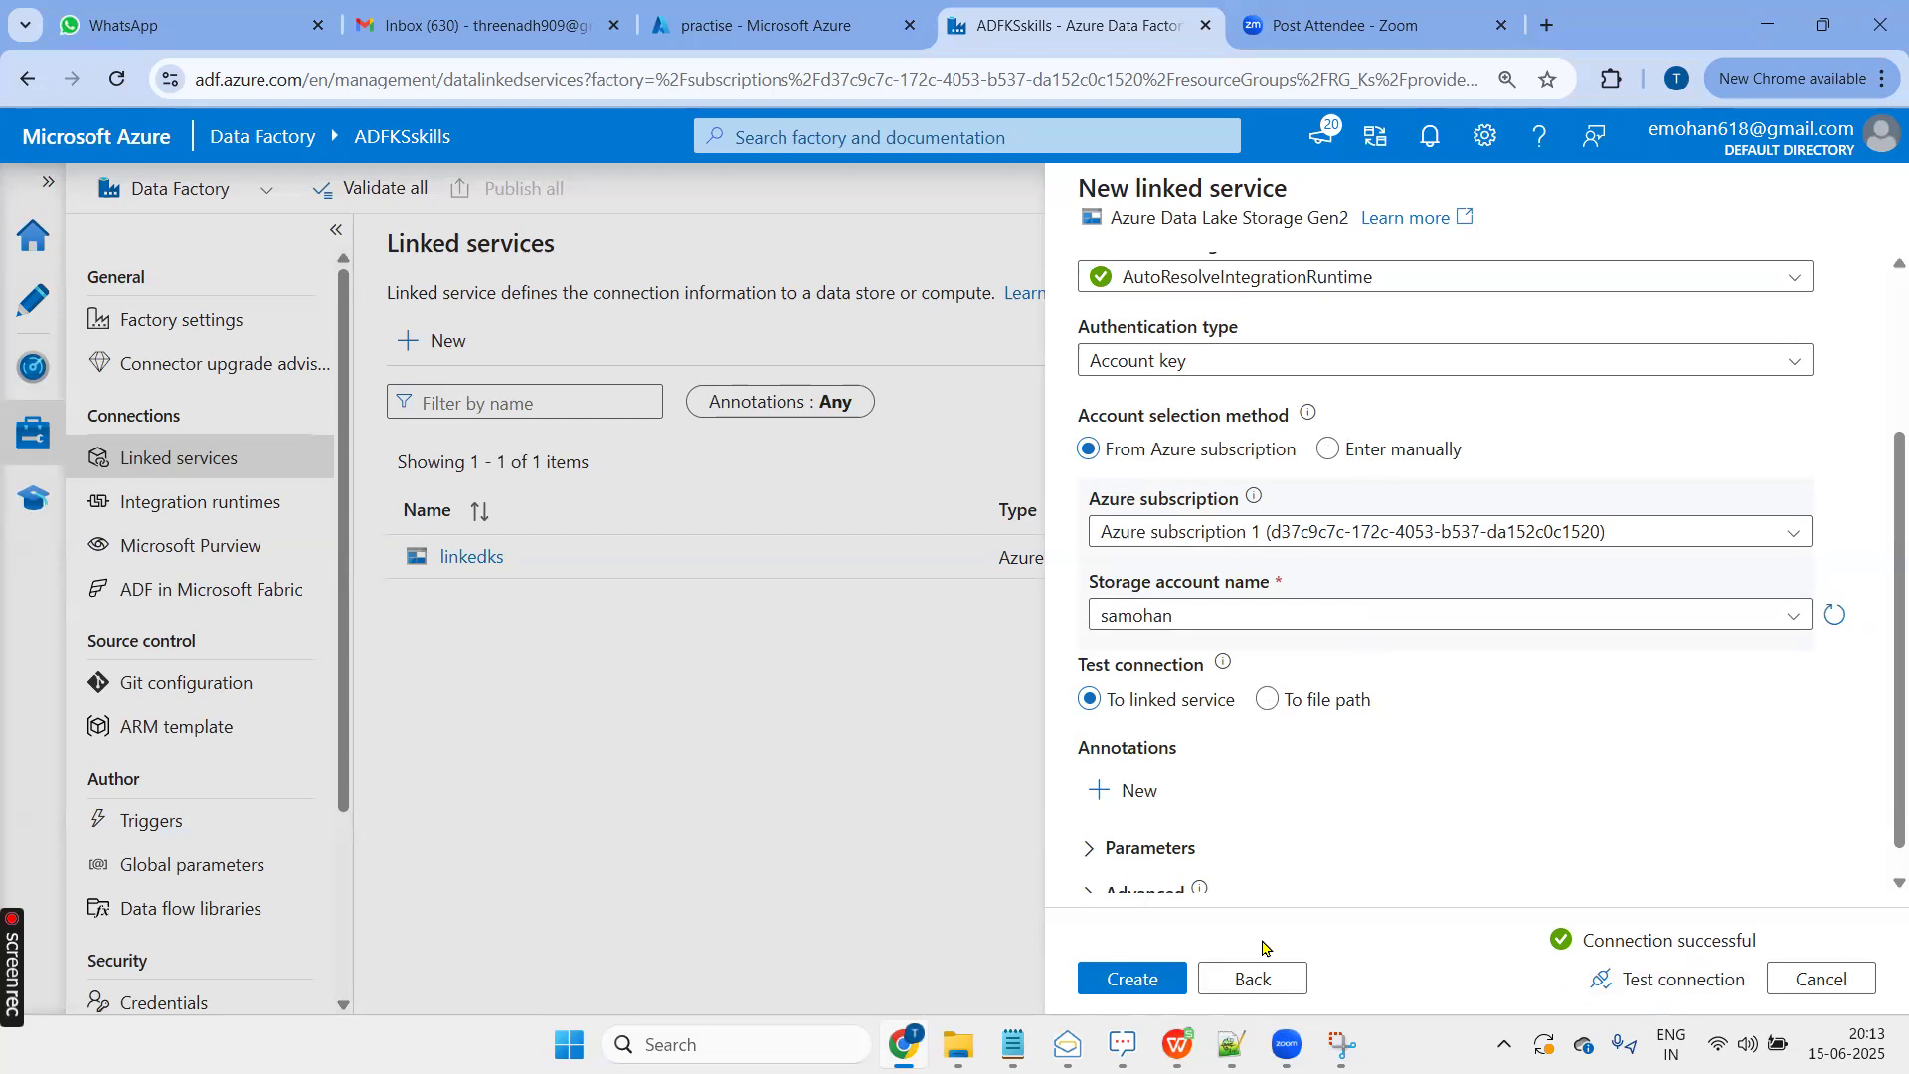
click(1148, 974)
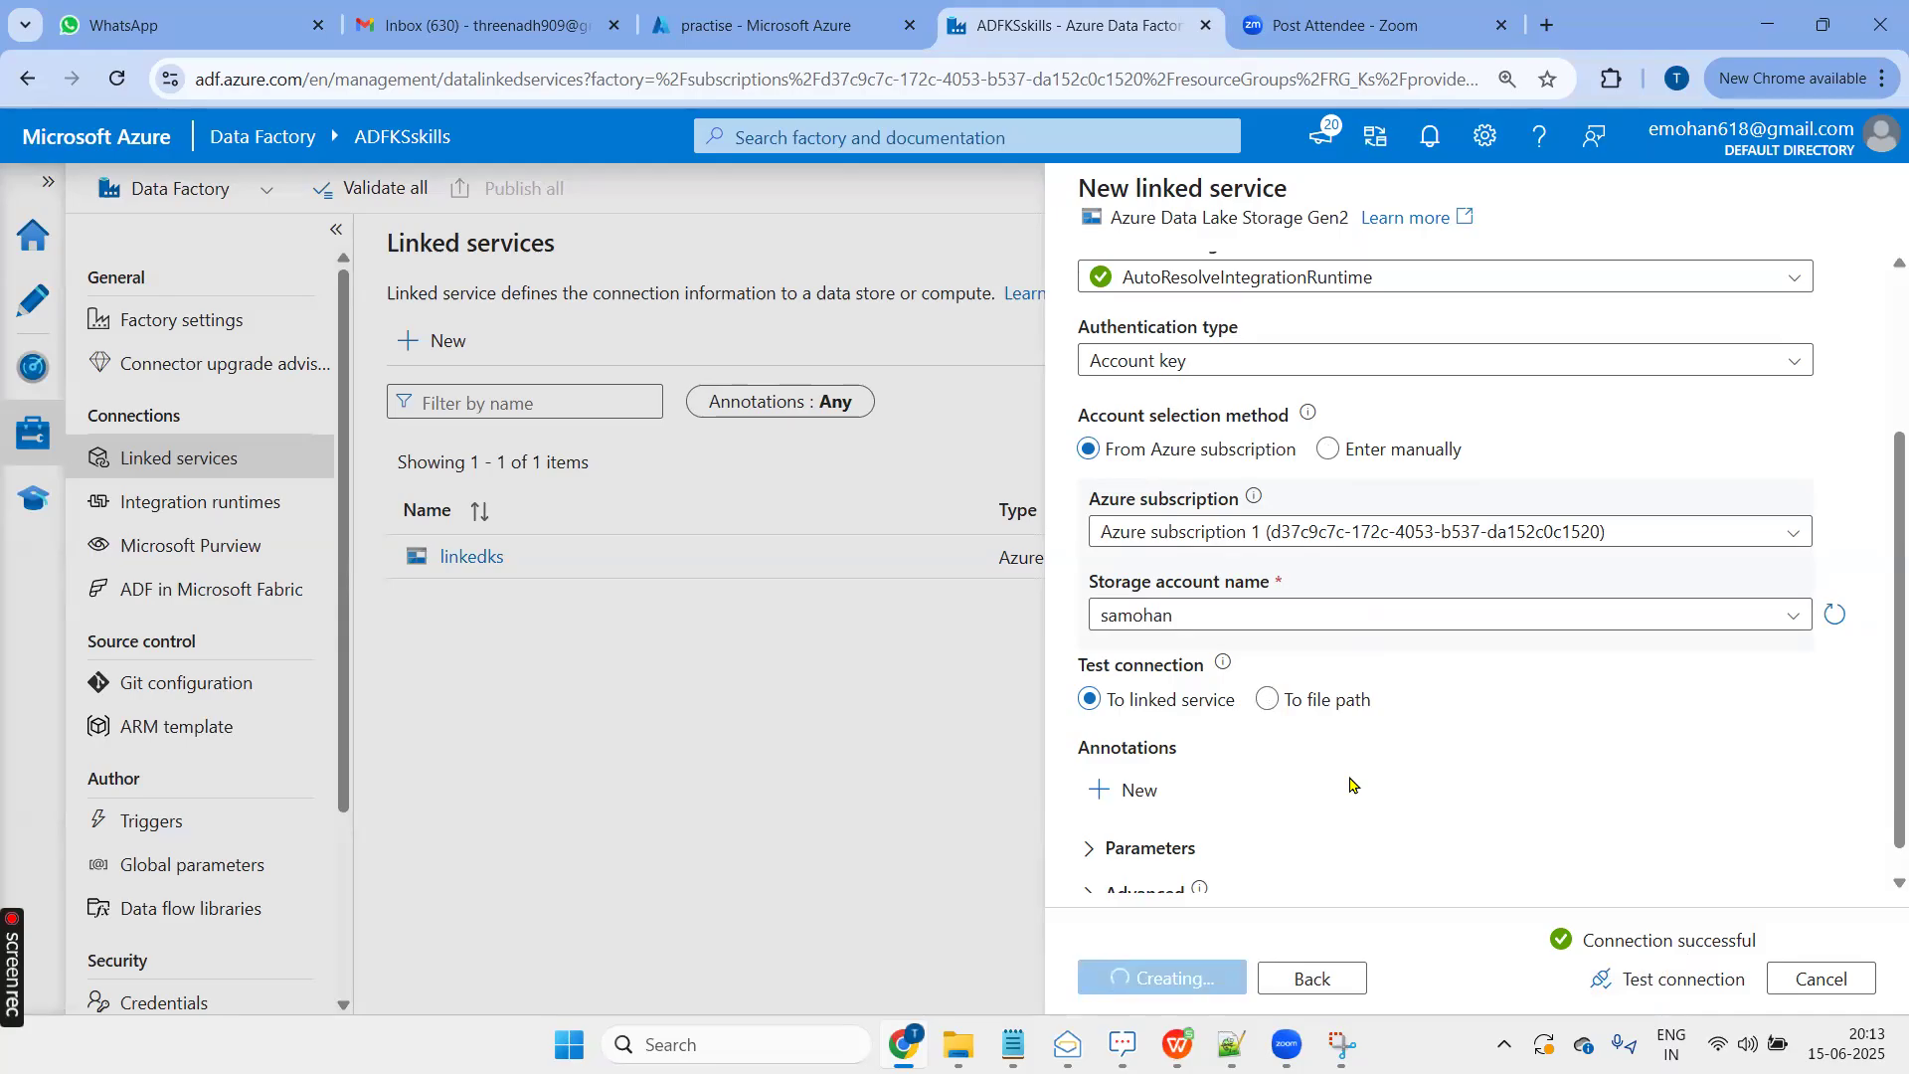
Duplicate the browser tab that shows the practise container's Input folder
click(737, 30)
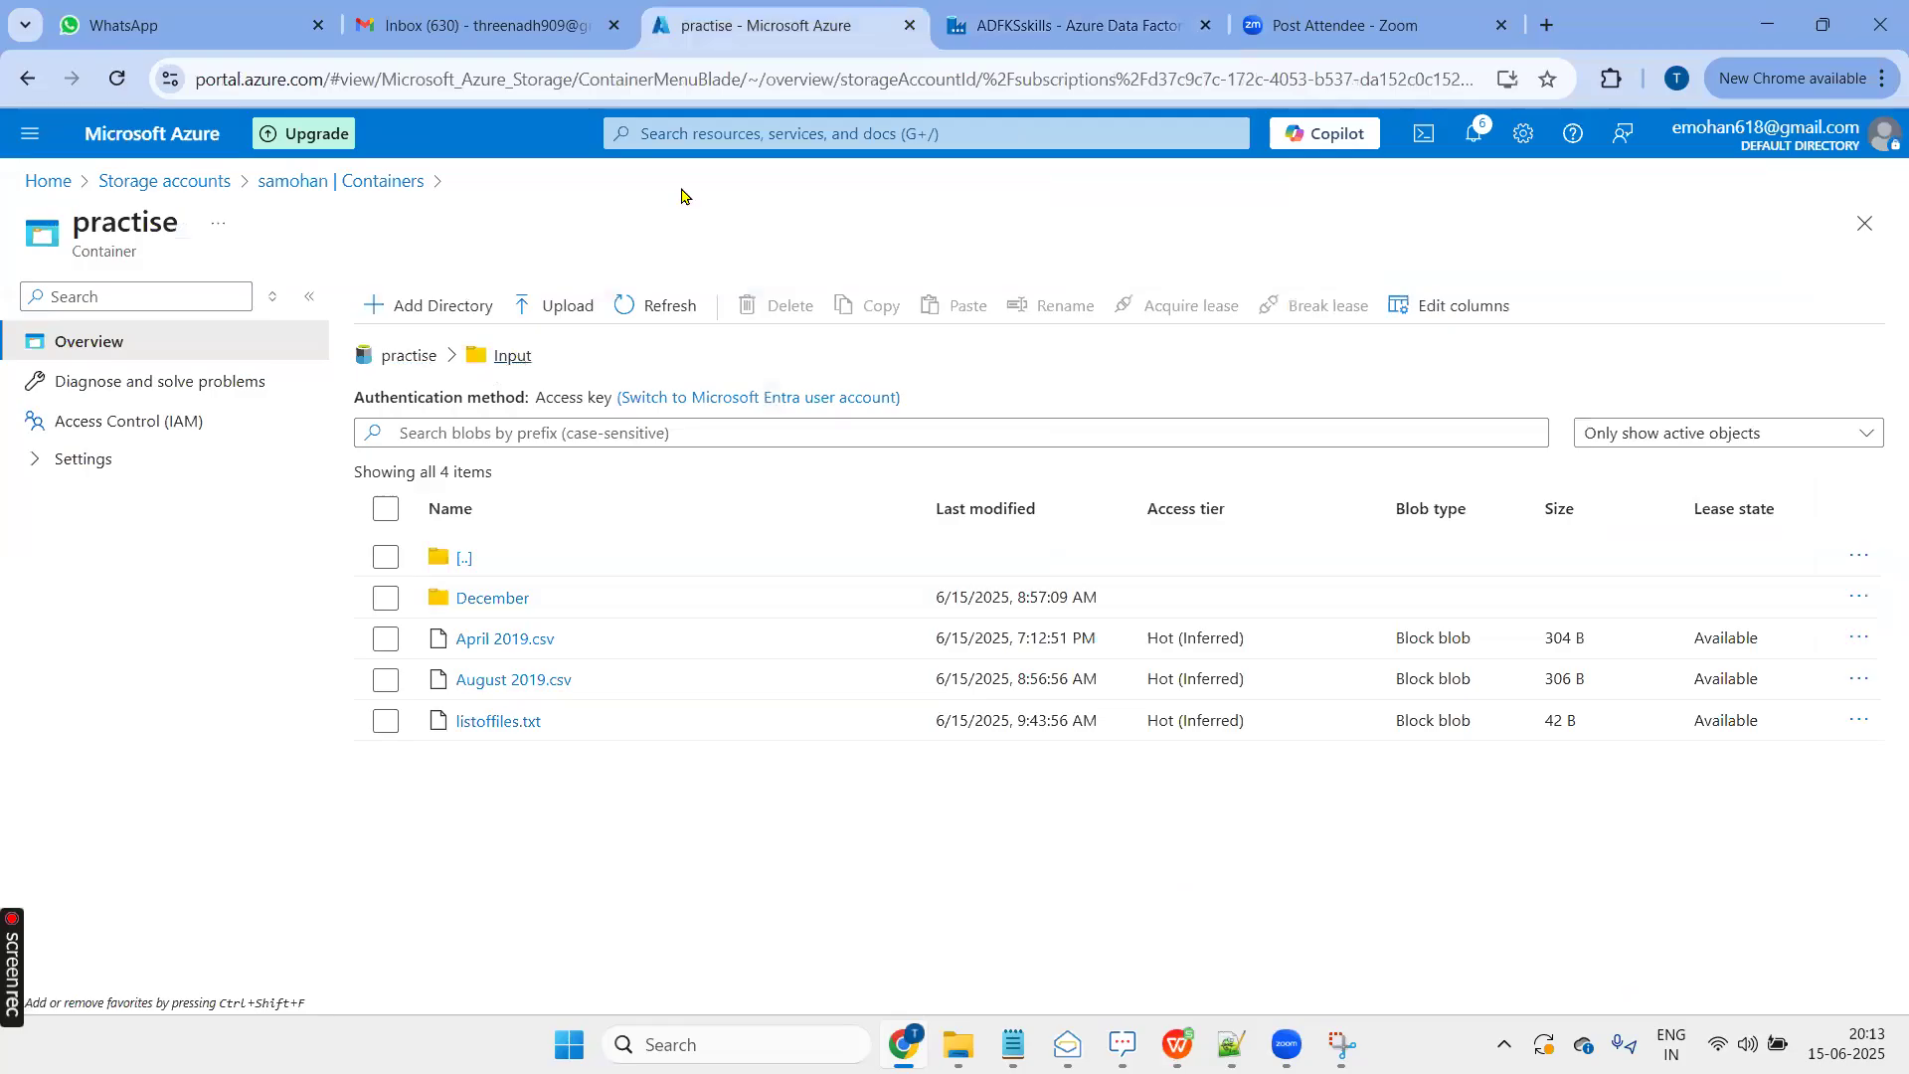
right_click(780, 31)
click(901, 254)
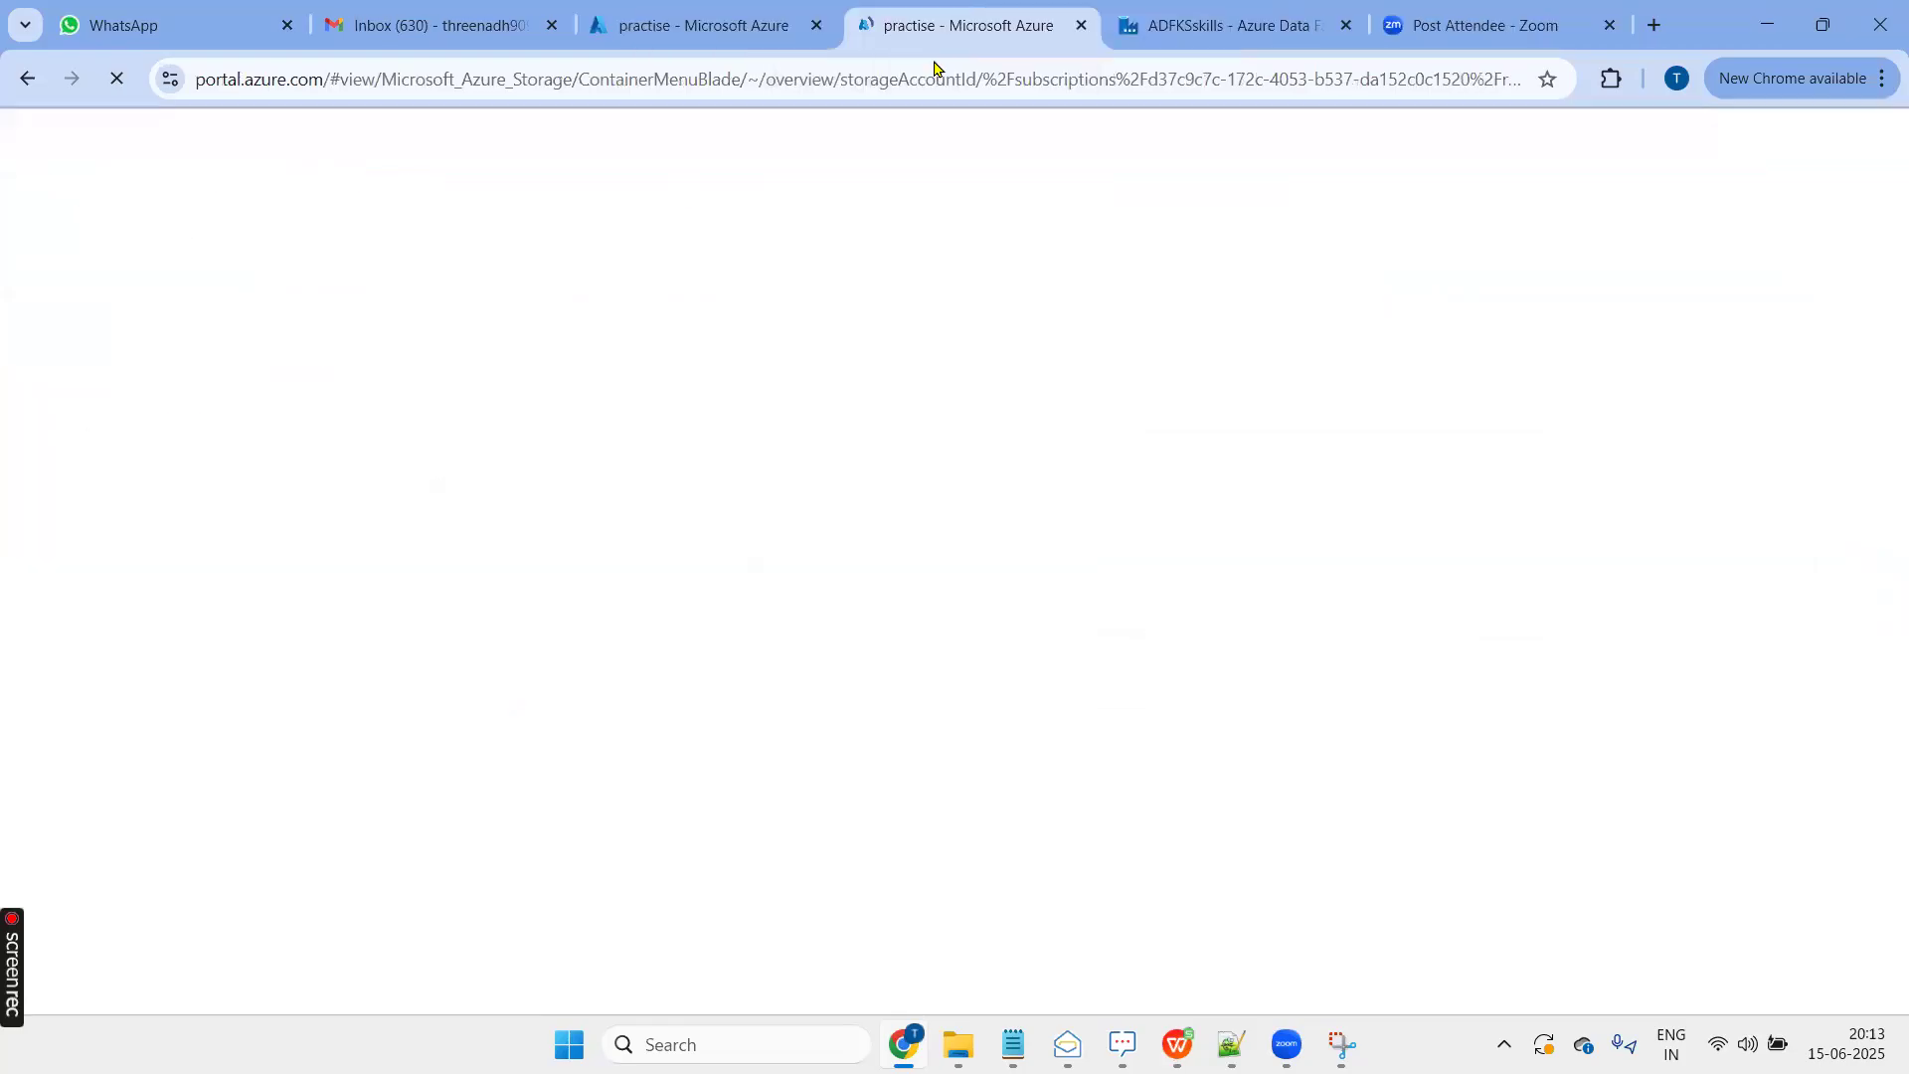
Check the contents of the December folder inside Input in the original container tab and return to Input
click(729, 38)
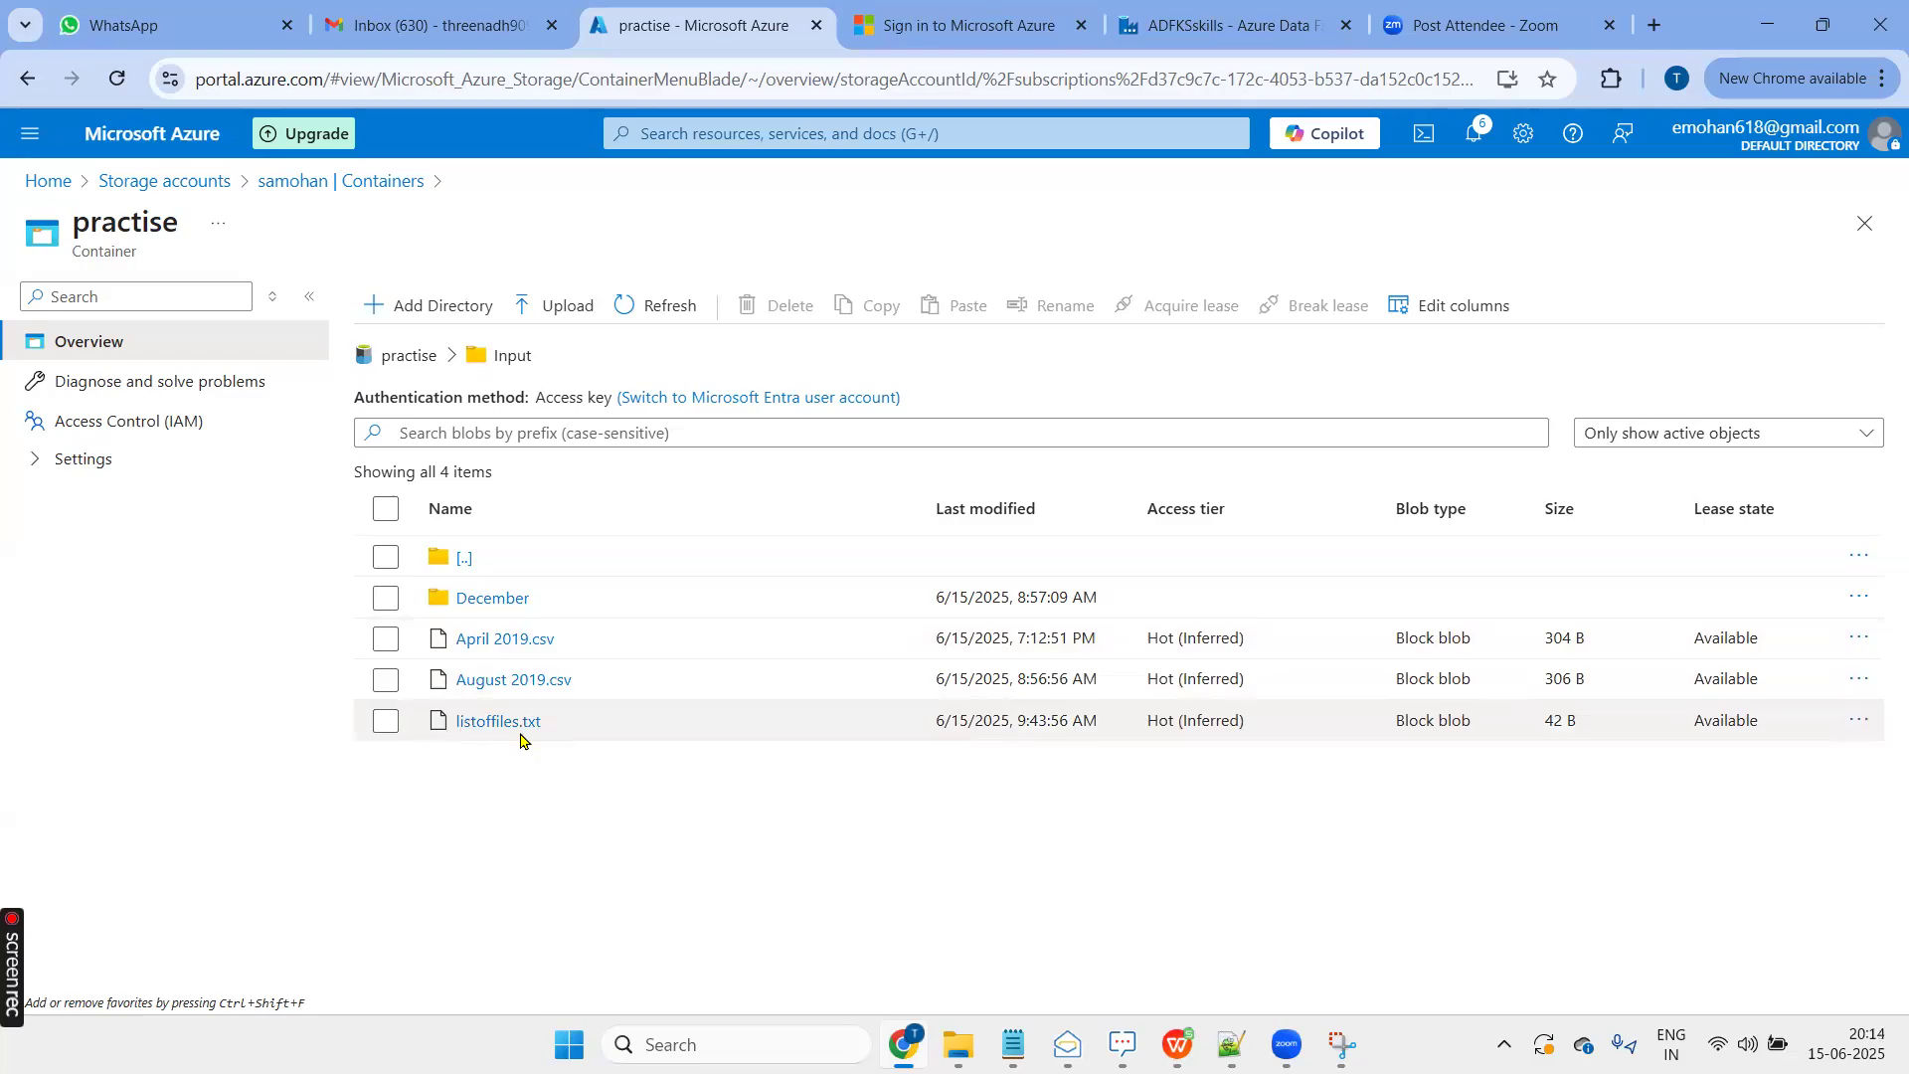
click(491, 601)
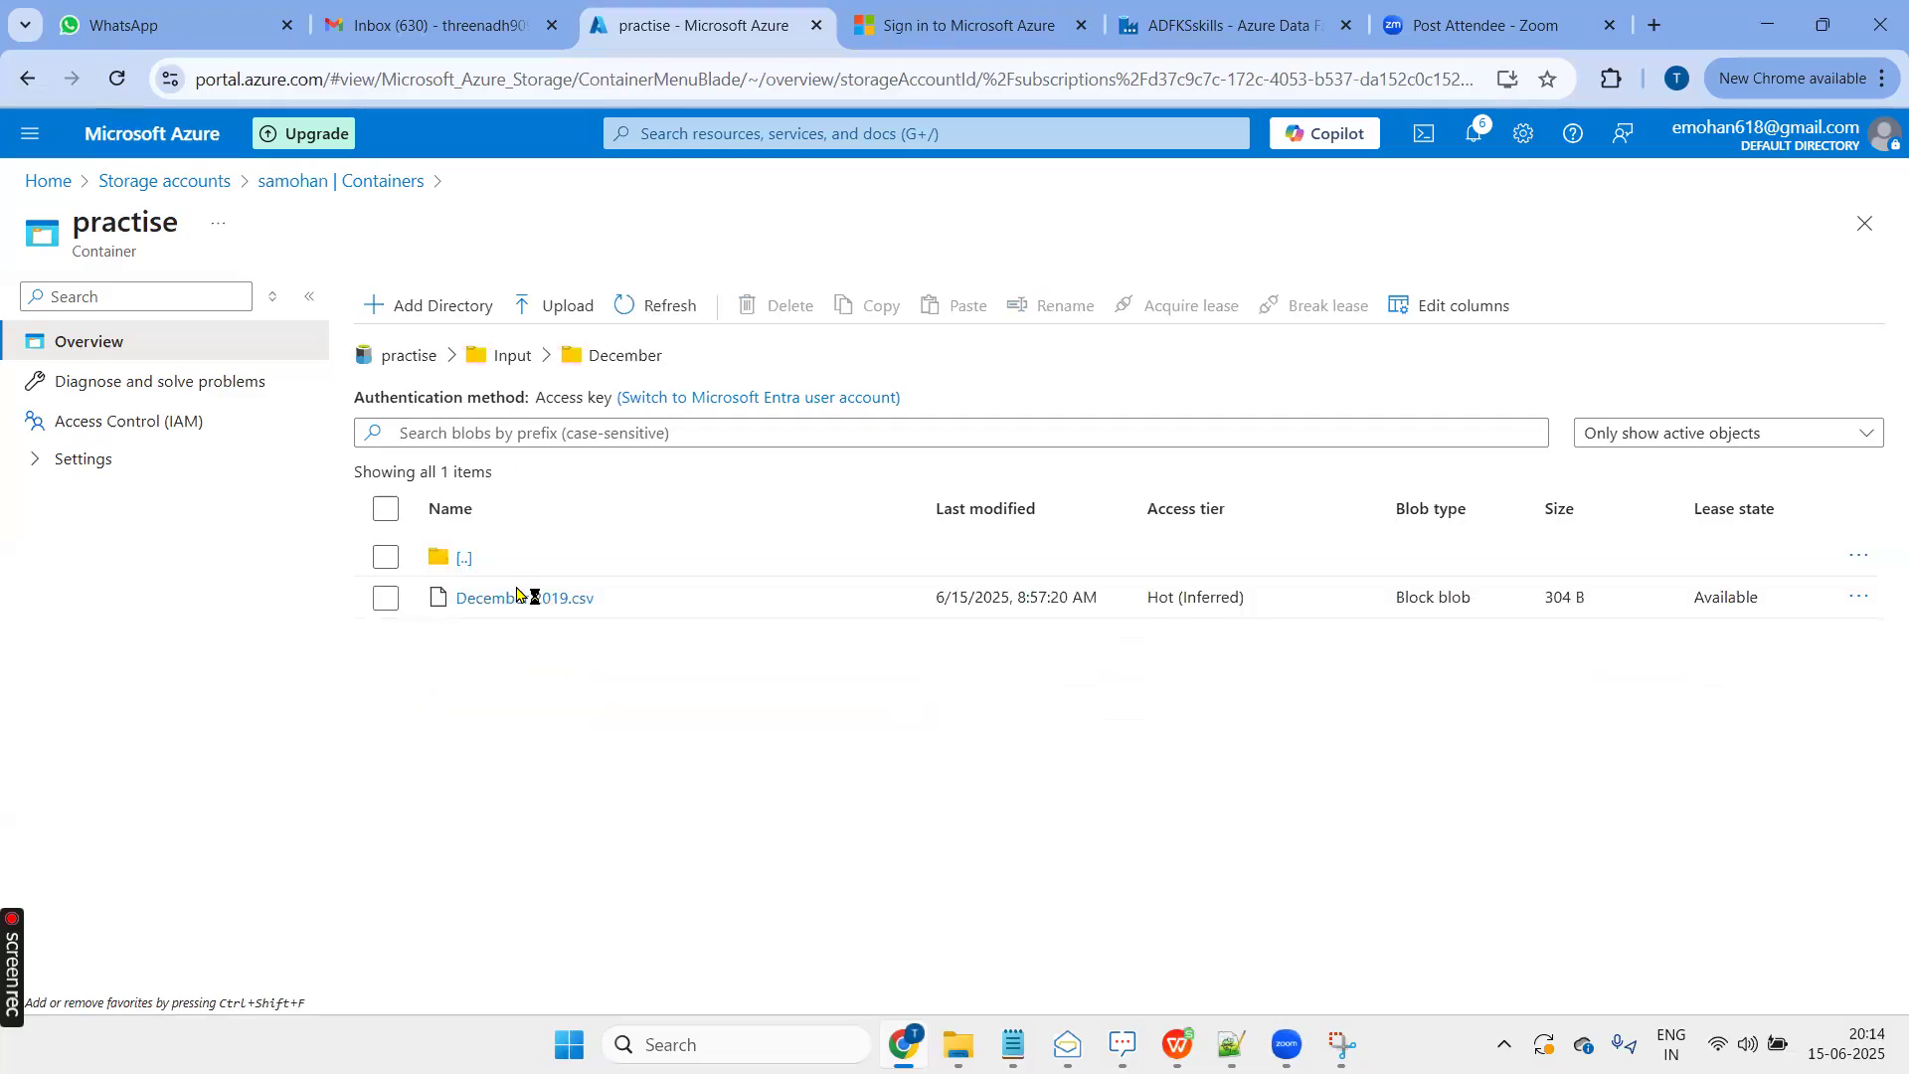
click(511, 357)
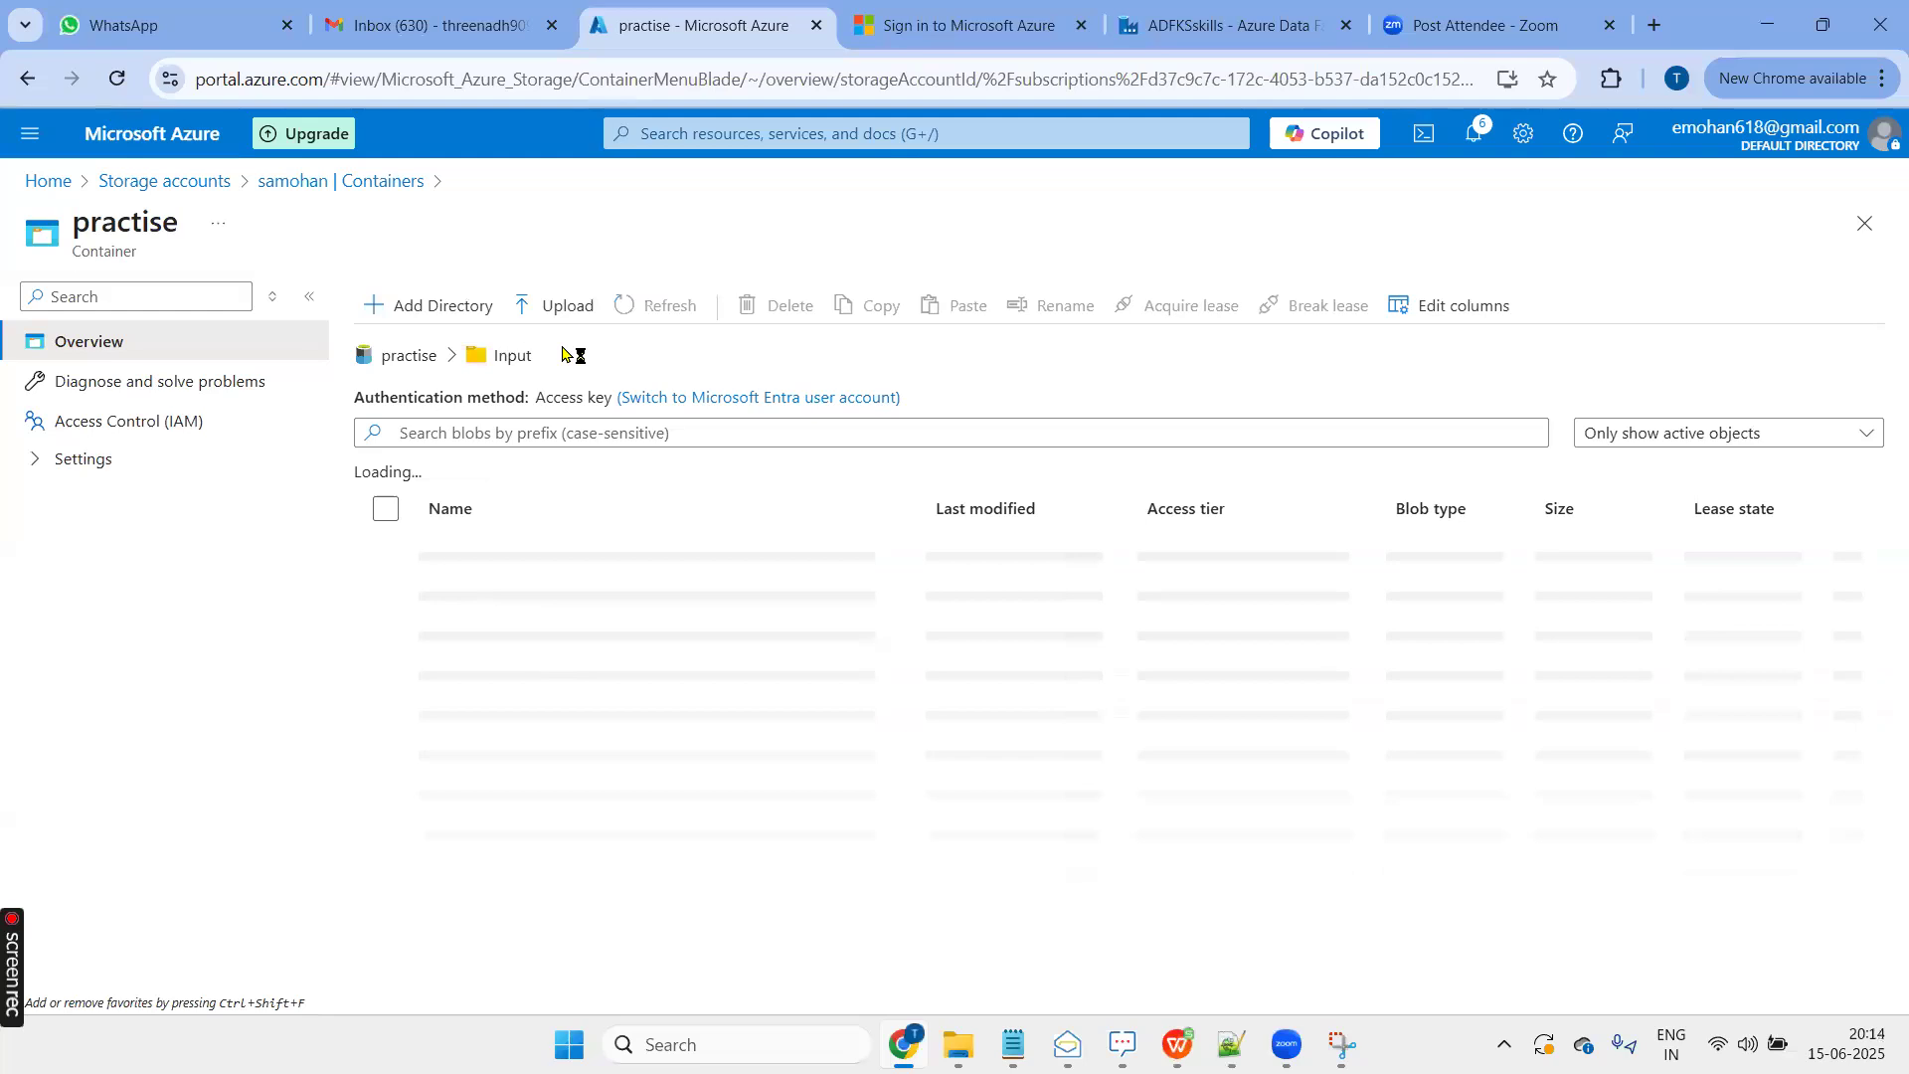
In the duplicated tab, sign in with the existing Microsoft account and open the practise container's Output folder
click(932, 29)
click(929, 494)
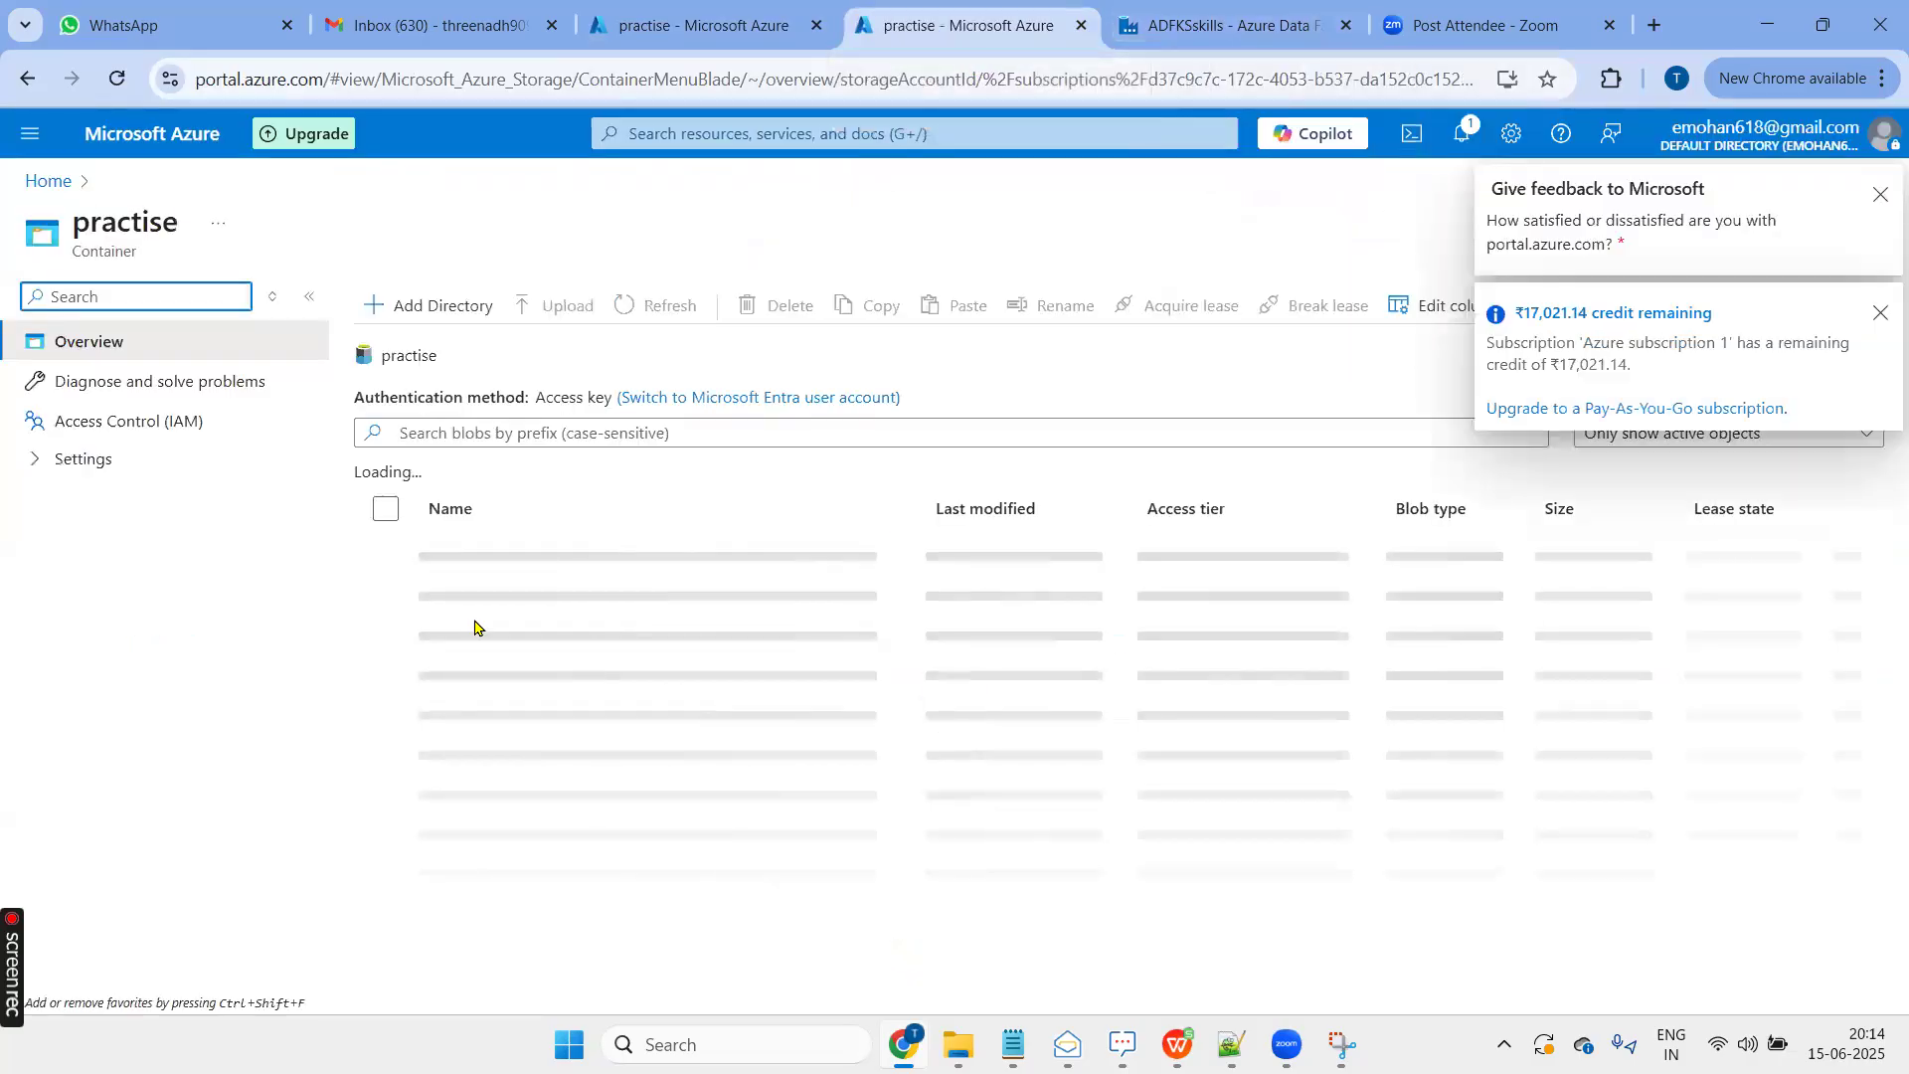
click(476, 601)
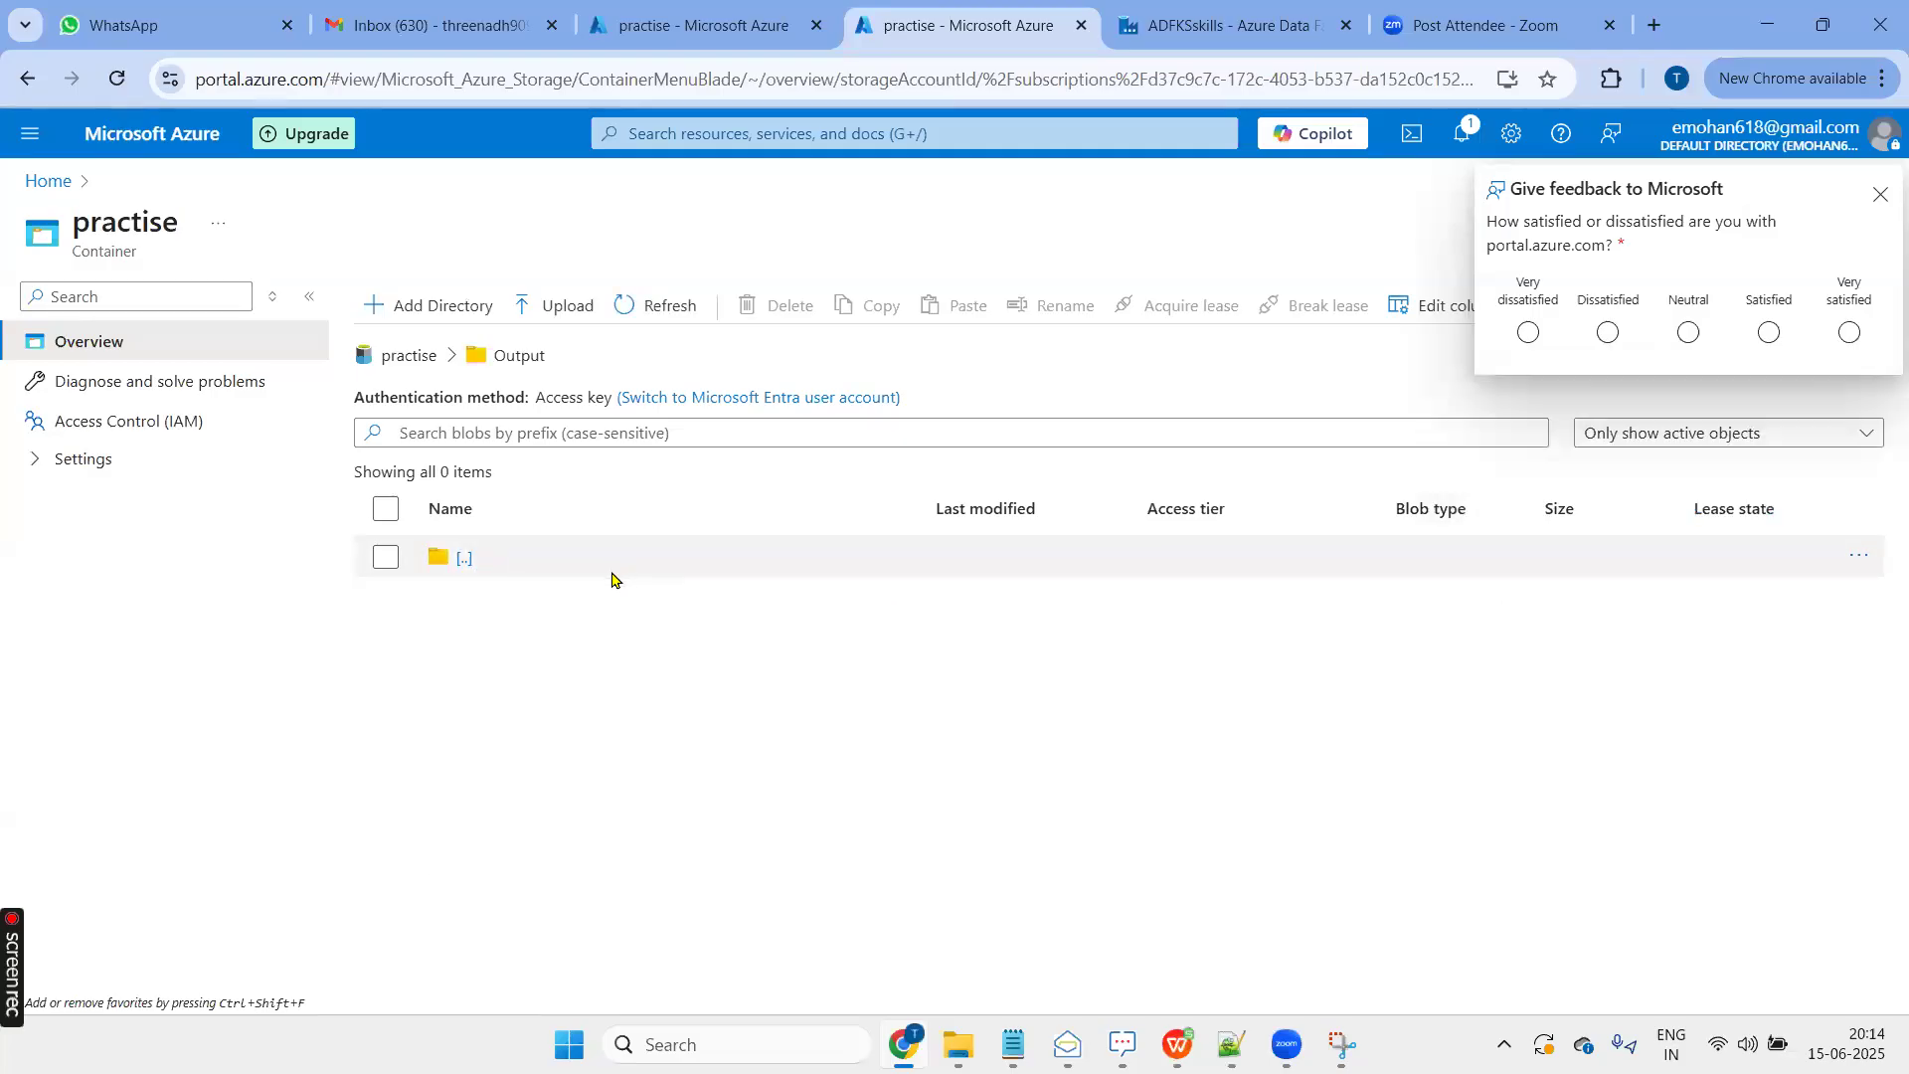
Switch to the ADFKSskills data factory and create a new pipeline named PLCopyActivity in the authoring area
click(1175, 25)
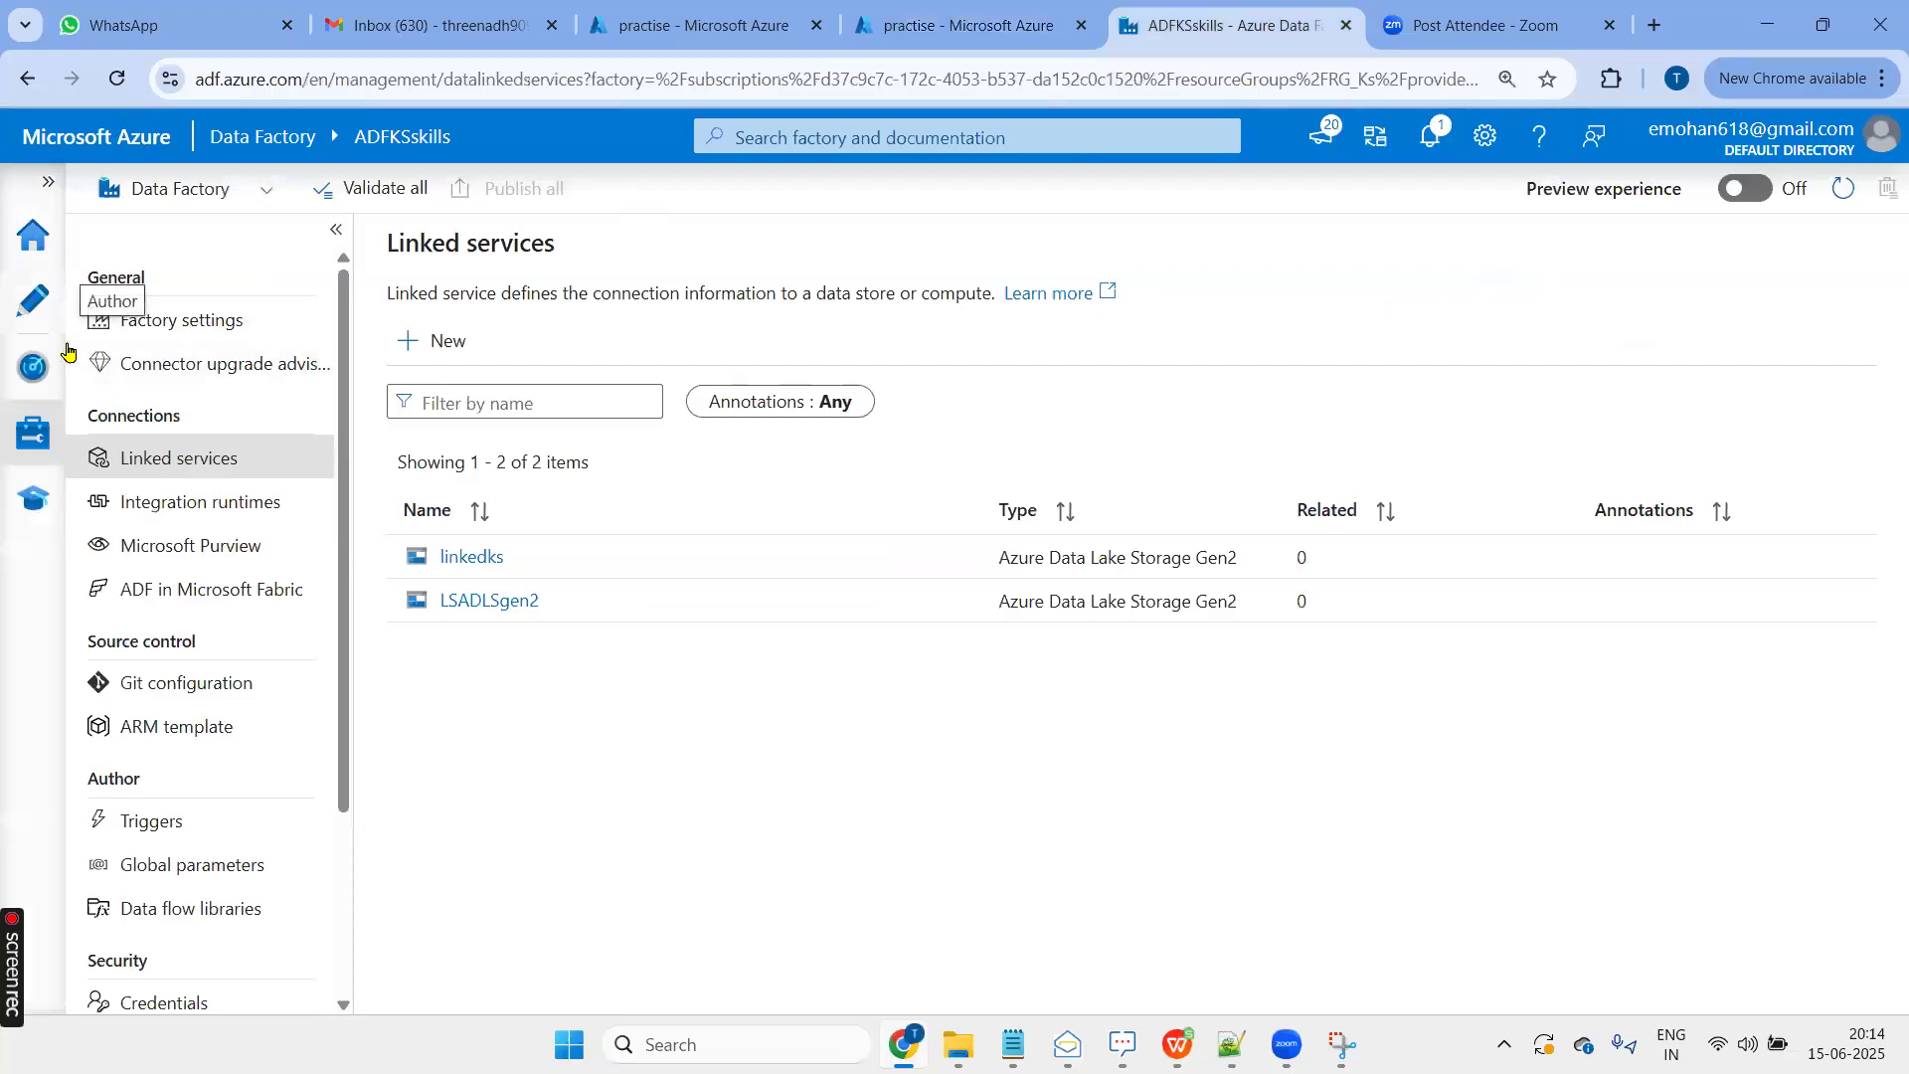
click(33, 298)
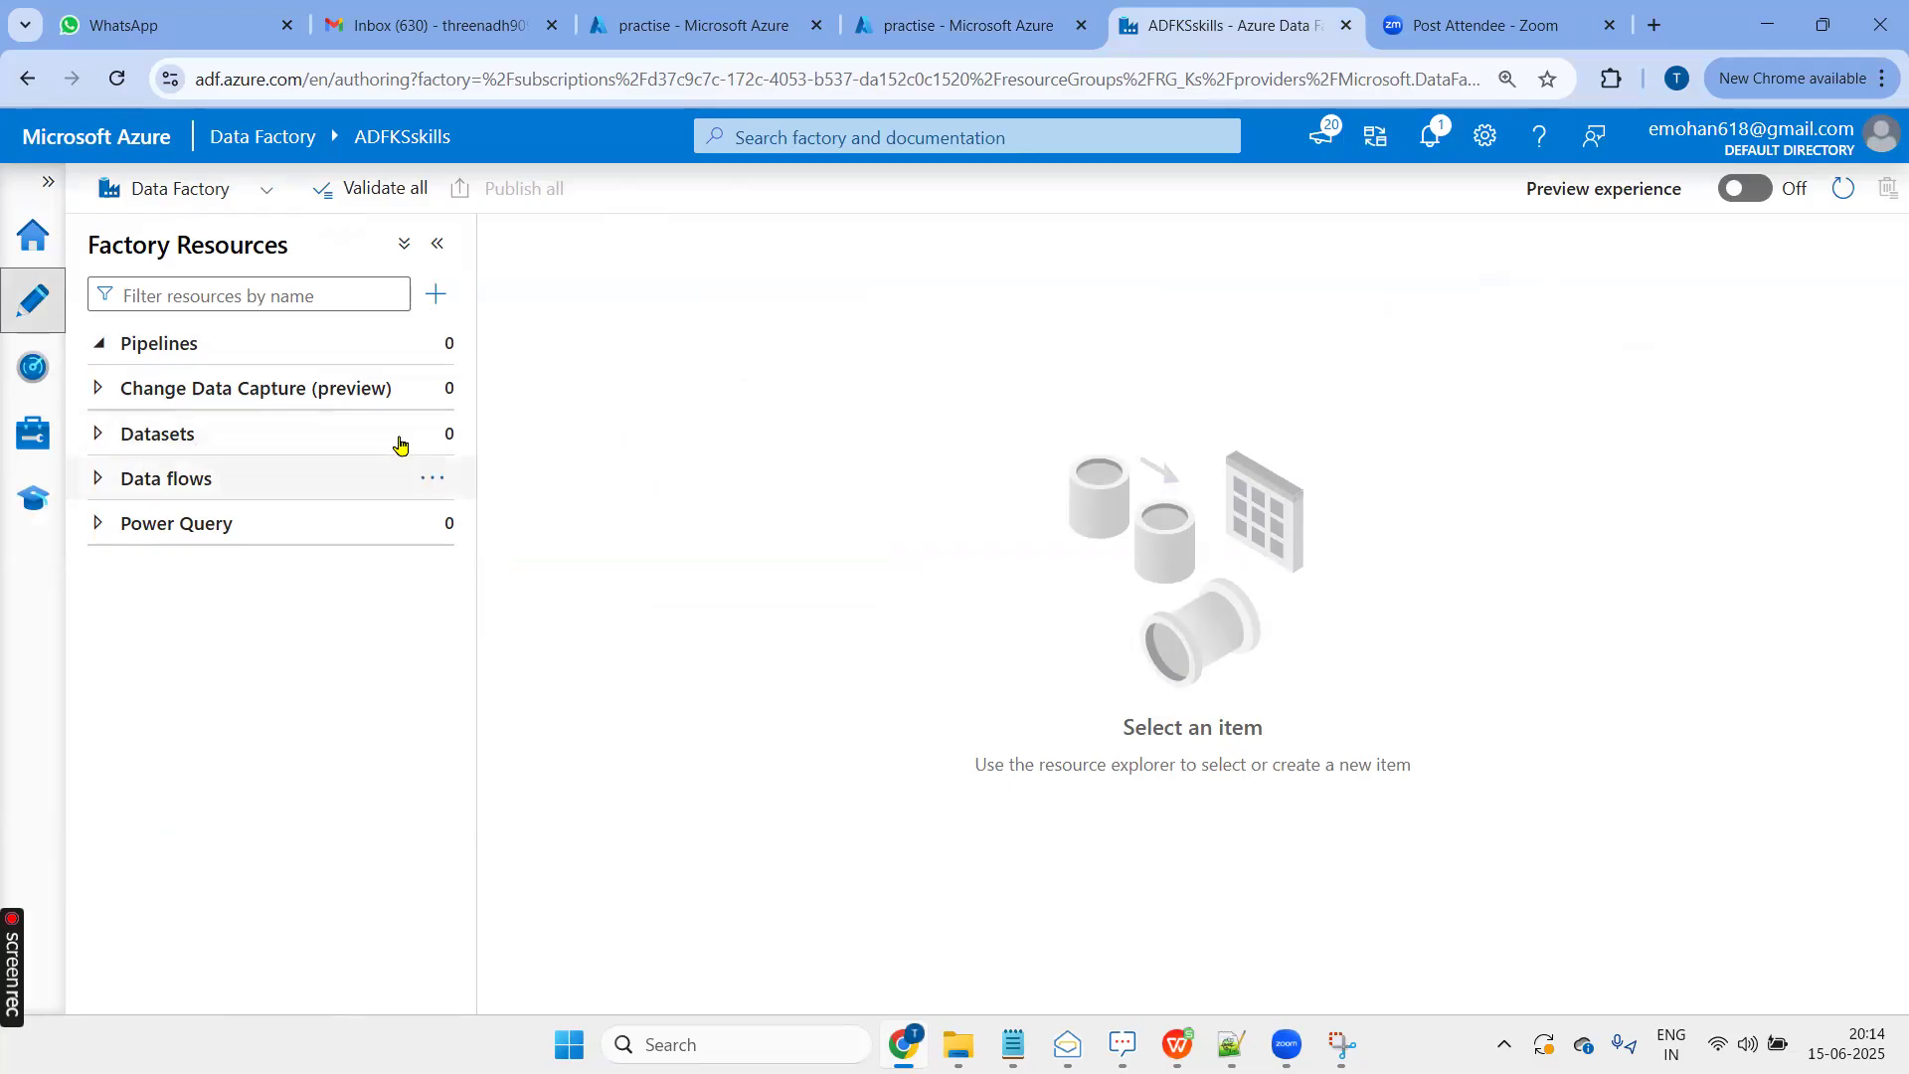
click(438, 348)
click(541, 402)
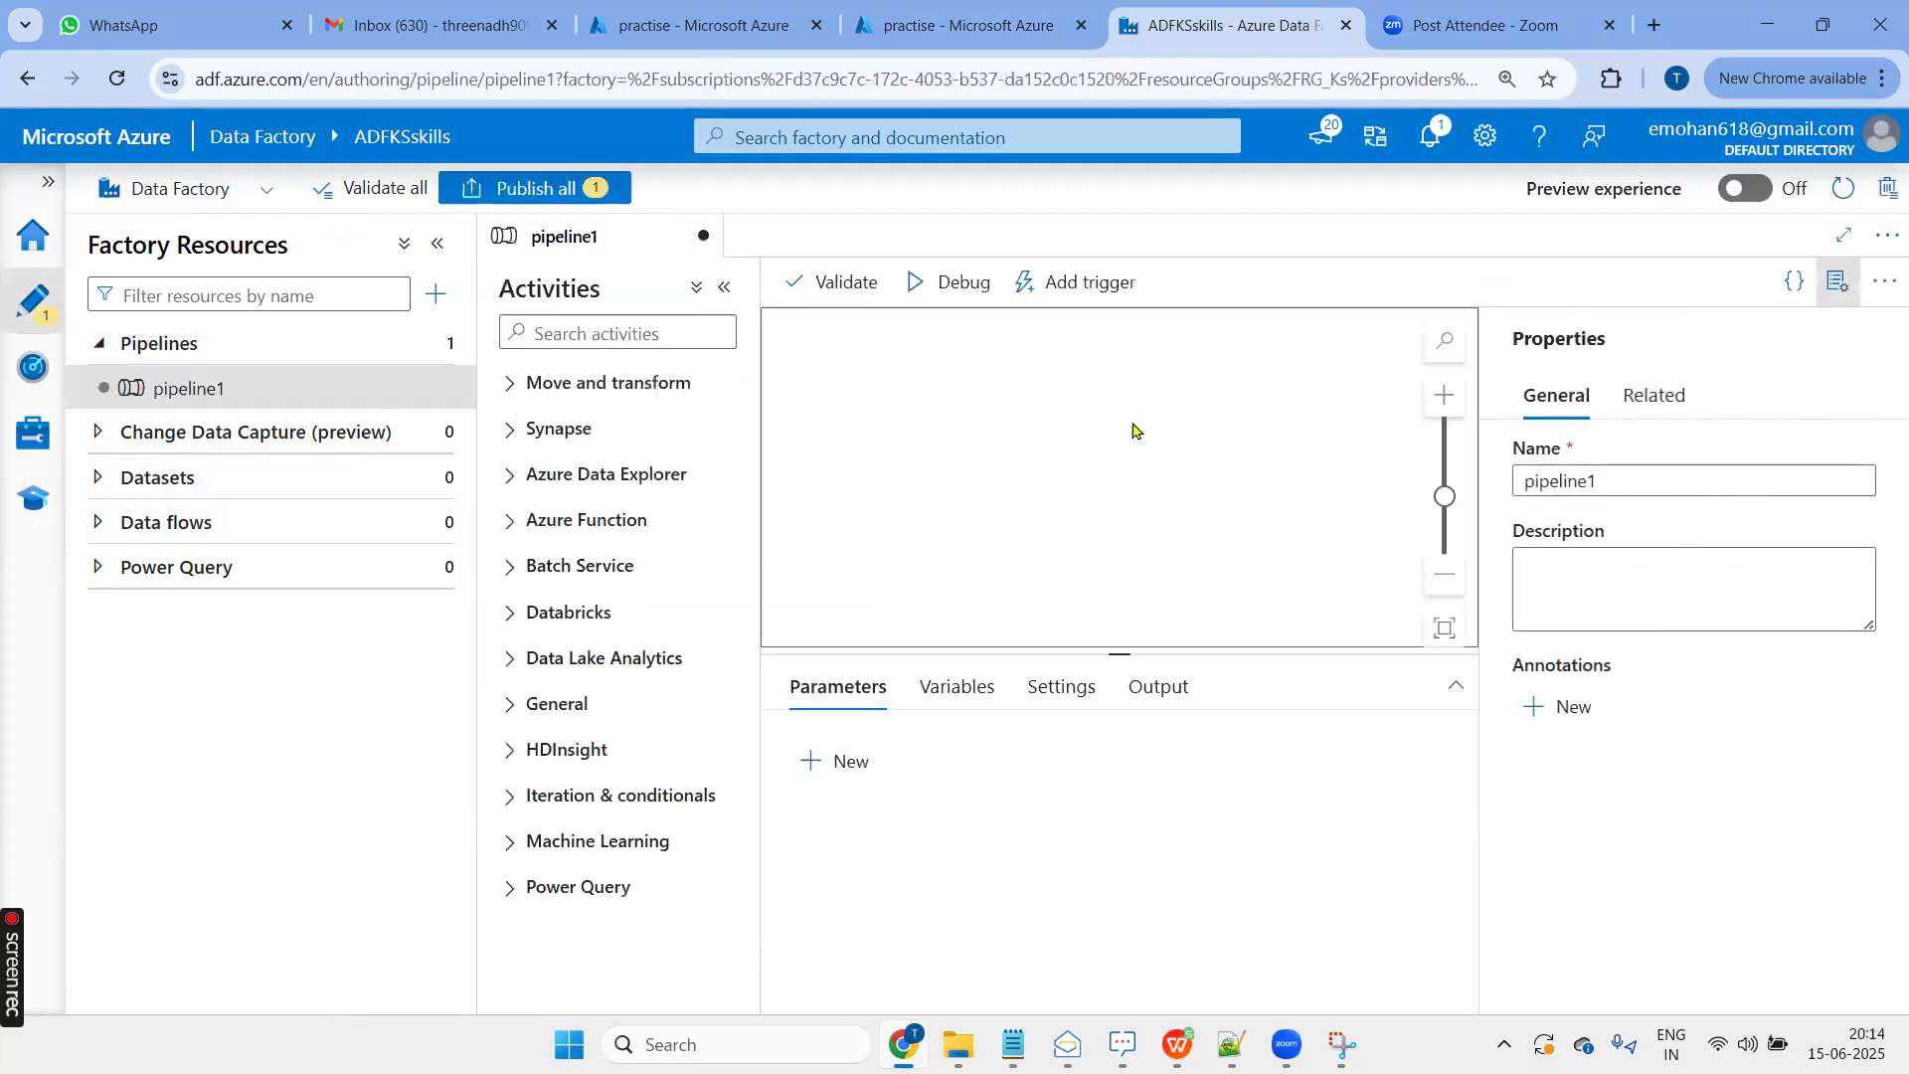
drag(1632, 479, 1511, 485)
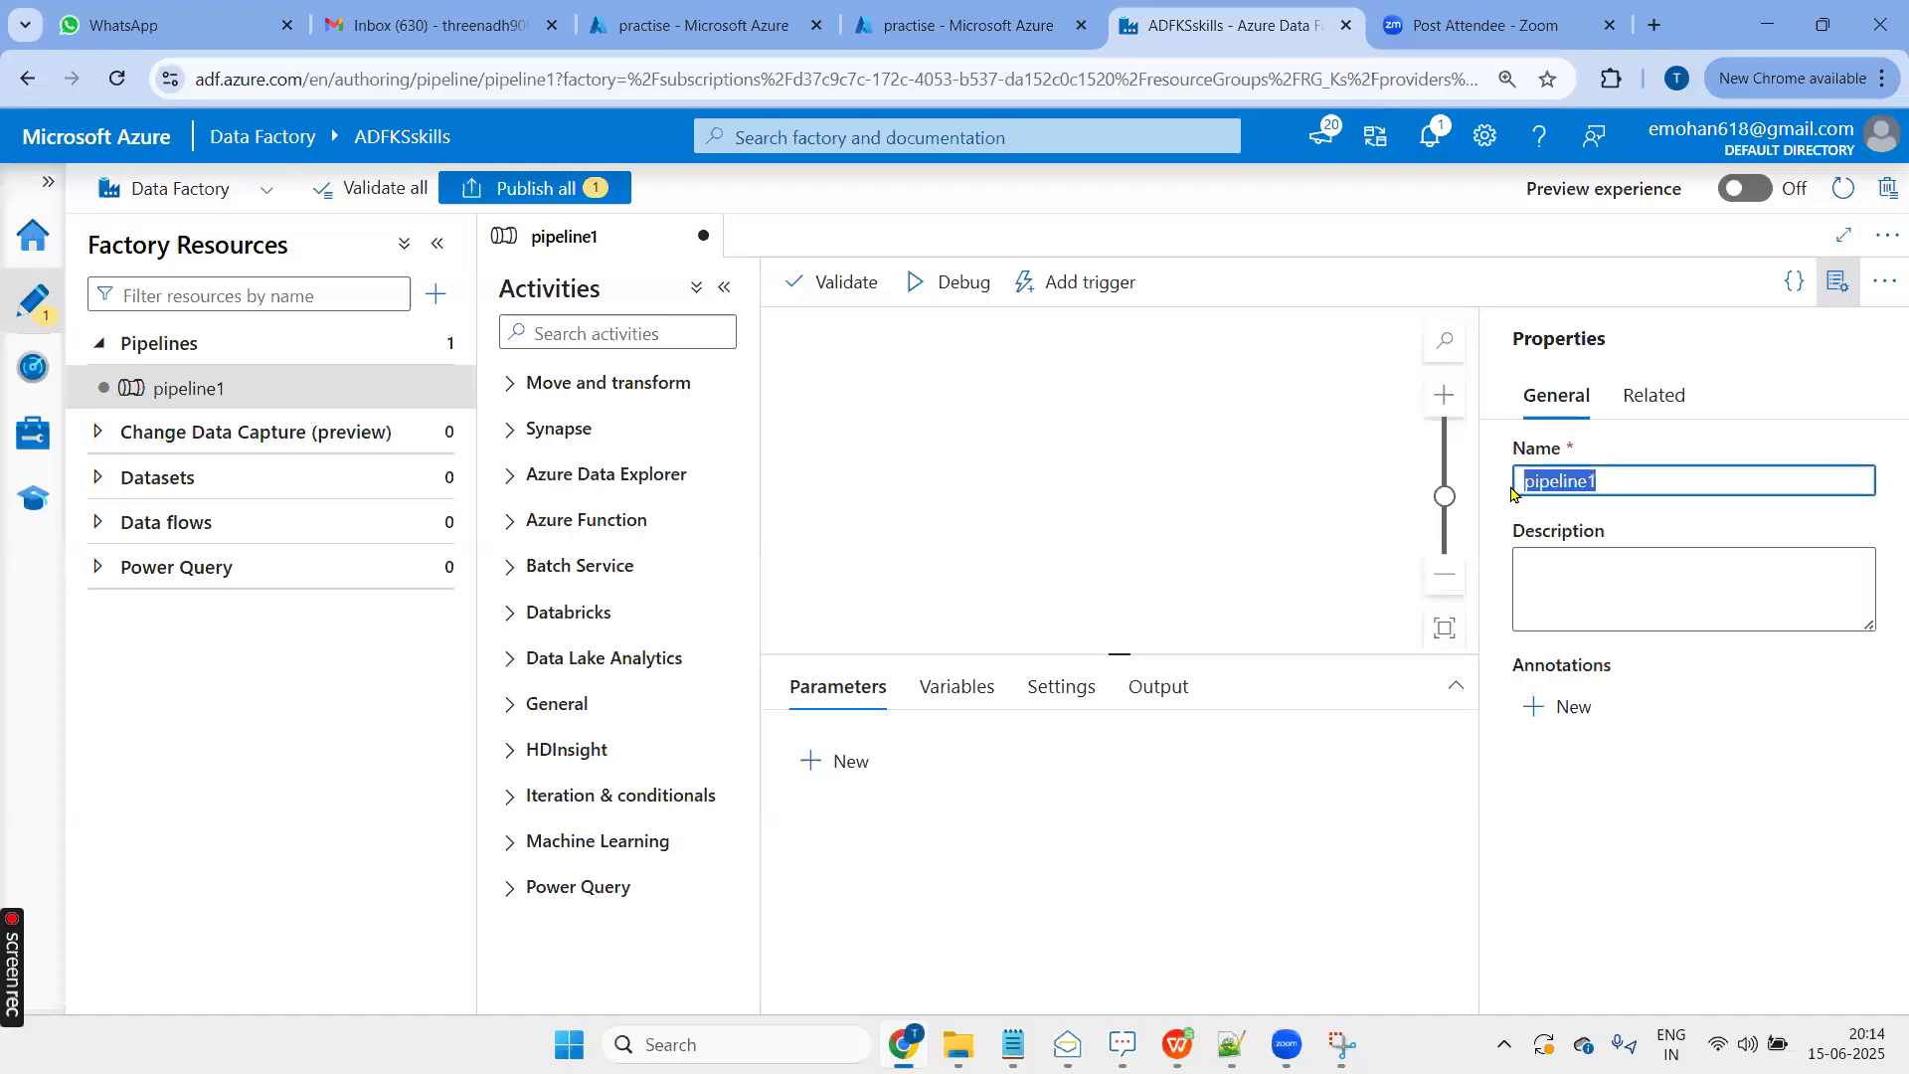
text(Cop)
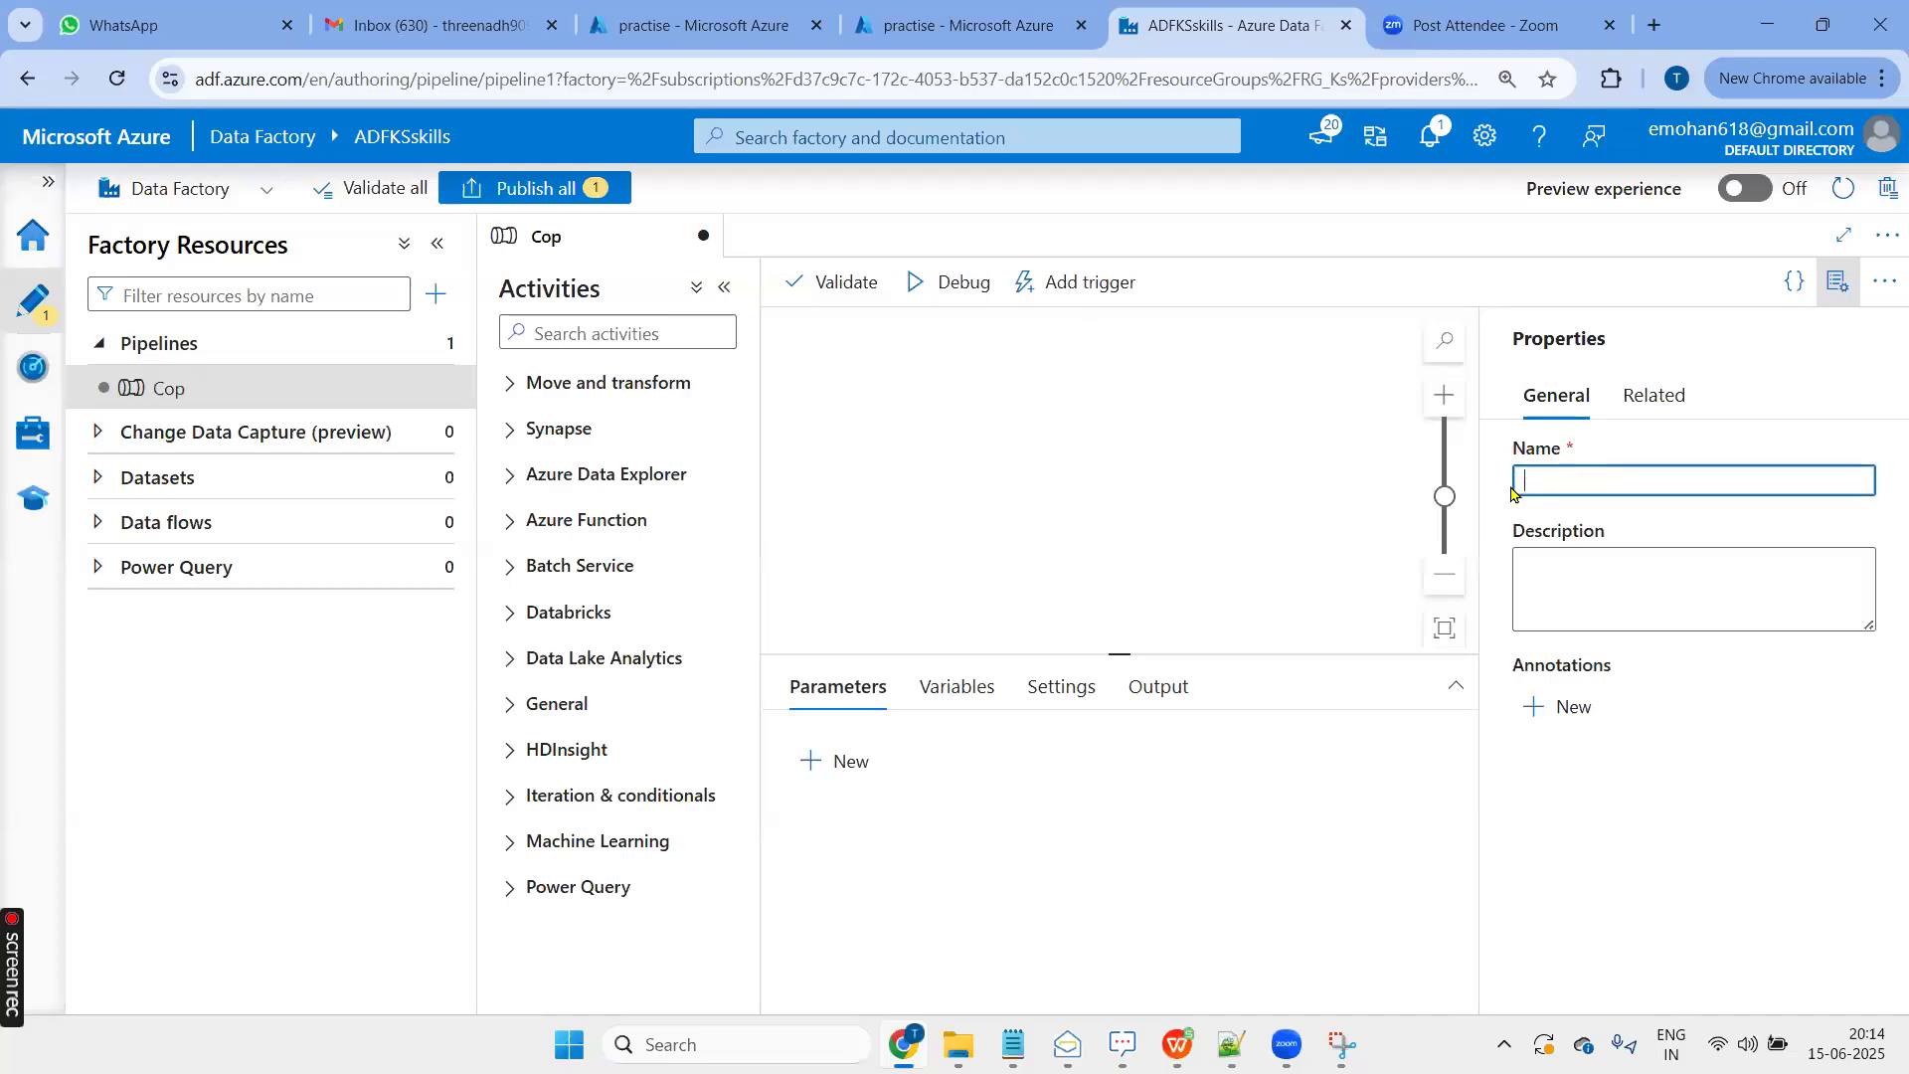
text(PLCopyActivity)
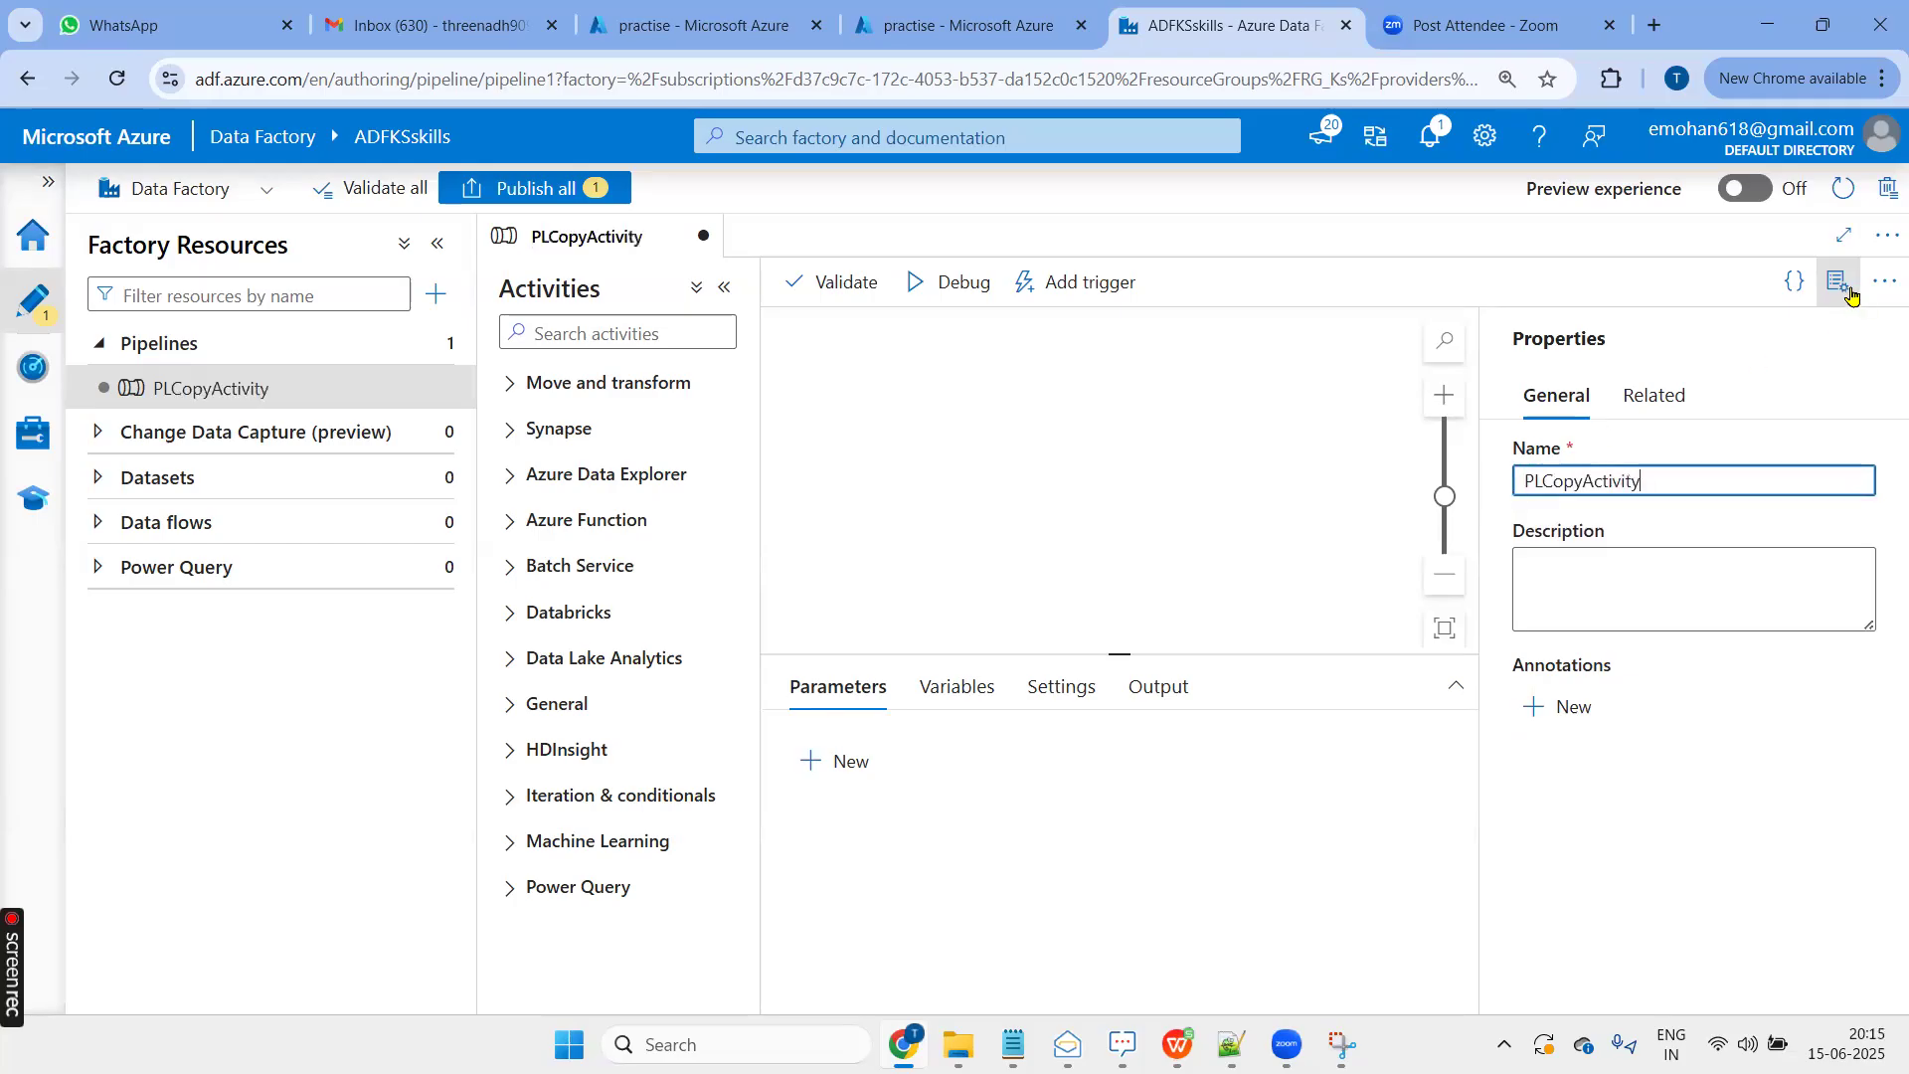
click(1838, 281)
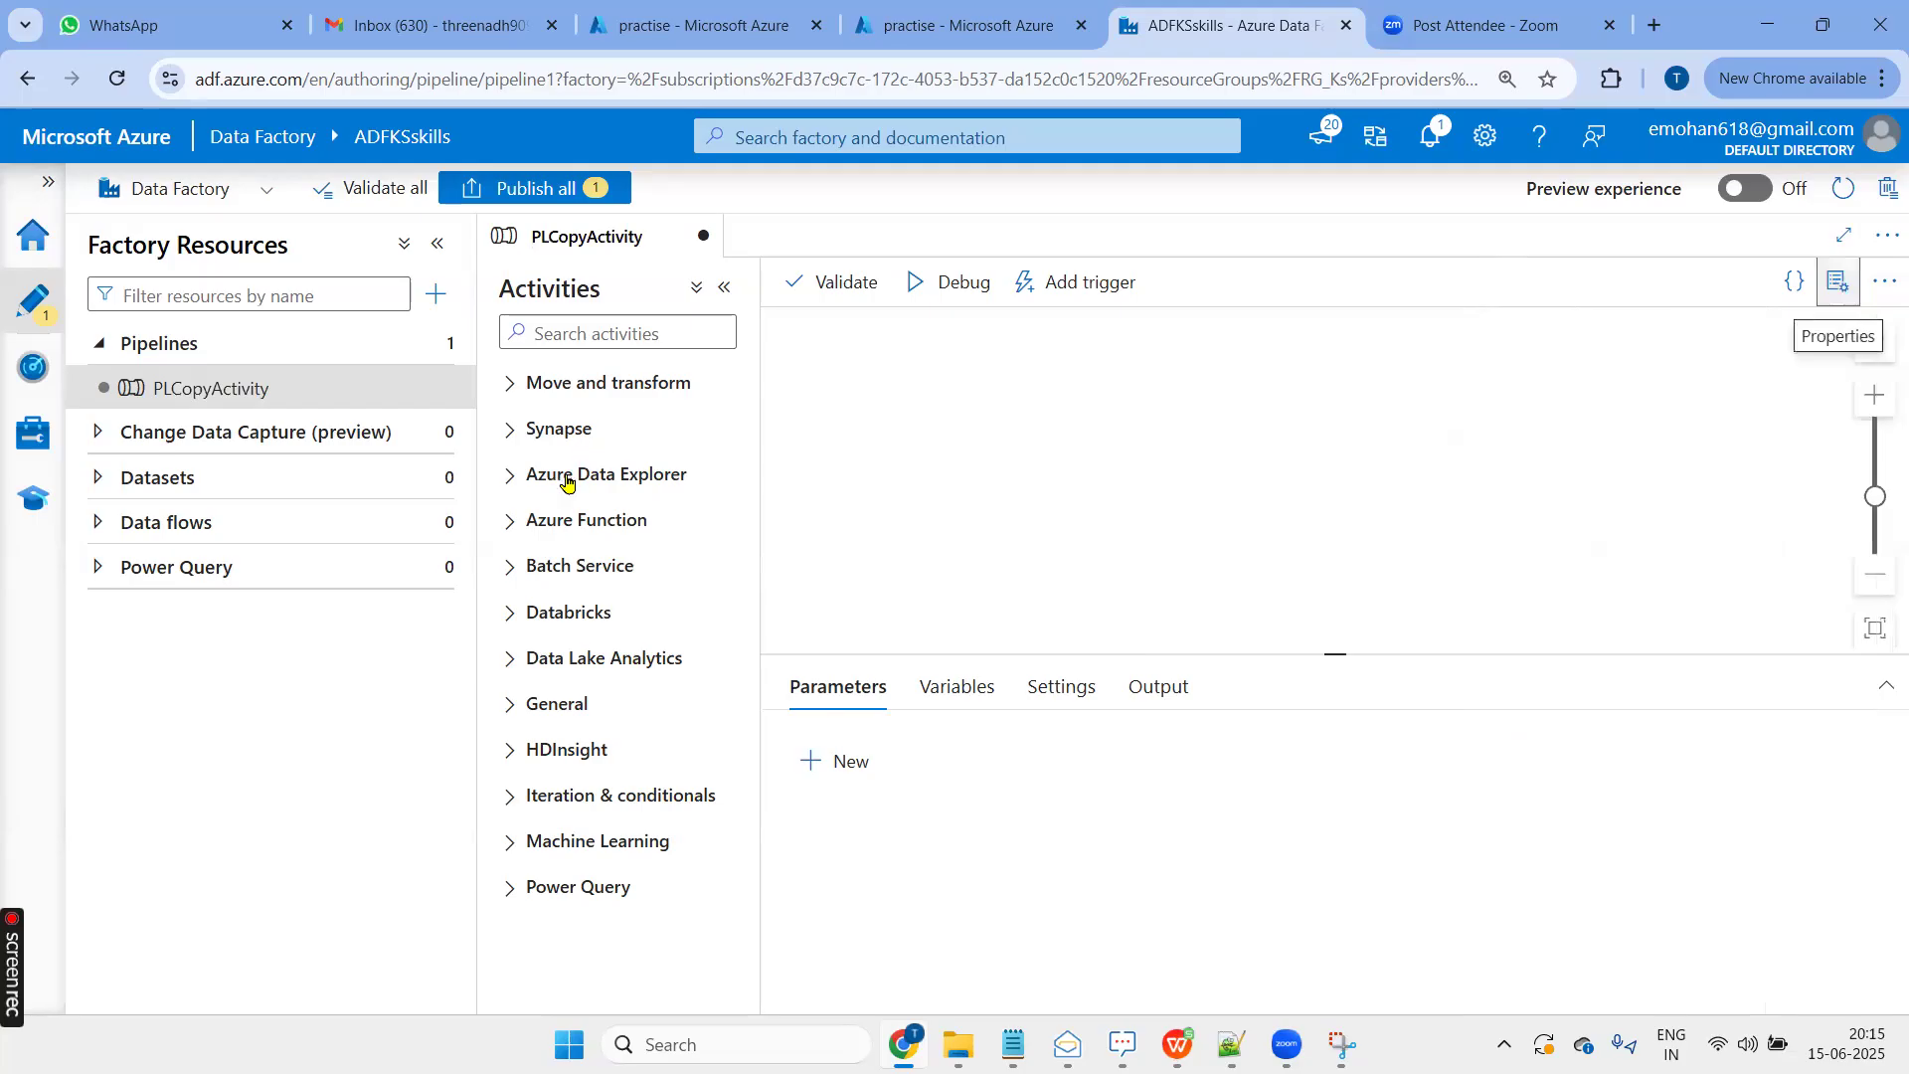
Add a Copy data activity named CopySpecificFile to the pipeline and open its source settings
click(510, 388)
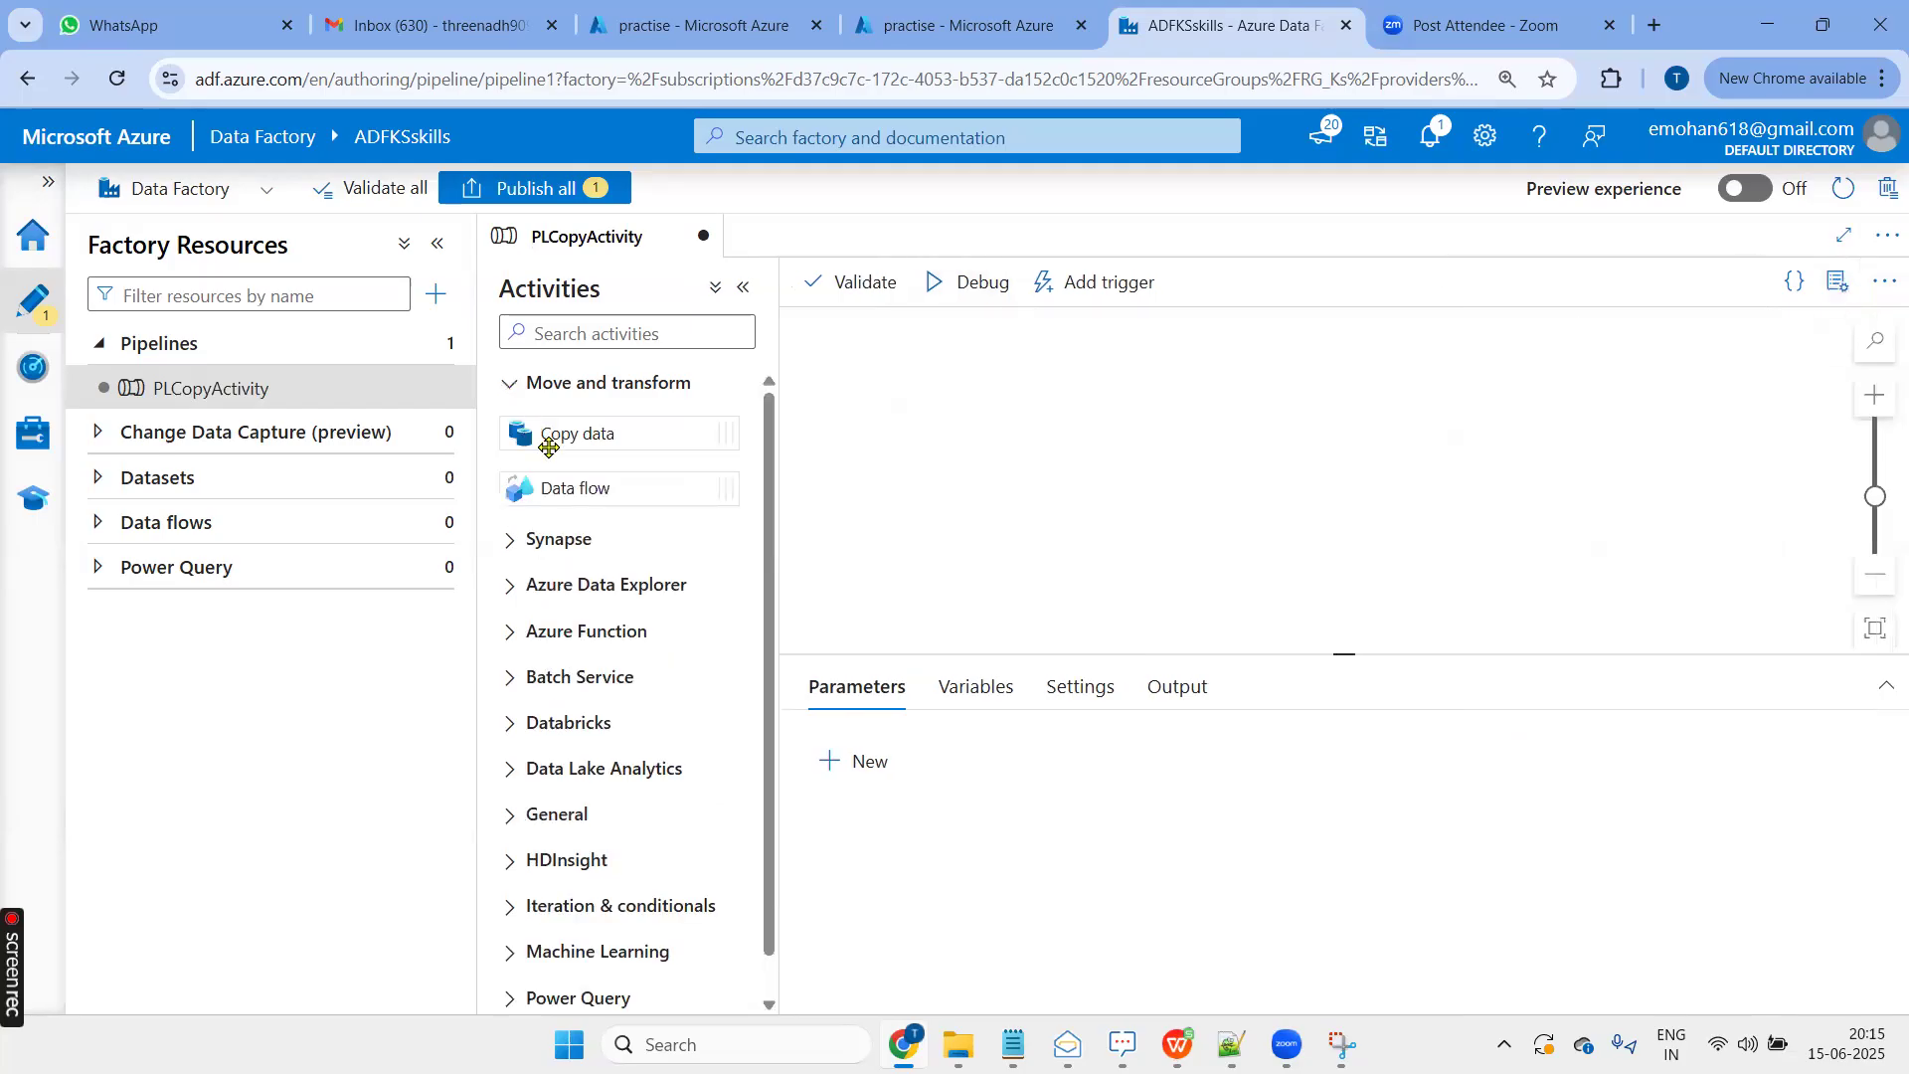
drag(565, 435, 972, 431)
click(1210, 748)
drag(1145, 746, 1085, 741)
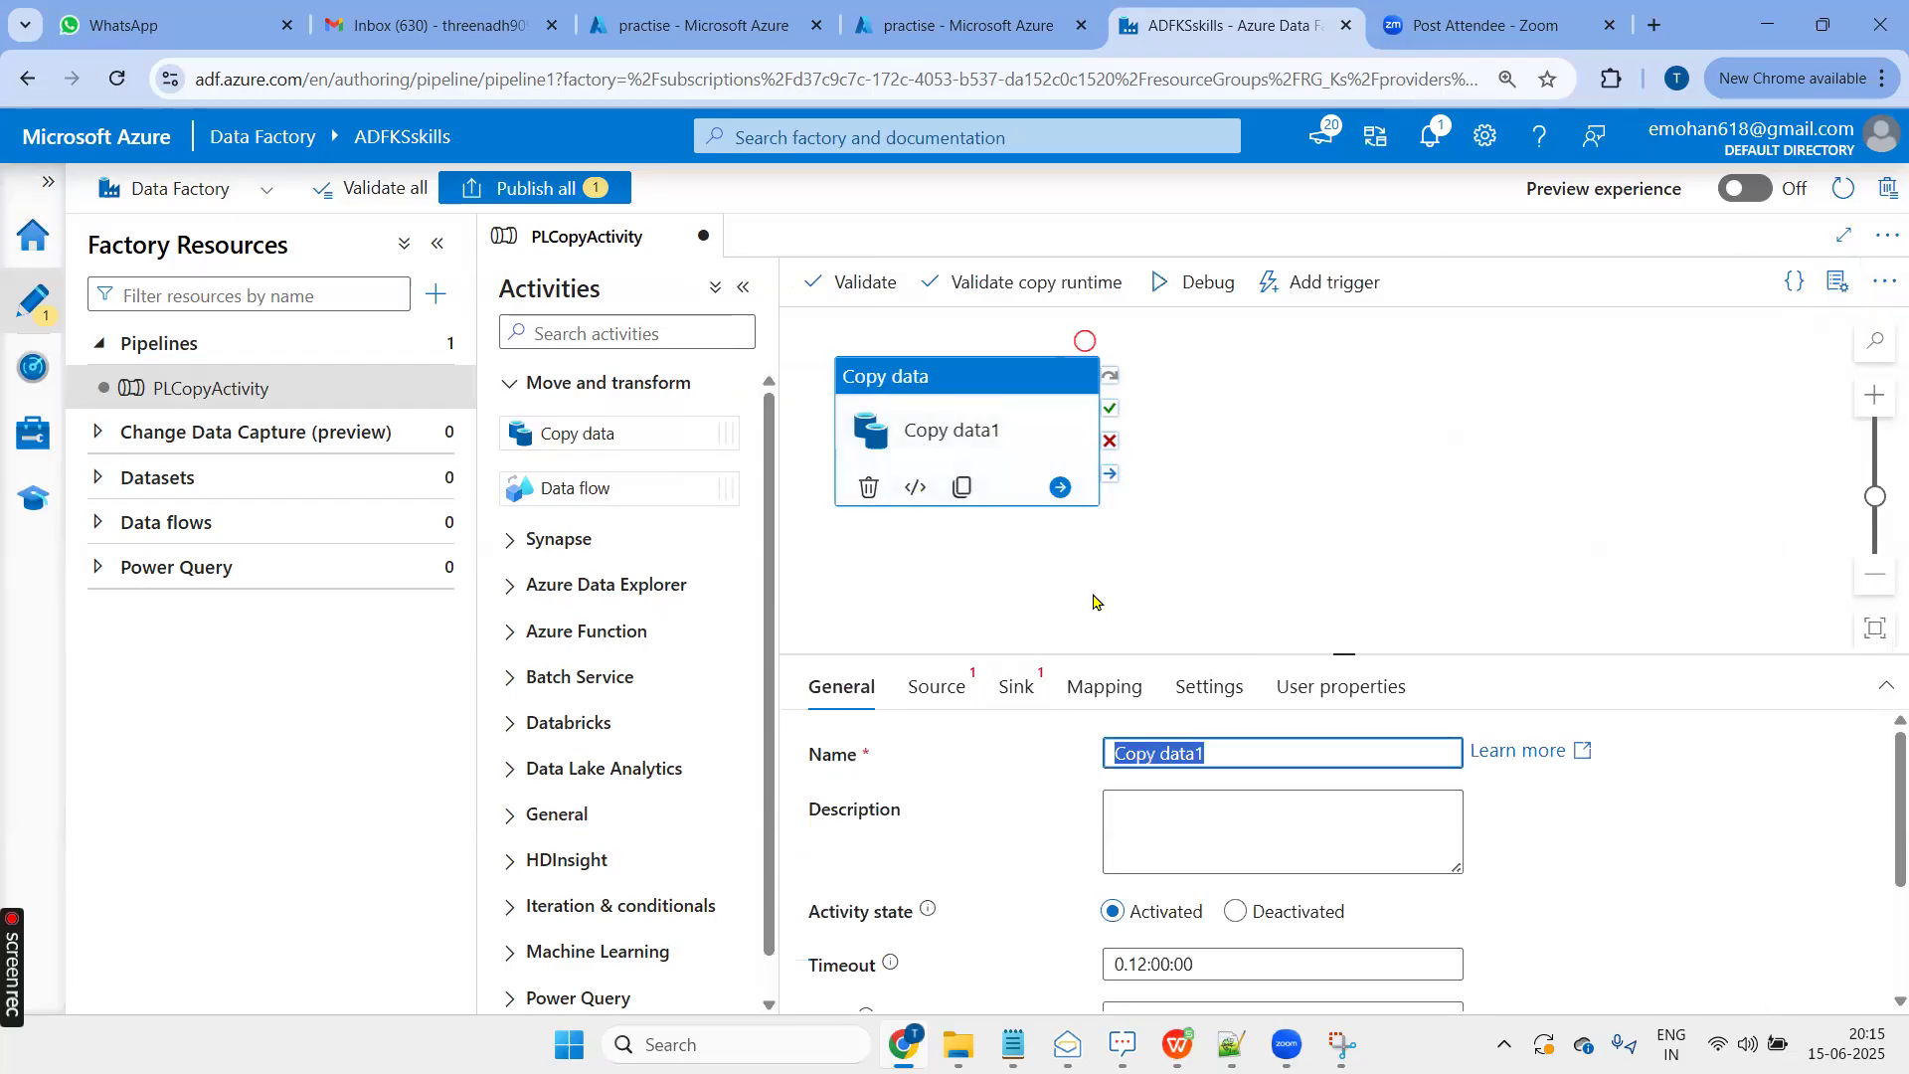
text(CopySpecific)
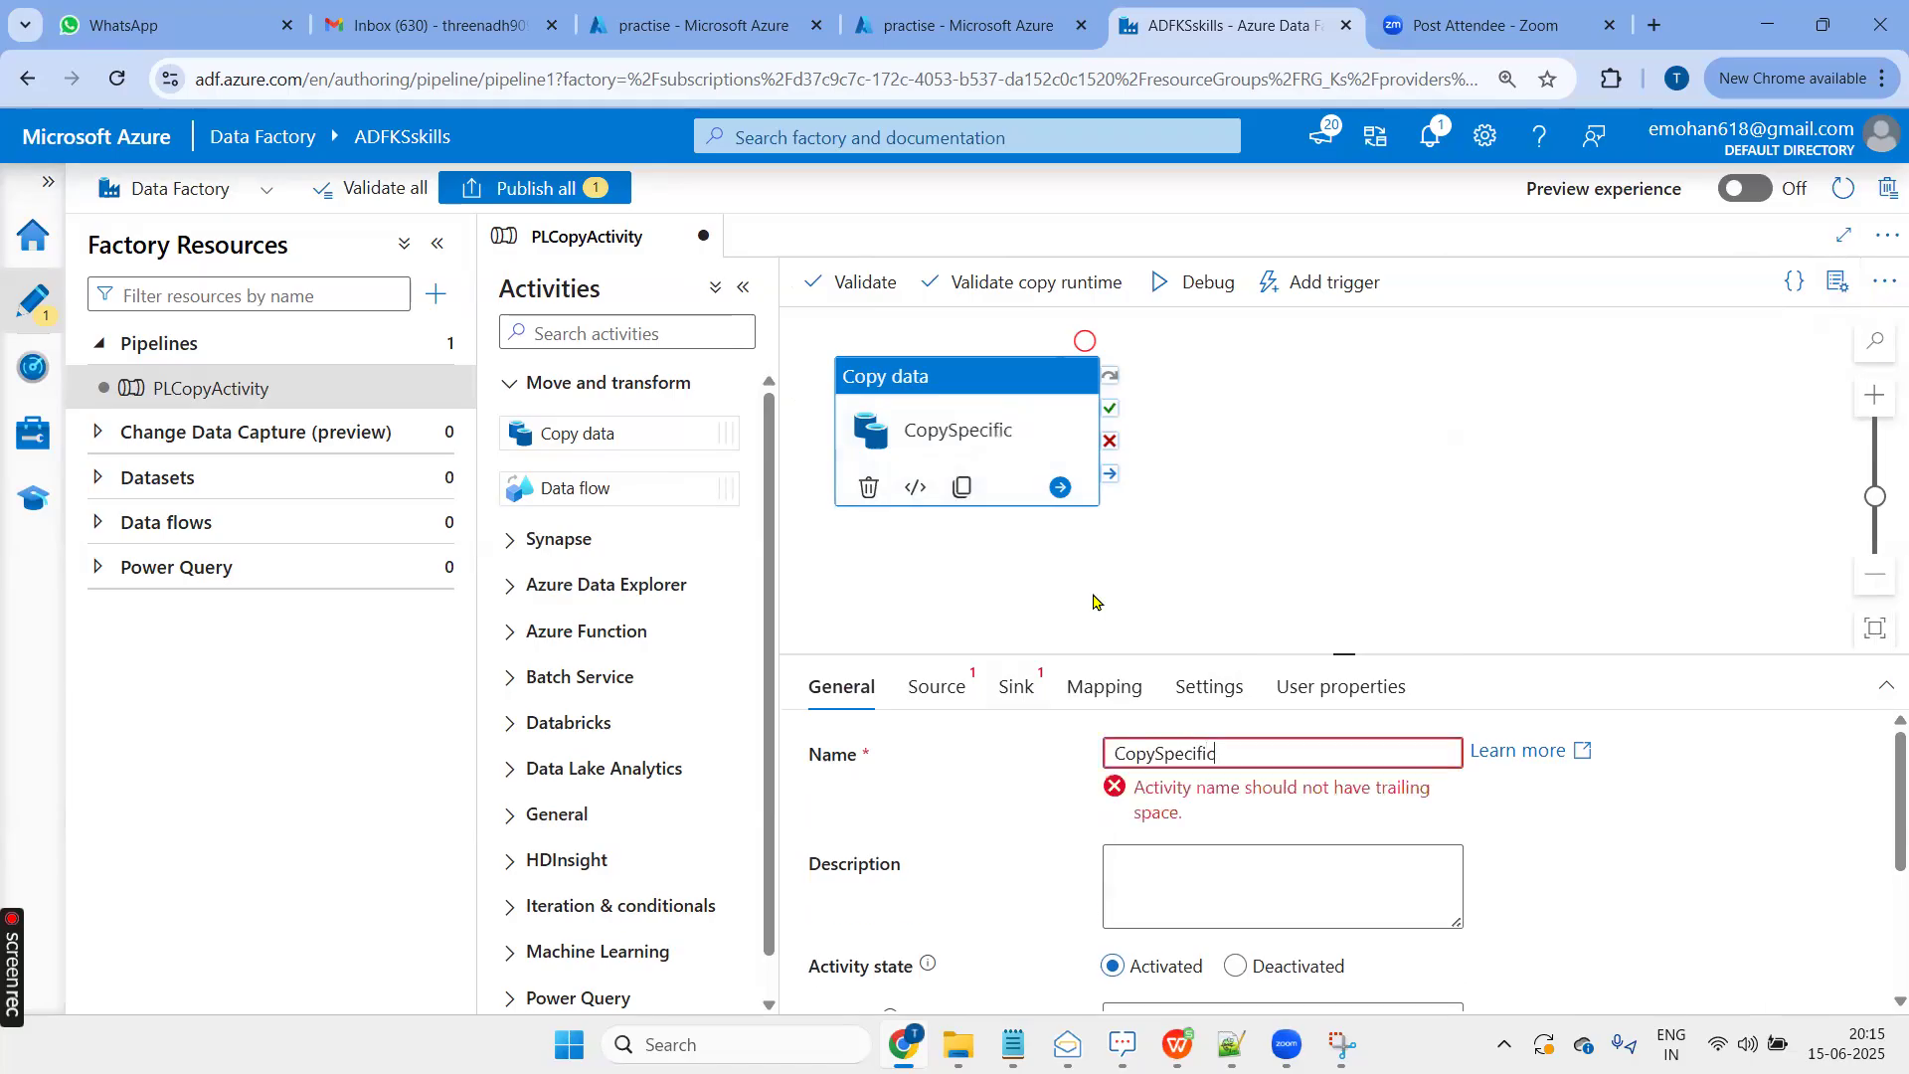
text(File)
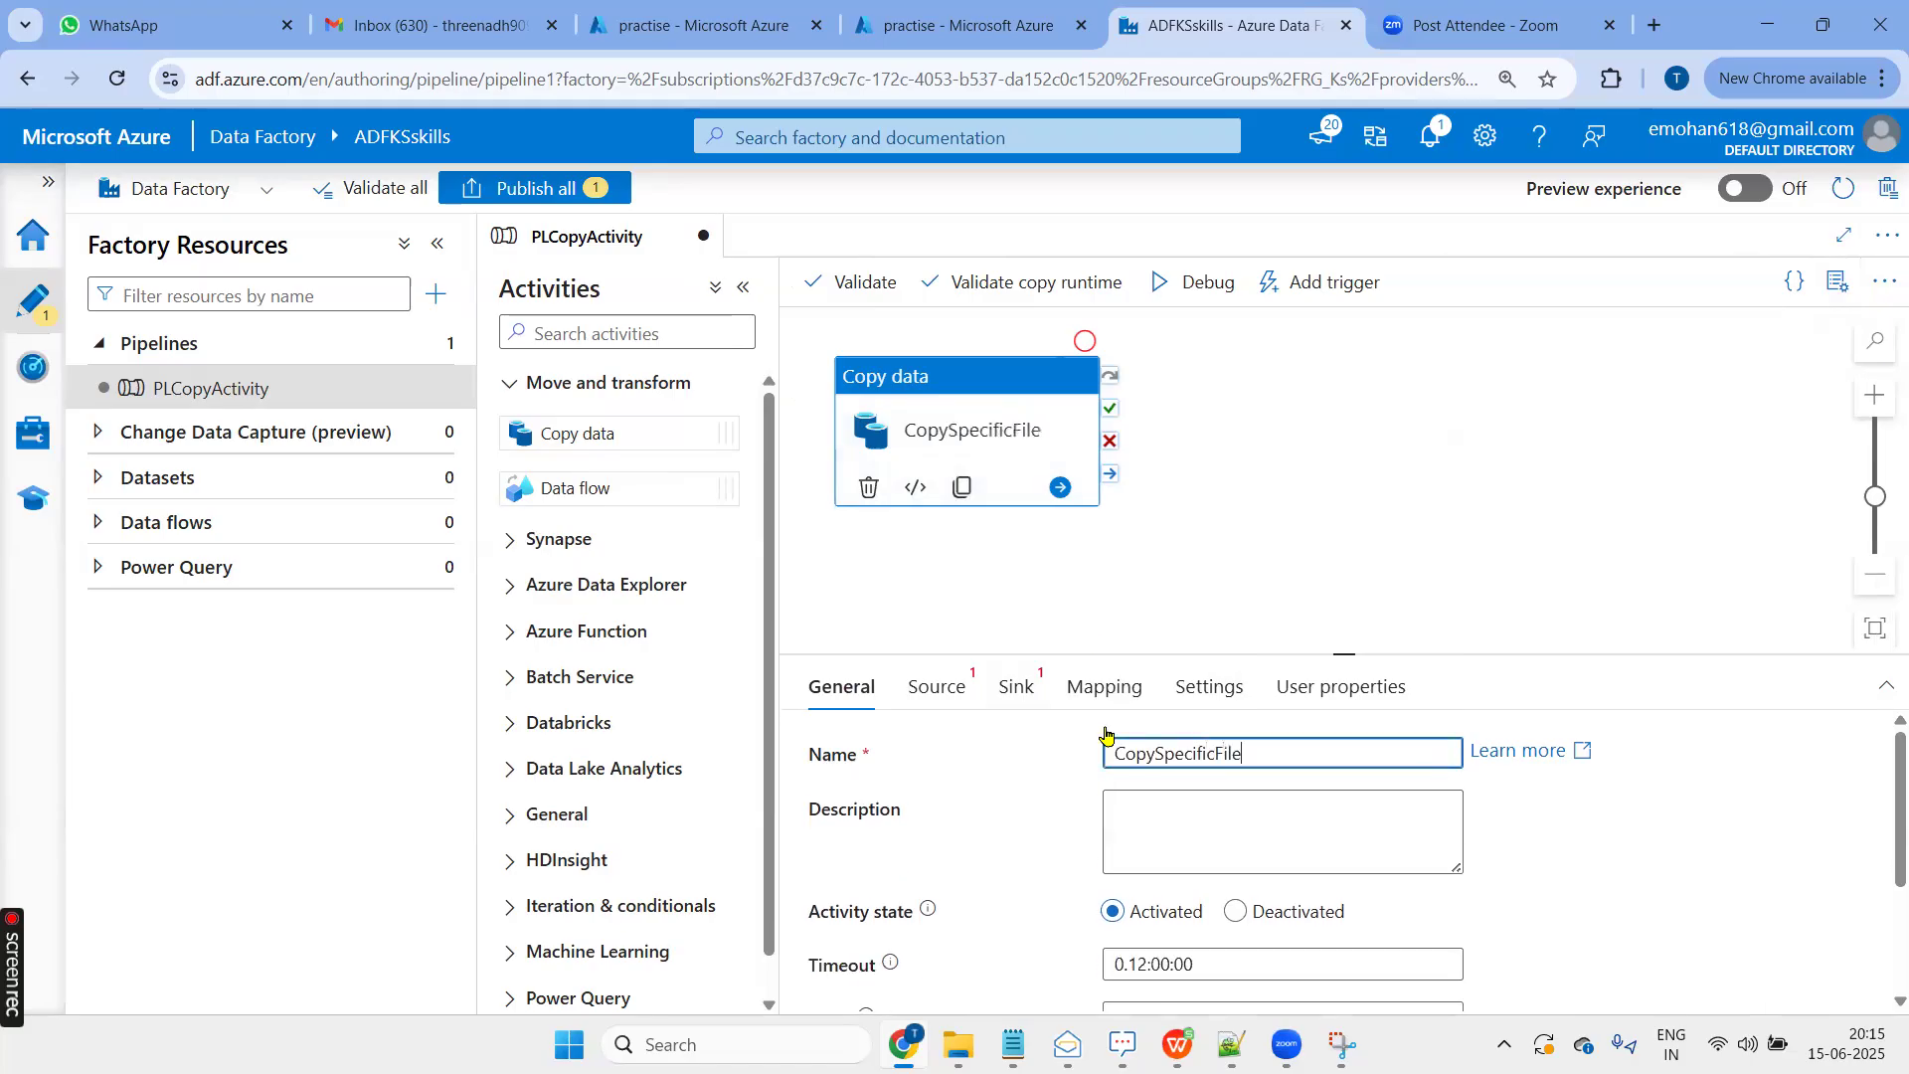
click(932, 697)
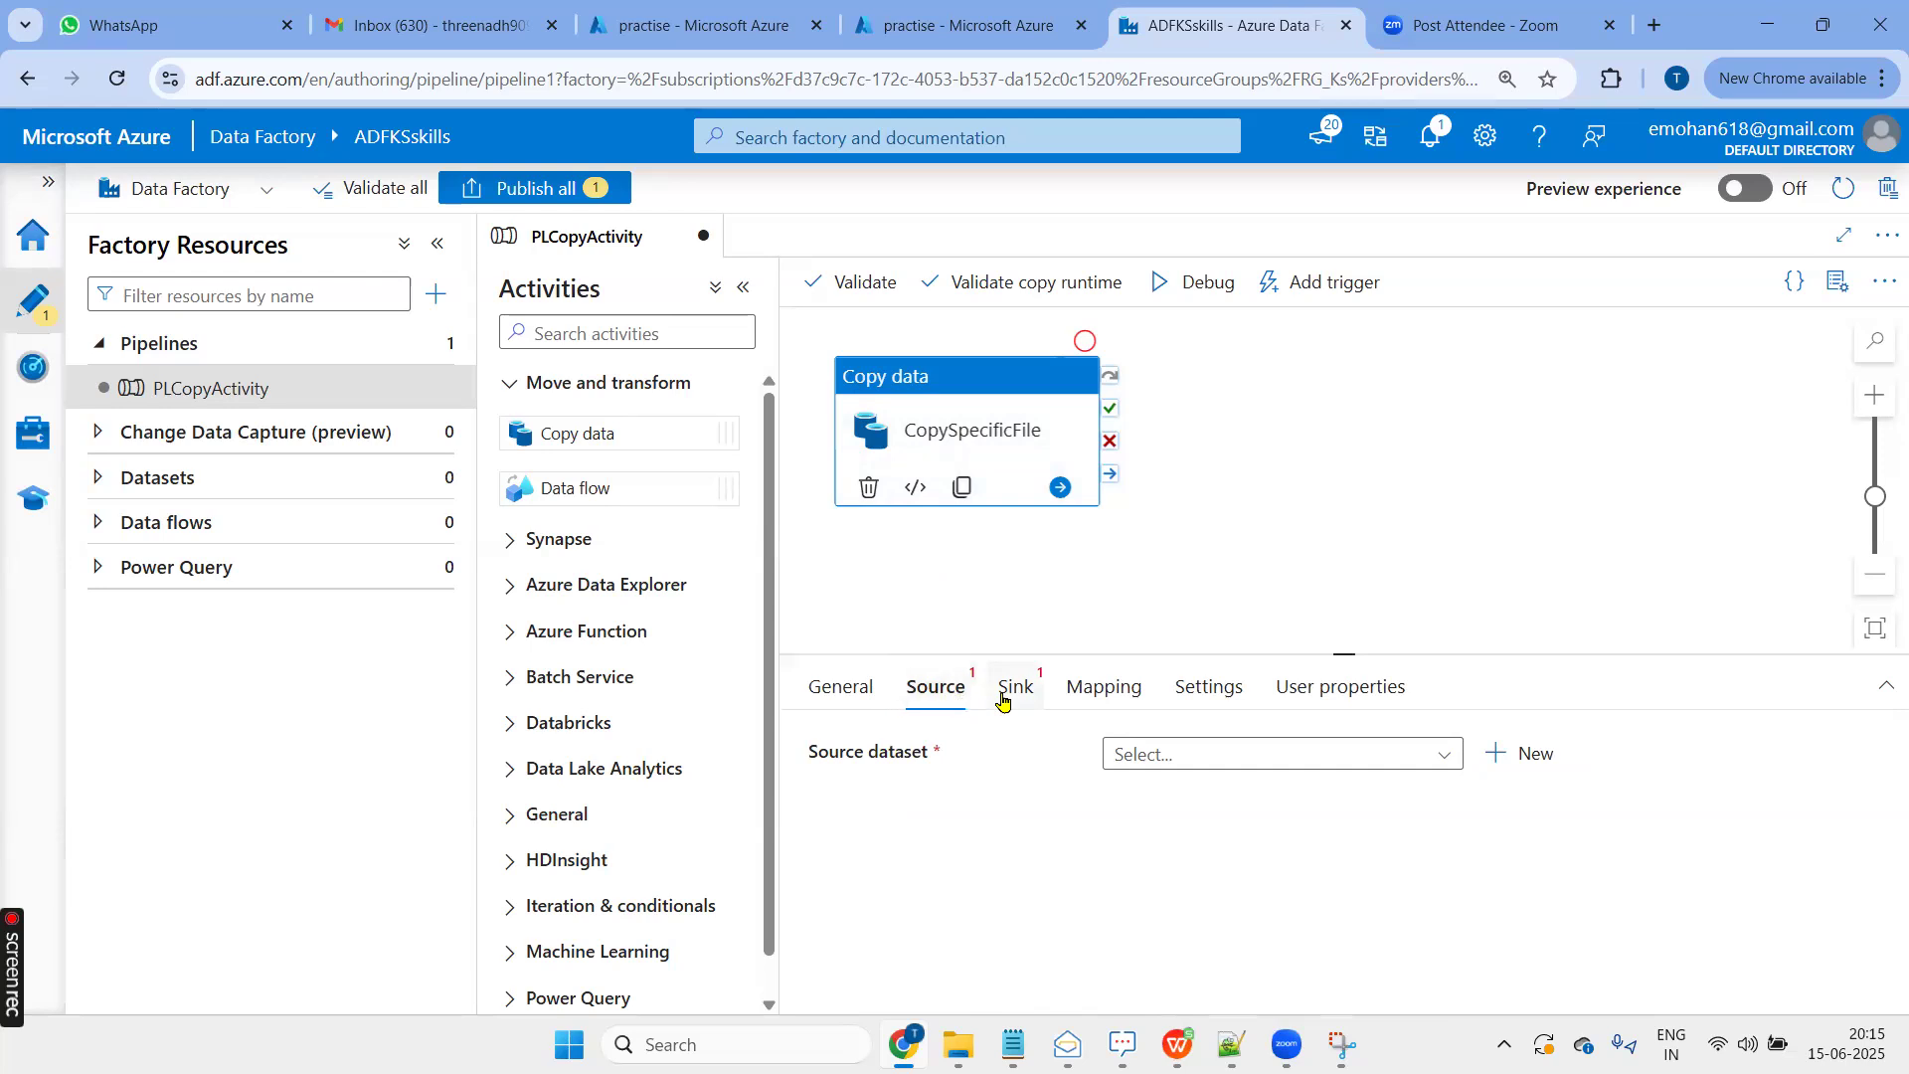
Check the practise container's Input and Output folders in the portal tabs and return to the data factory
click(646, 28)
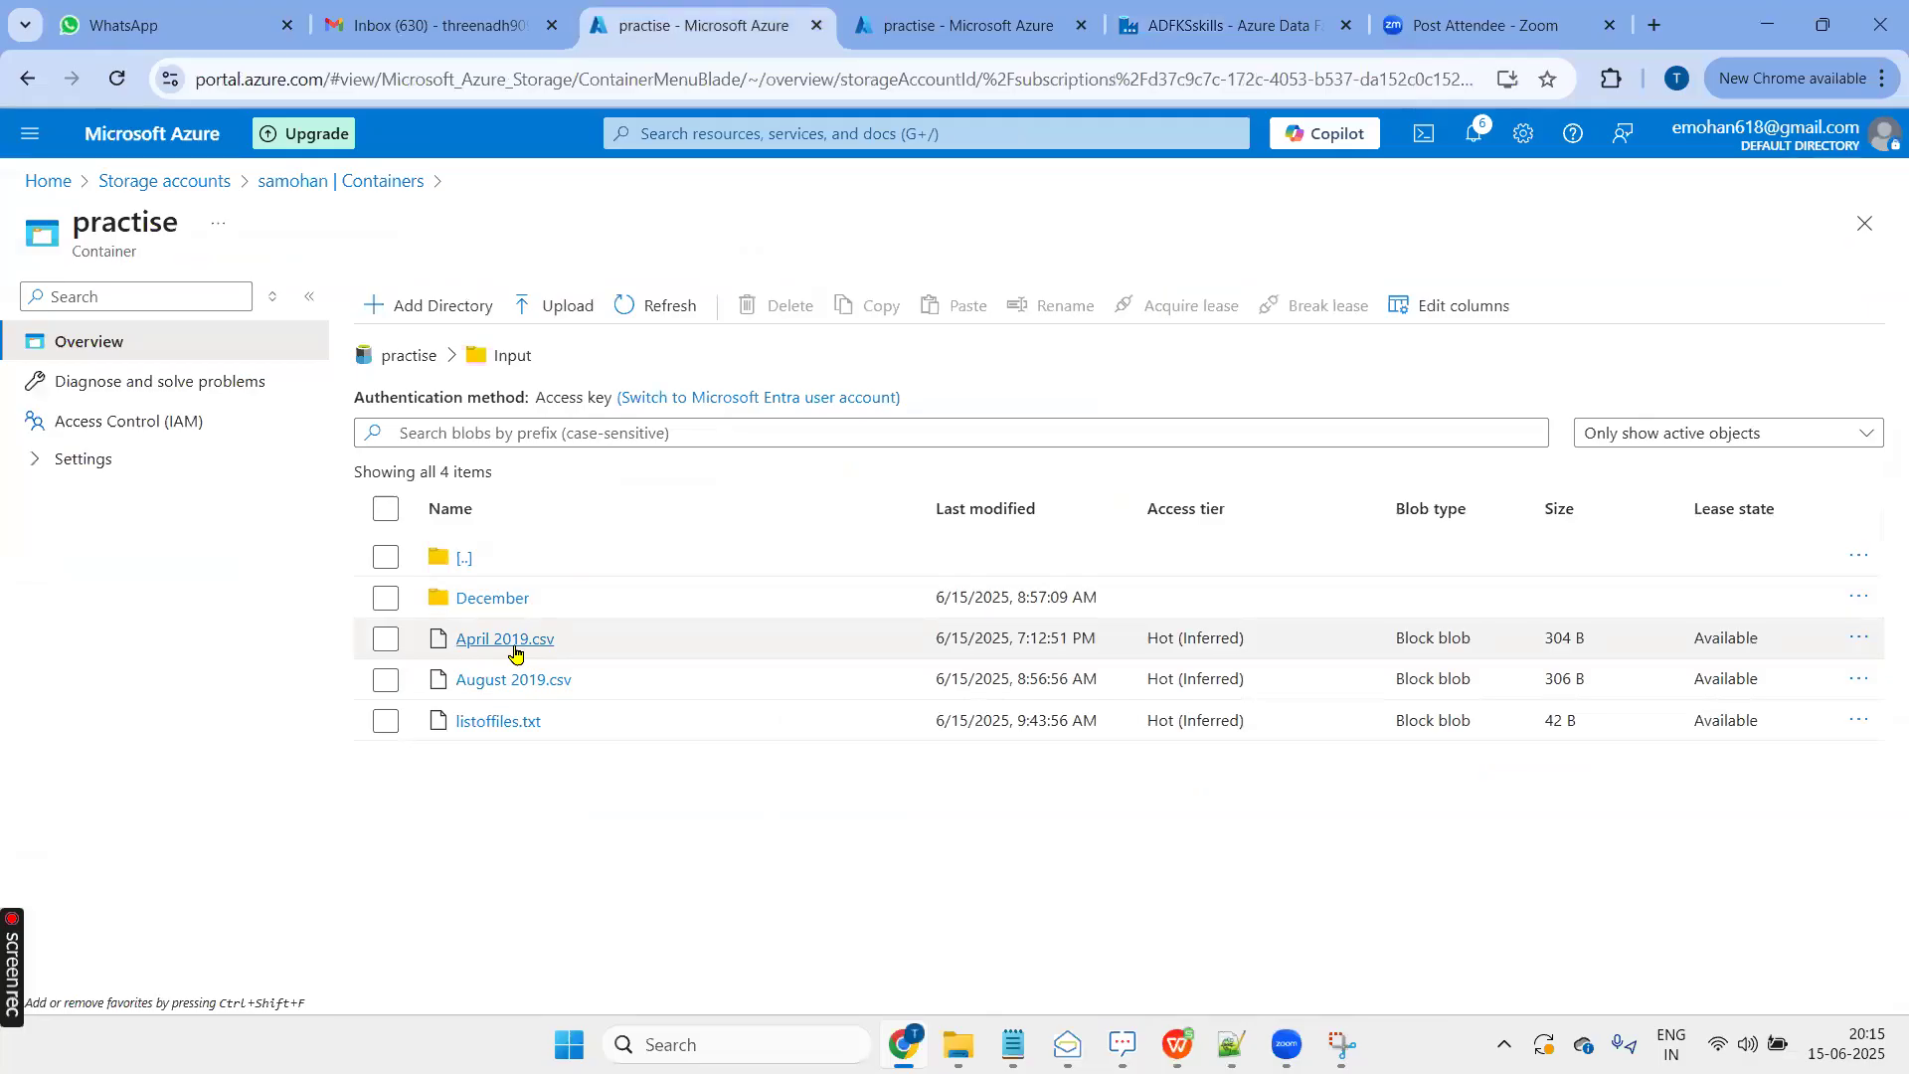
key(ctrl+Tab)
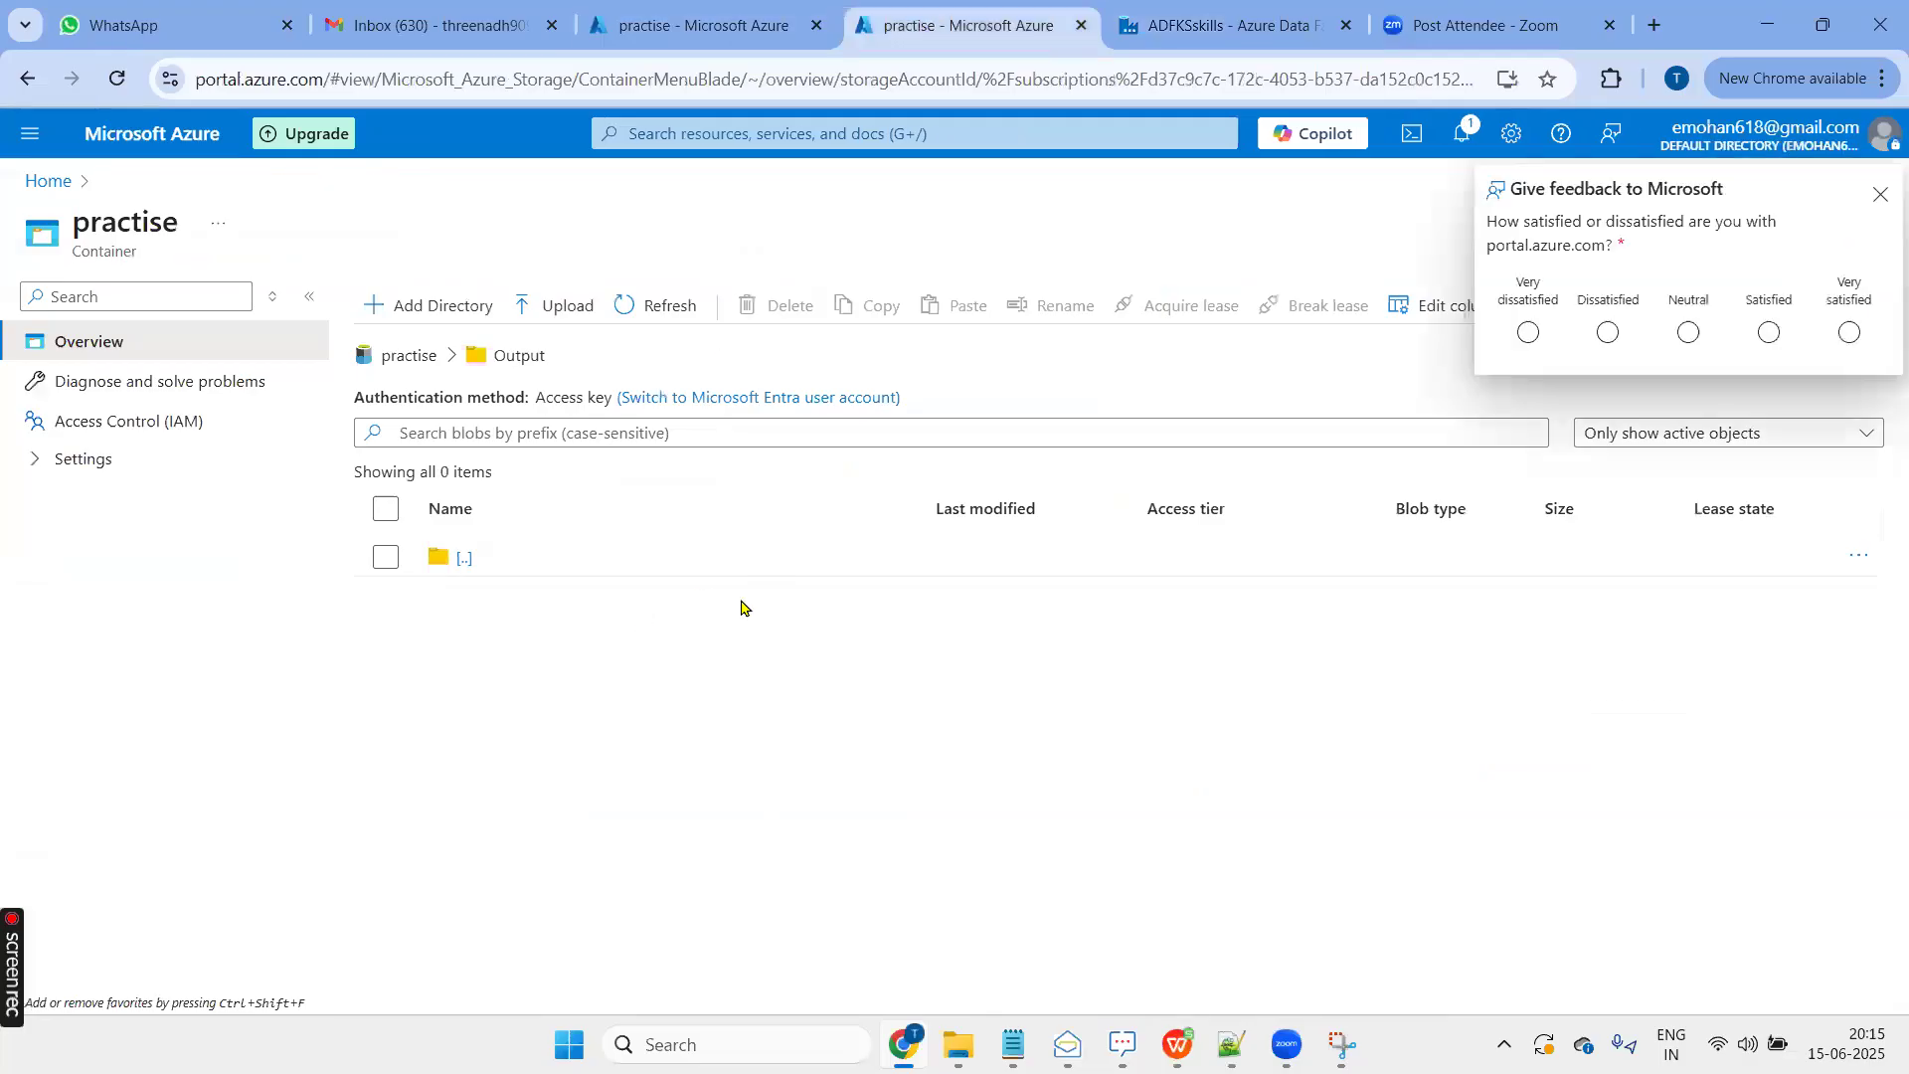
click(1201, 30)
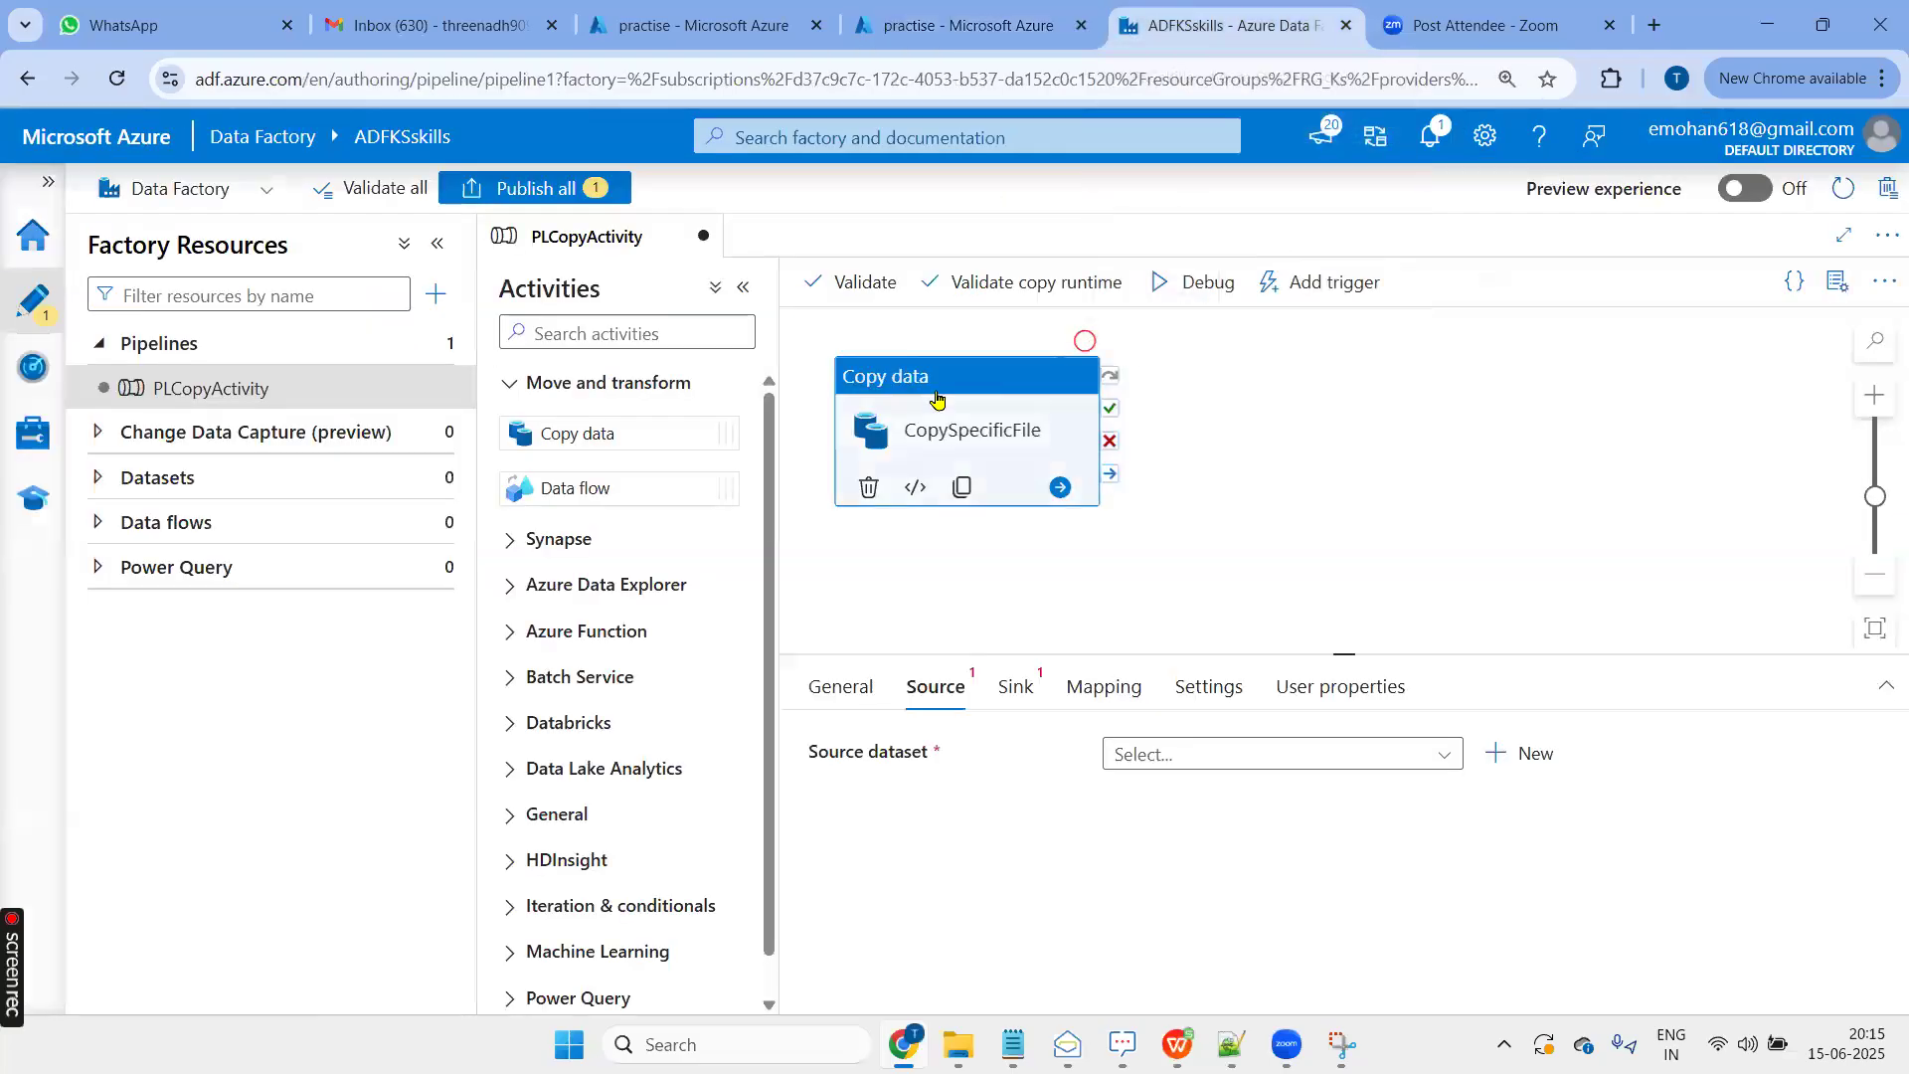
Start a new source dataset for the copy activity using Azure Data Lake Storage Gen2 and the DelimitedText format
click(1528, 756)
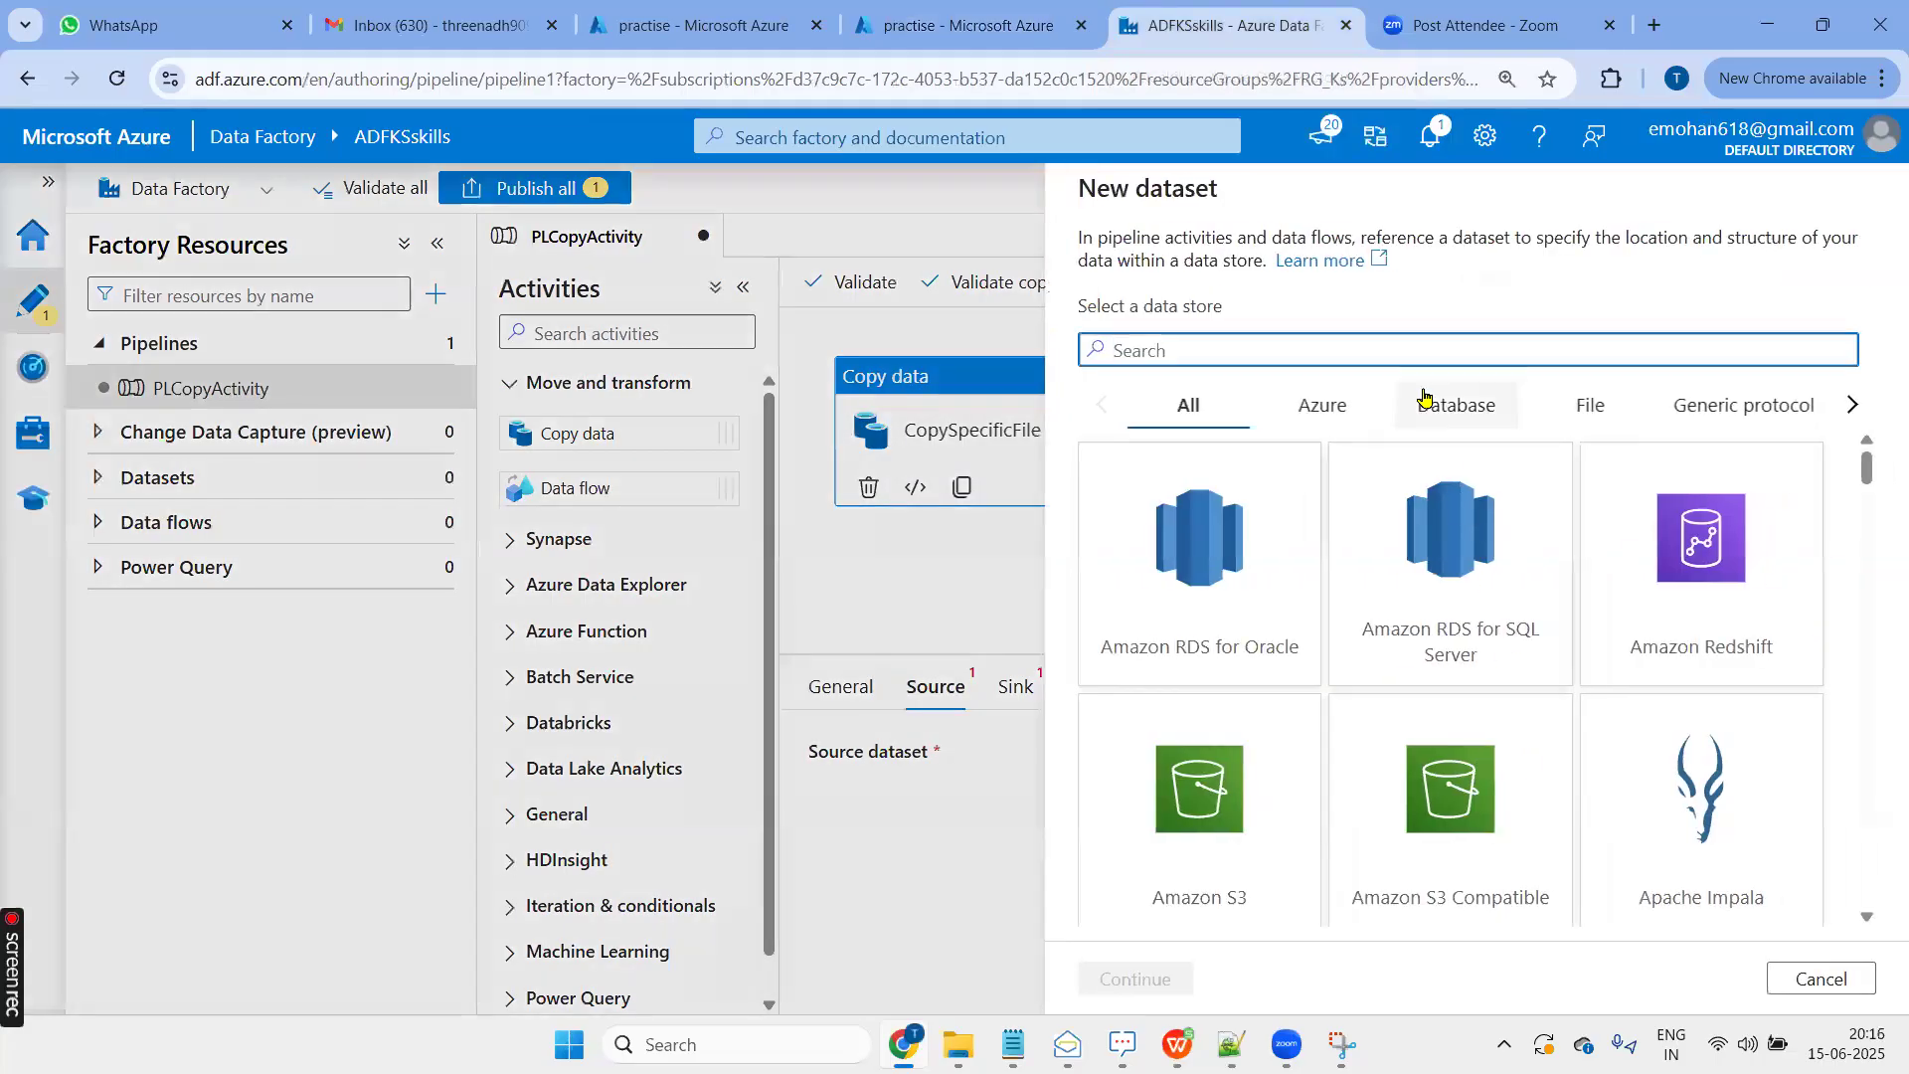
text(data)
click(1451, 557)
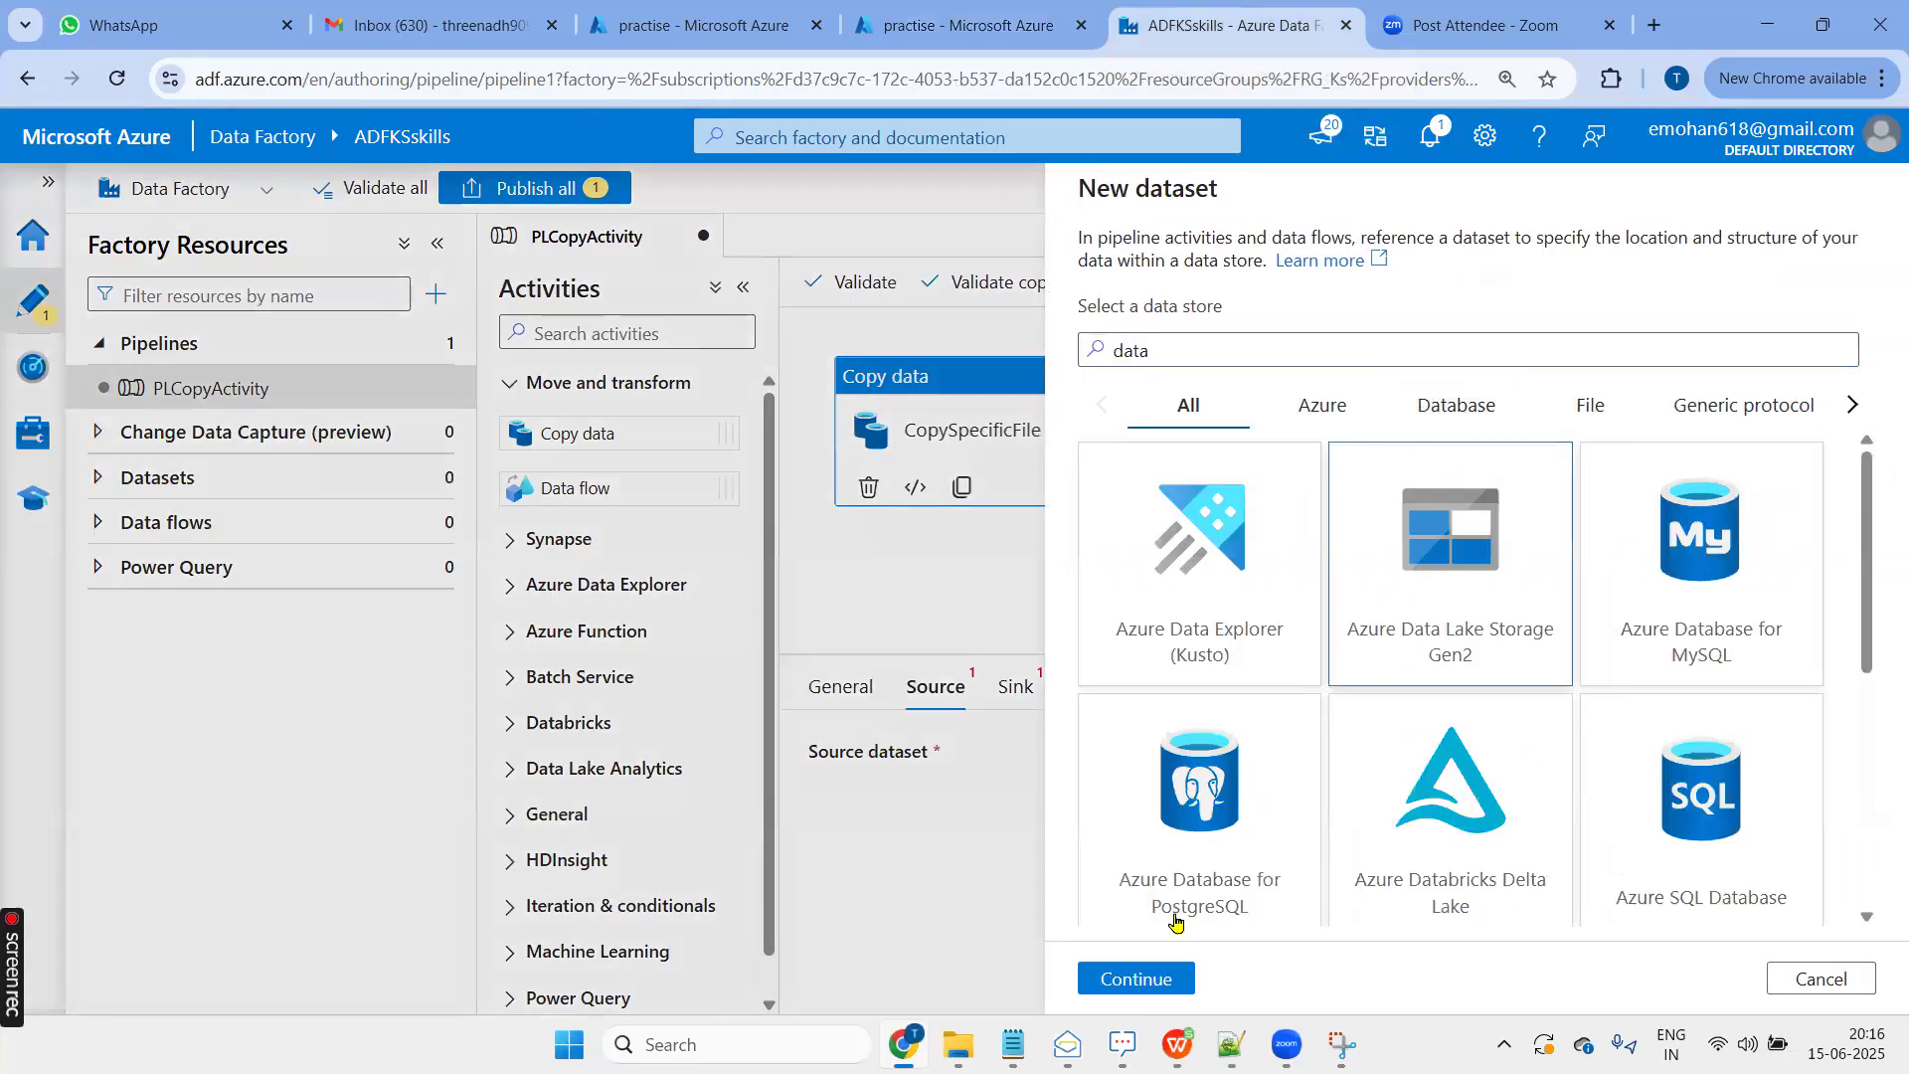
click(1155, 981)
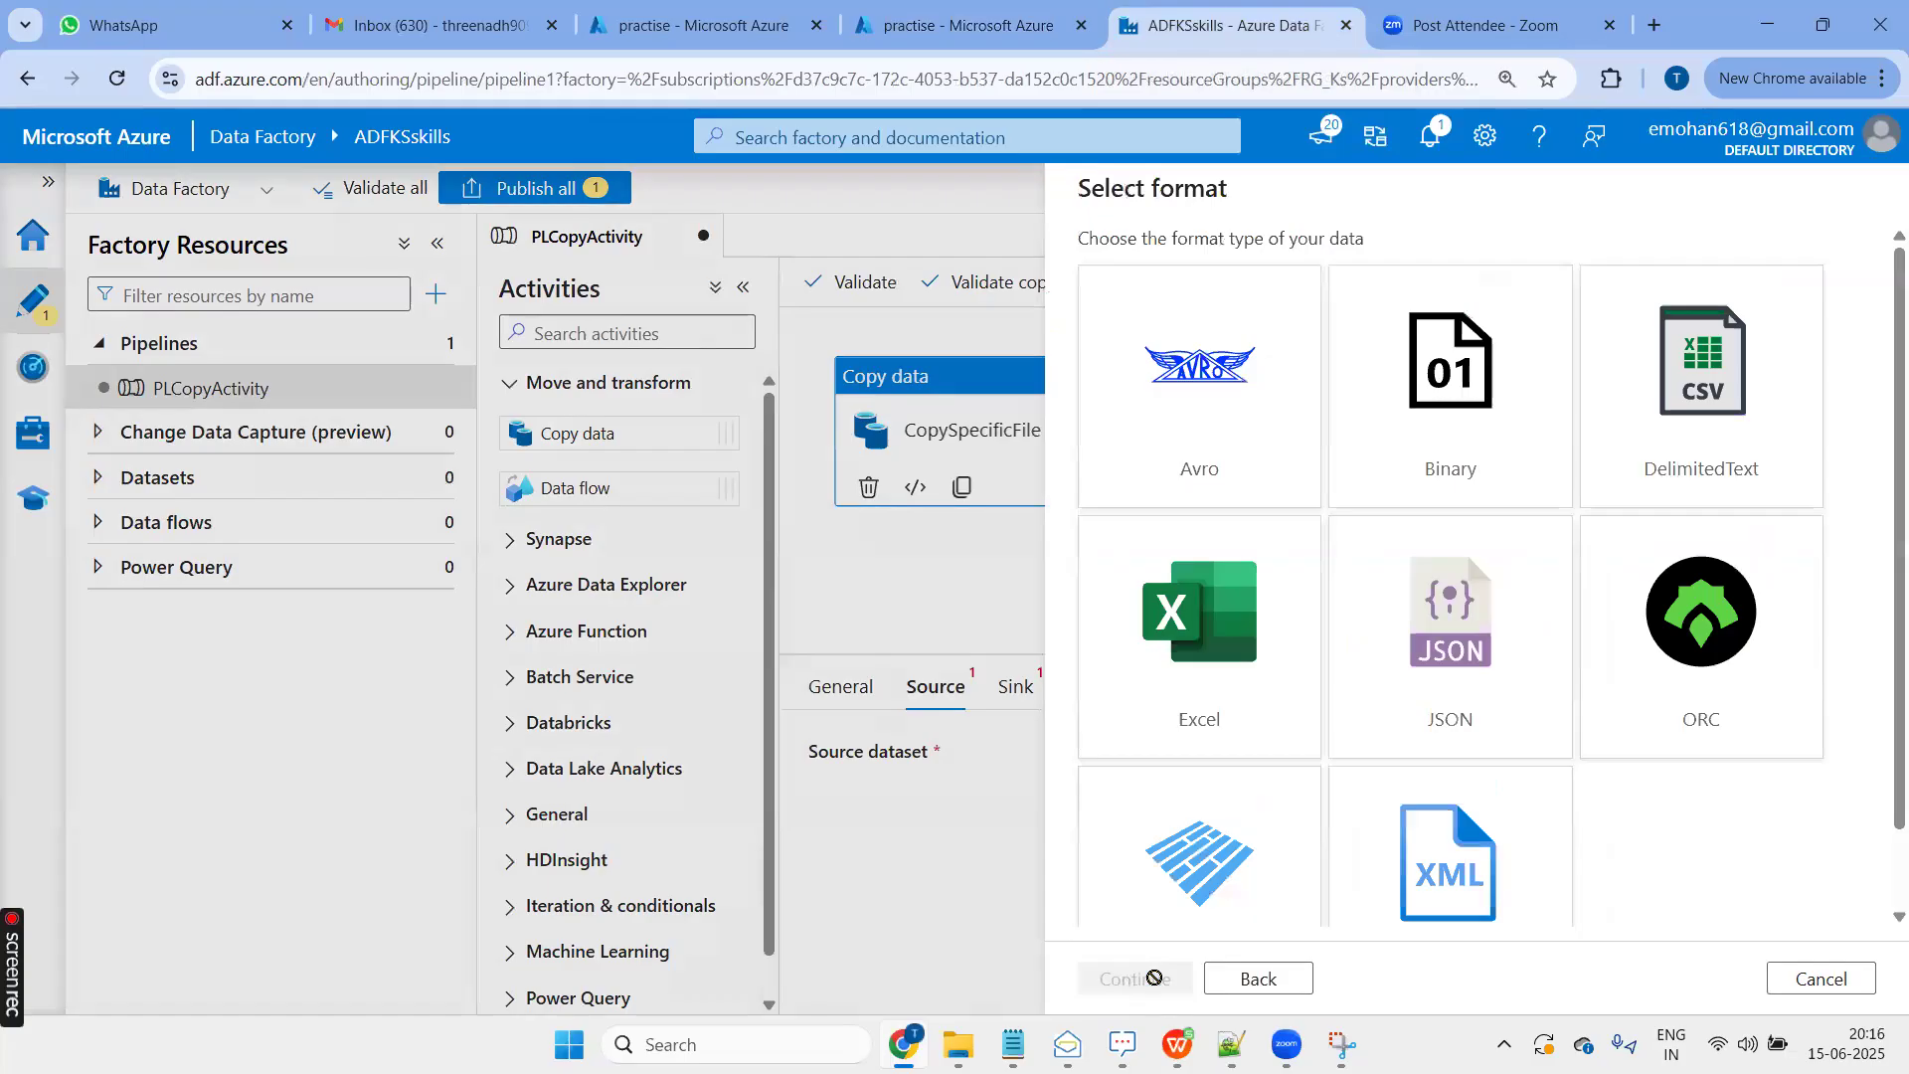
click(1706, 443)
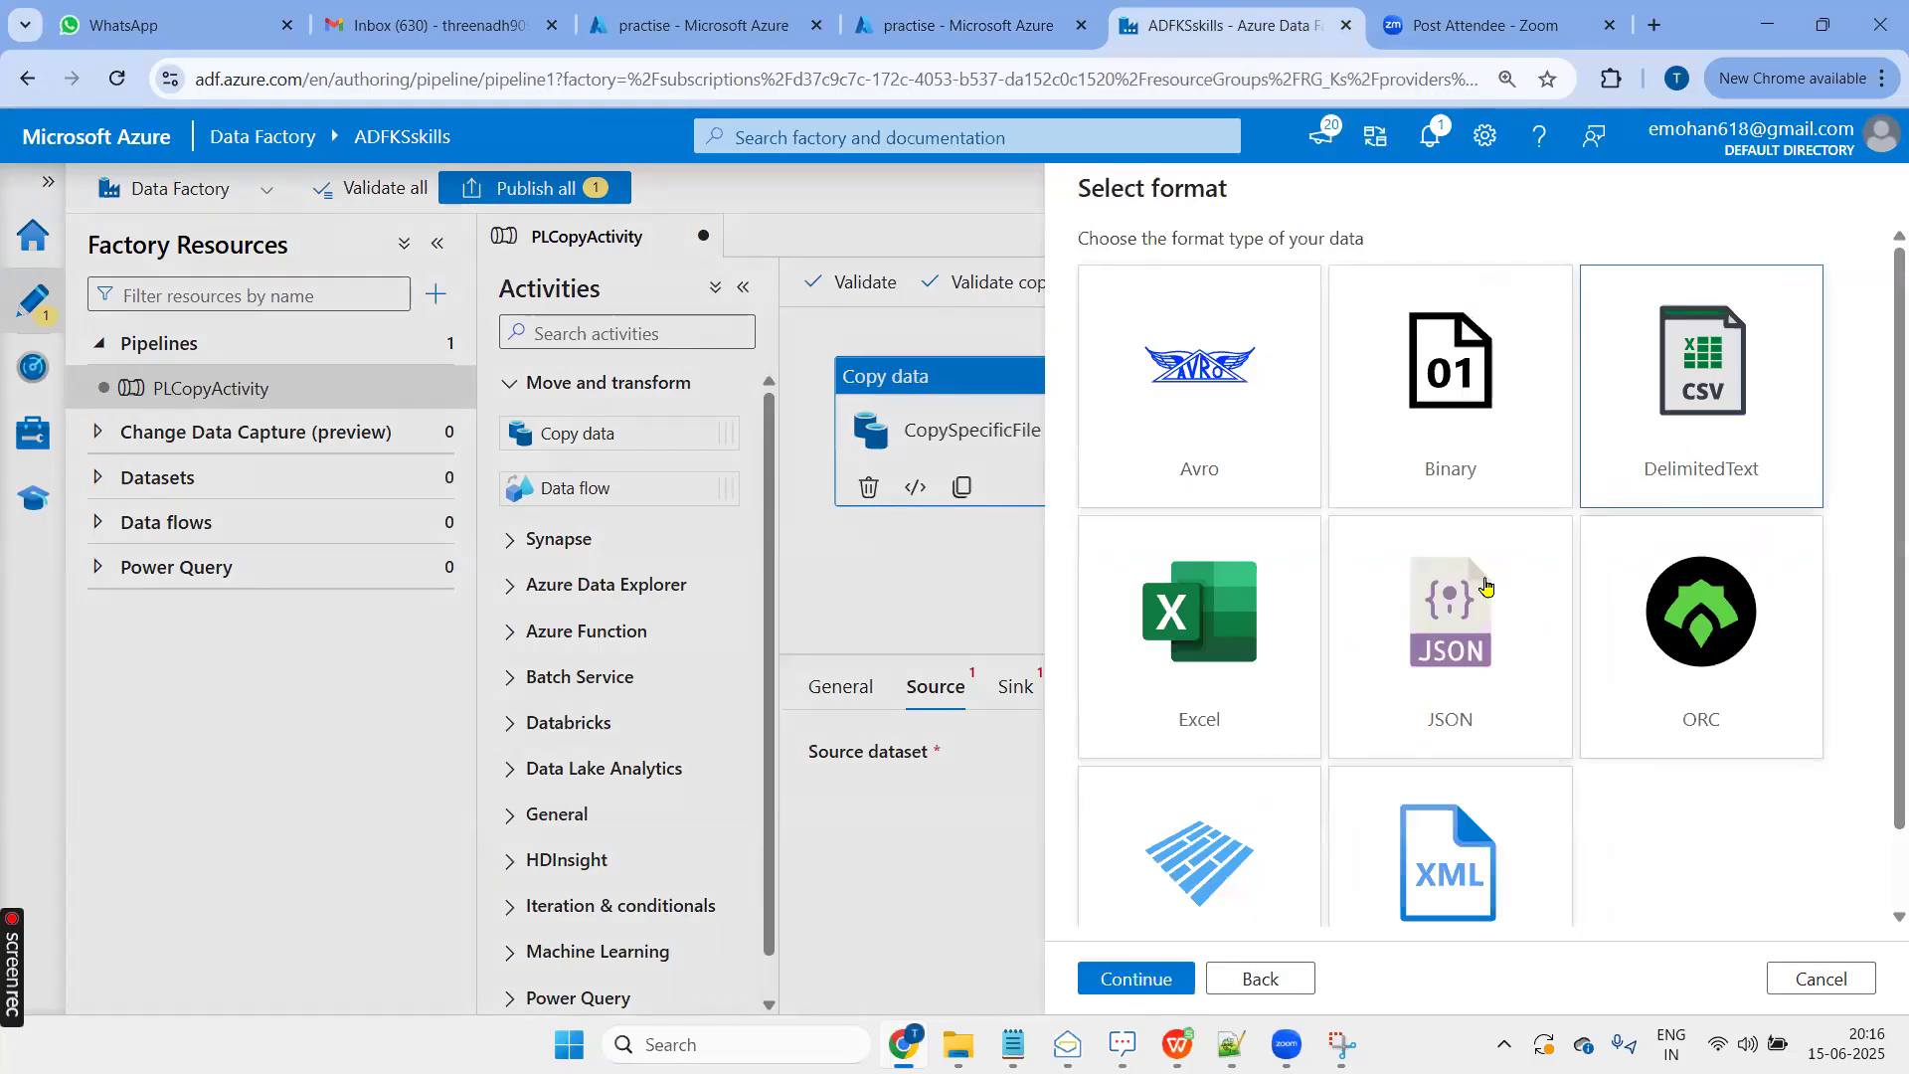
click(1176, 983)
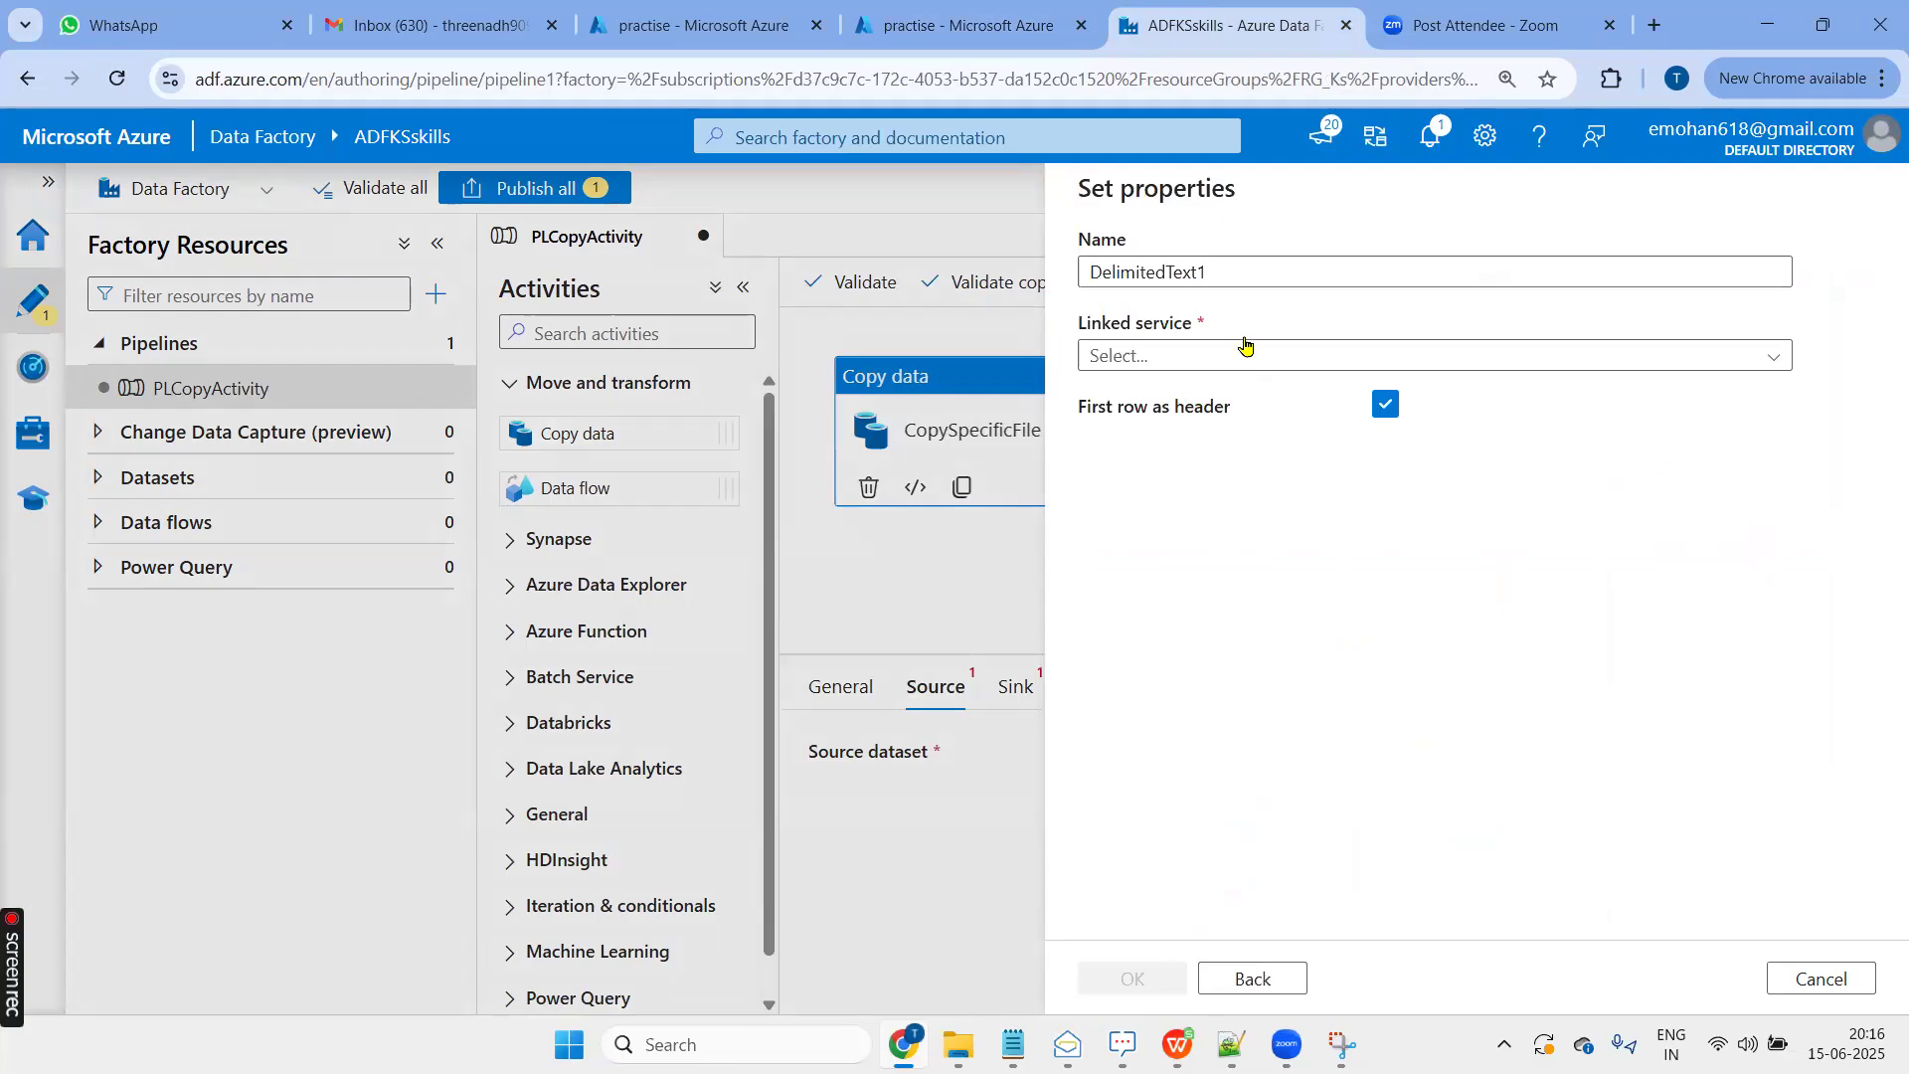
Name the source dataset DS_specificfile and assign it the LSADLSgen2 linked service
key(ctrl+a)
text(DS)
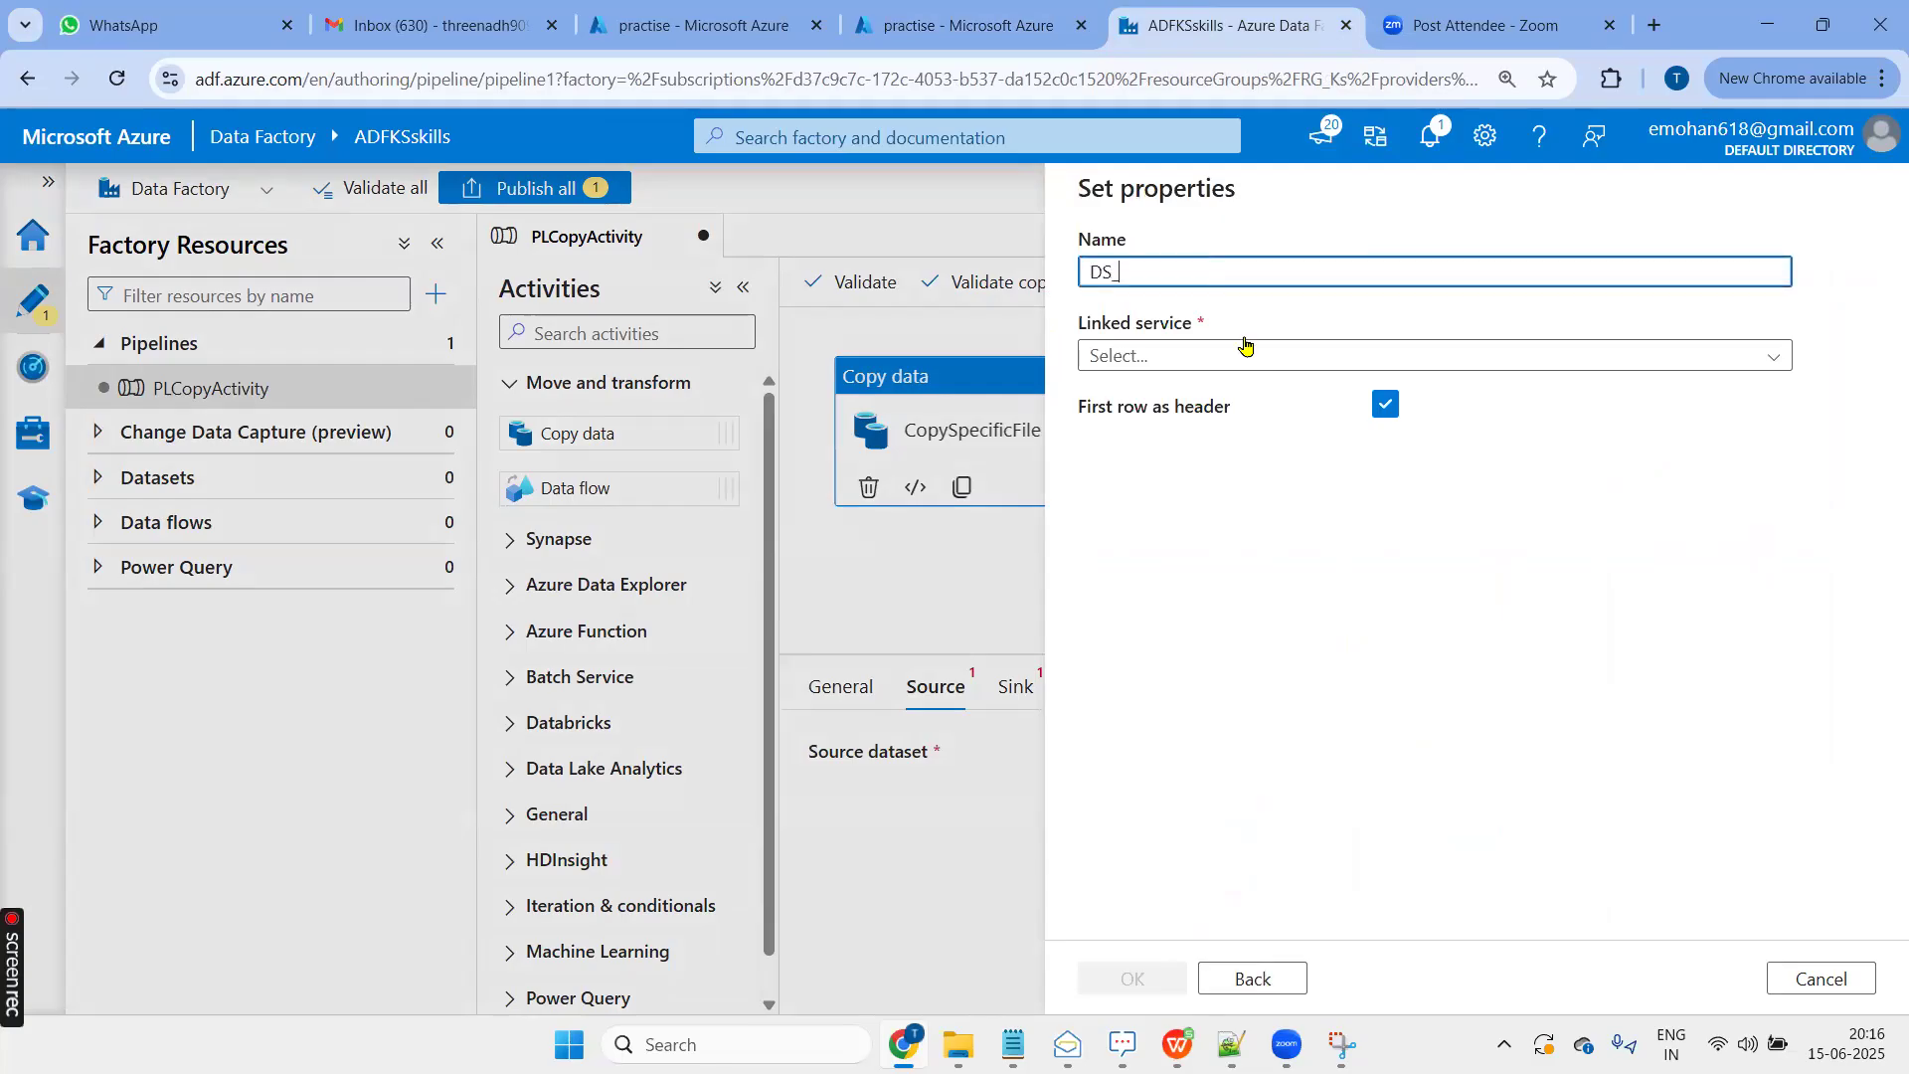
text(_spe)
click(1269, 366)
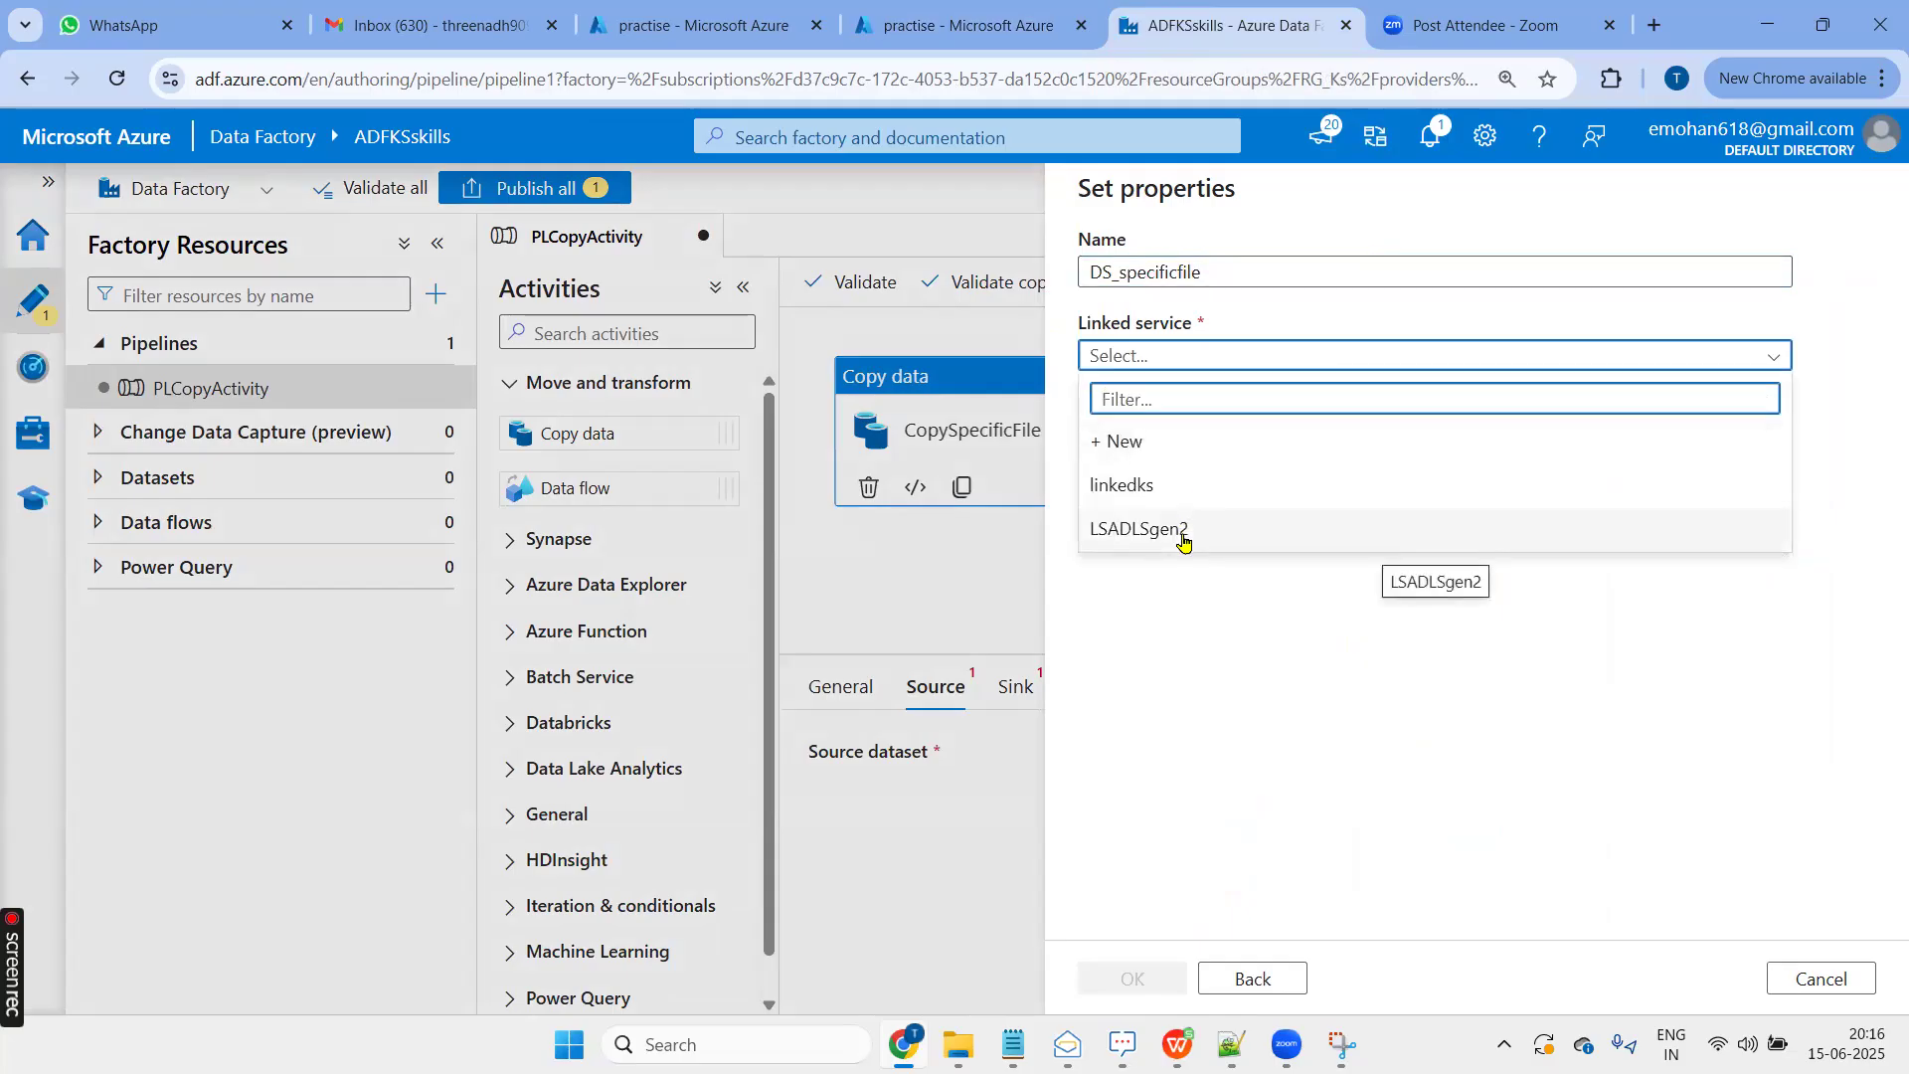
click(1183, 531)
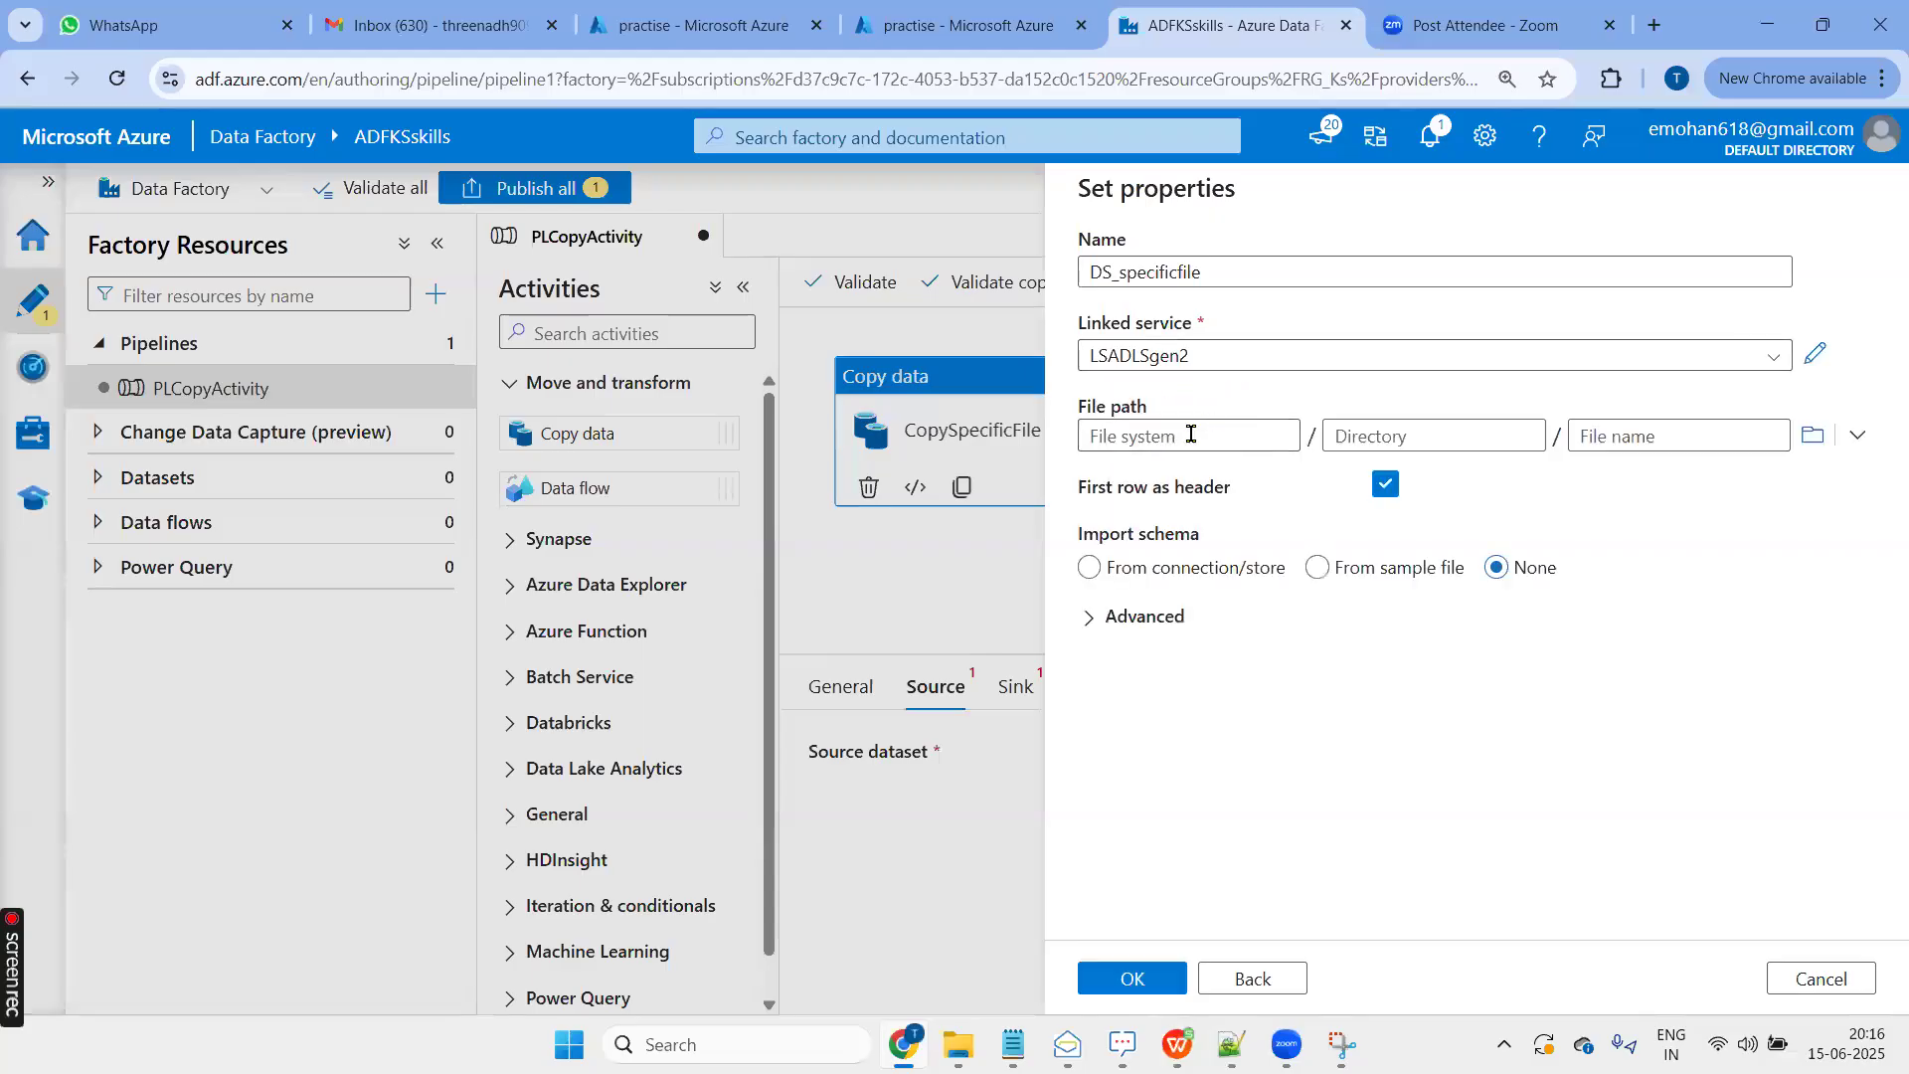
Set the source dataset's file path to April 2019.csv in the practise container's Input folder and create the dataset
click(1817, 435)
double_click(1167, 334)
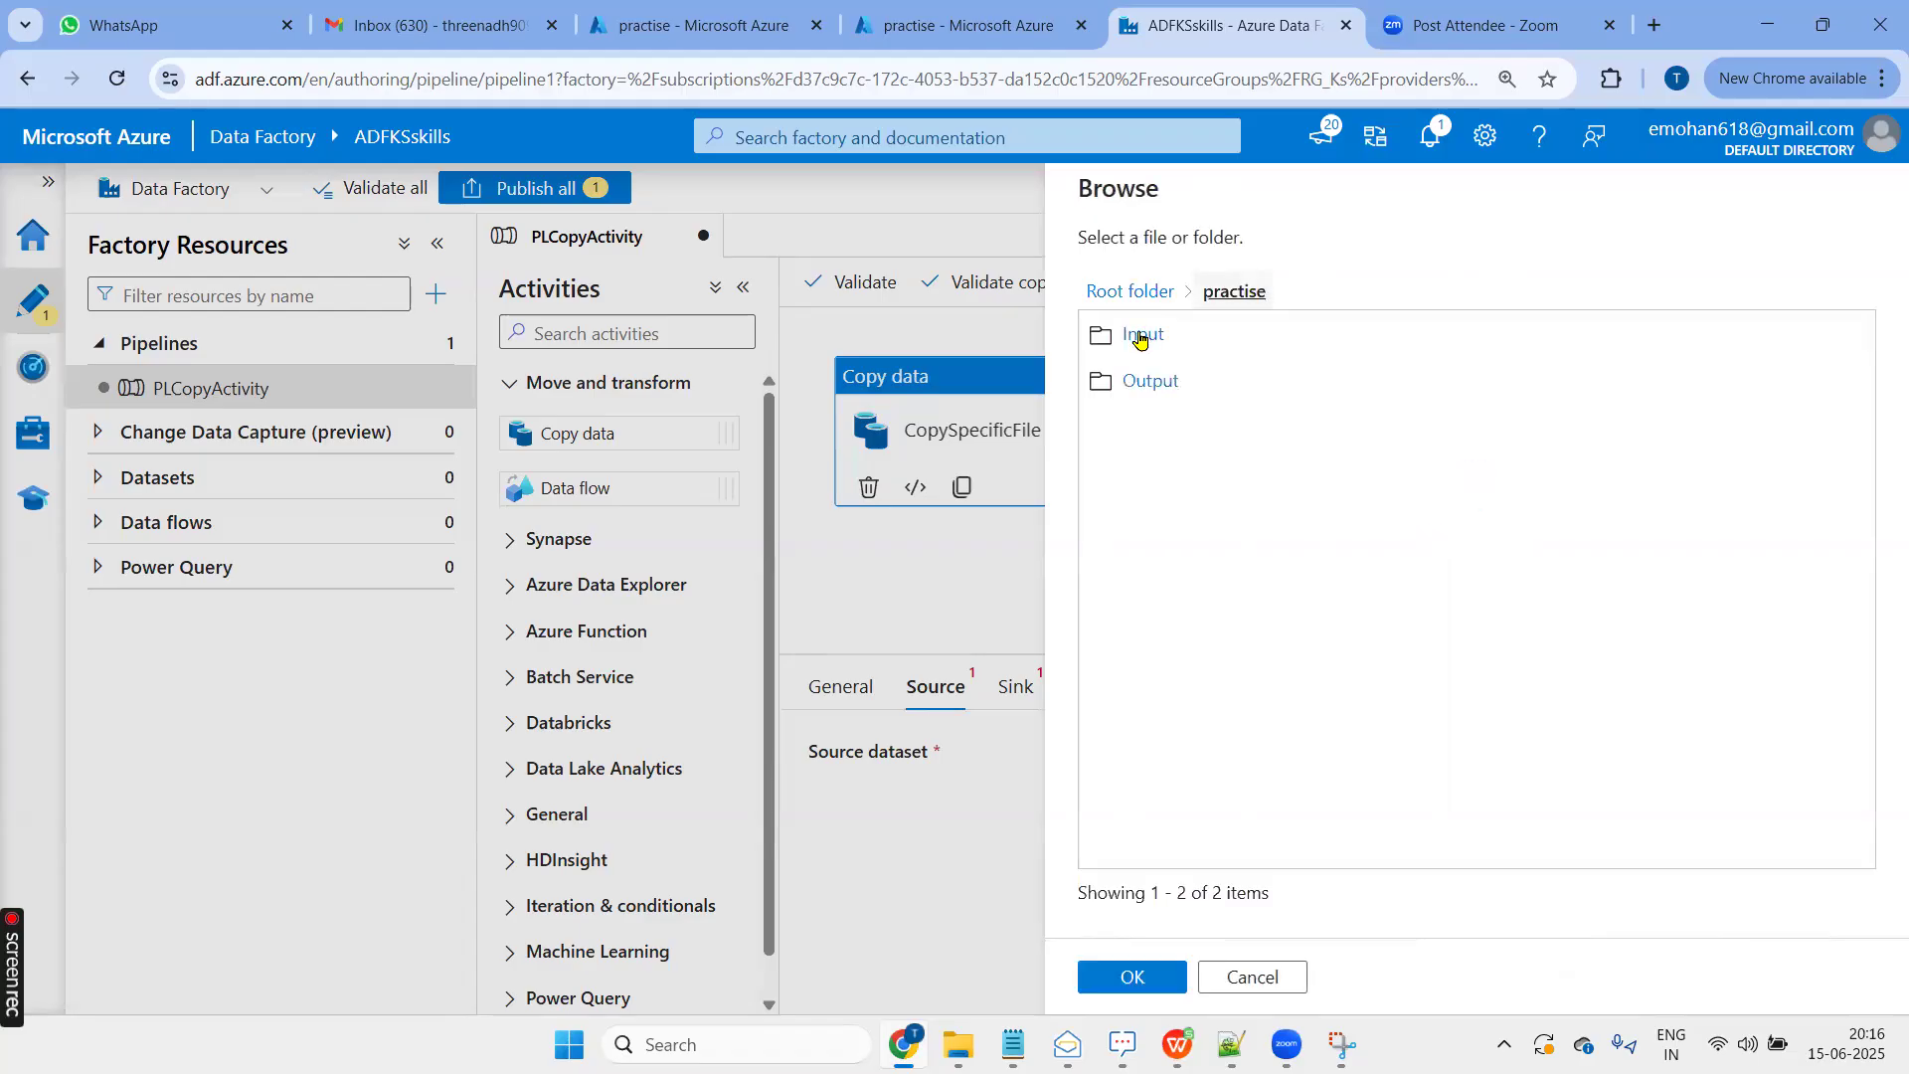
double_click(1140, 336)
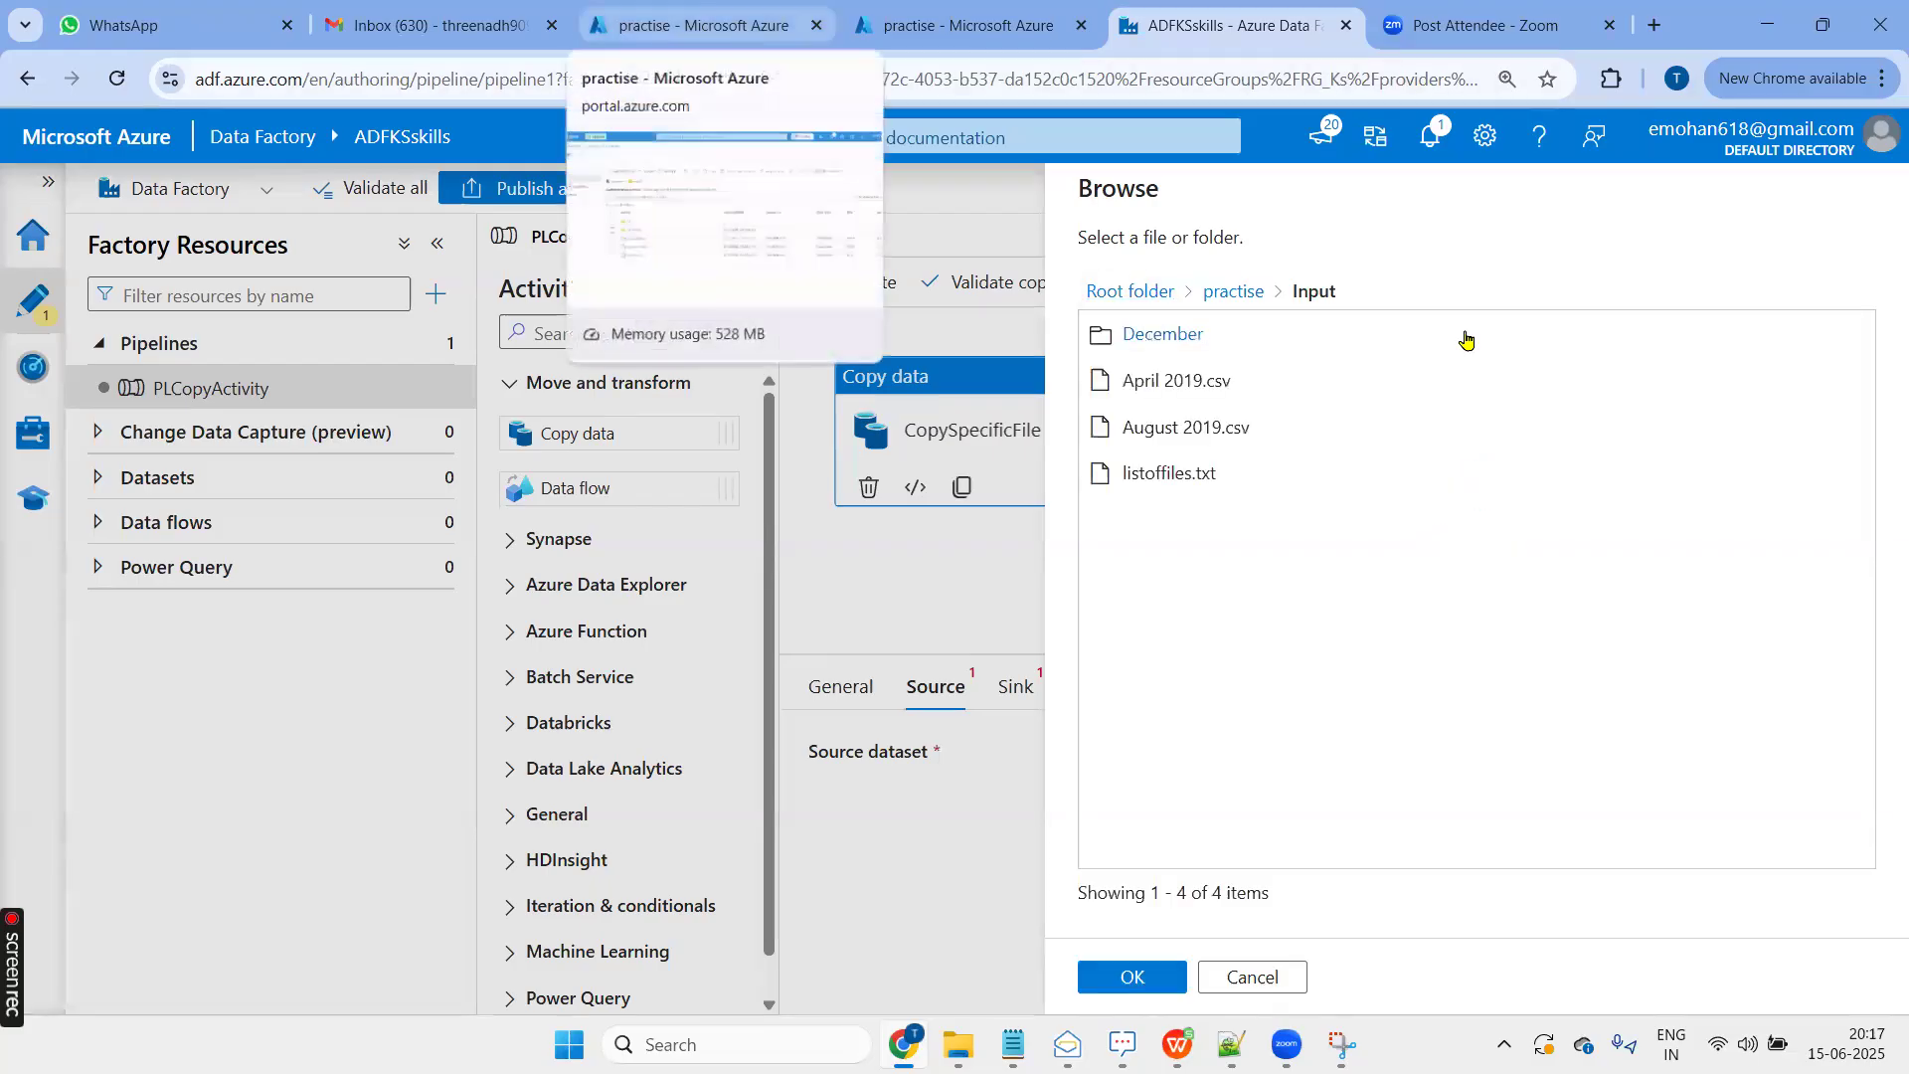
click(1197, 398)
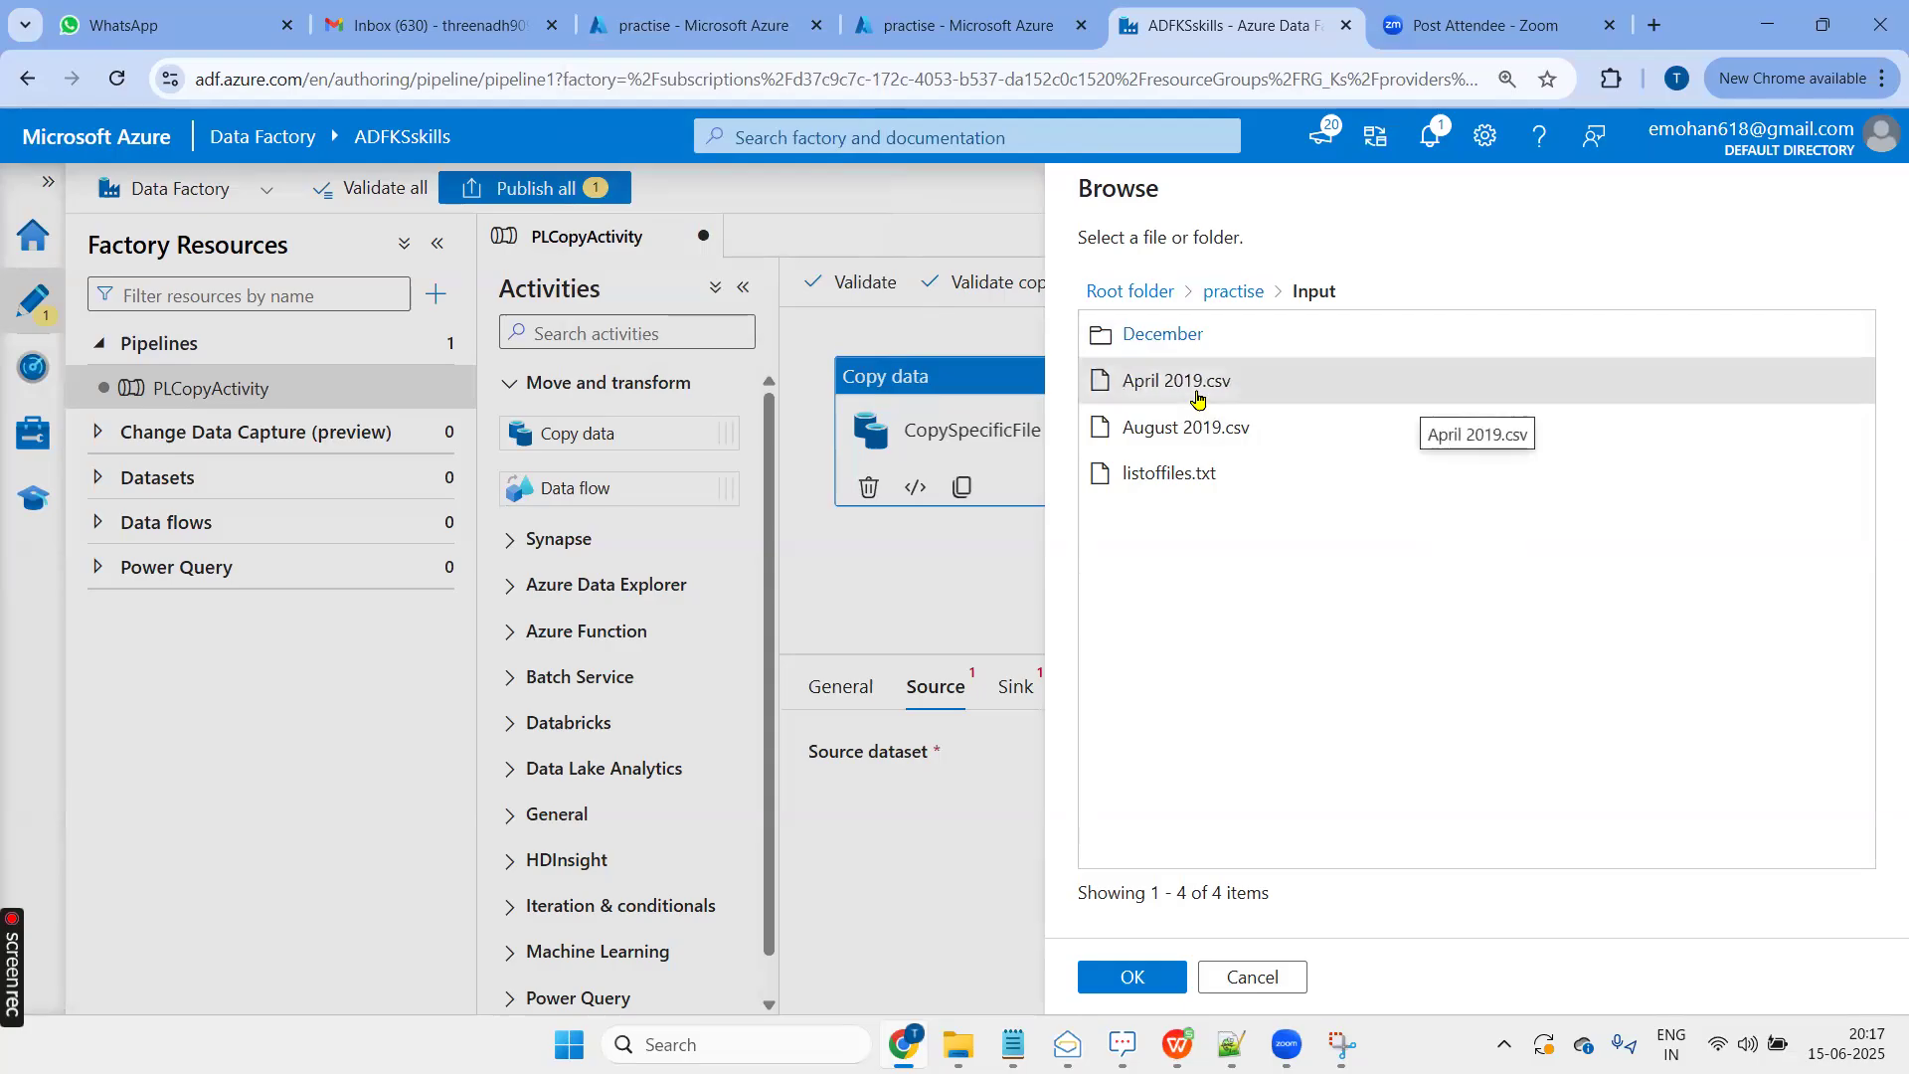
click(1133, 979)
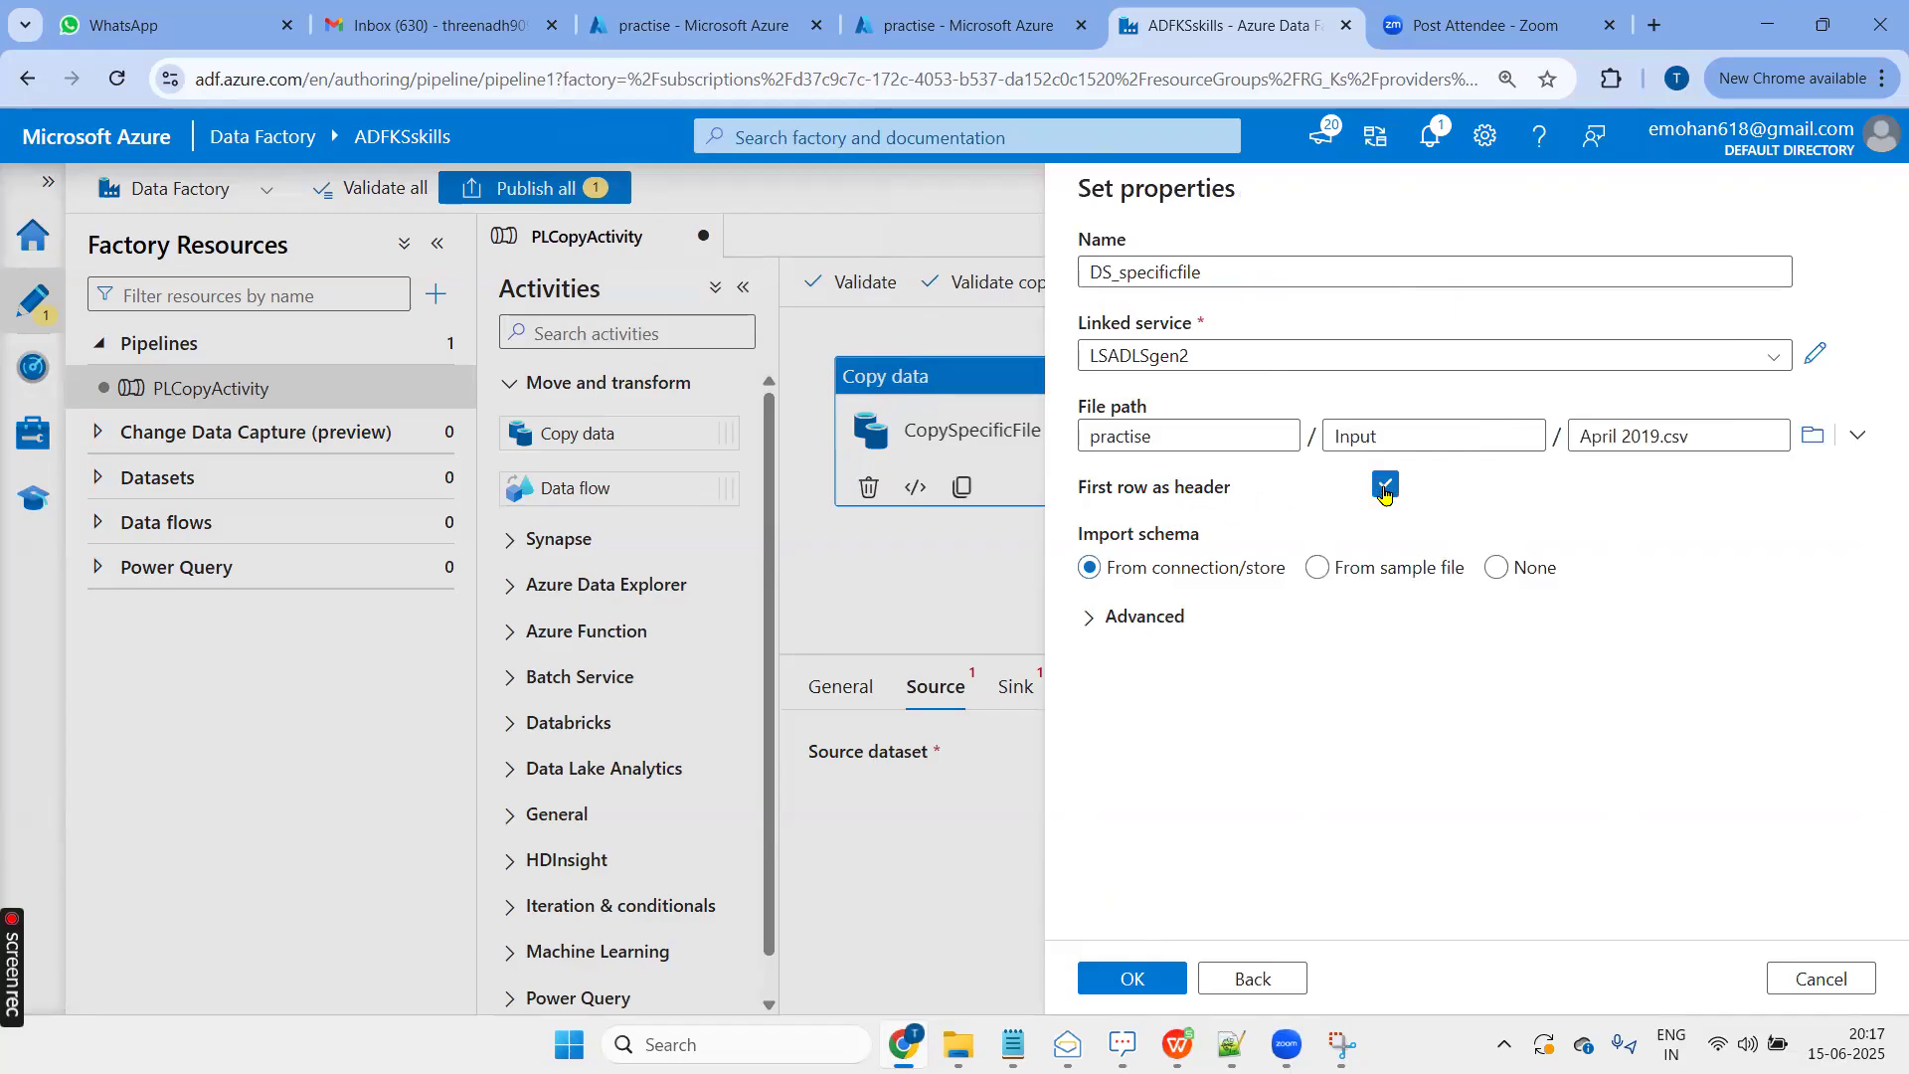
click(1146, 981)
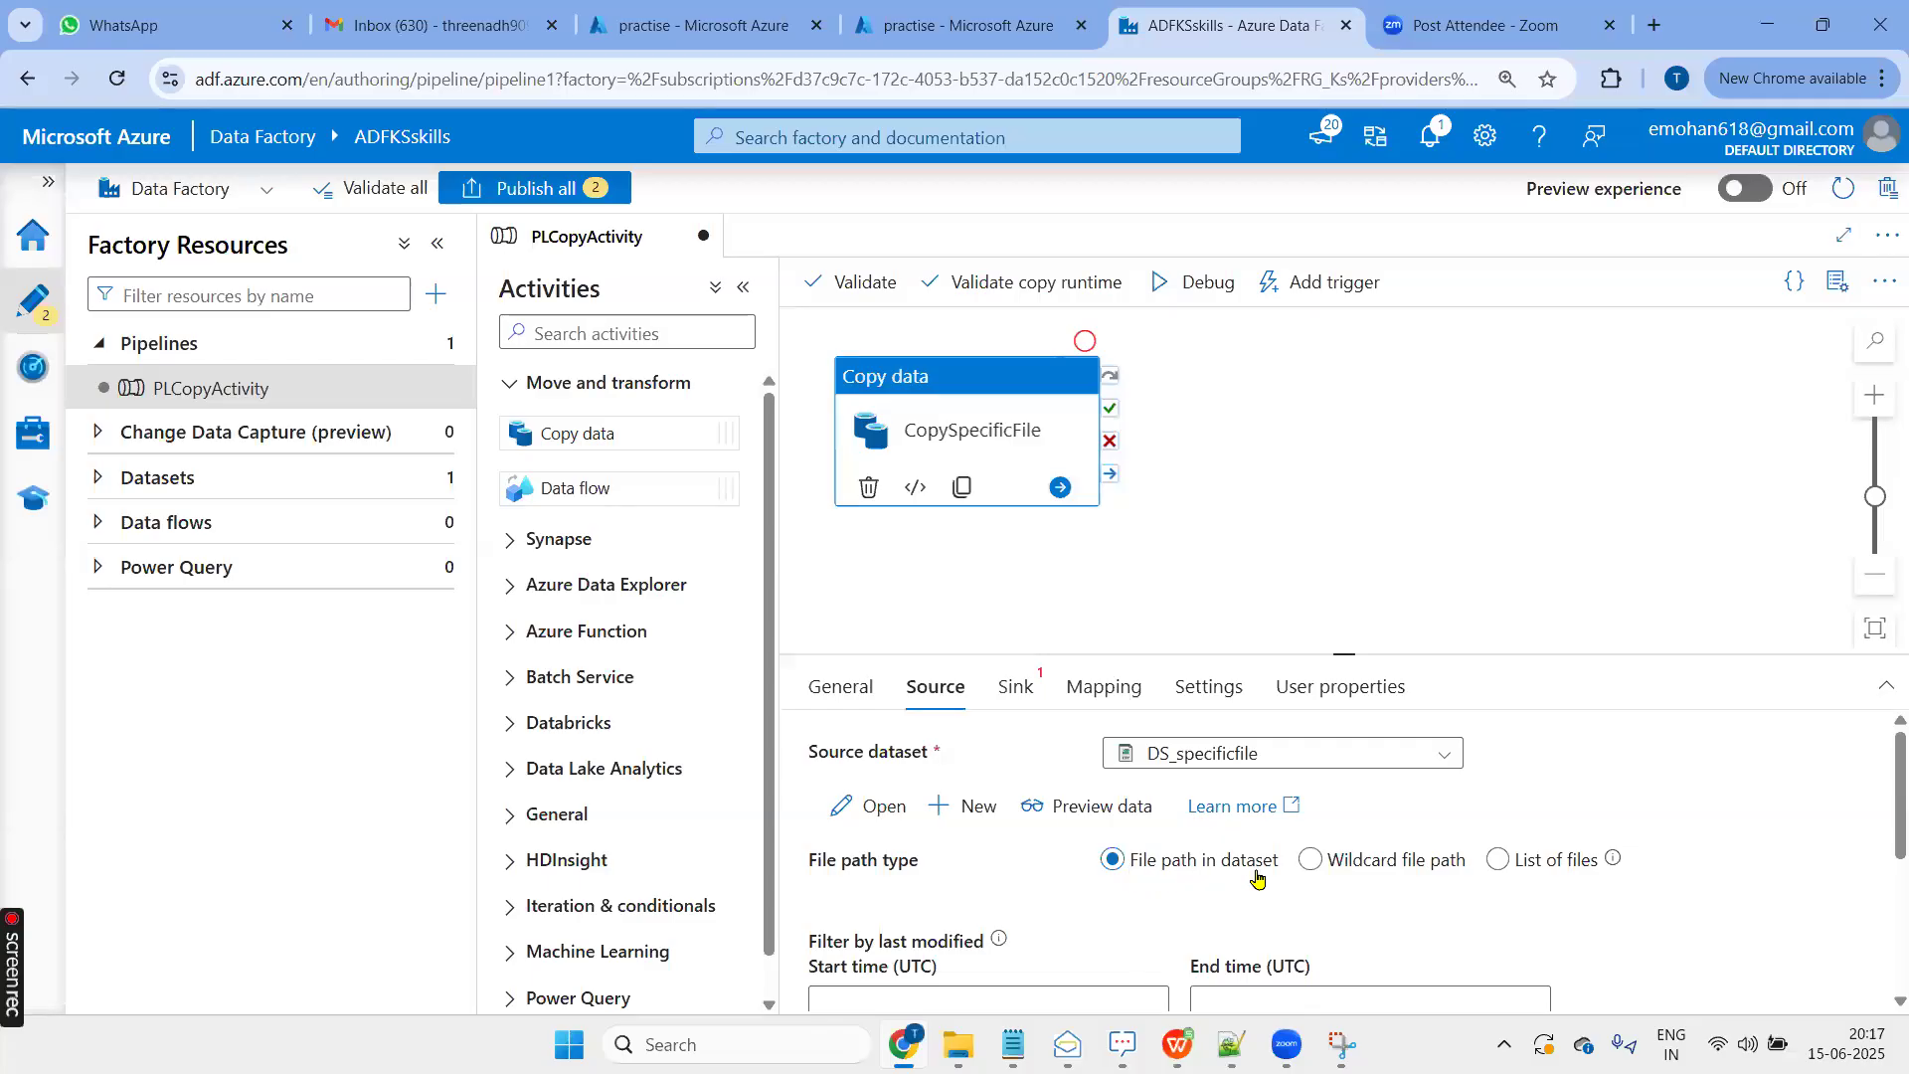
Start a new sink dataset for the copy activity using Azure Data Lake Storage Gen2 and the DelimitedText format
click(1019, 691)
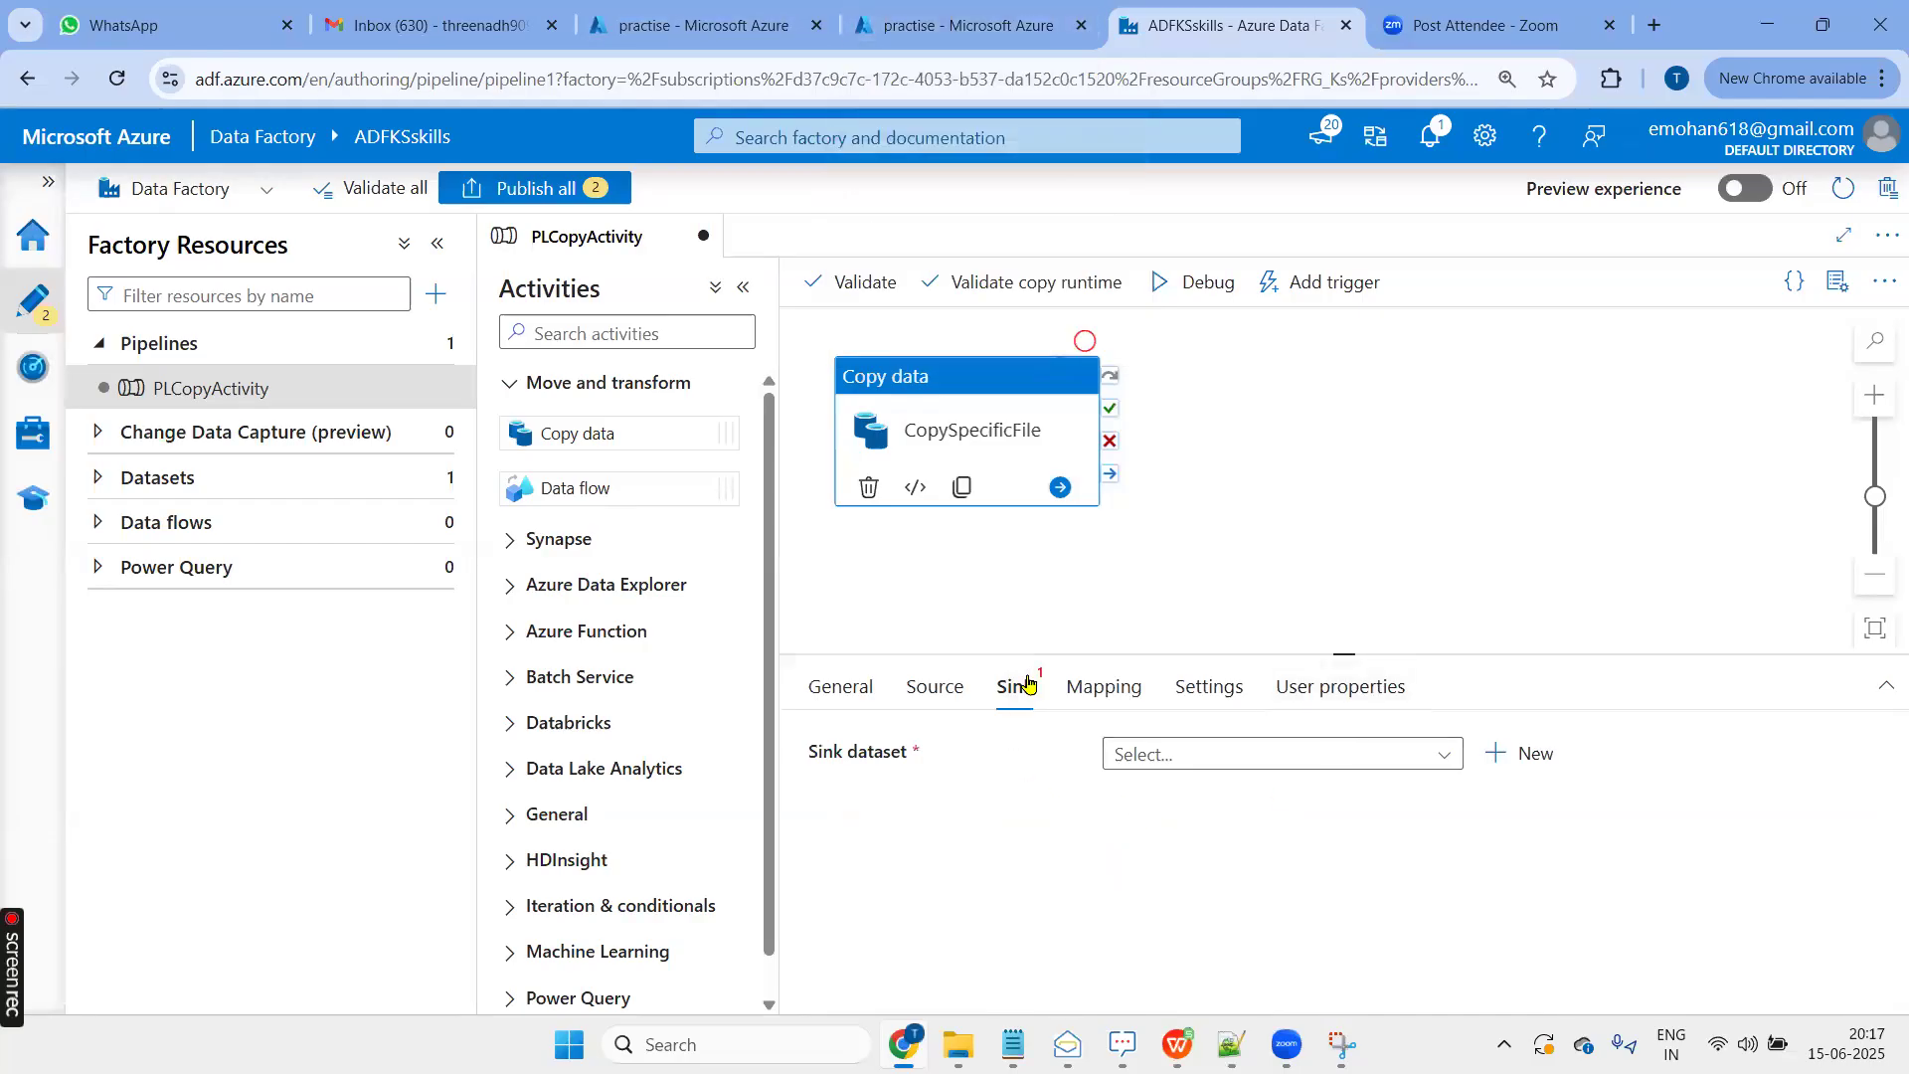
click(1536, 753)
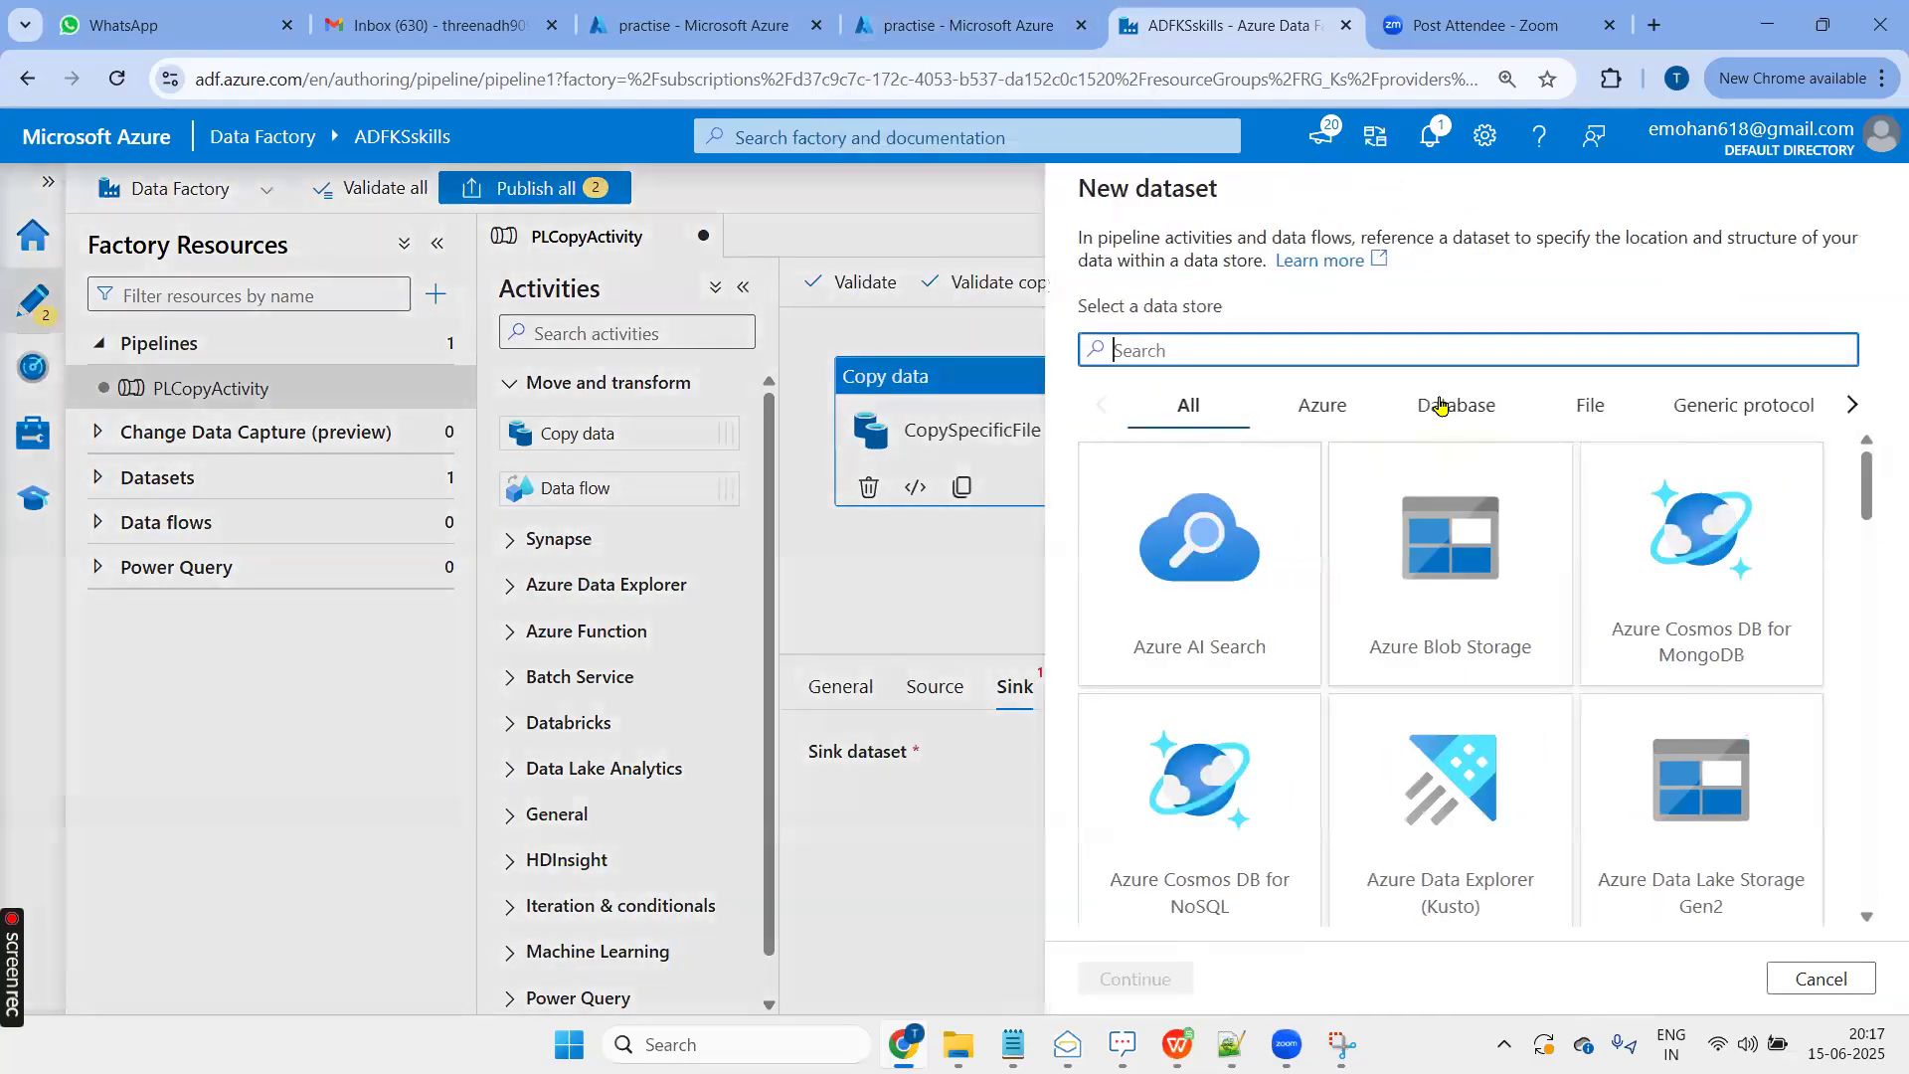
text(data)
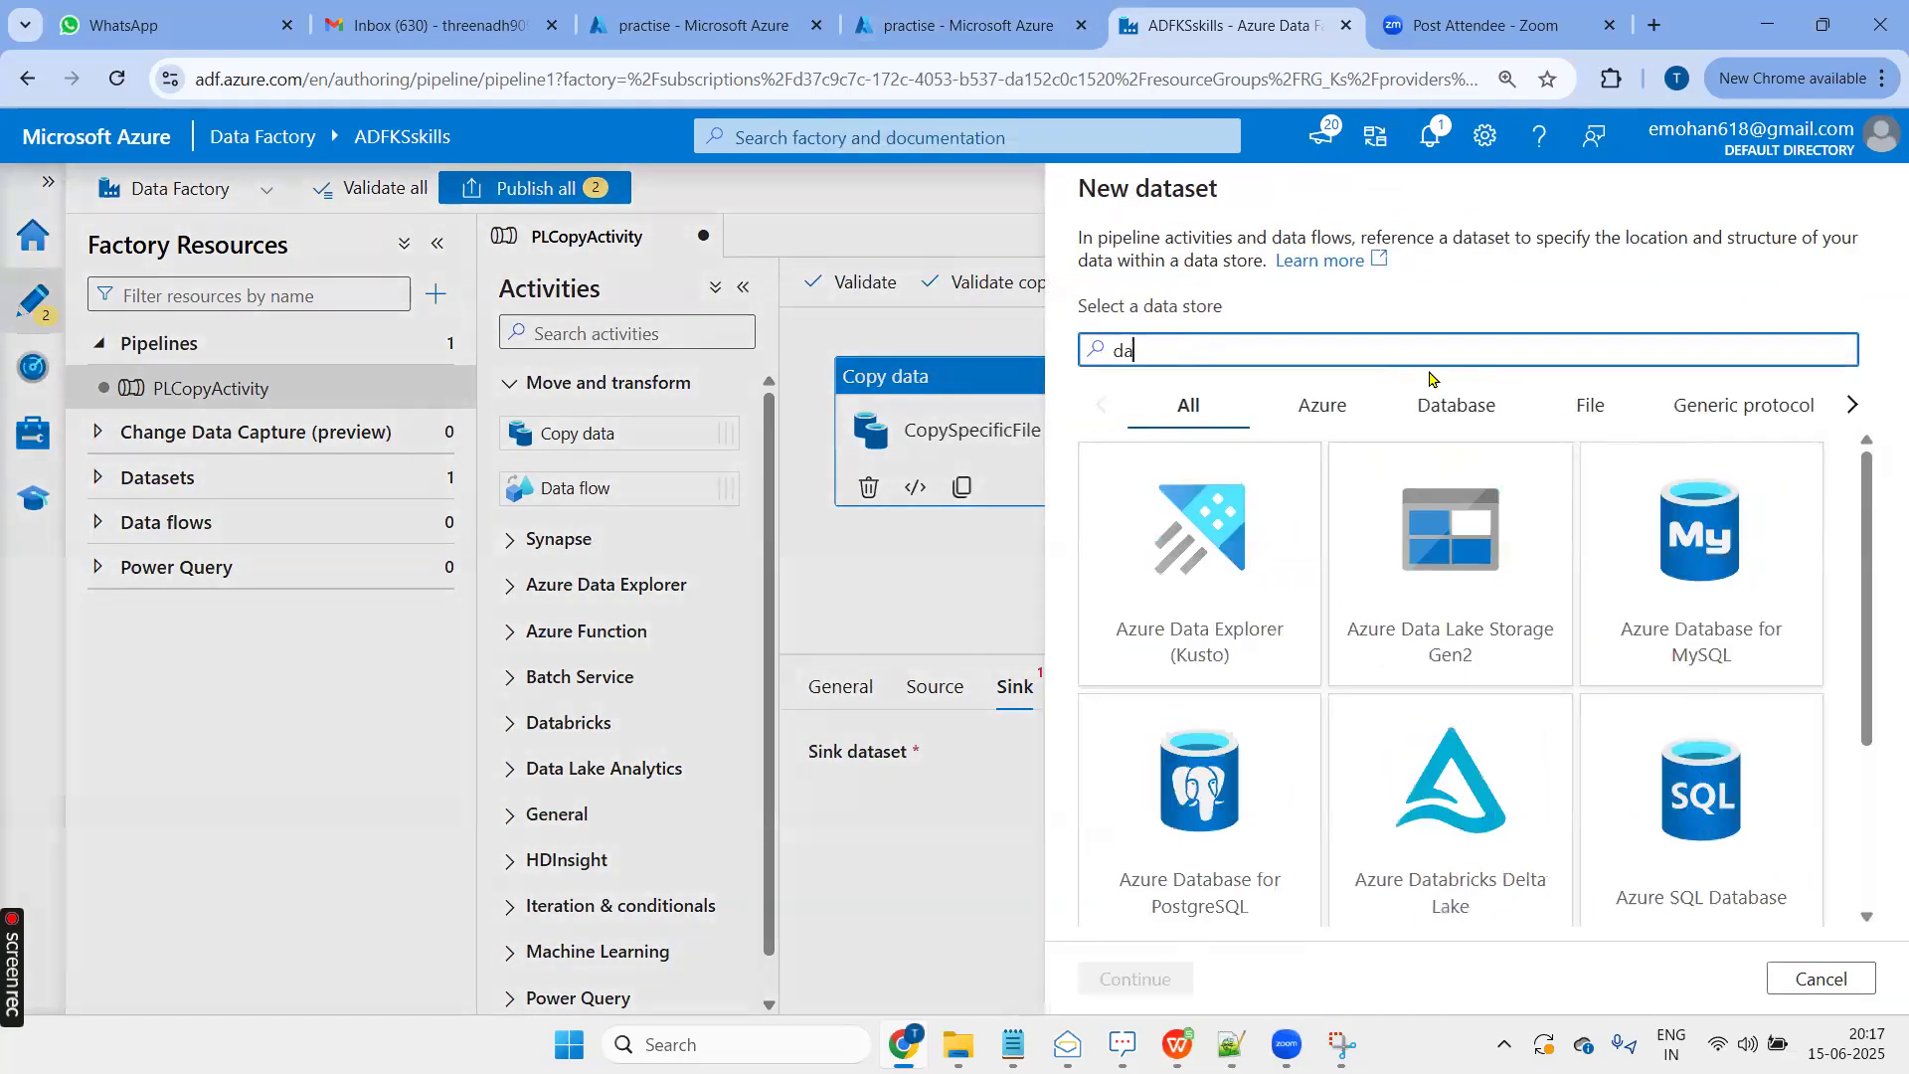
click(1457, 587)
click(1139, 984)
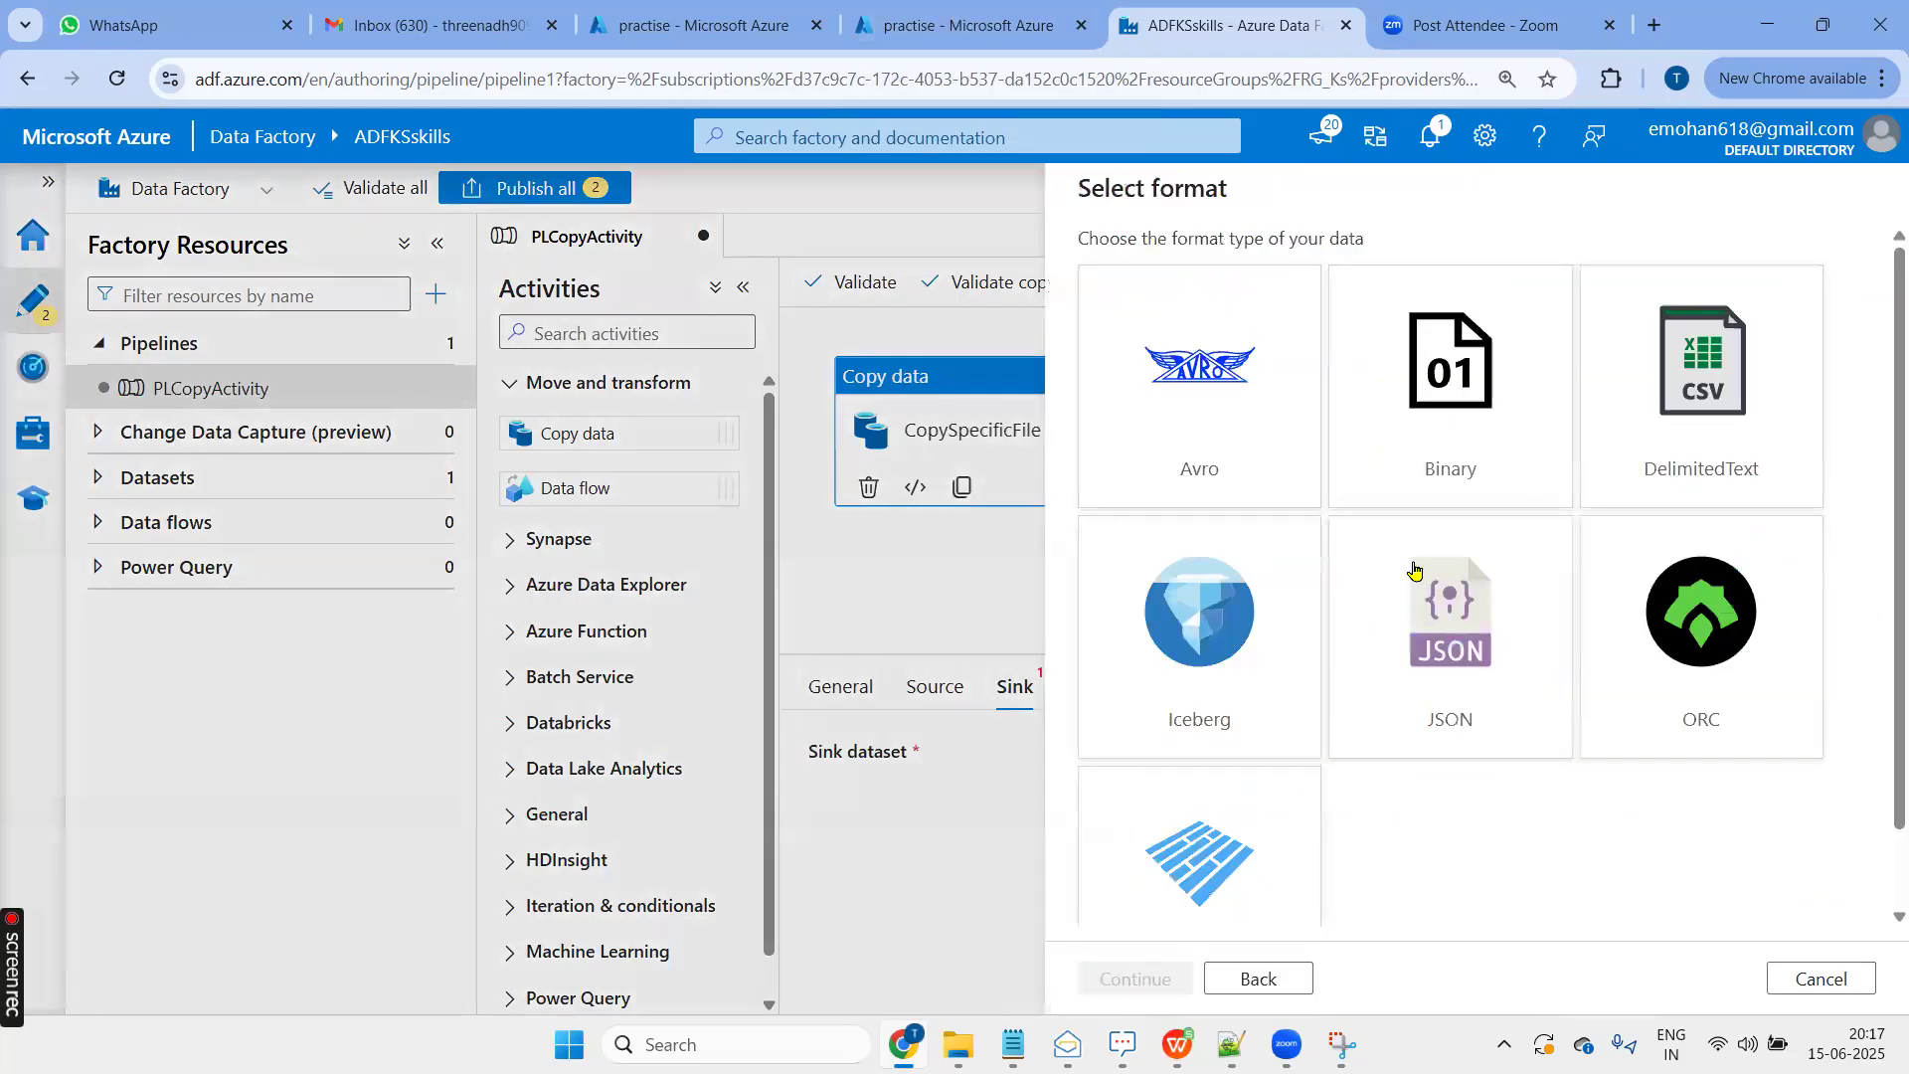
click(1669, 436)
click(1153, 979)
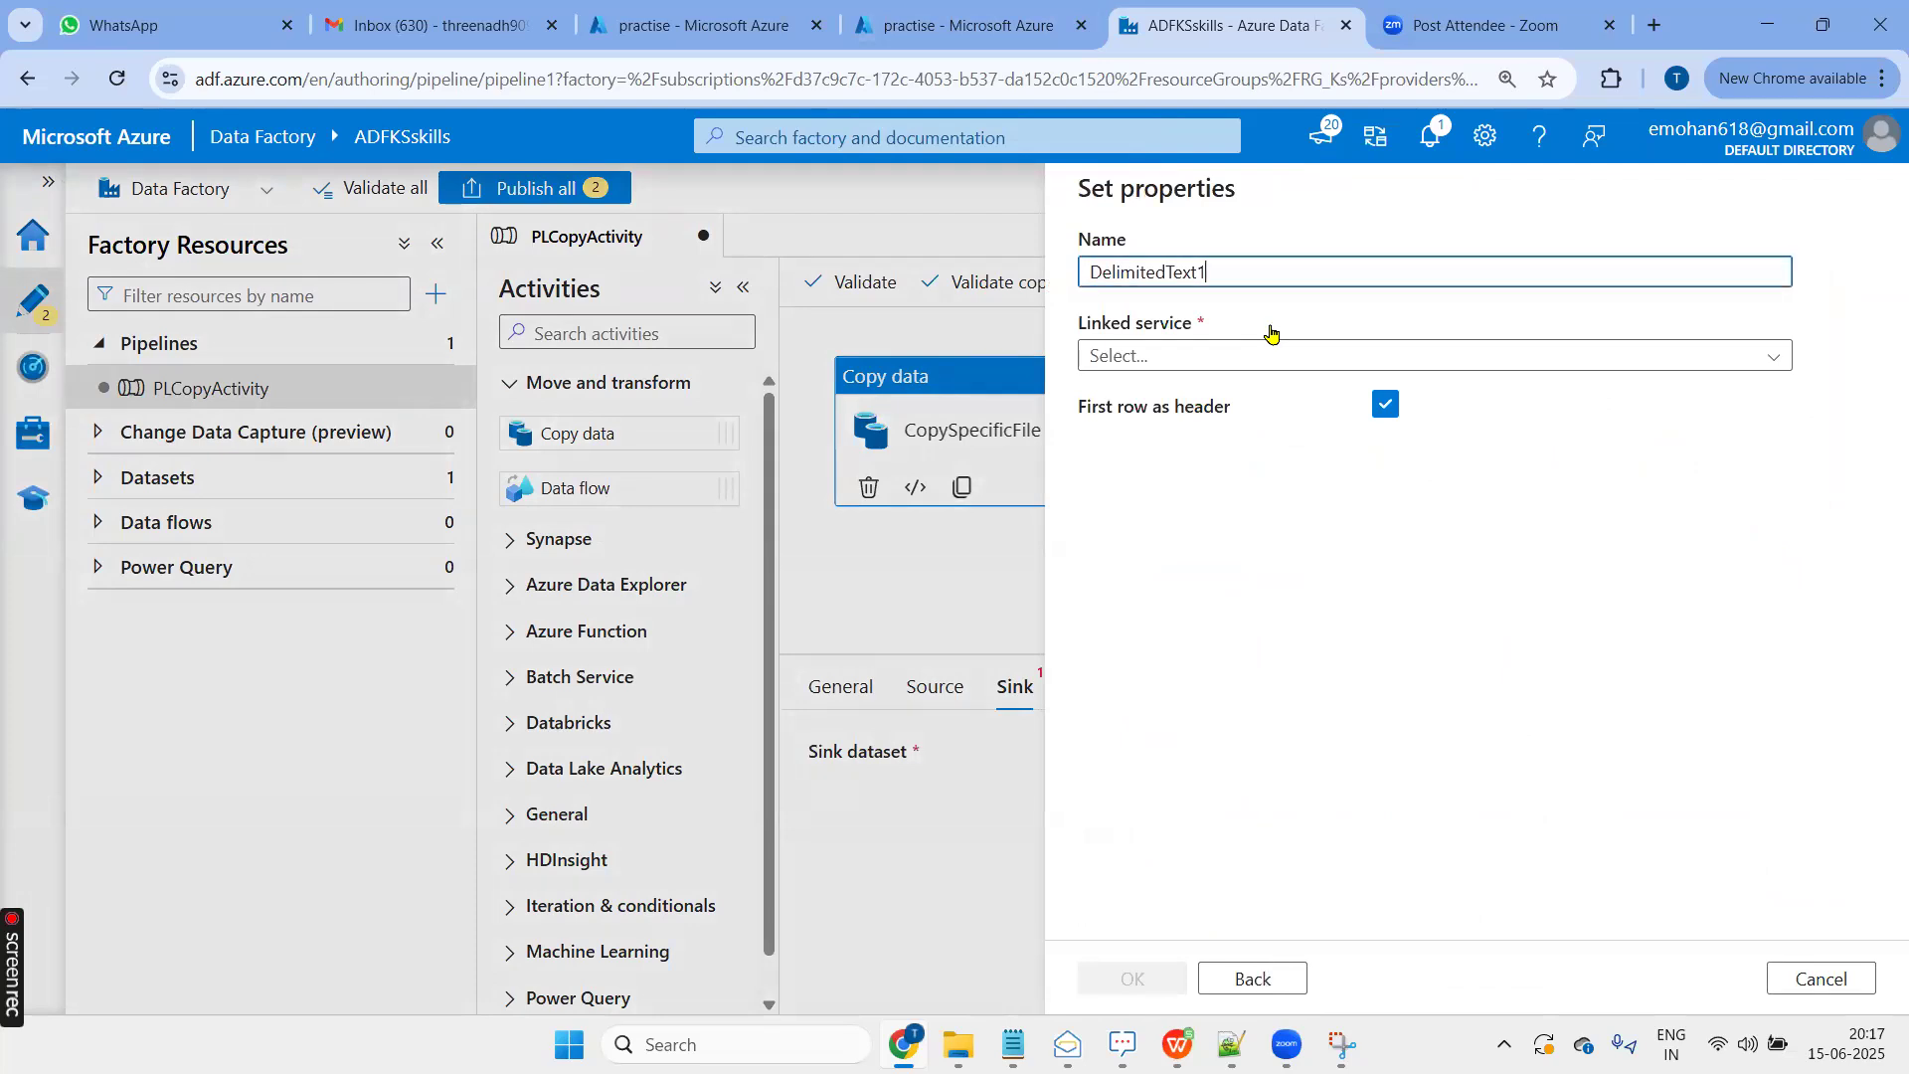
Name the sink dataset DS_Output and assign it the LSADLSgen2 linked service
key(ctrl+a)
text(DS_o)
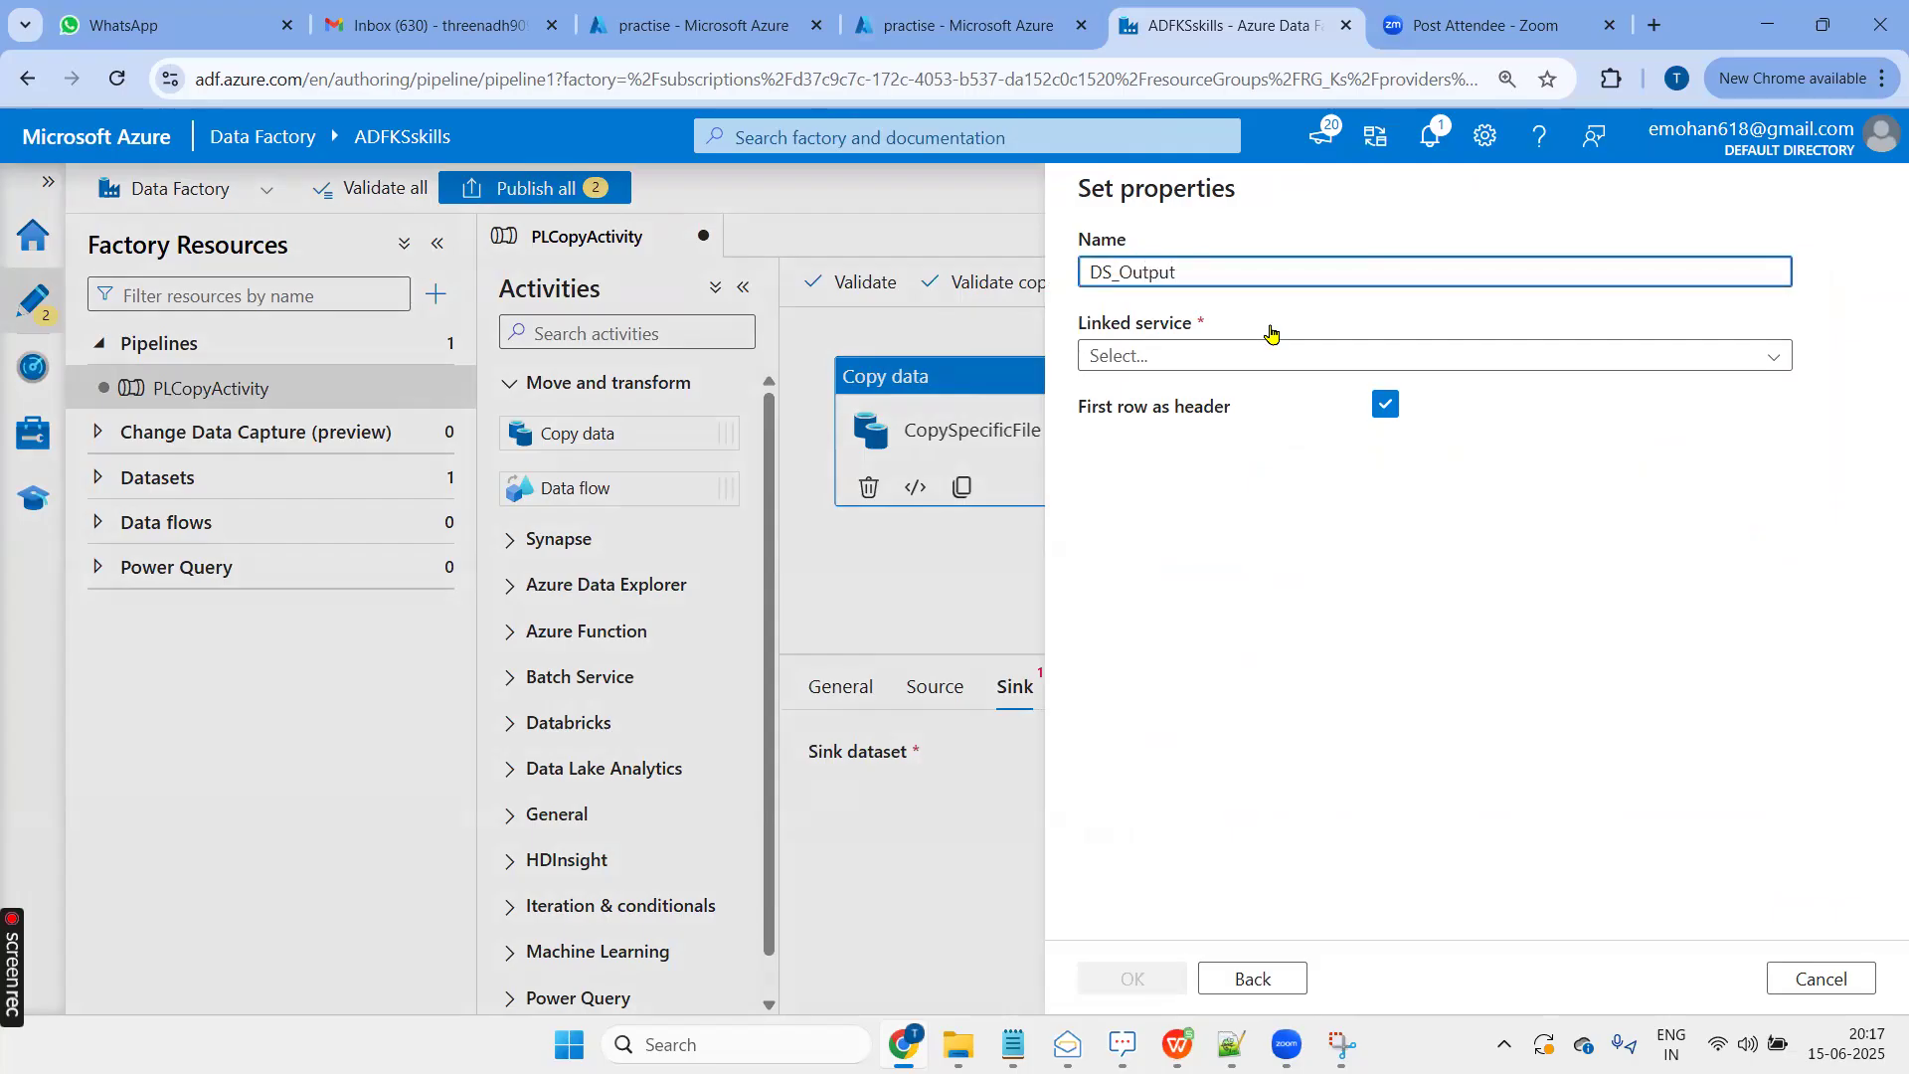
click(1256, 370)
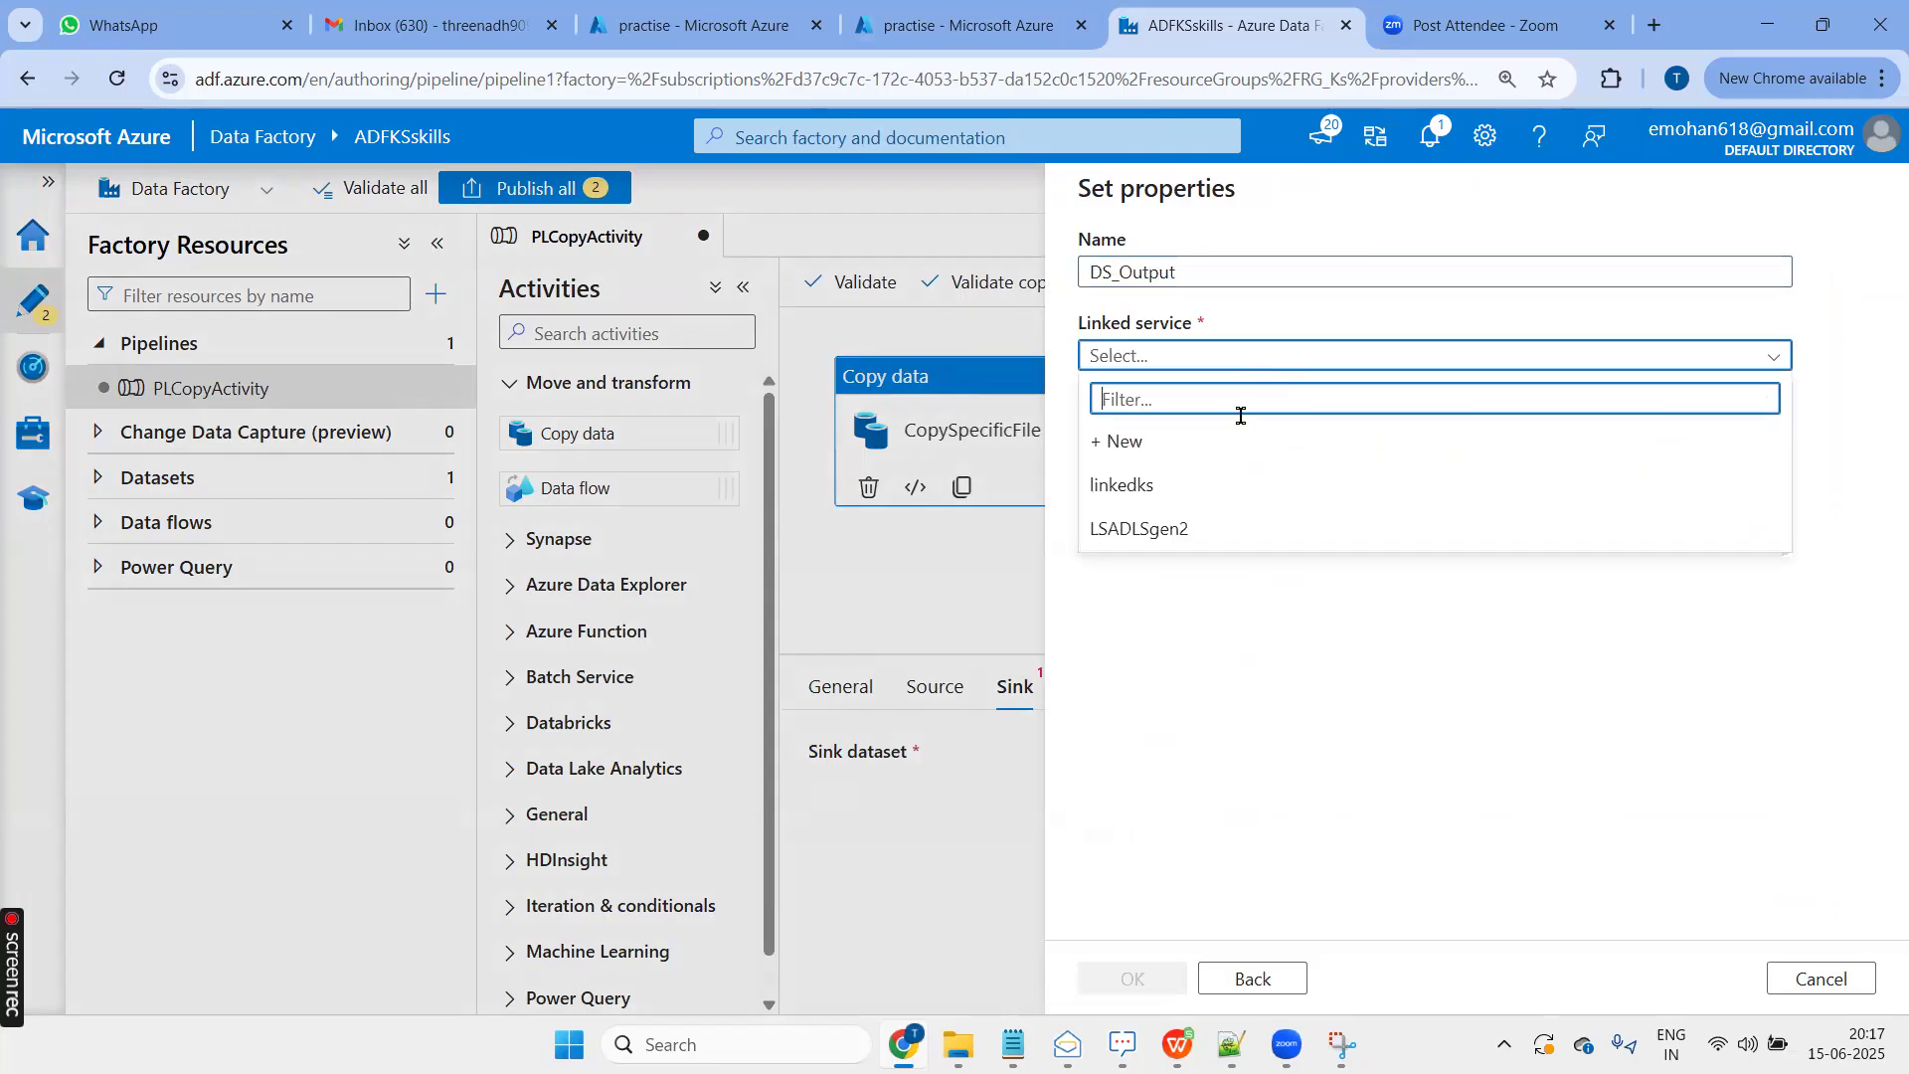
click(1205, 532)
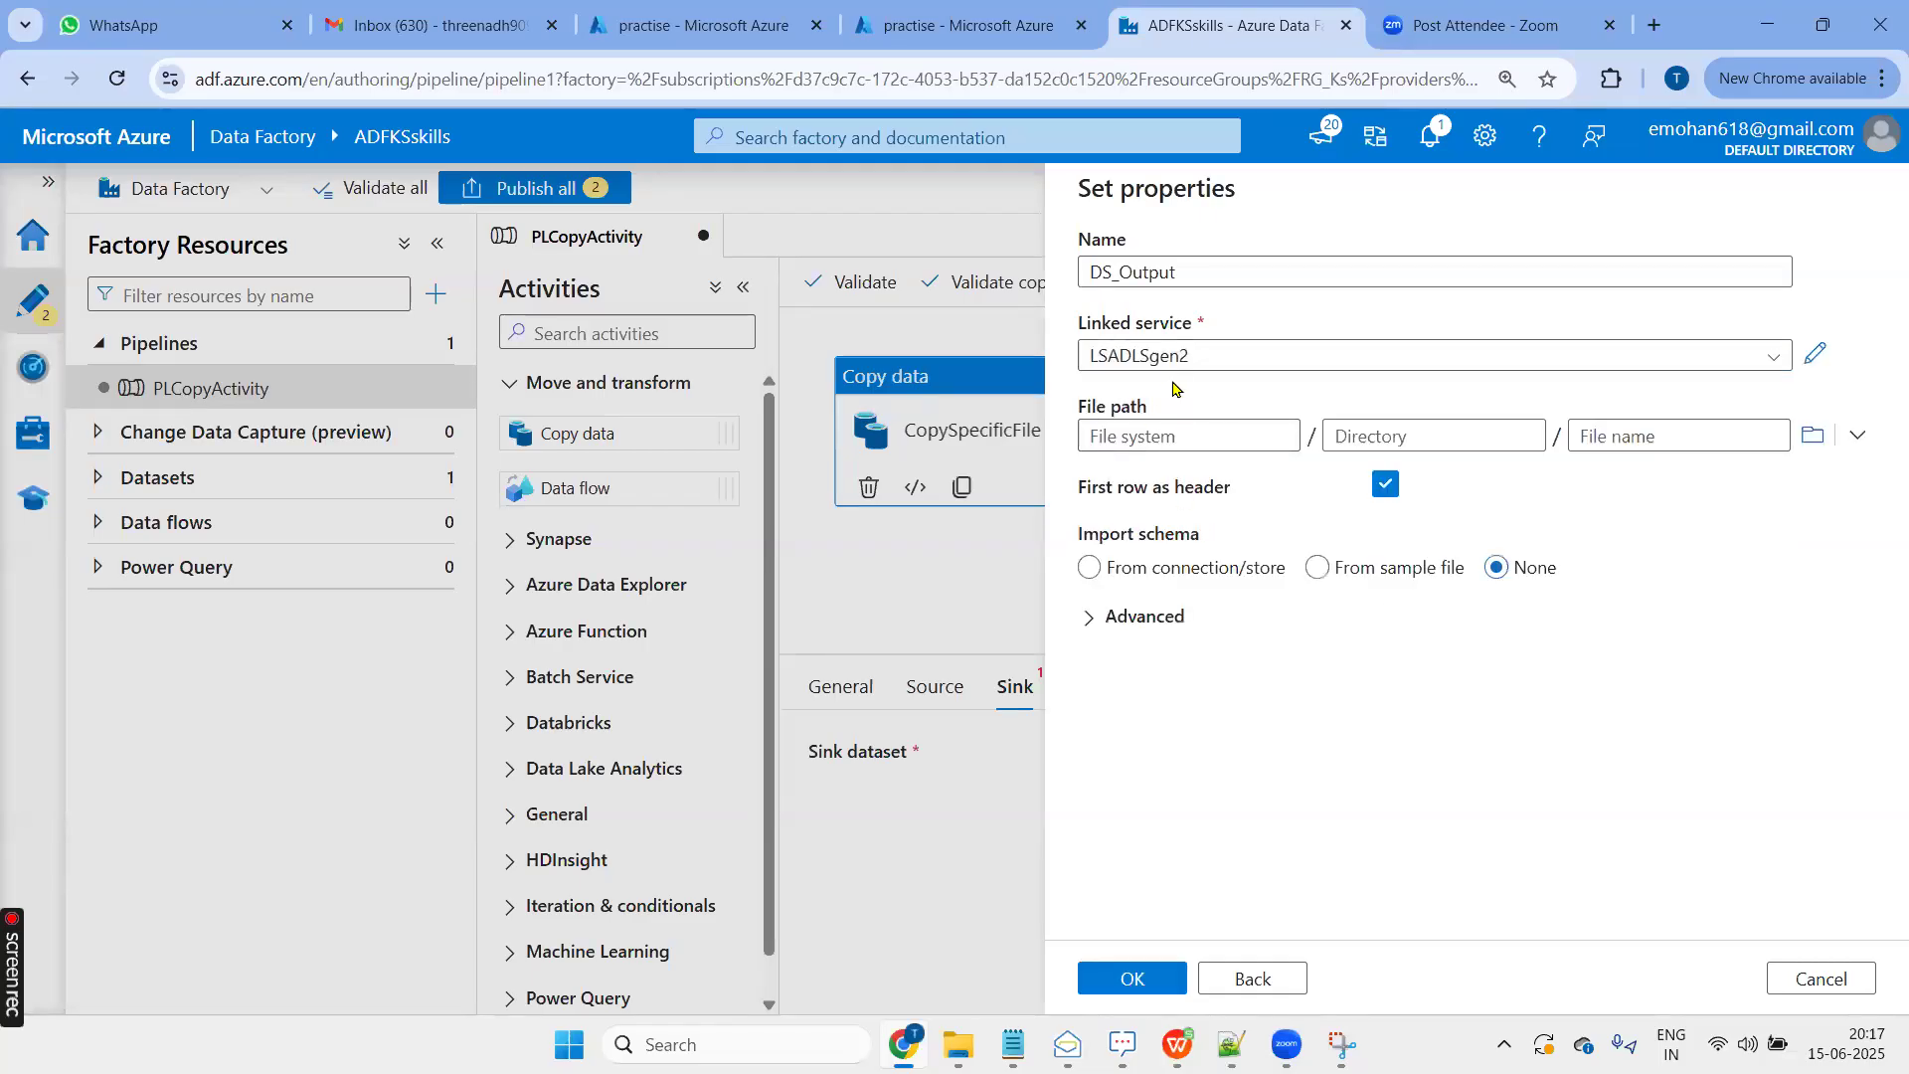
Set the sink dataset's file path to the practise container's Output folder without a file name and create the dataset
click(1811, 434)
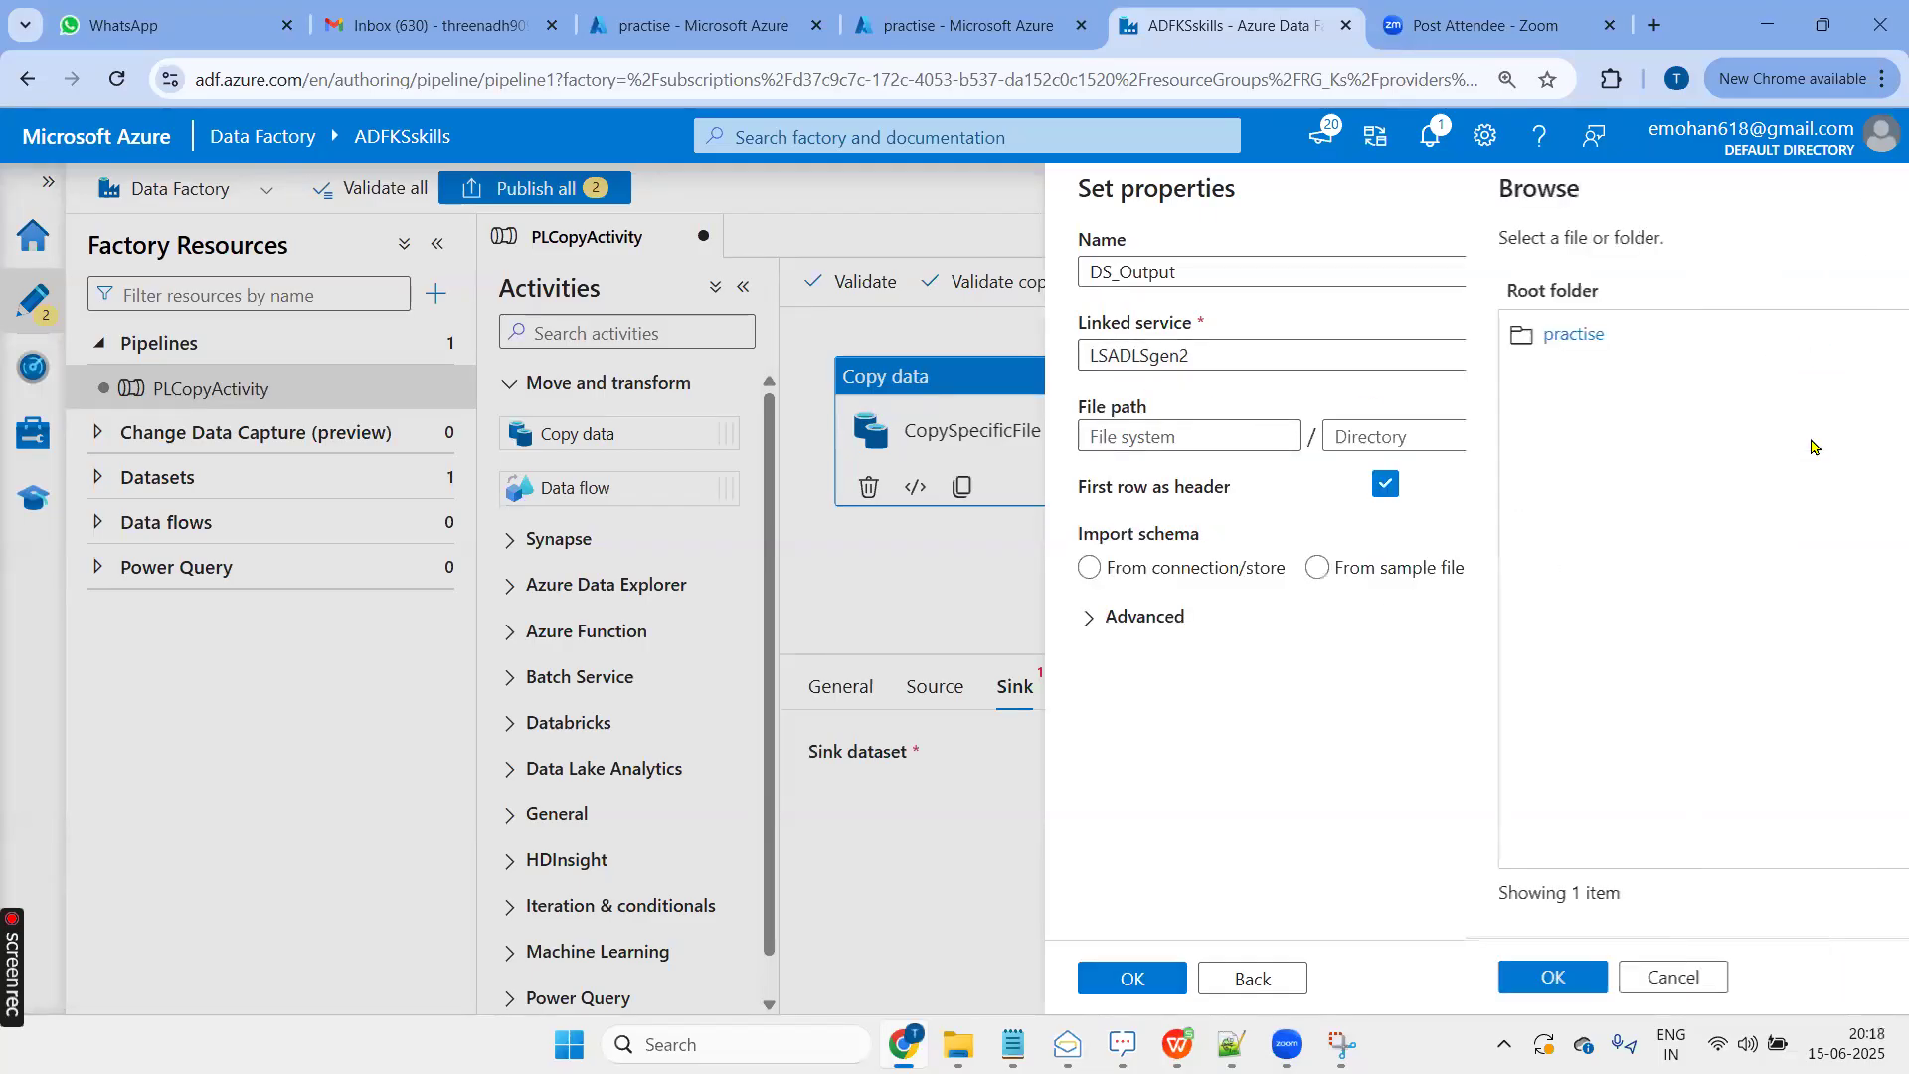
click(1155, 338)
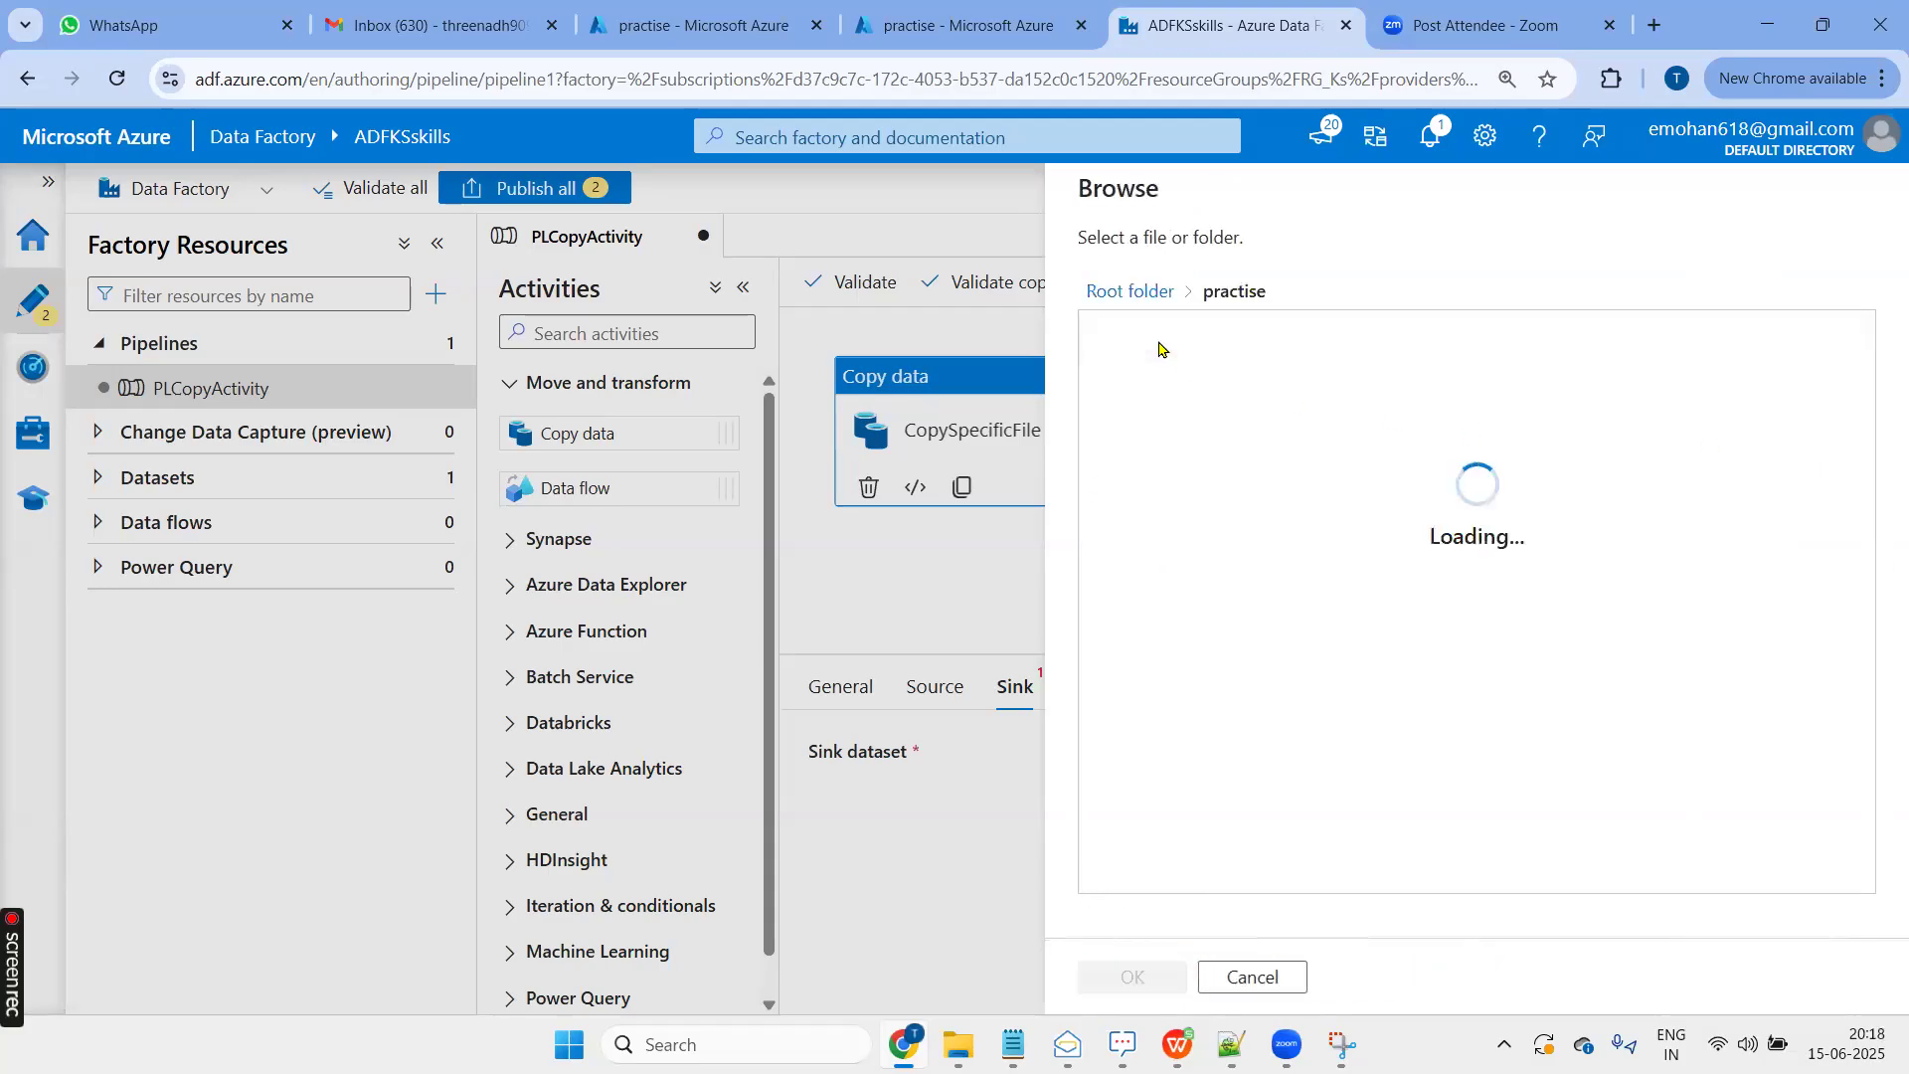
click(1156, 381)
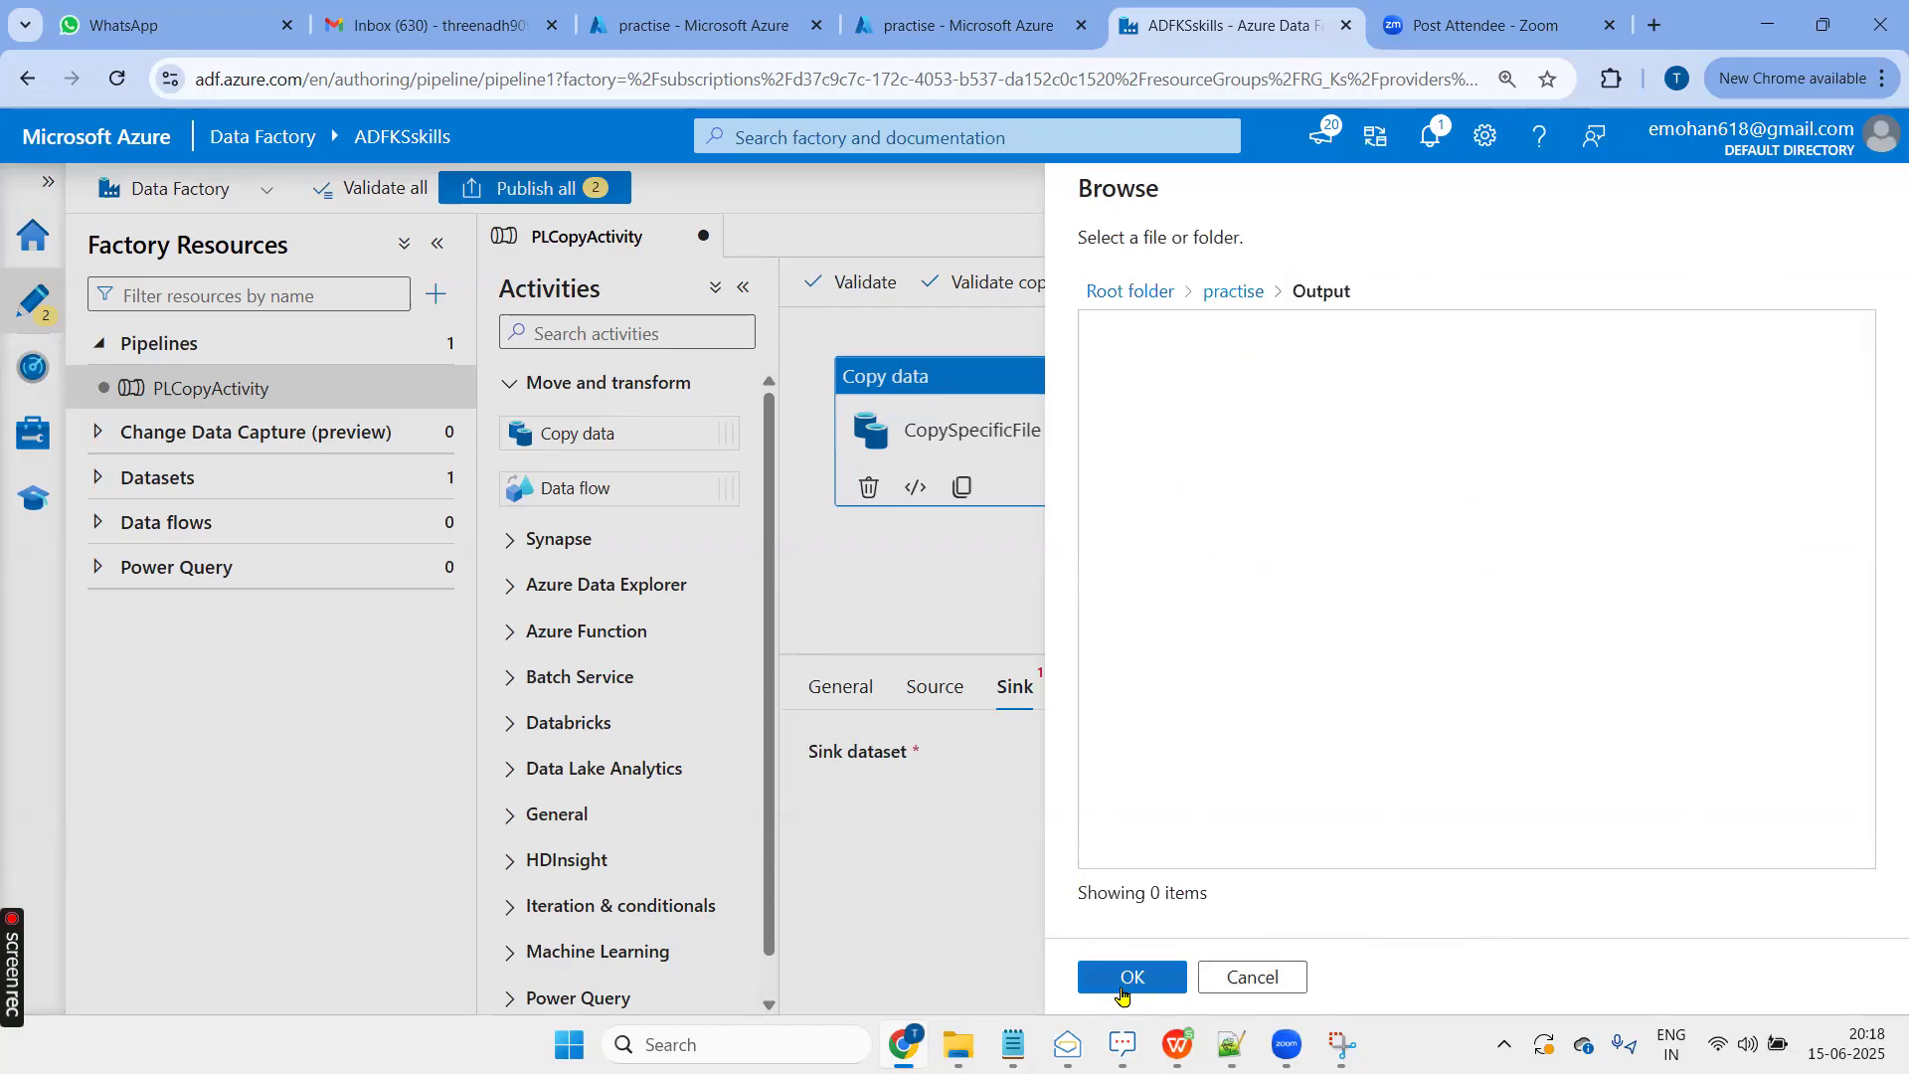
click(1121, 985)
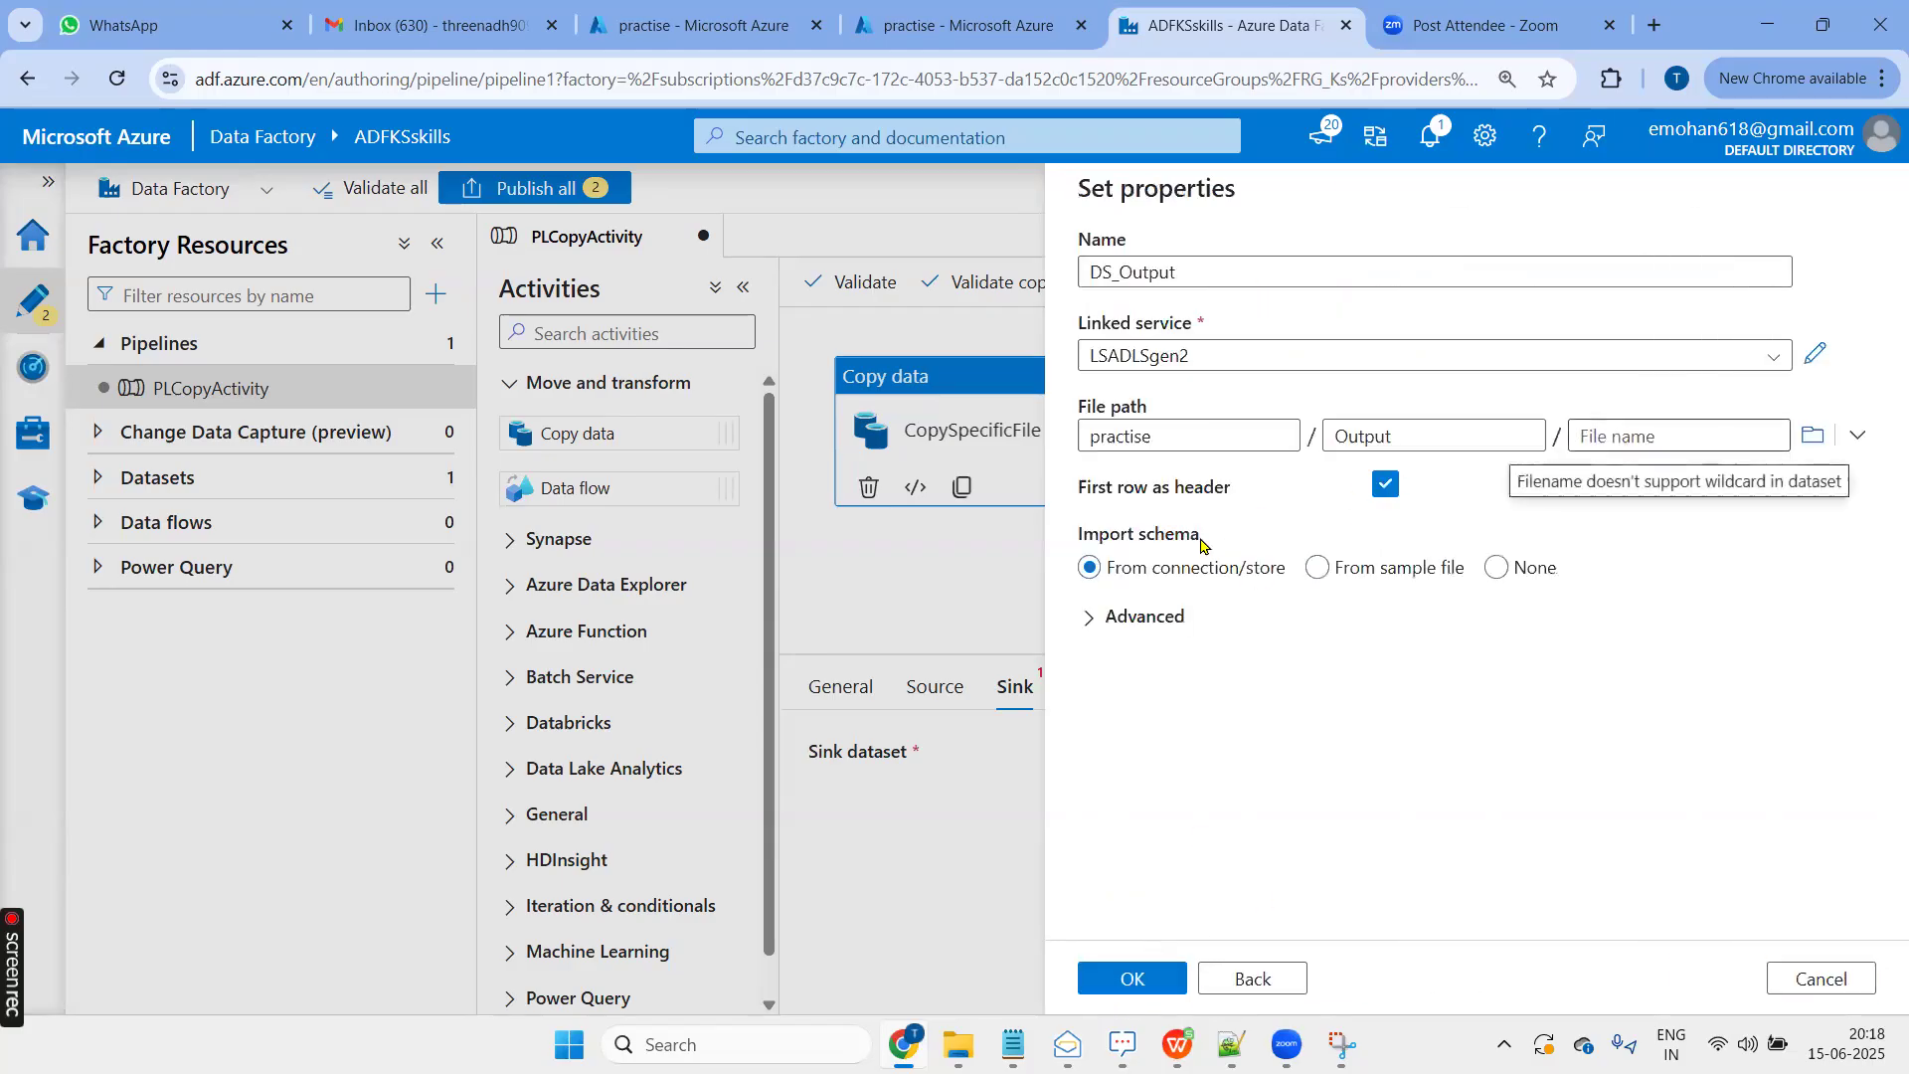
click(1631, 435)
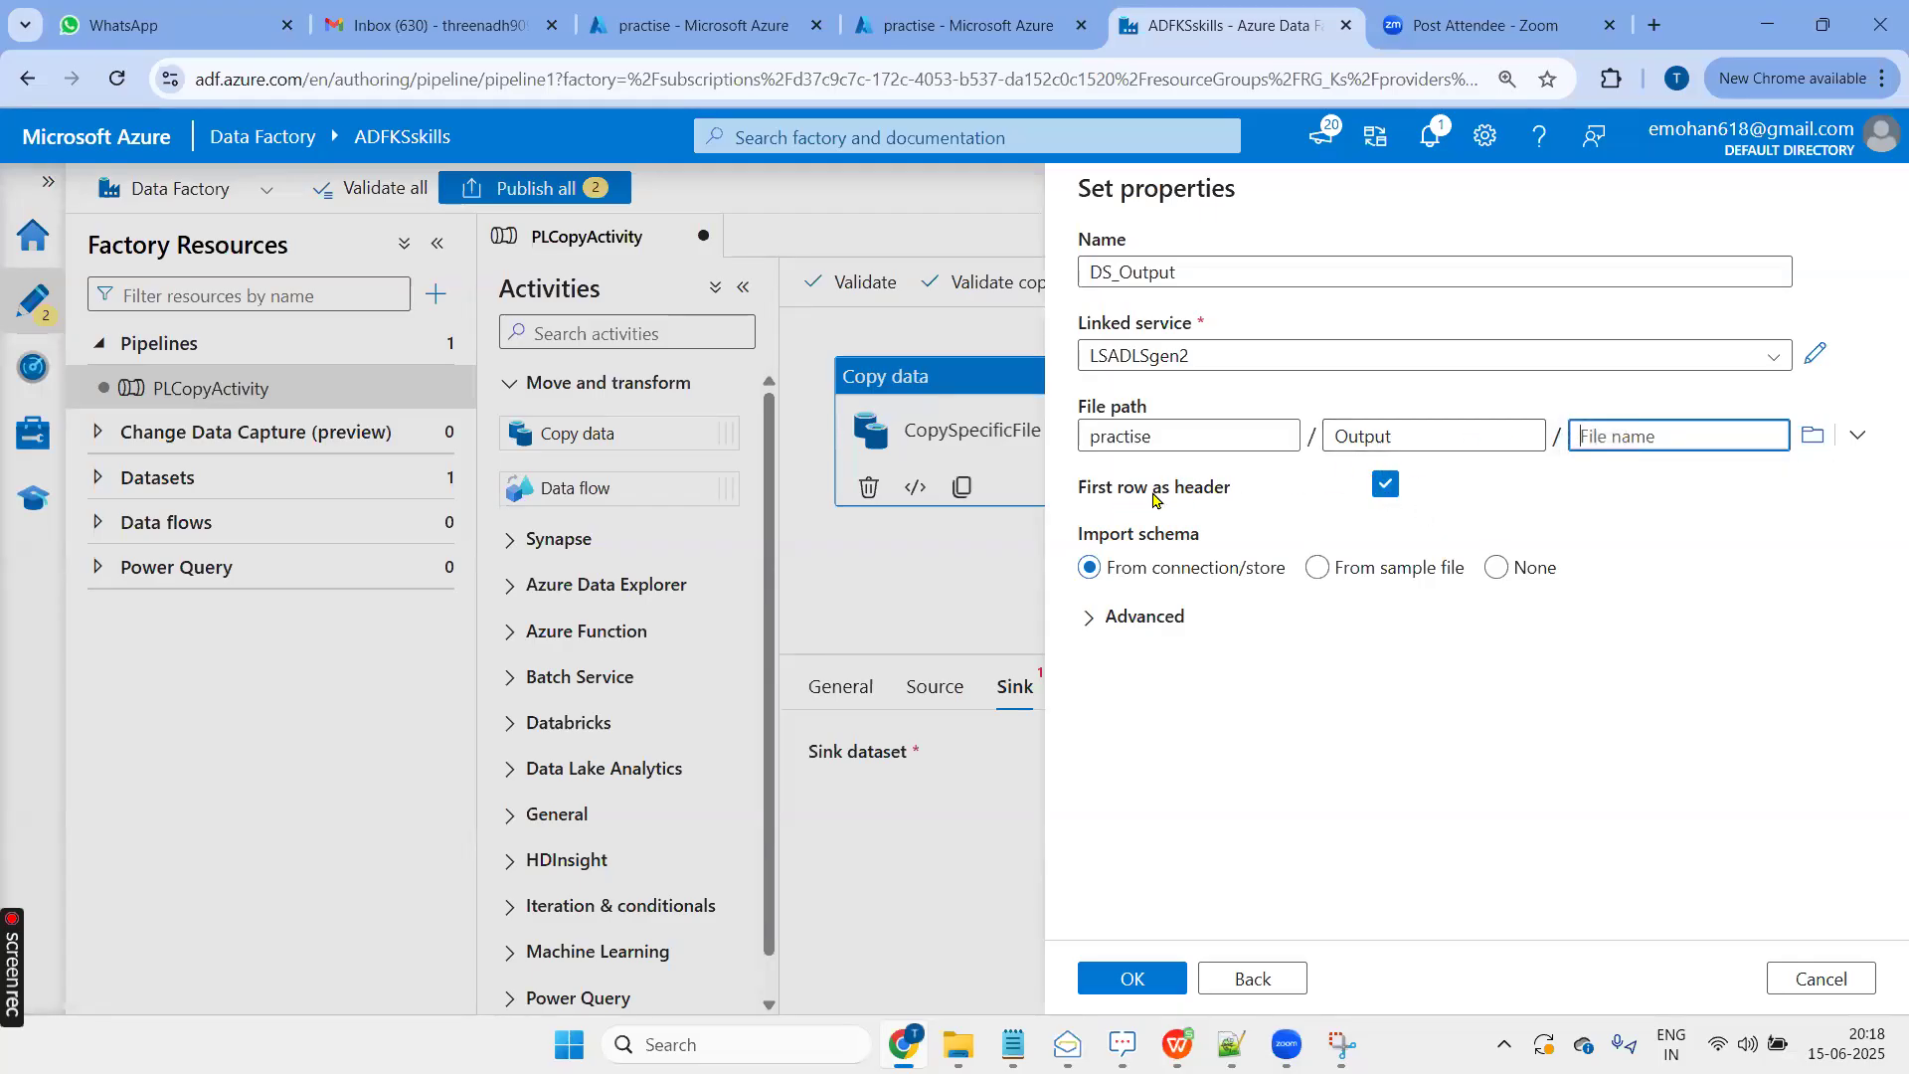
click(1133, 980)
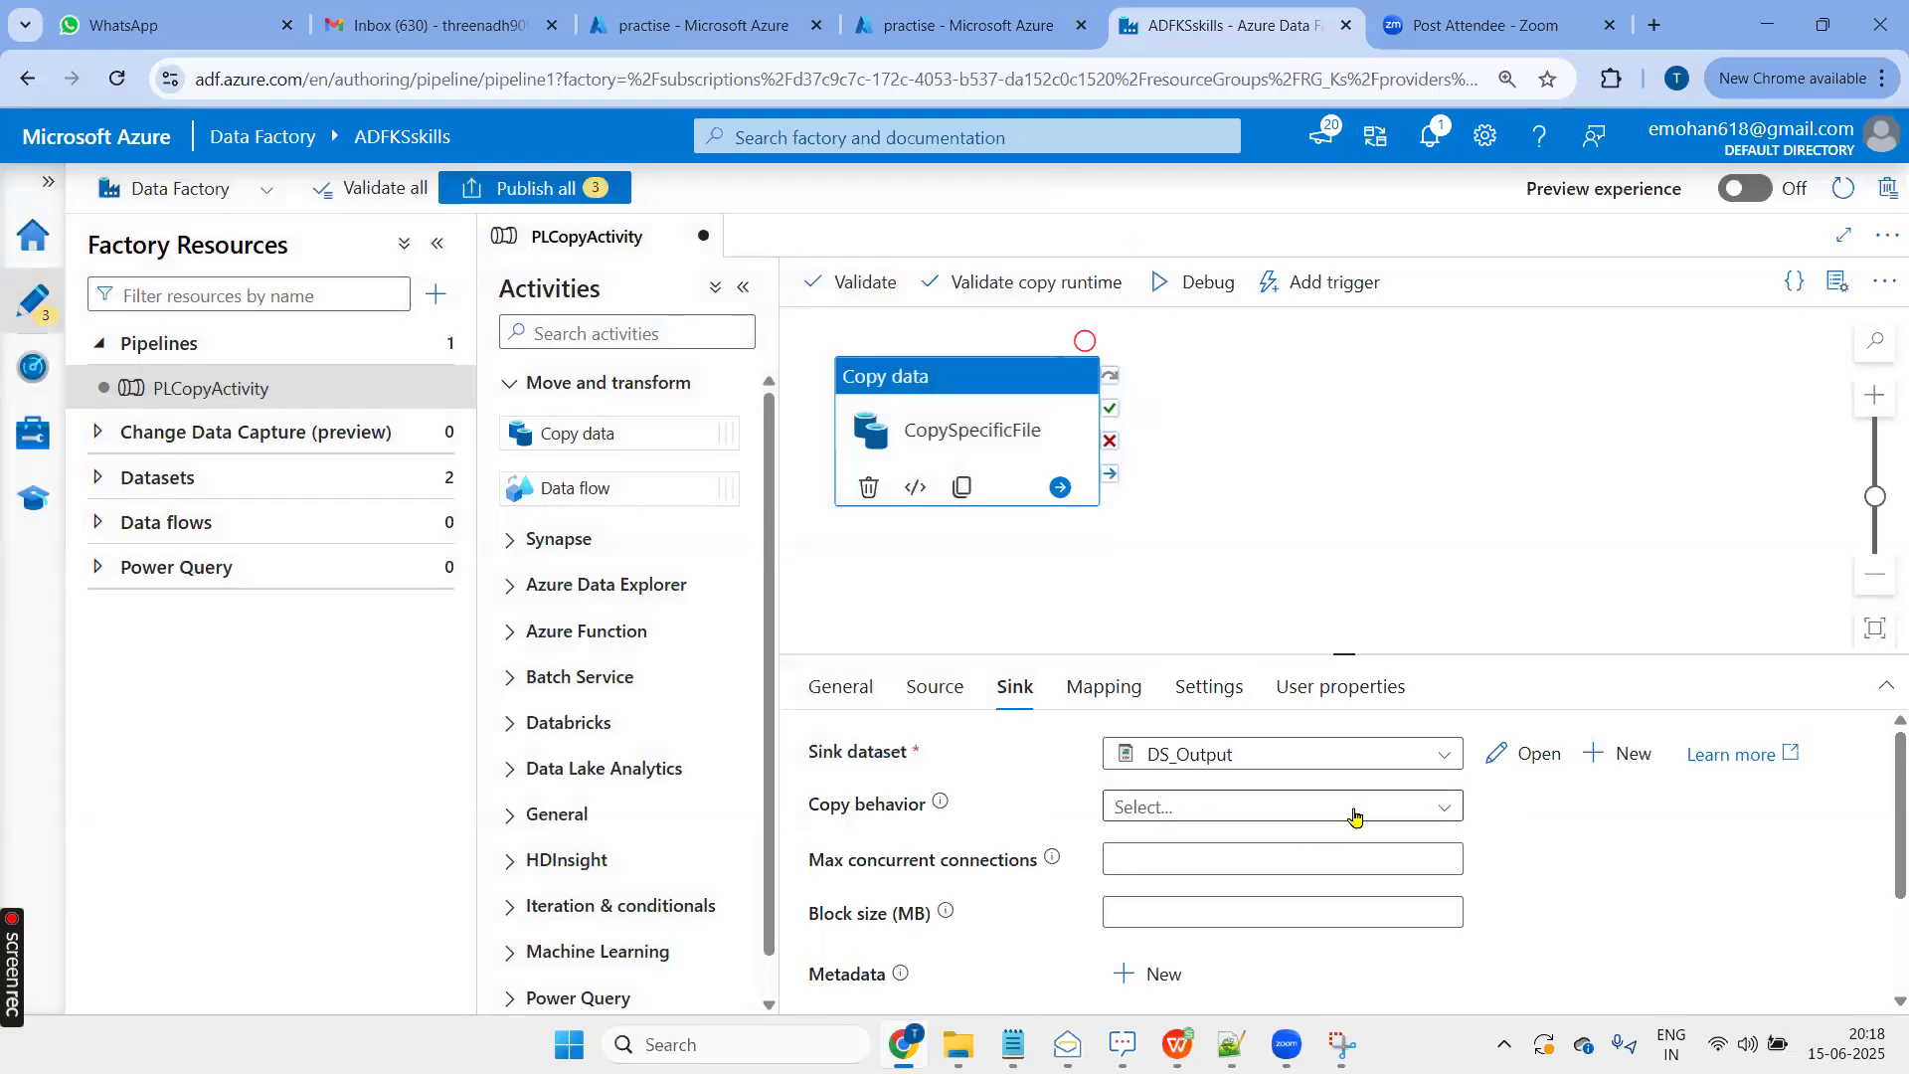
Leave the sink's copy behavior unselected and validate the PLCopyActivity pipeline
click(1354, 816)
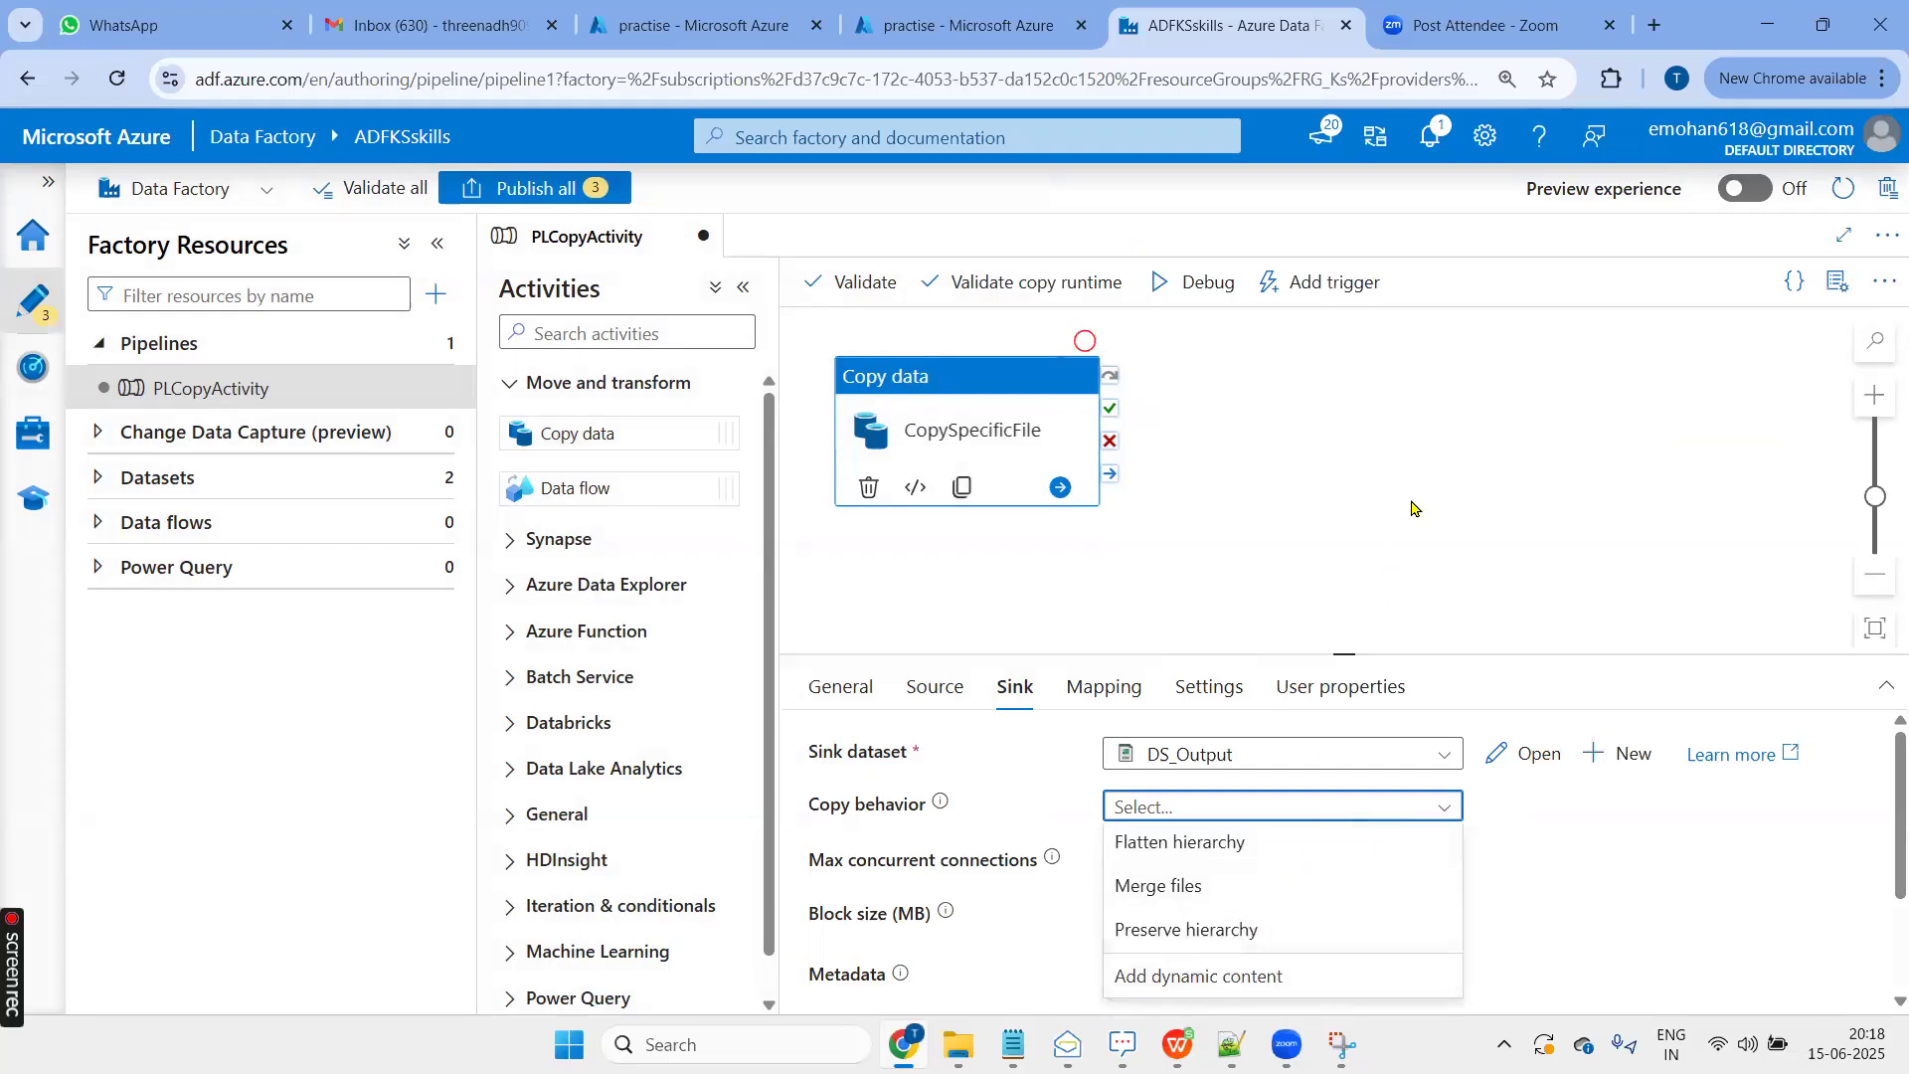
click(1362, 558)
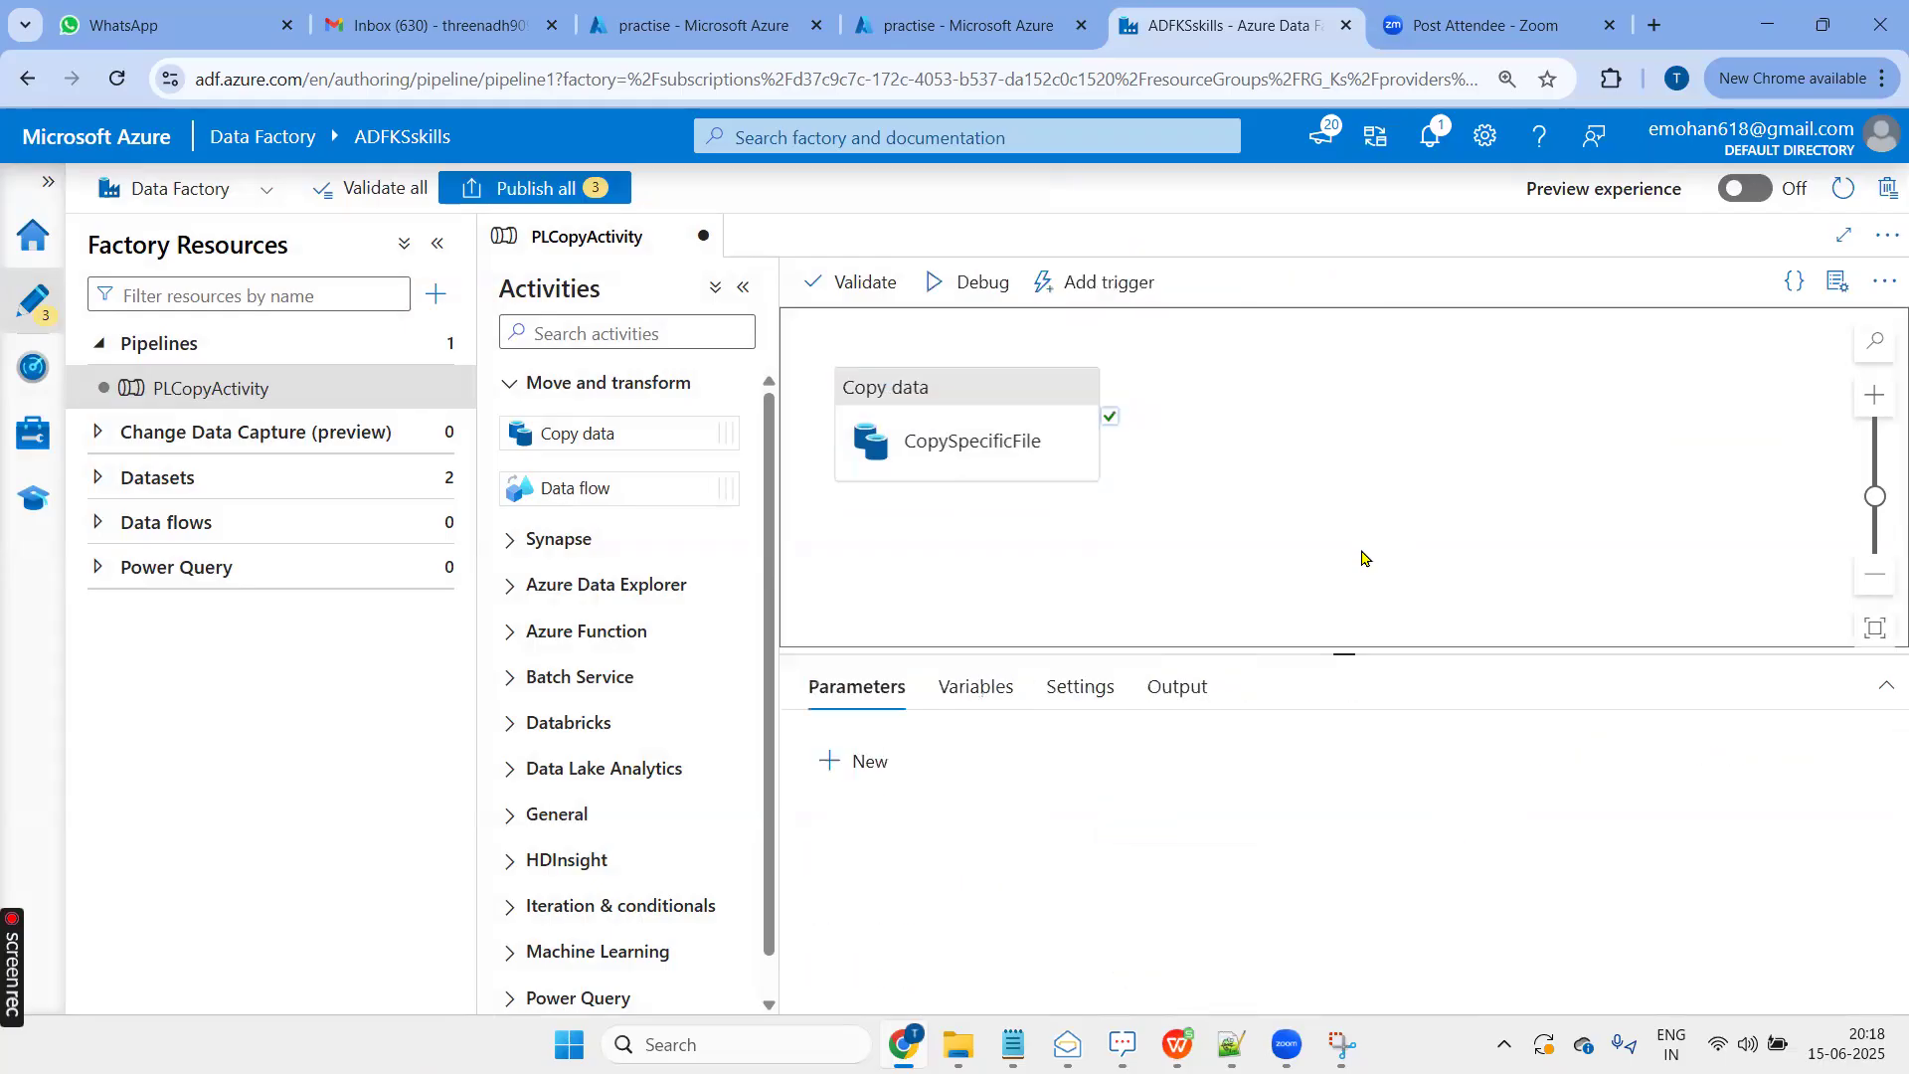
click(855, 331)
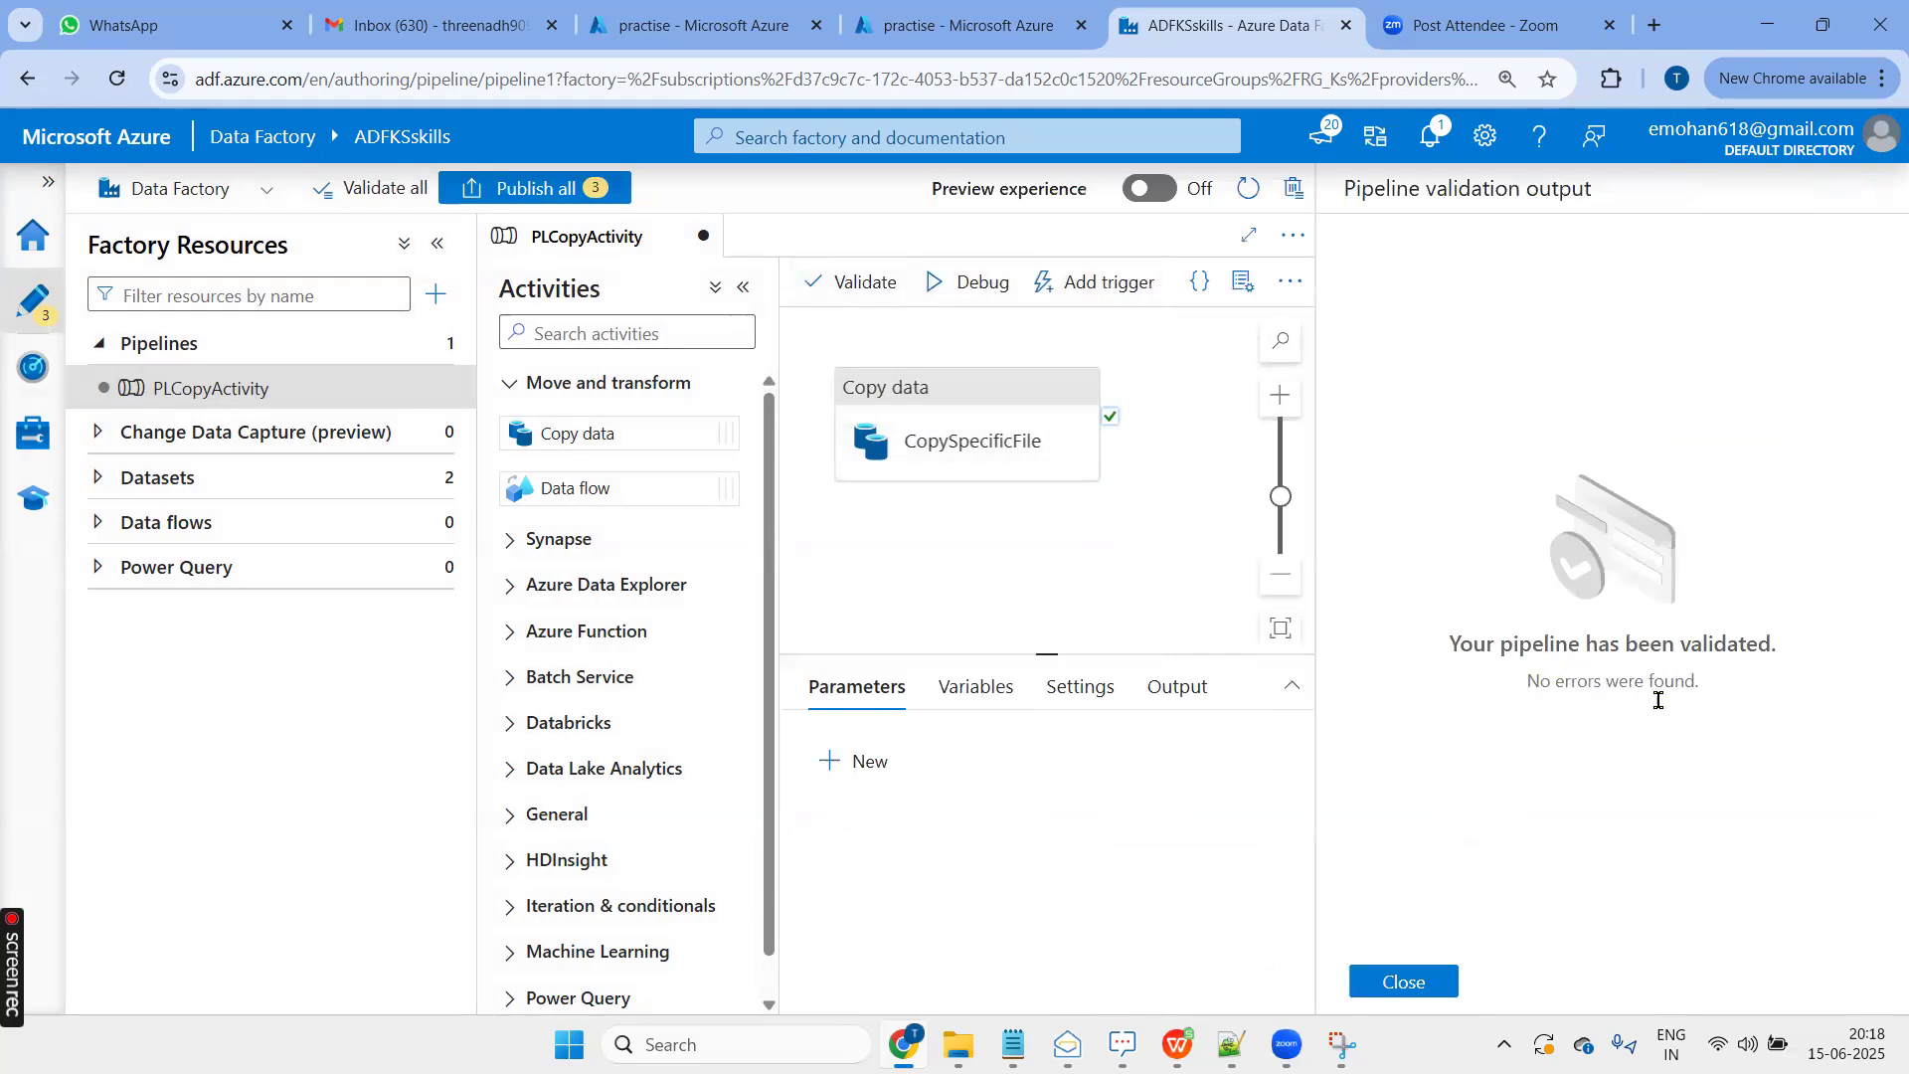
click(1442, 984)
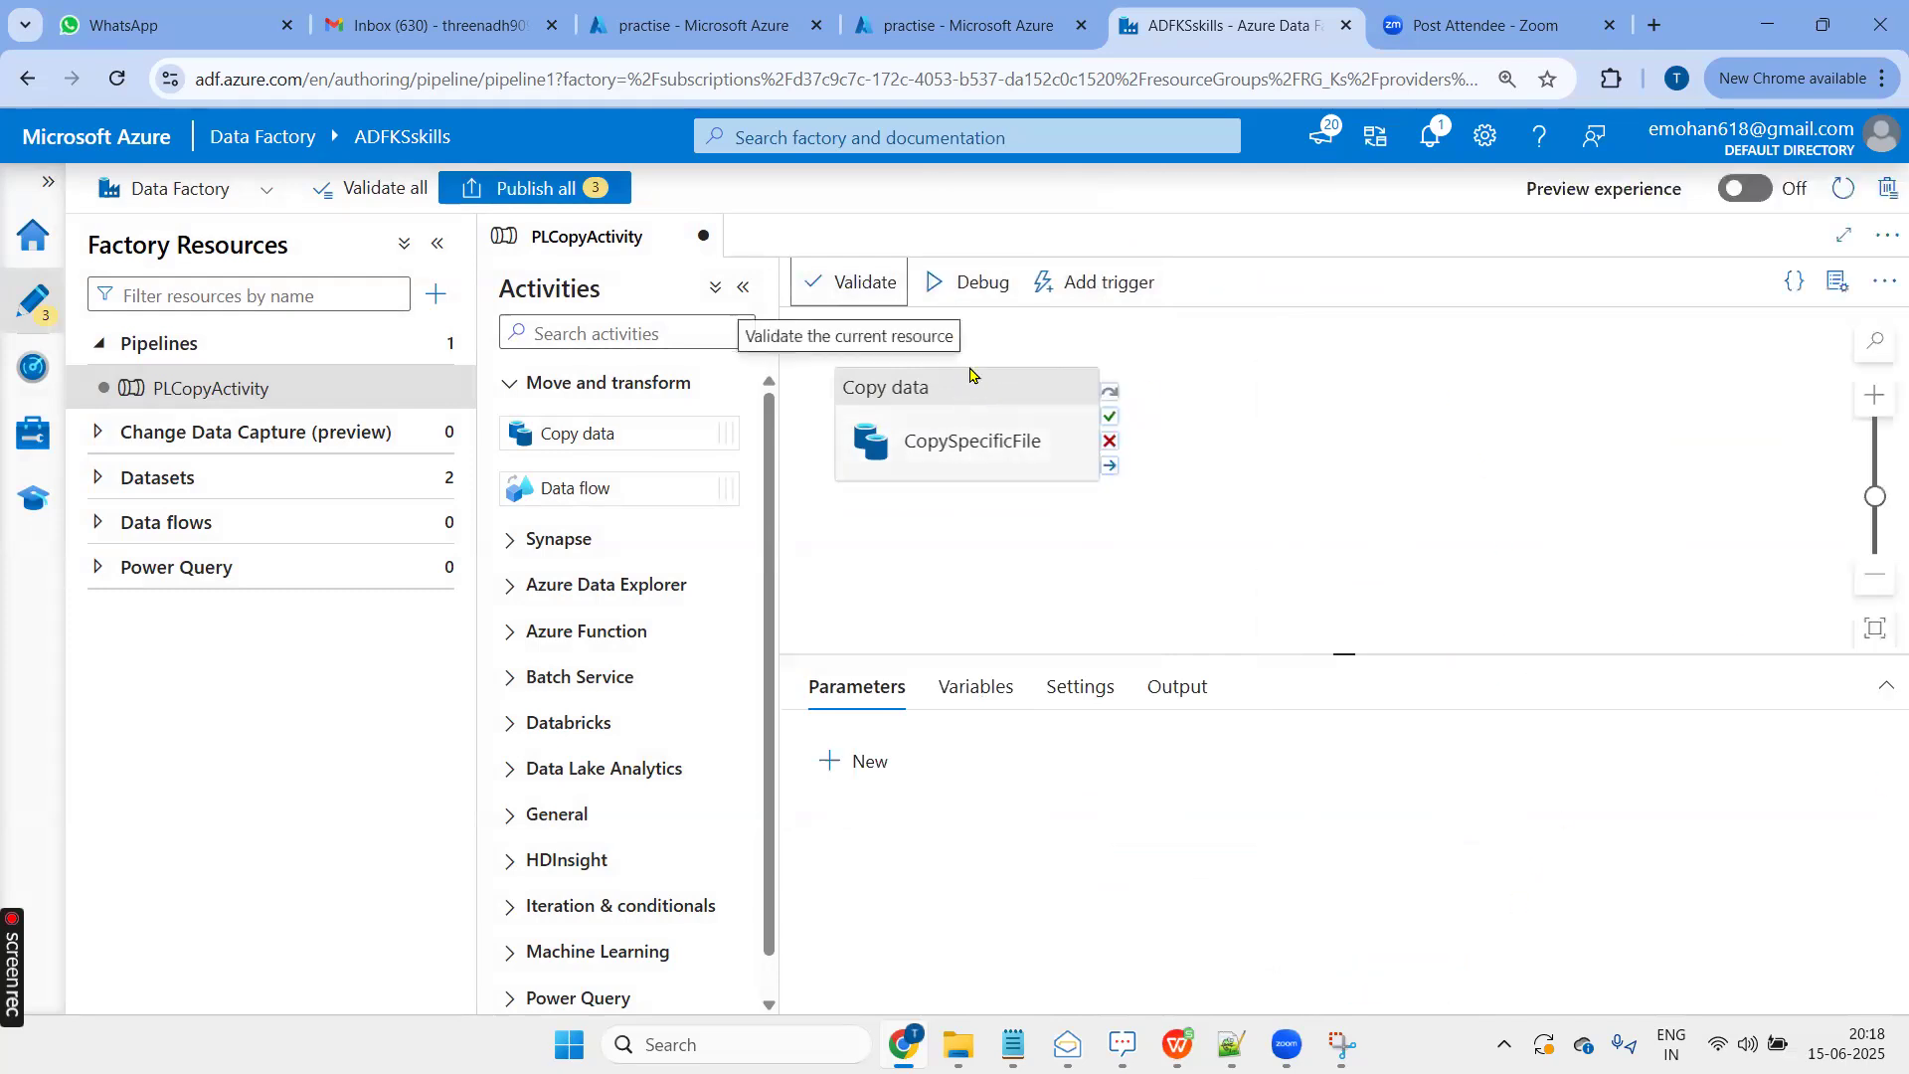
Run the pipeline in debug mode and enlarge the run output area to monitor the activity's status
click(969, 282)
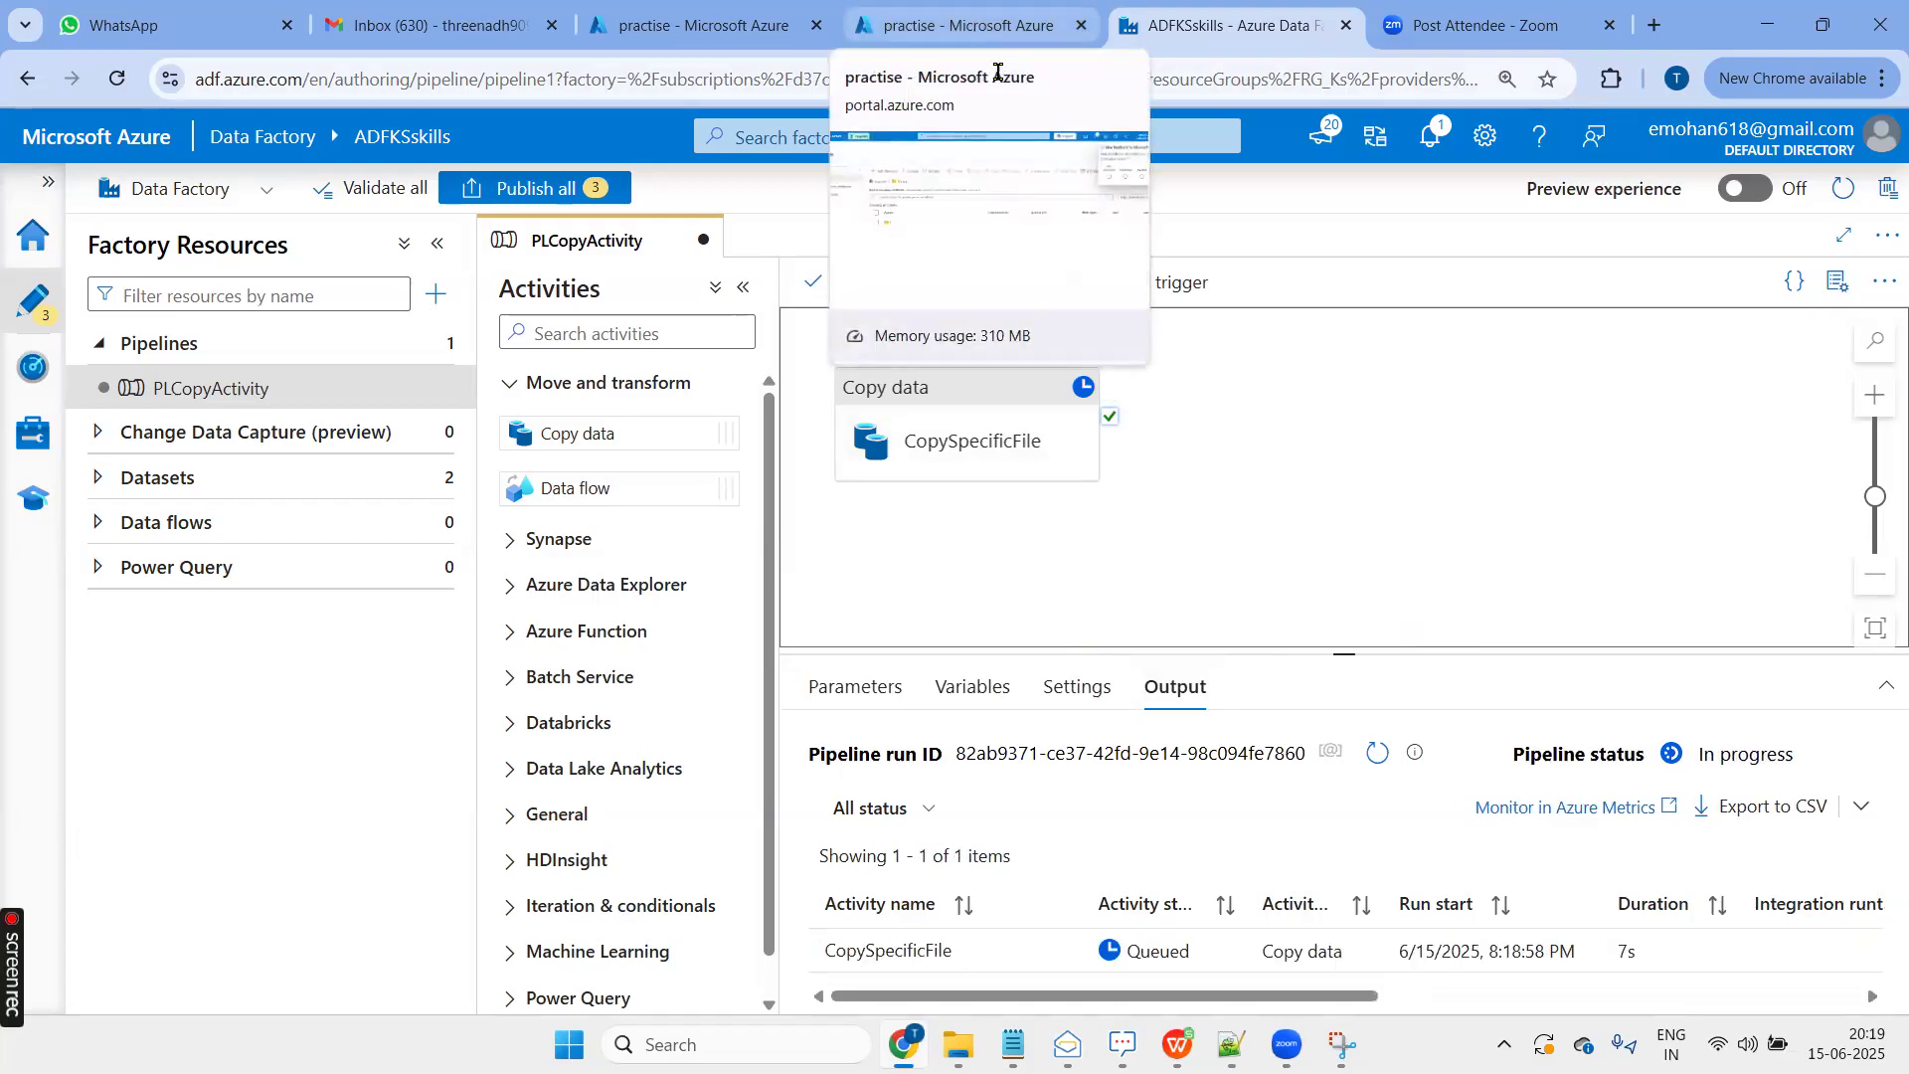
drag(1325, 648, 1344, 546)
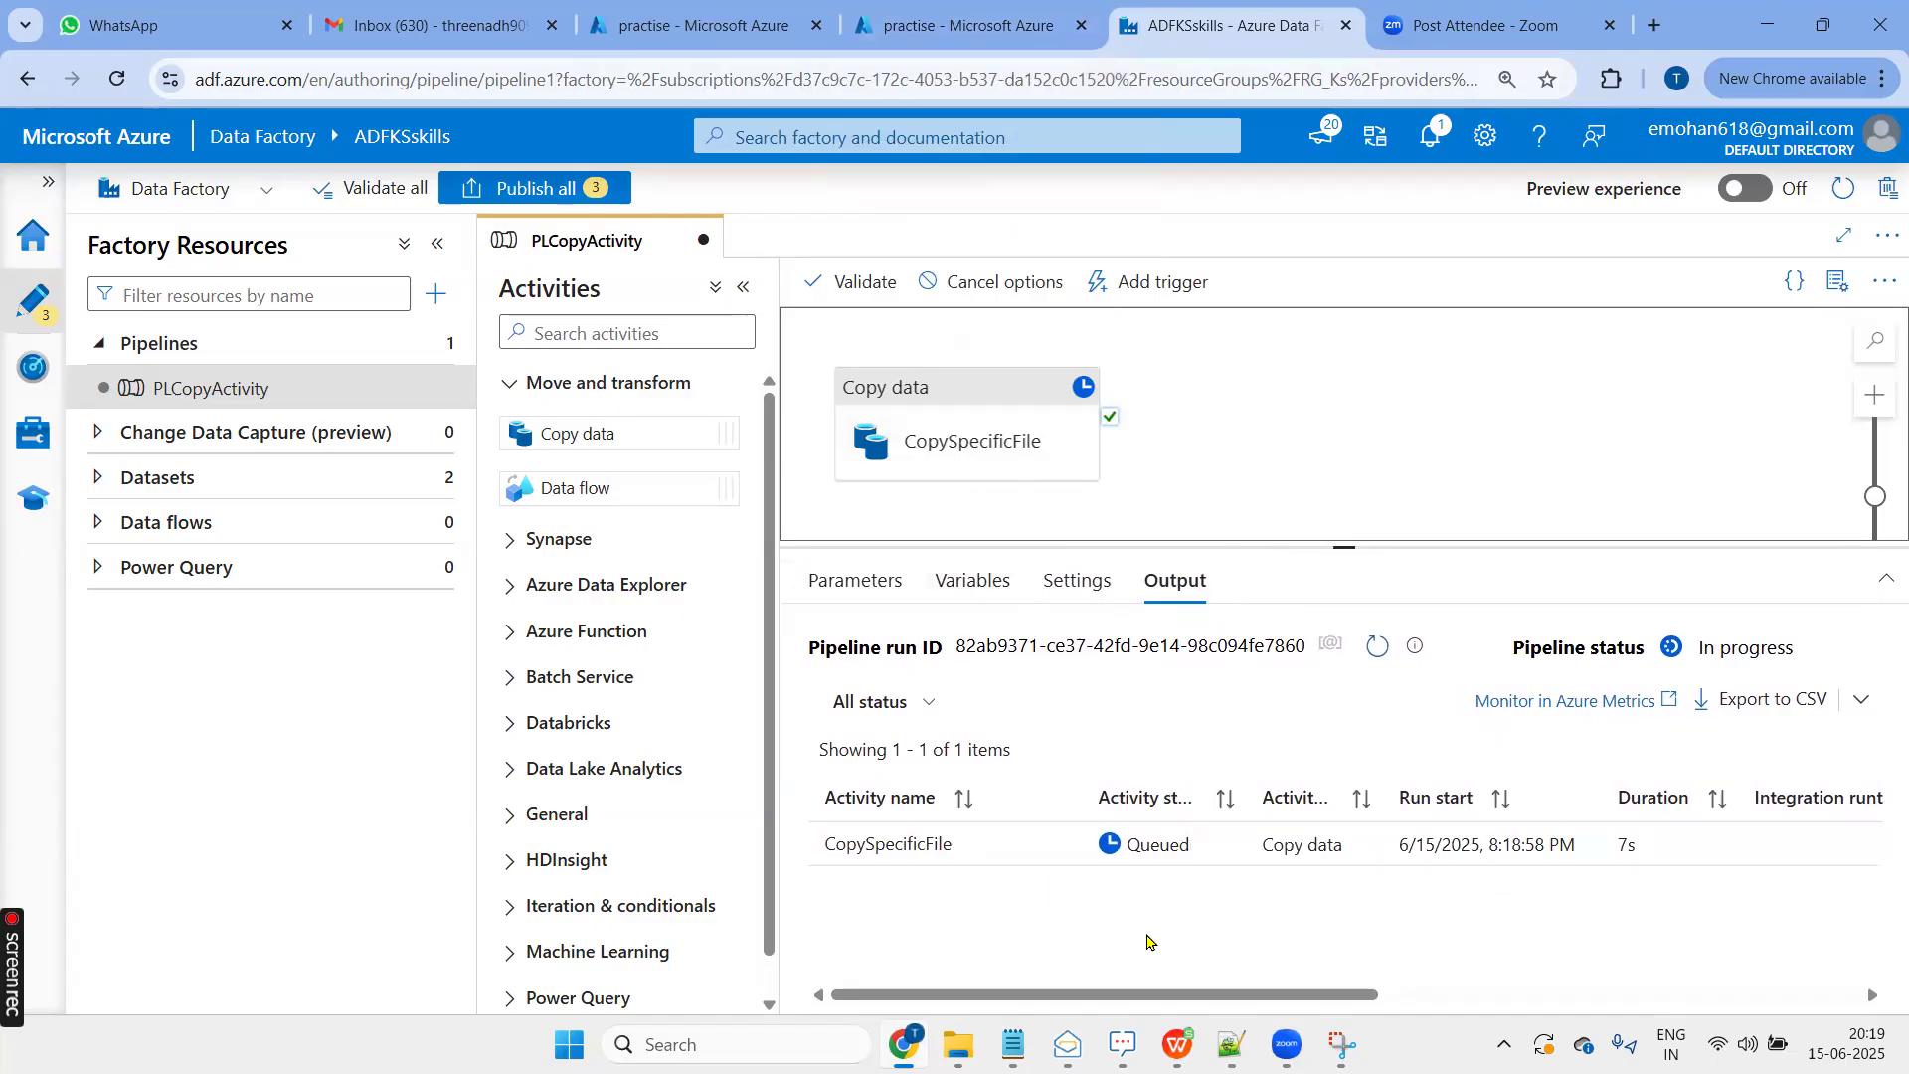
mouse_move(1160, 882)
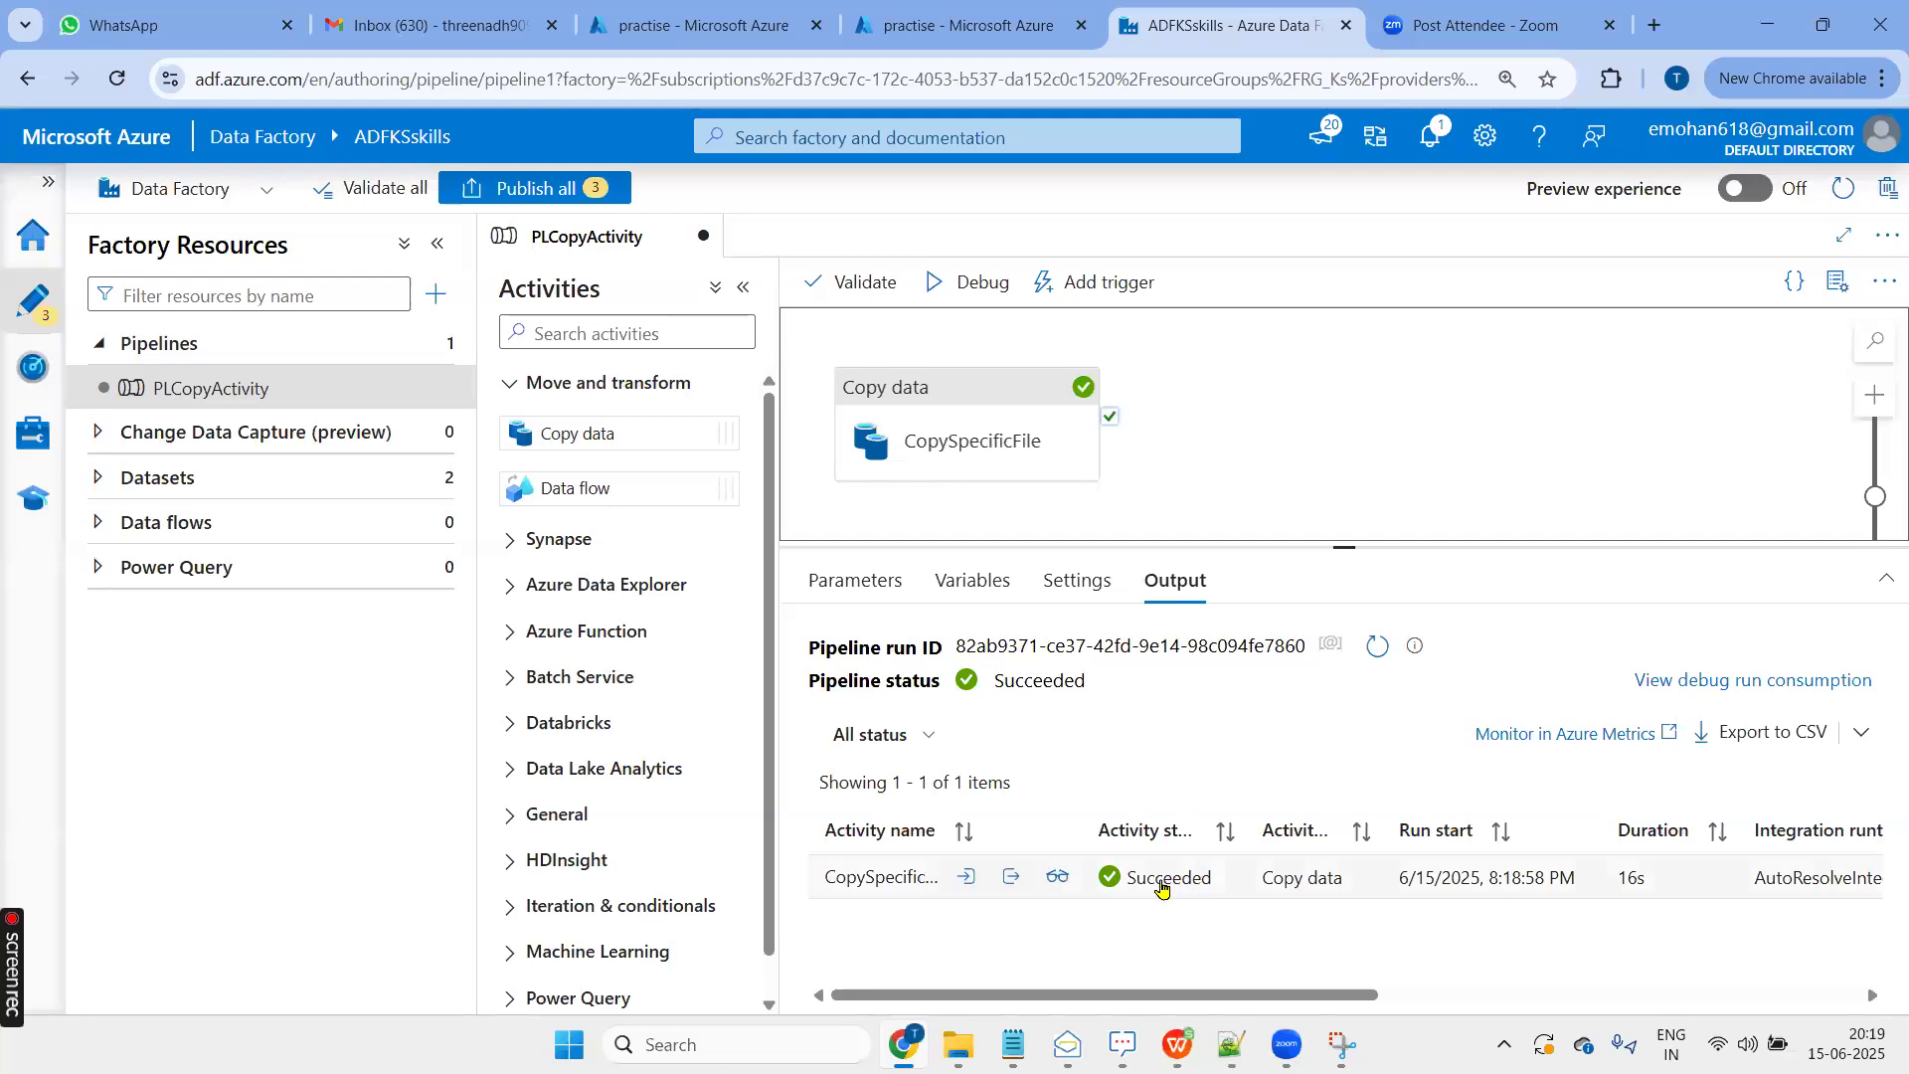
Examine the input JSON, output JSON and copy details of the CopySpecificFile activity run
click(969, 884)
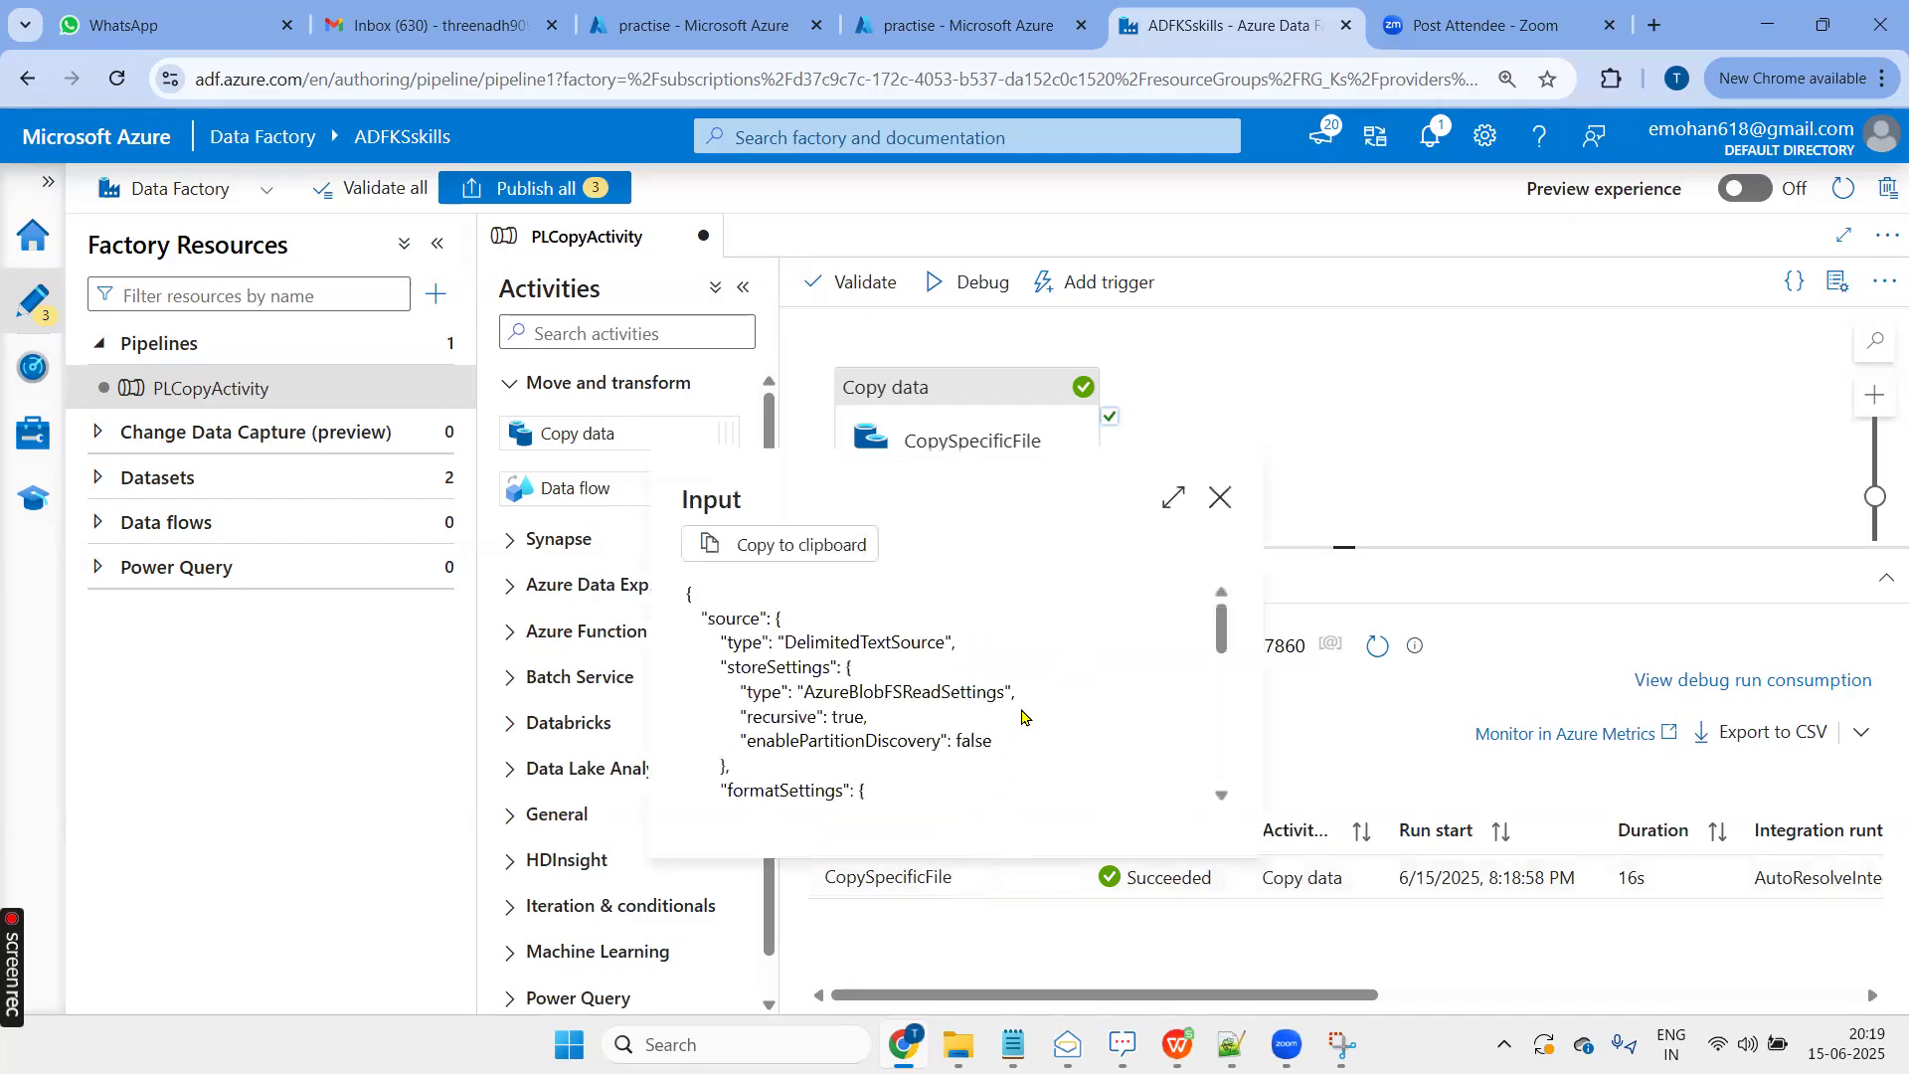
scroll(1123, 638, down, 3)
scroll(1123, 638, down, 2)
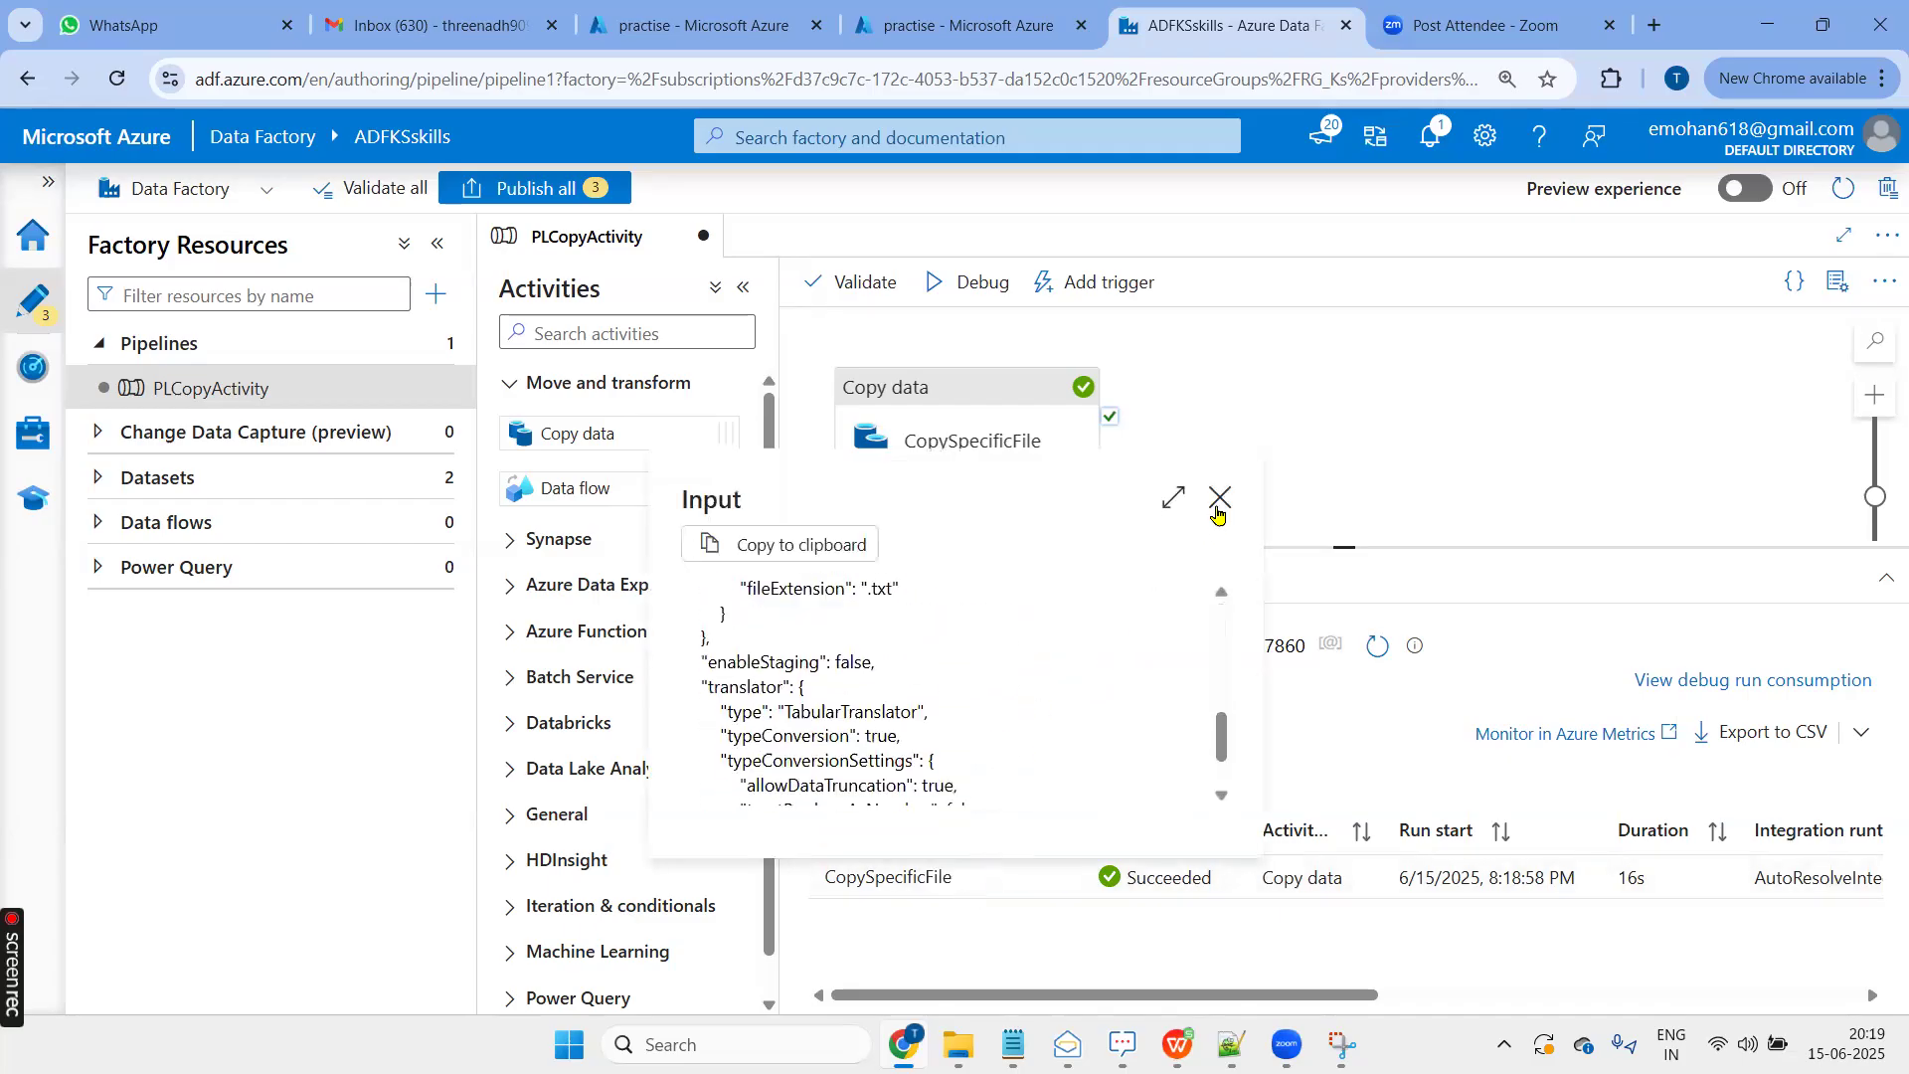
click(1220, 497)
click(1009, 883)
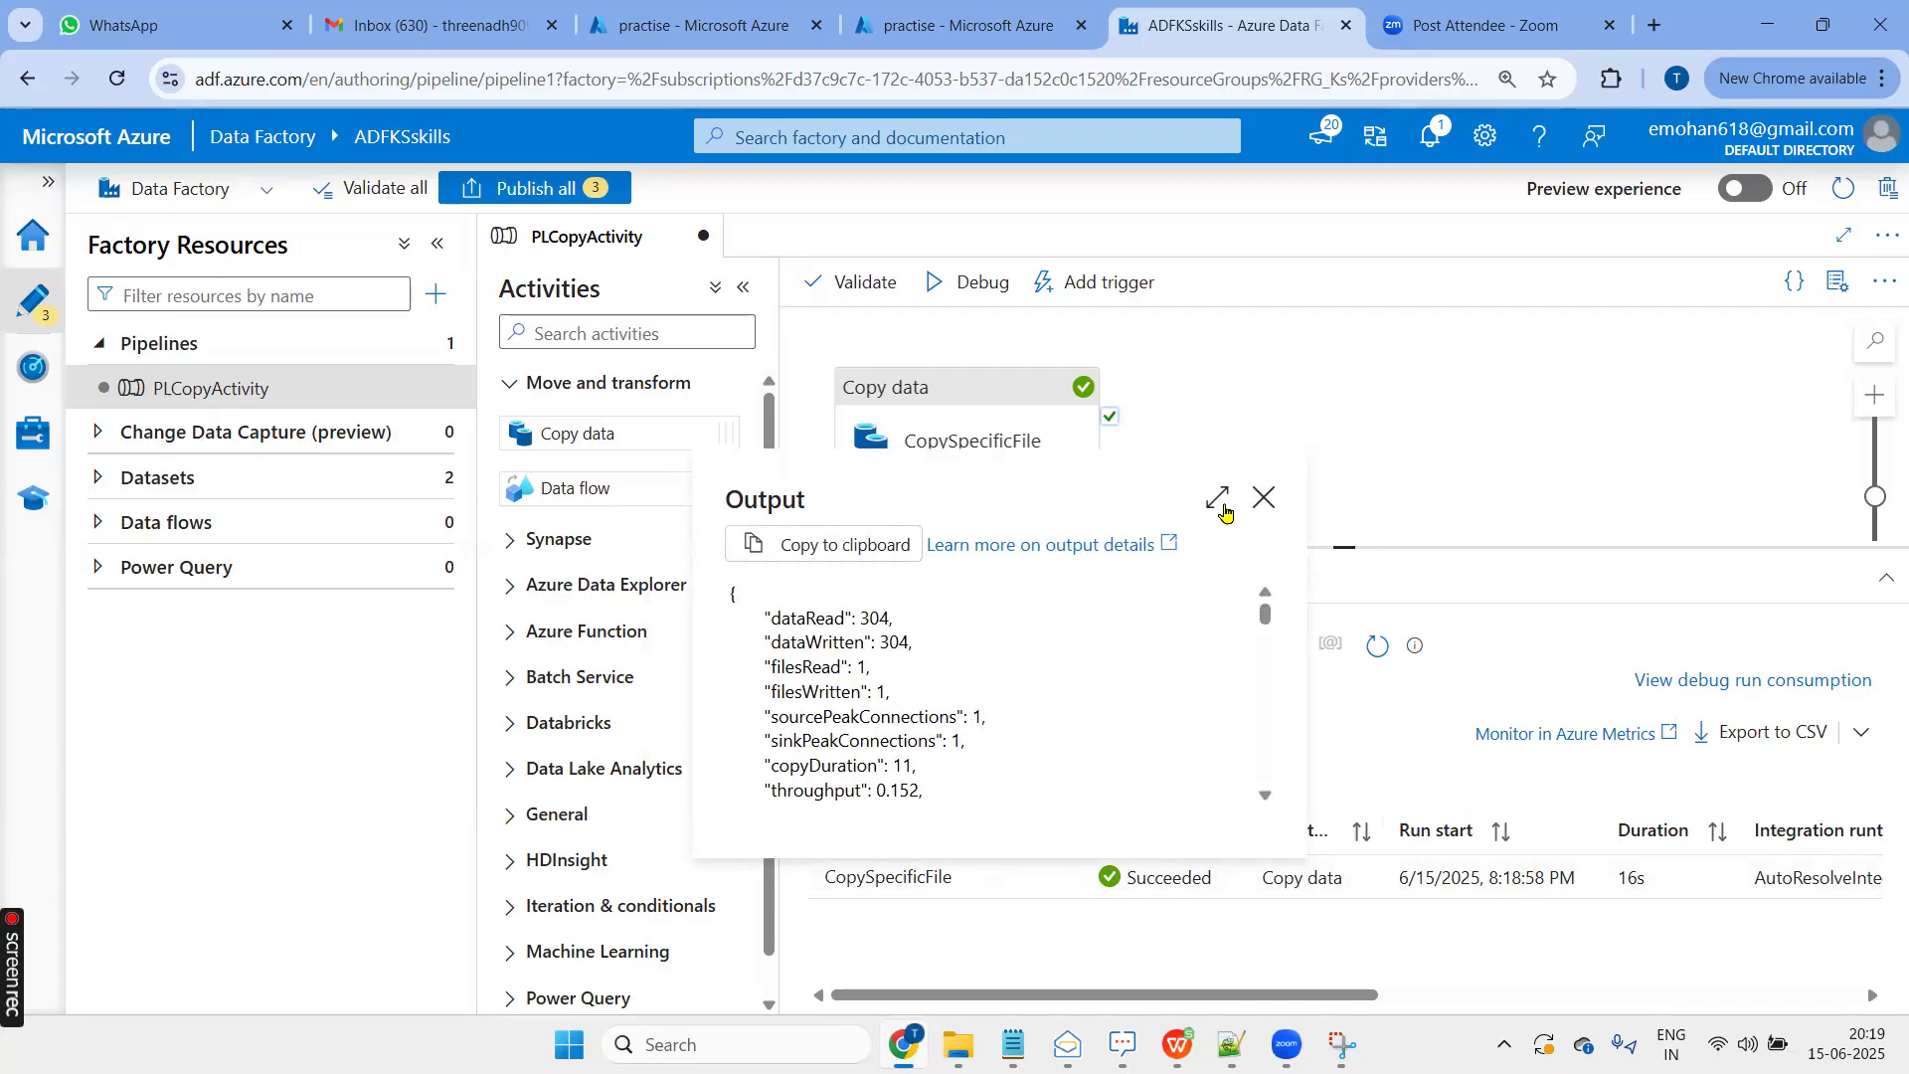
click(1264, 497)
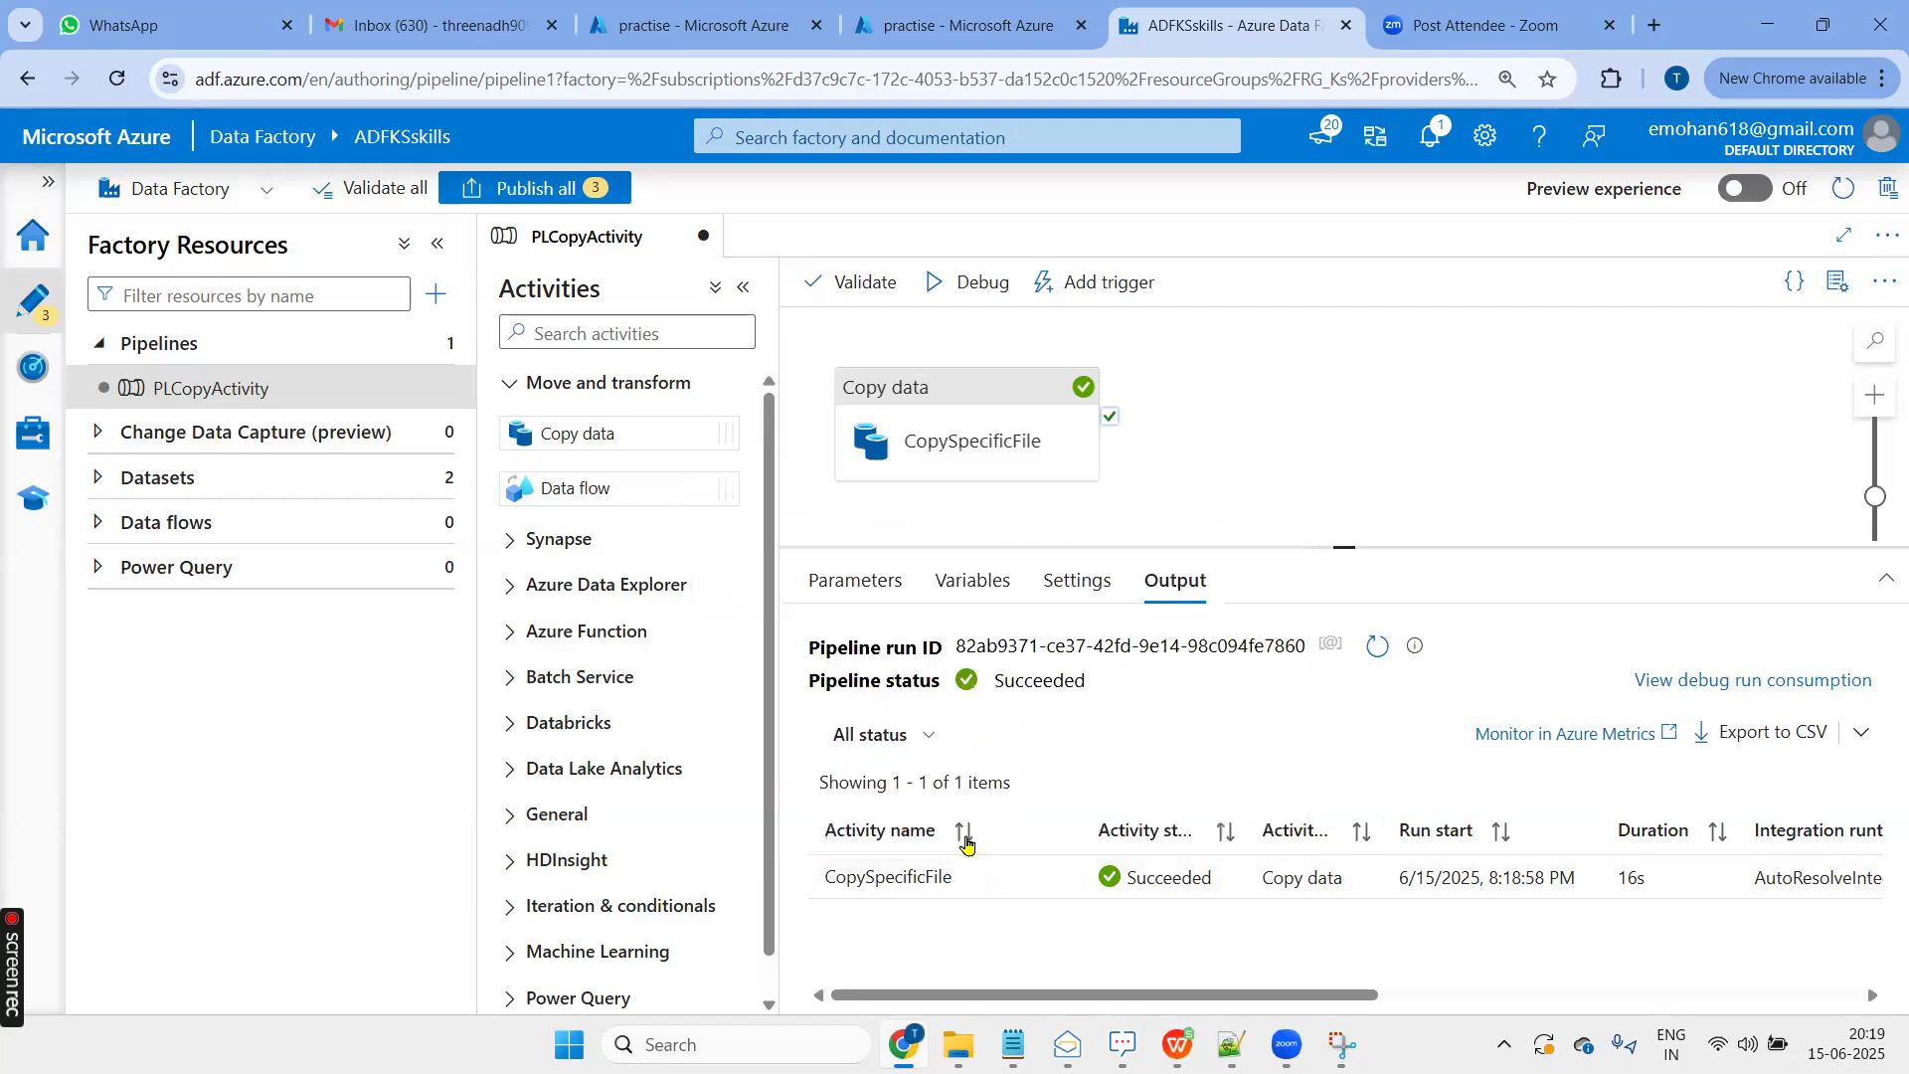
click(898, 879)
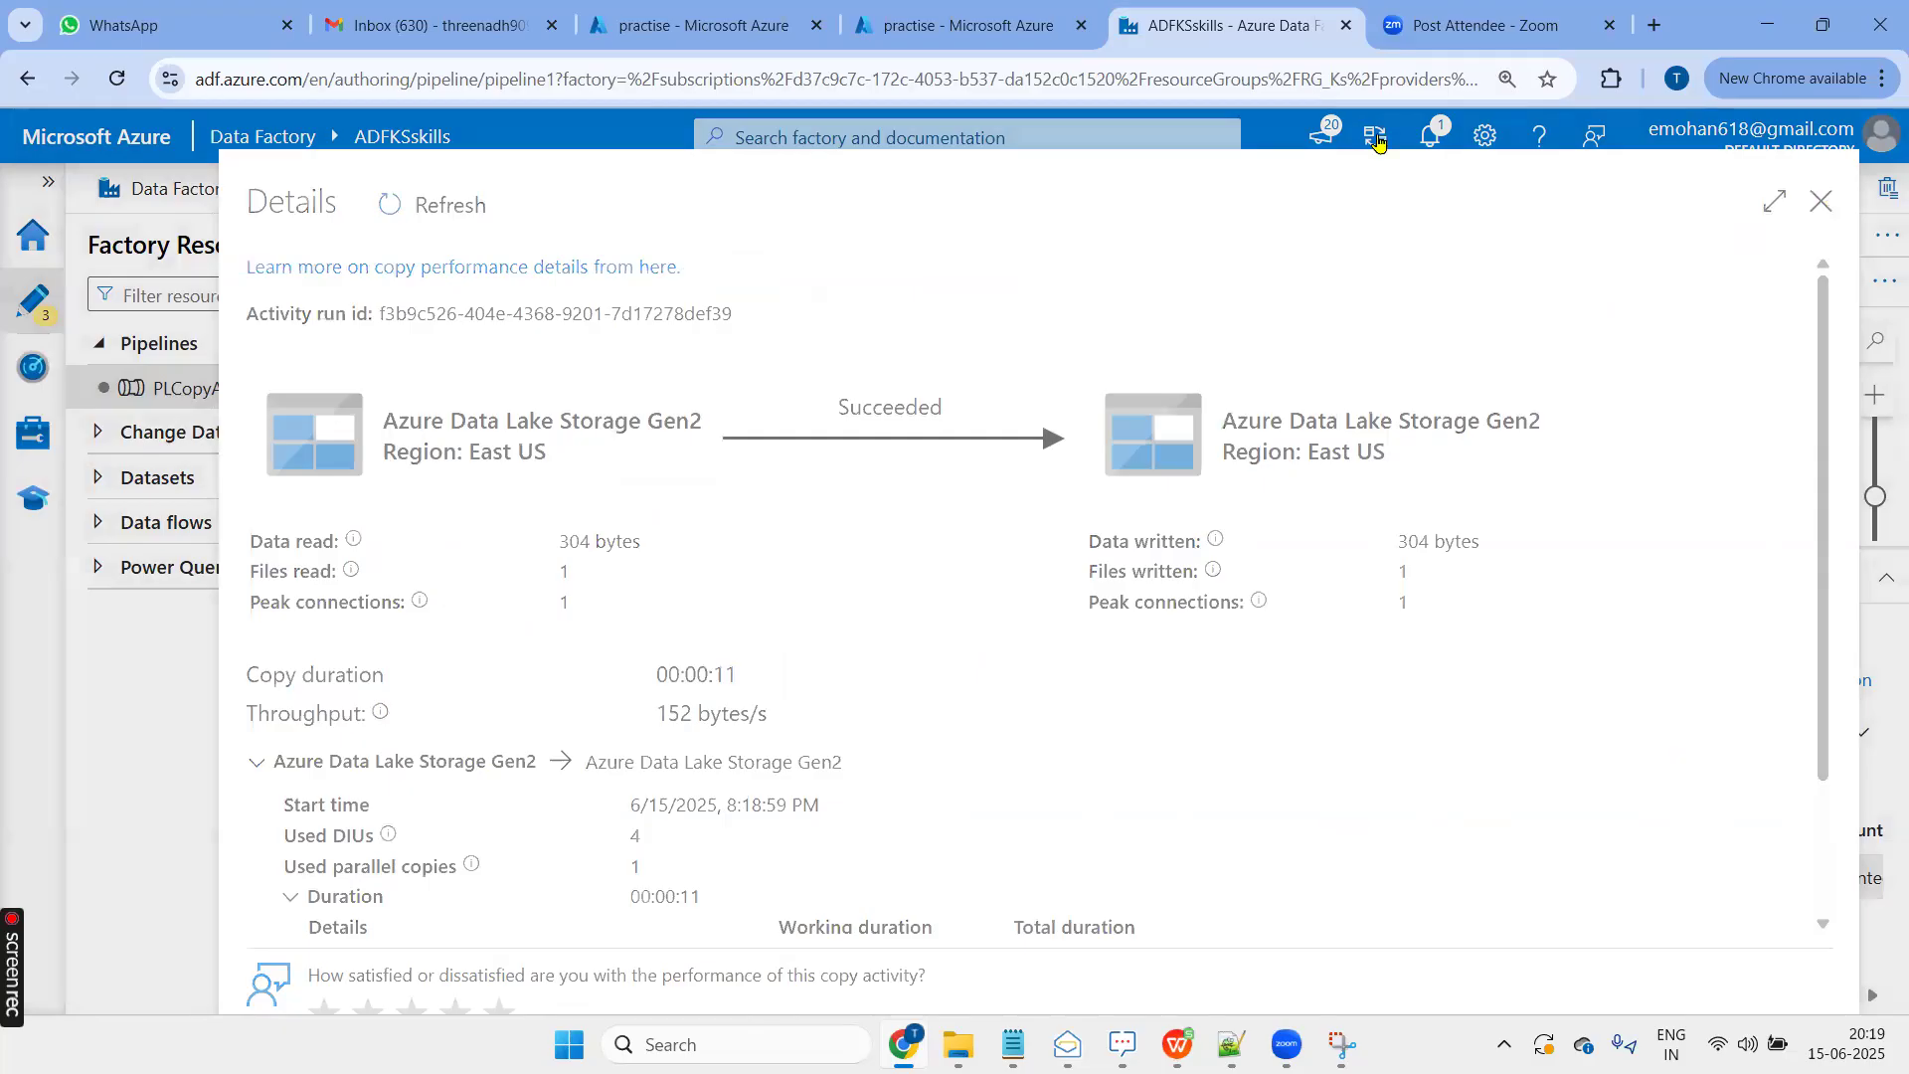
click(1825, 204)
Refresh the practise container's Output folder in the Azure portal to check for the copied file, and return to the data factory
click(935, 27)
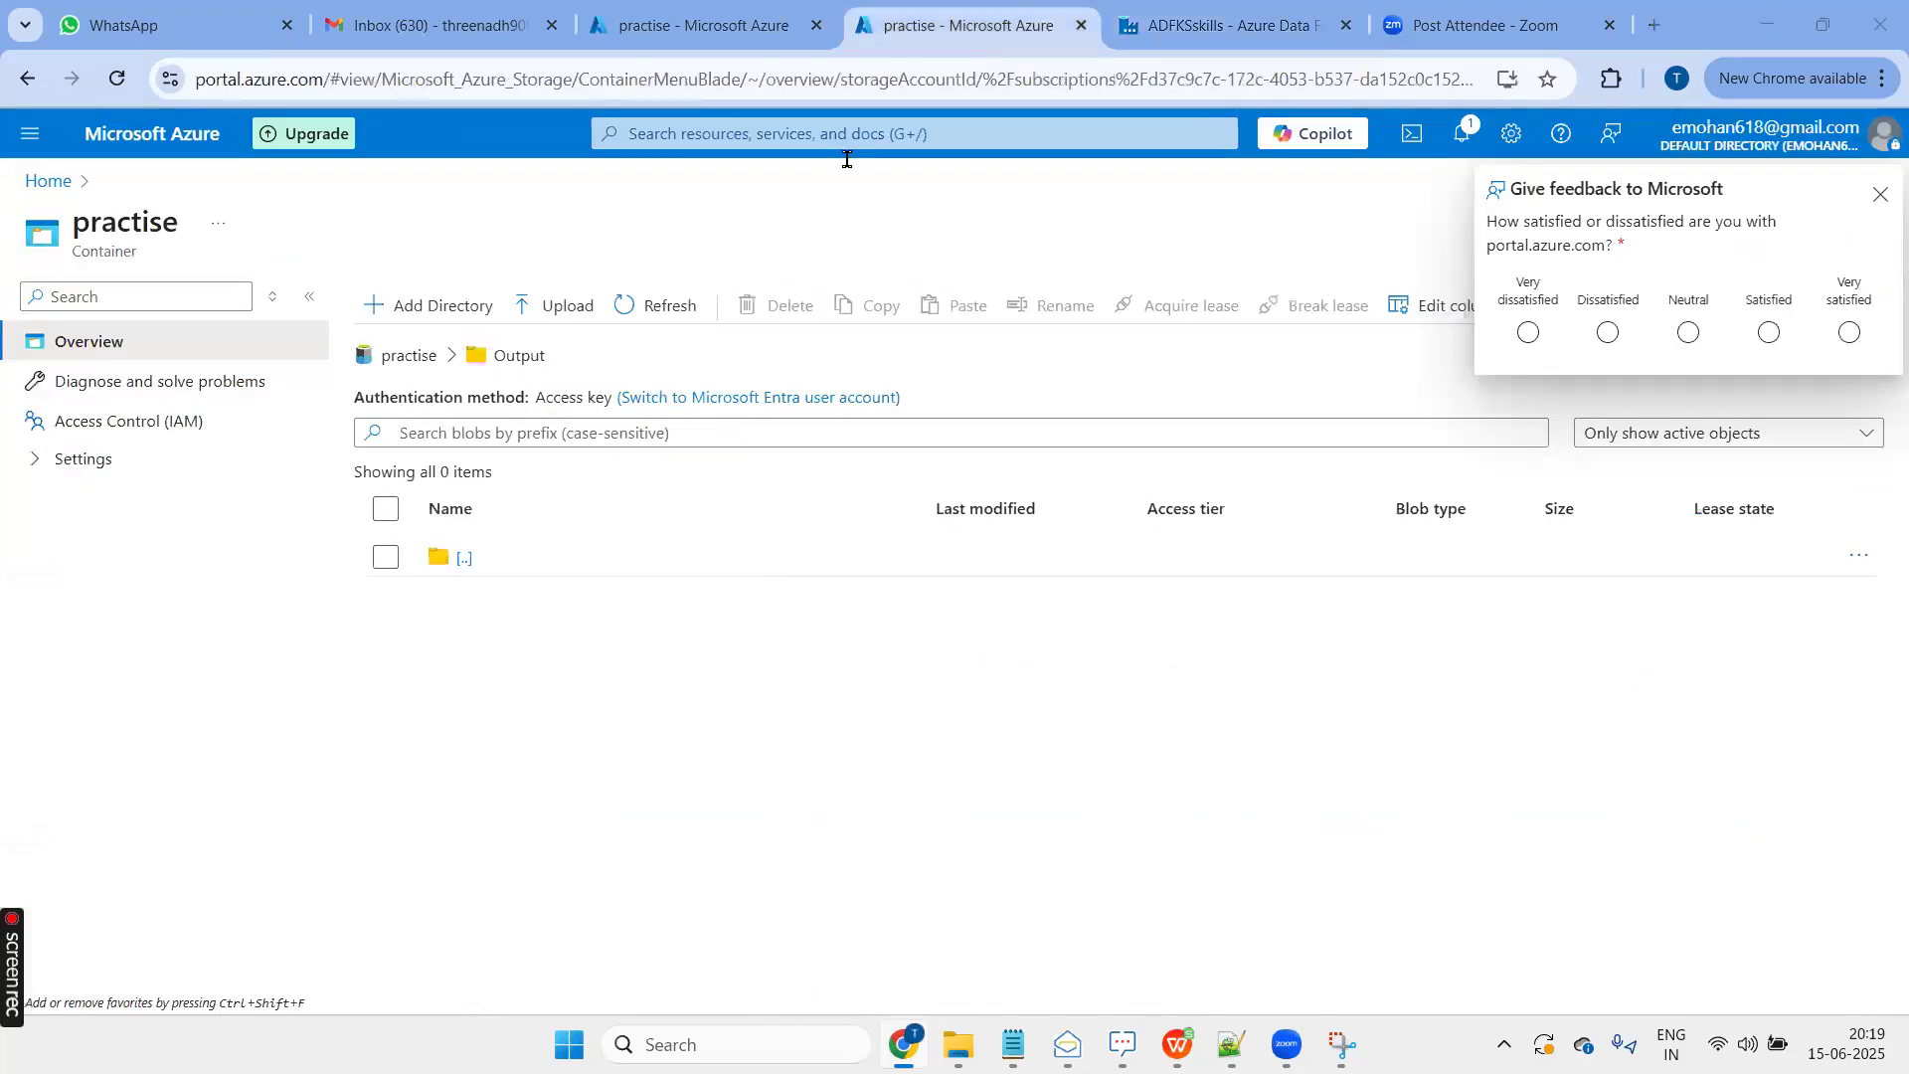
click(668, 308)
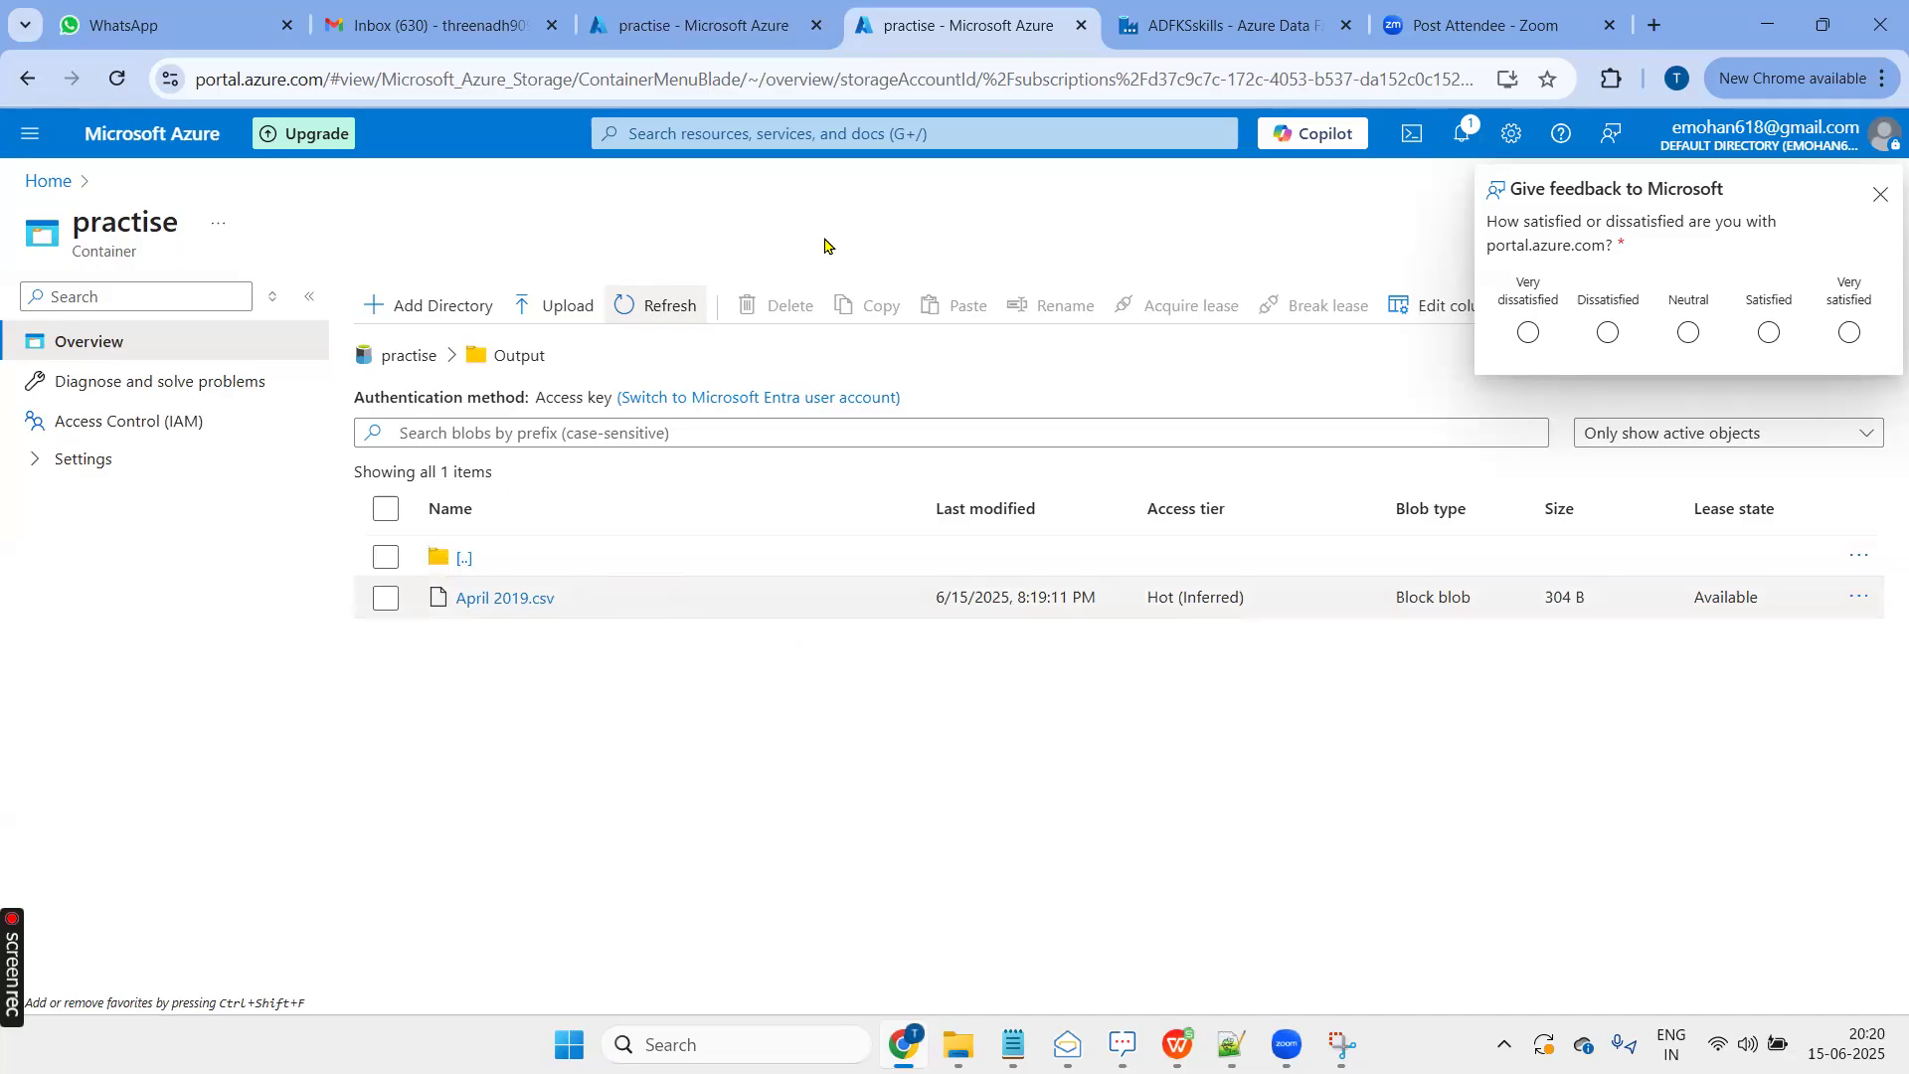
click(1241, 33)
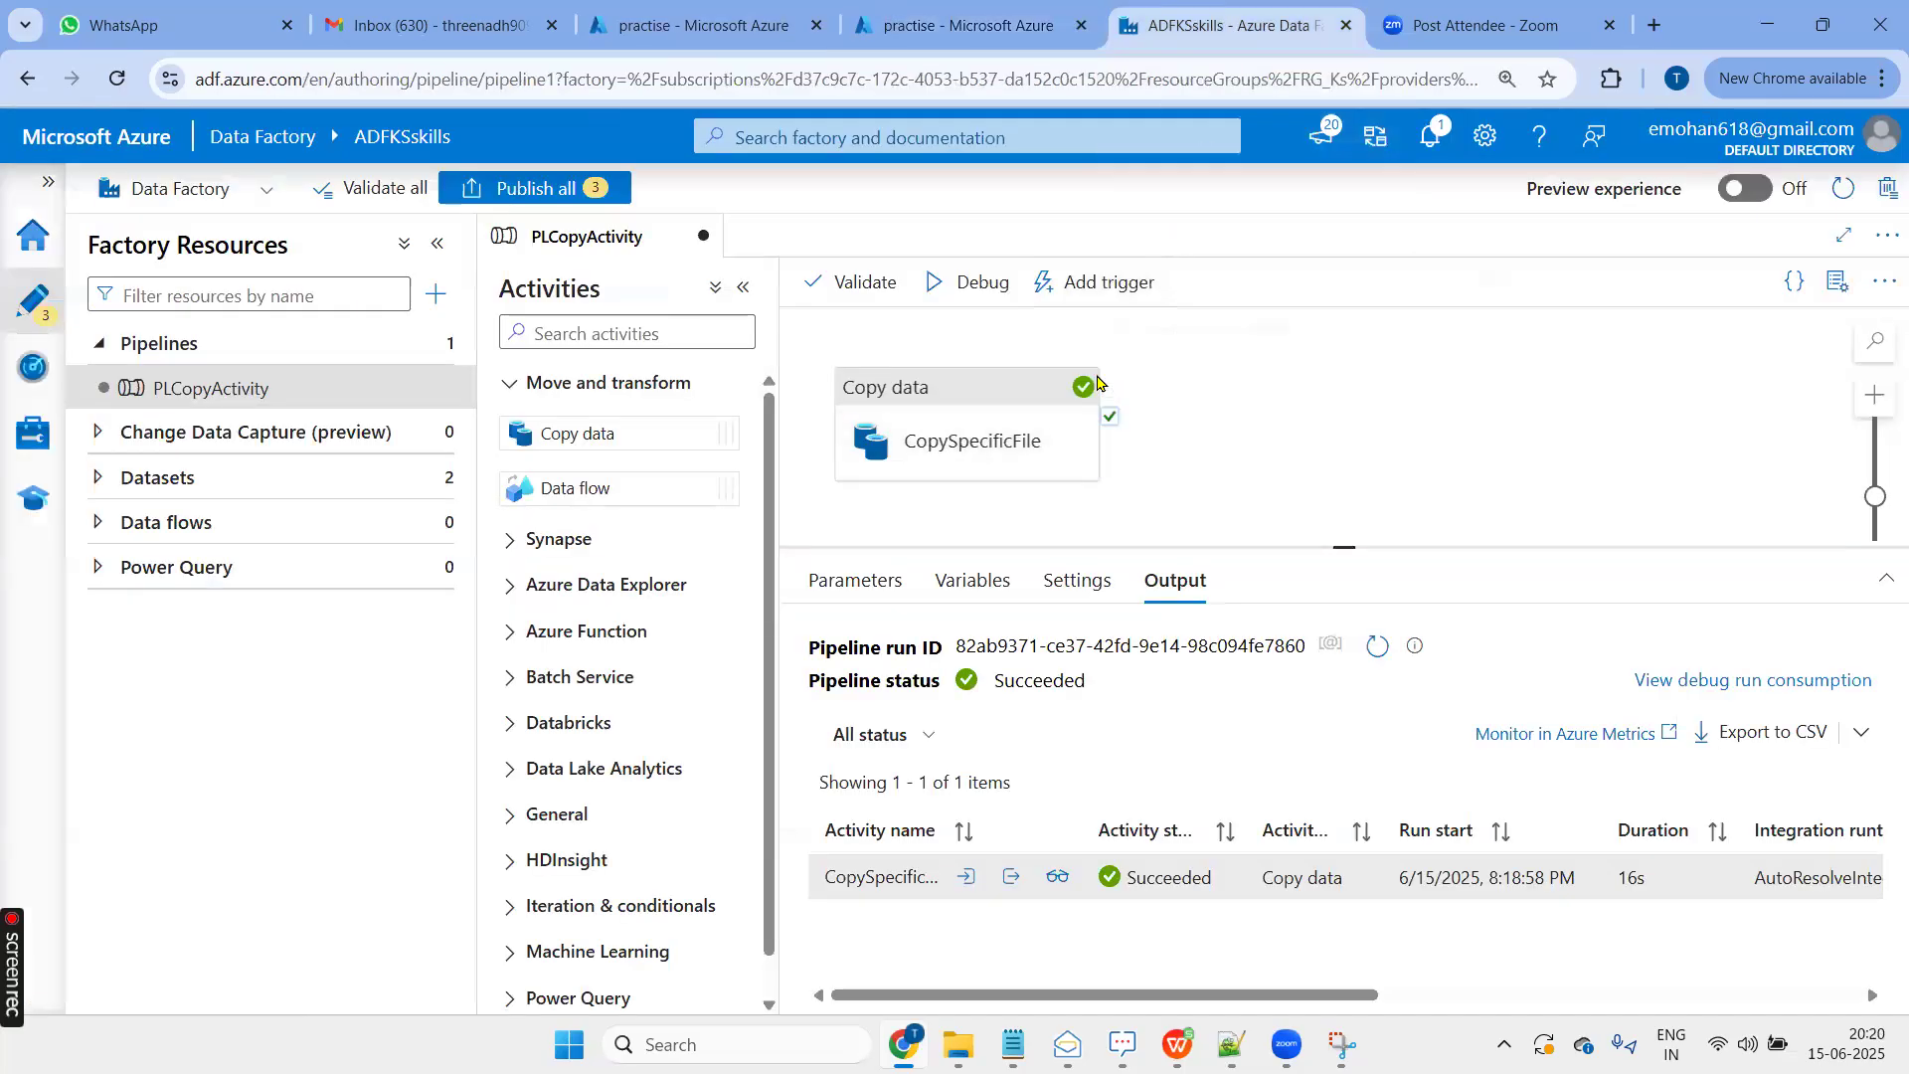
Switch the CopySpecificFile source to a wildcard file path with the file name pattern Aptil*.Csv
click(947, 399)
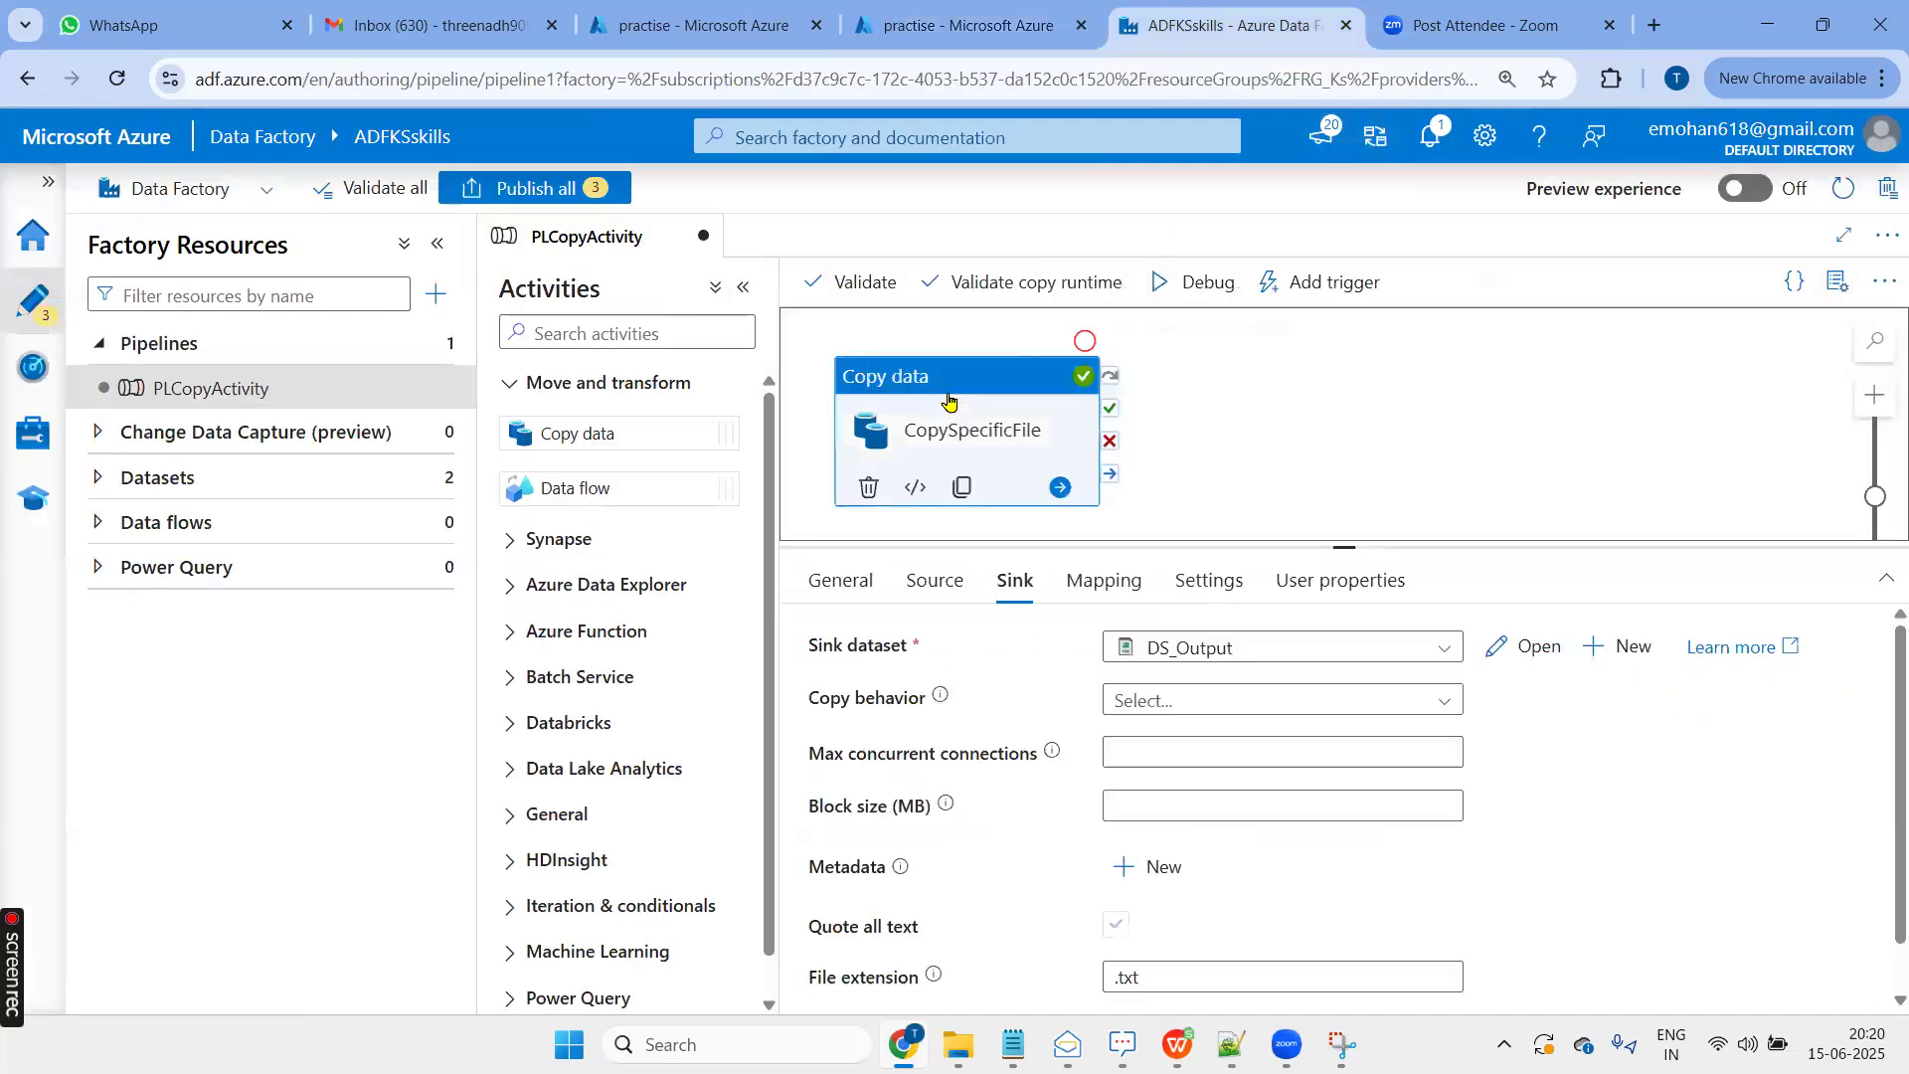
click(919, 588)
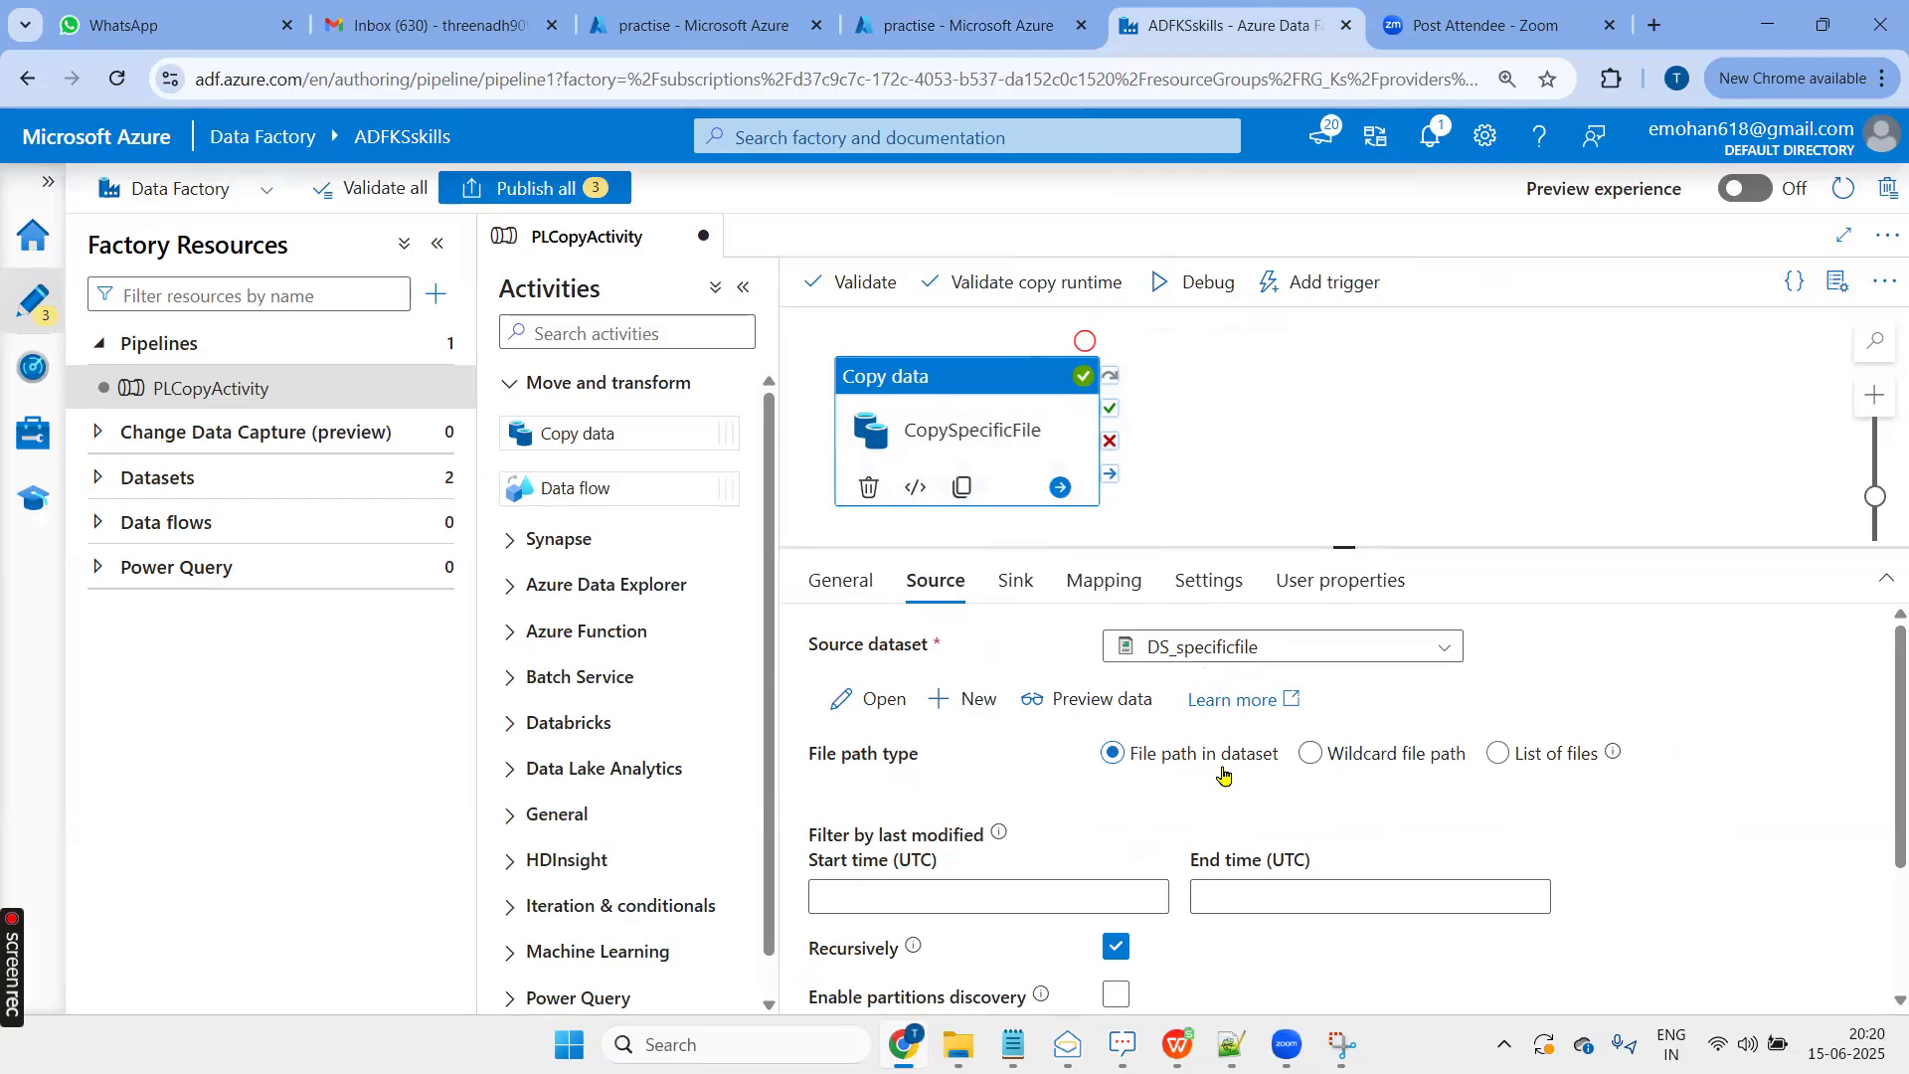
click(1337, 758)
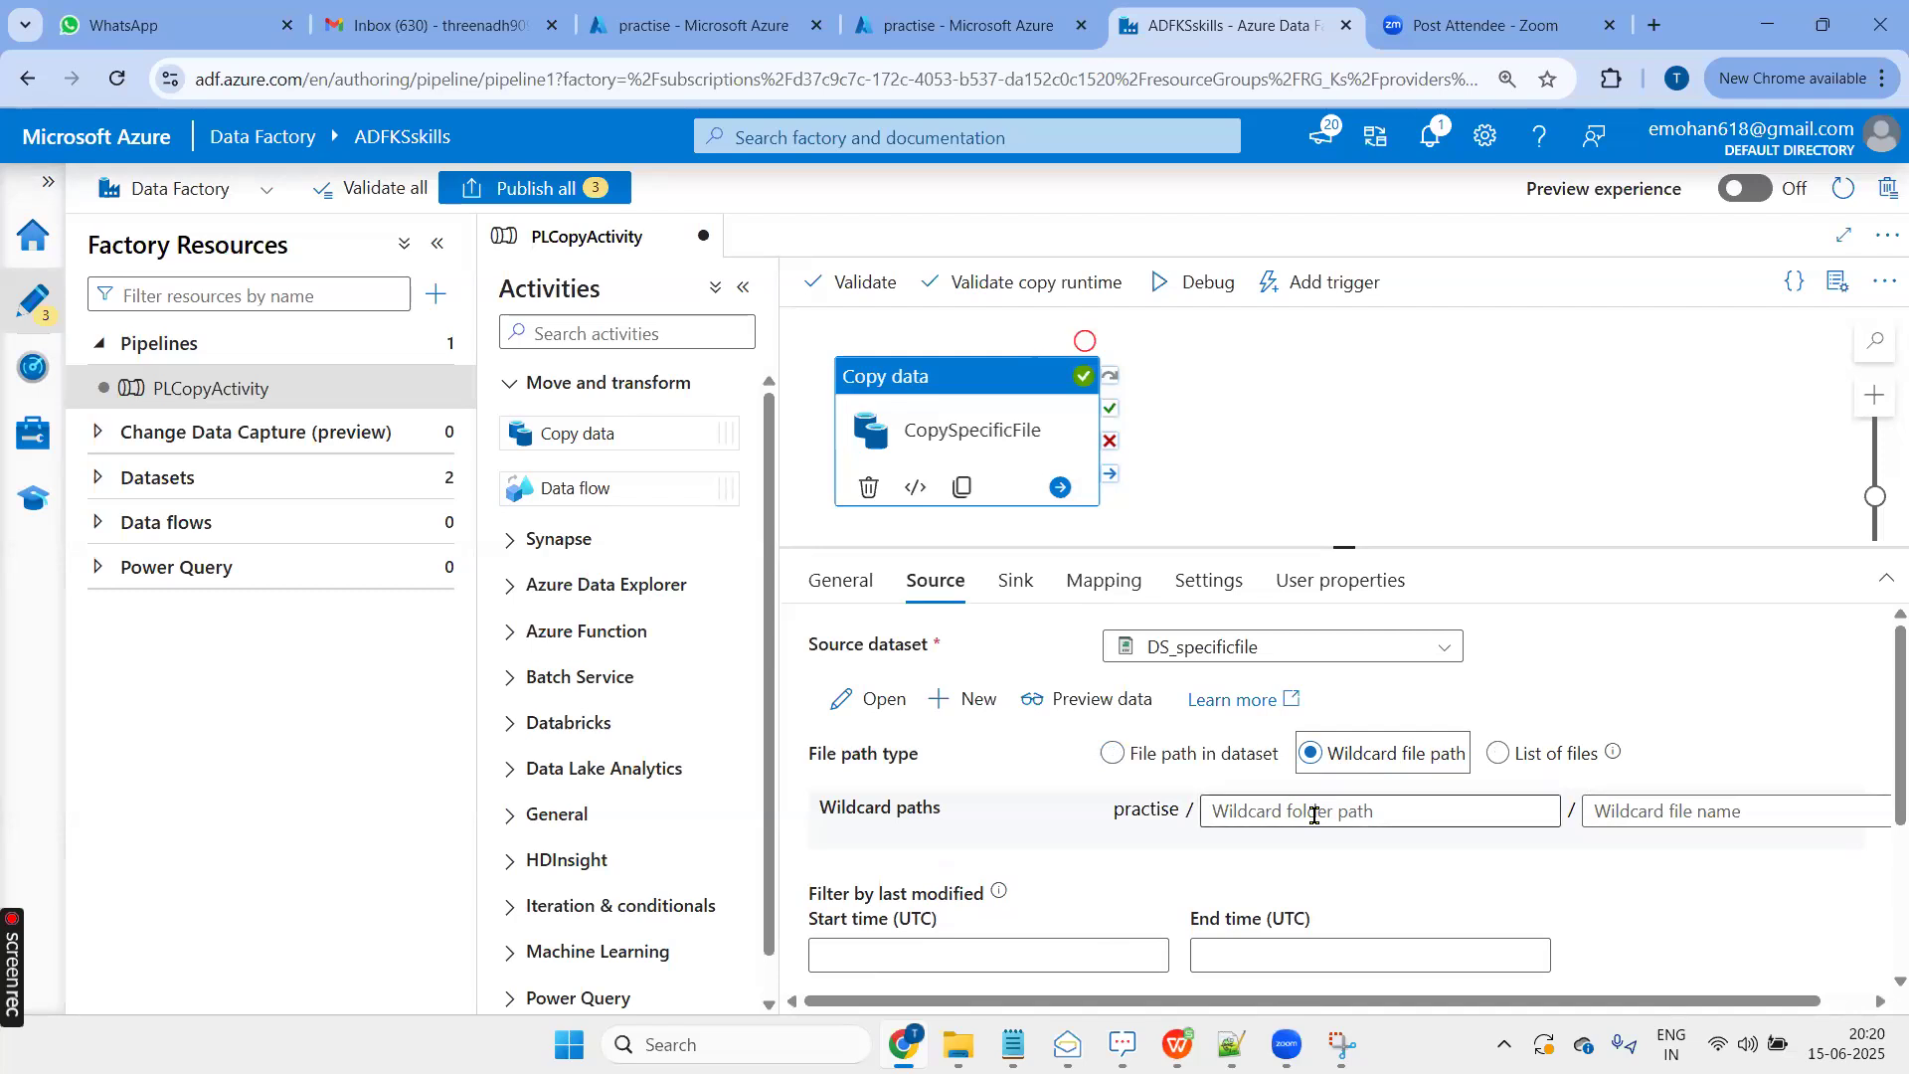
click(1609, 808)
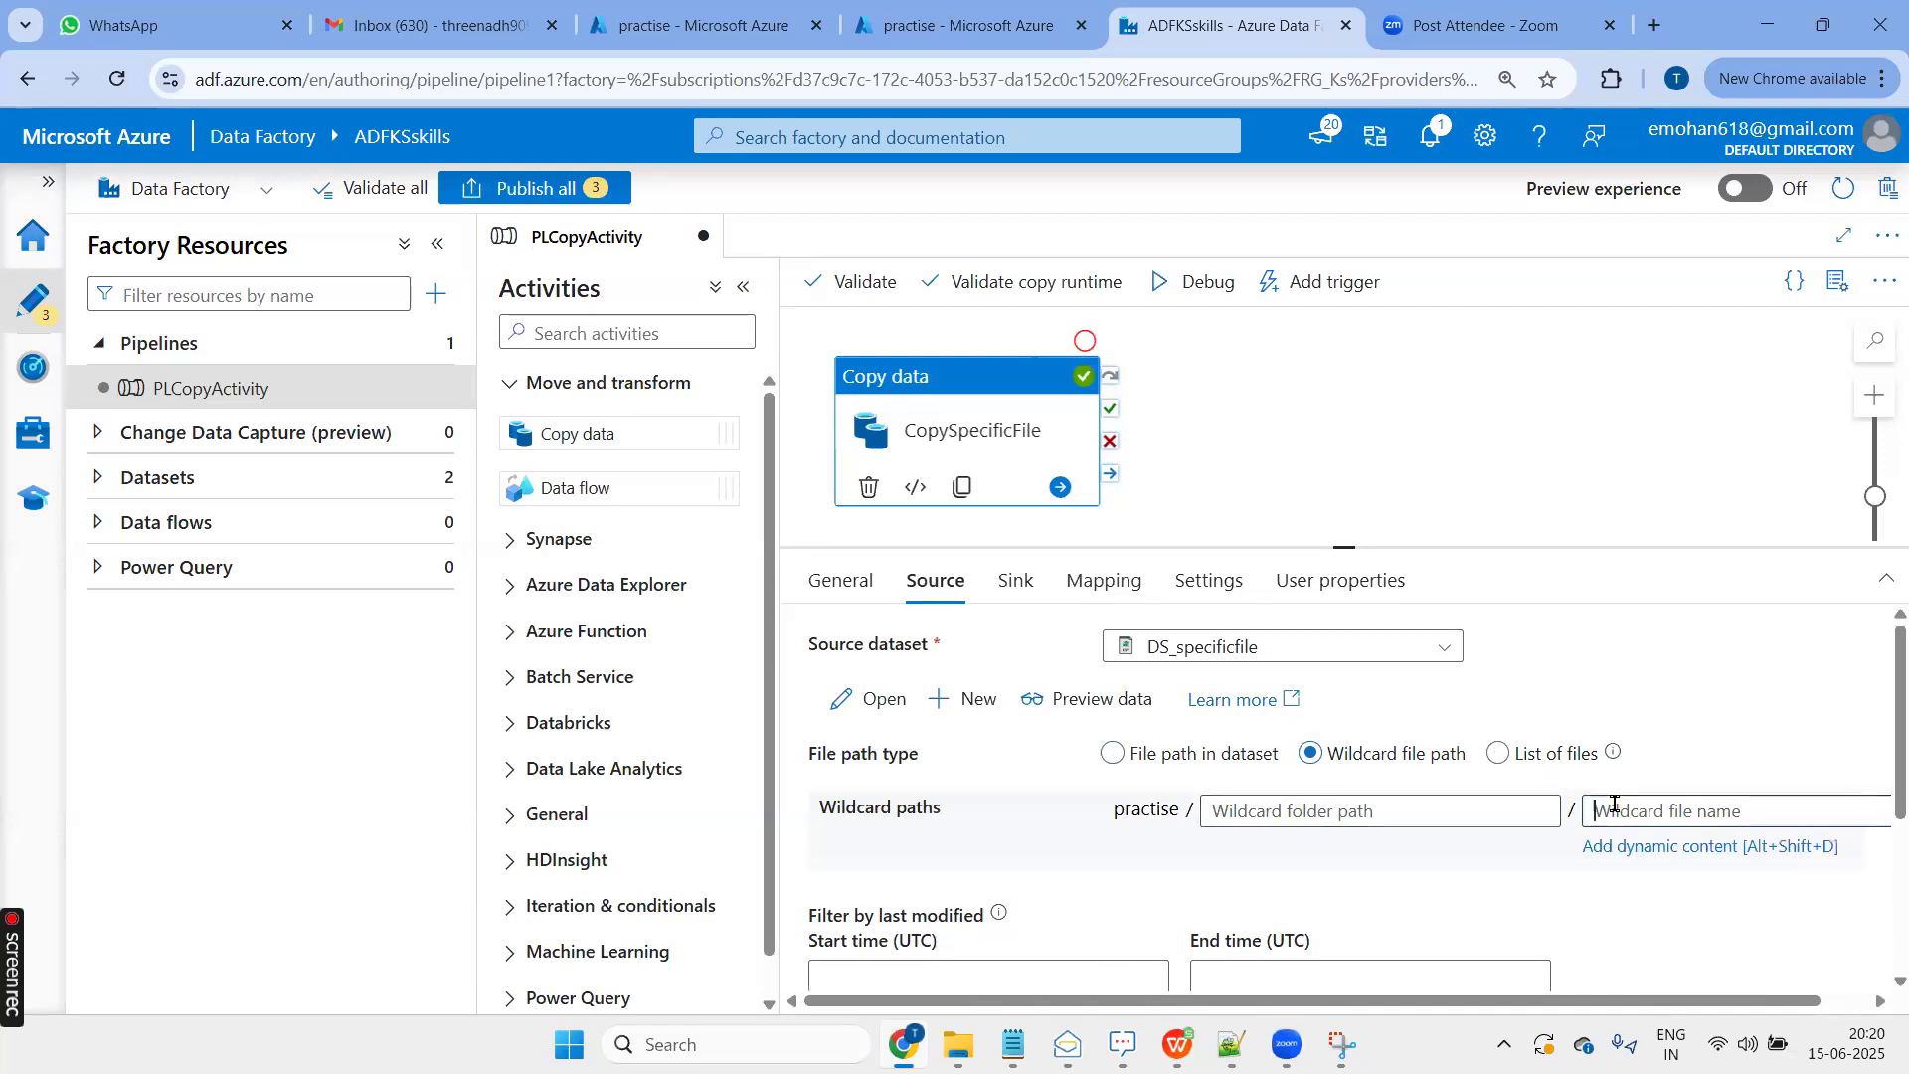
text(Aptil*.Csv)
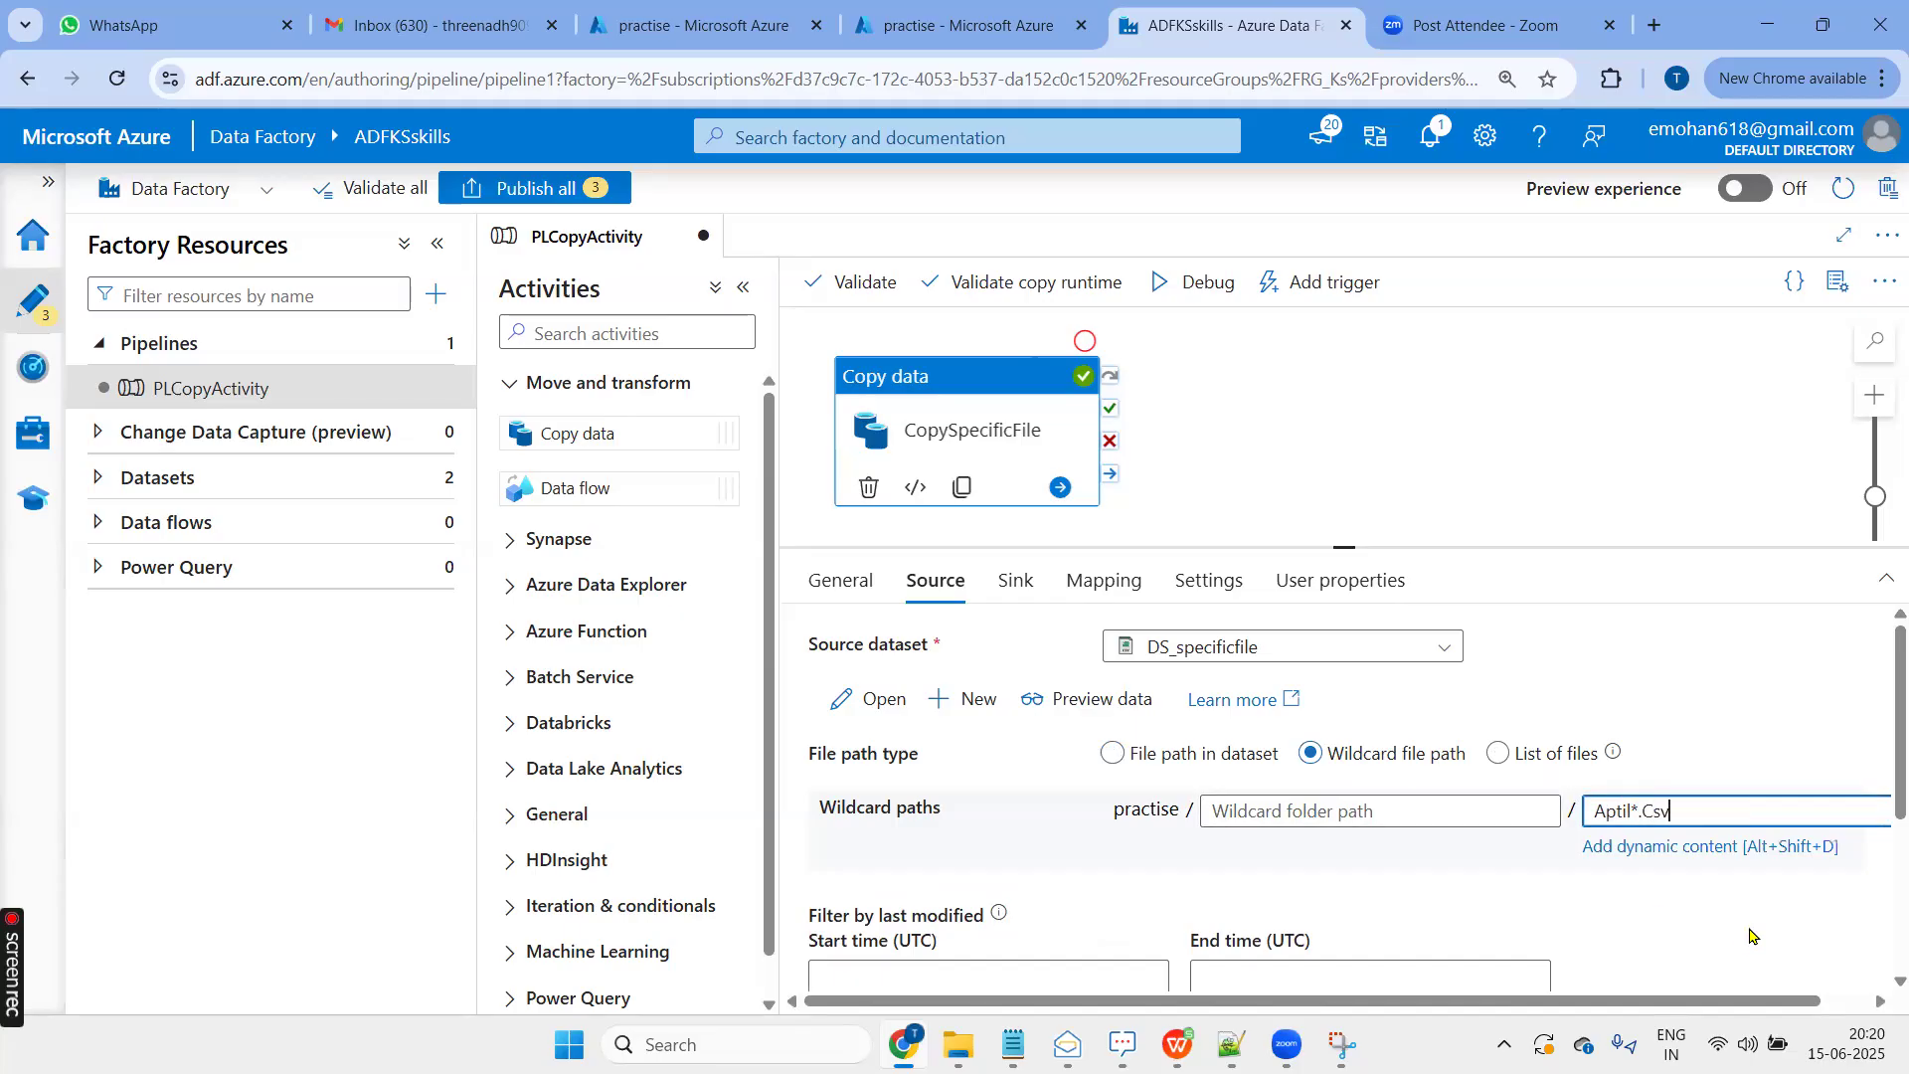
Replace the source's wildcard file name pattern with a single *
key(BackSpace)
key(BackSpace)
key(BackSpace)
key(BackSpace)
key(BackSpace)
key(BackSpace)
key(BackSpace)
key(BackSpace)
key(BackSpace)
text(8)
key(shift+Right)
text(*)
Change the CopySpecificFile source's file path type to List of files
click(1528, 755)
click(1528, 756)
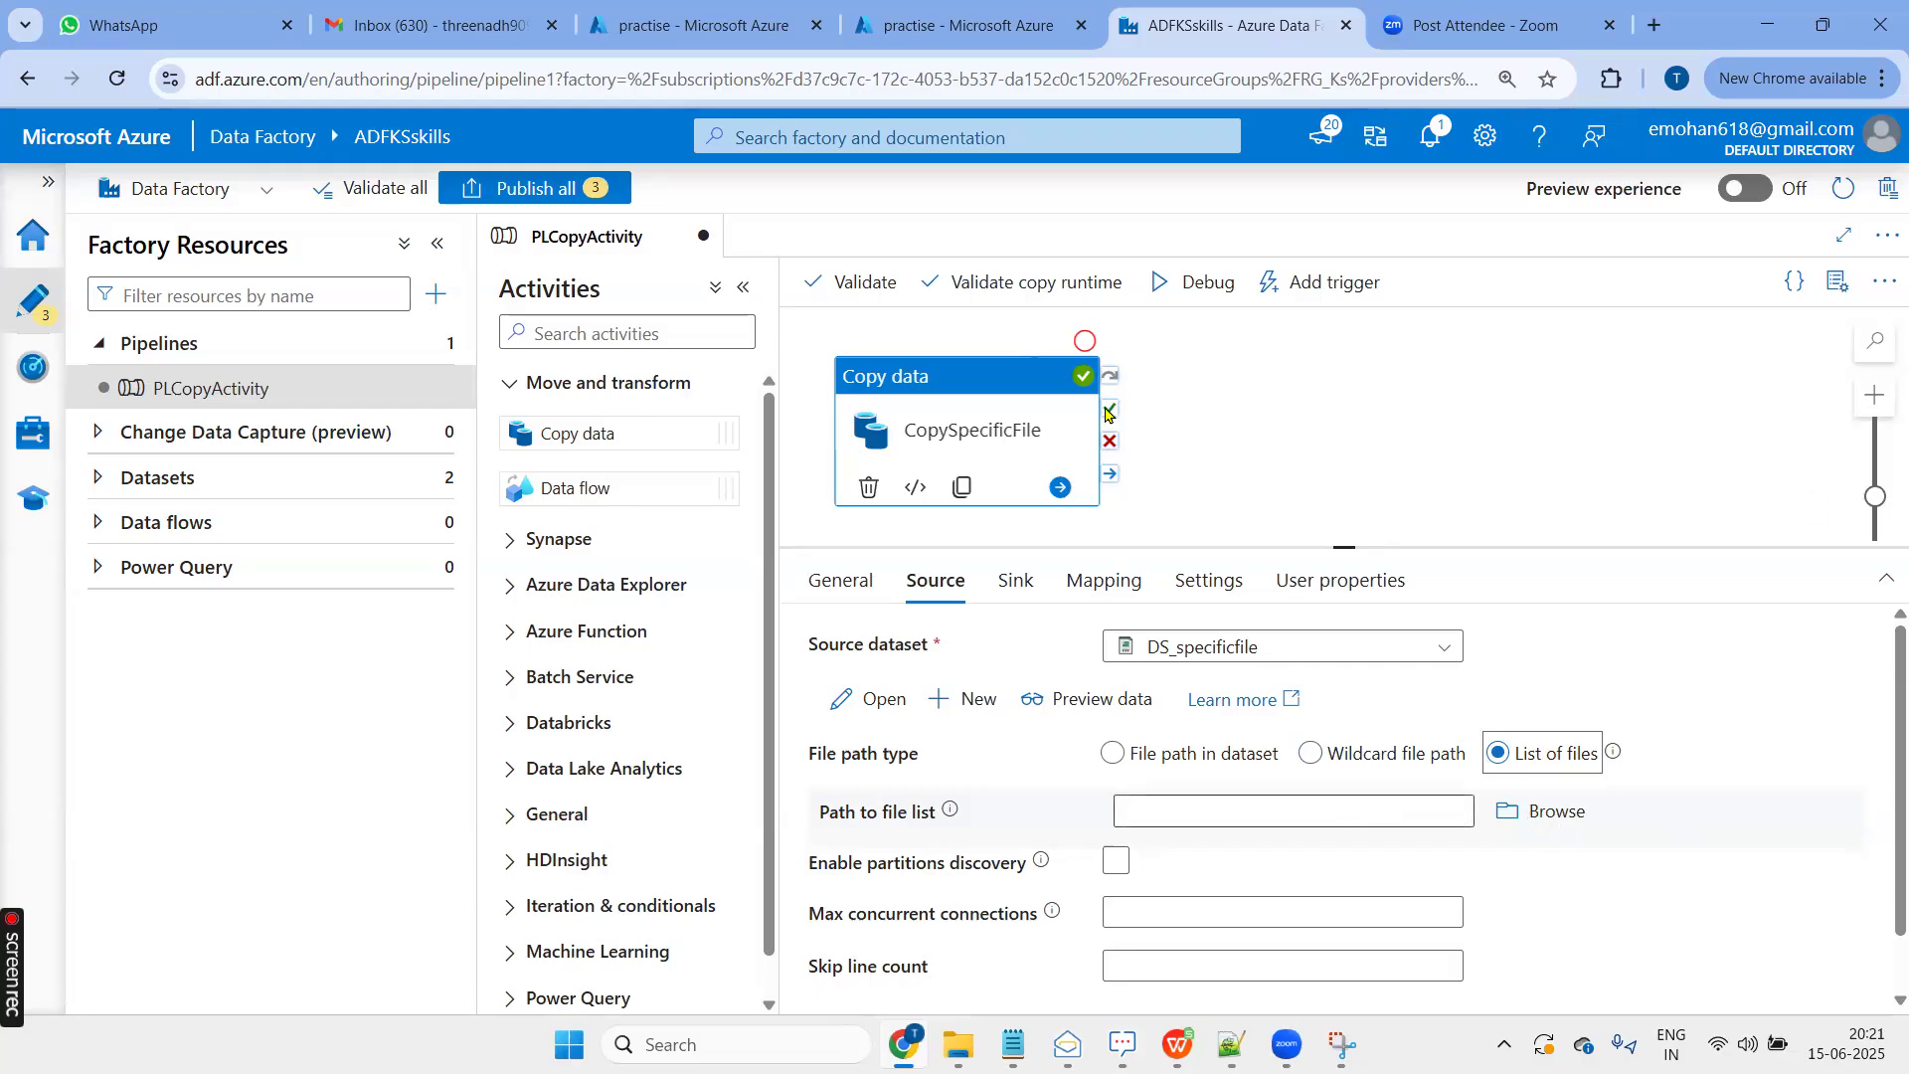
click(959, 391)
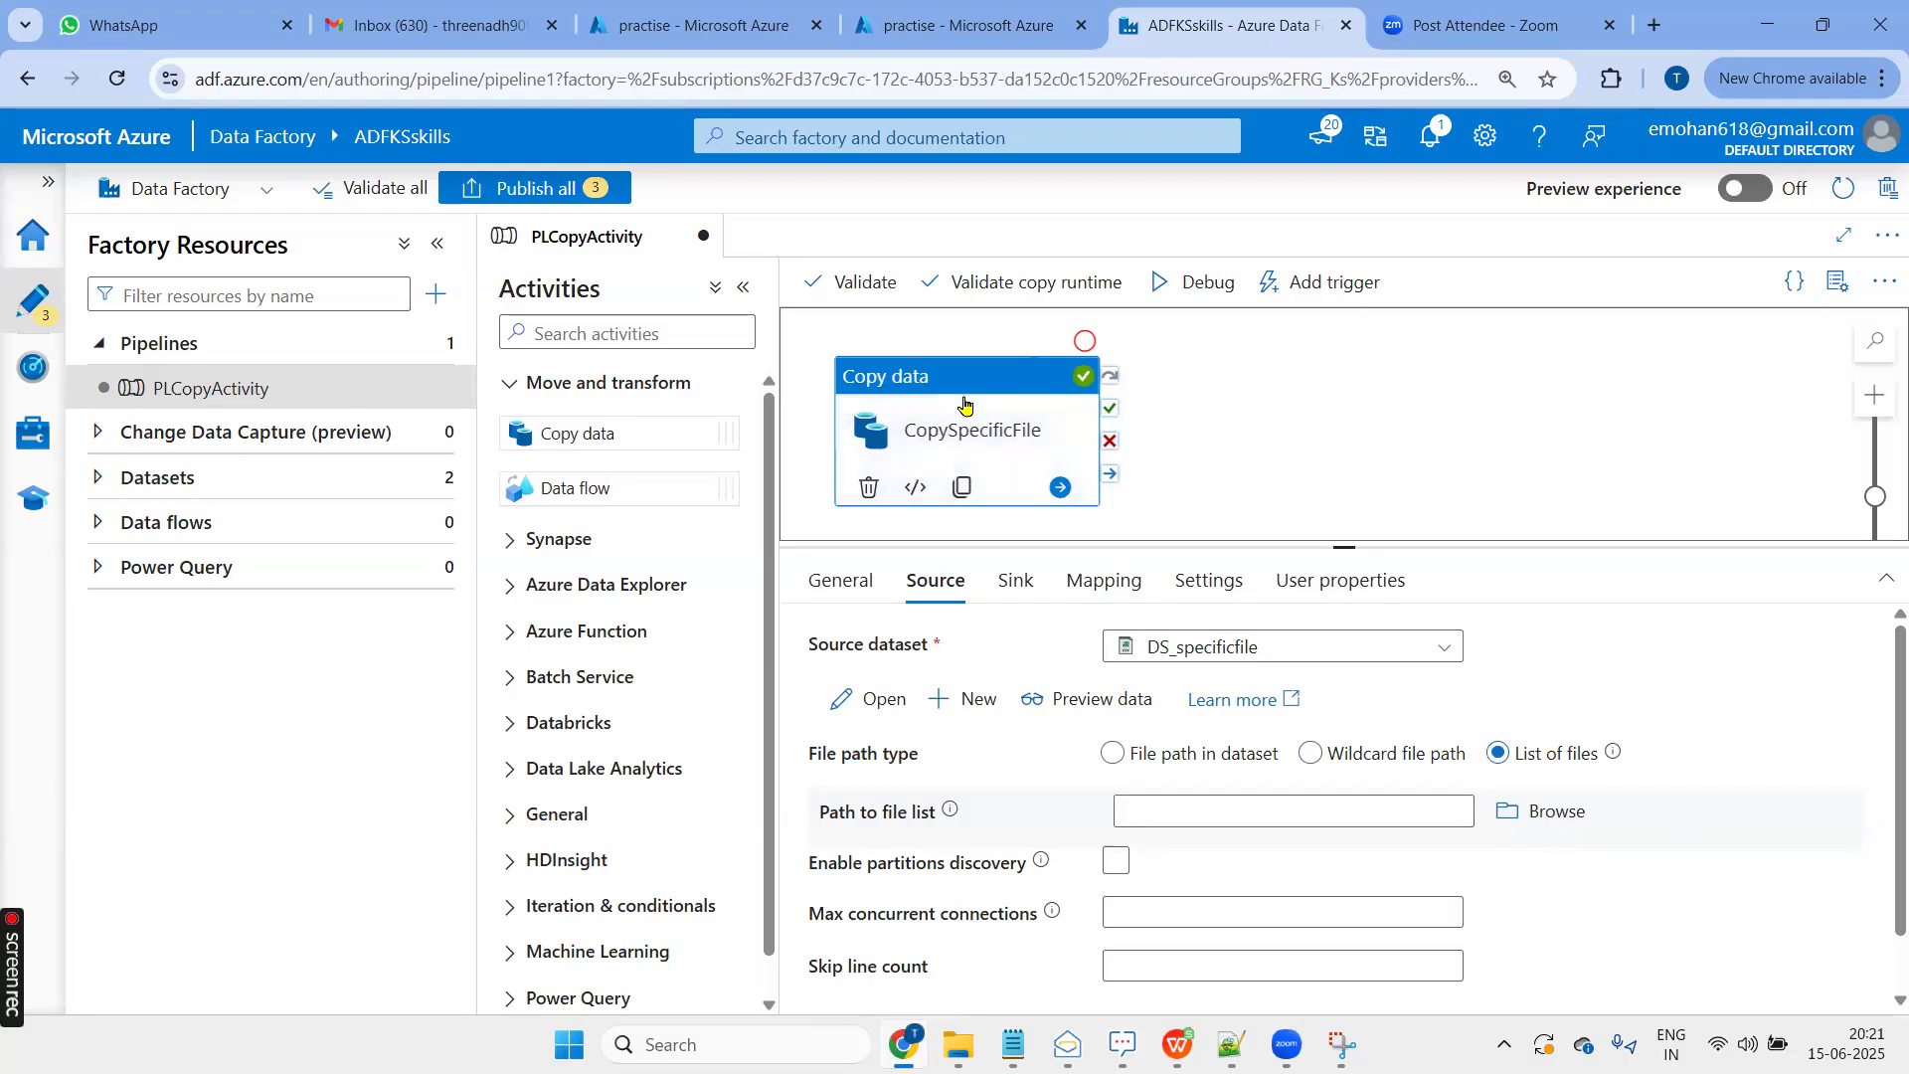
Add a second Copy data activity beside CopySpecificFile on the pipeline canvas and deactivate CopySpecificFile
click(1287, 405)
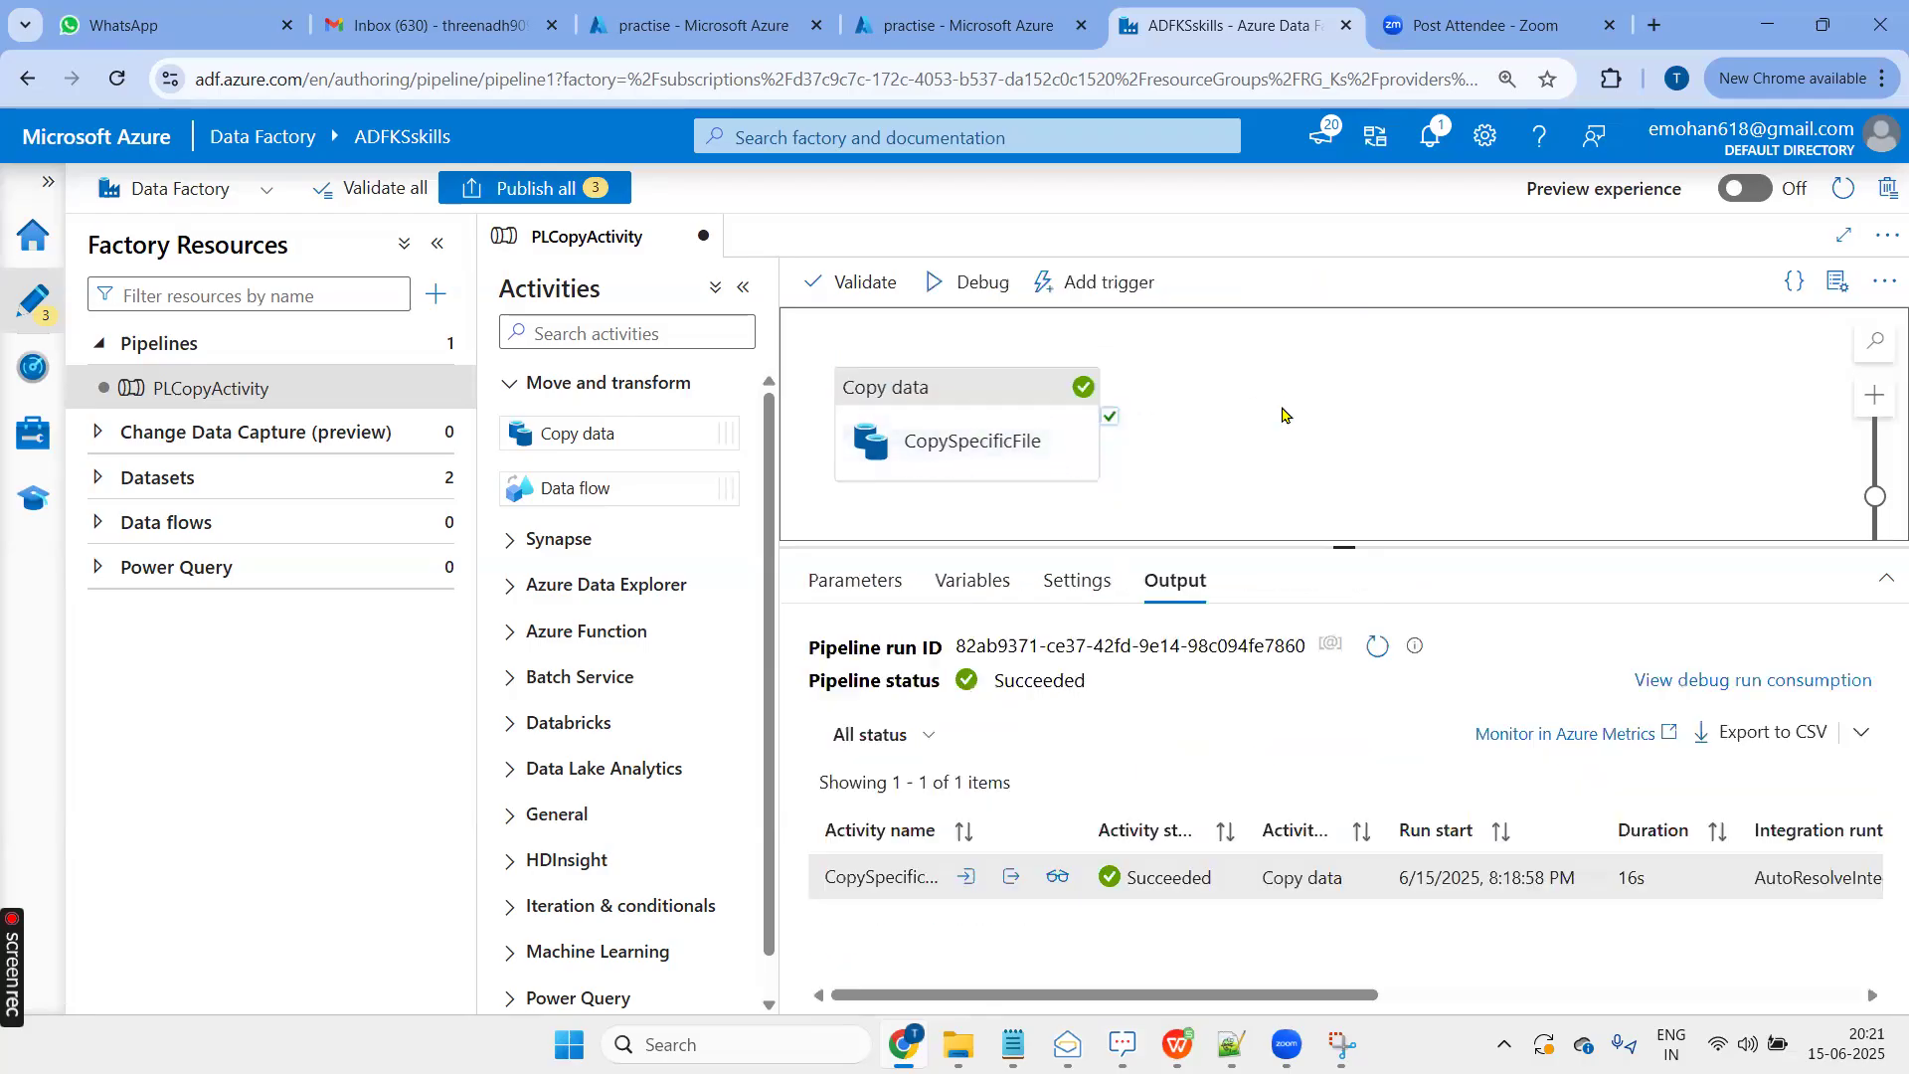
drag(571, 434, 1368, 390)
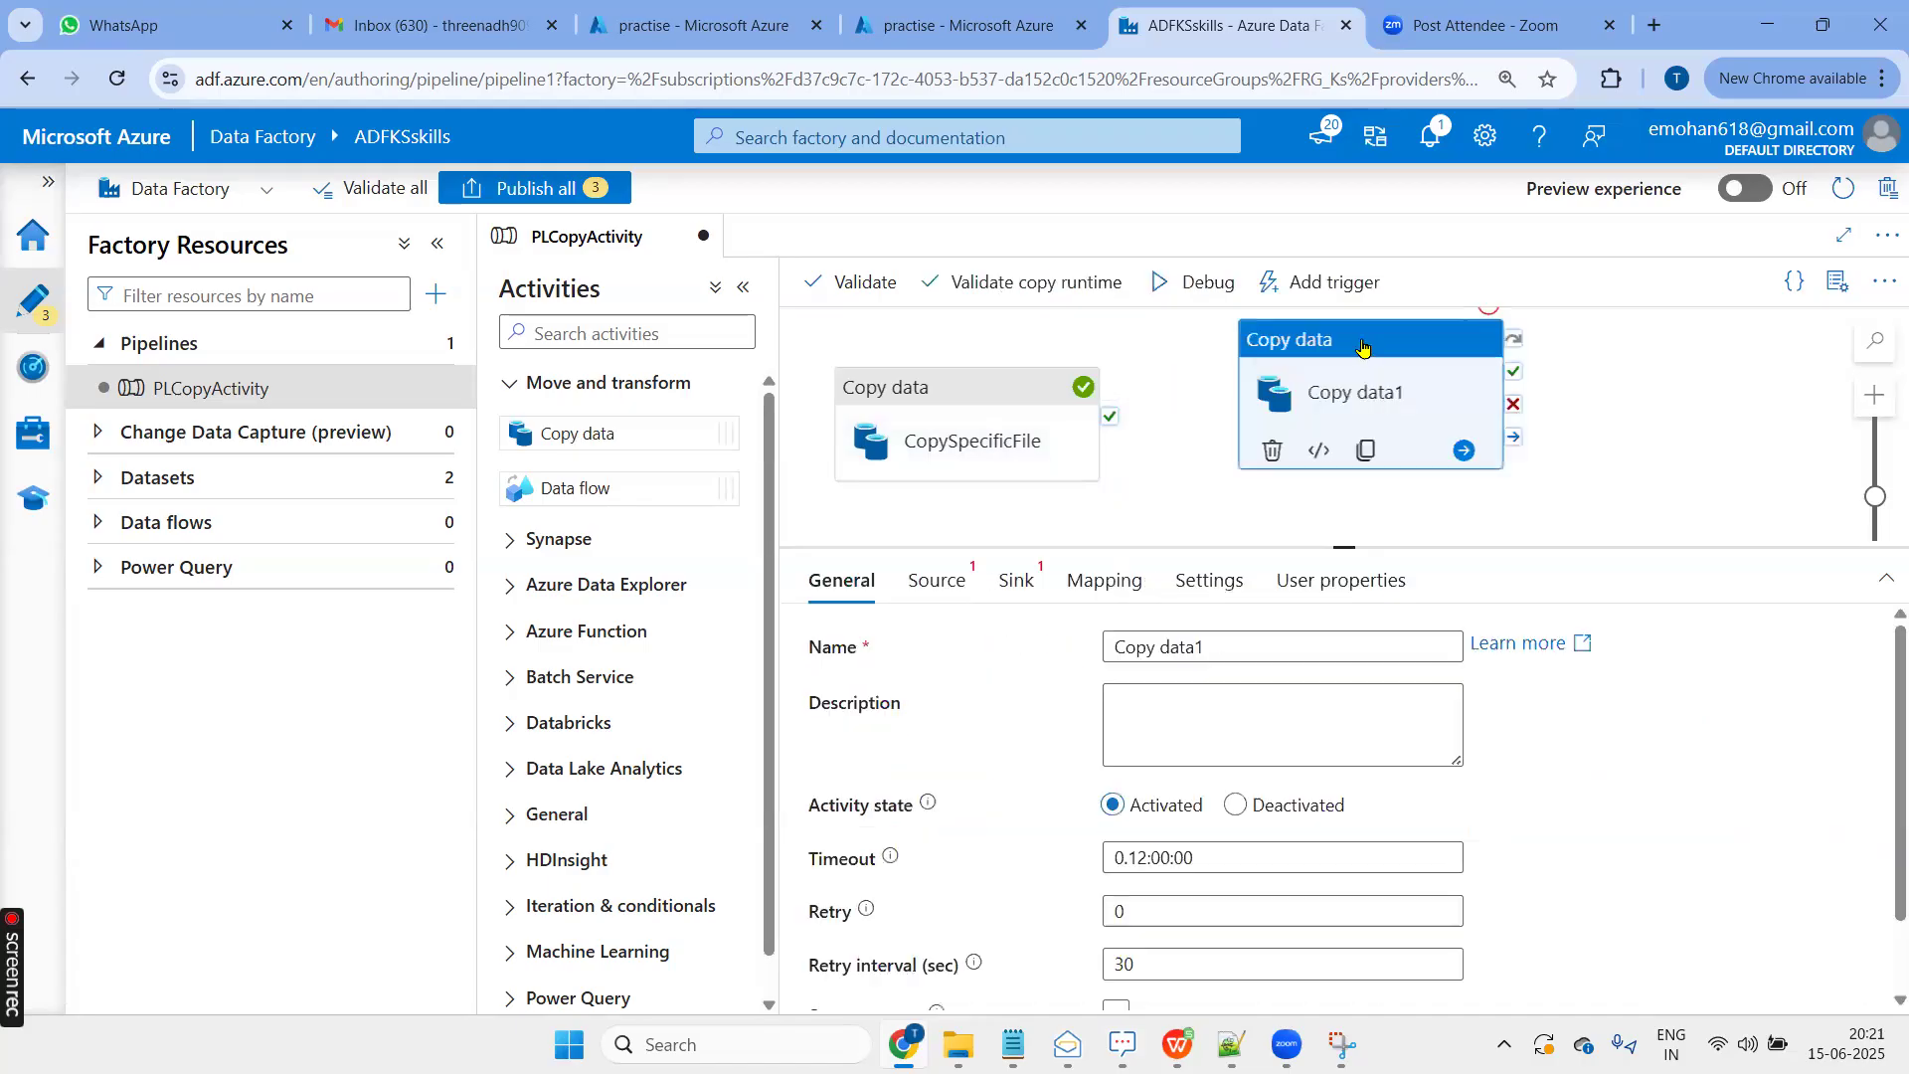
click(985, 397)
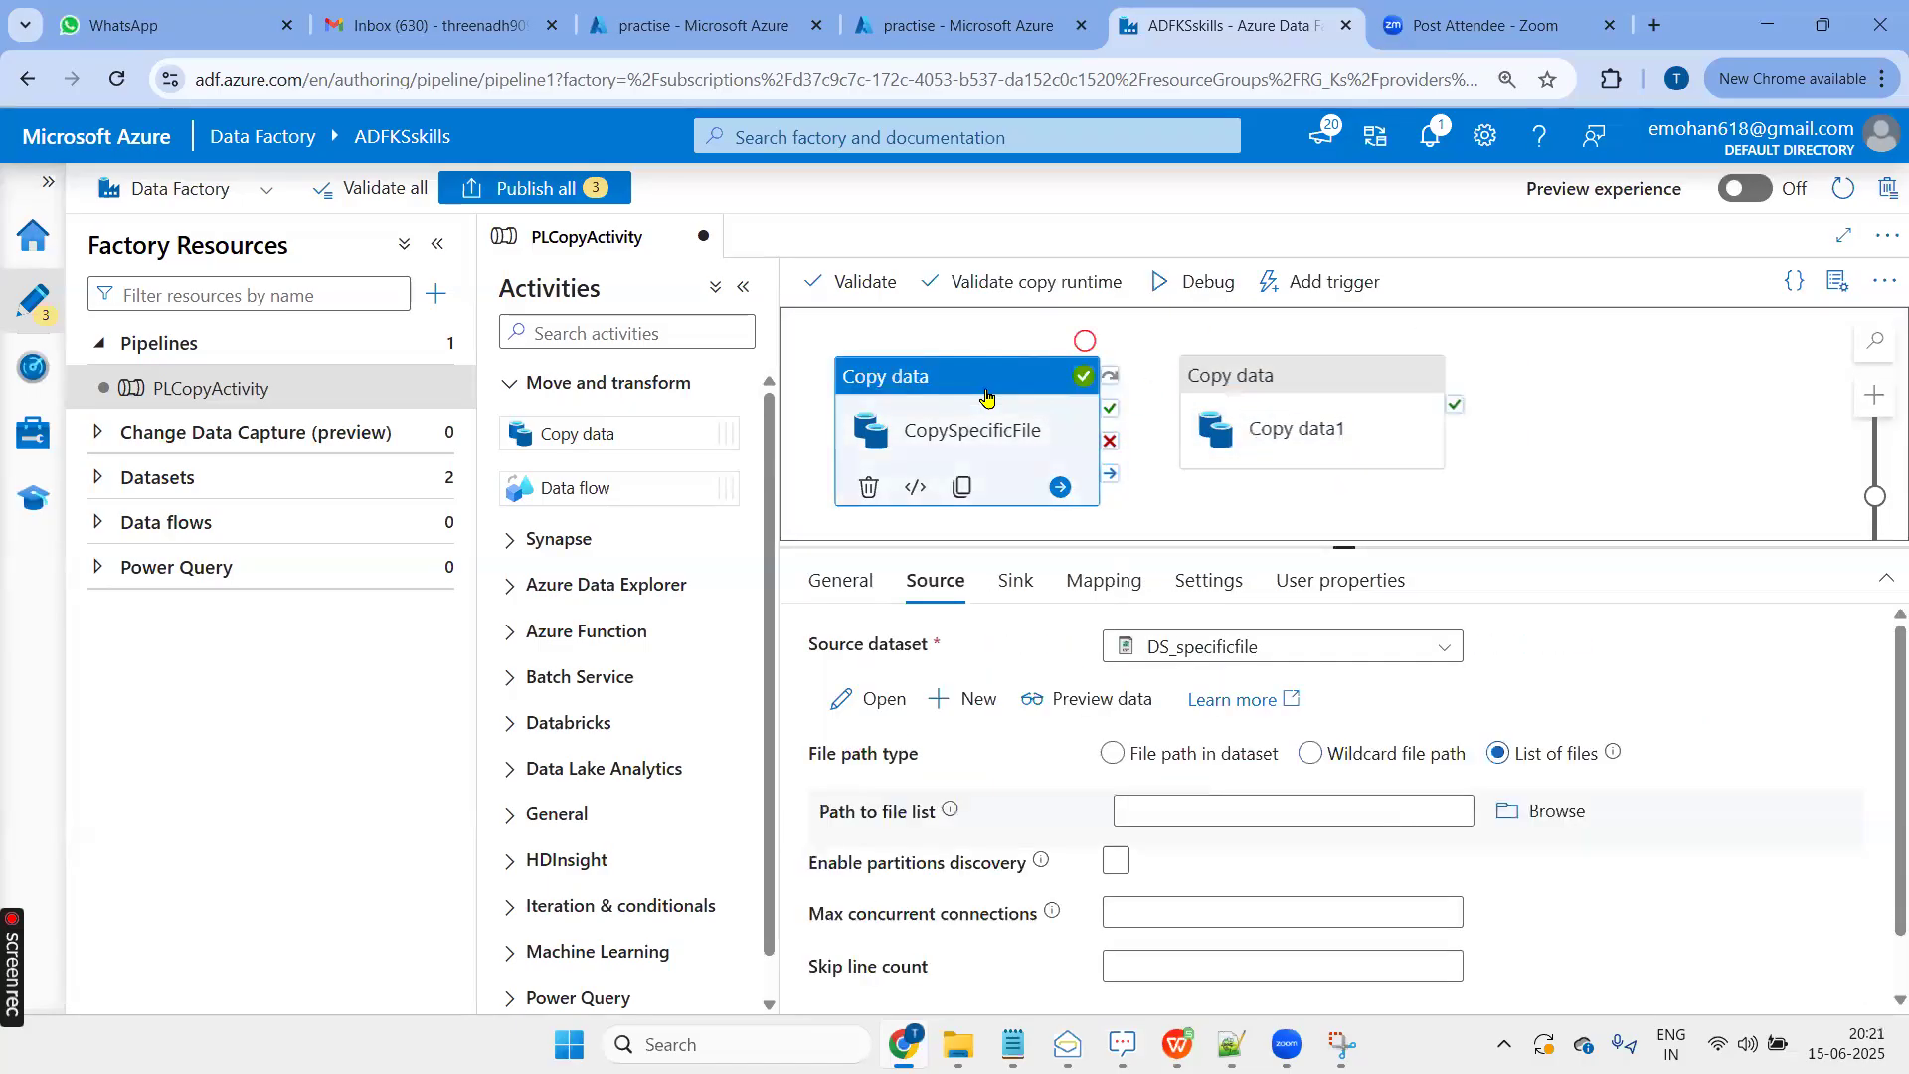
right_click(990, 402)
click(1037, 472)
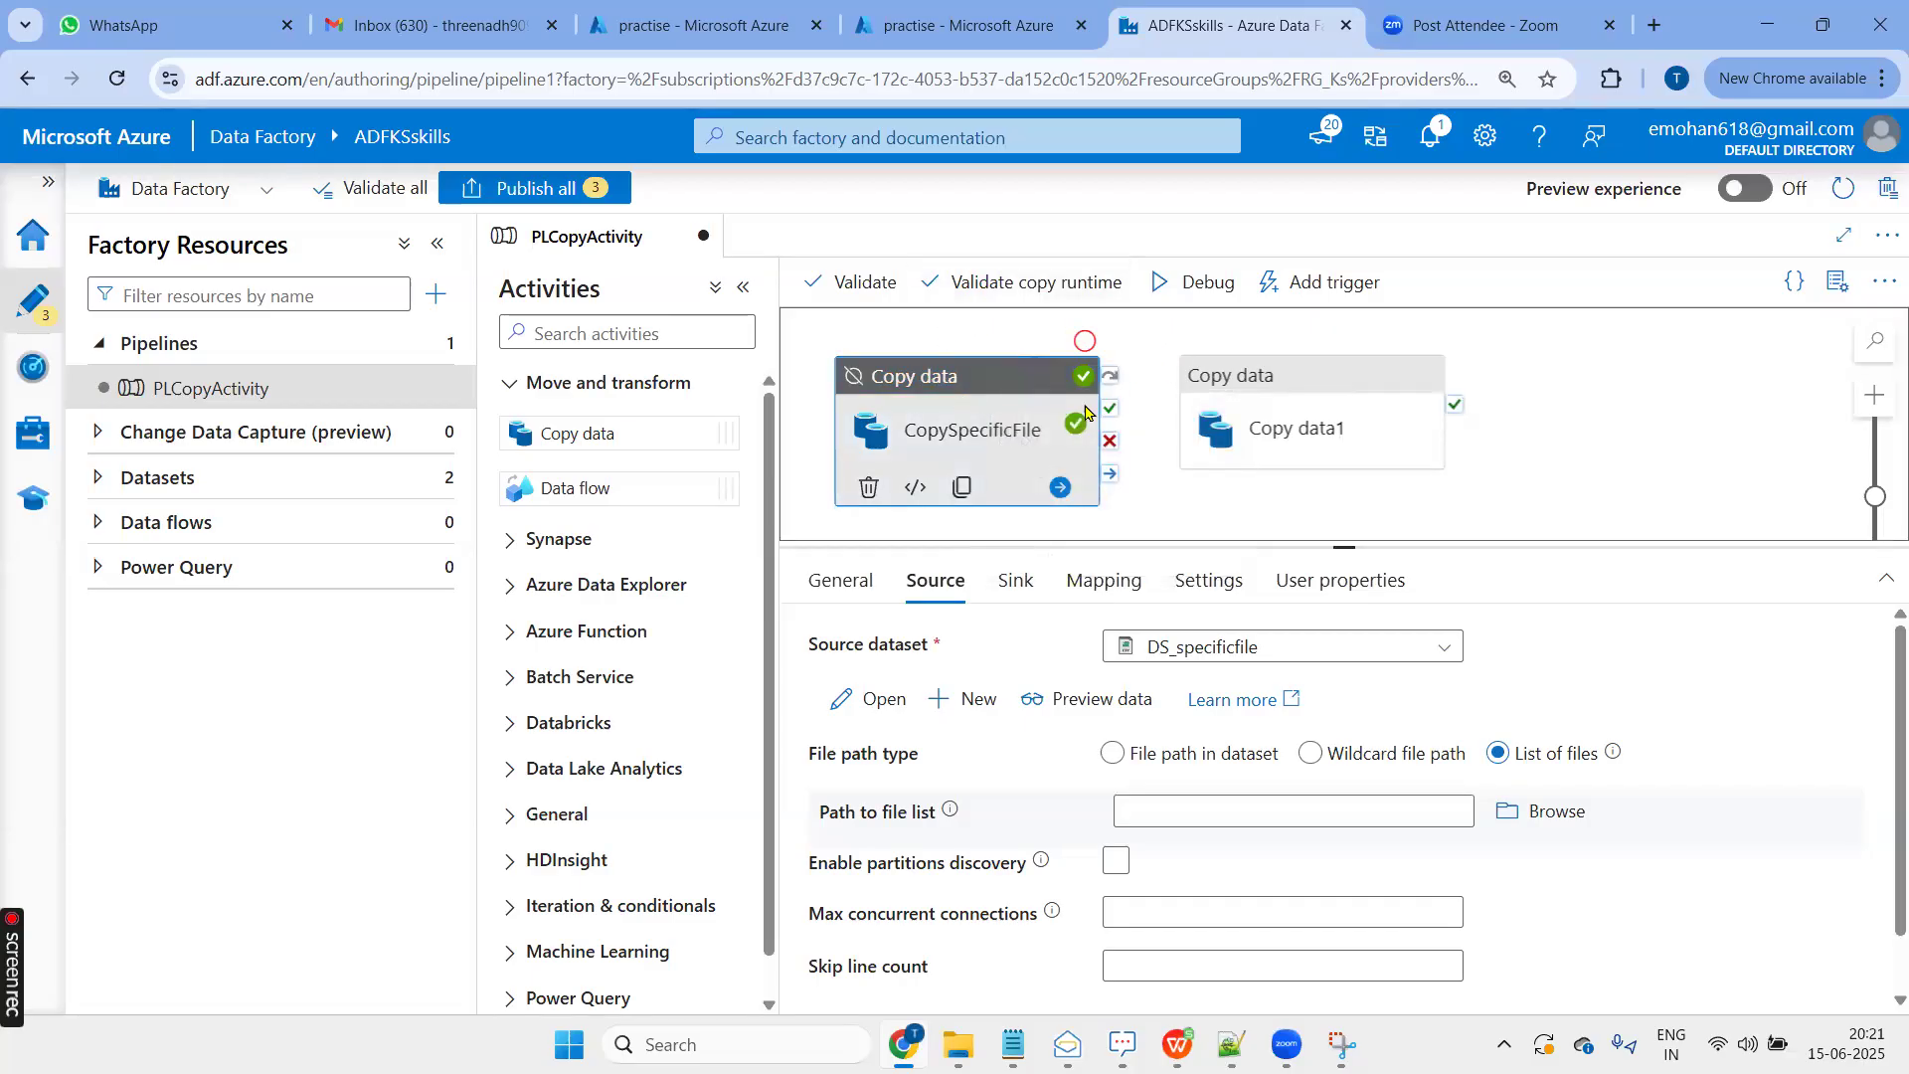
Rename the second Copy data activity as CopyAllCSVFiles
drag(1277, 384, 1250, 388)
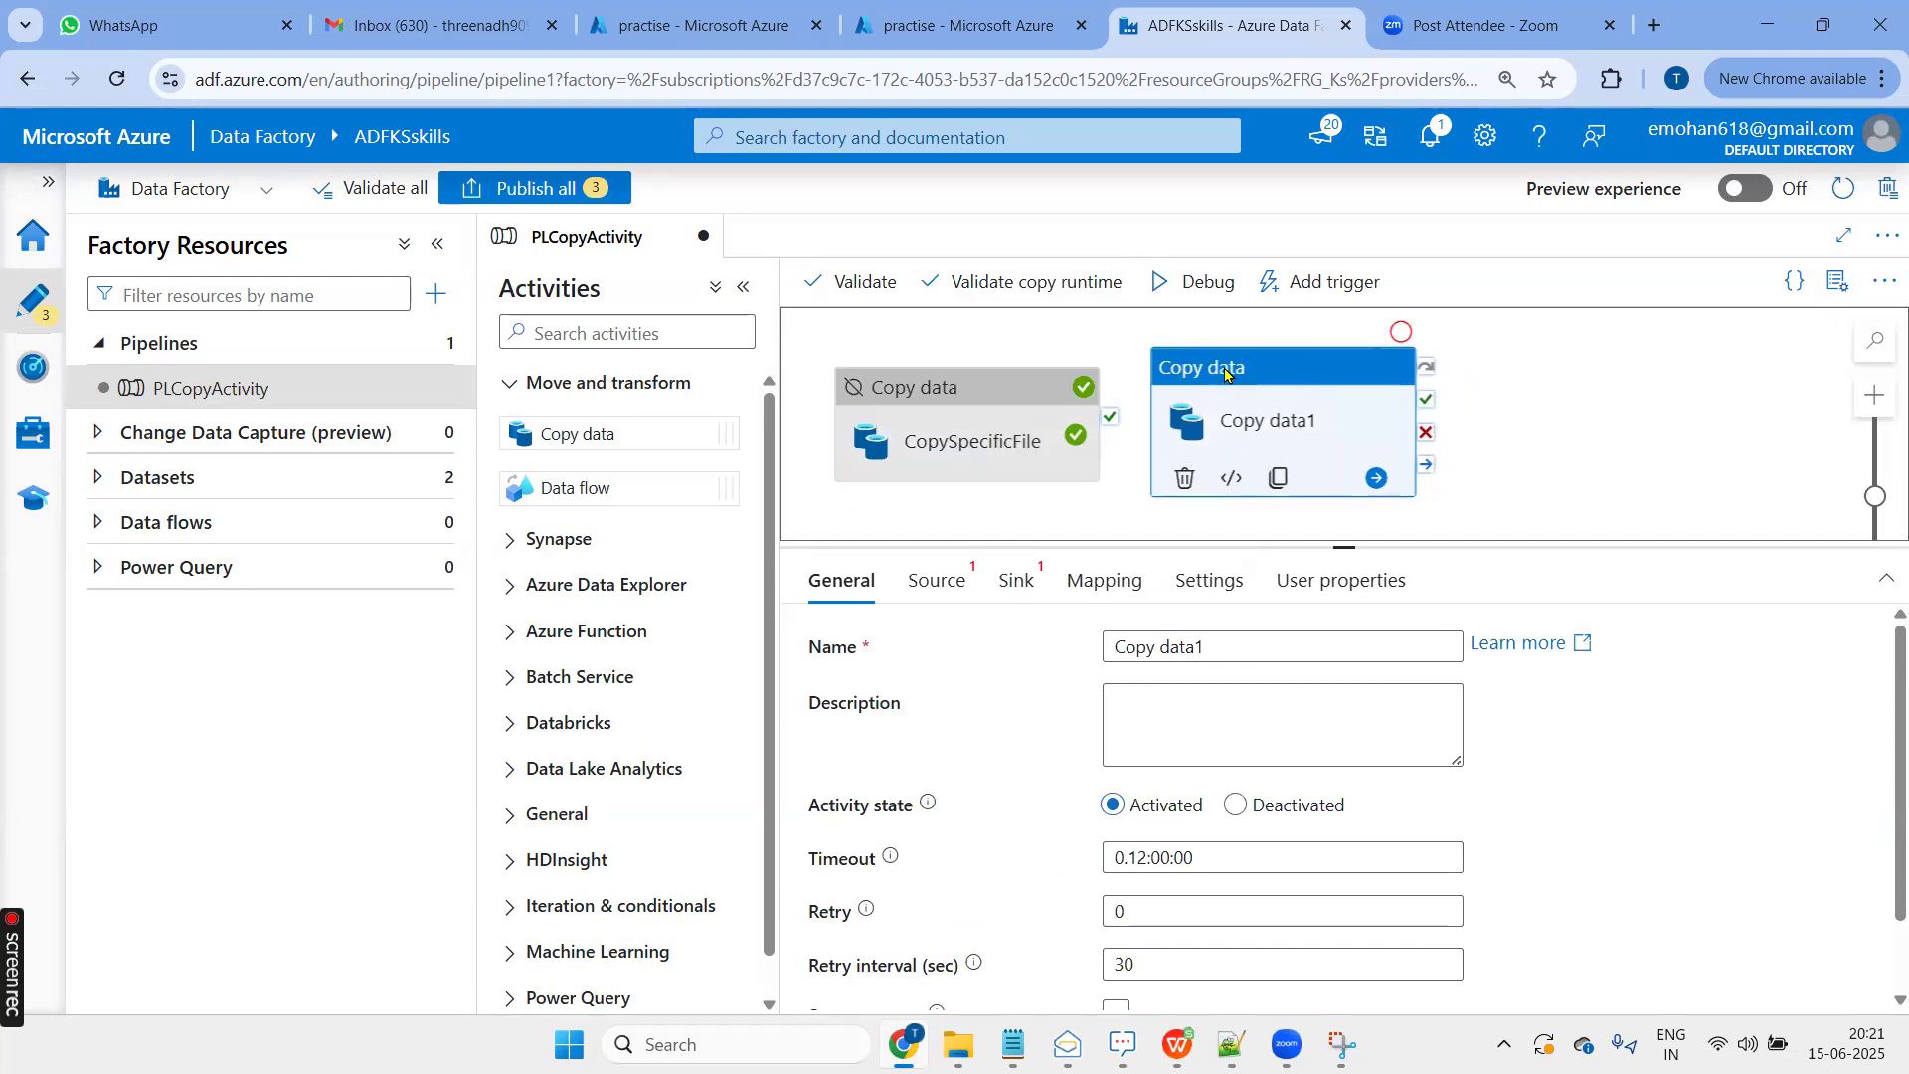
drag(1225, 647, 1094, 658)
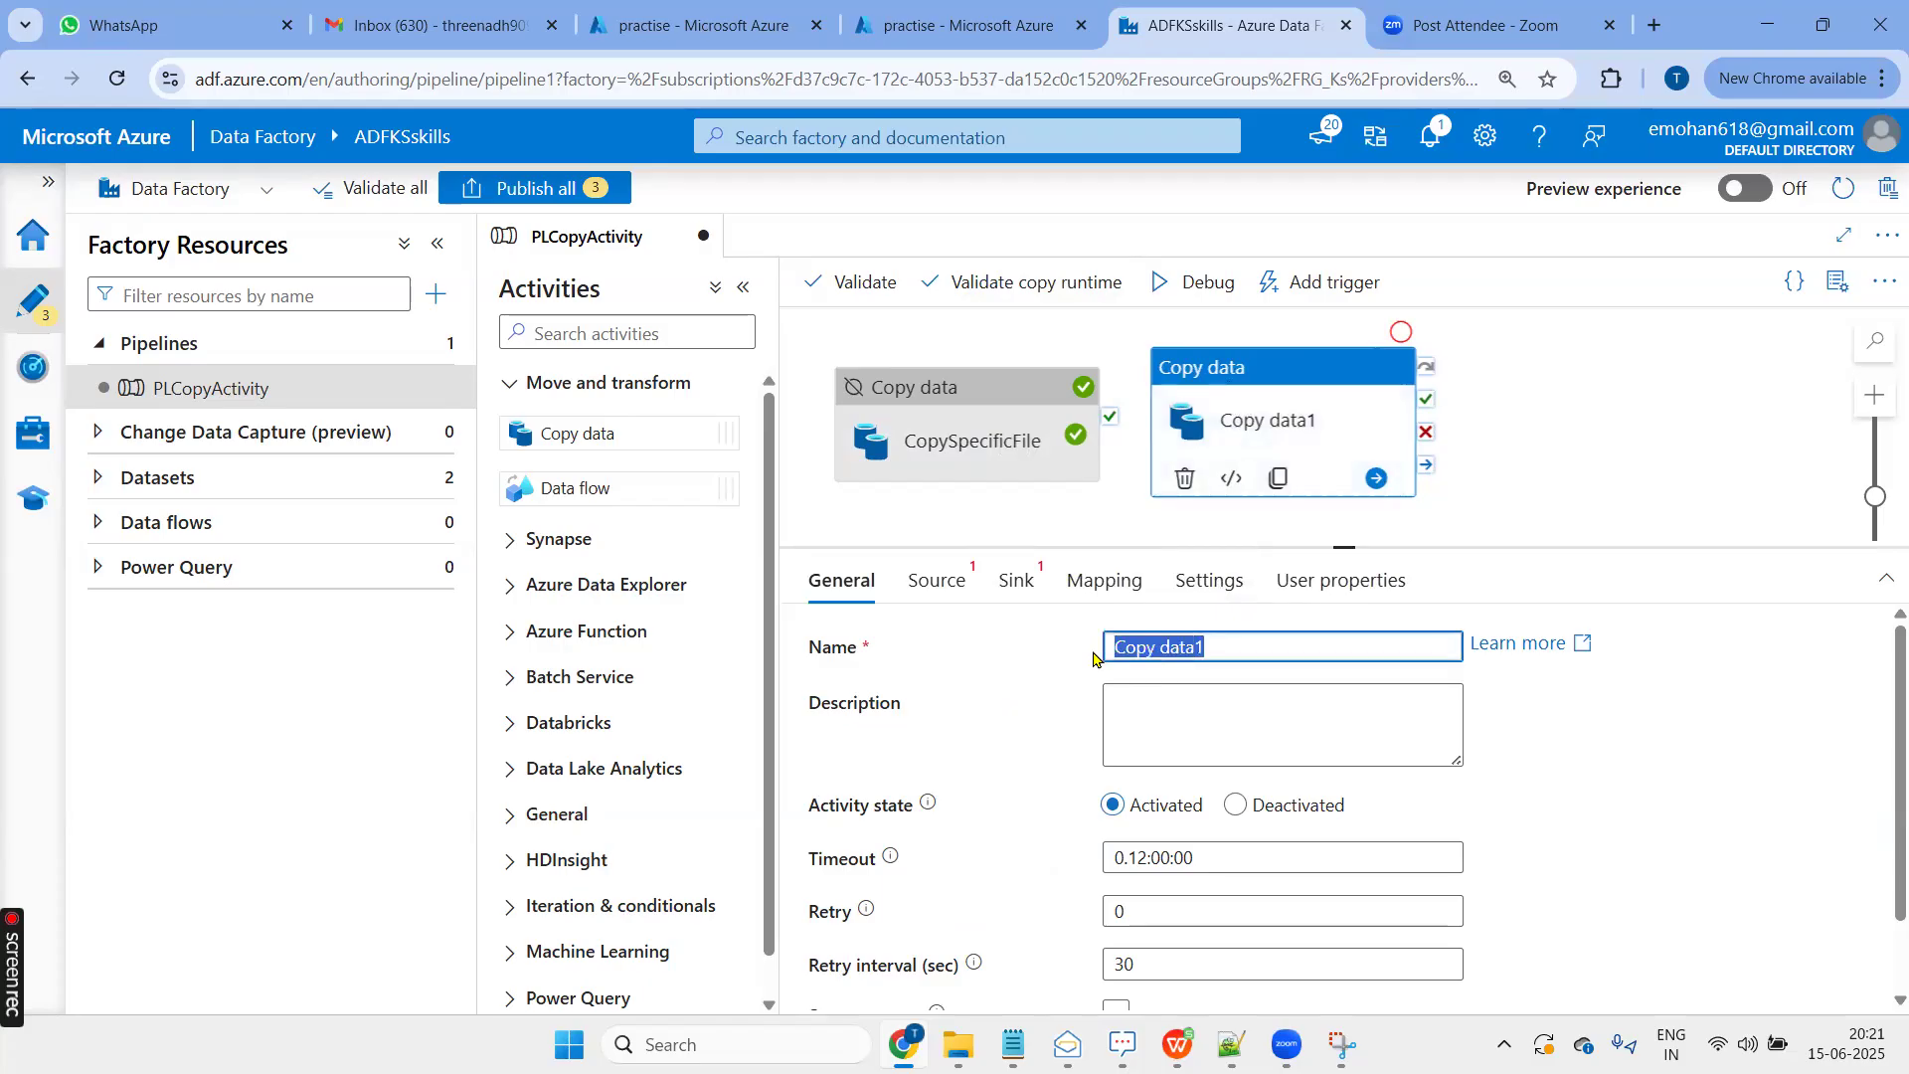
text(CopyAllCSVFiles)
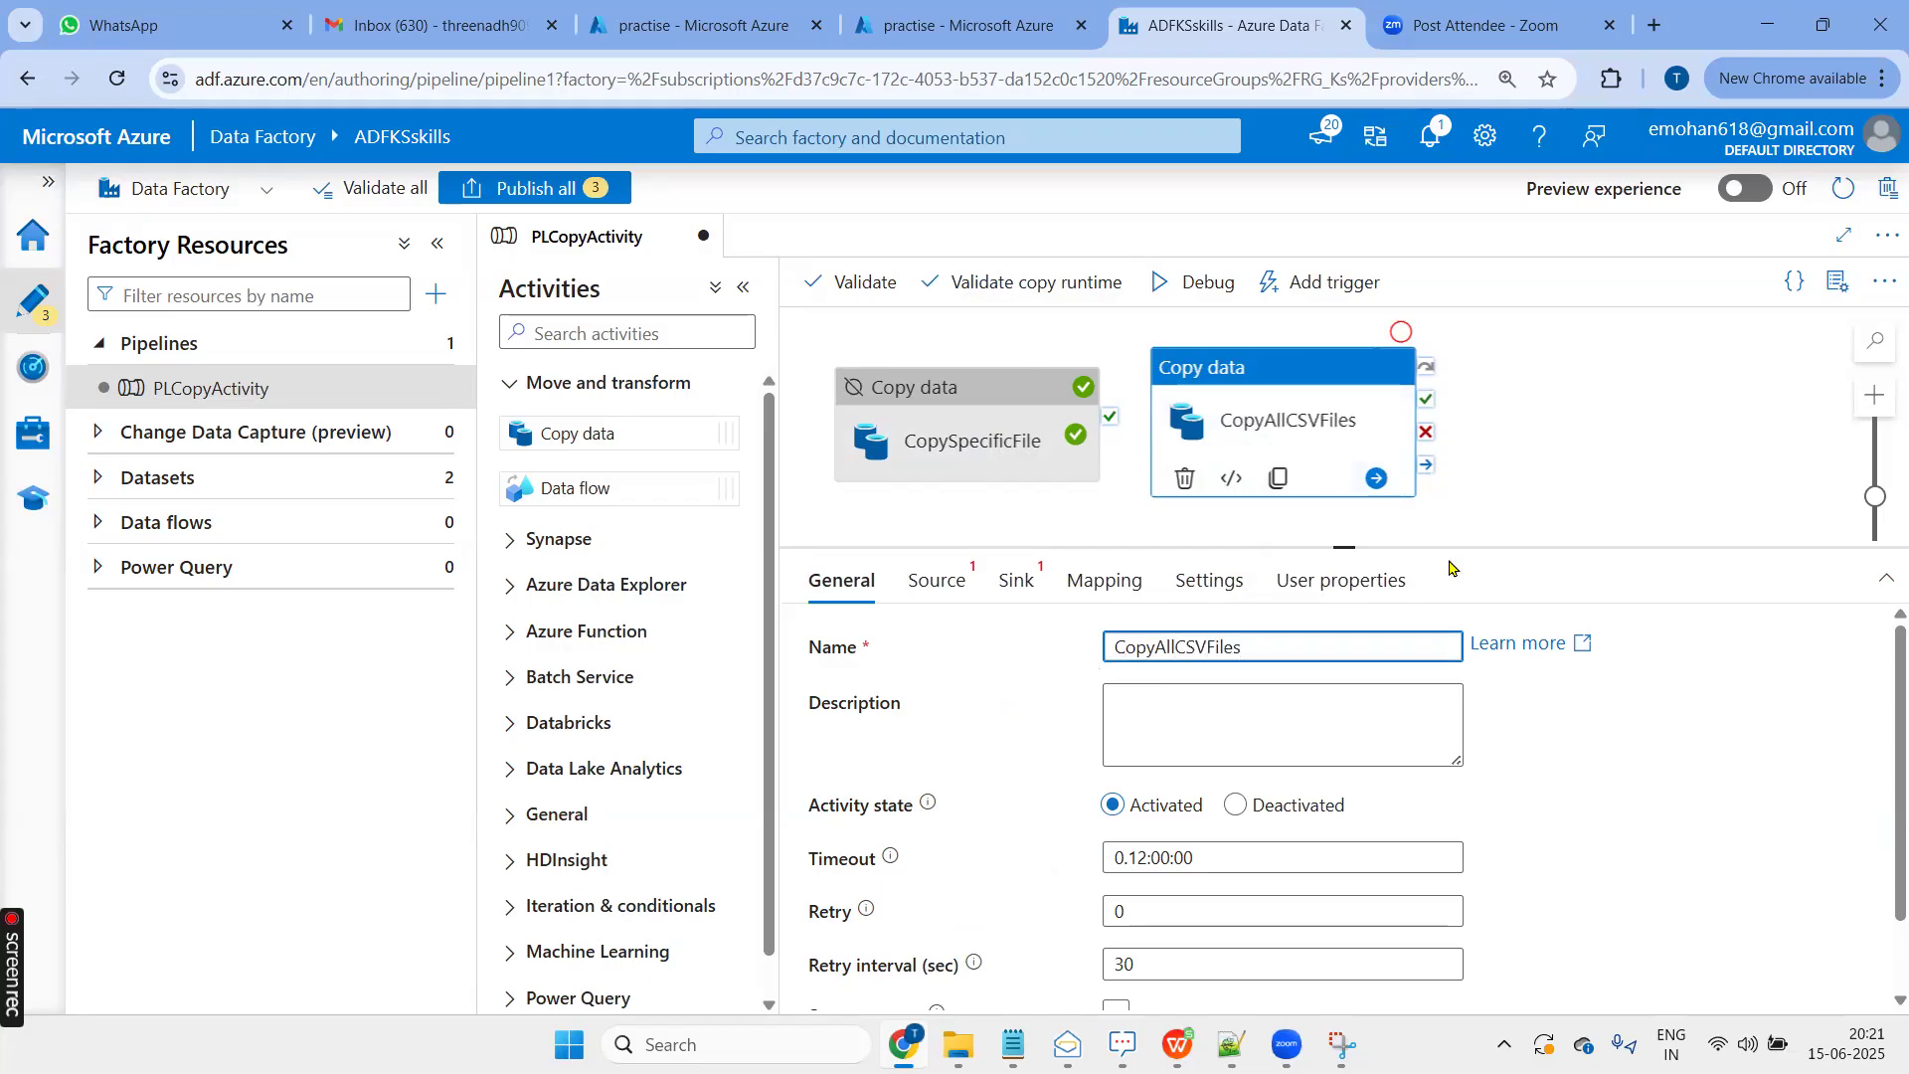
click(1229, 410)
Start a new source dataset for CopyAllCSVFiles using Azure Data Lake Storage Gen2 and the DelimitedText format
click(933, 578)
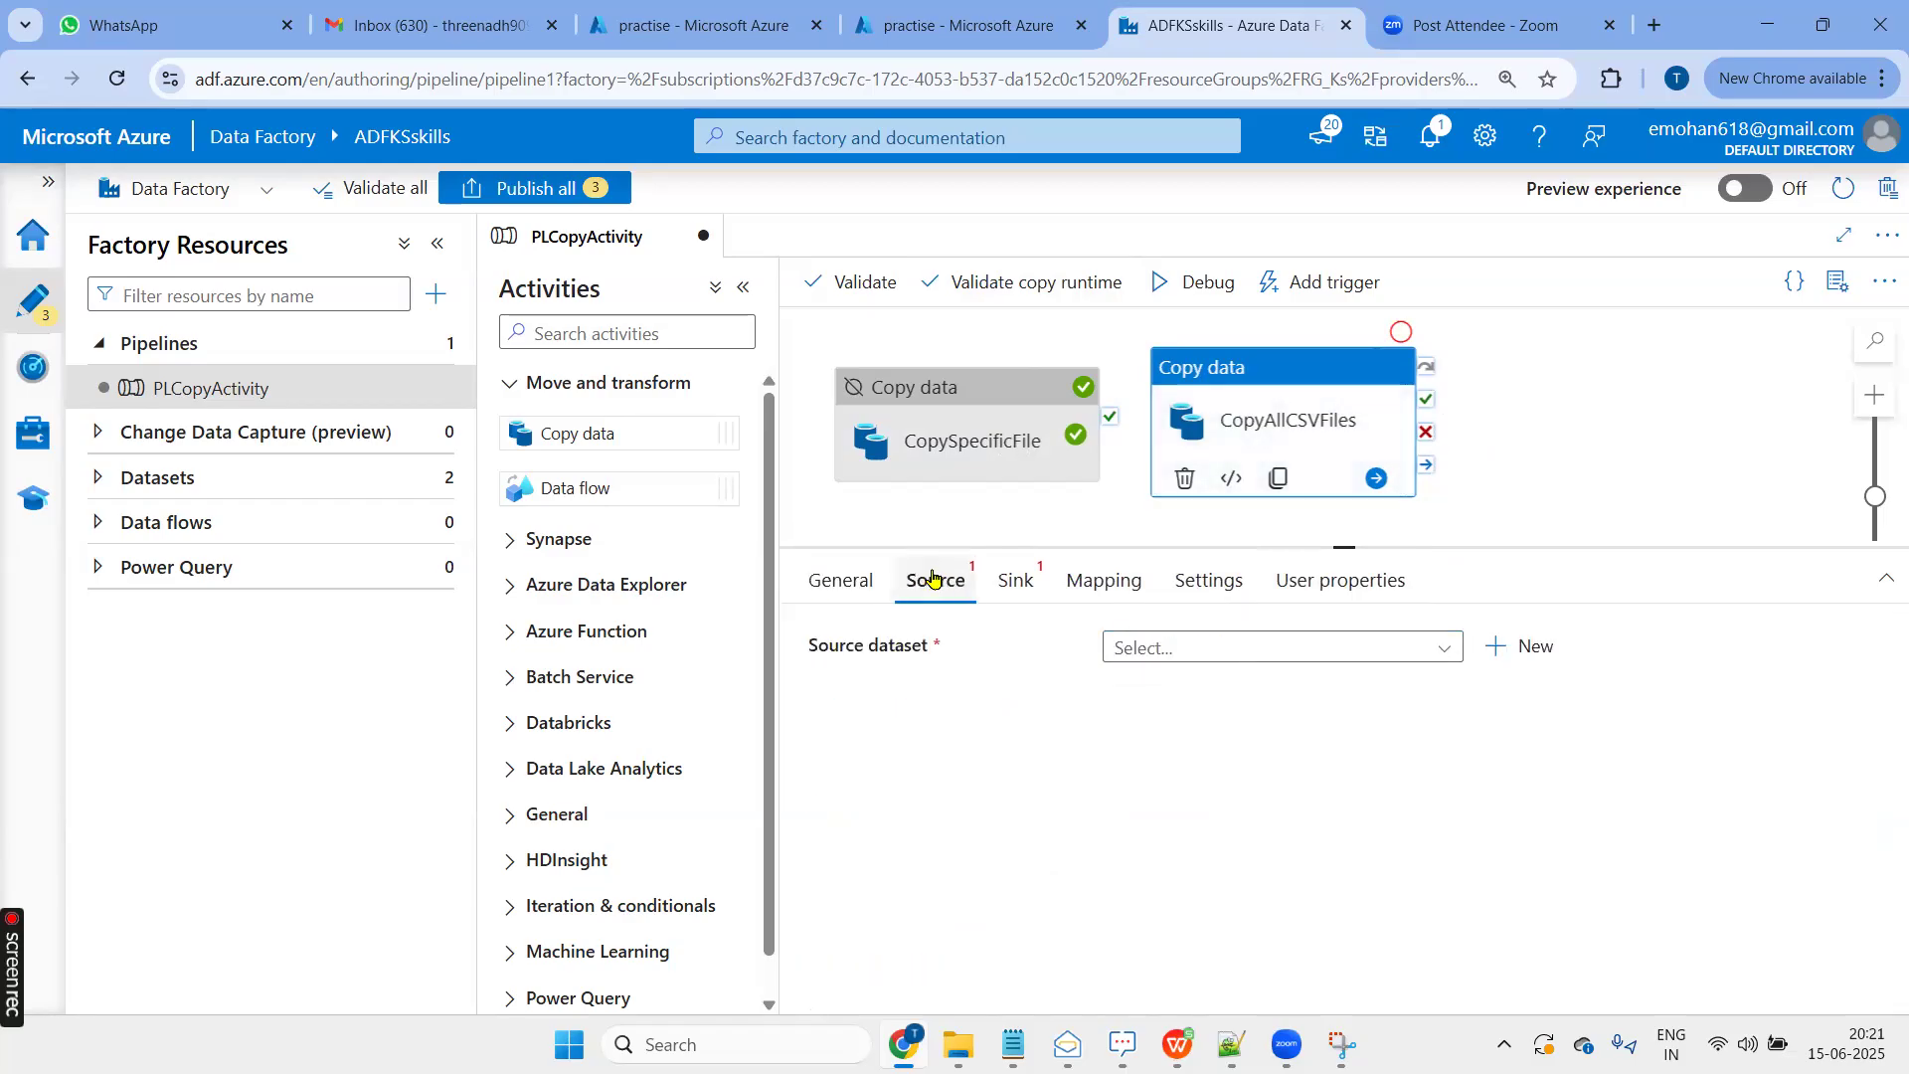
click(1519, 646)
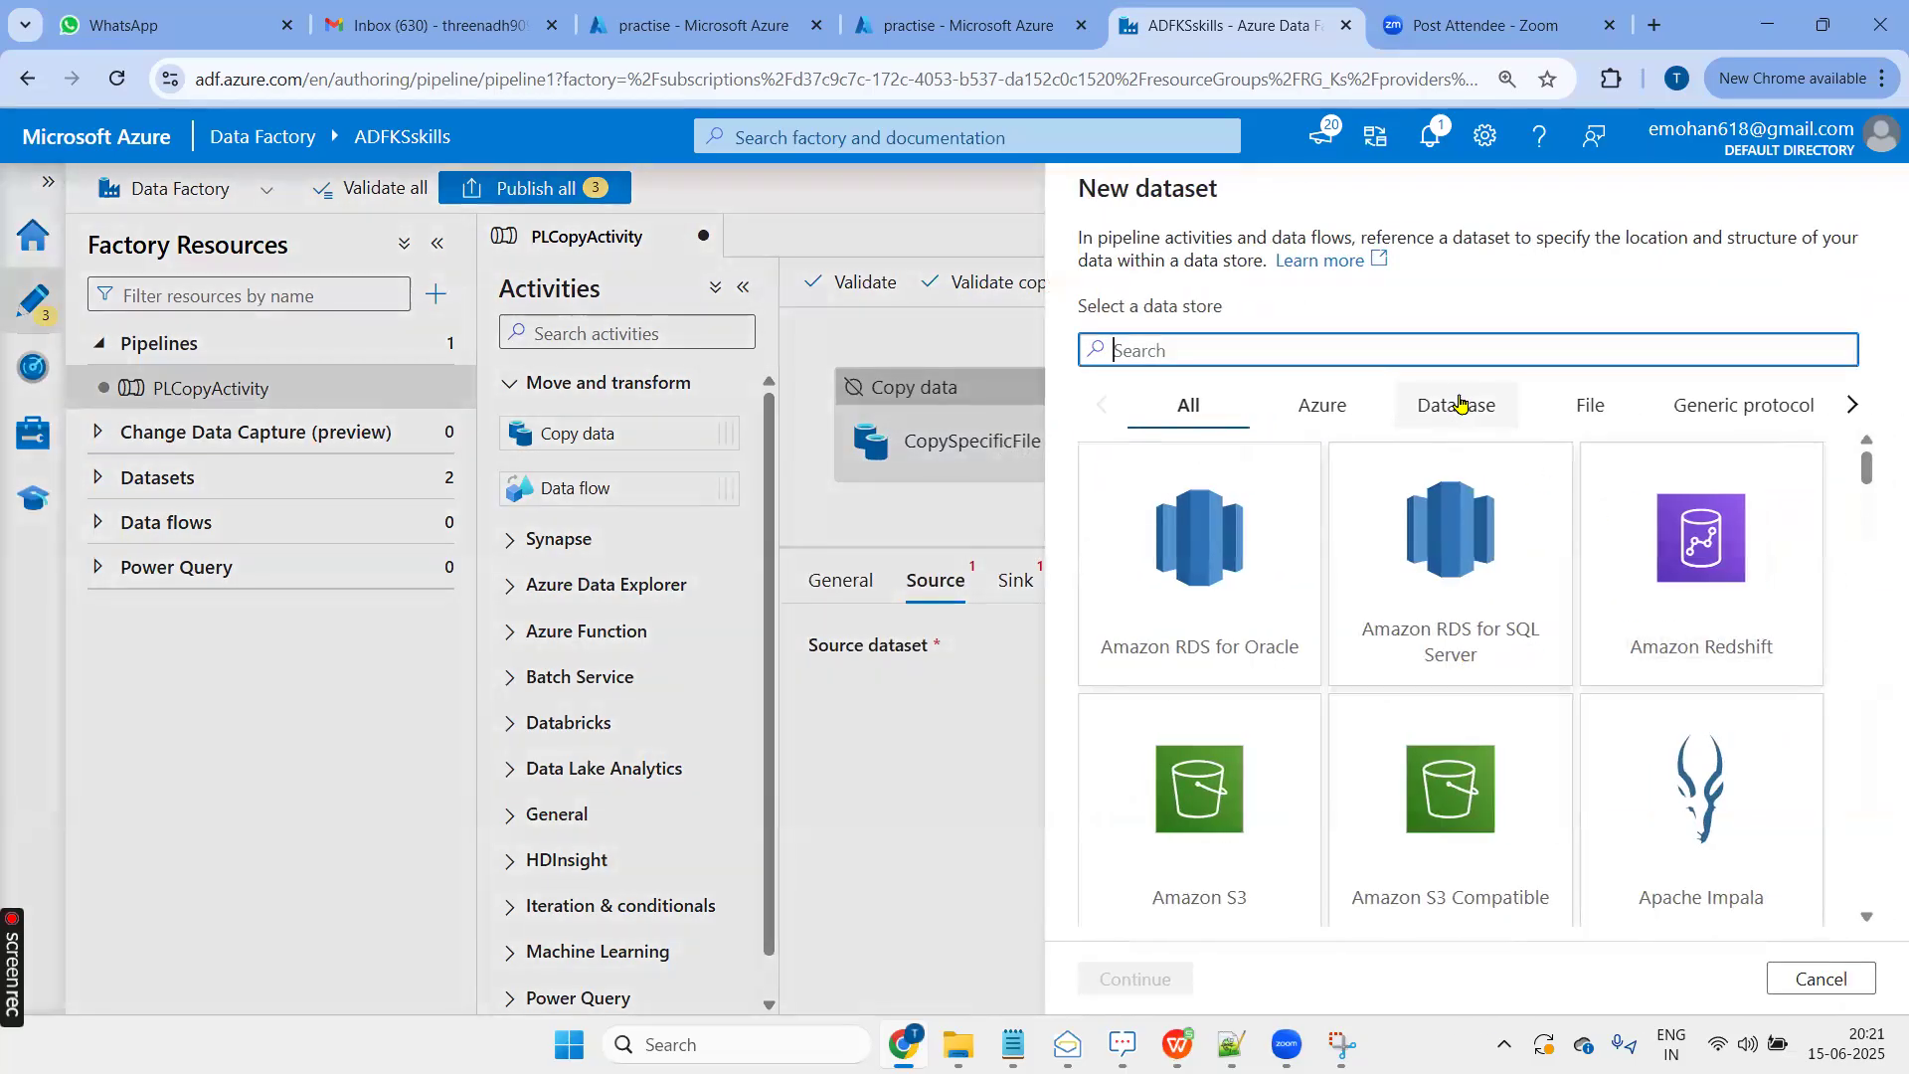
text(data)
click(1409, 611)
click(1128, 978)
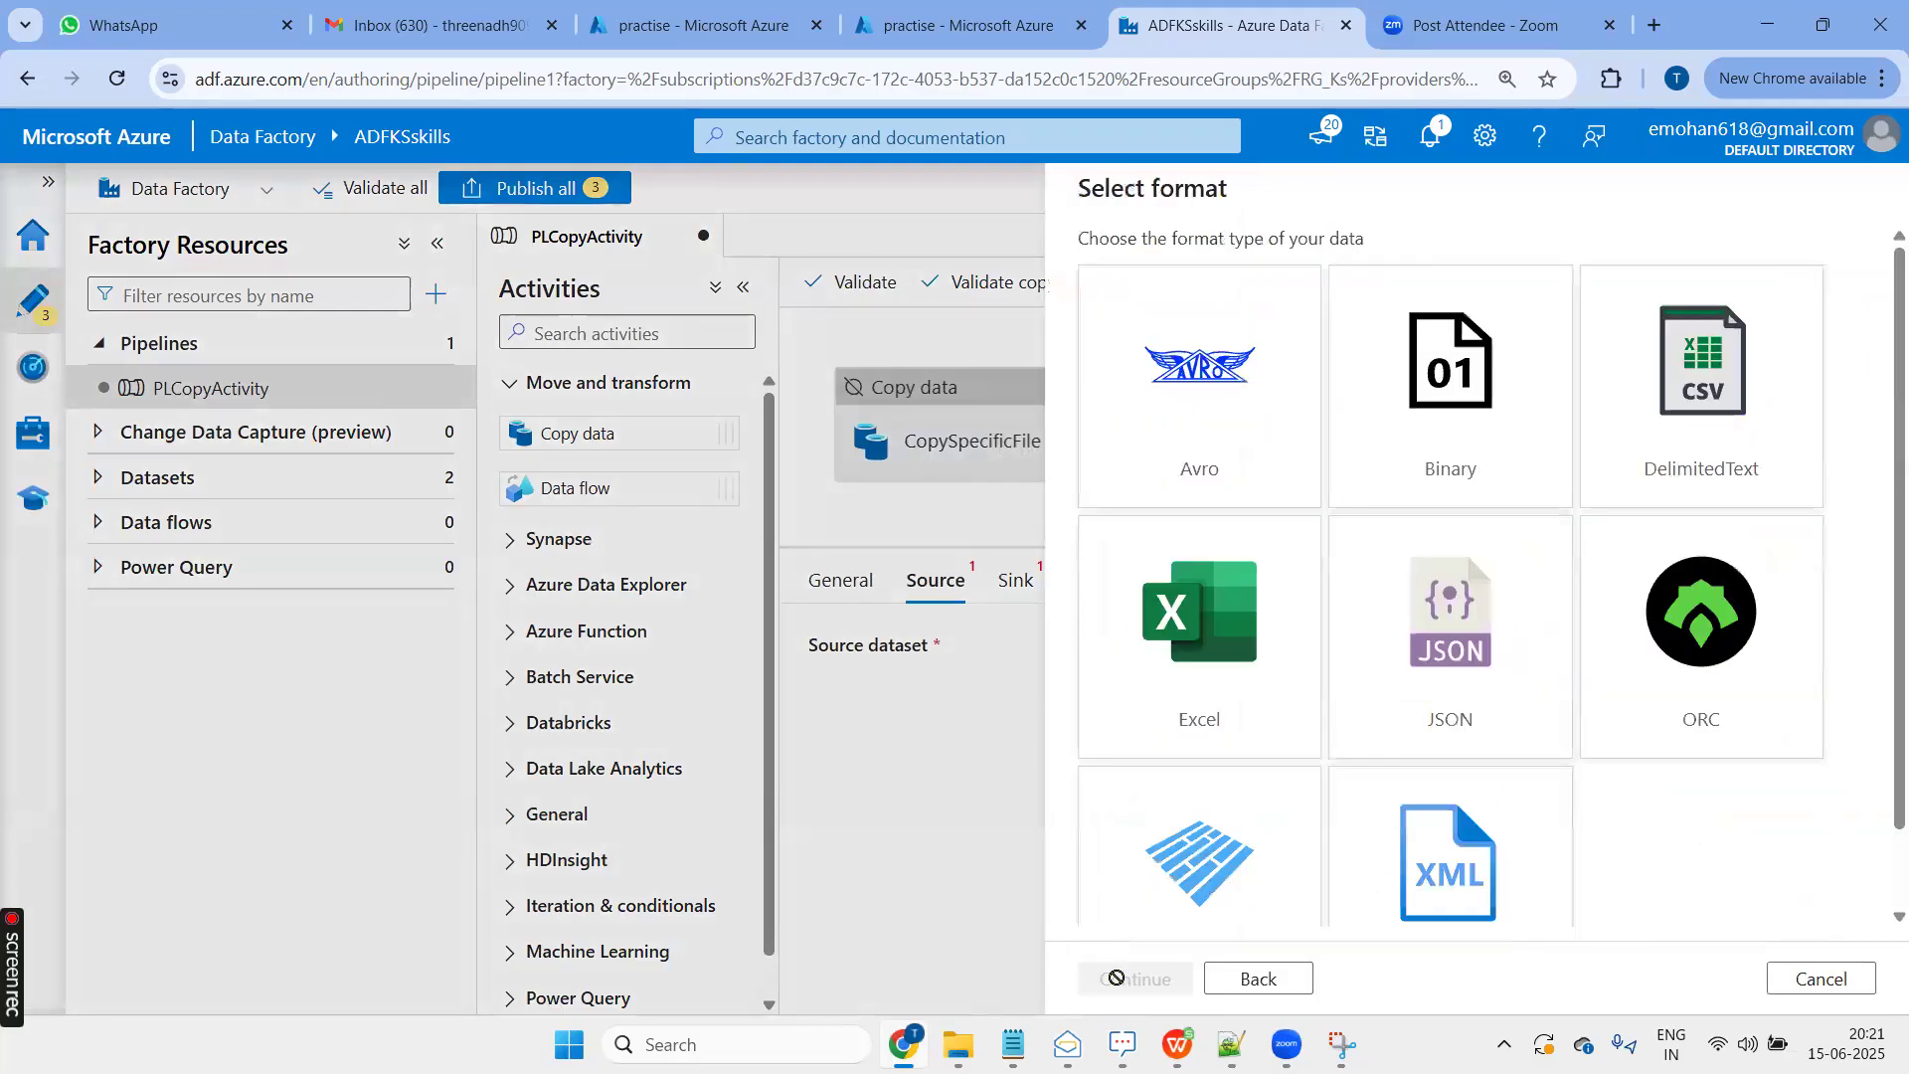
click(1673, 421)
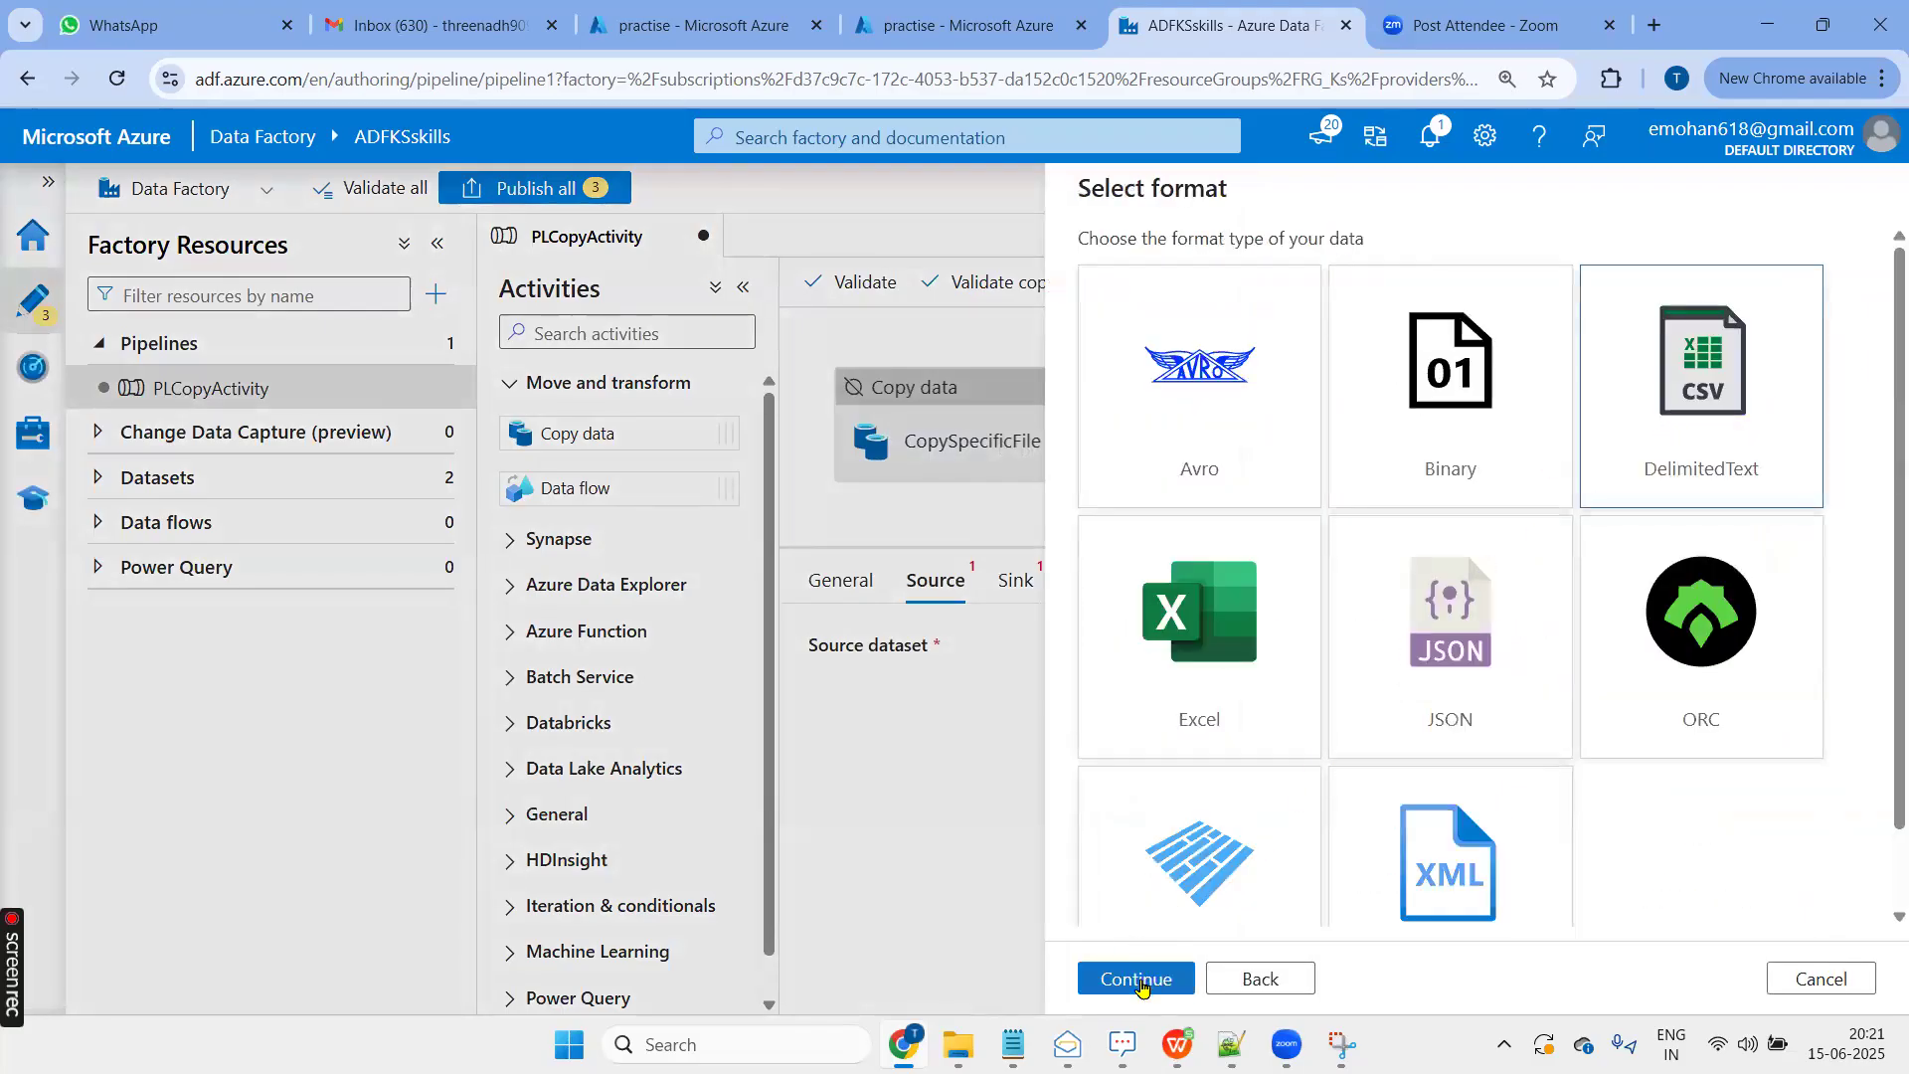
click(1136, 978)
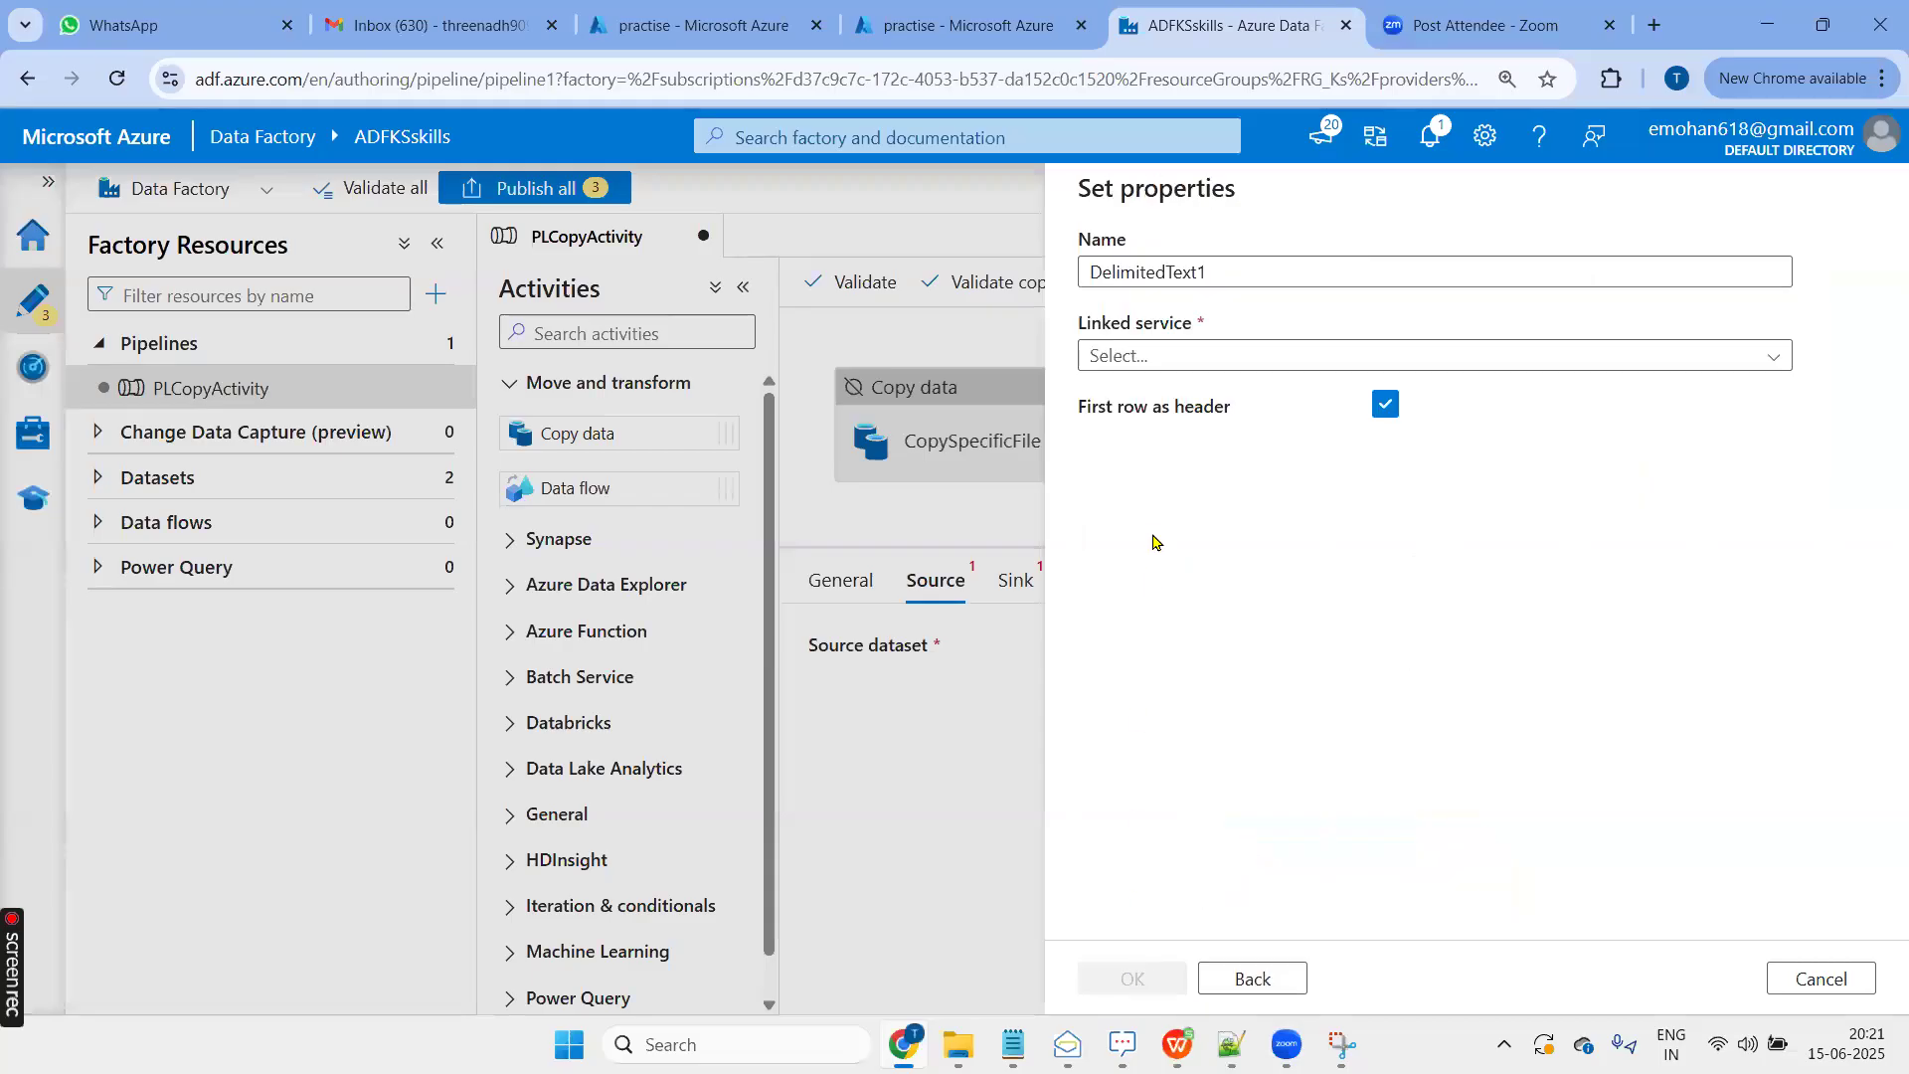
Name the dataset DS_Allcsvfiles, assign the LSADLSgen2 linked service, and start browsing for its file path
text(D)
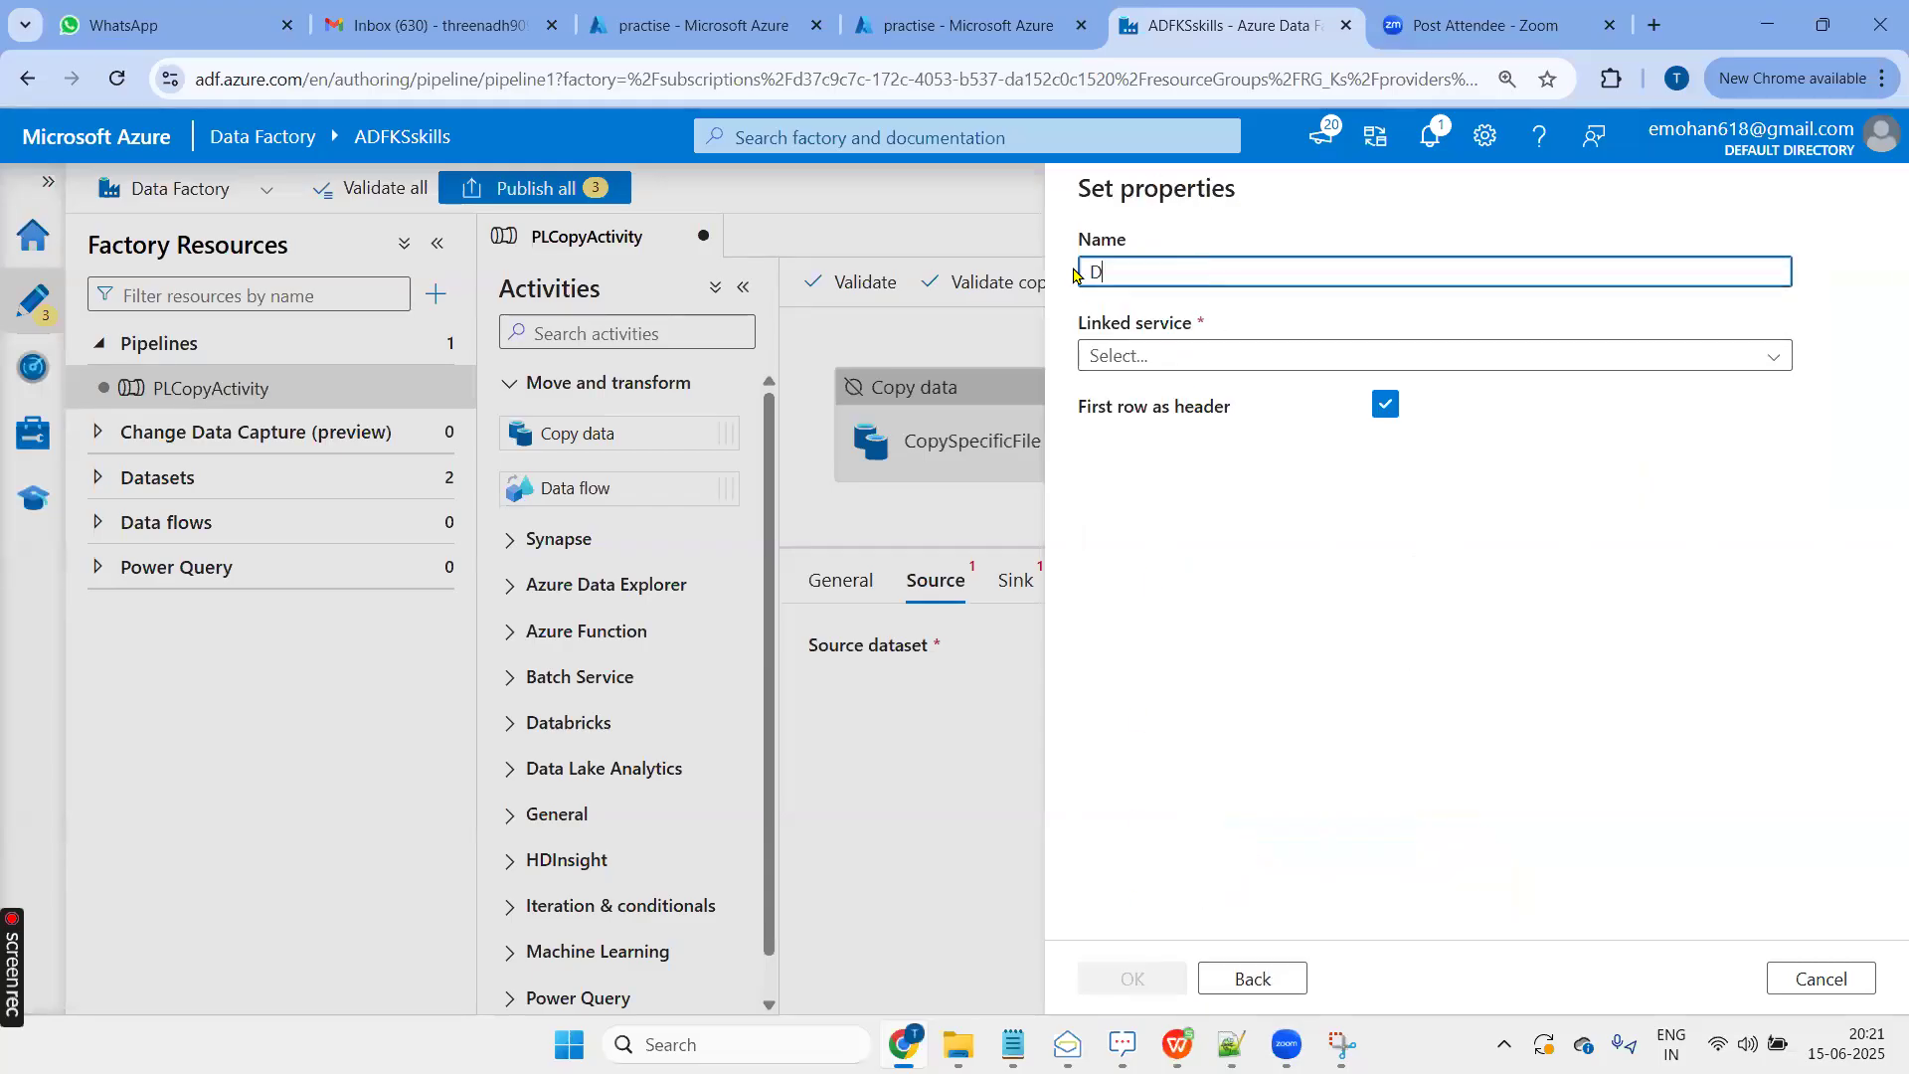
text(S_)
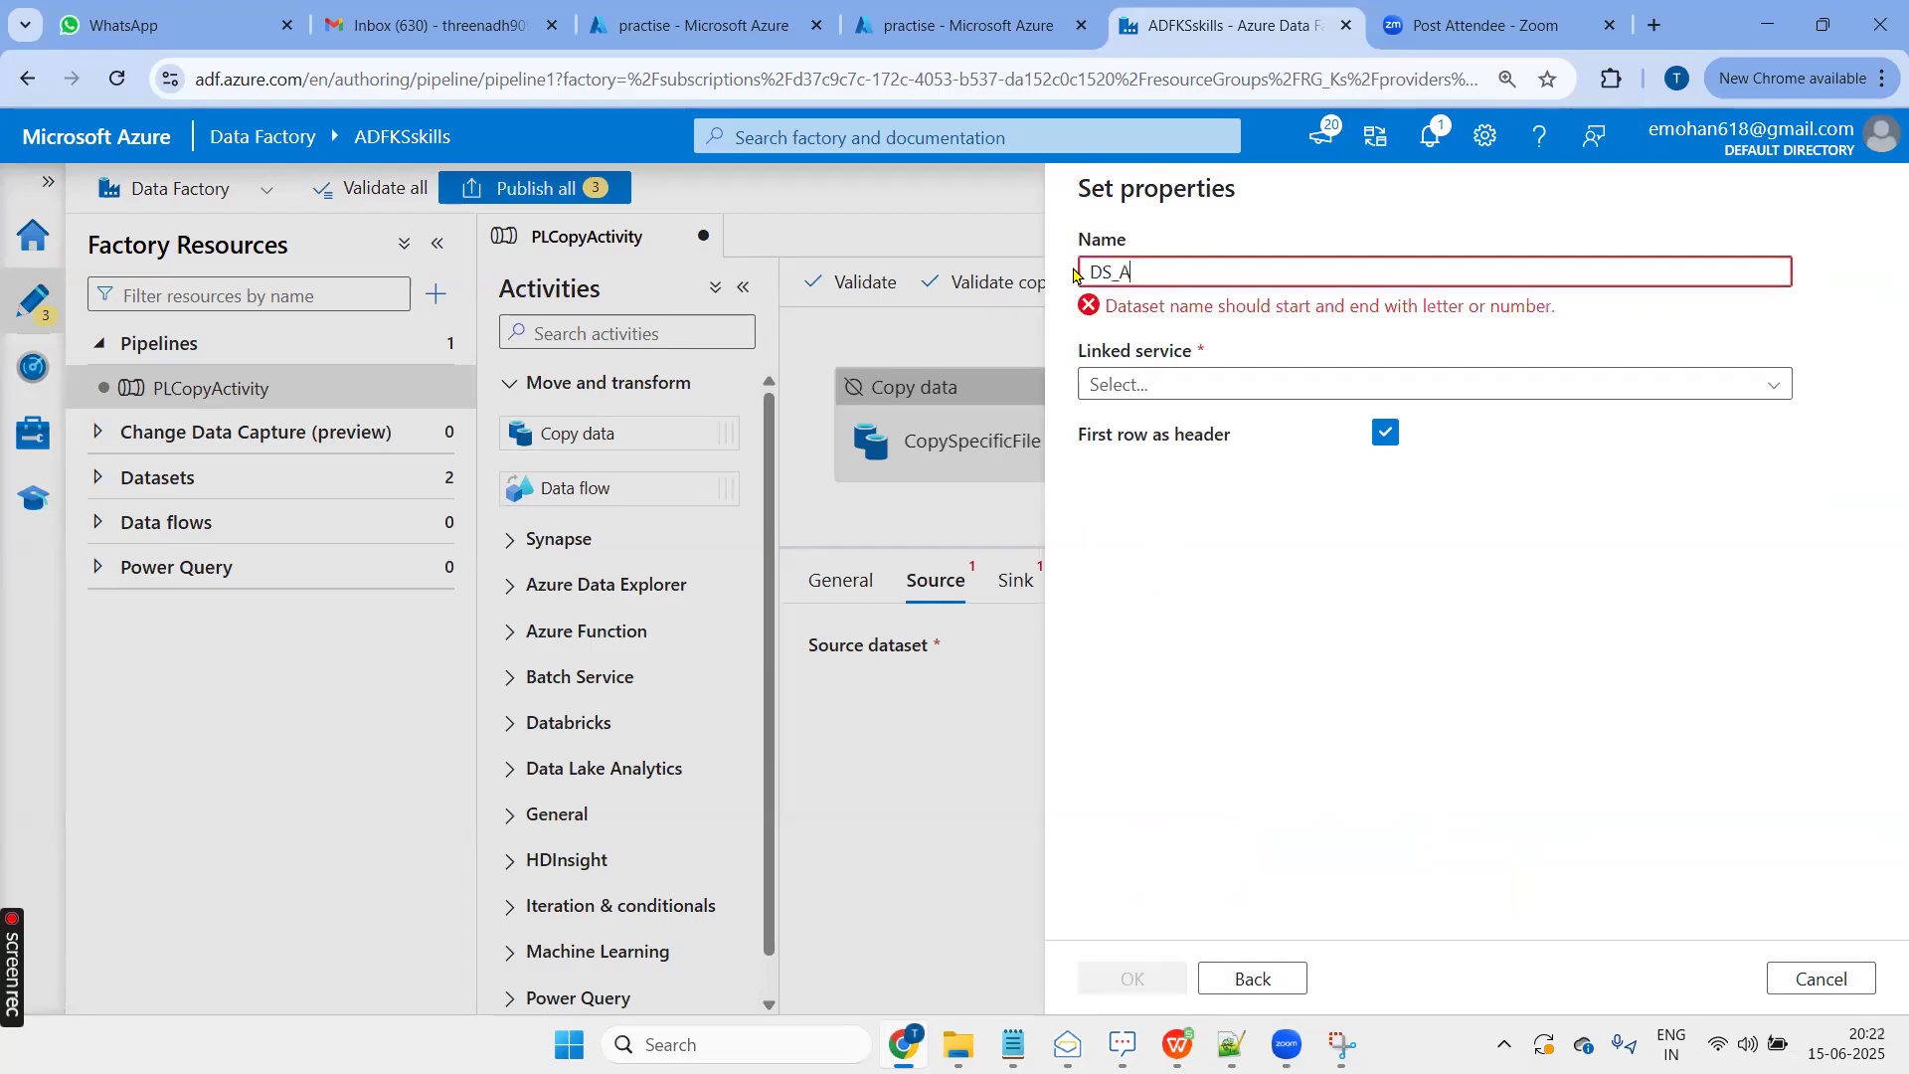
text(Allcsvfiles)
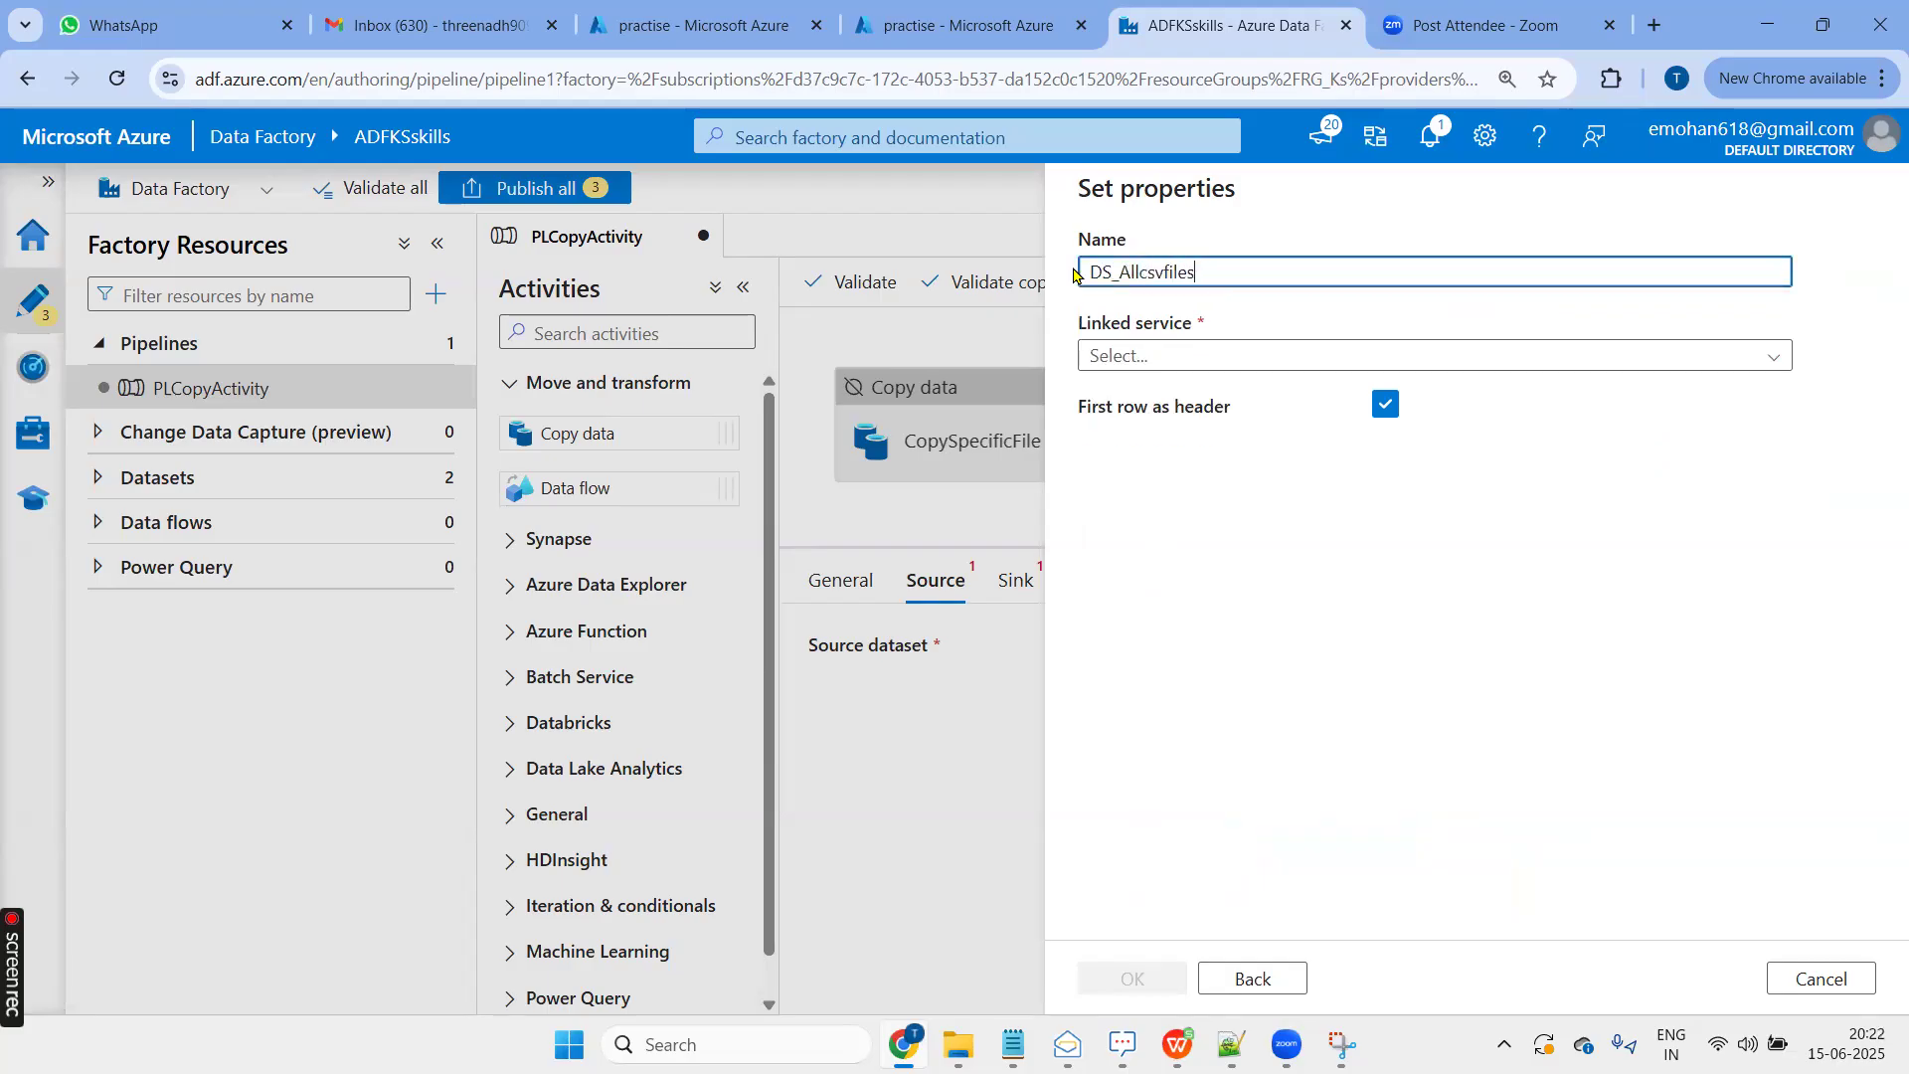
click(1120, 357)
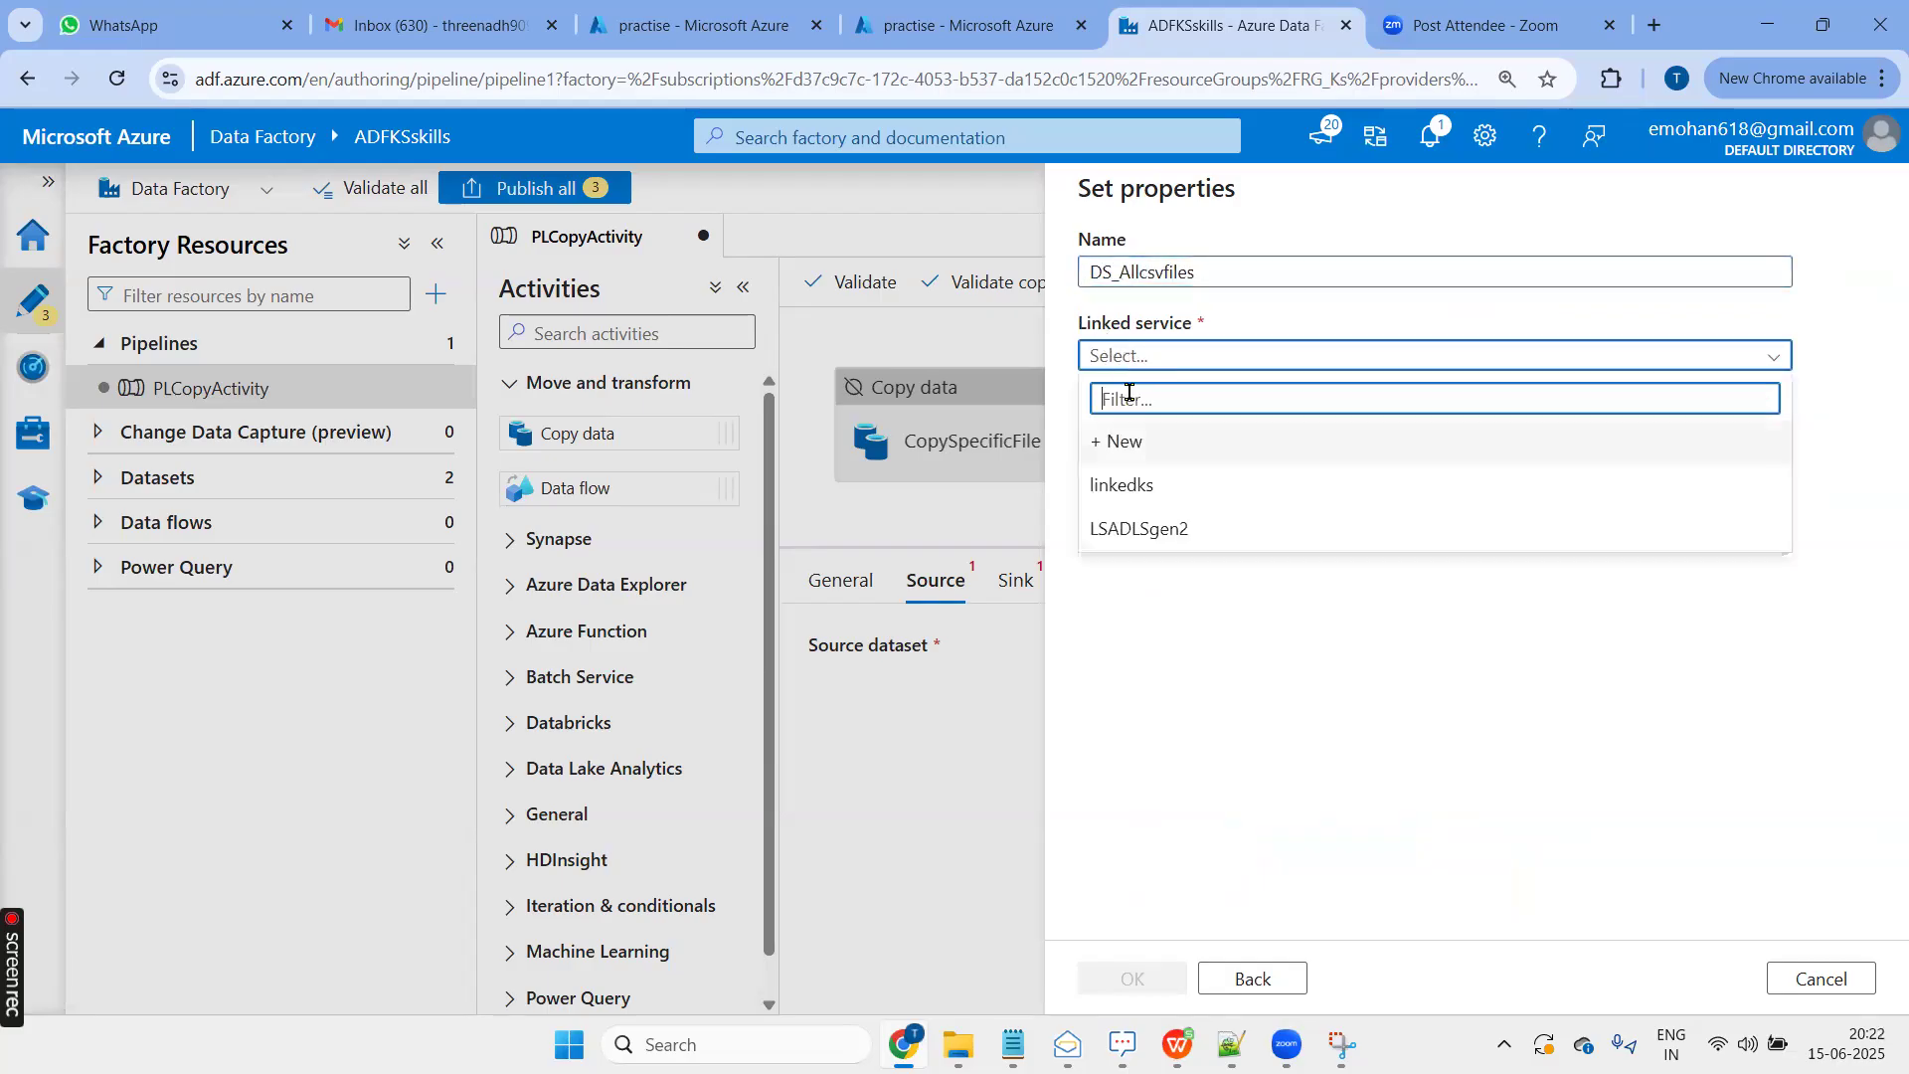
click(1147, 528)
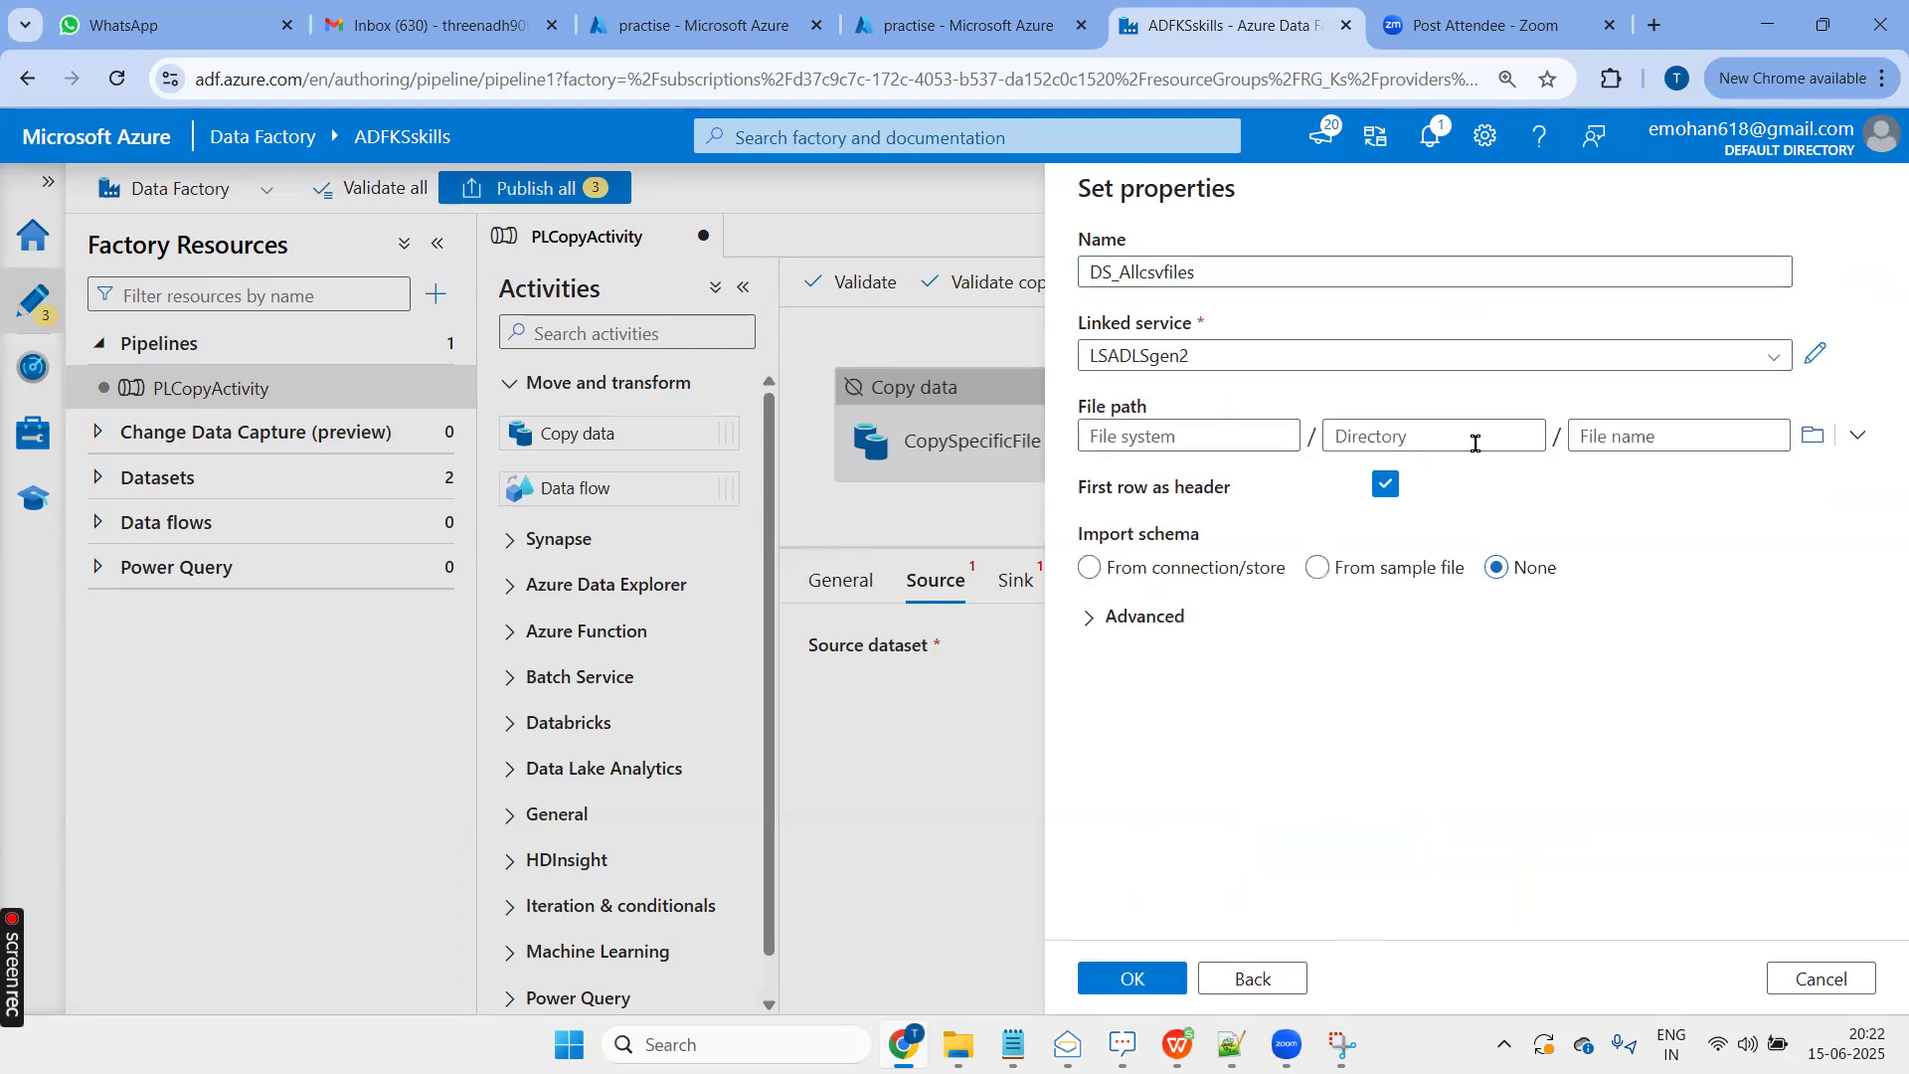
click(1812, 436)
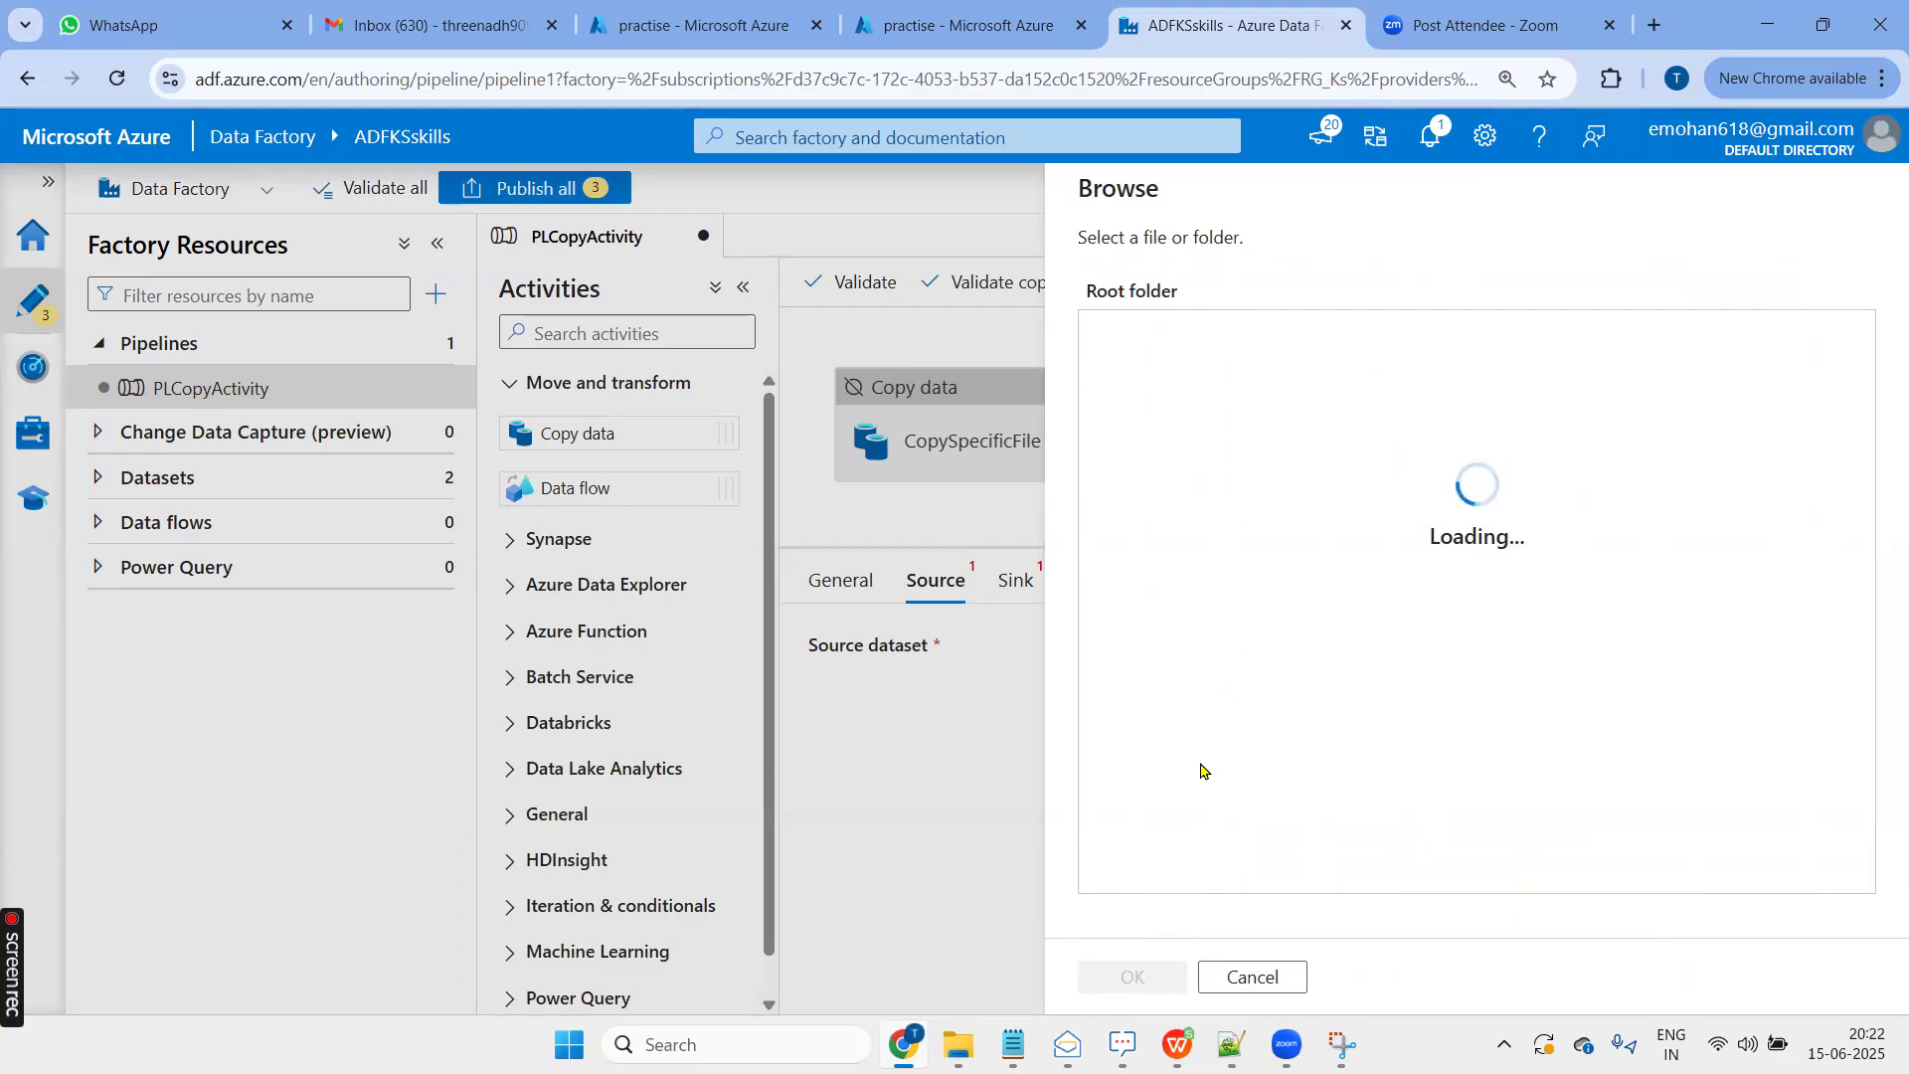
Switch to the Storage Account.xlsx workbook in WPS Office and review the copy scenarios on the Scenarios sheet
click(1181, 1042)
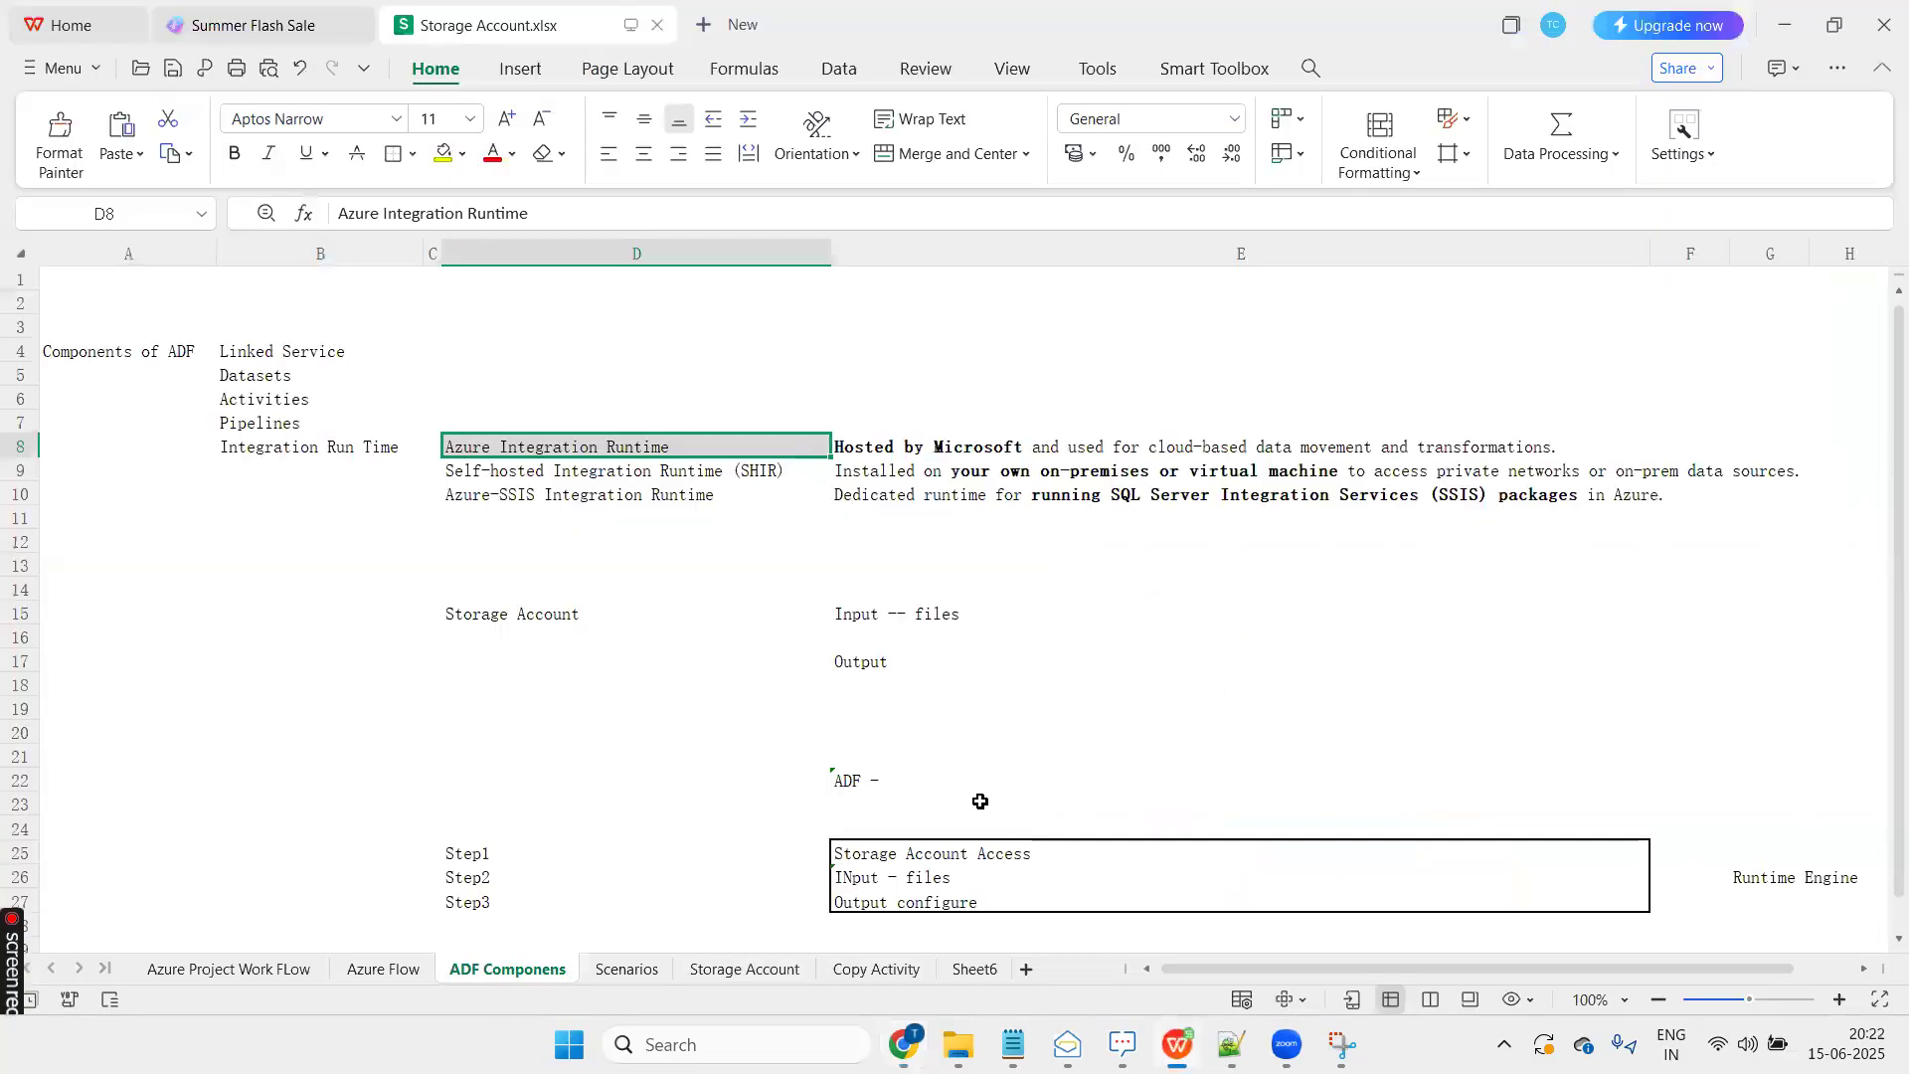
click(648, 972)
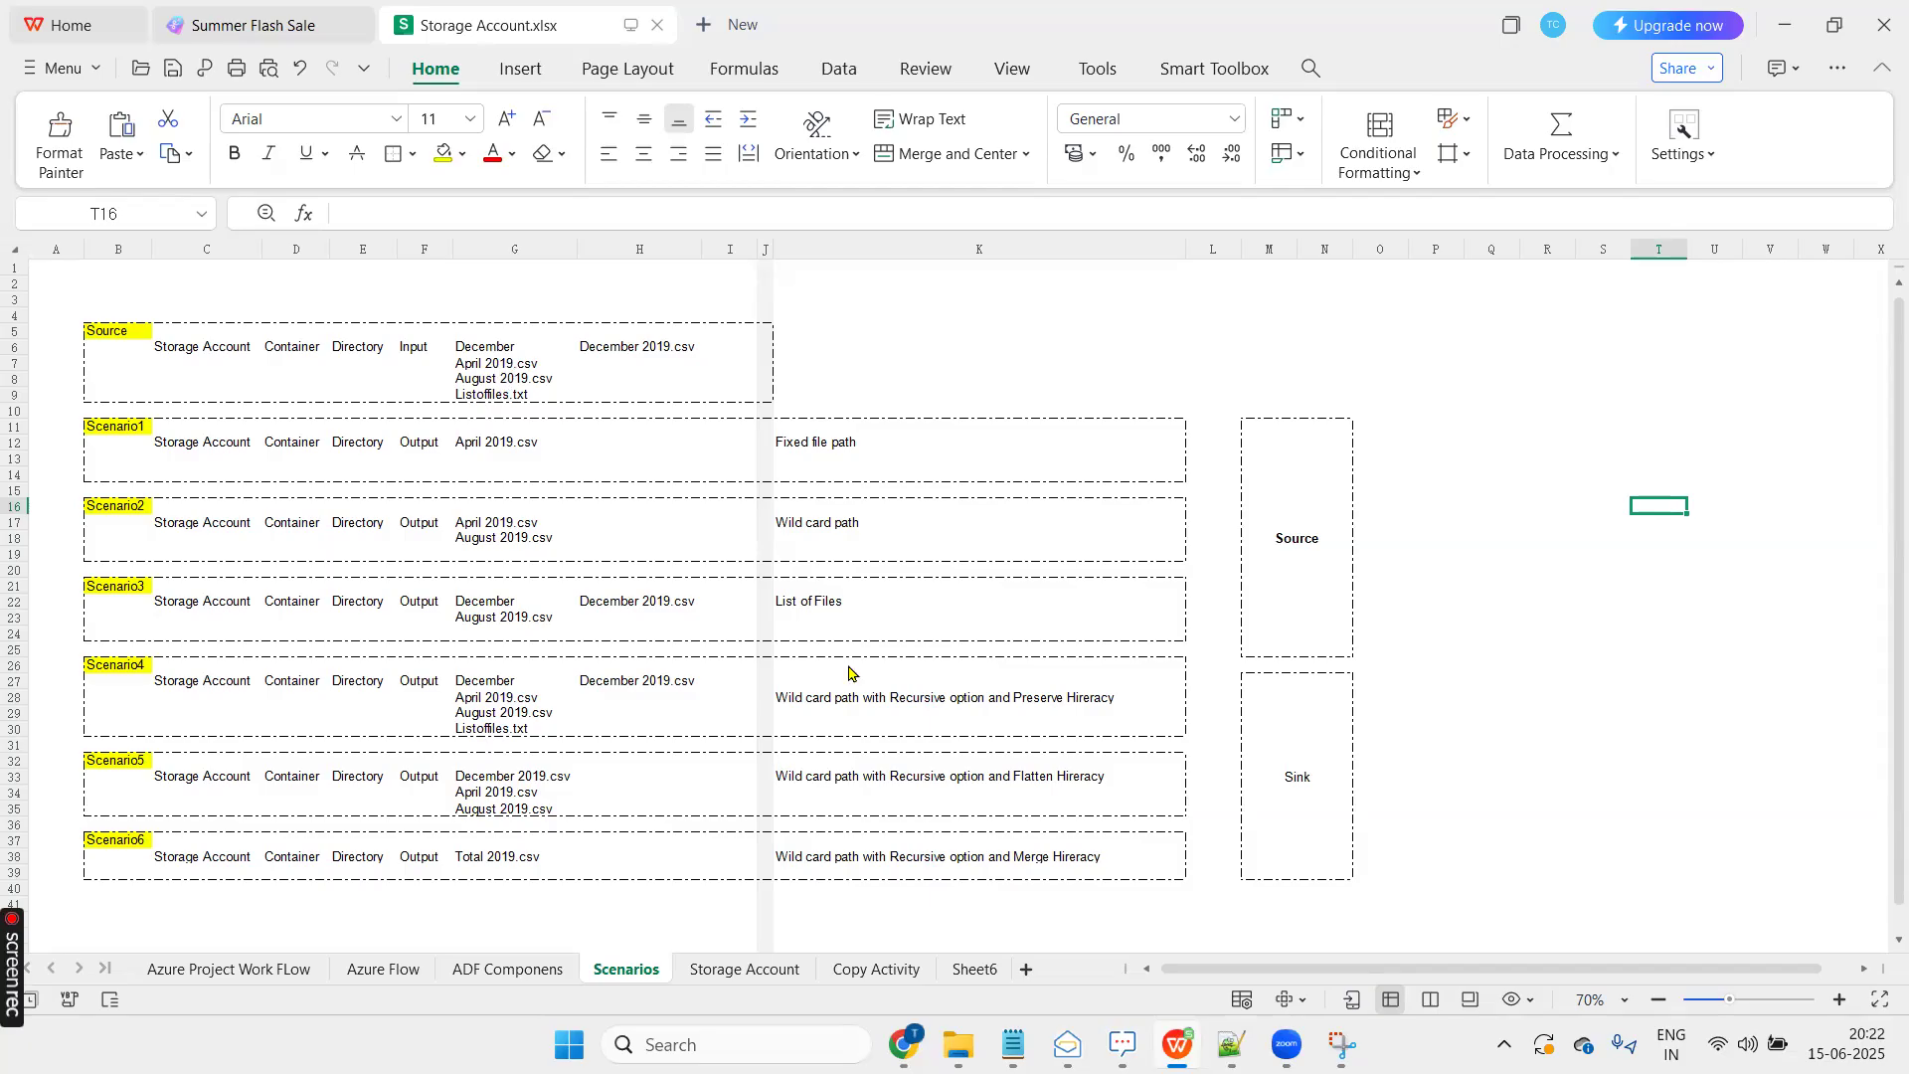
key(alt+Tab)
Point the DS_Allcsvfiles dataset to the practise/Input folder without a file name and create it
double_click(1155, 342)
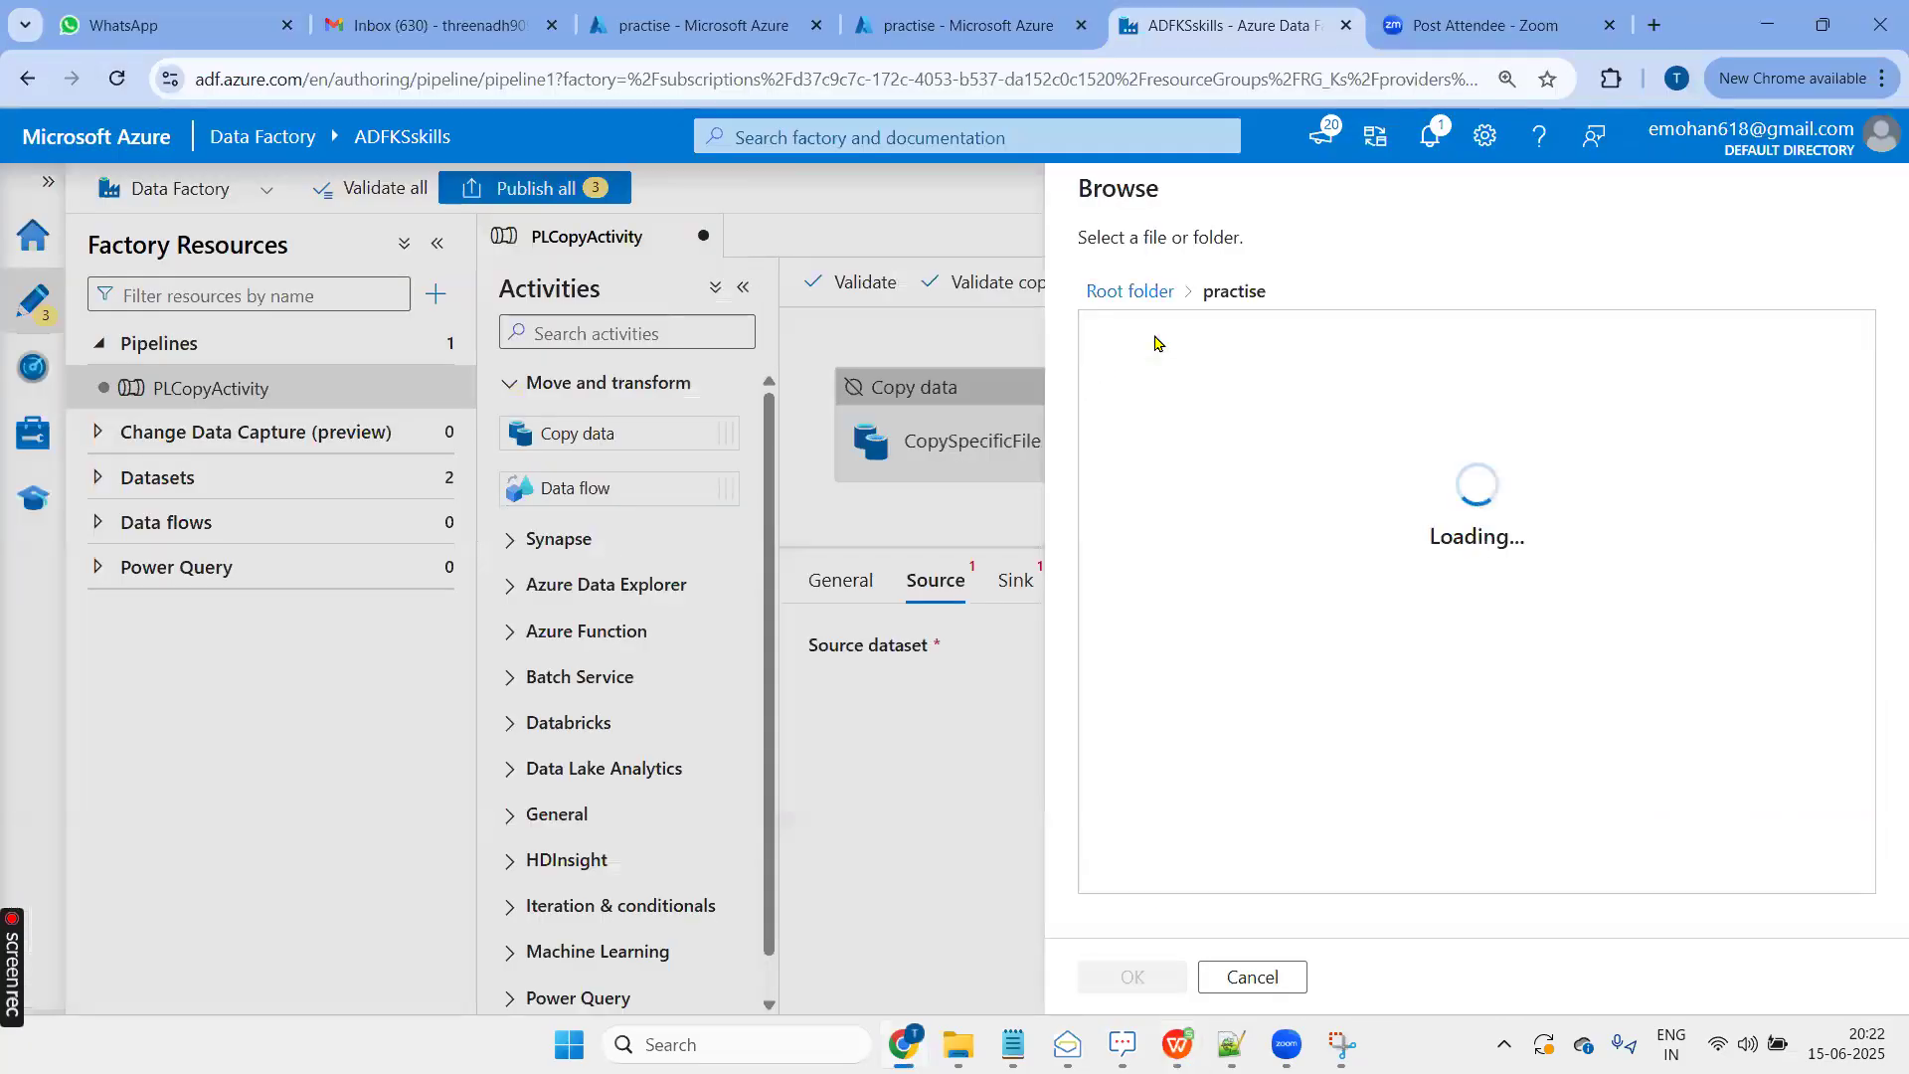
click(1141, 338)
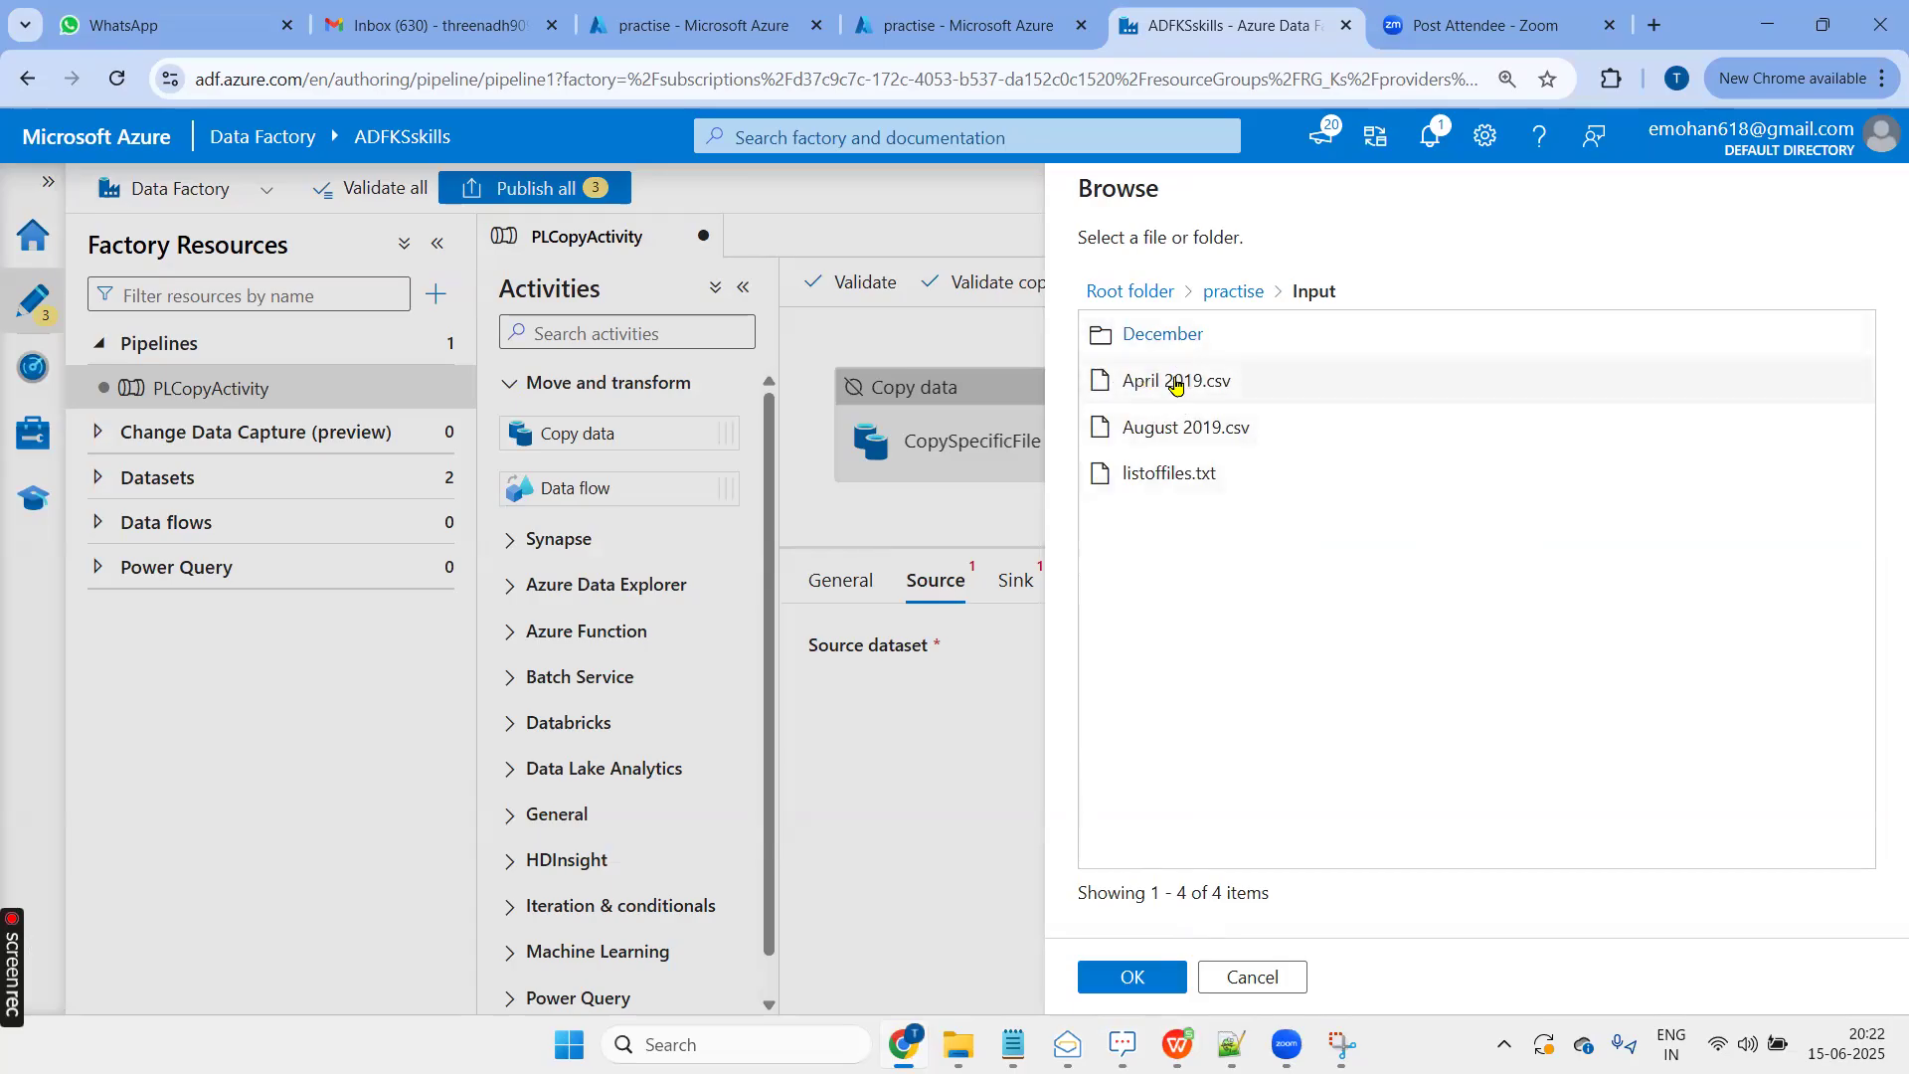
click(1124, 978)
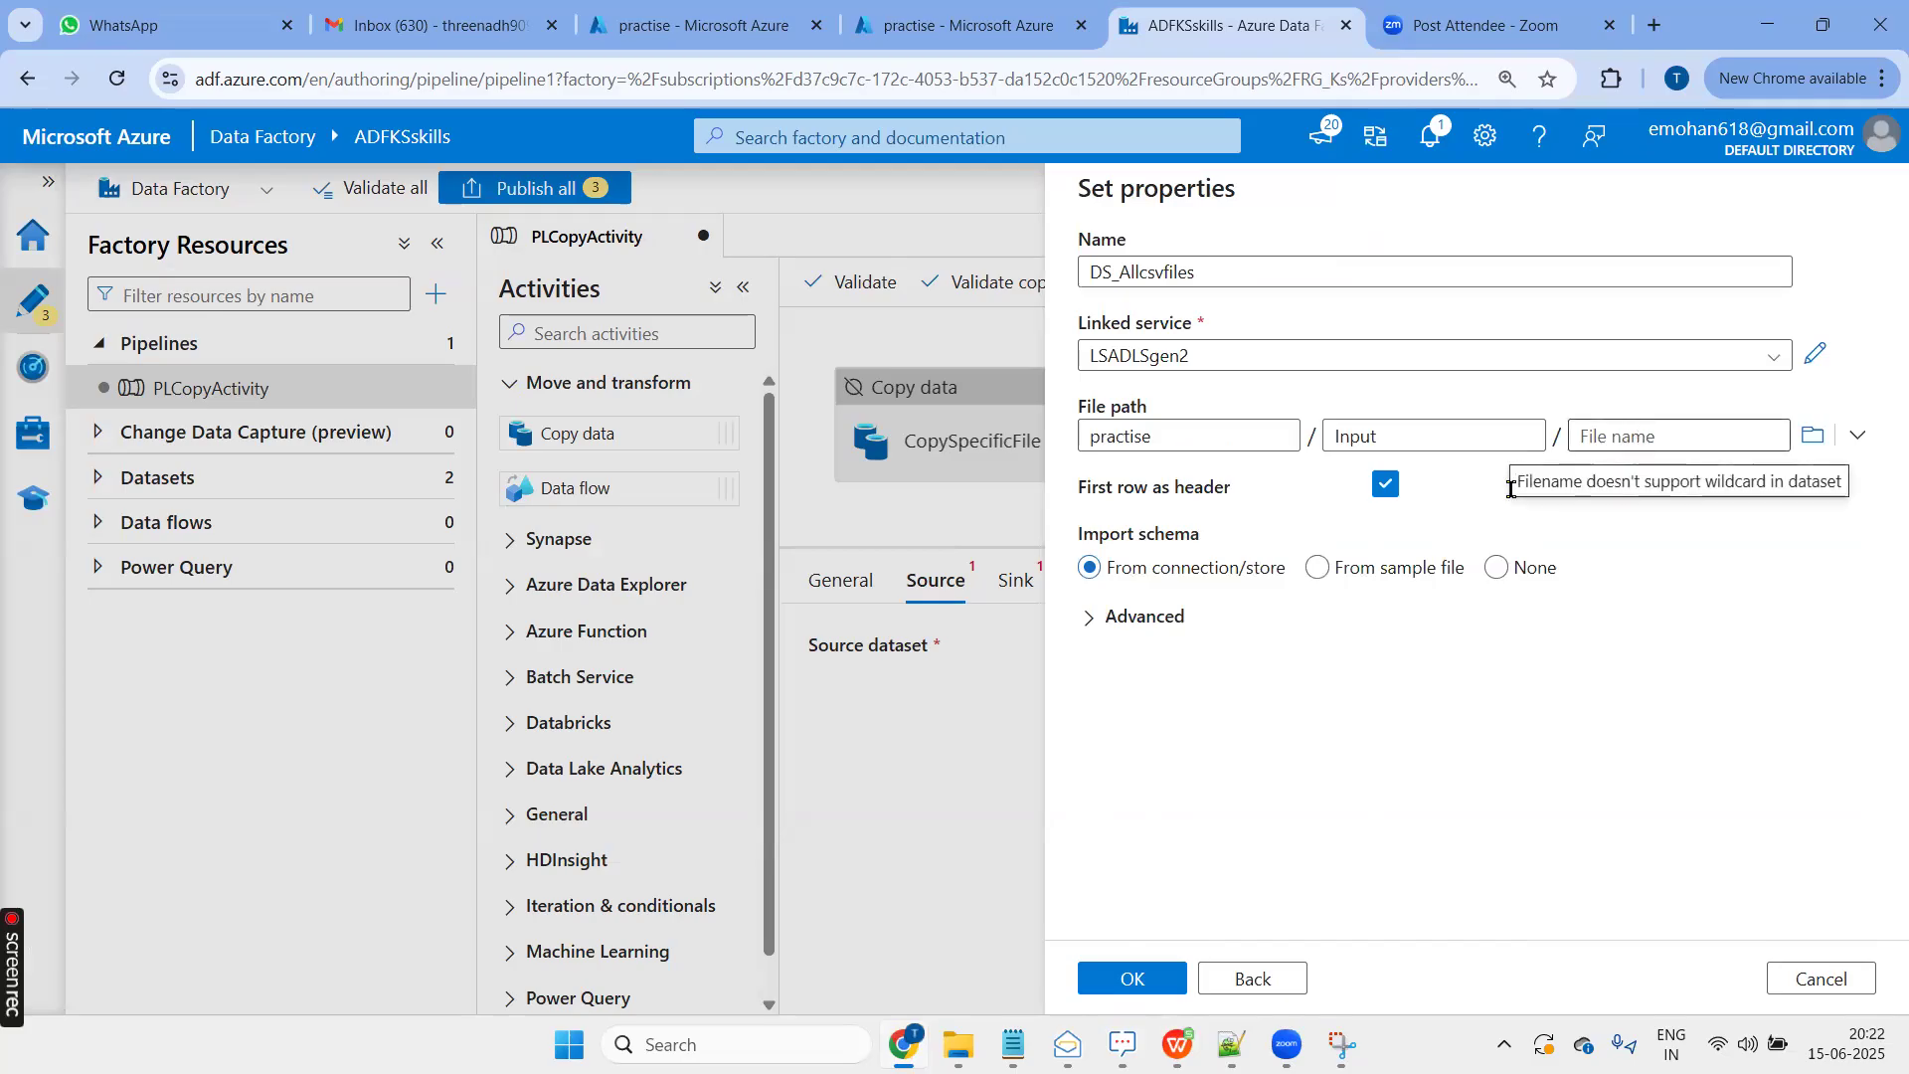
click(1159, 984)
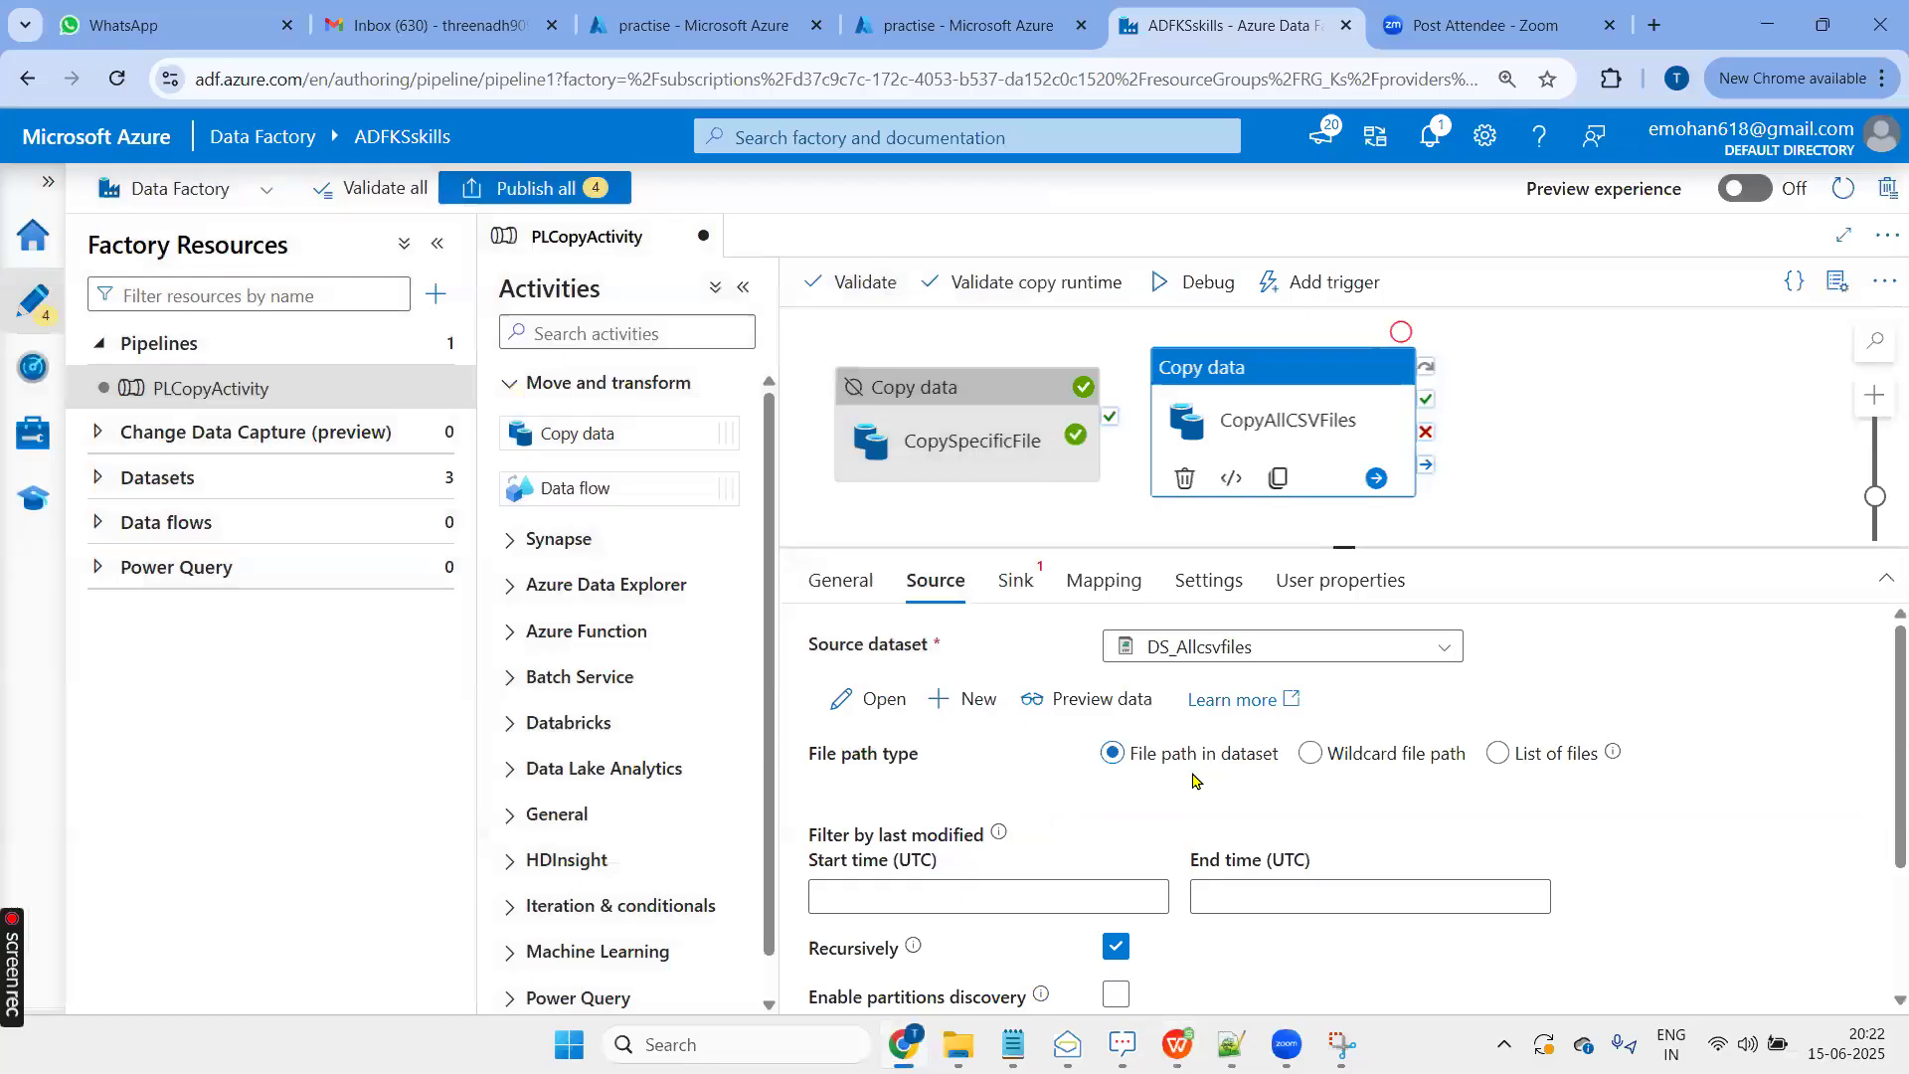
Set the CopyAllCSVFiles source to a wildcard file path with the file name *.csv and turn off recursive reading
click(1336, 763)
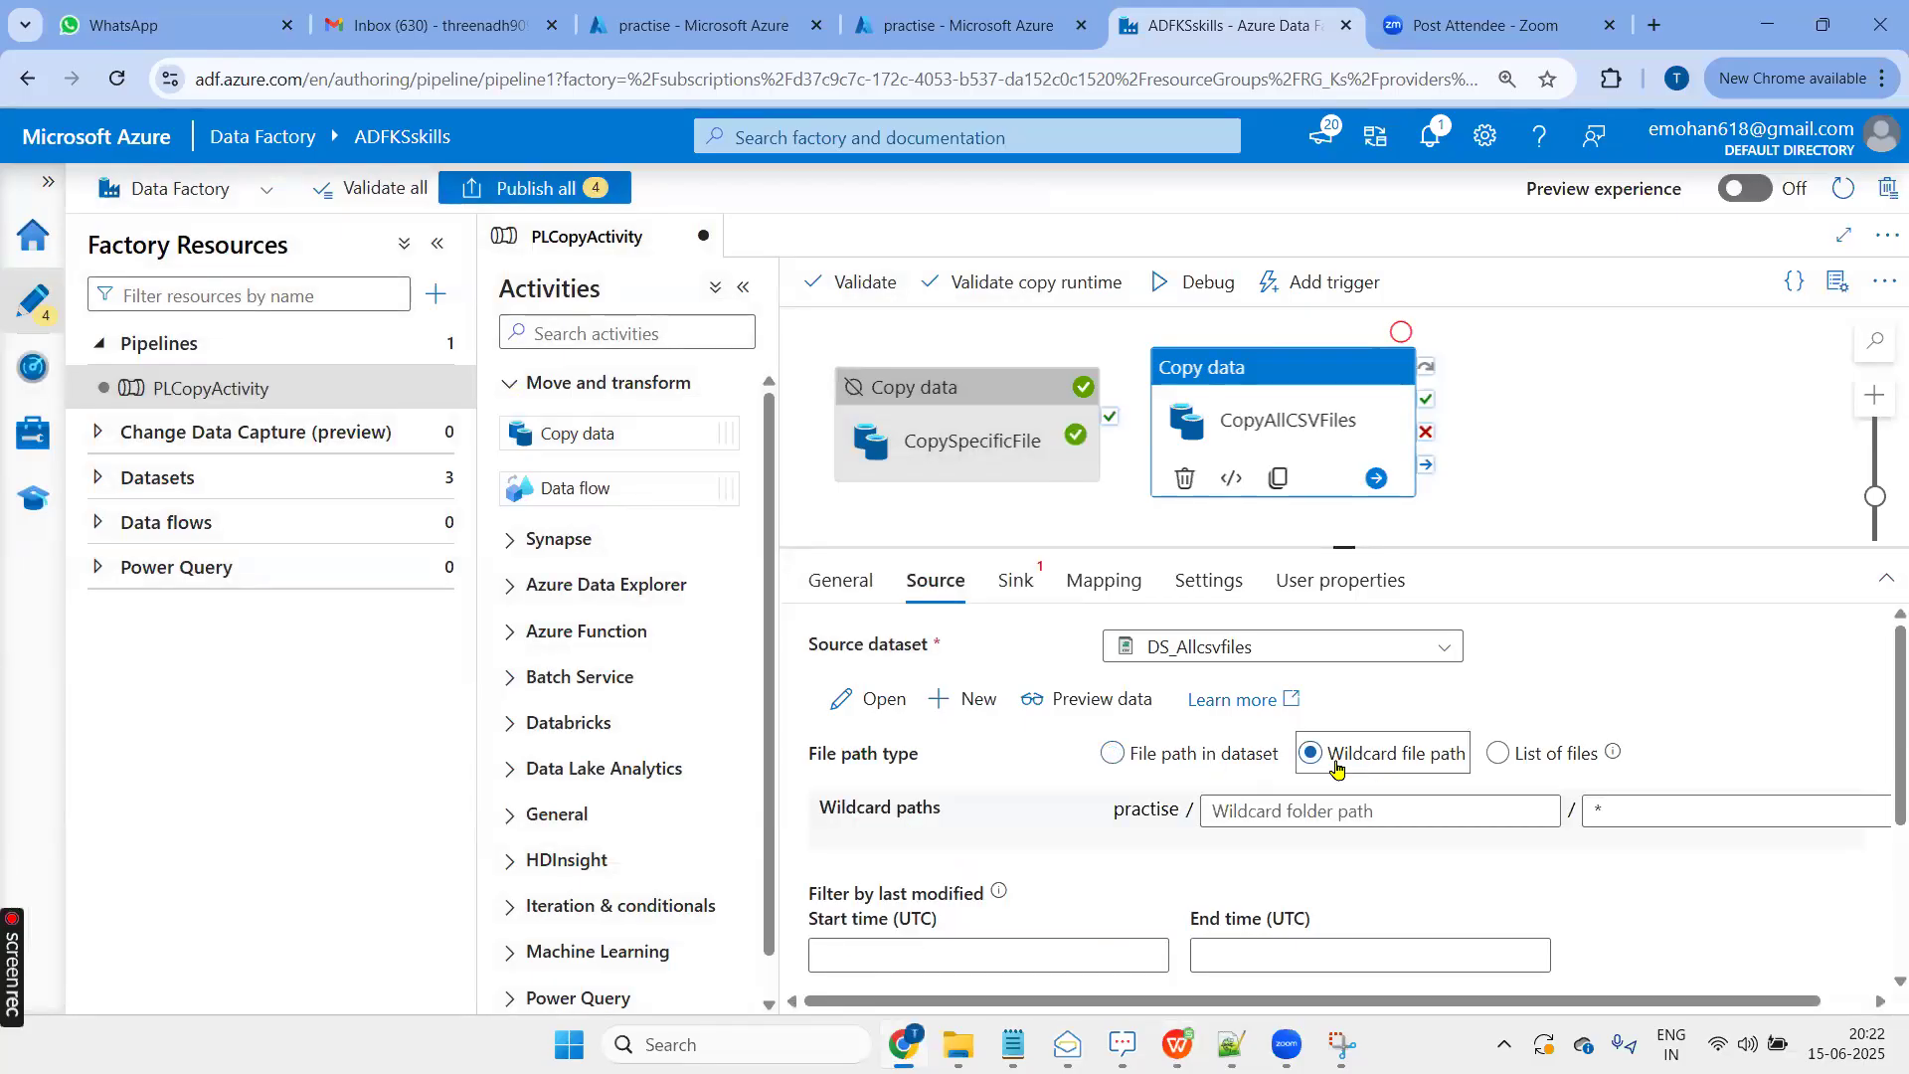
click(1624, 809)
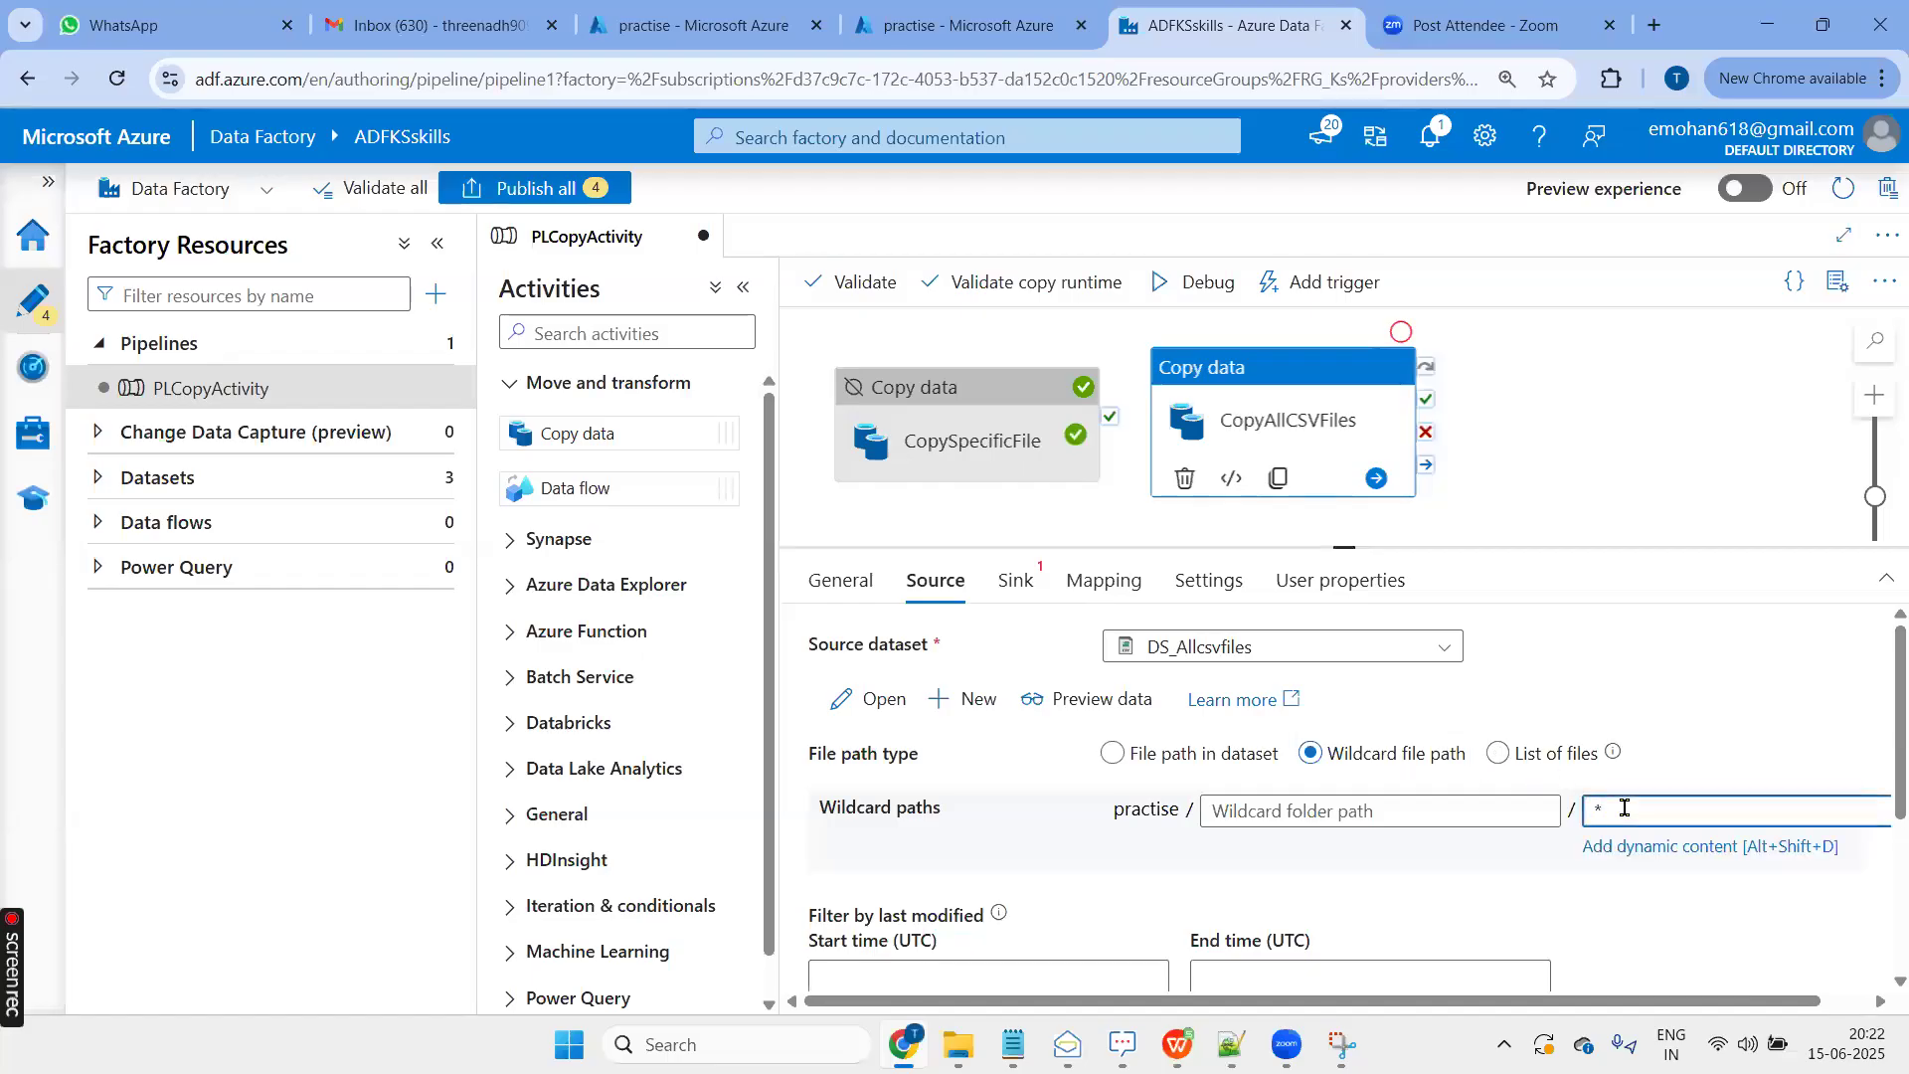
text(.csv)
drag(1601, 811, 1583, 811)
click(1653, 809)
scroll(1641, 791, down, 1)
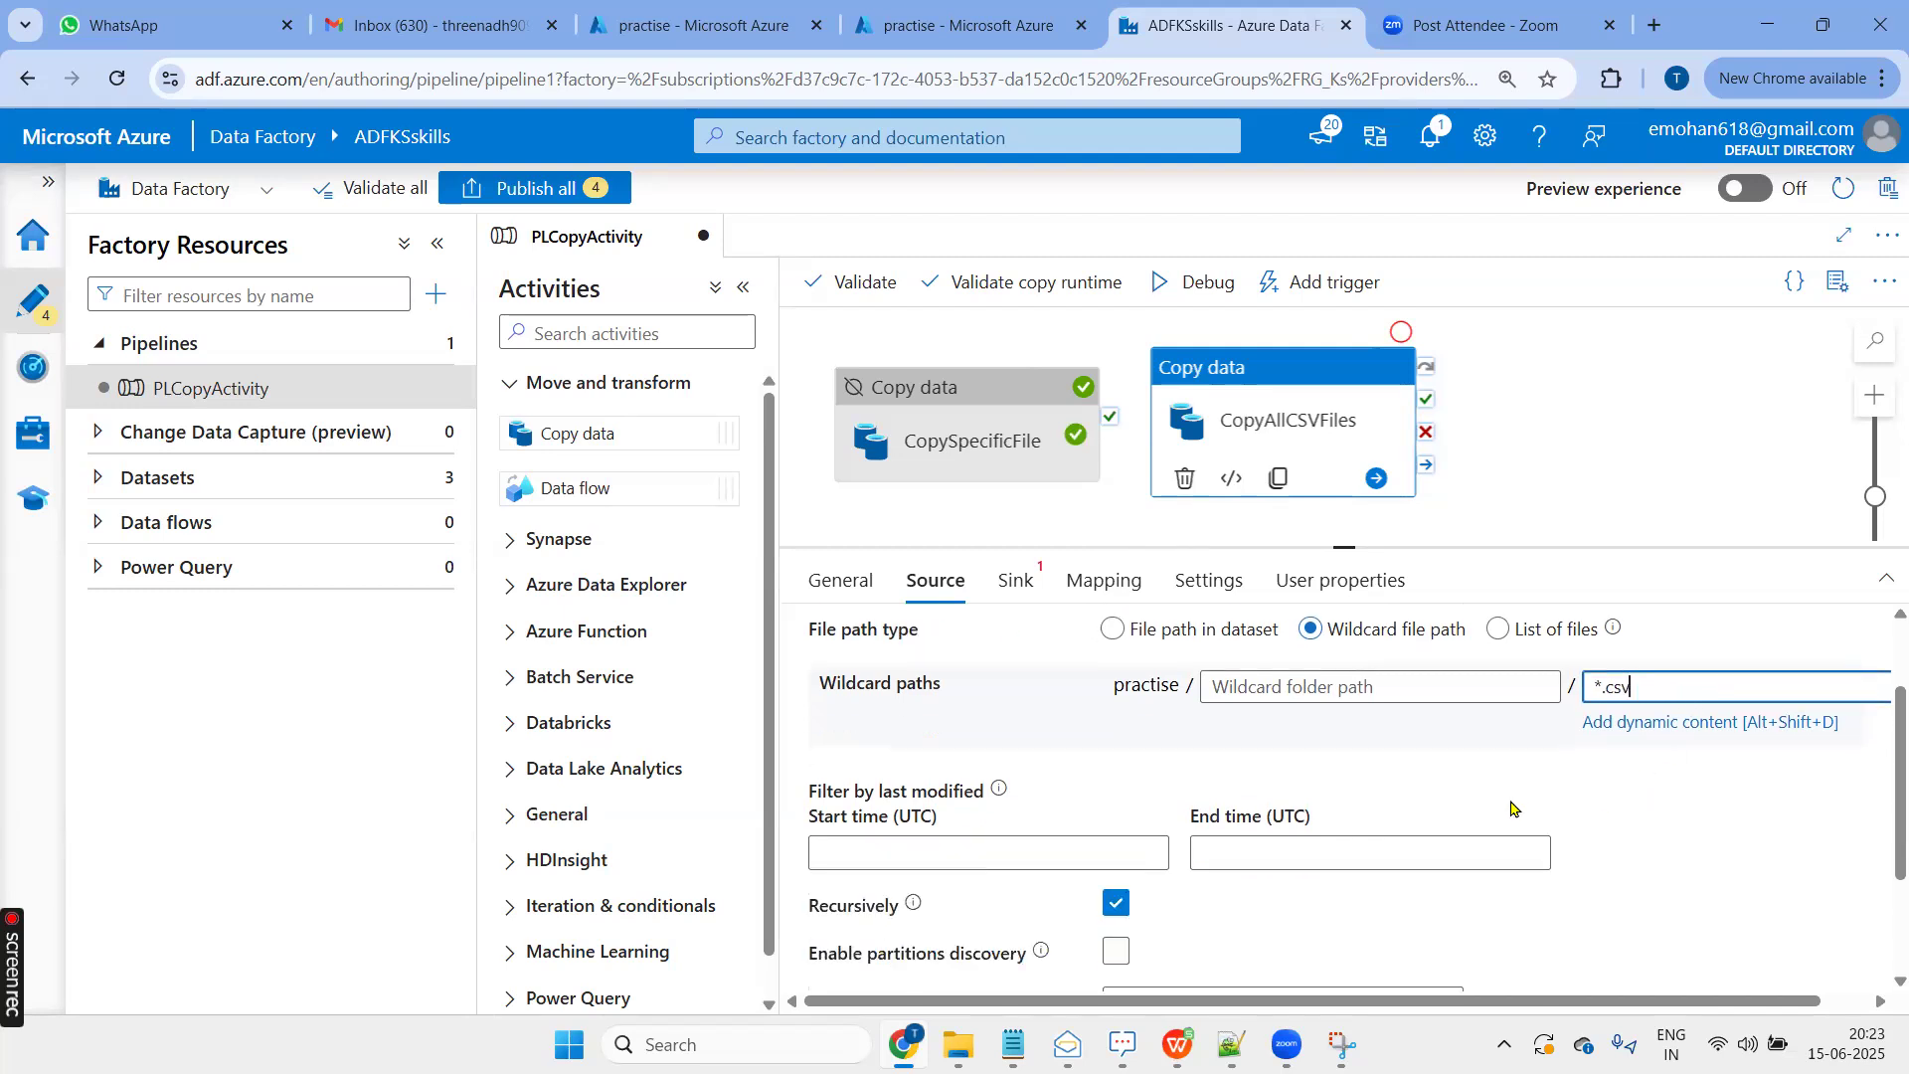
click(1116, 905)
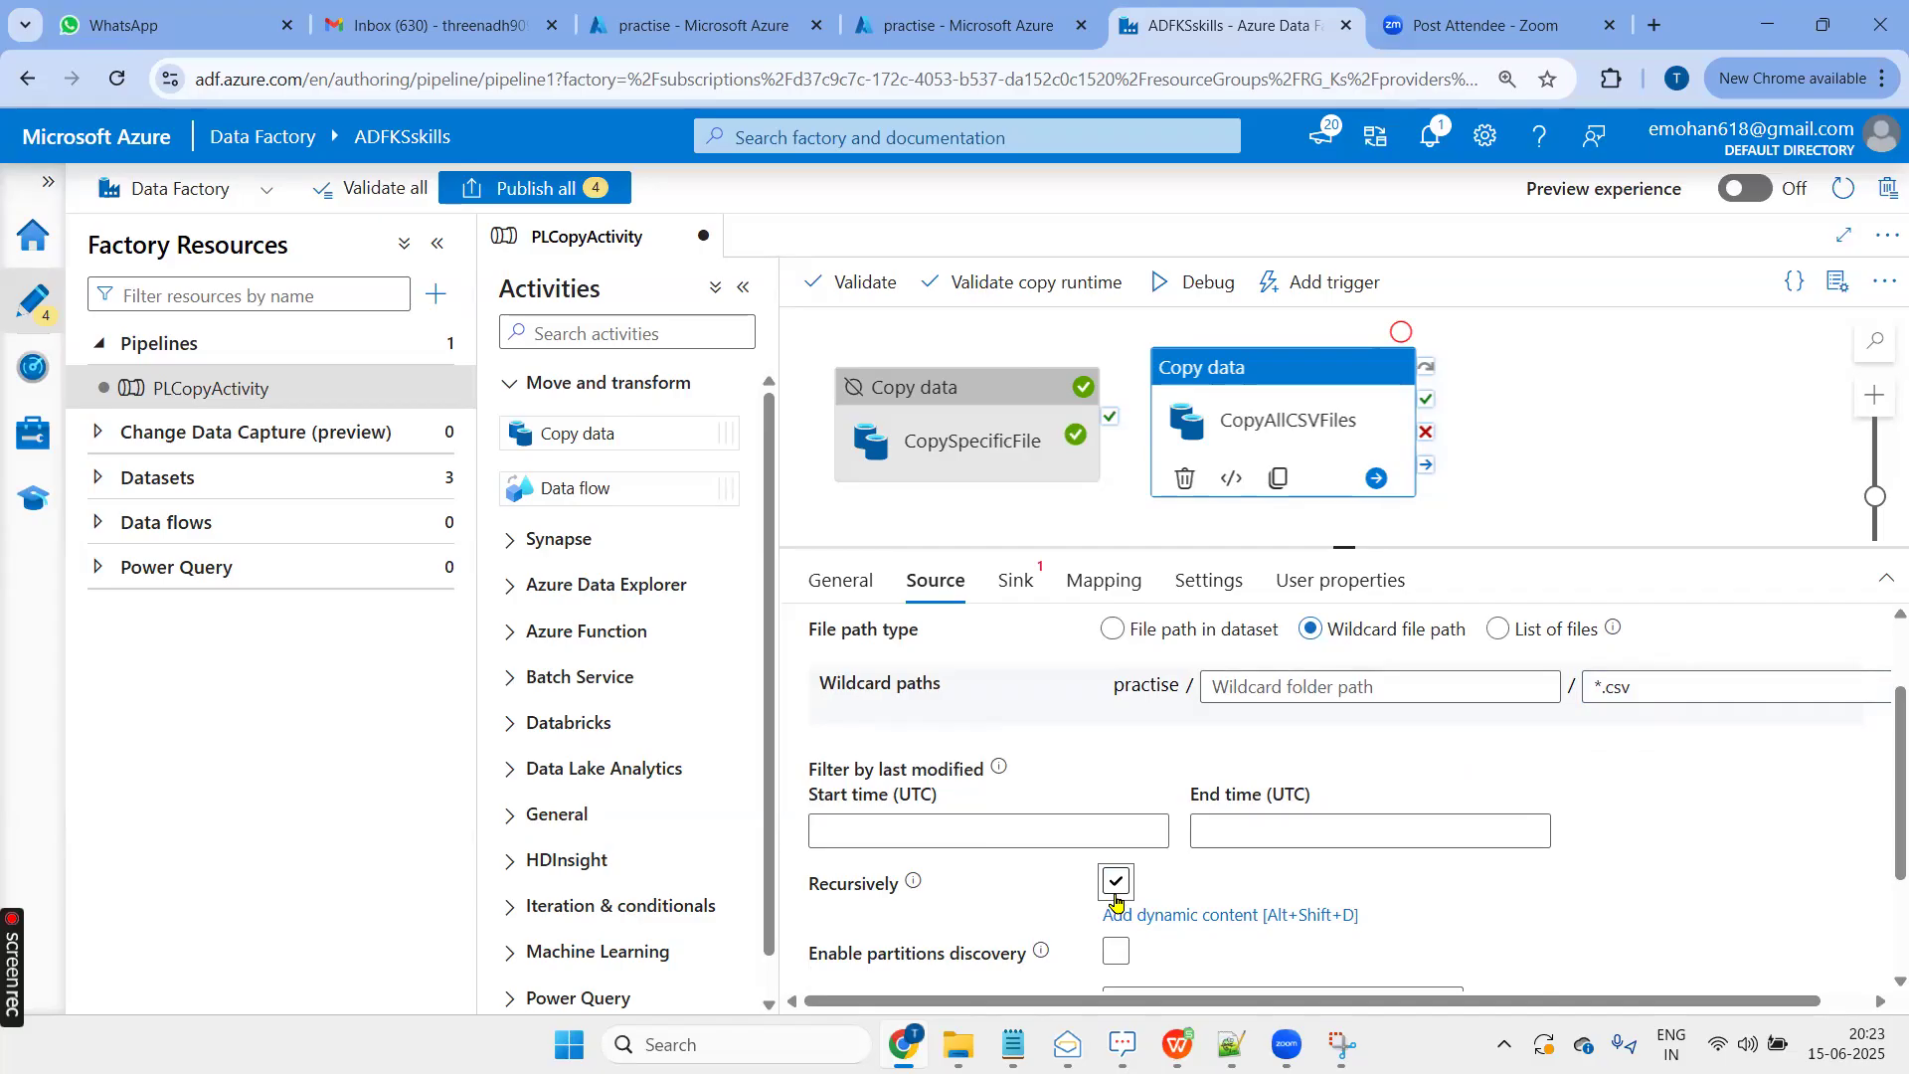
click(1115, 894)
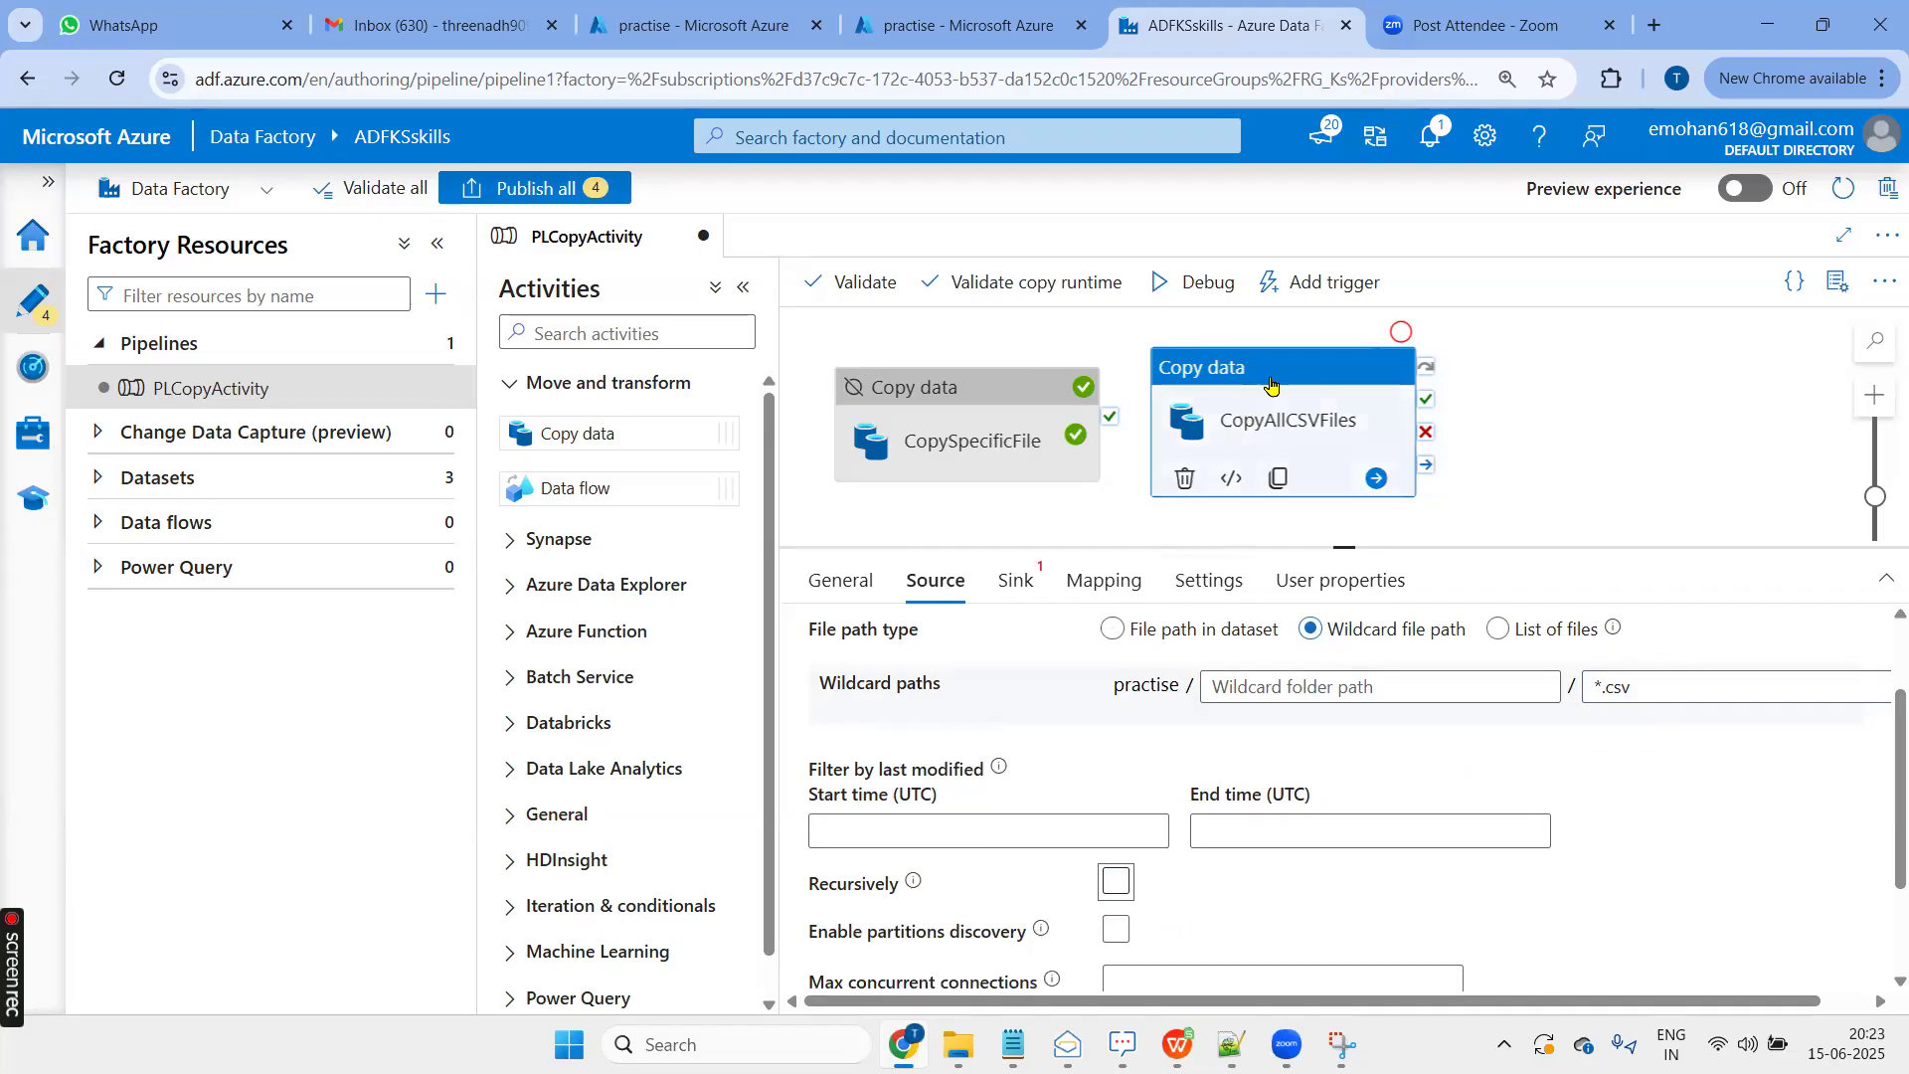
Set DS_Output as the CopyAllCSVFiles sink dataset and check the copy behavior options without choosing one
click(1014, 581)
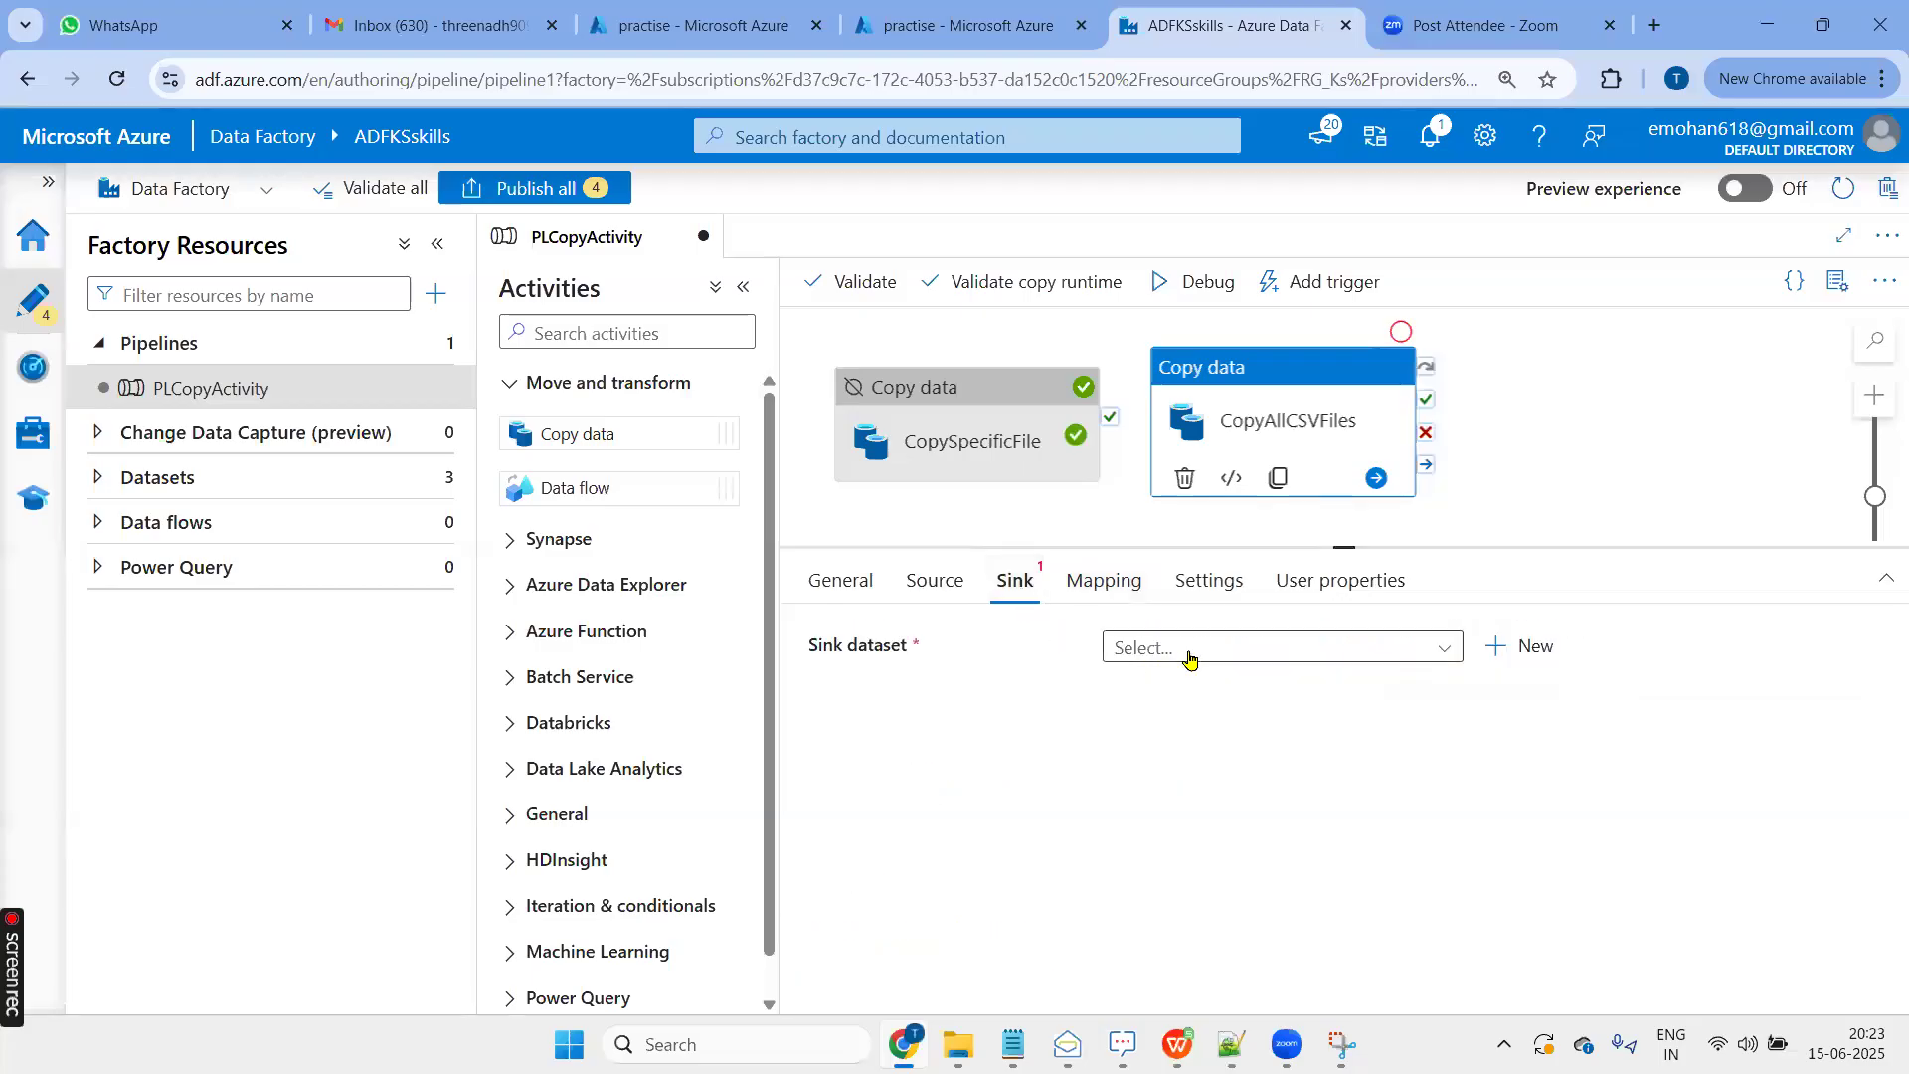
click(1189, 652)
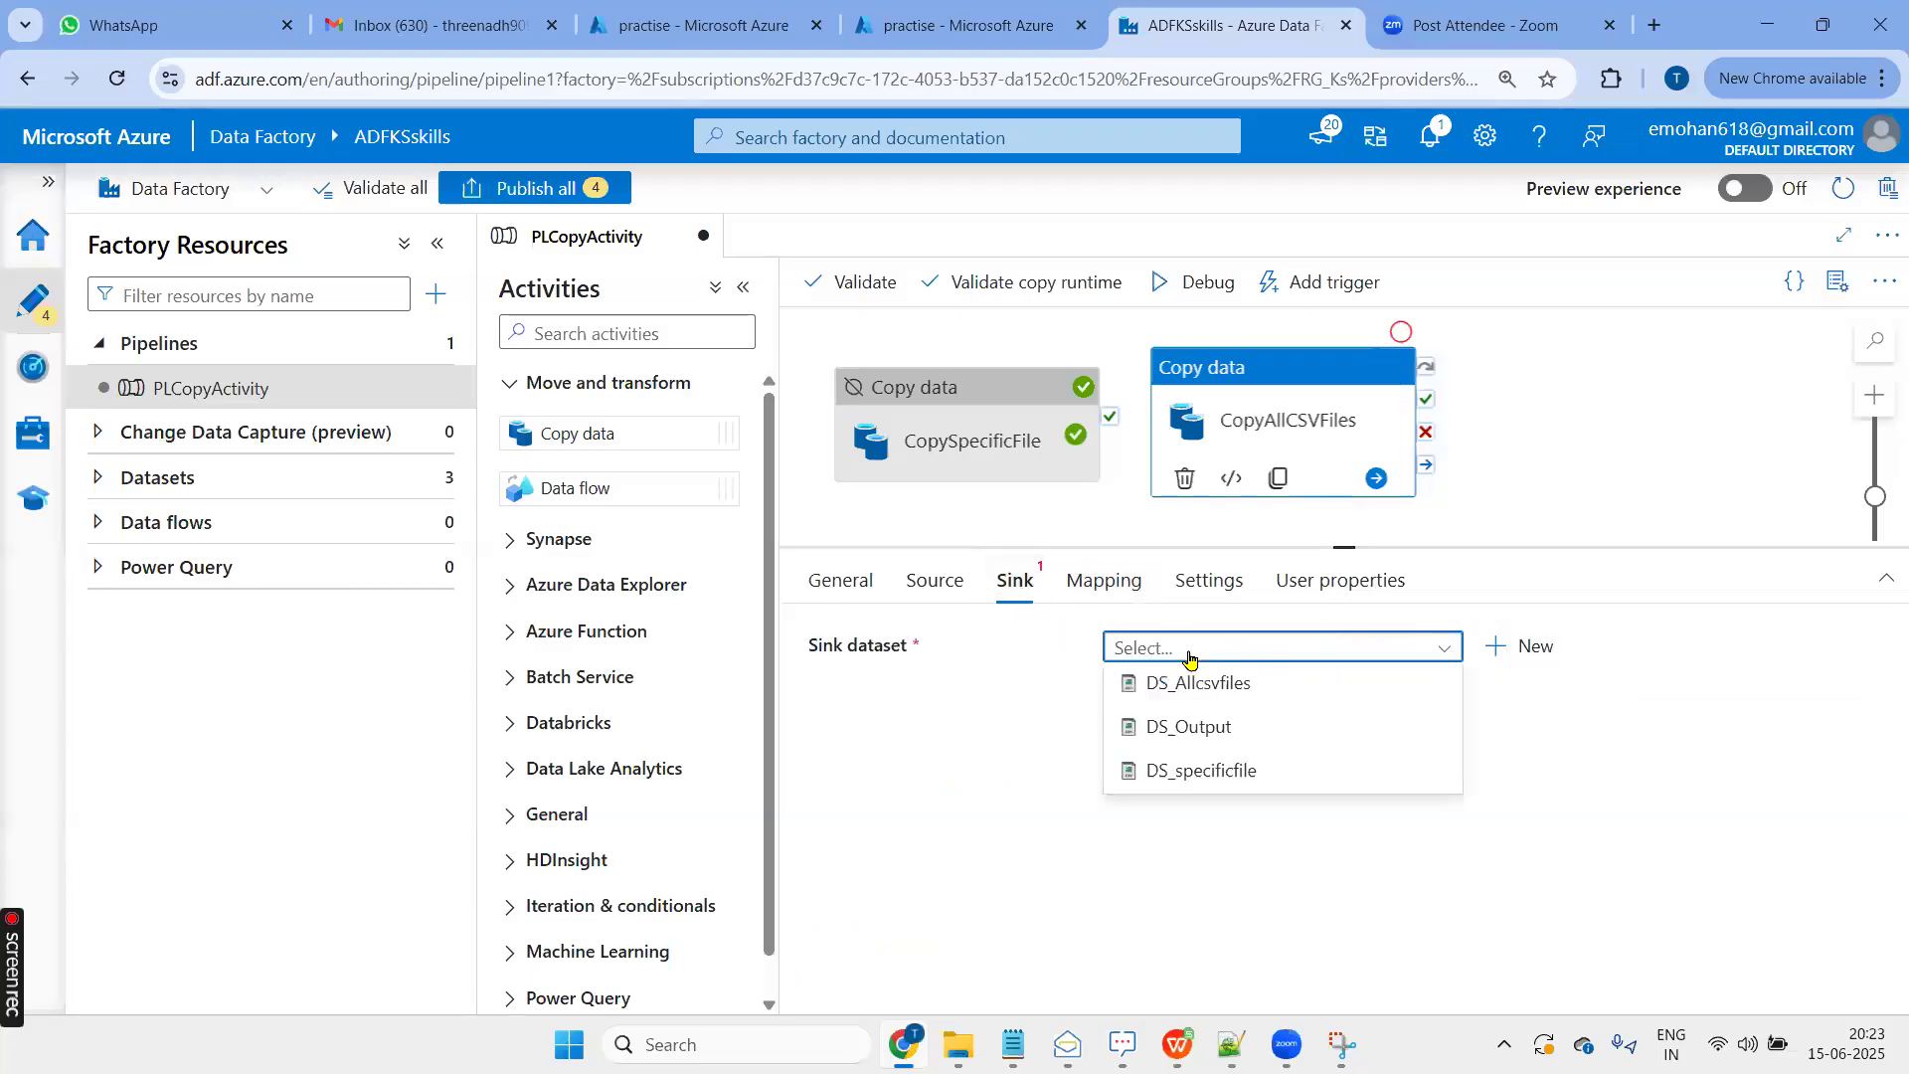
click(1193, 732)
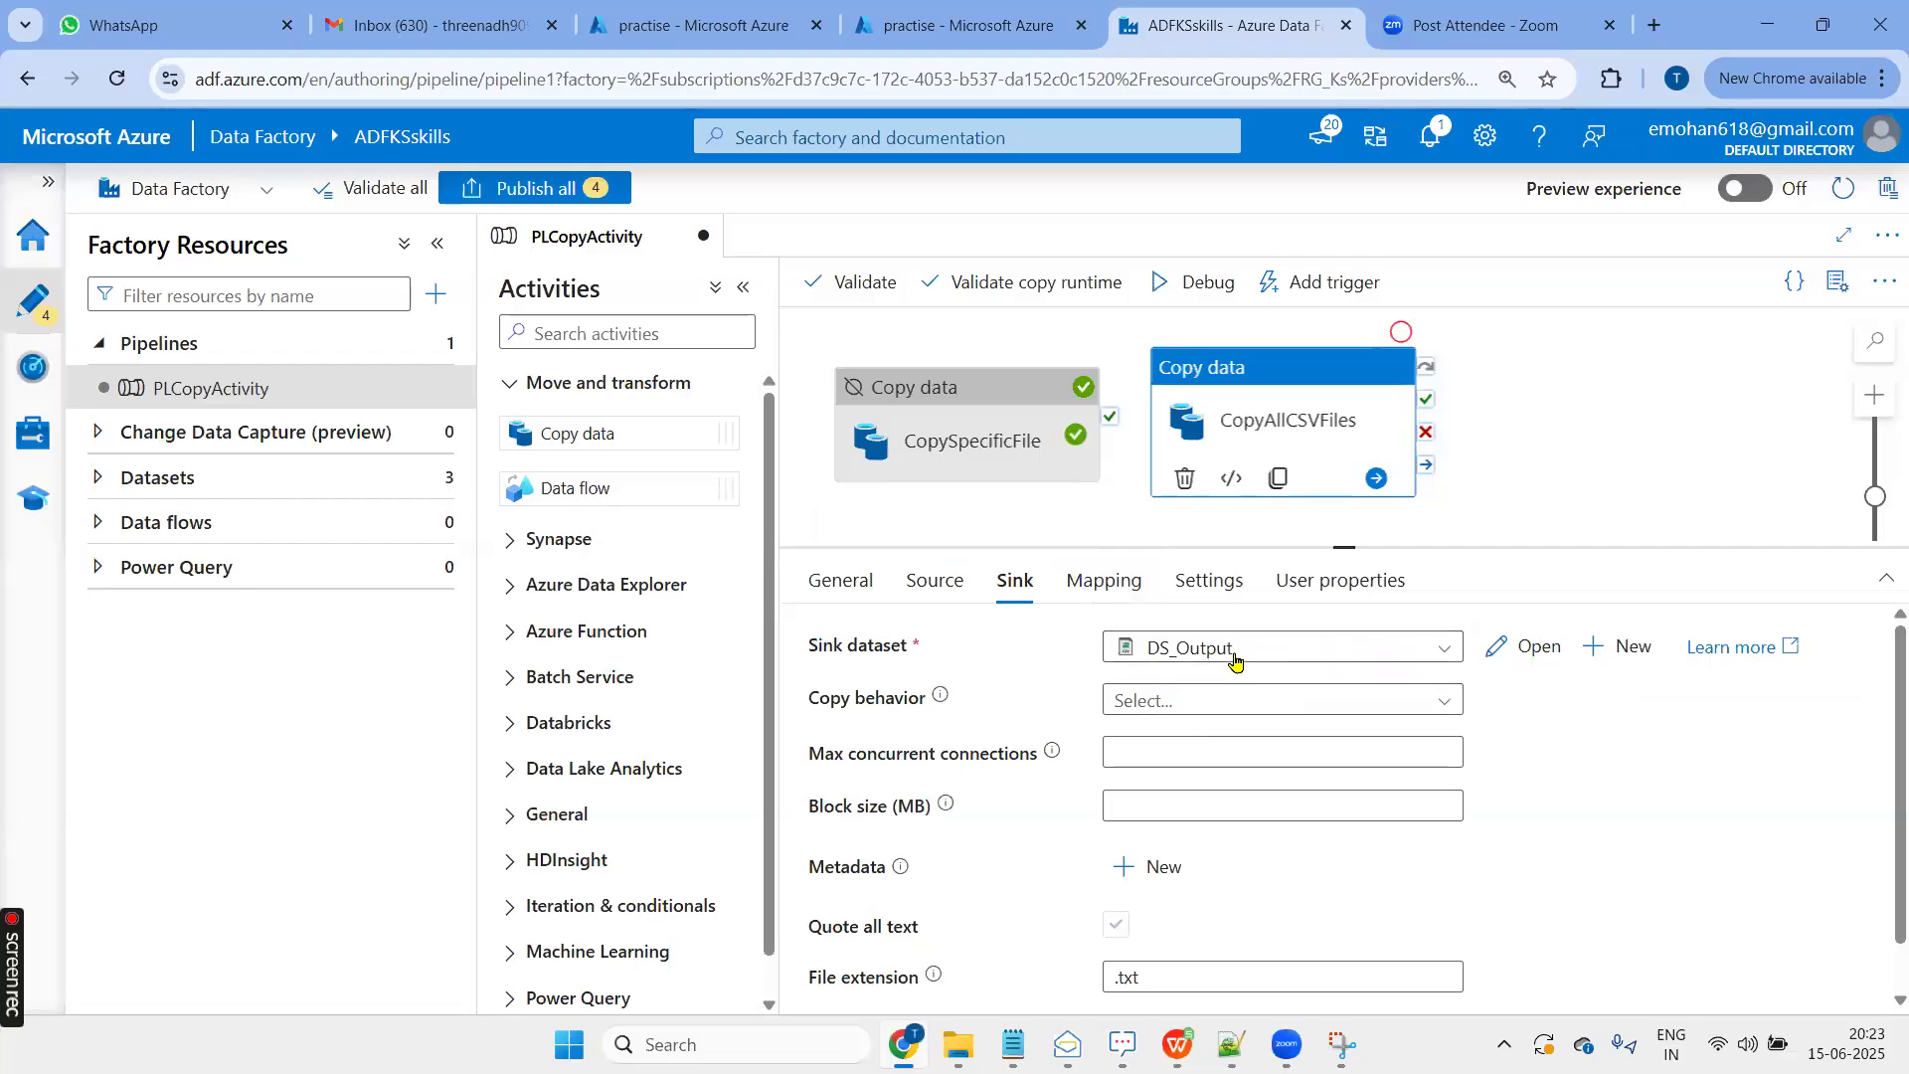
click(1231, 700)
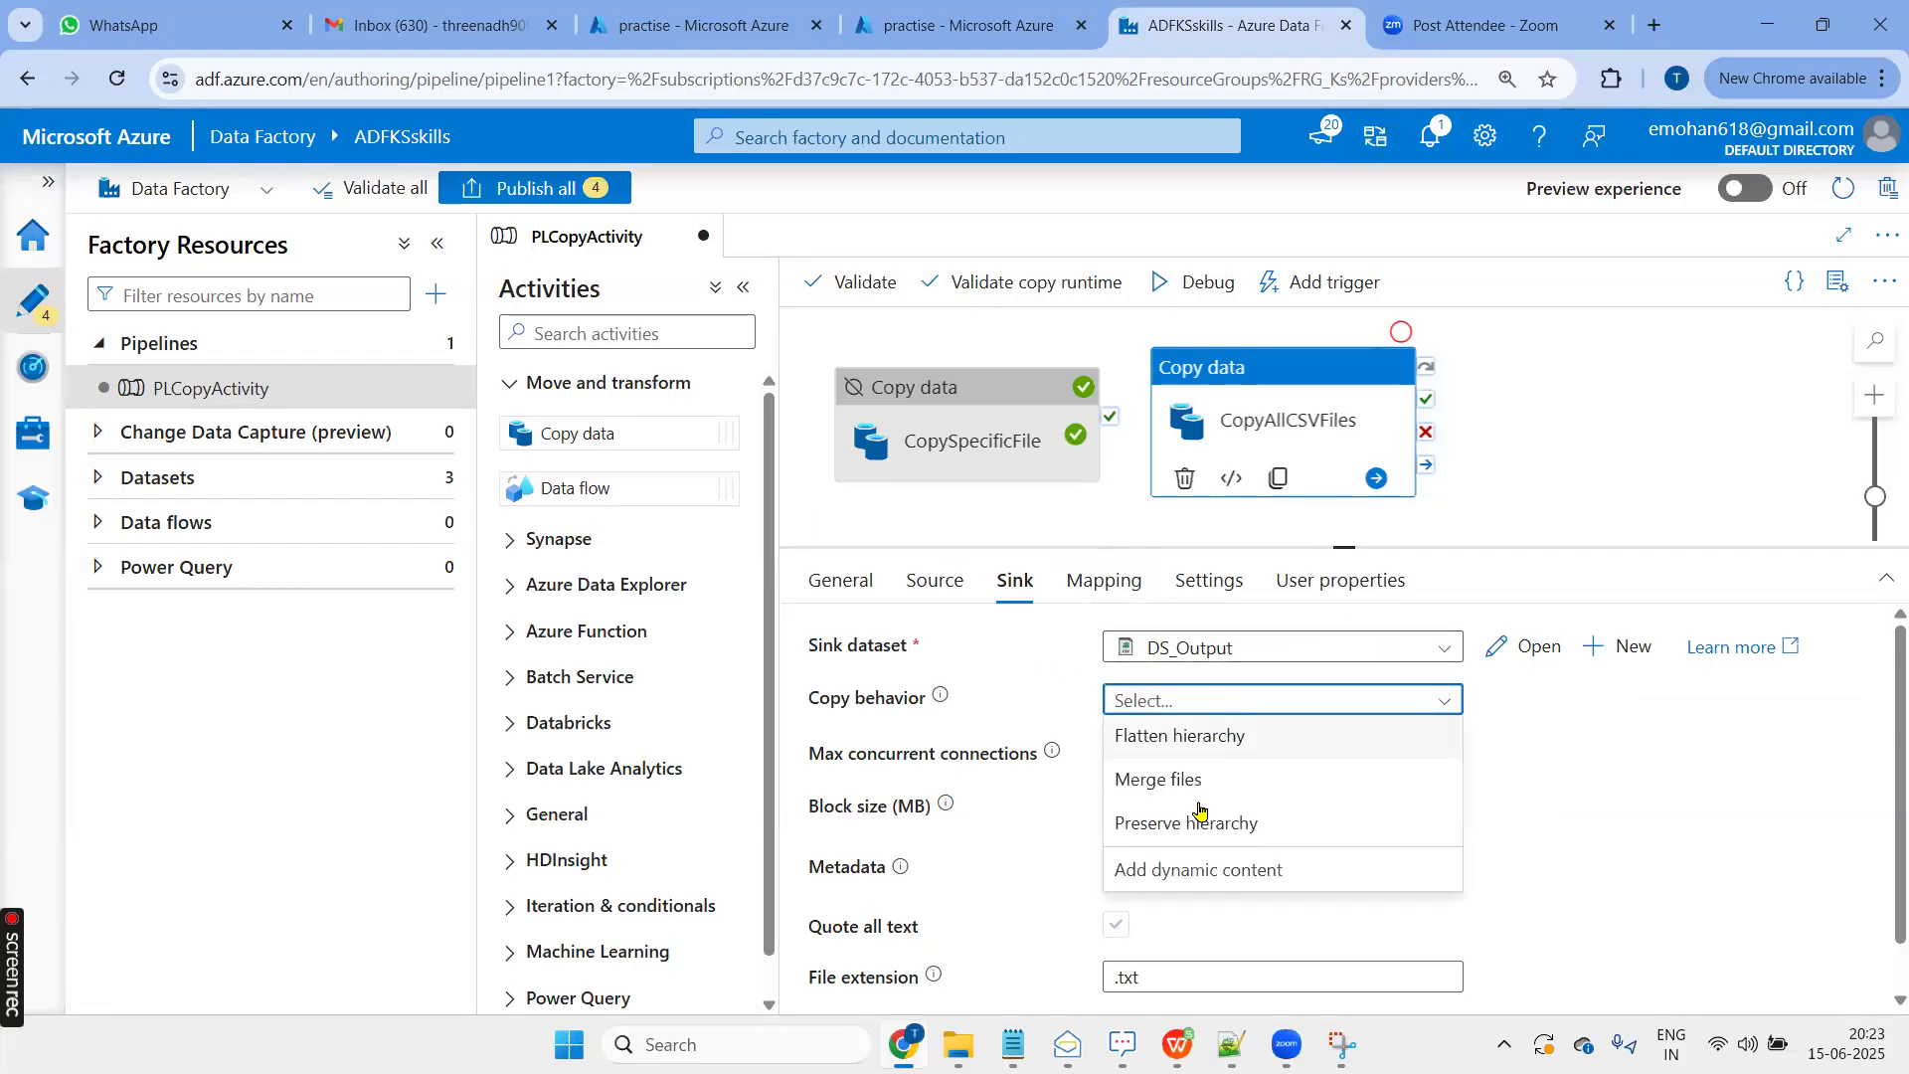
click(1596, 824)
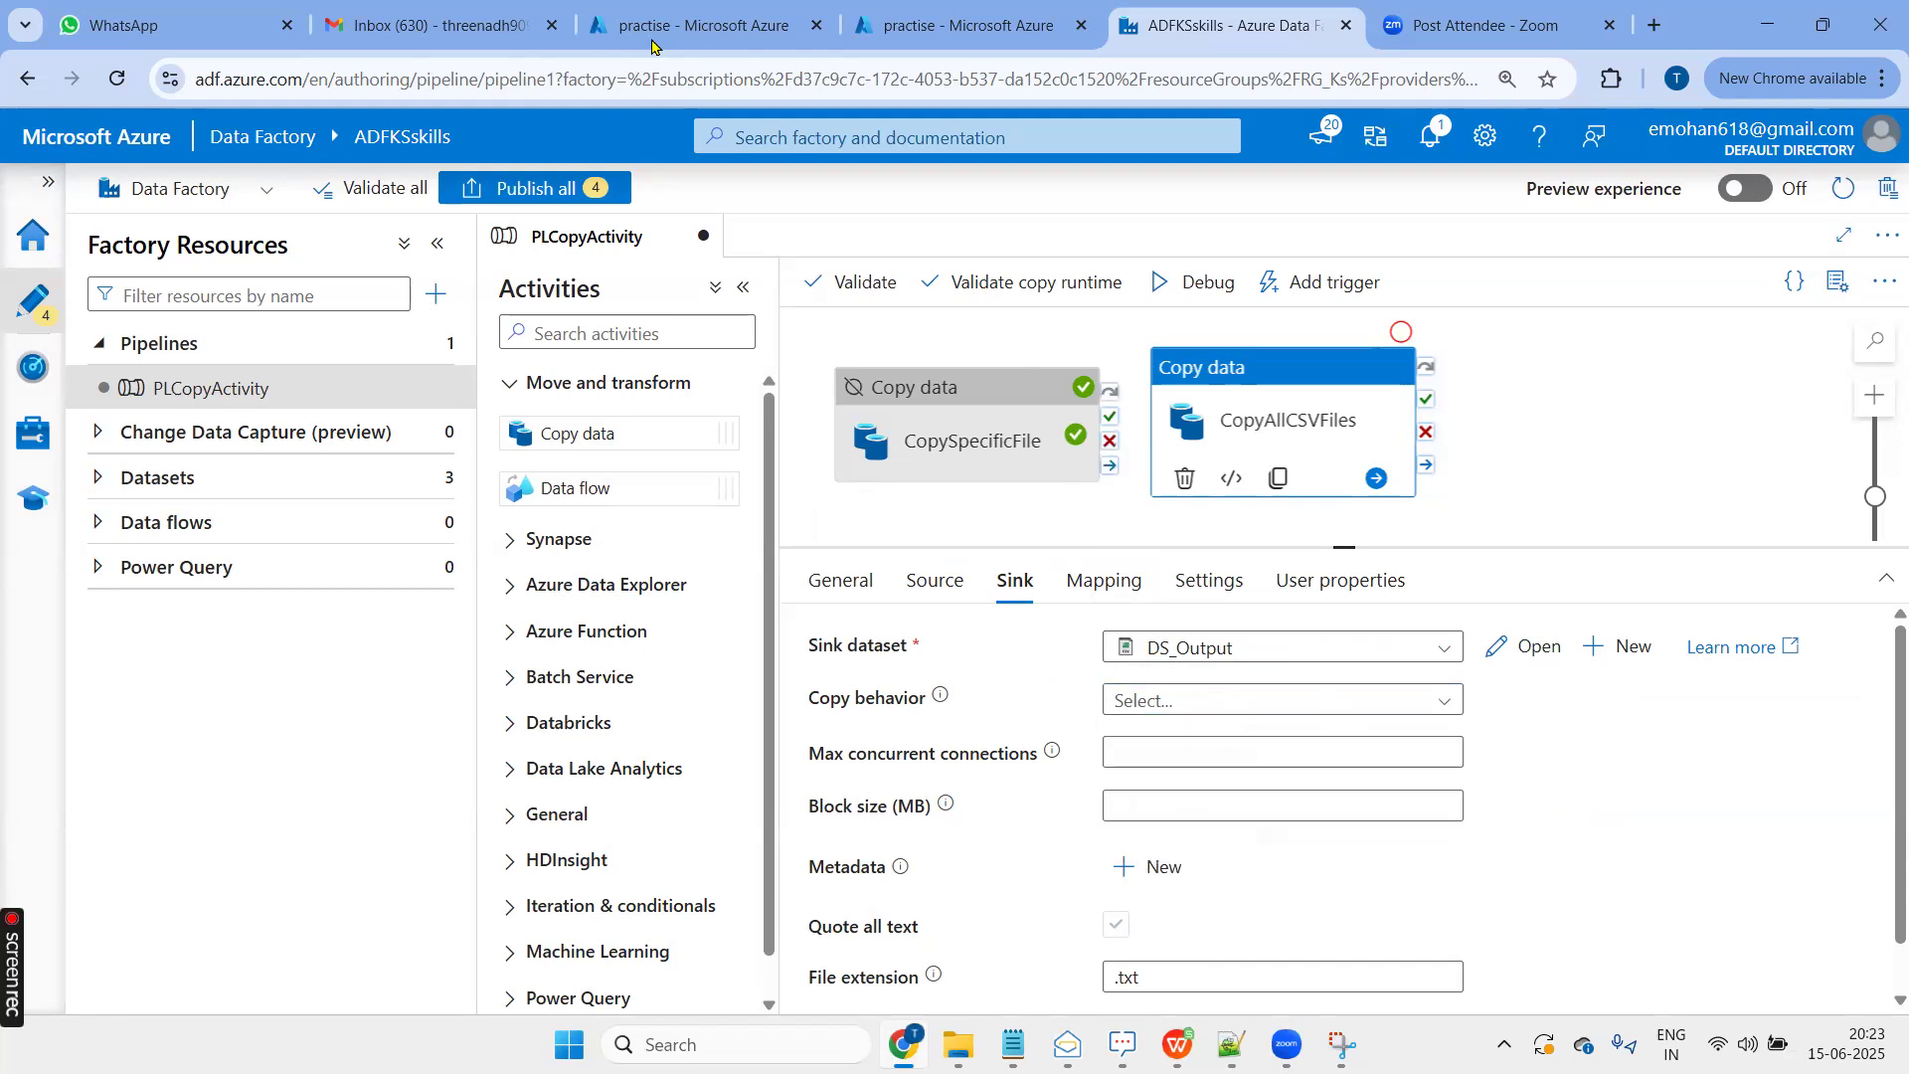
In the Azure portal, delete April 2019.csv from the practise container's Output folder and check the files in its Input folder
click(954, 25)
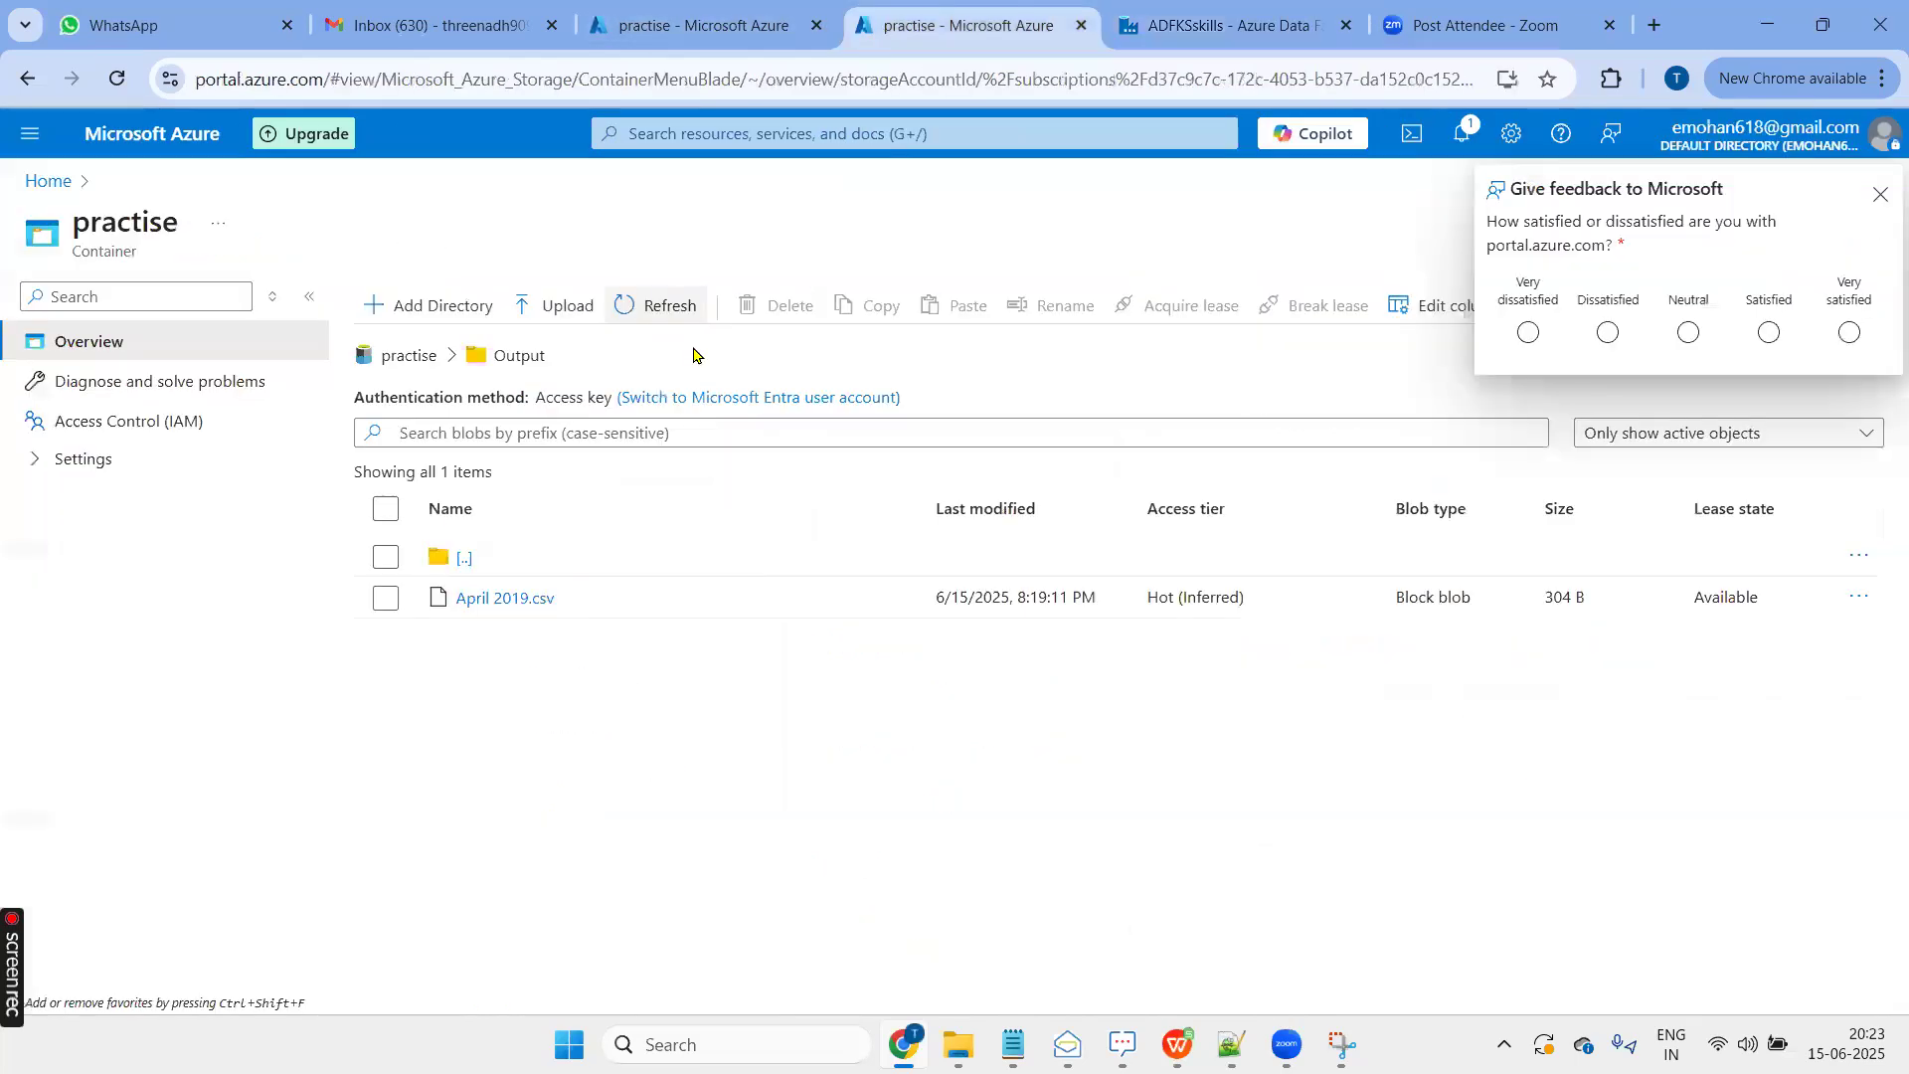
click(388, 599)
click(779, 305)
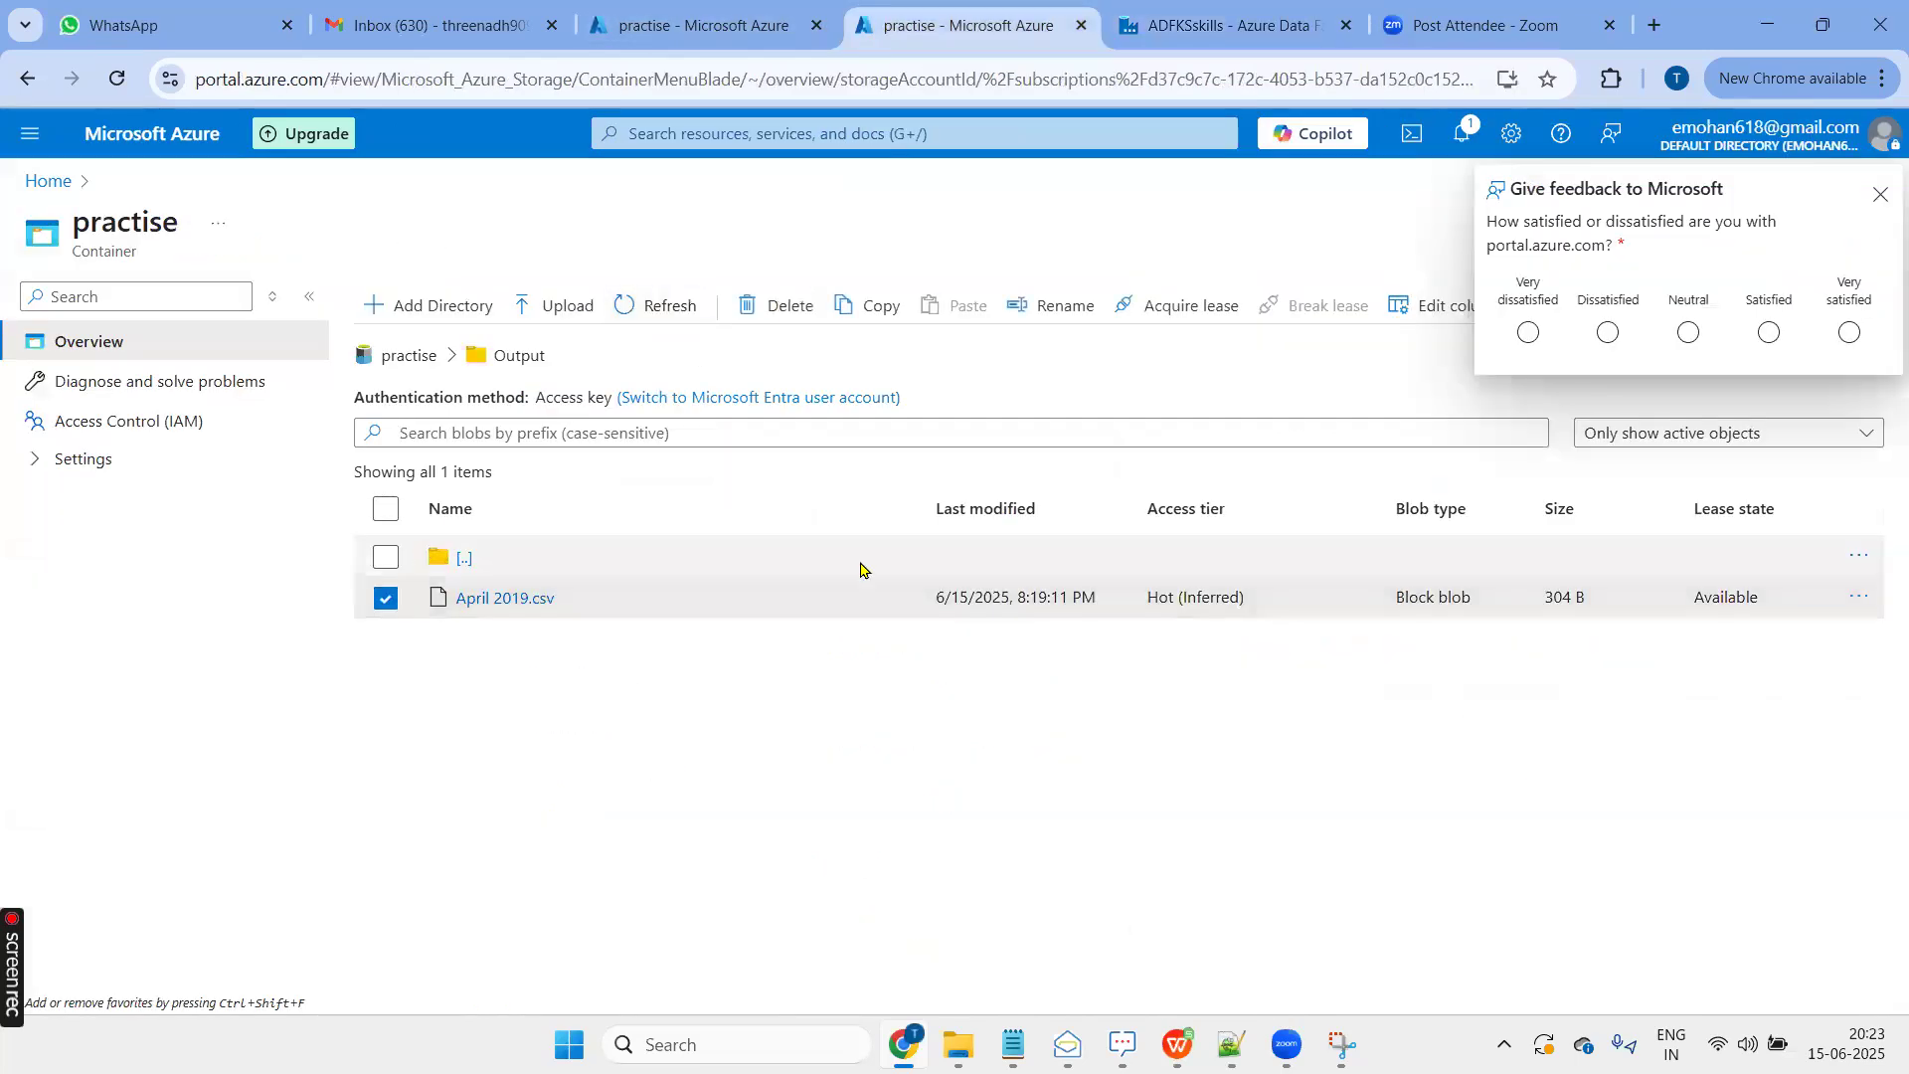
click(1100, 756)
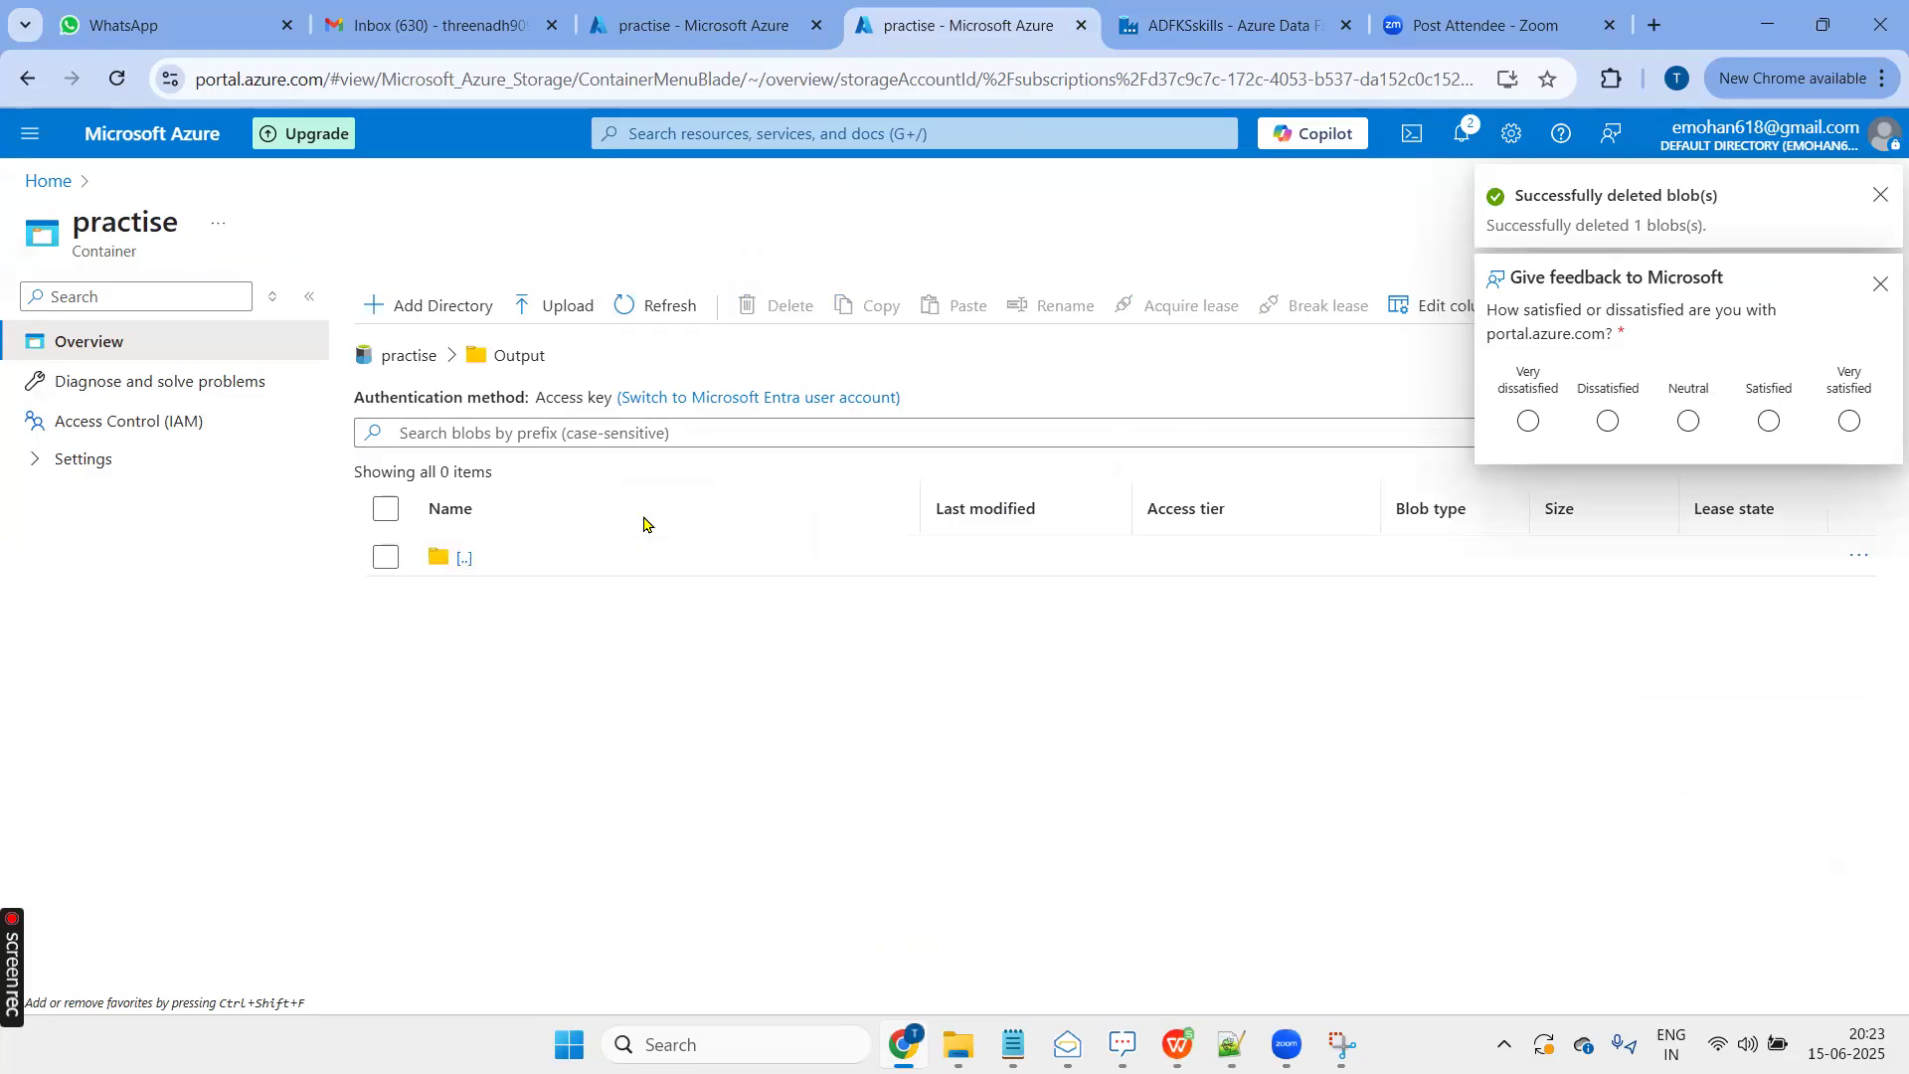
click(701, 27)
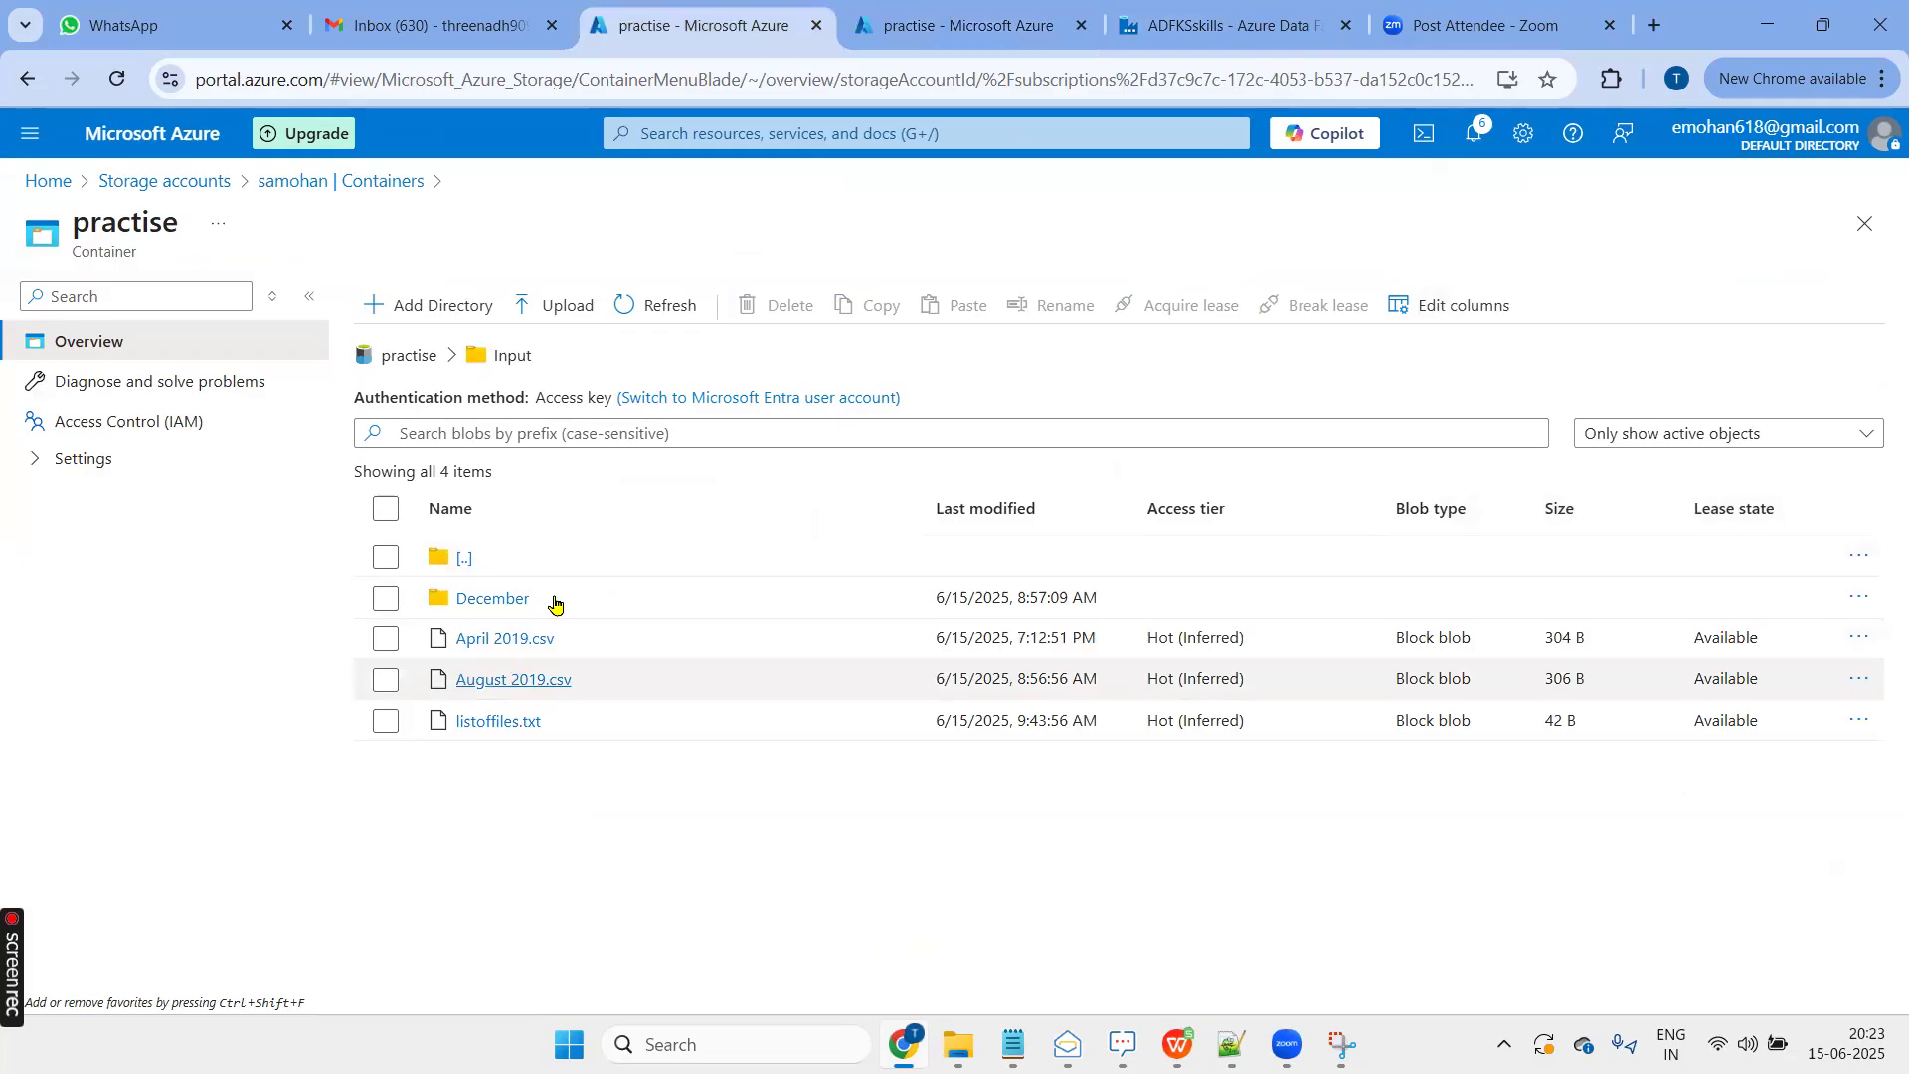
key(ctrl+Tab)
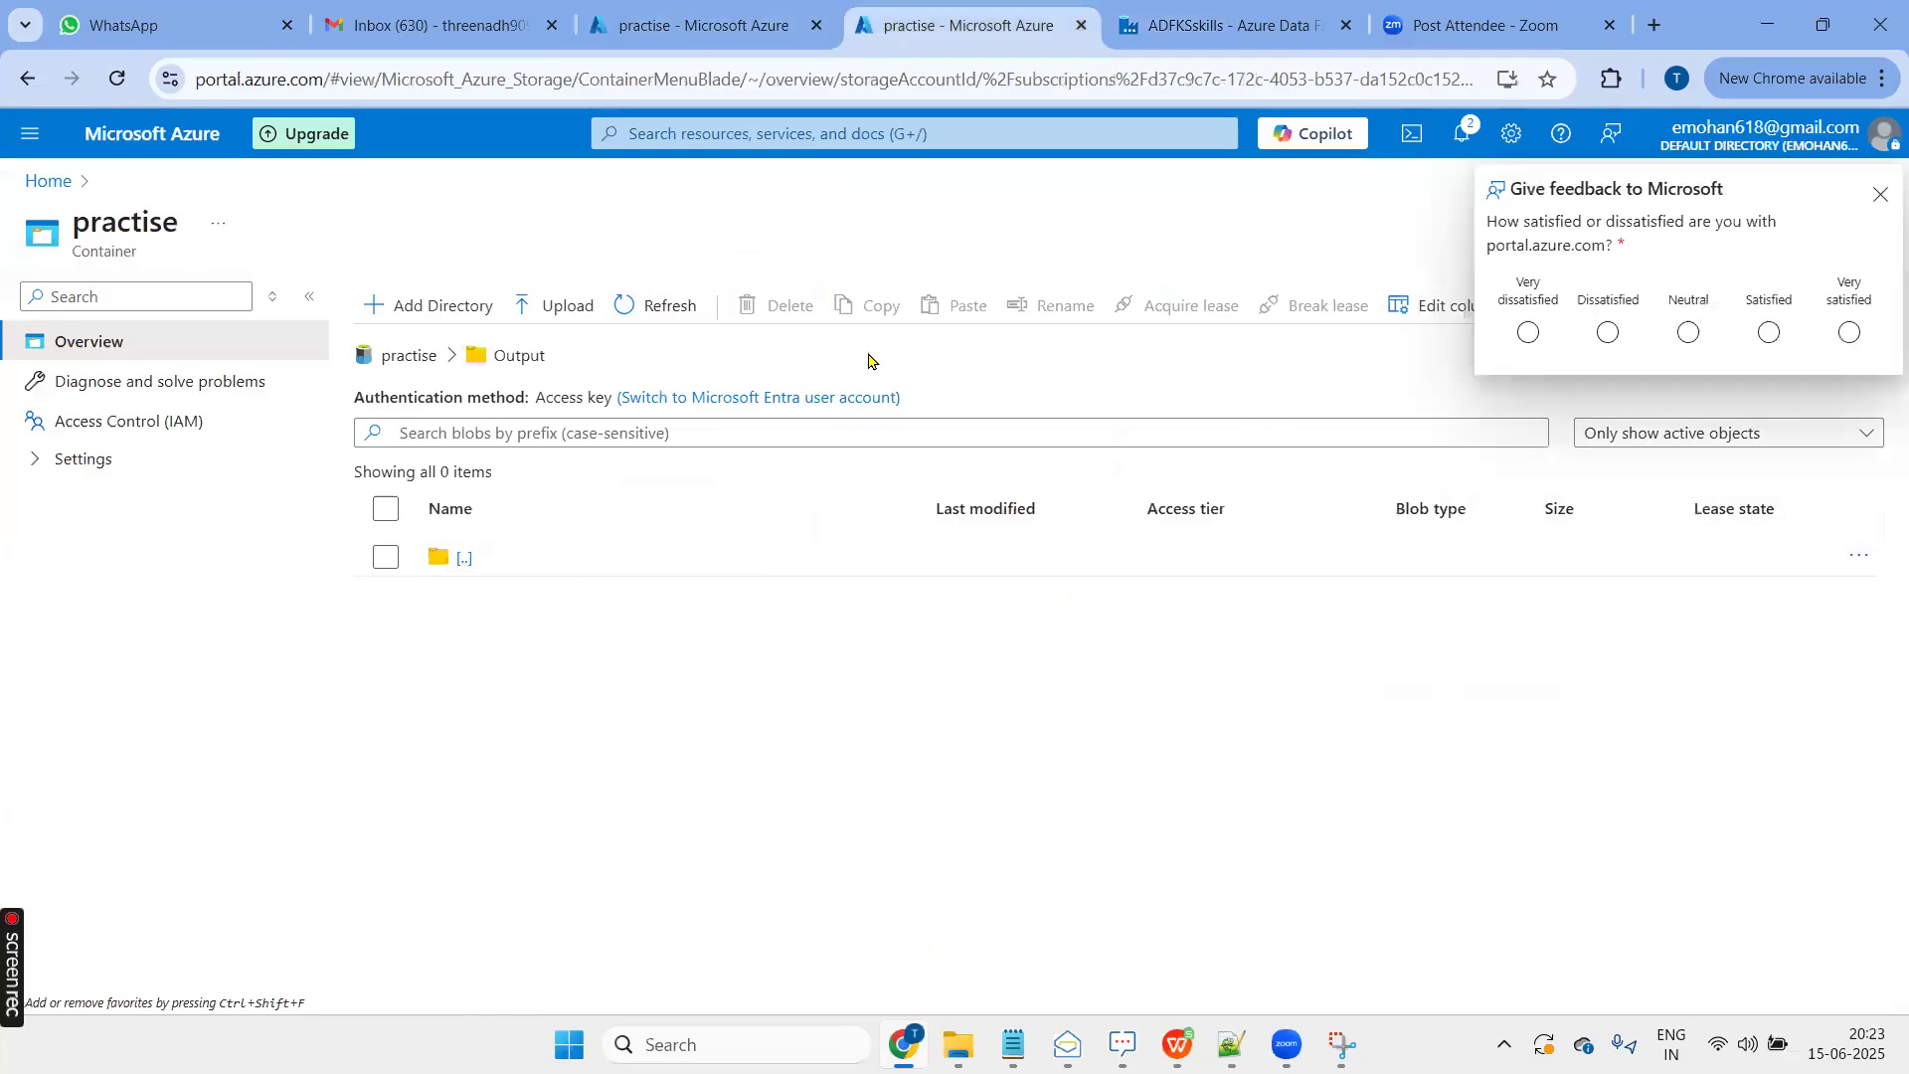
Switch to Azure Data Factory, validate the PLCopyActivity pipeline and start a debug run of it
click(1242, 18)
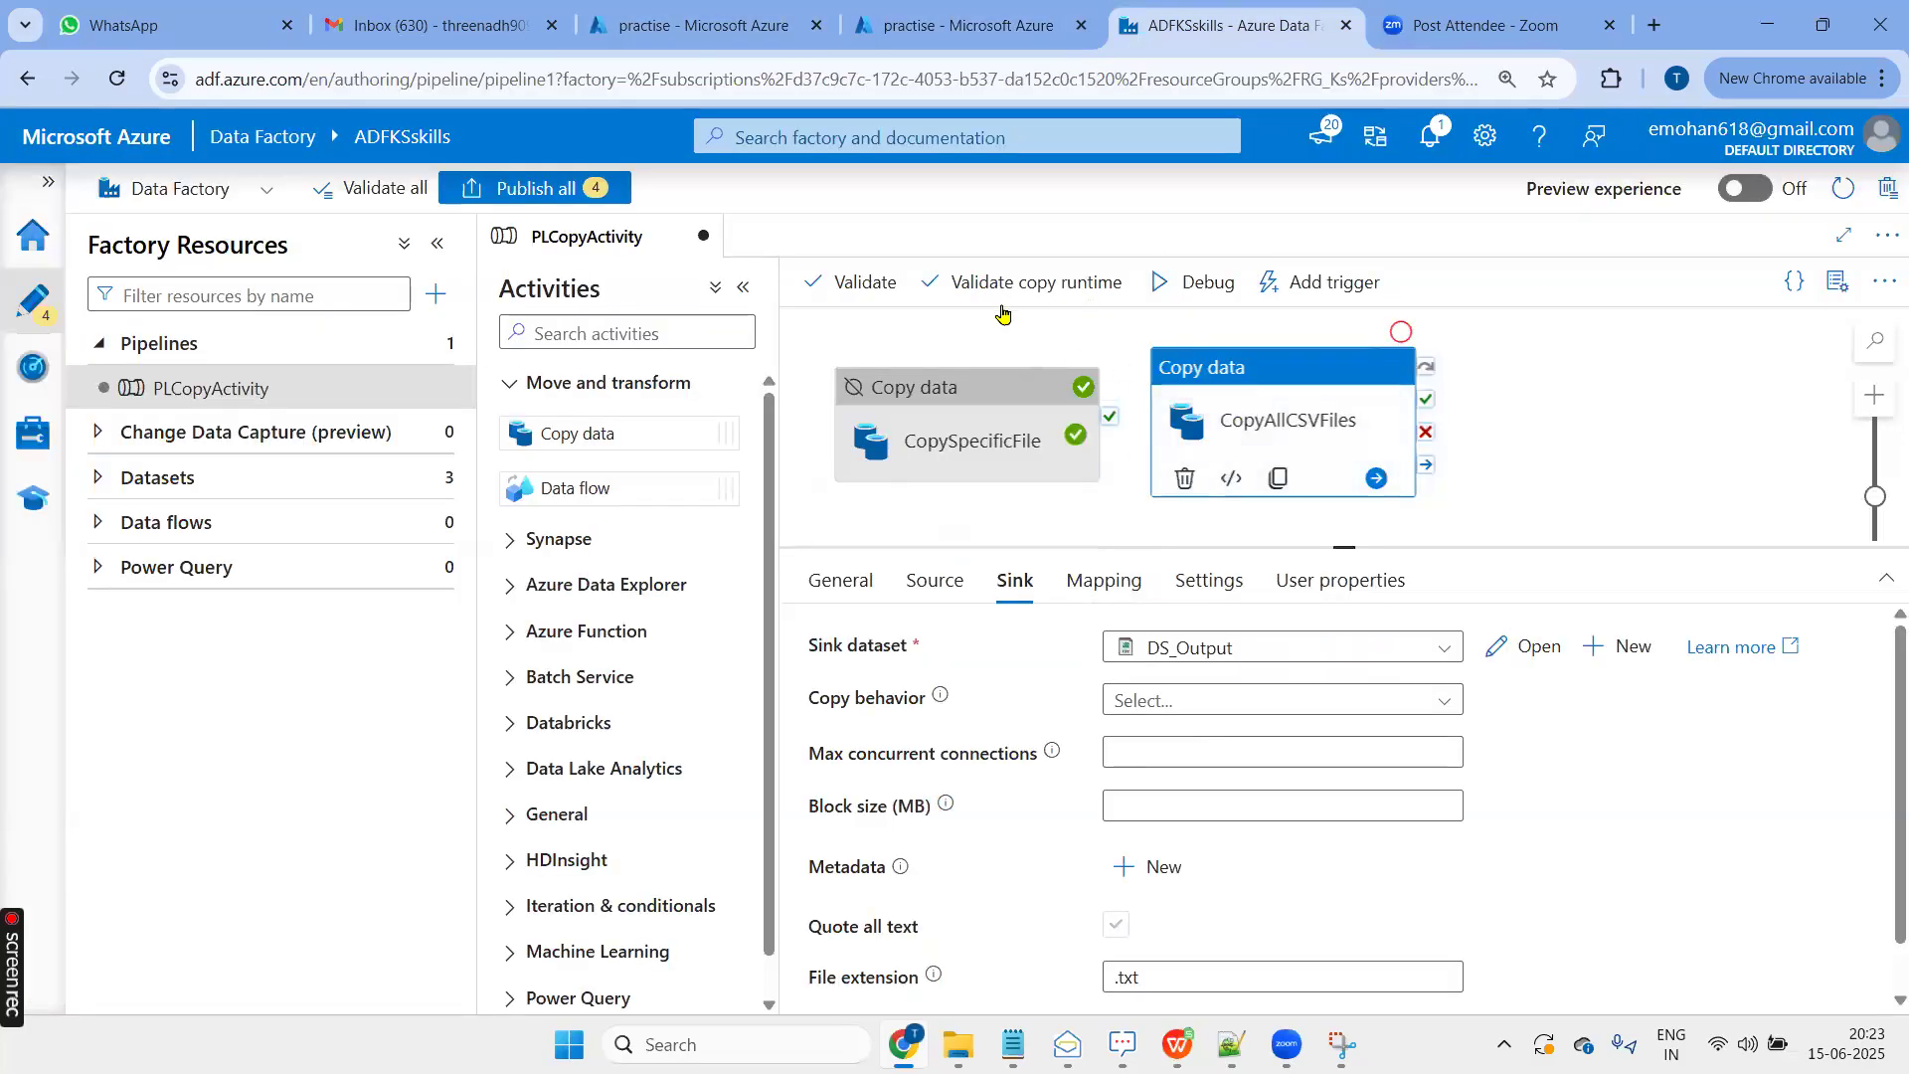
click(857, 288)
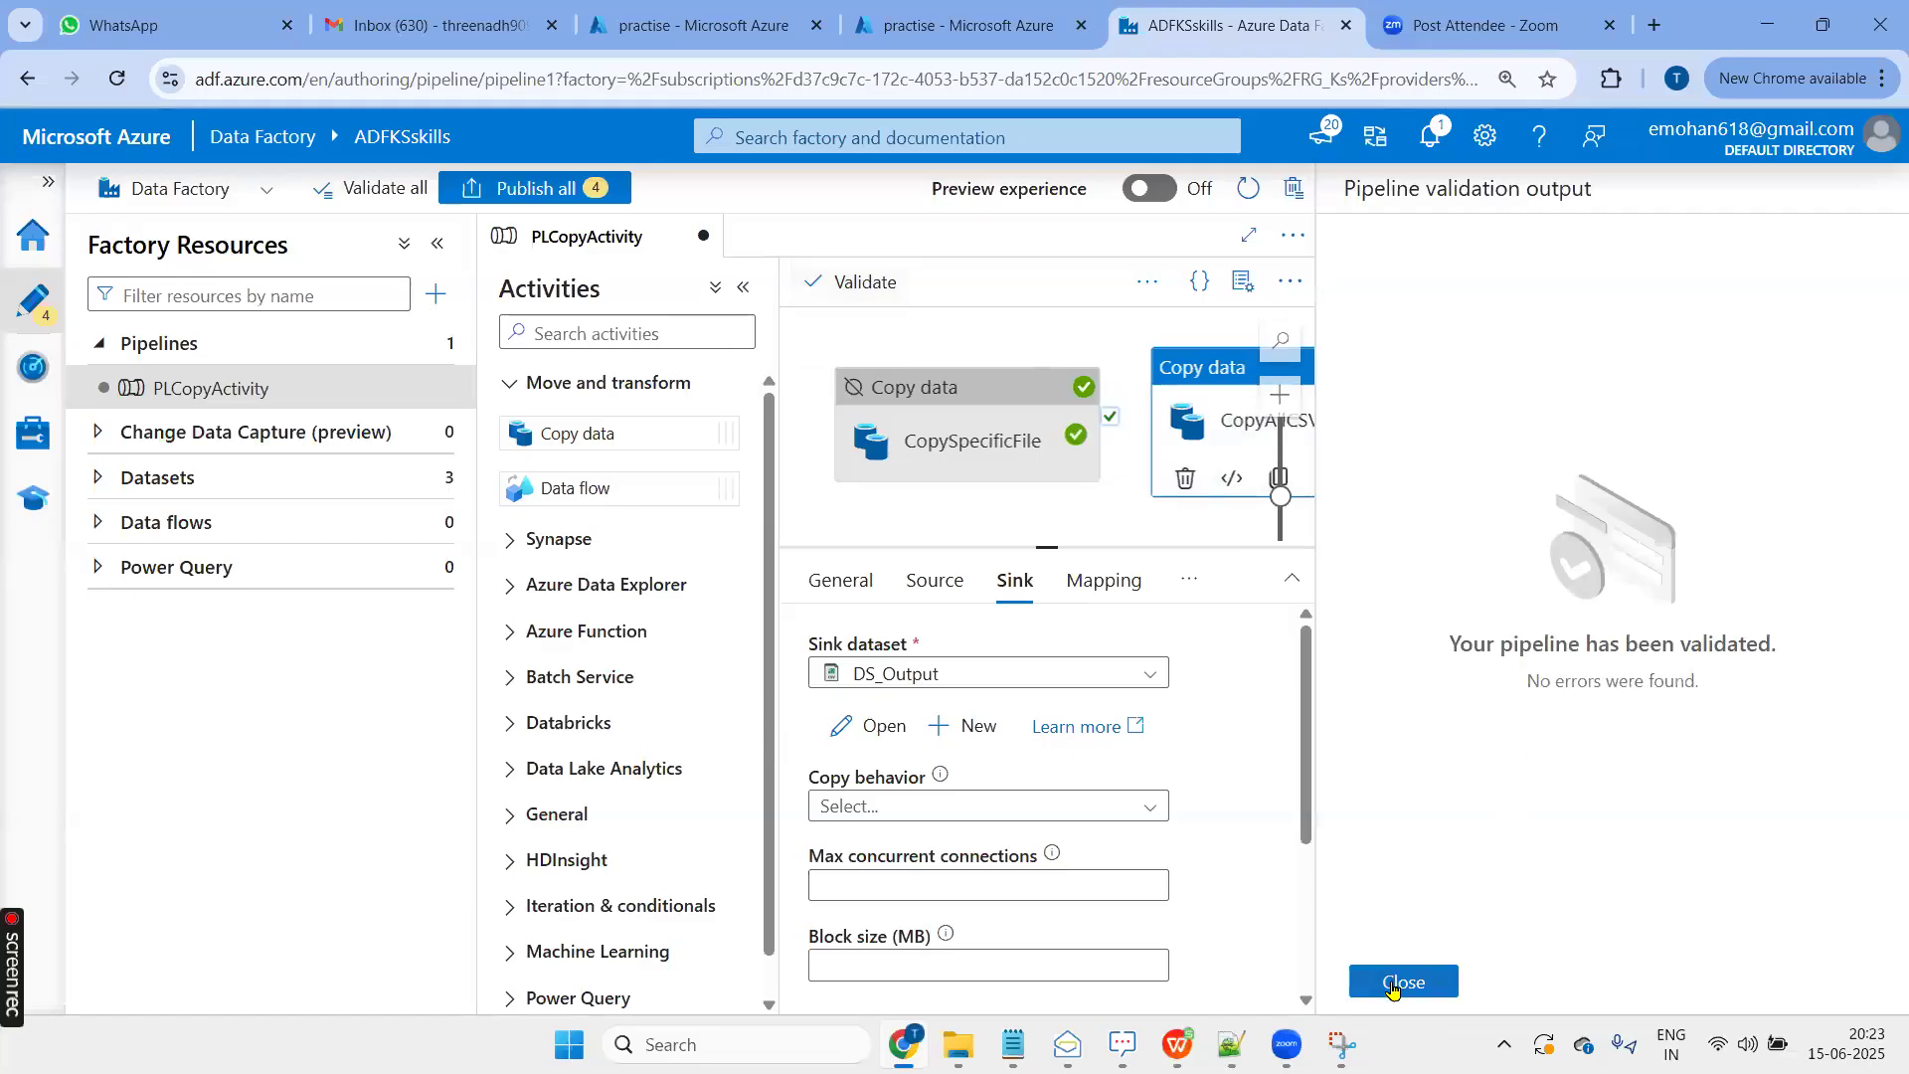
click(1401, 982)
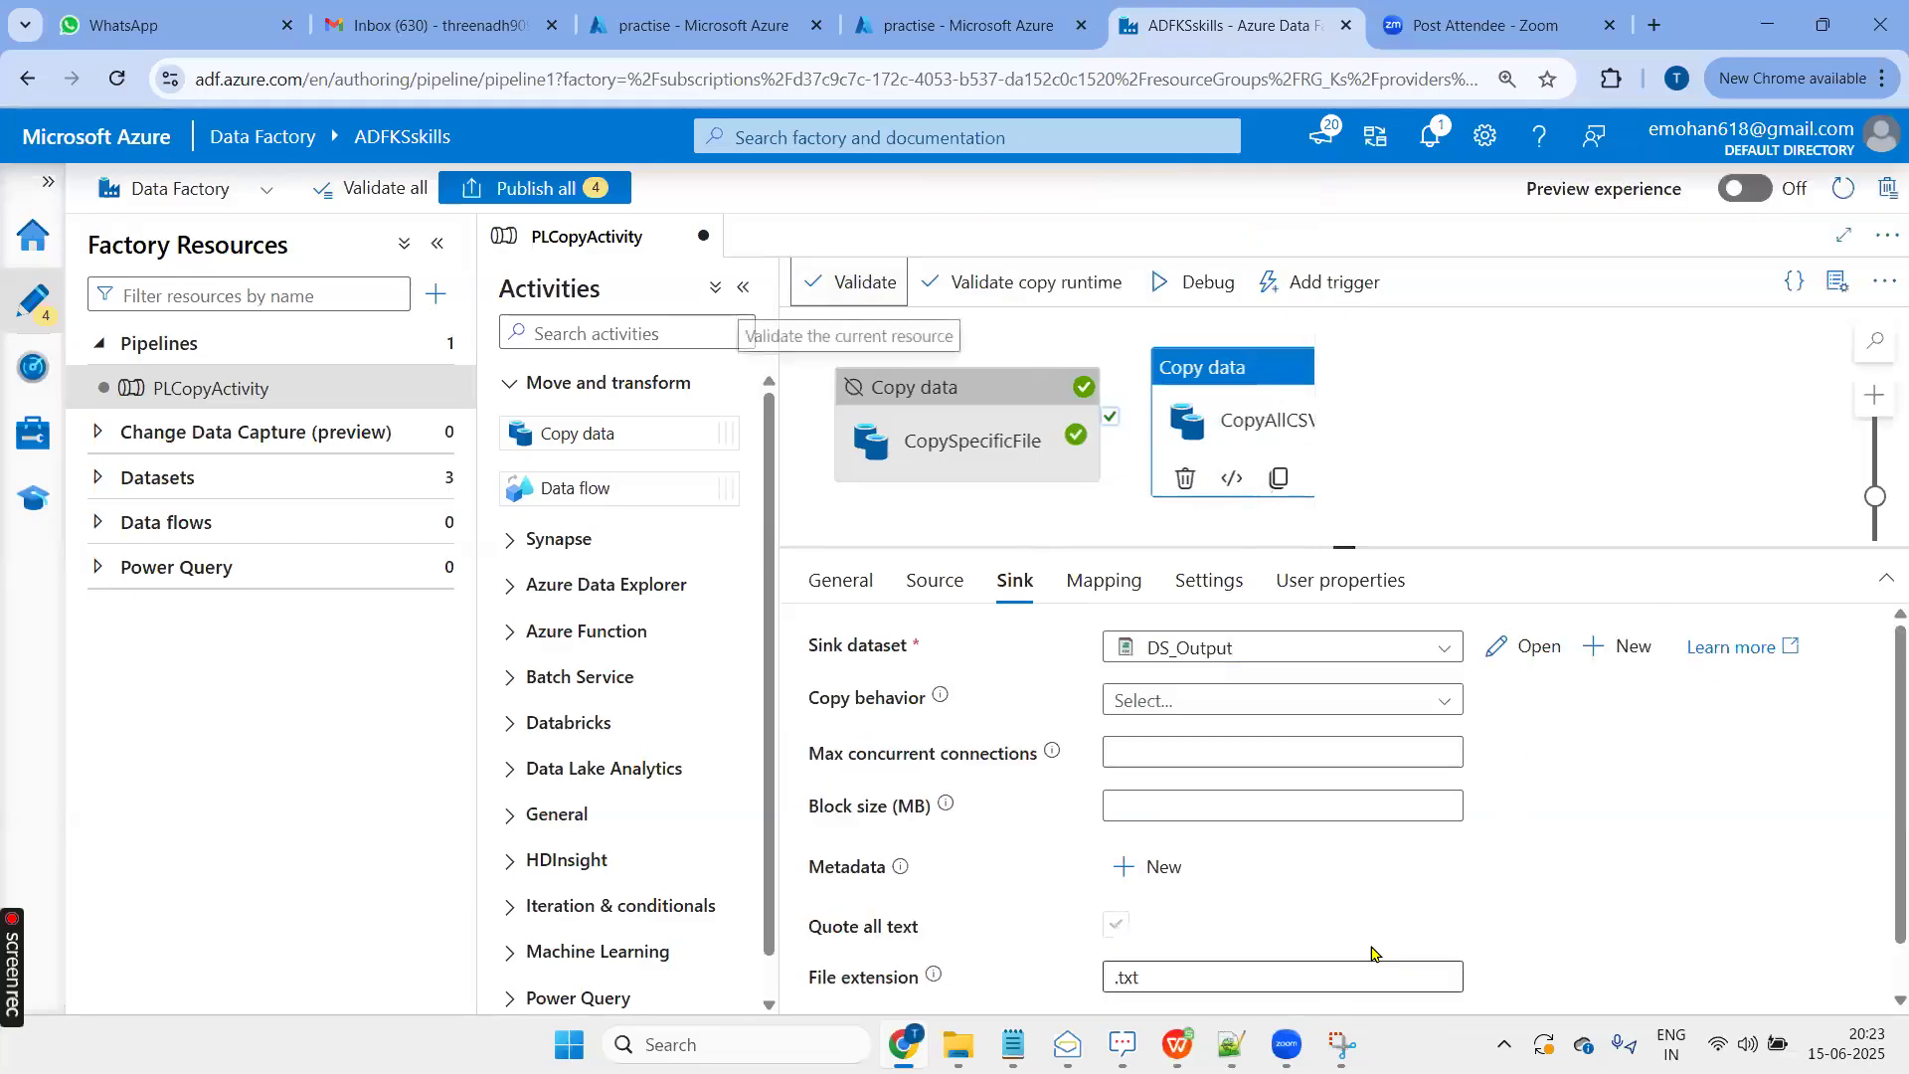
click(1198, 282)
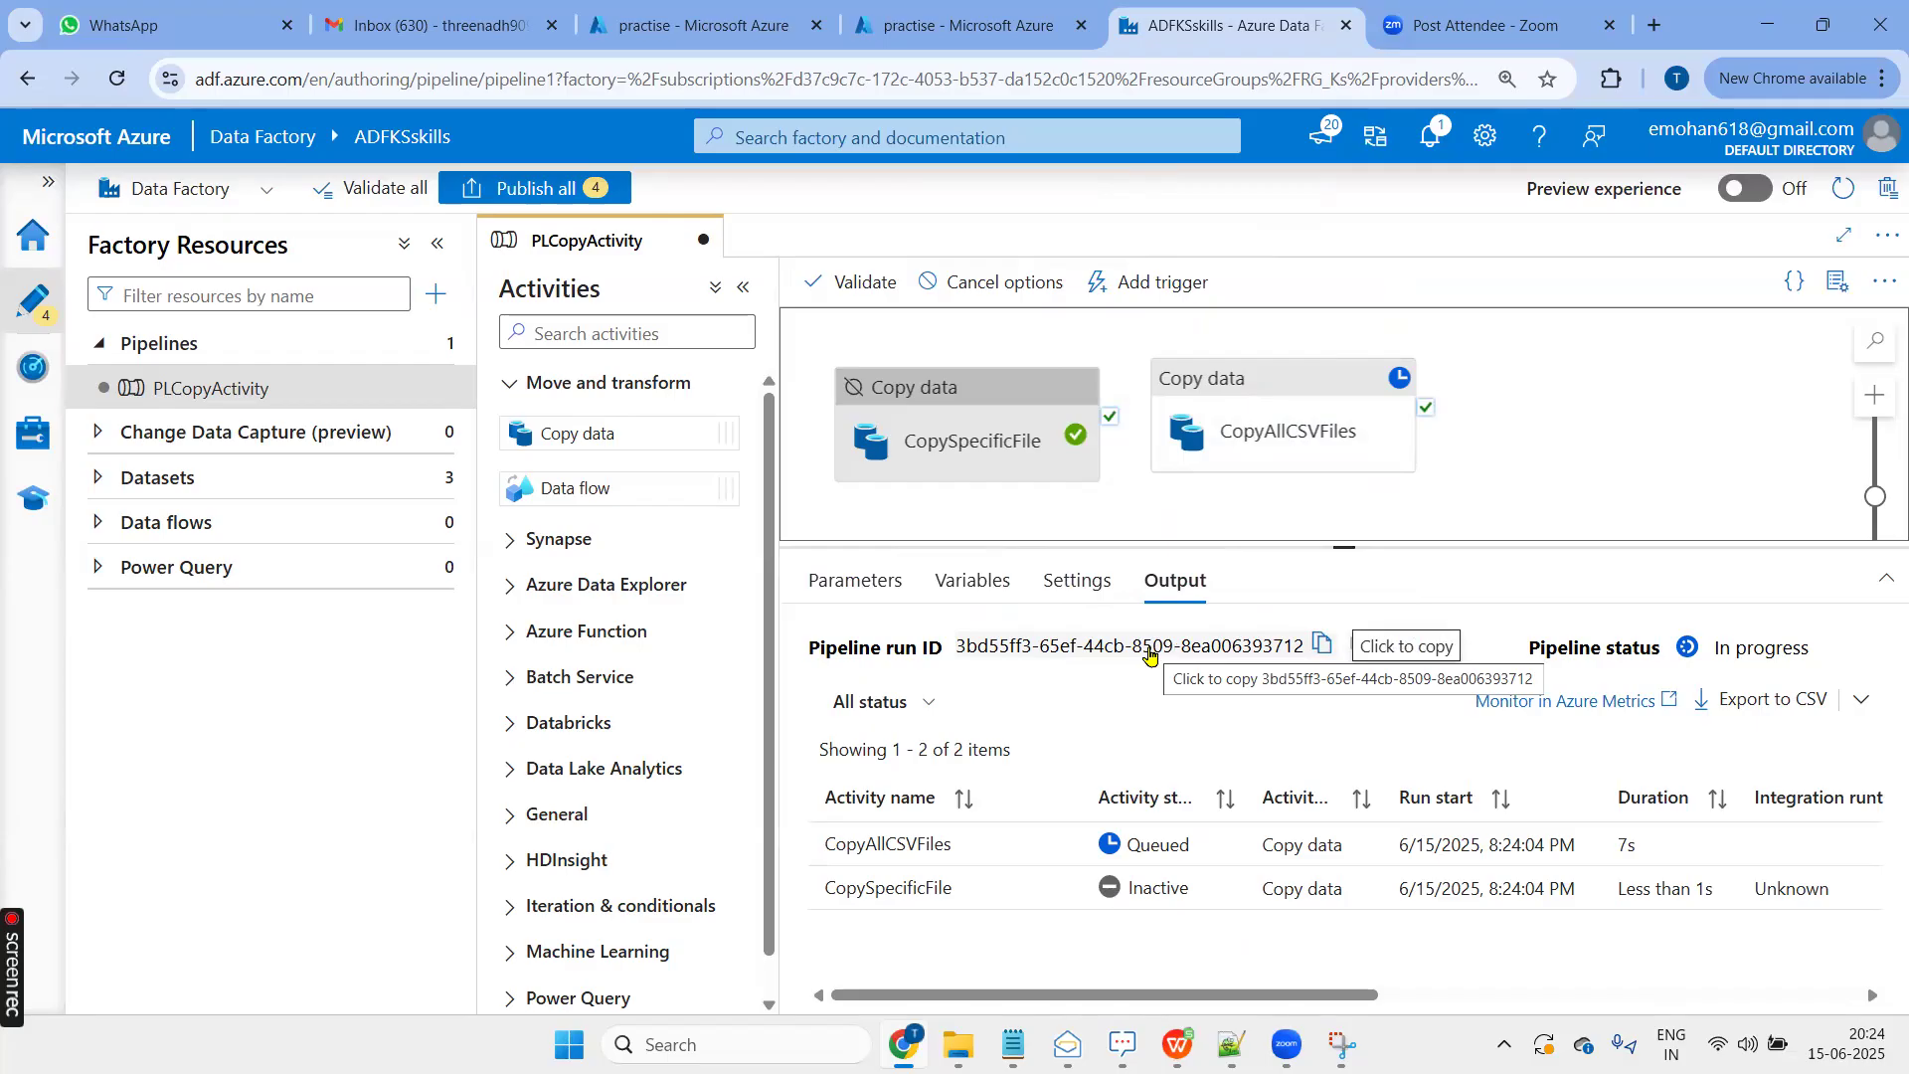
drag(1348, 547, 1348, 515)
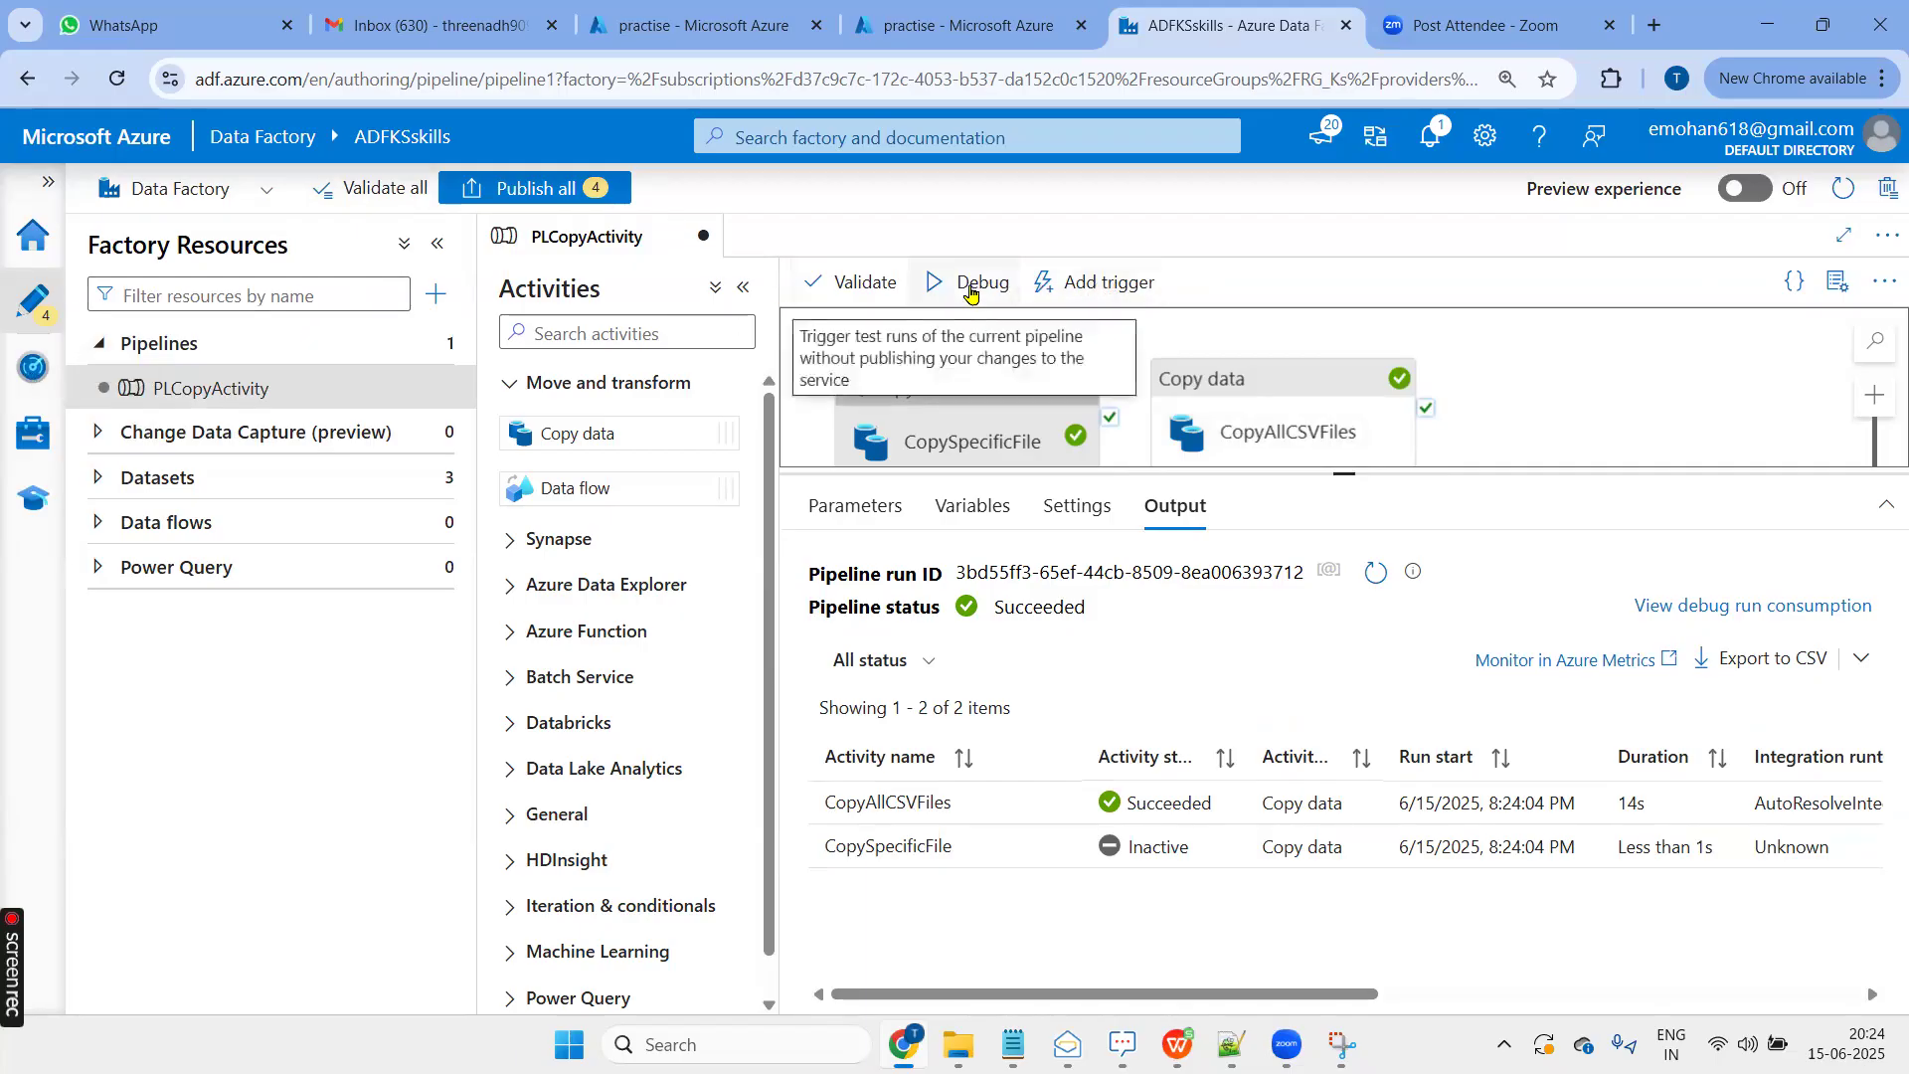
Check files read and written in the CopyAllCSVFiles run details, and refresh the practise container's Output folder in the Azure portal to compare
mouse_move(900, 804)
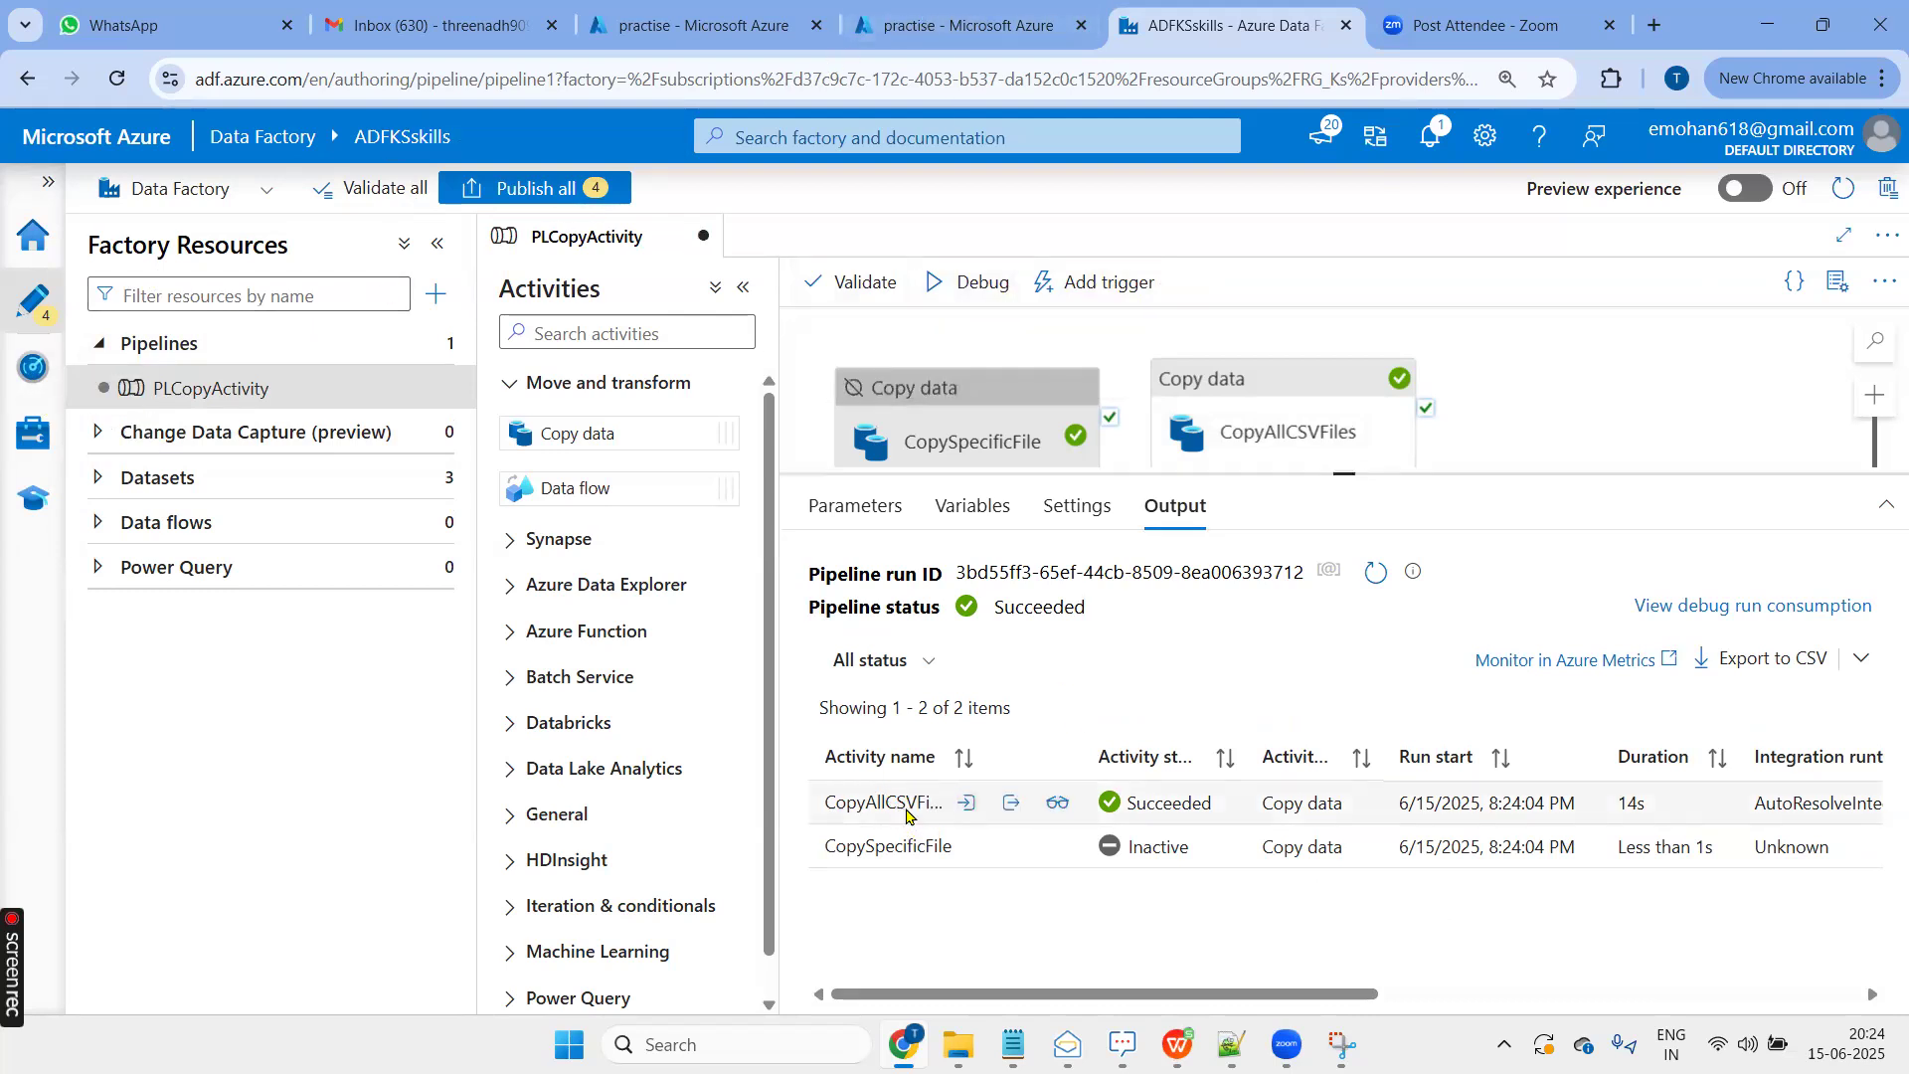
click(1057, 804)
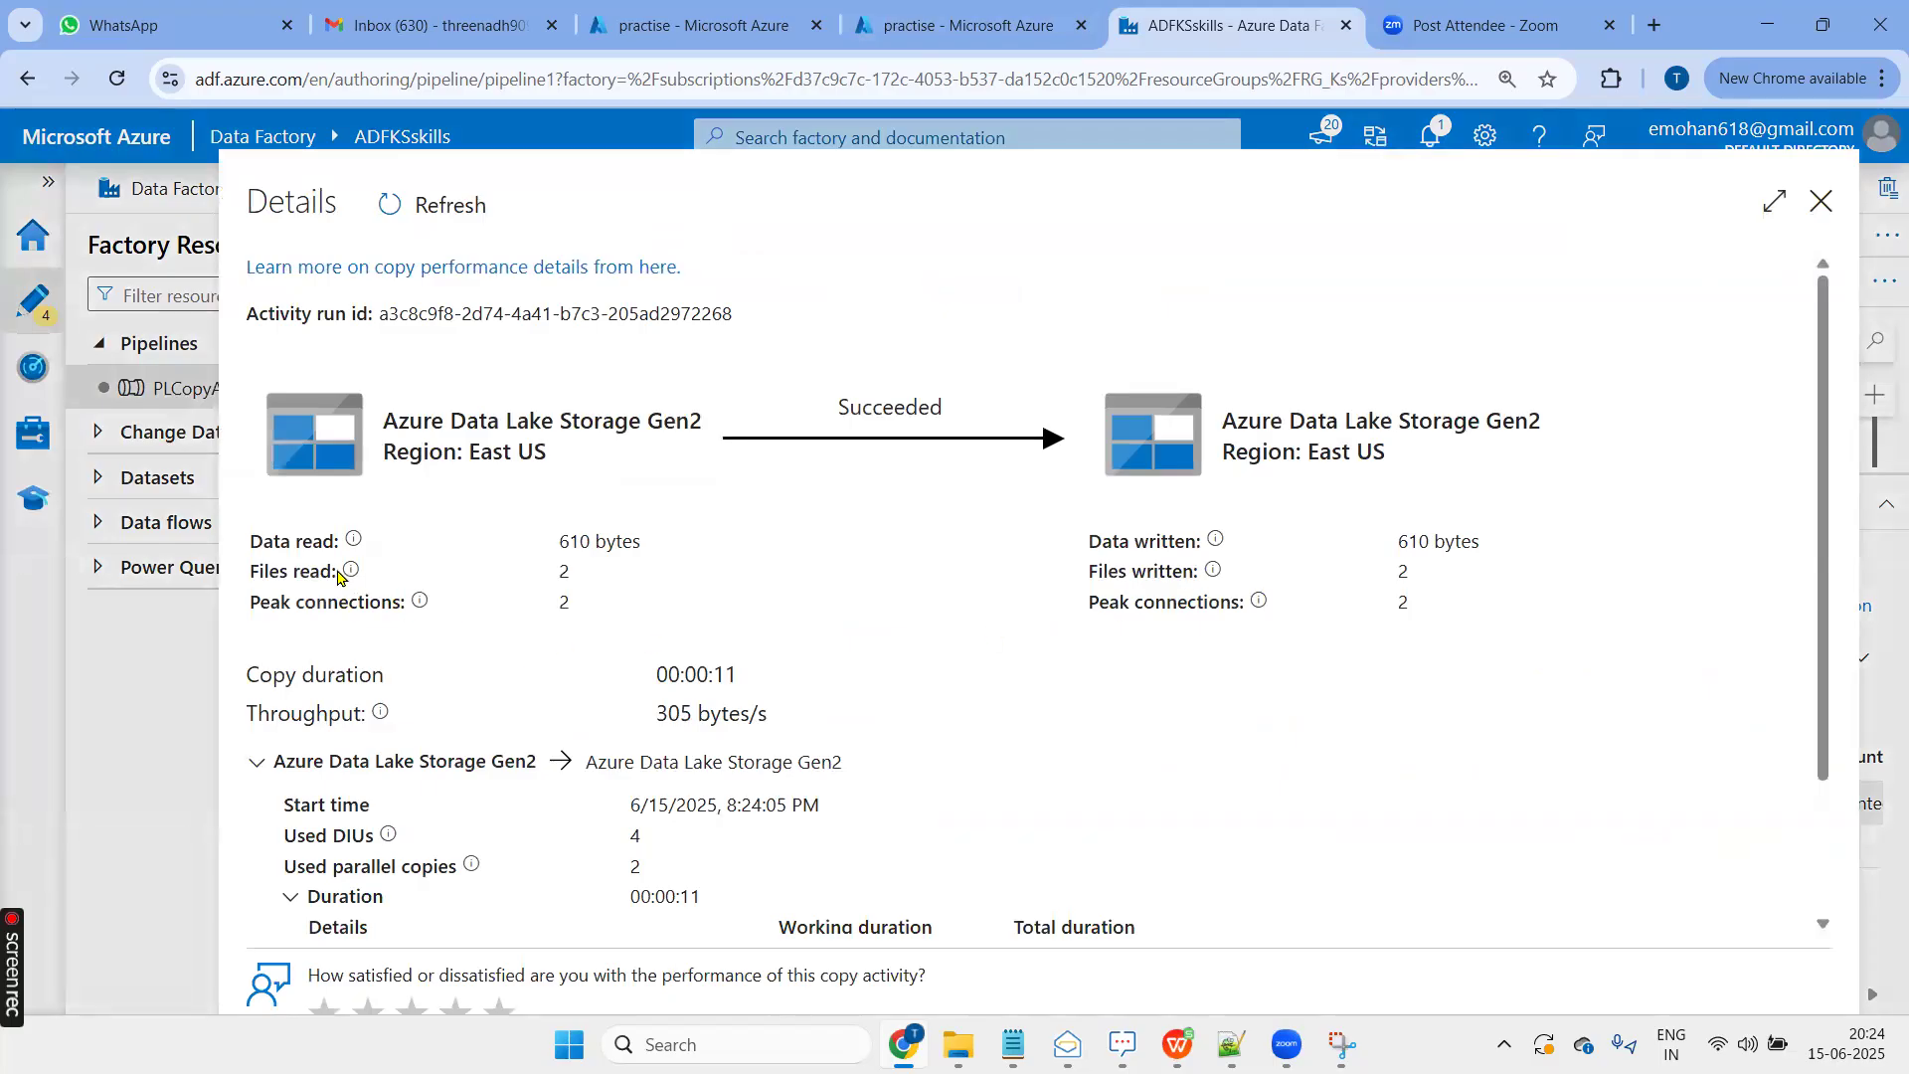
double_click(561, 570)
double_click(1403, 571)
click(910, 27)
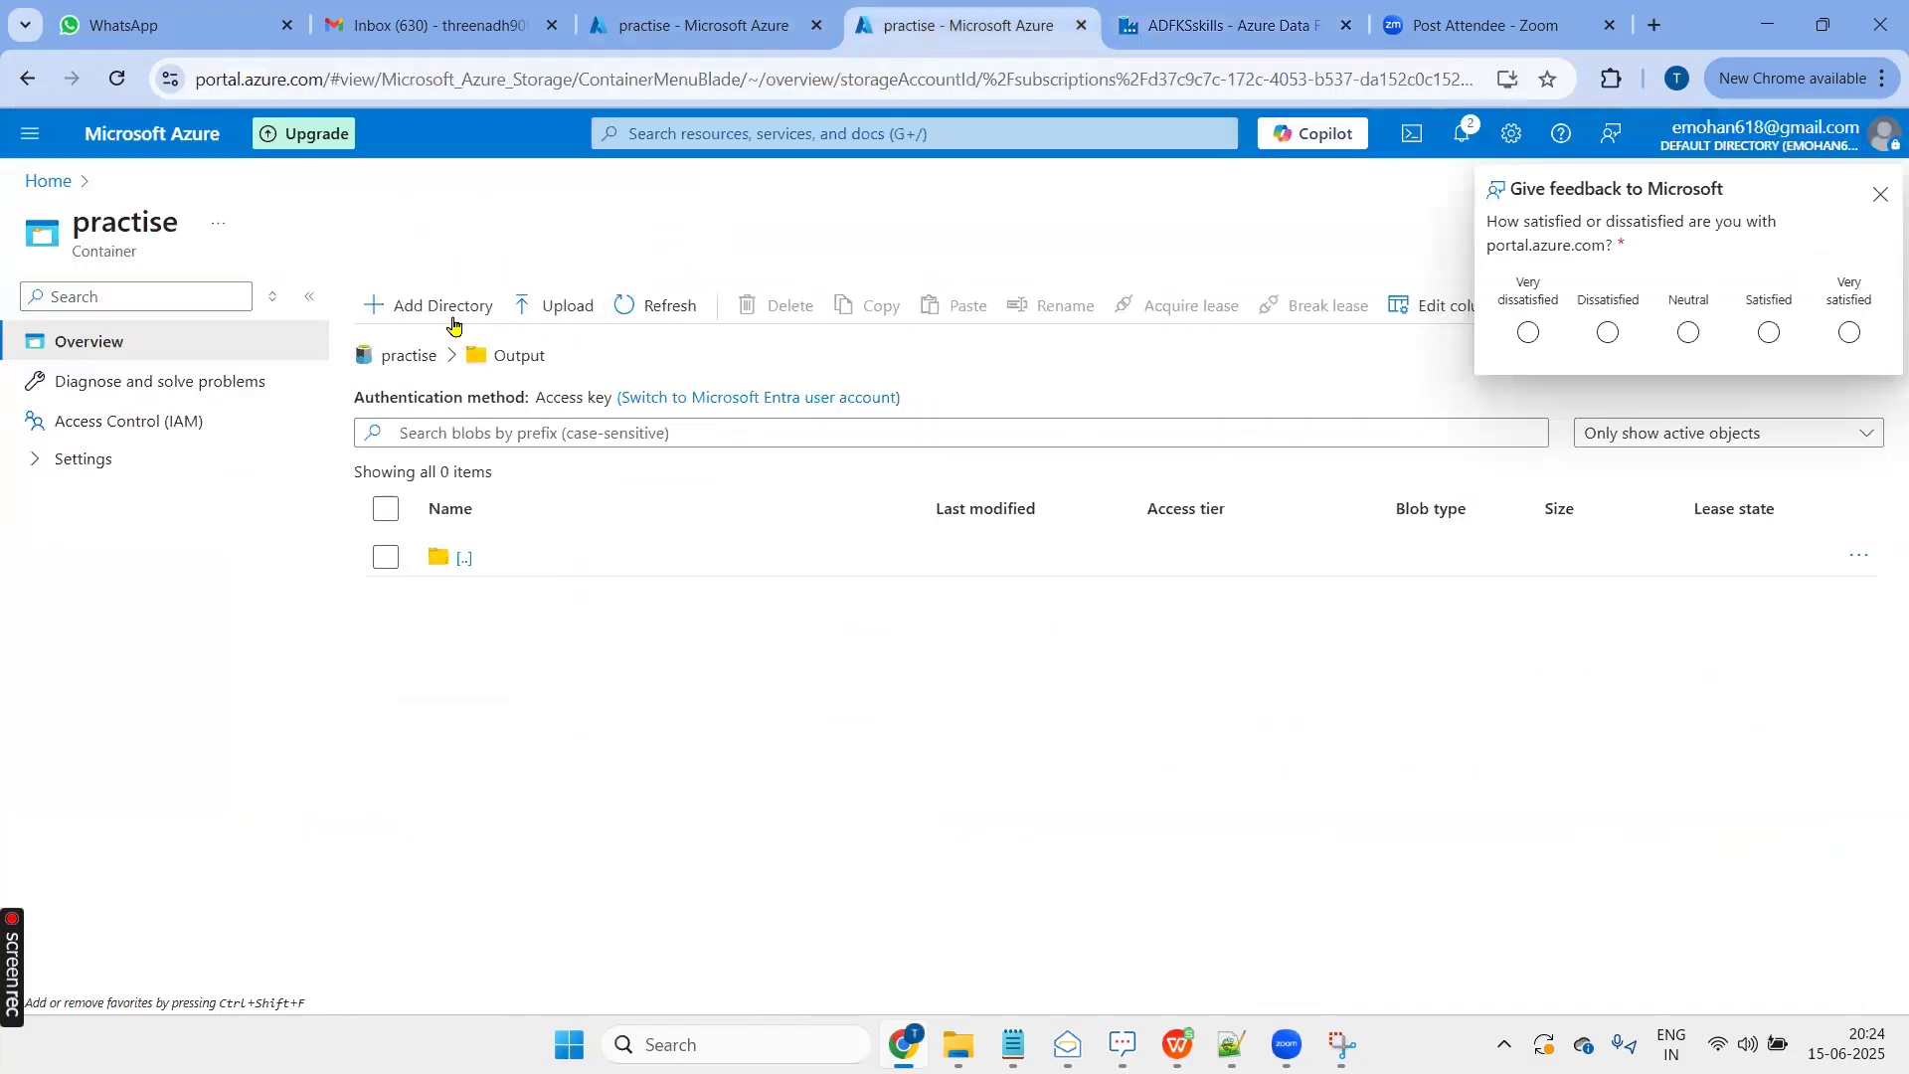
click(664, 305)
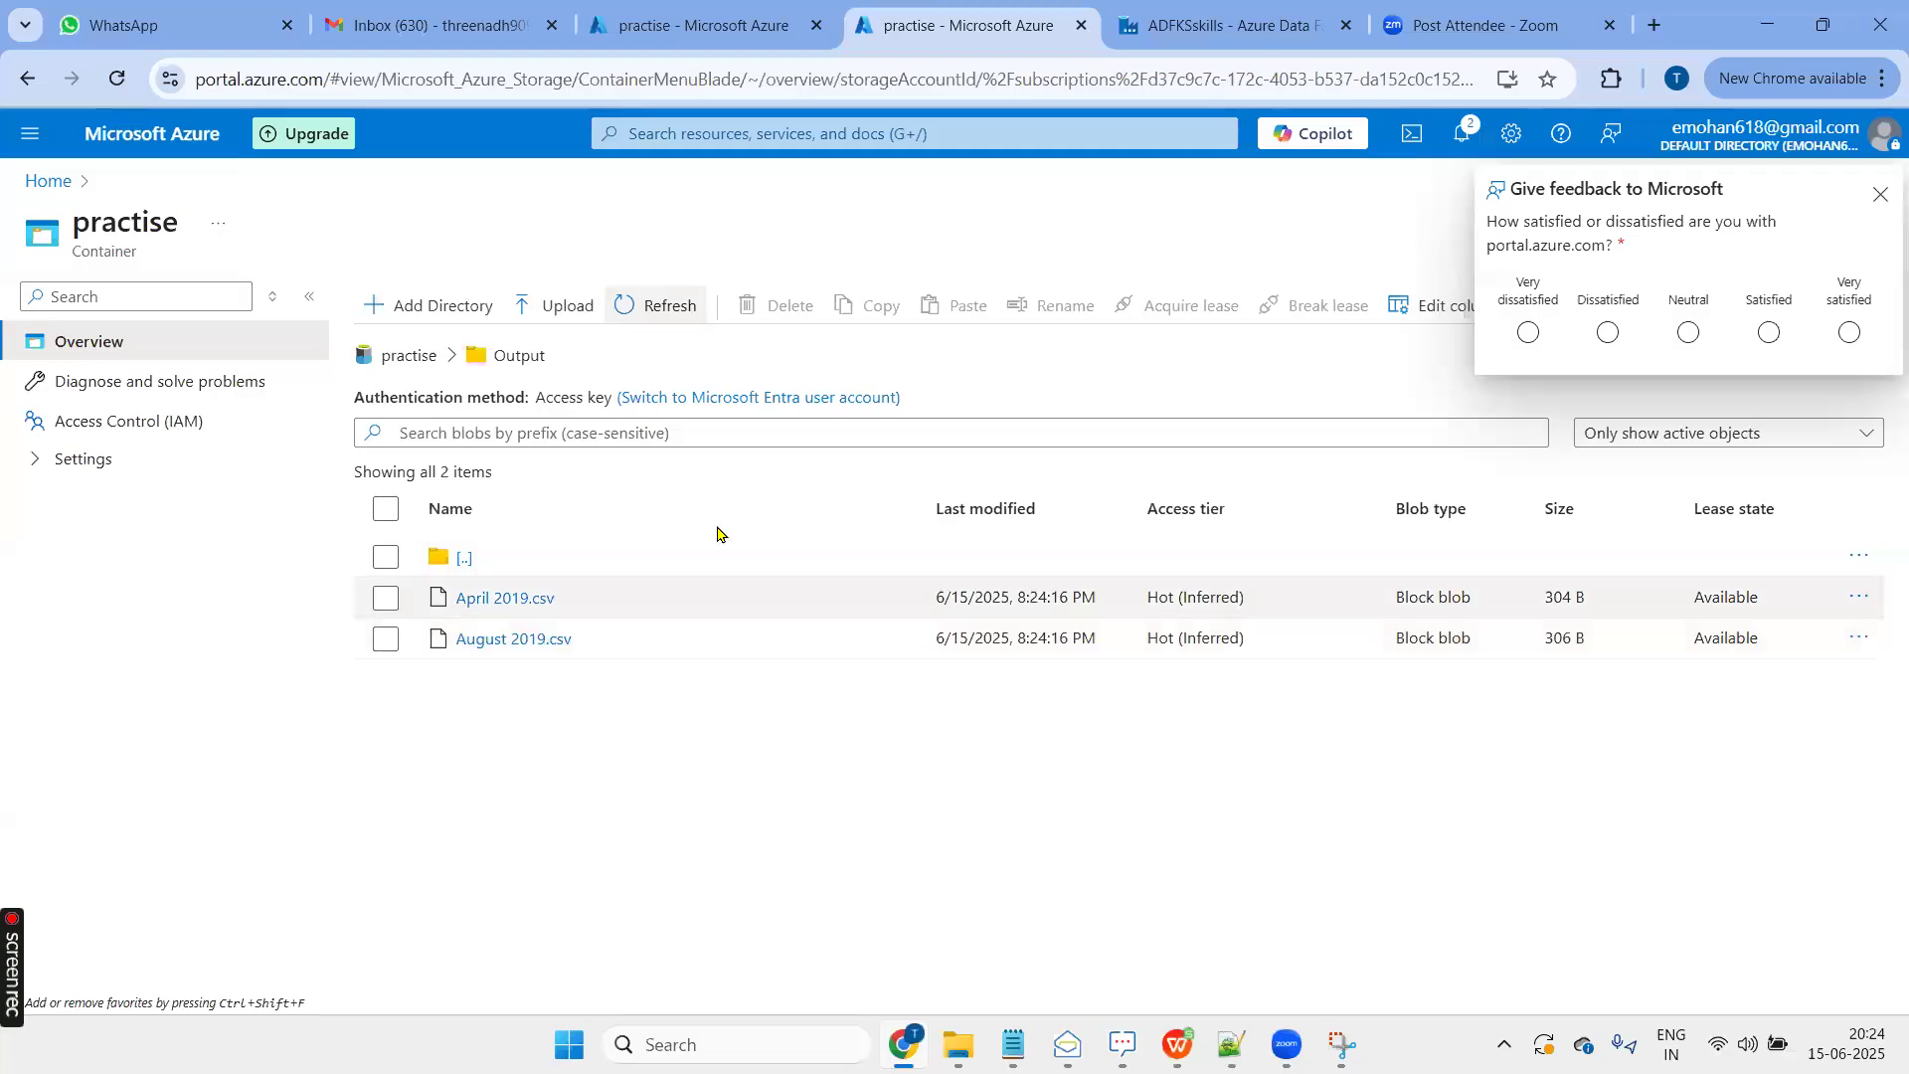
click(1183, 30)
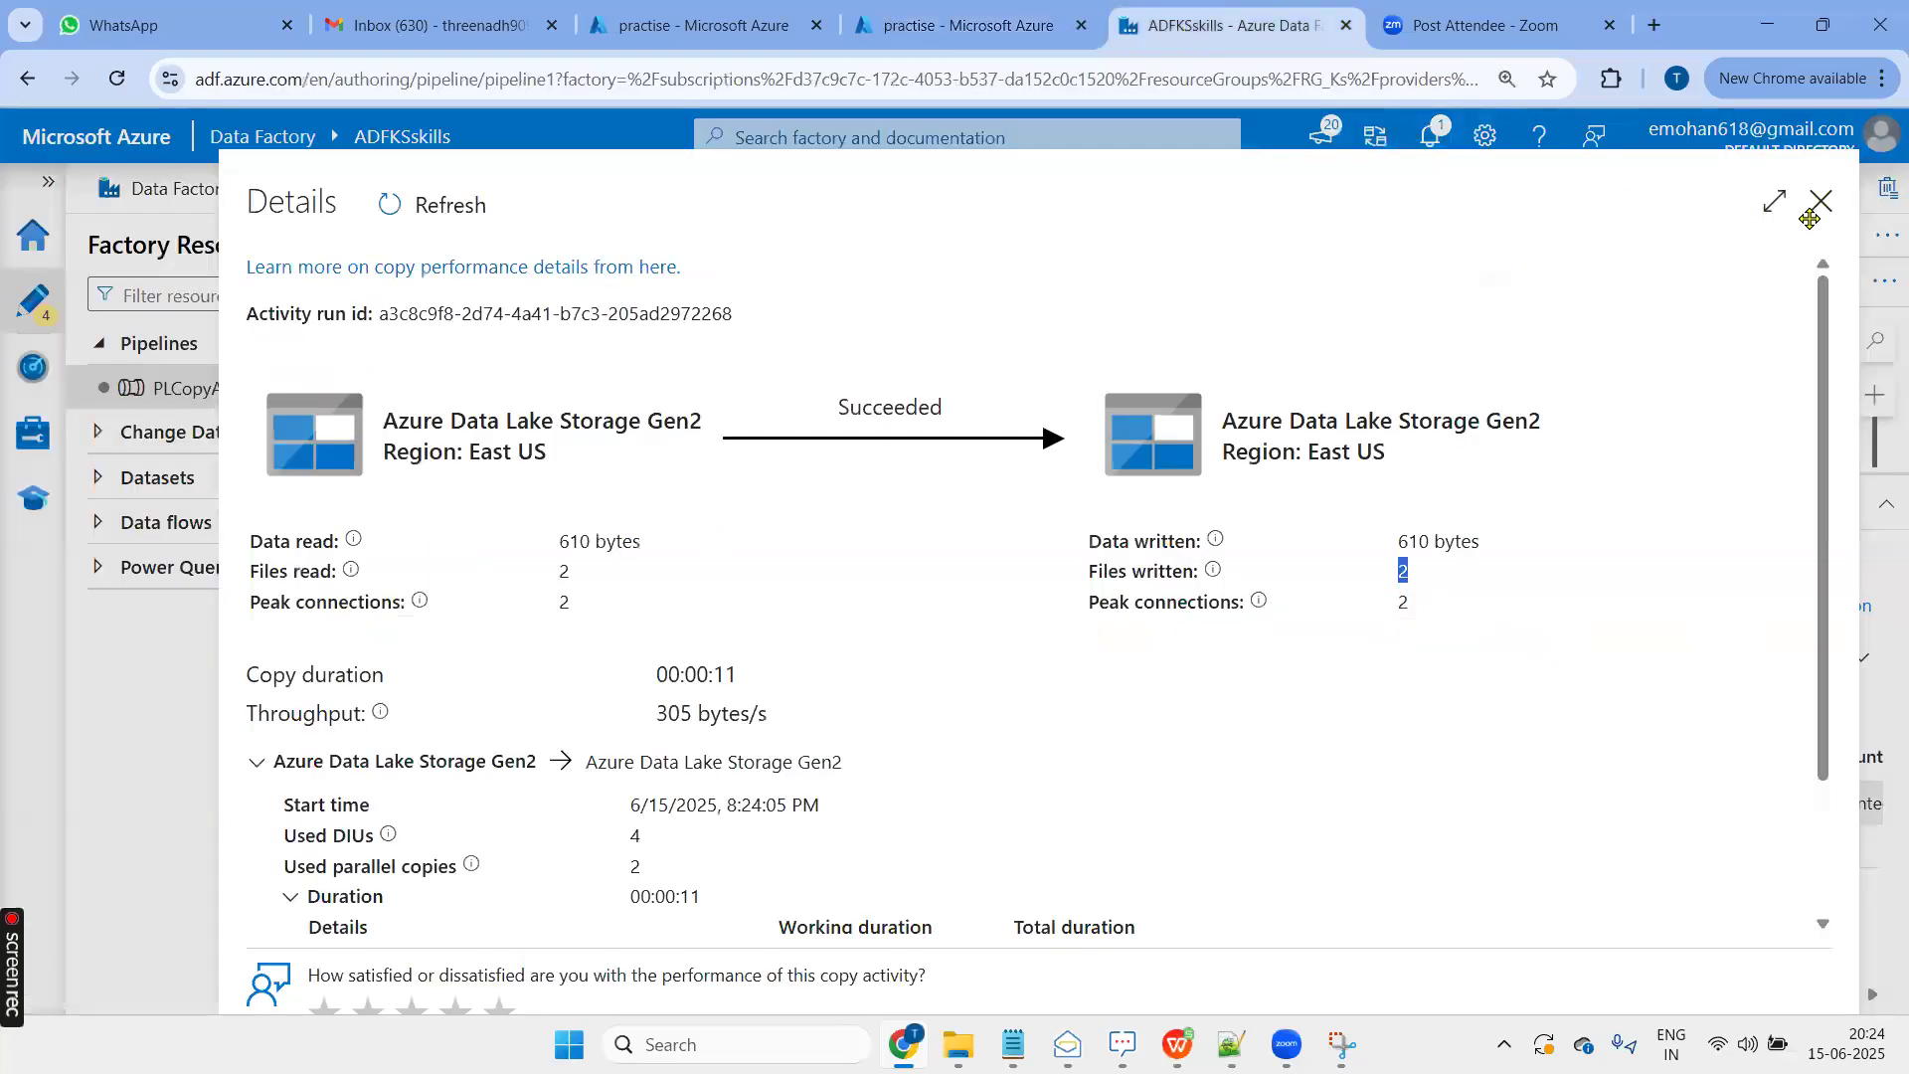
key(Escape)
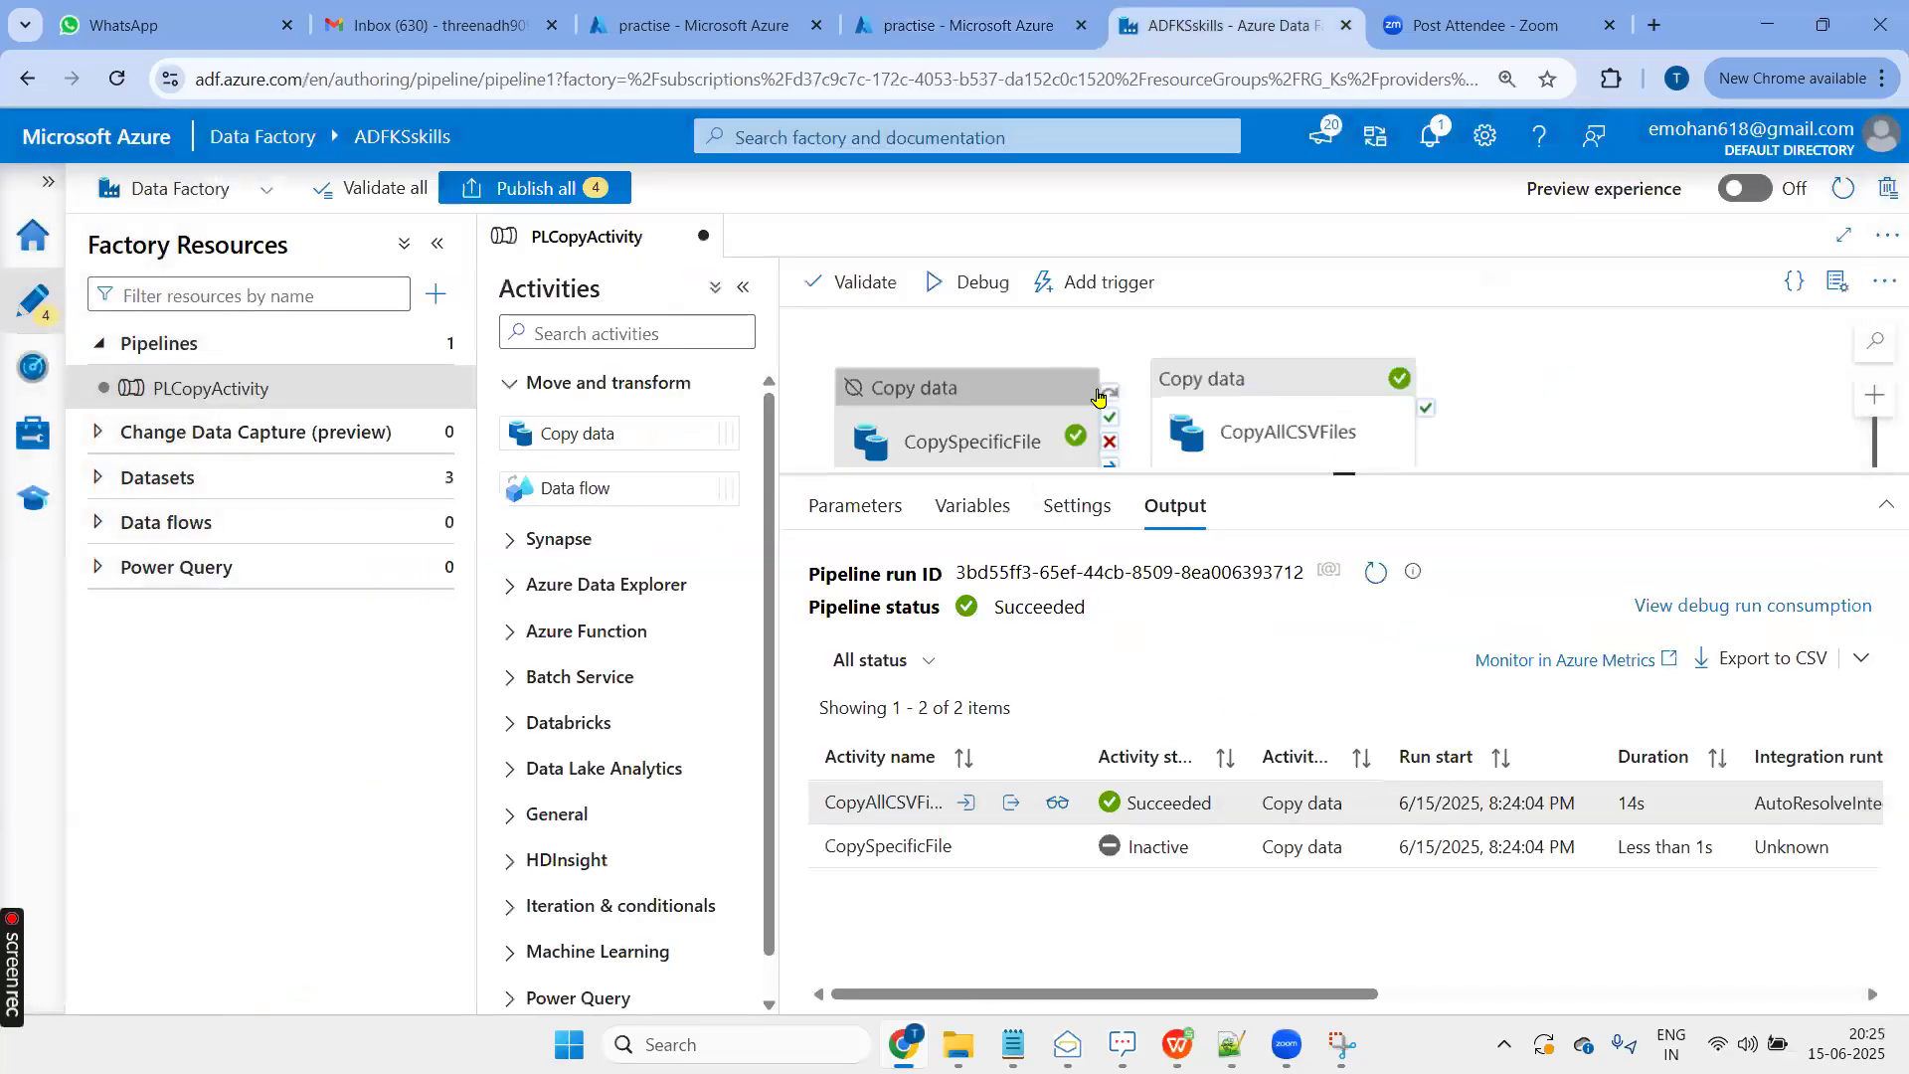
Review the CopyAllCSVFiles source settings and switch to WPS Office to examine the source files on the Scenarios sheet of Storage Account.xlsx
click(1183, 378)
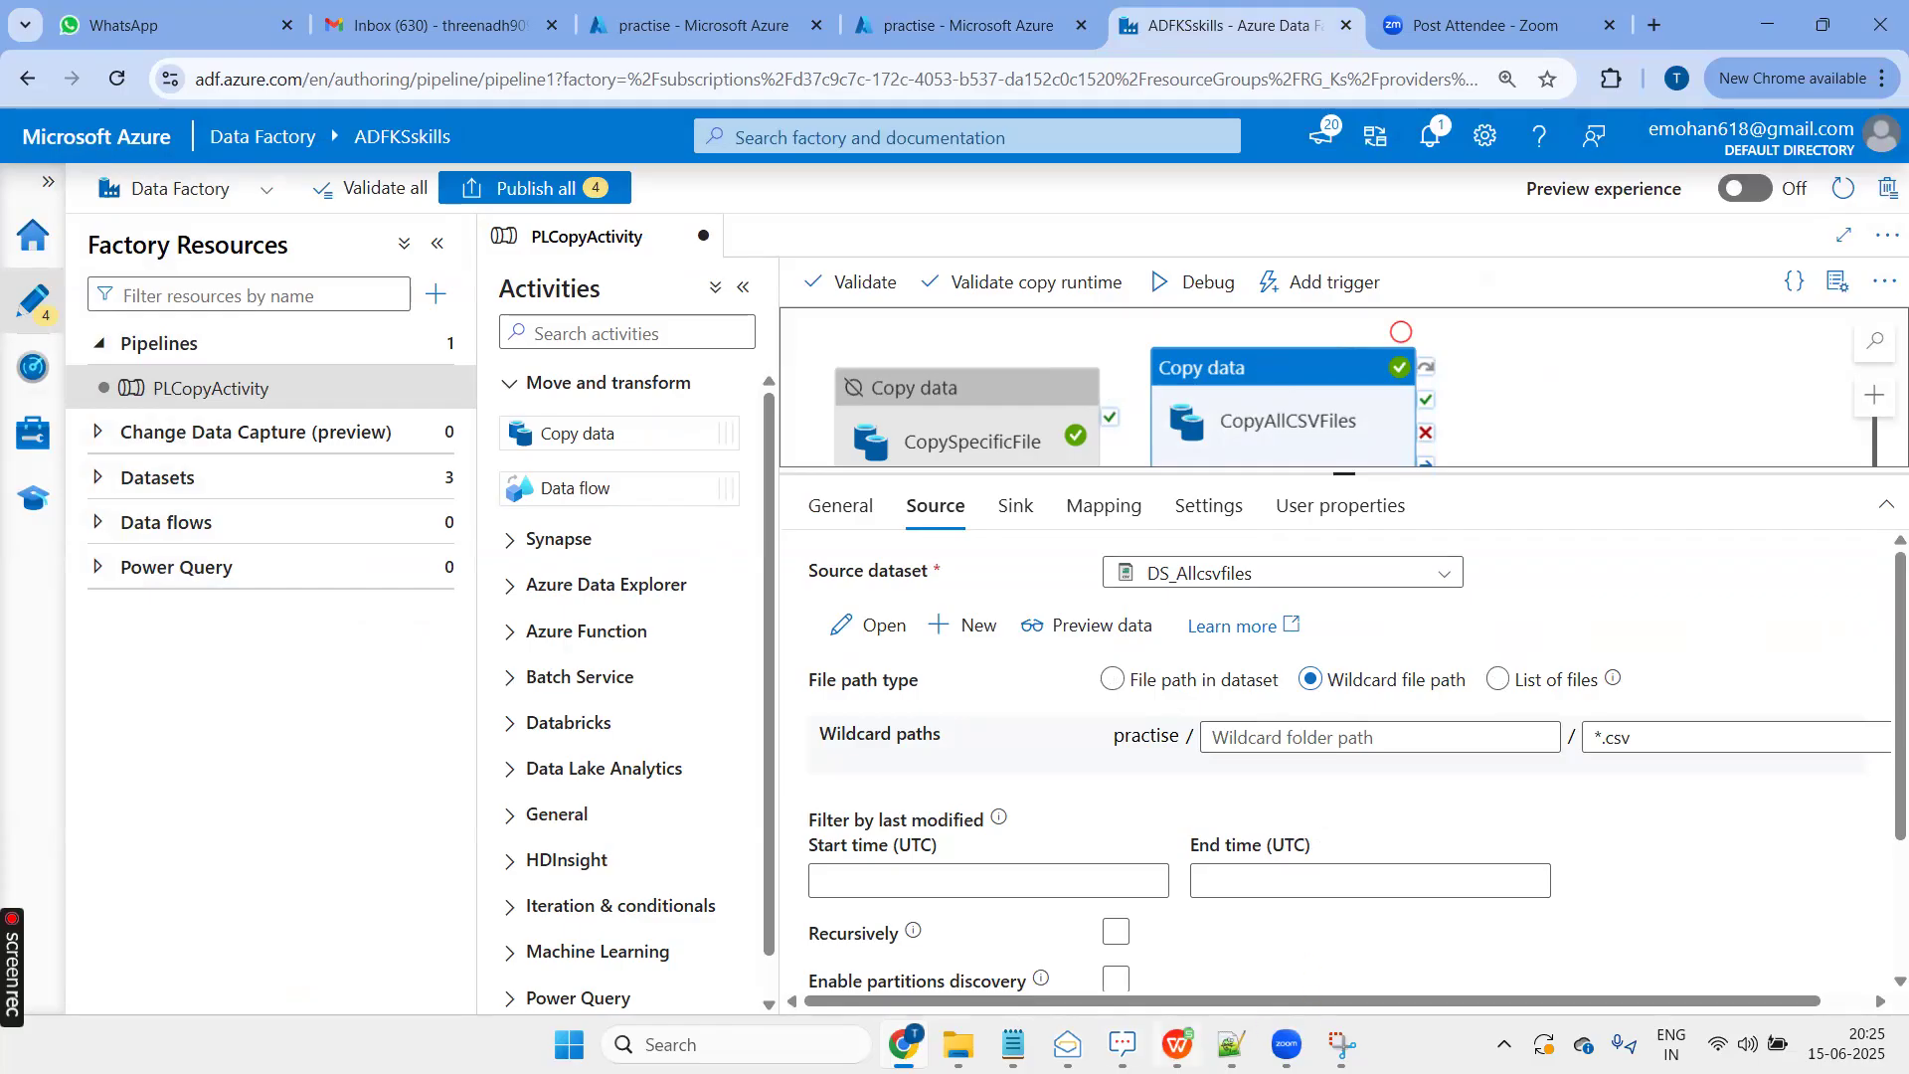
click(1177, 1044)
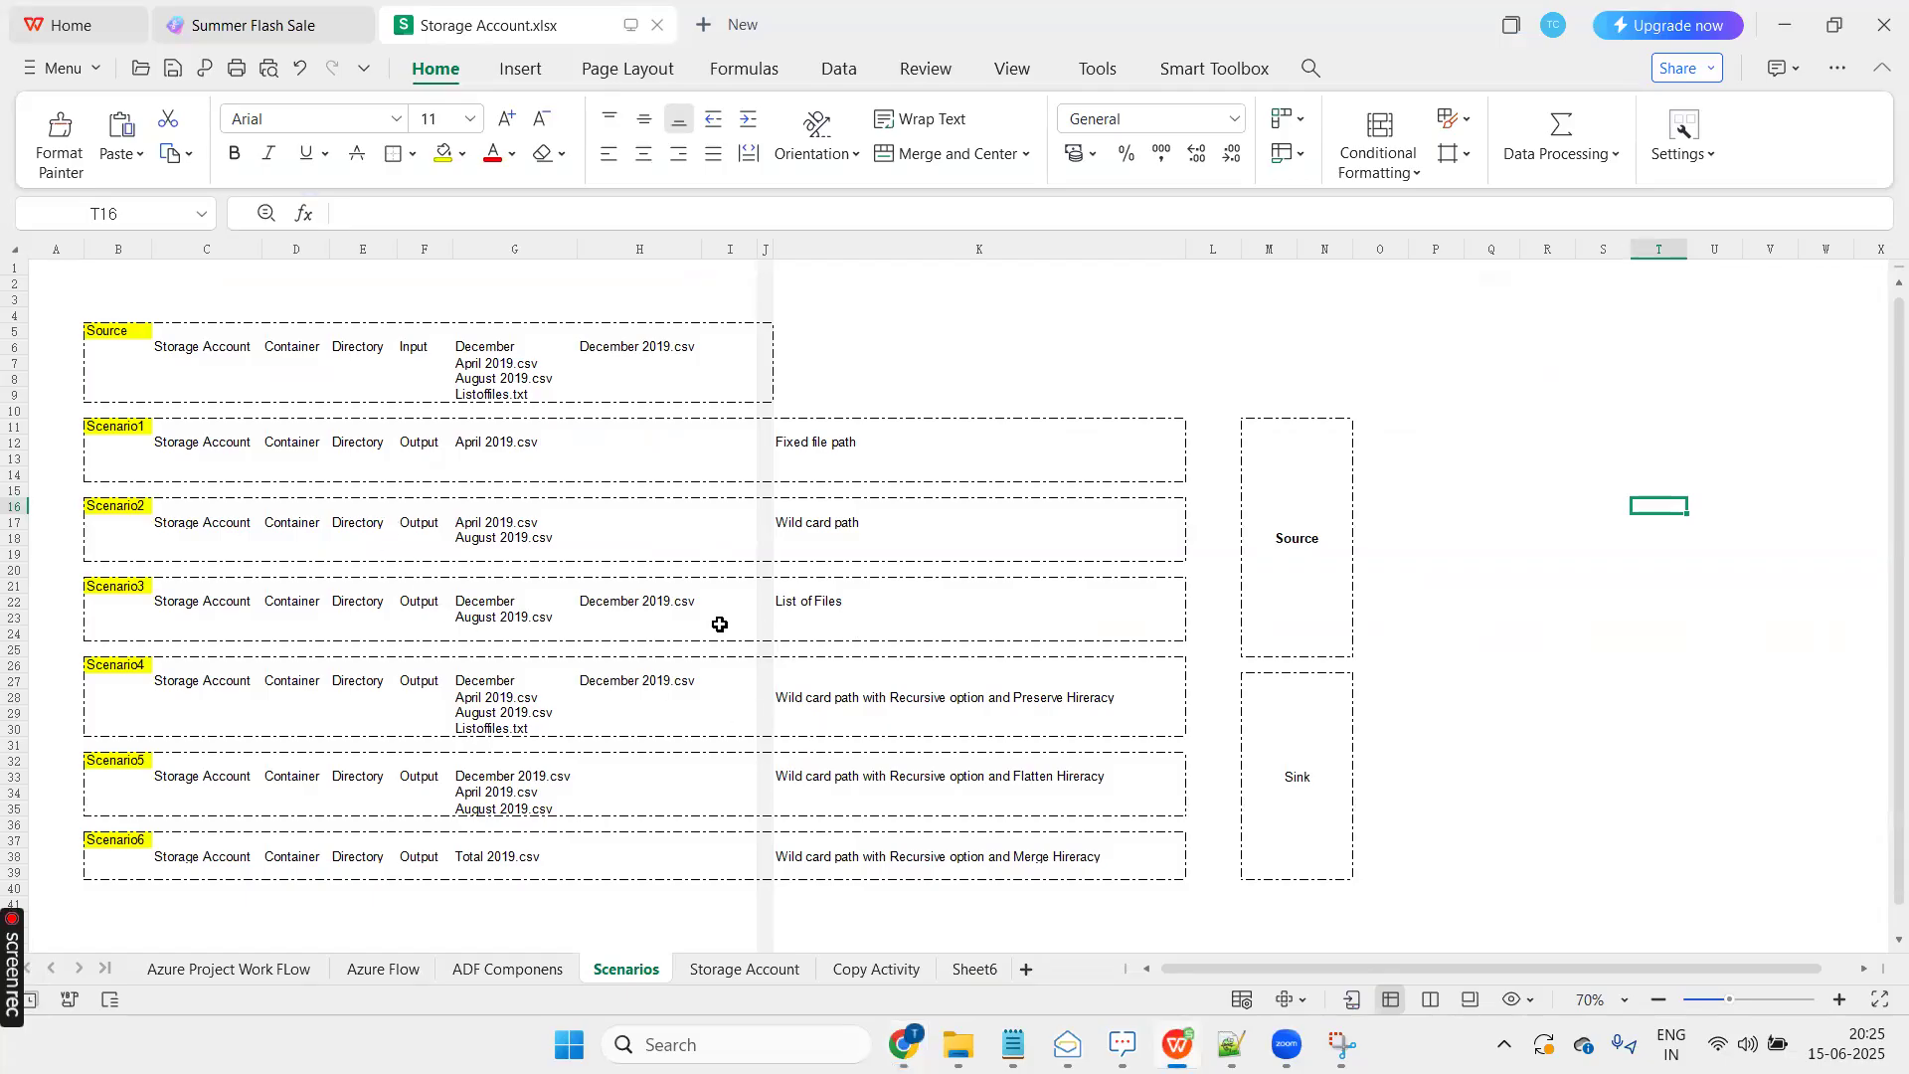
click(420, 343)
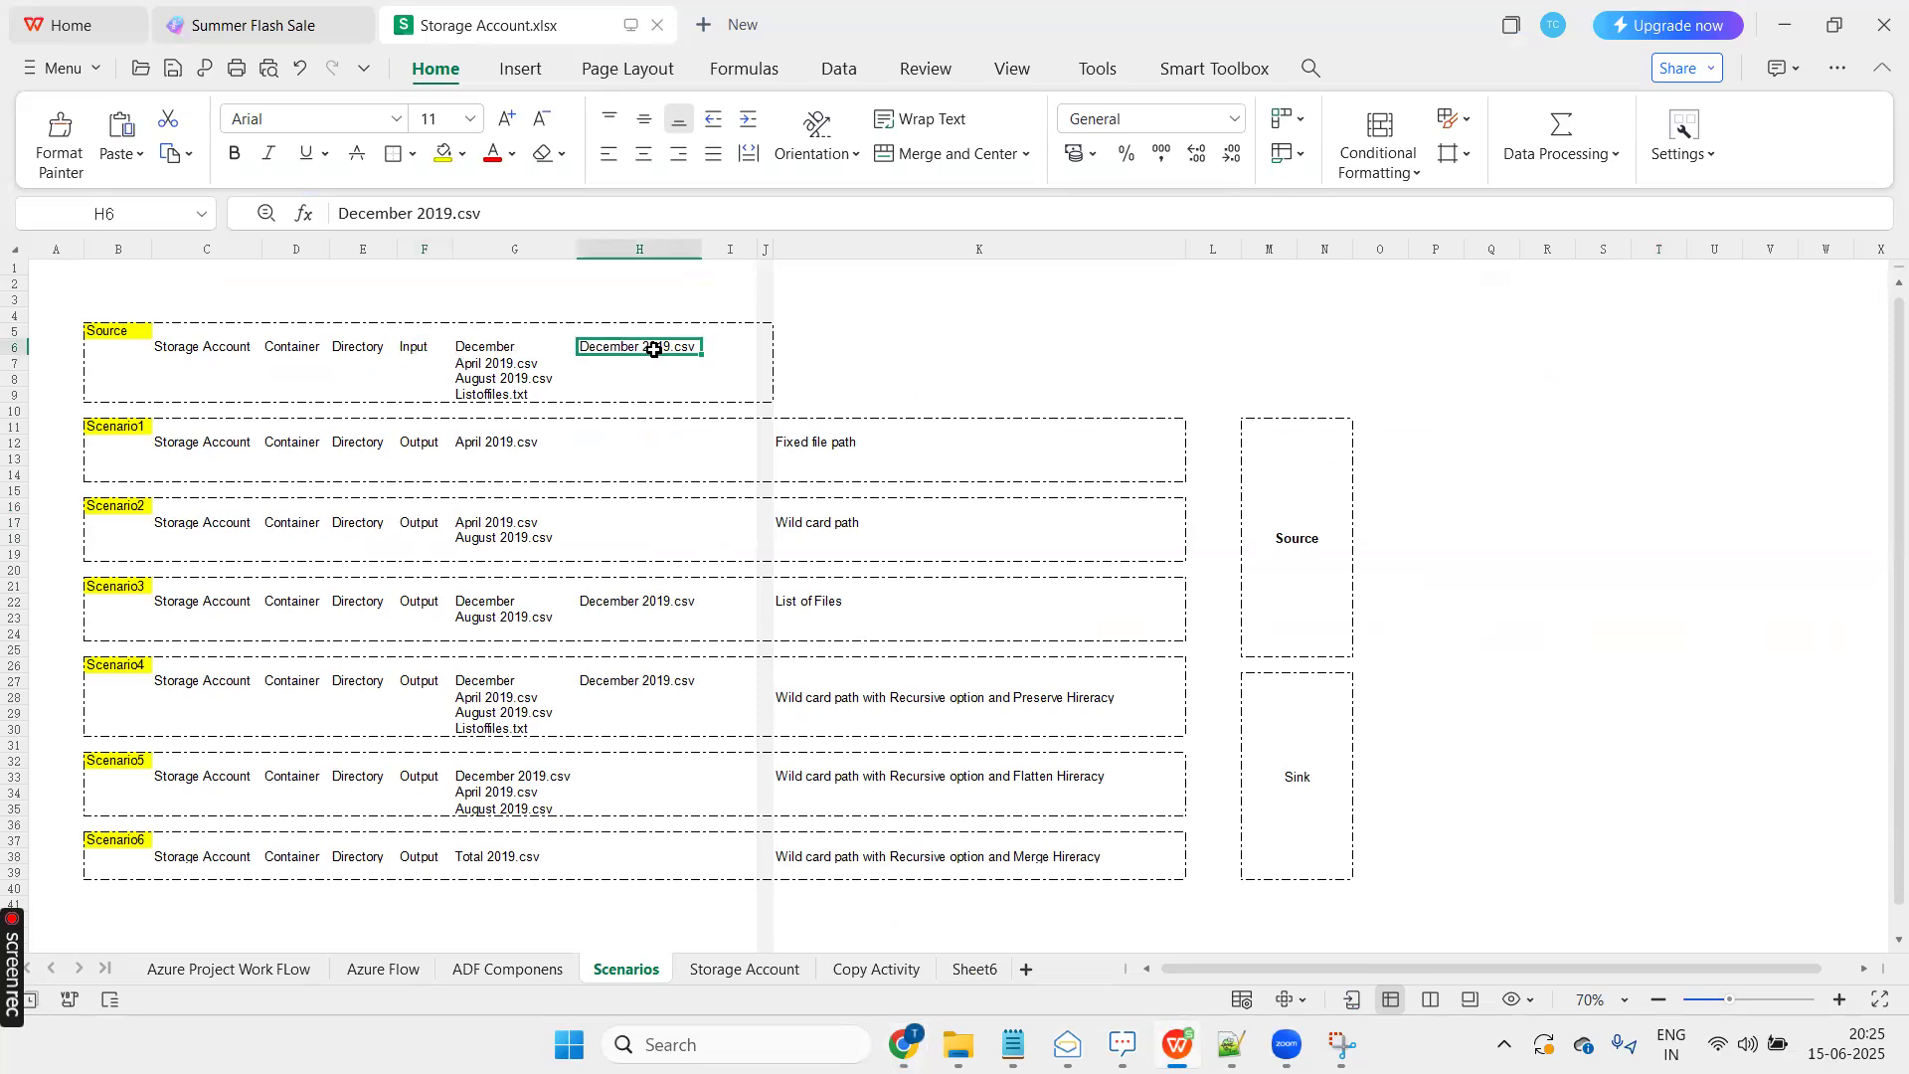
click(499, 348)
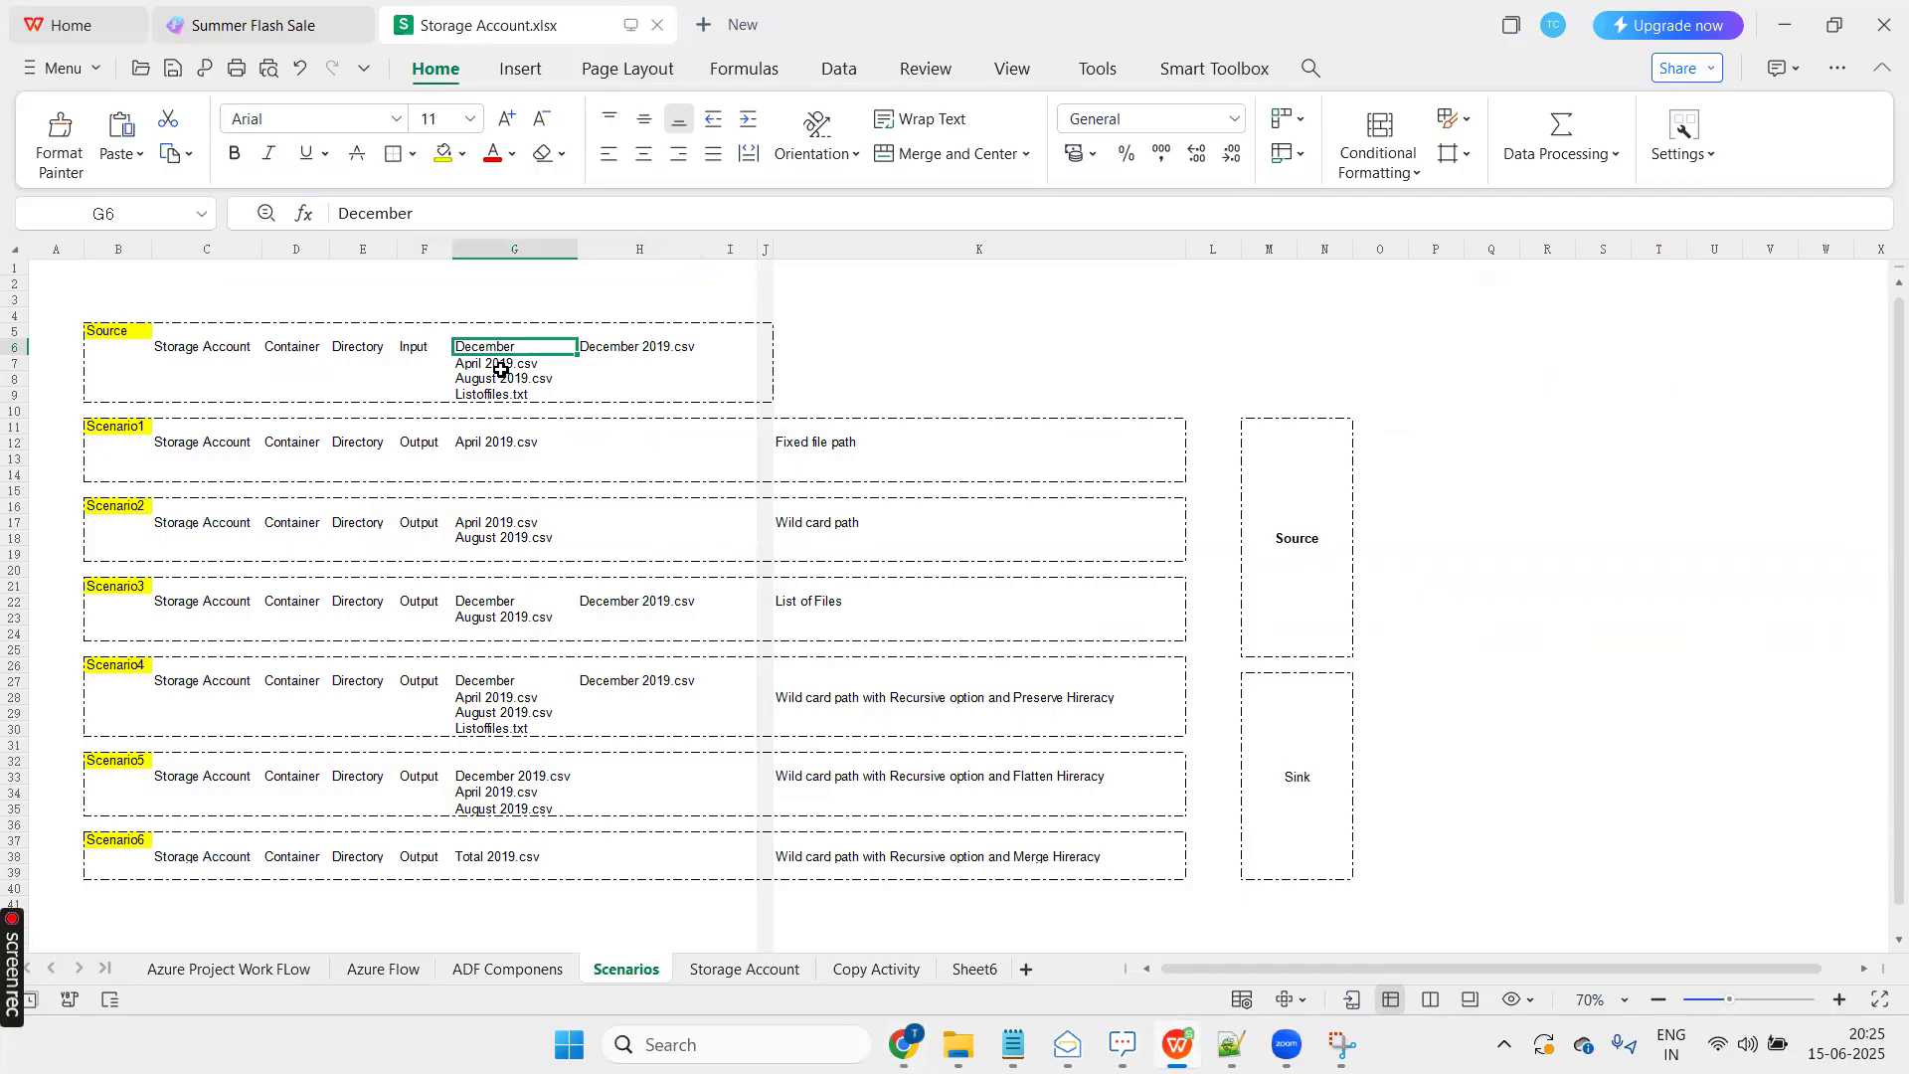
click(504, 379)
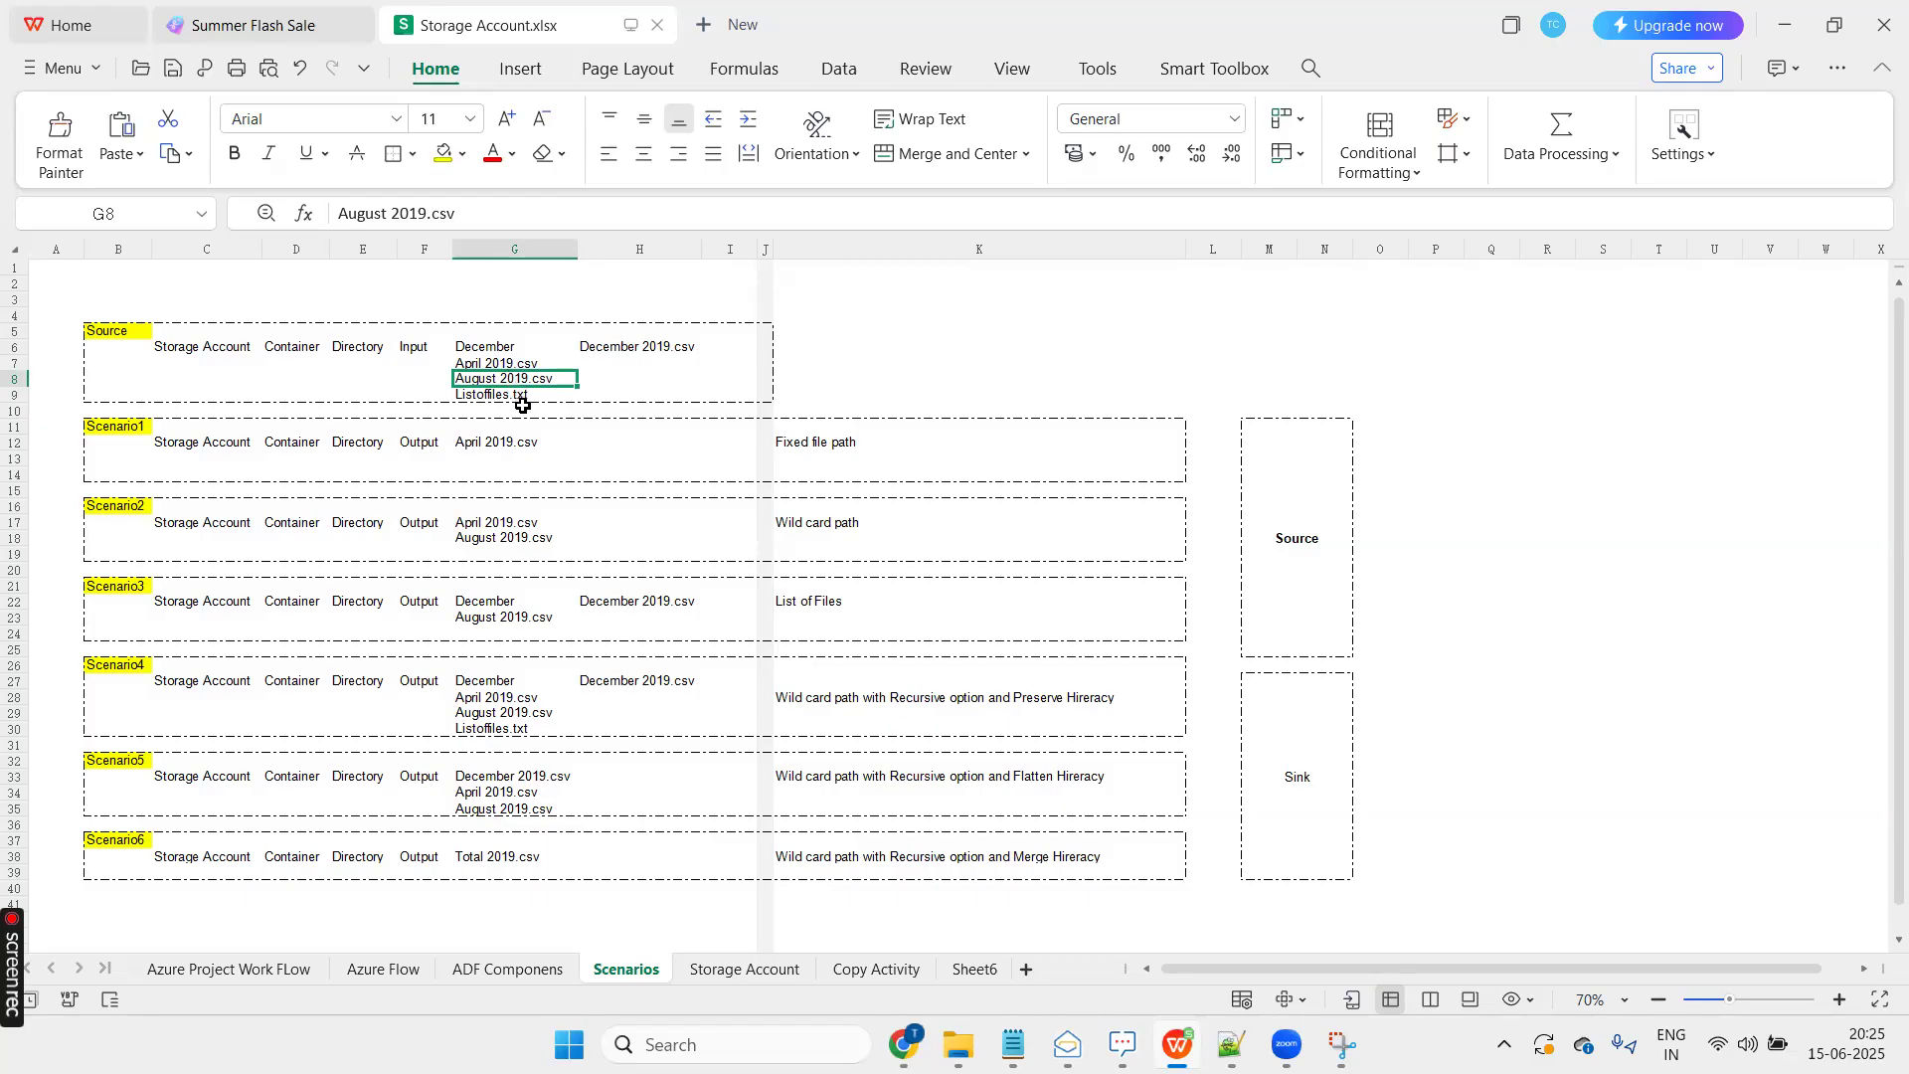
Switch to the Azure portal and examine the file paths listed inside listoffiles.txt in the practise container's Input folder
key(alt+Tab)
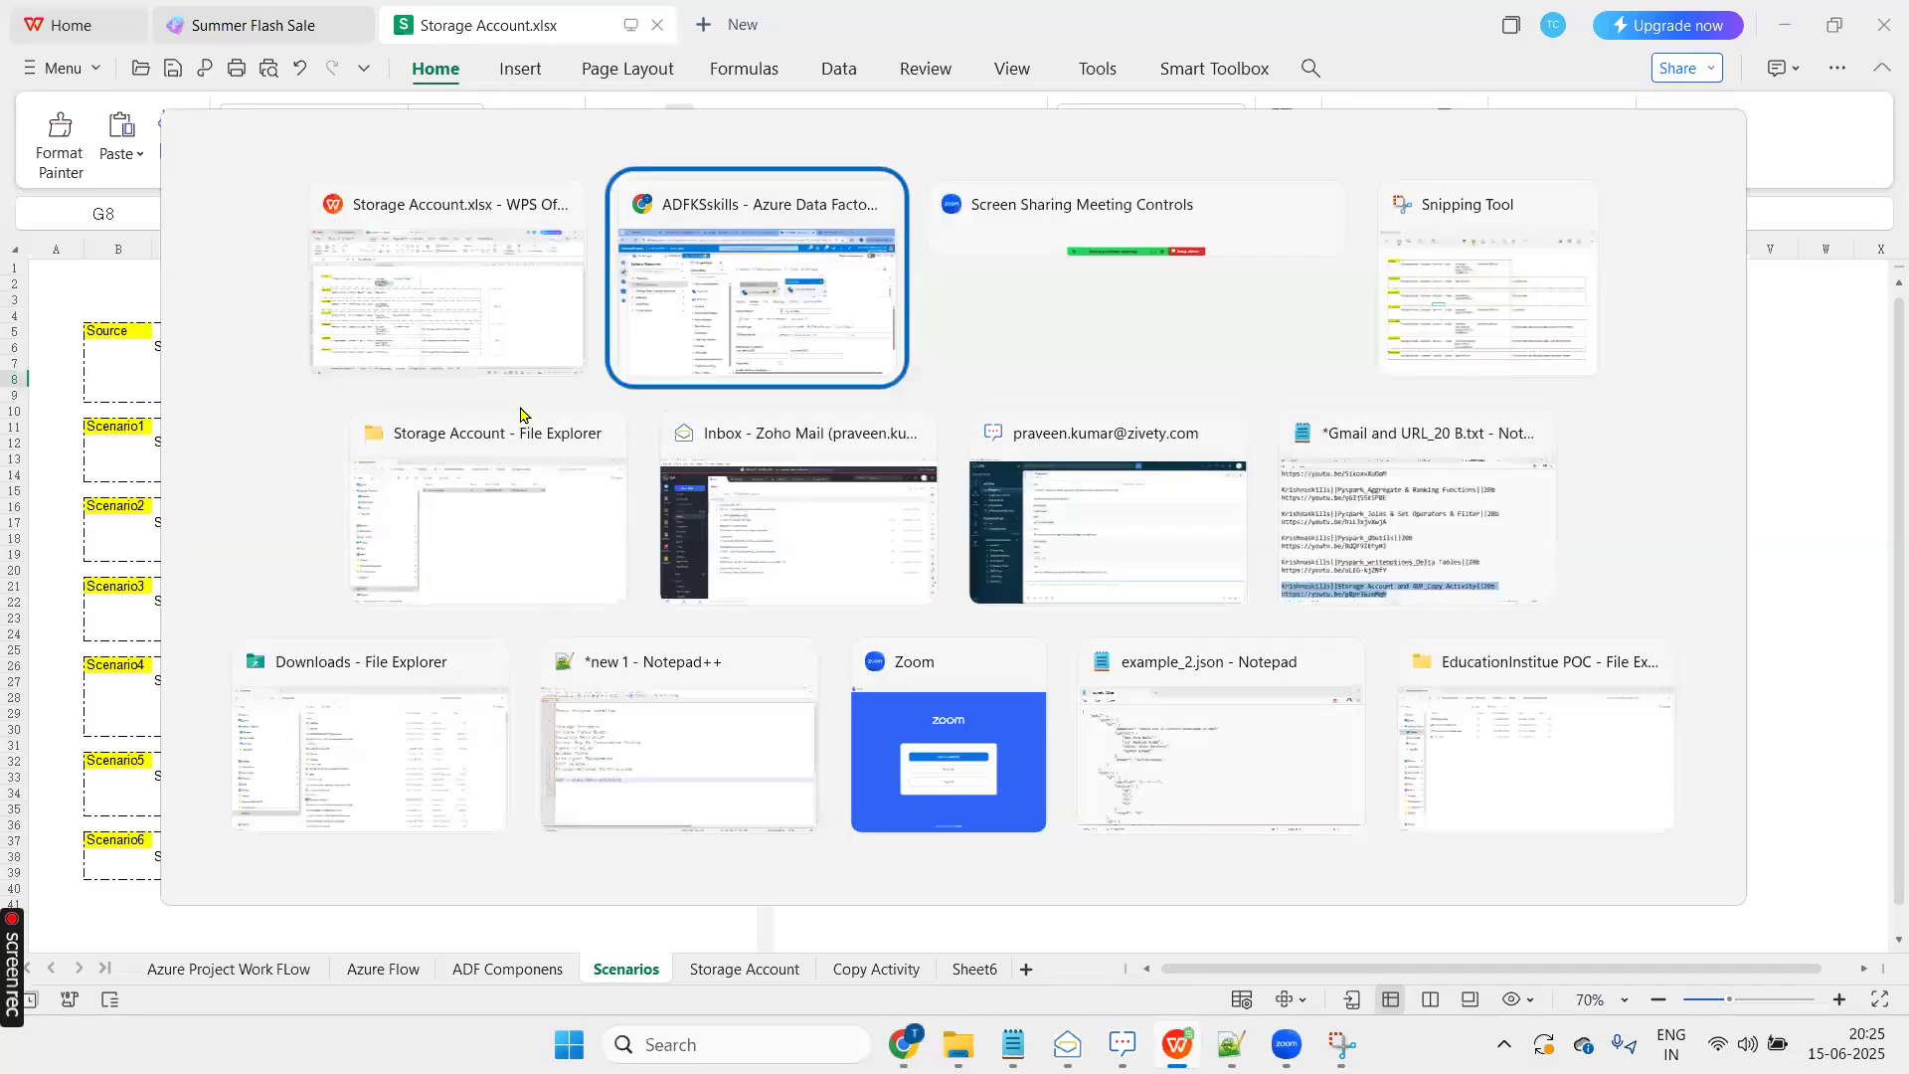
click(685, 30)
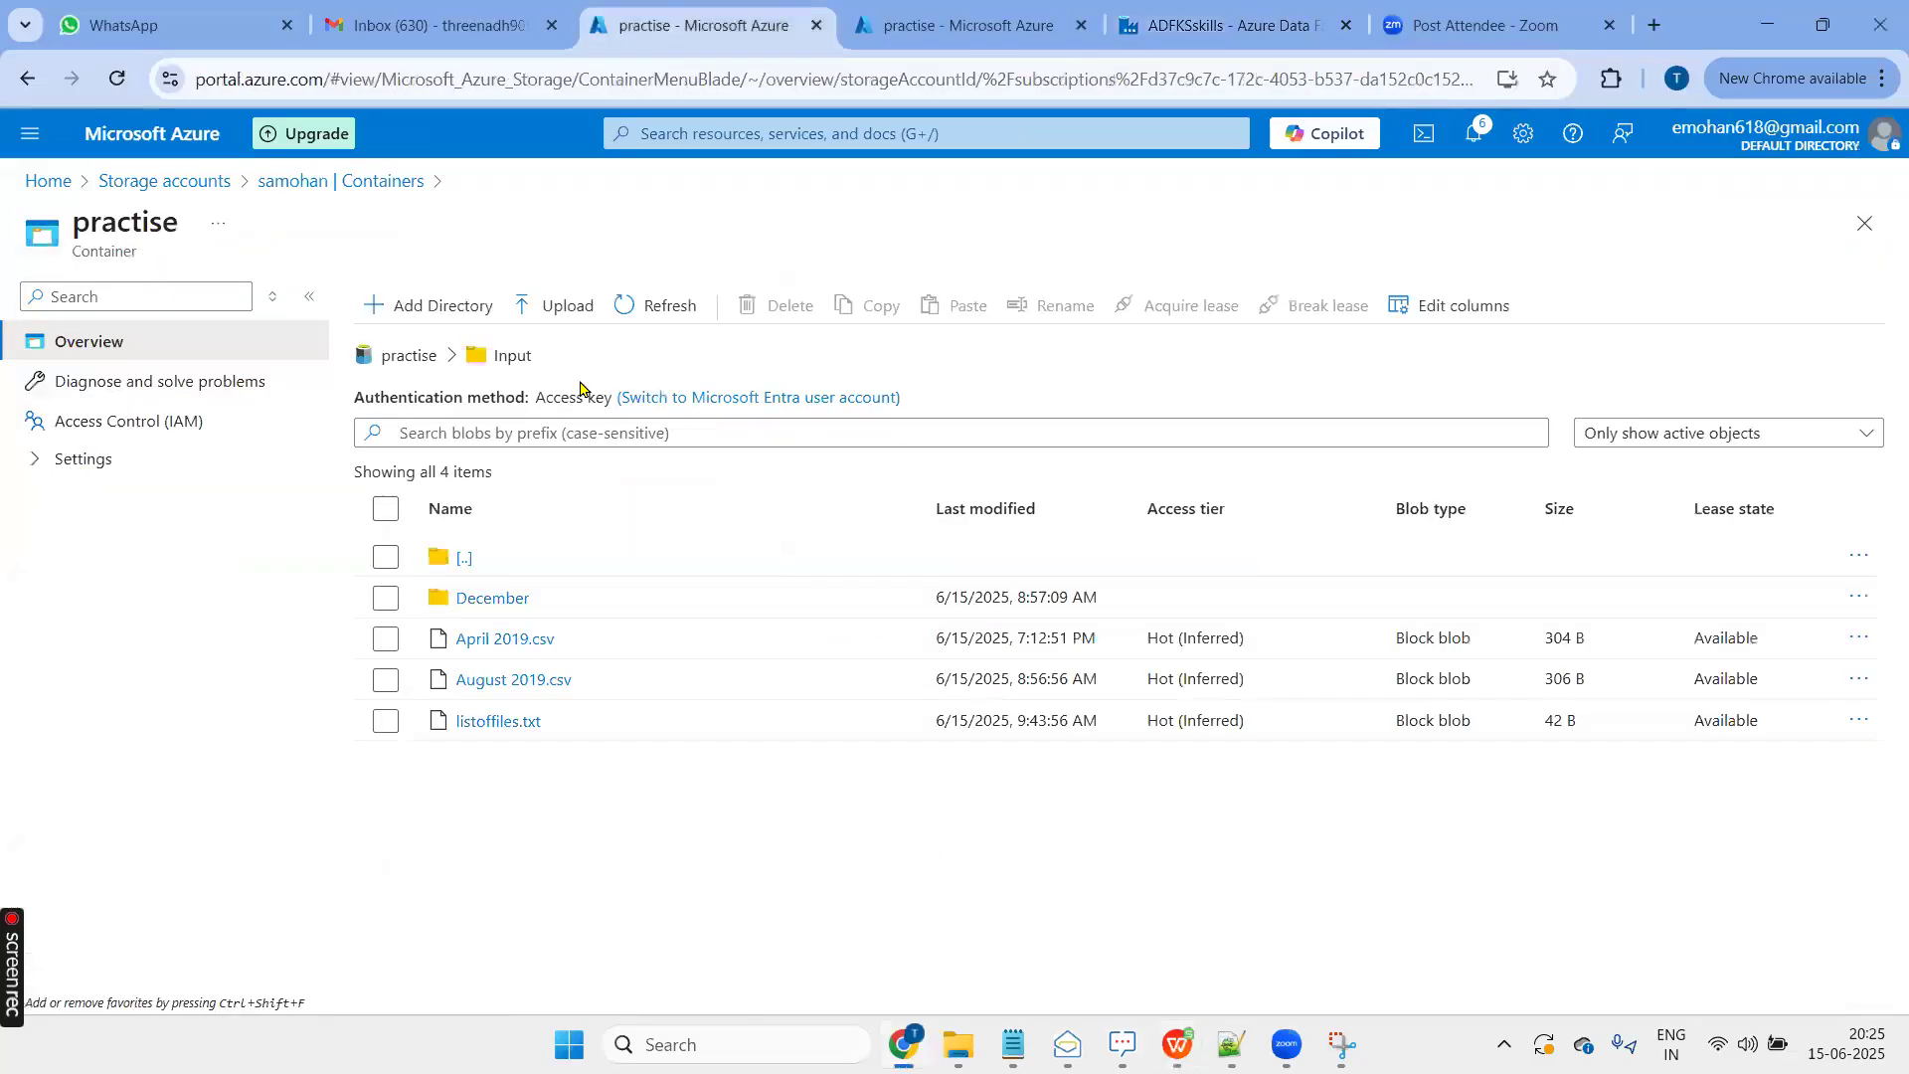
click(477, 723)
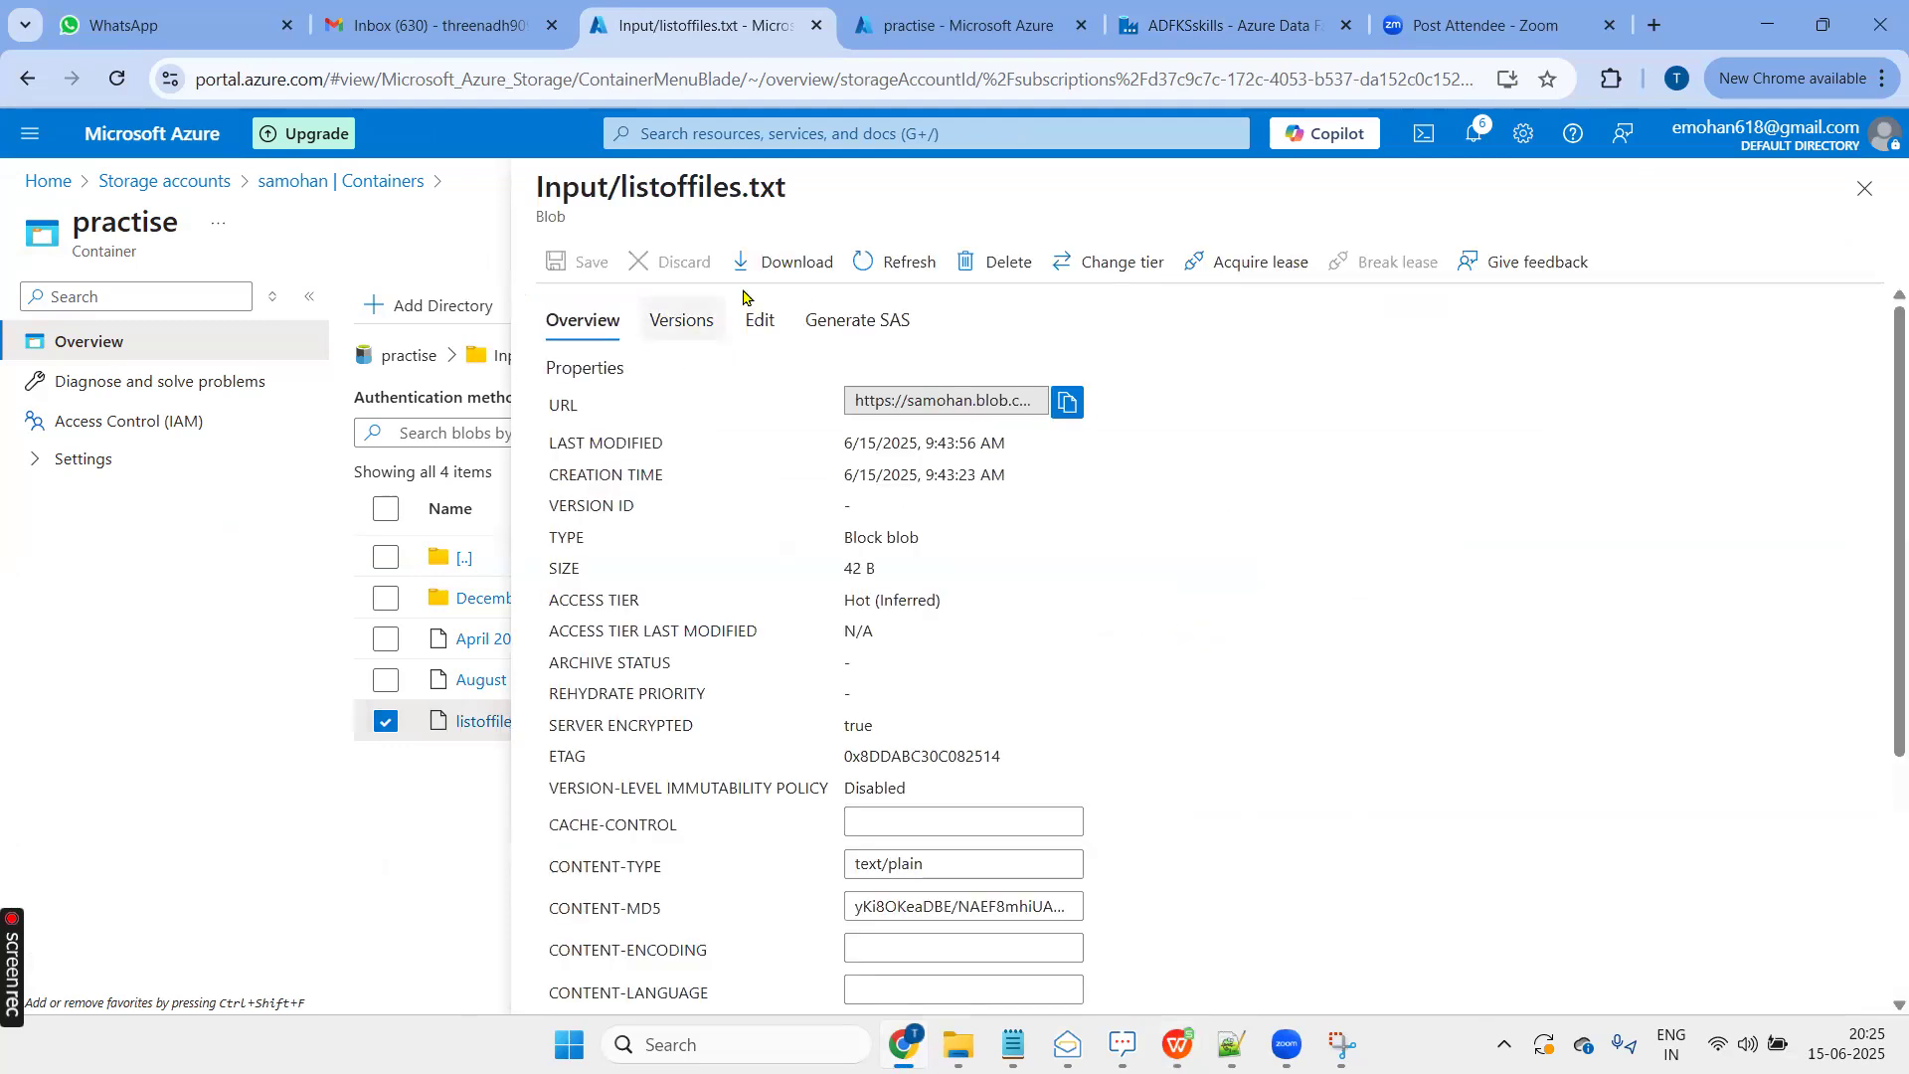
click(758, 321)
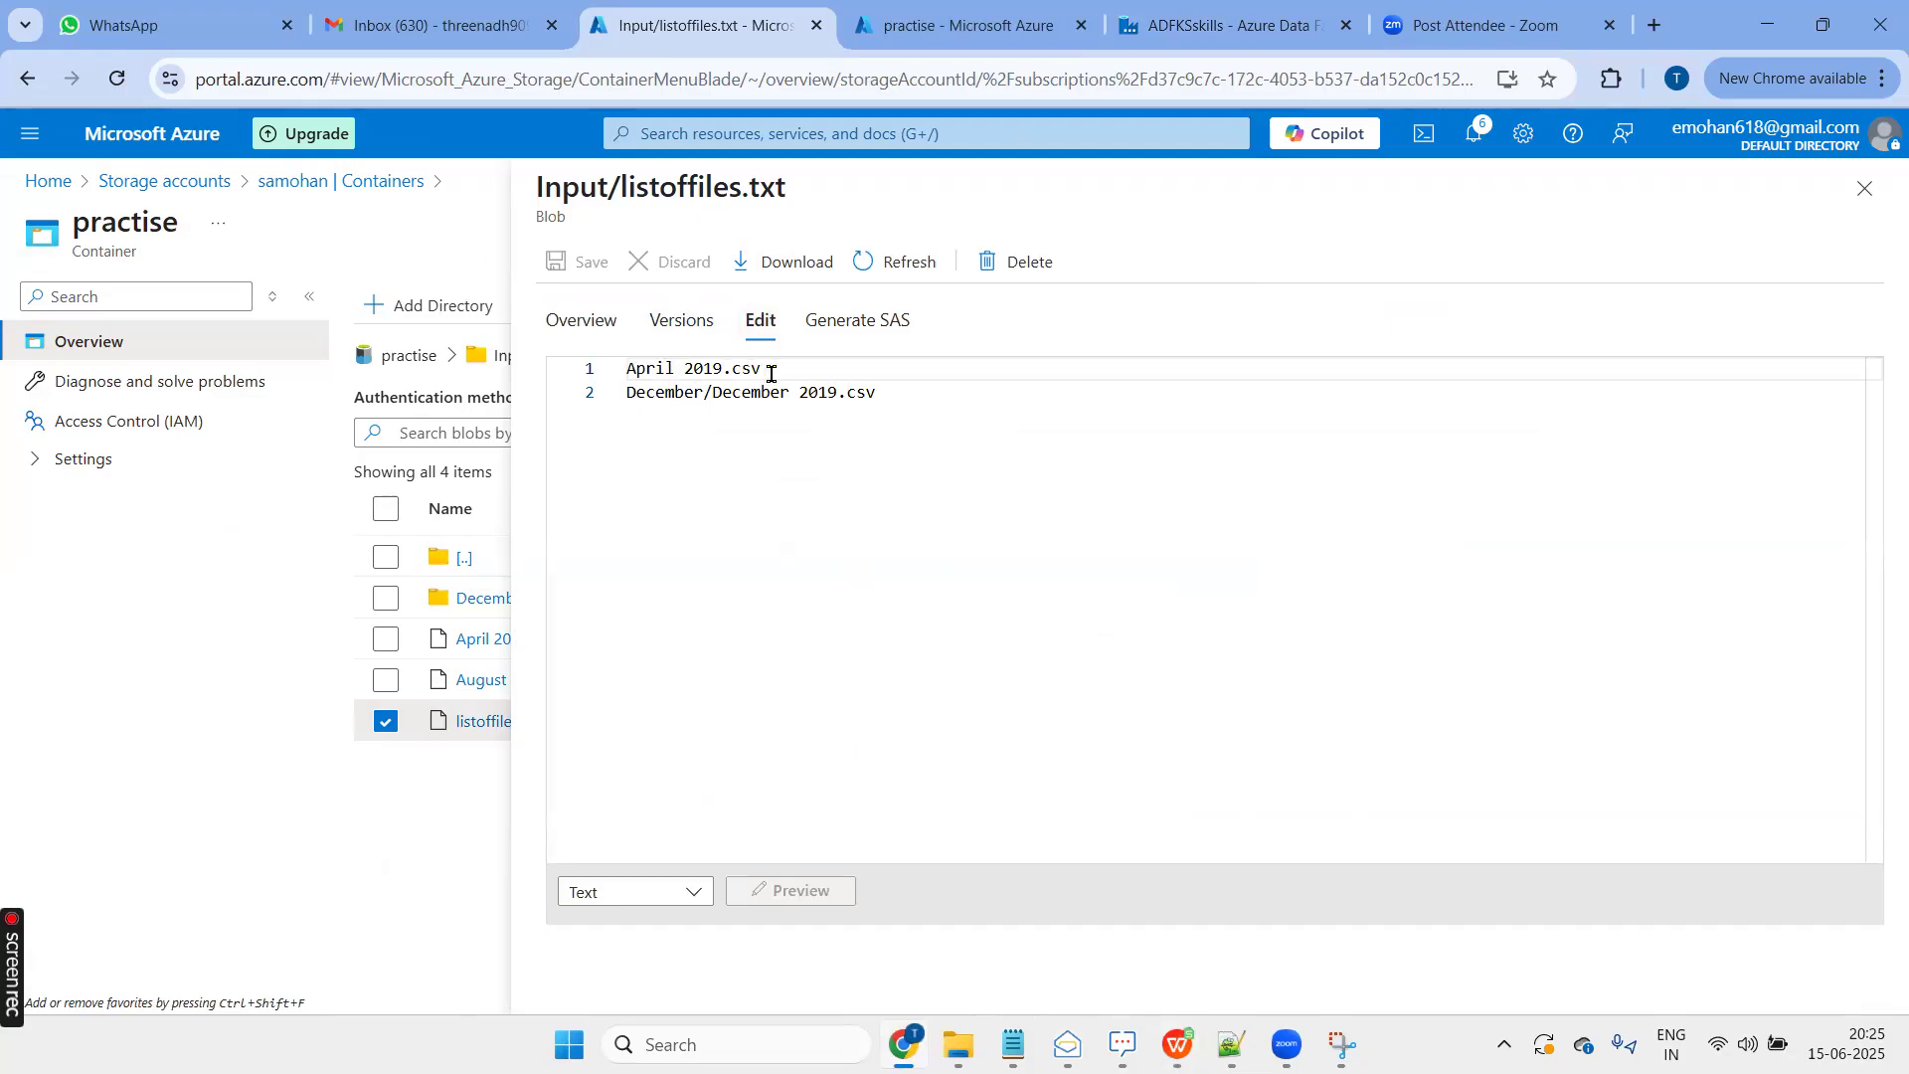
double_click(626, 392)
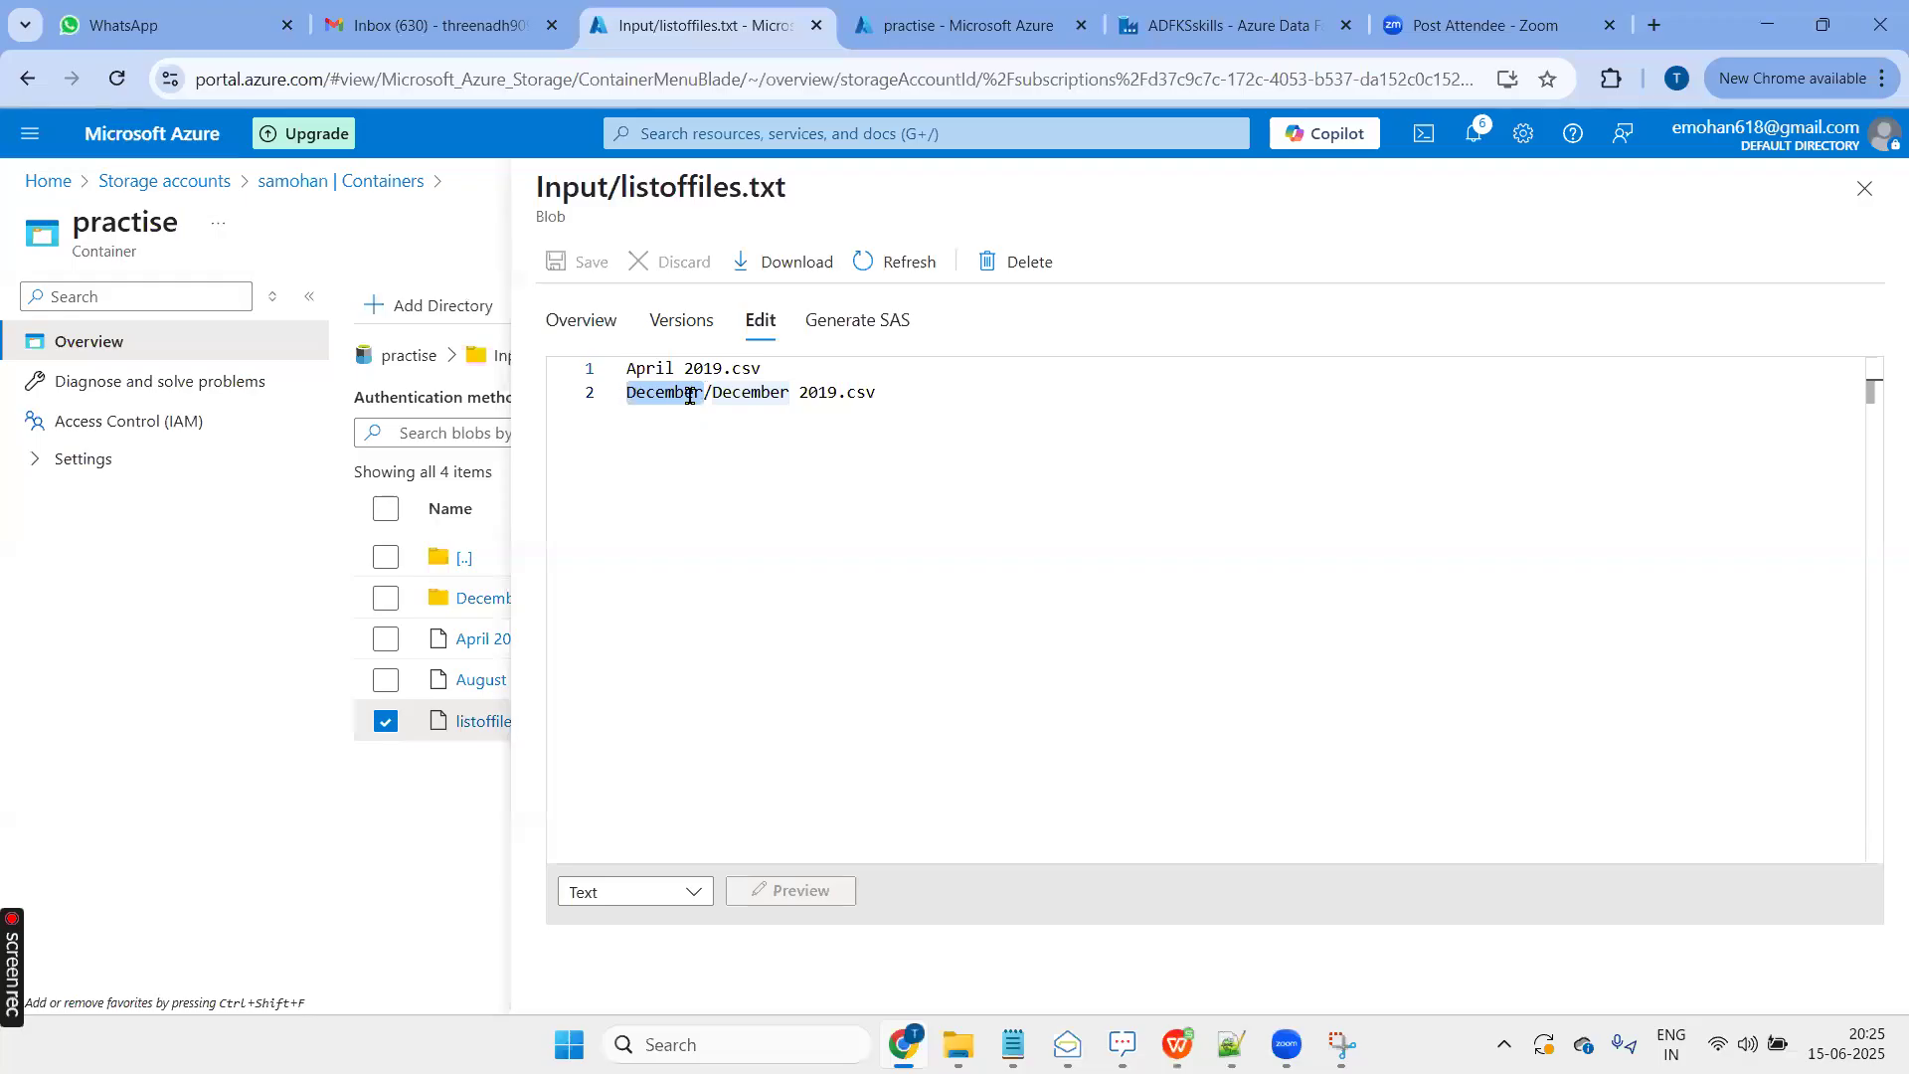
drag(712, 394, 886, 394)
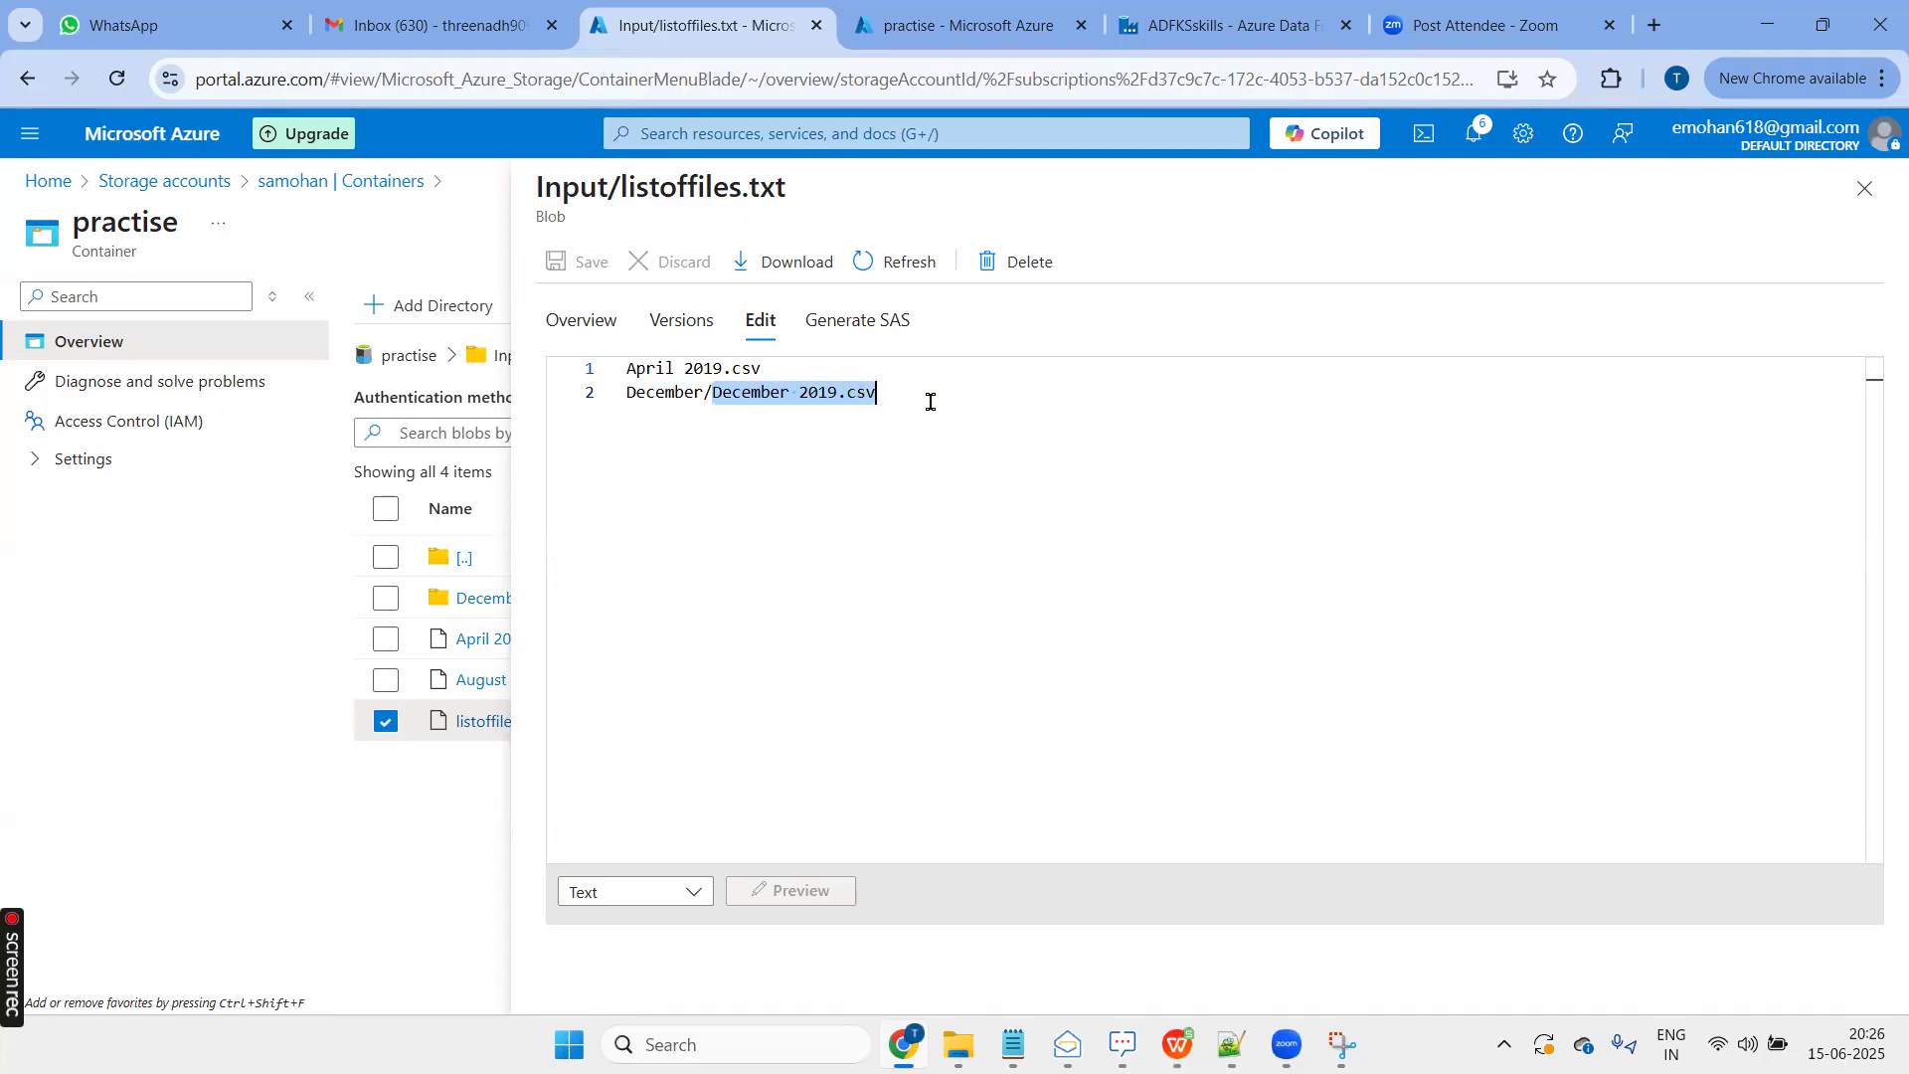
click(929, 402)
drag(917, 403, 592, 379)
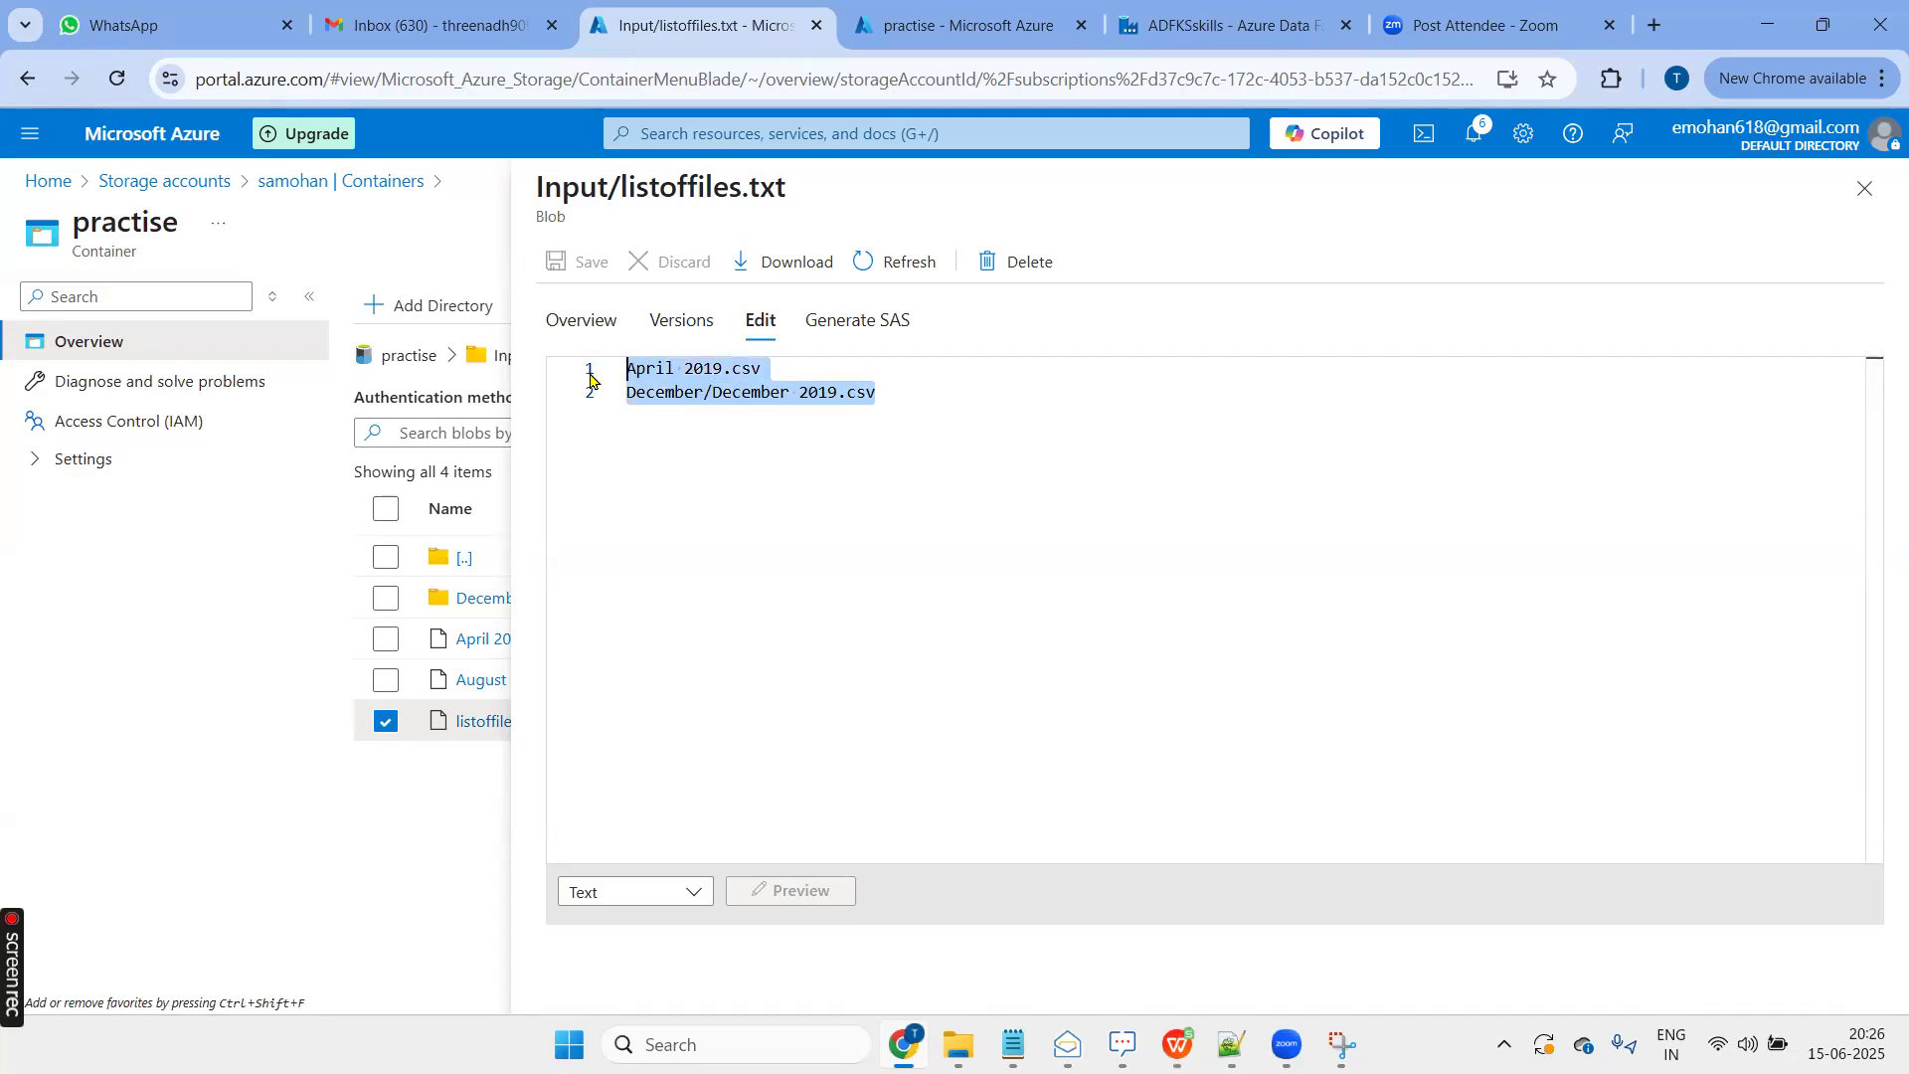
drag(621, 187, 743, 202)
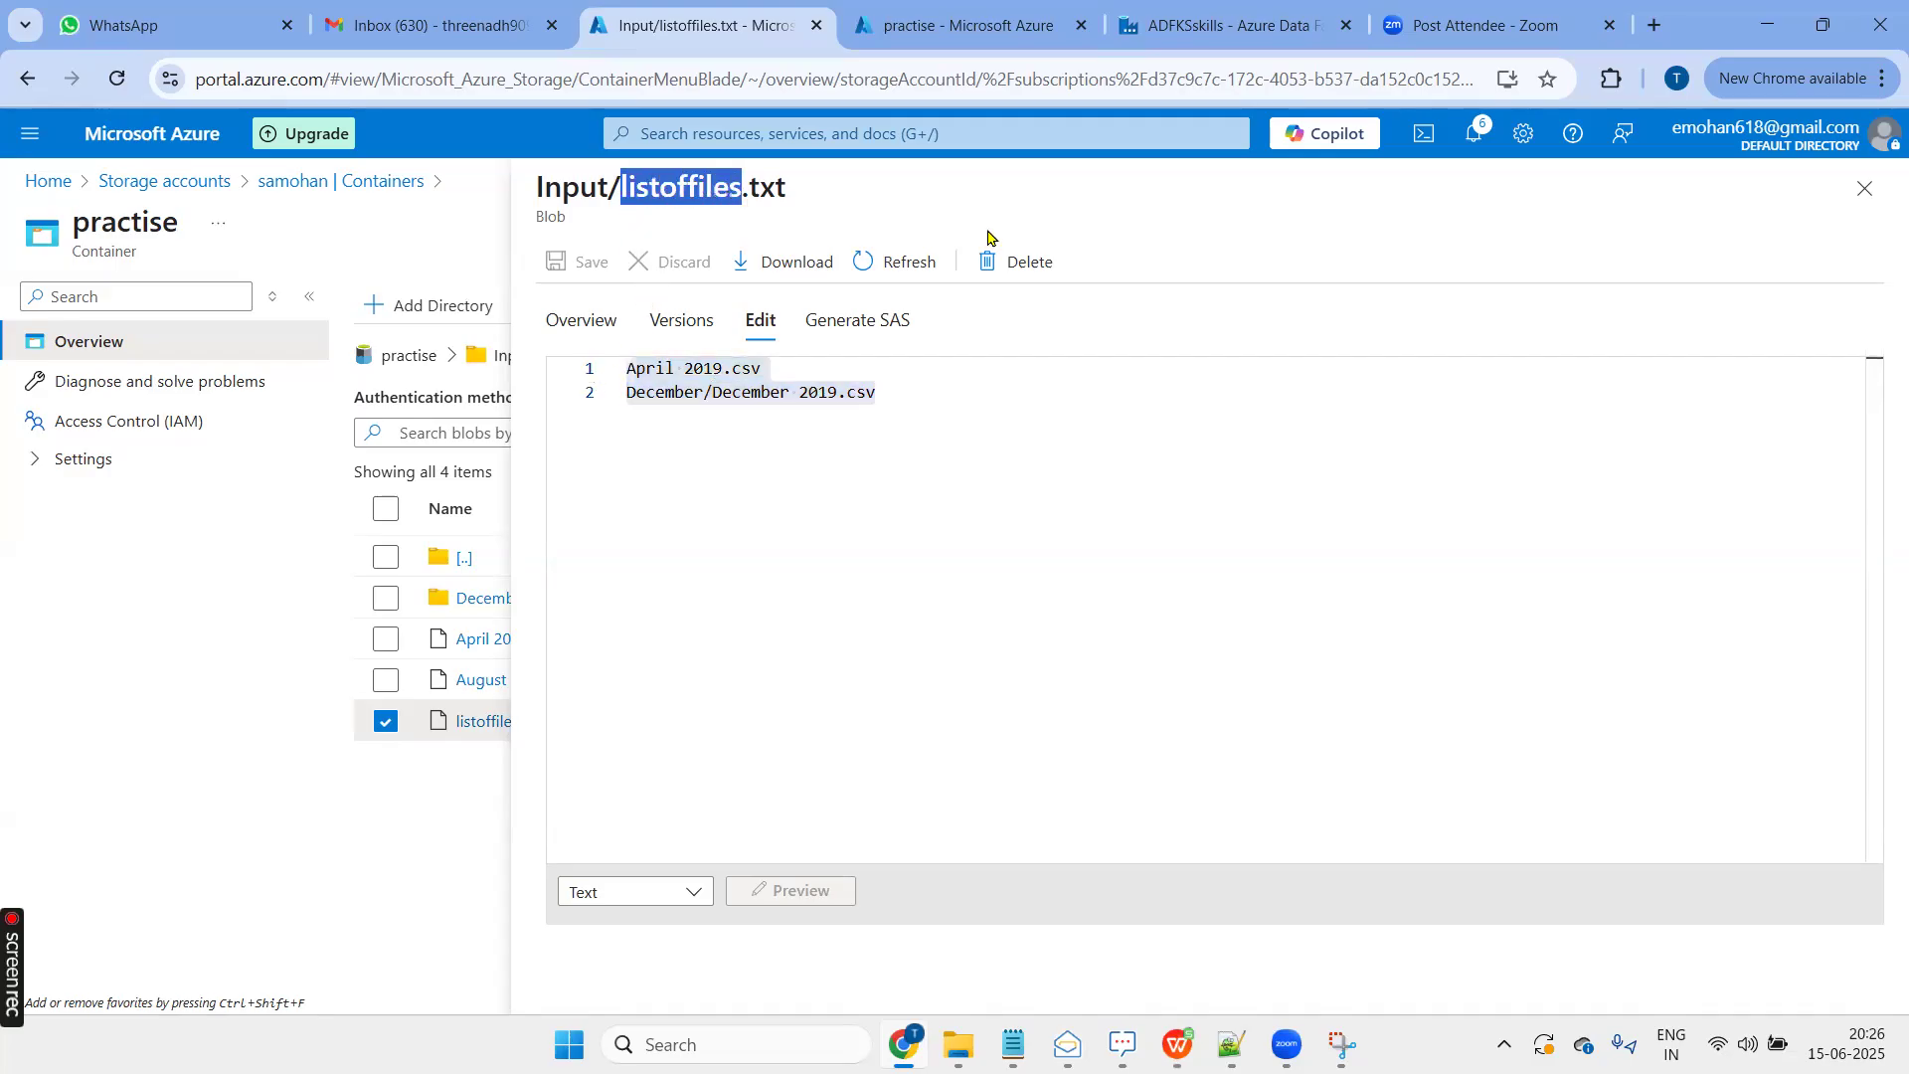
click(1865, 189)
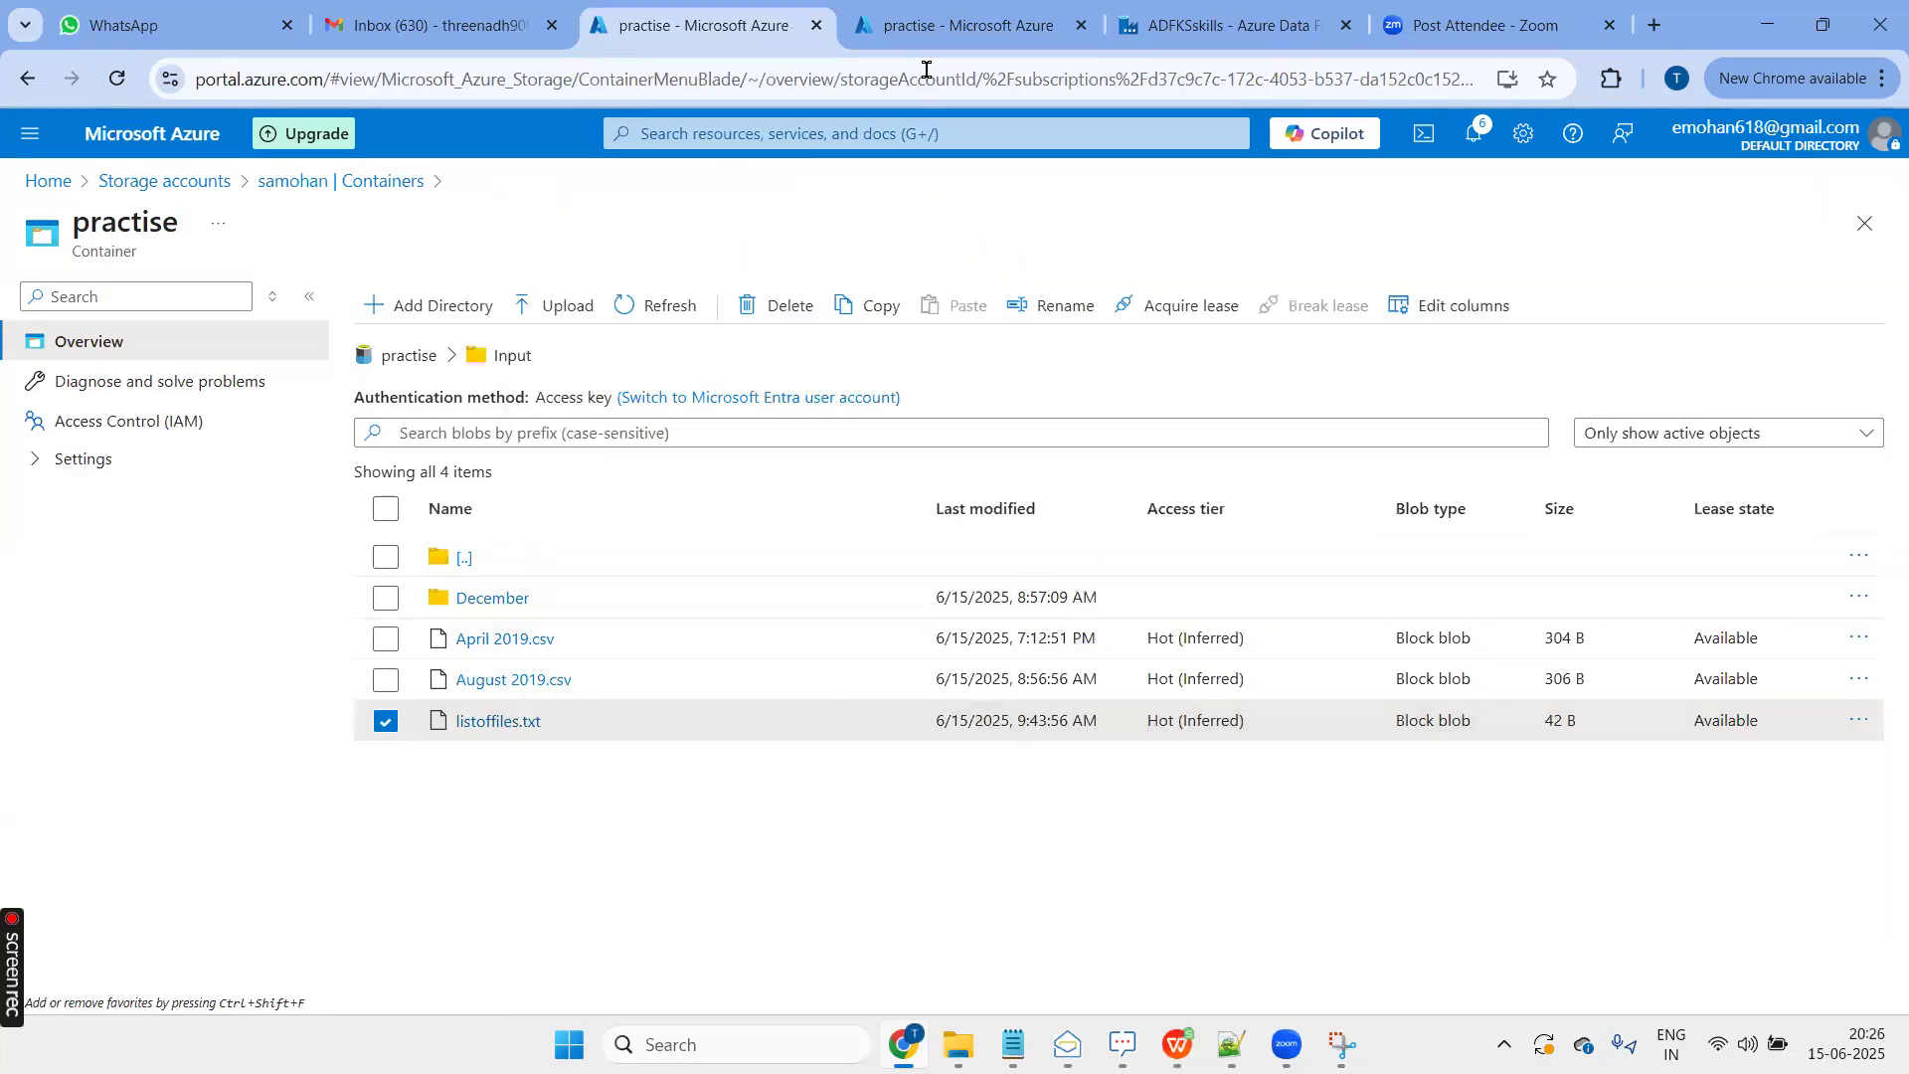
Delete April 2019.csv and August 2019.csv from the practise container's Output folder
click(935, 18)
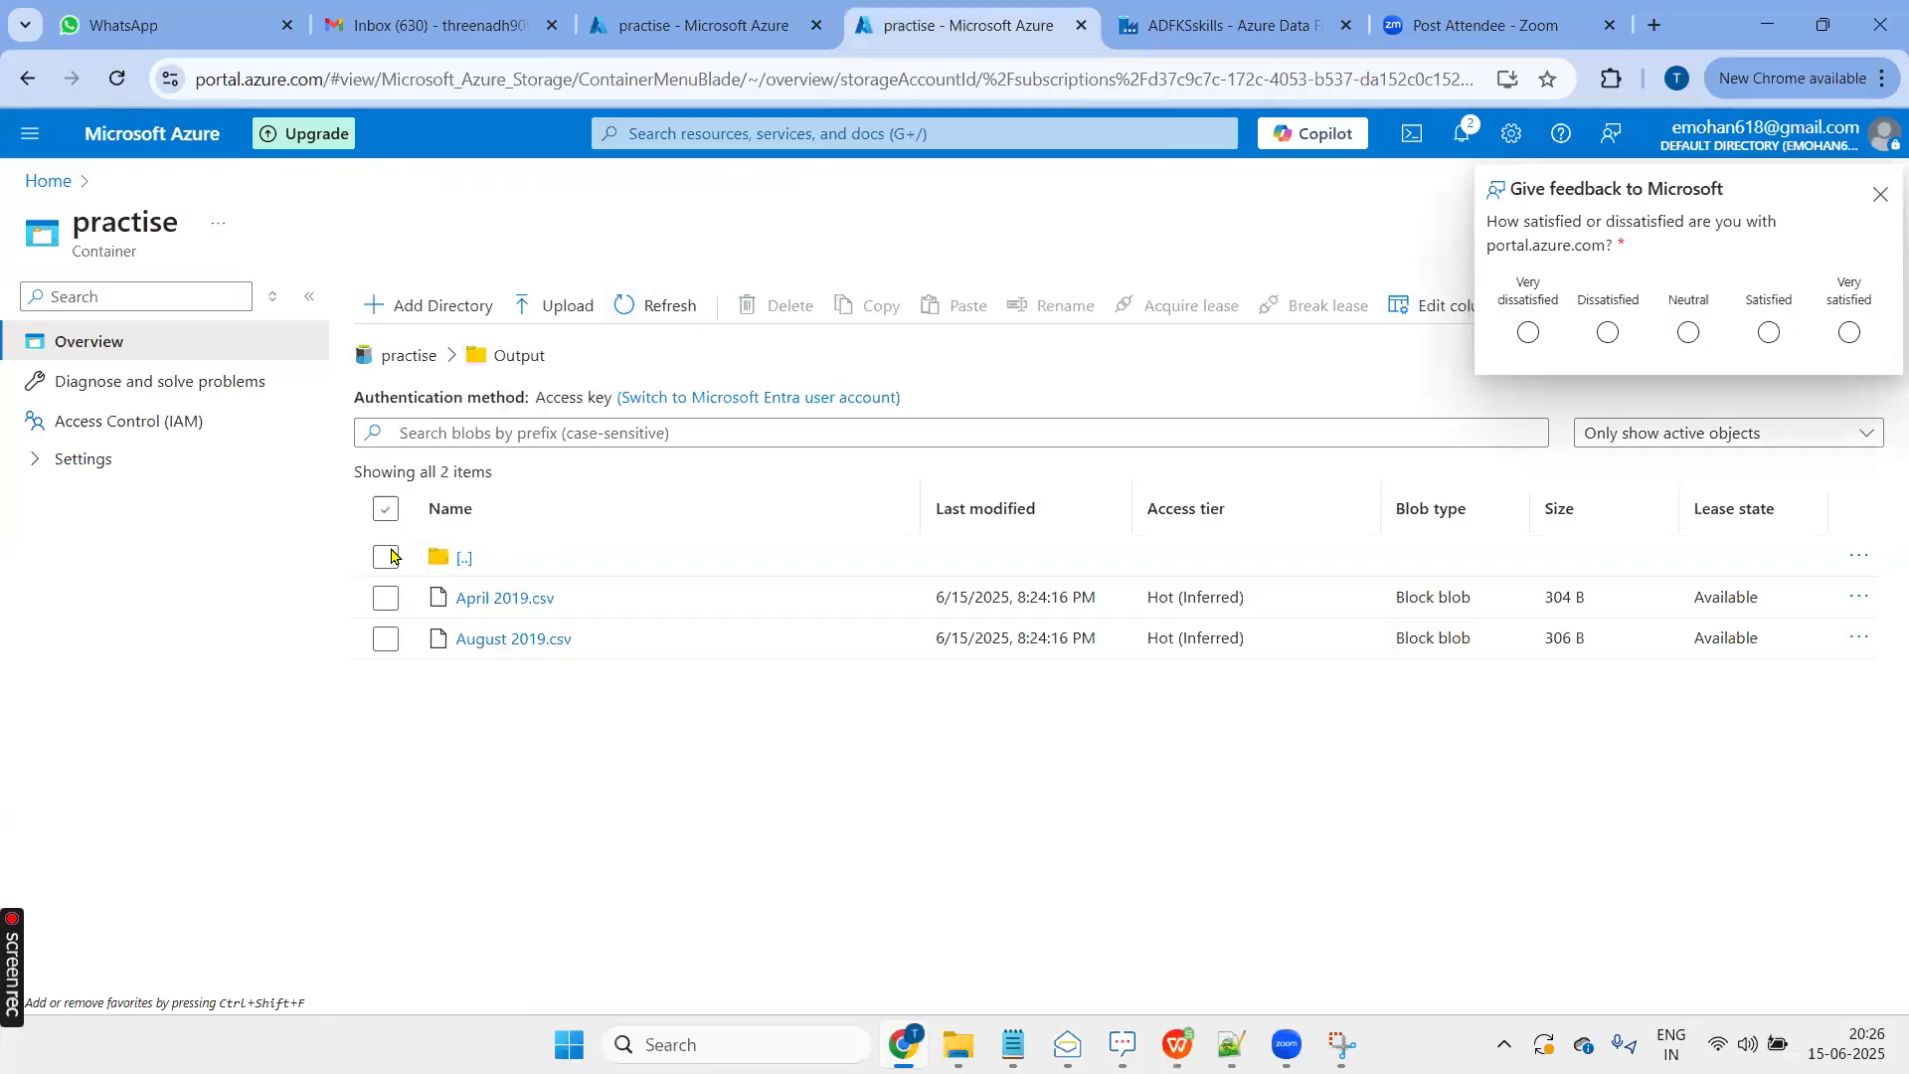
click(388, 511)
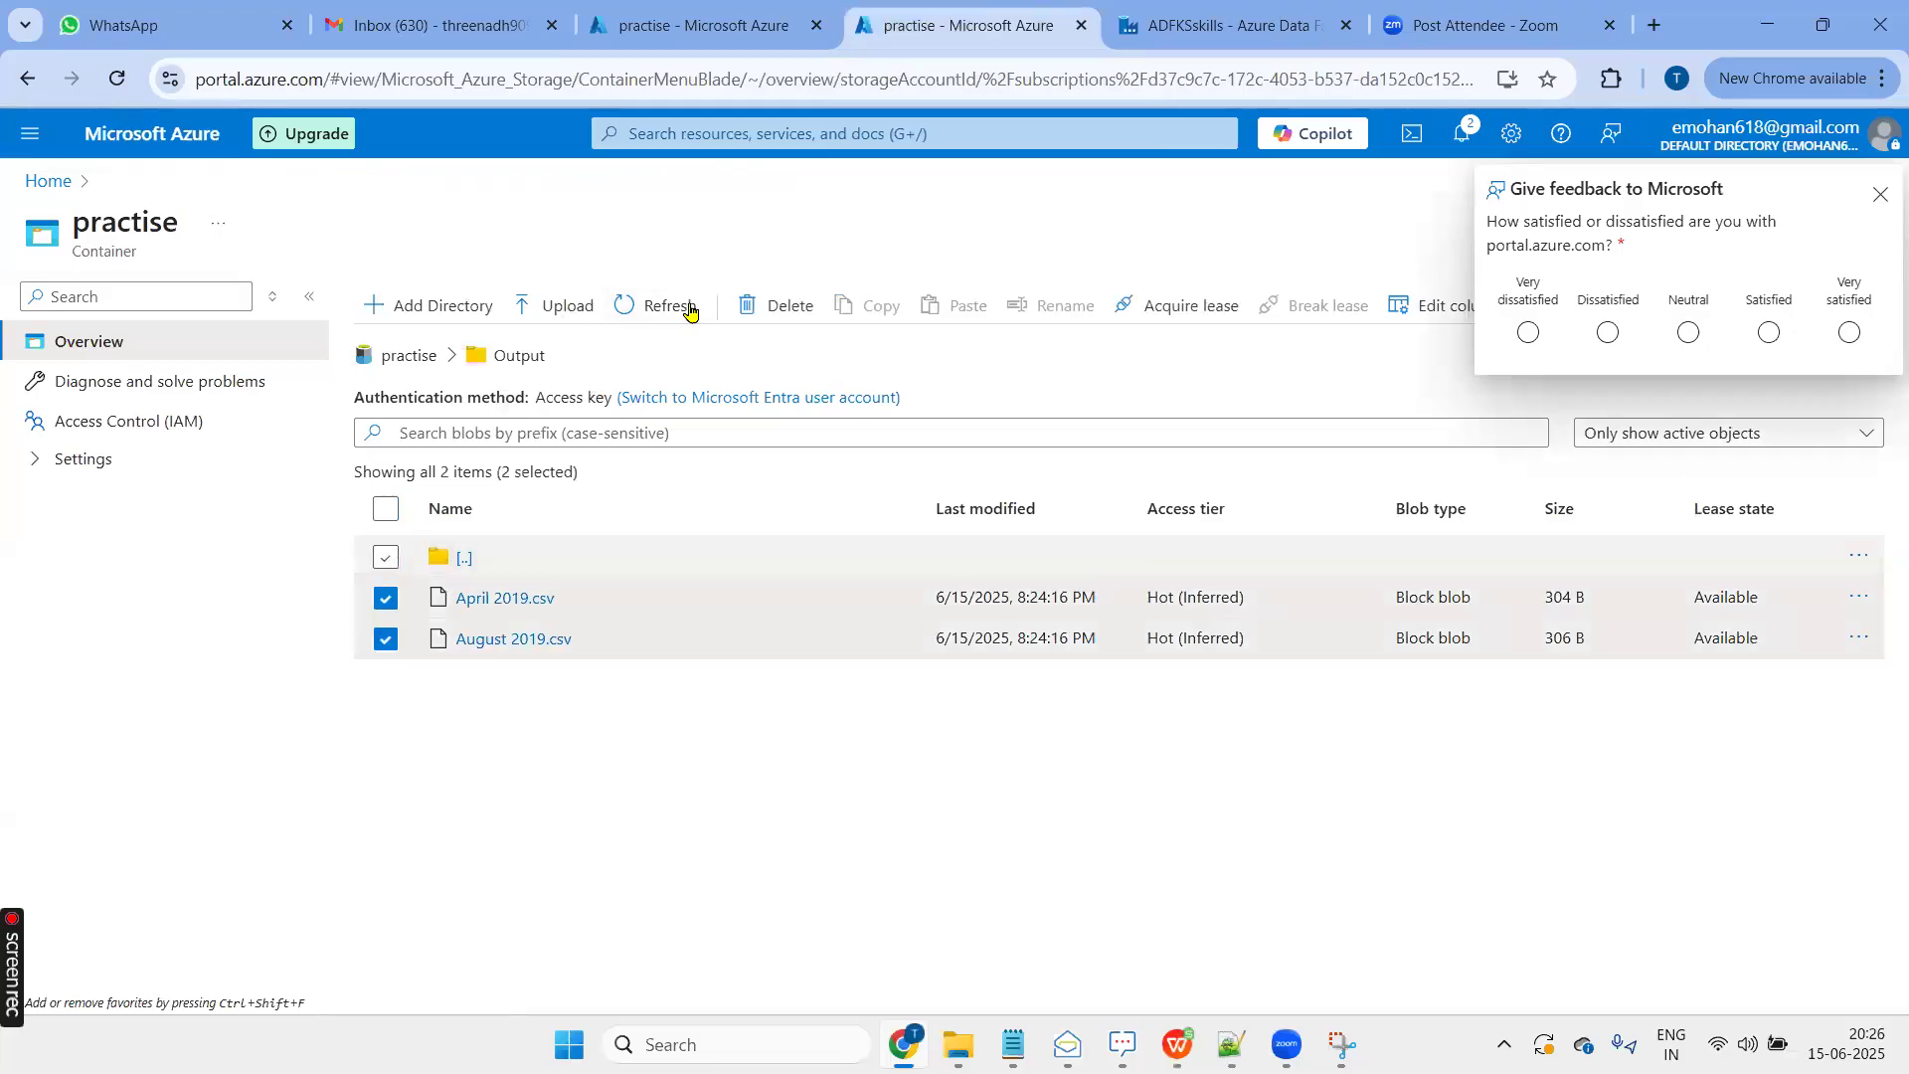
click(777, 308)
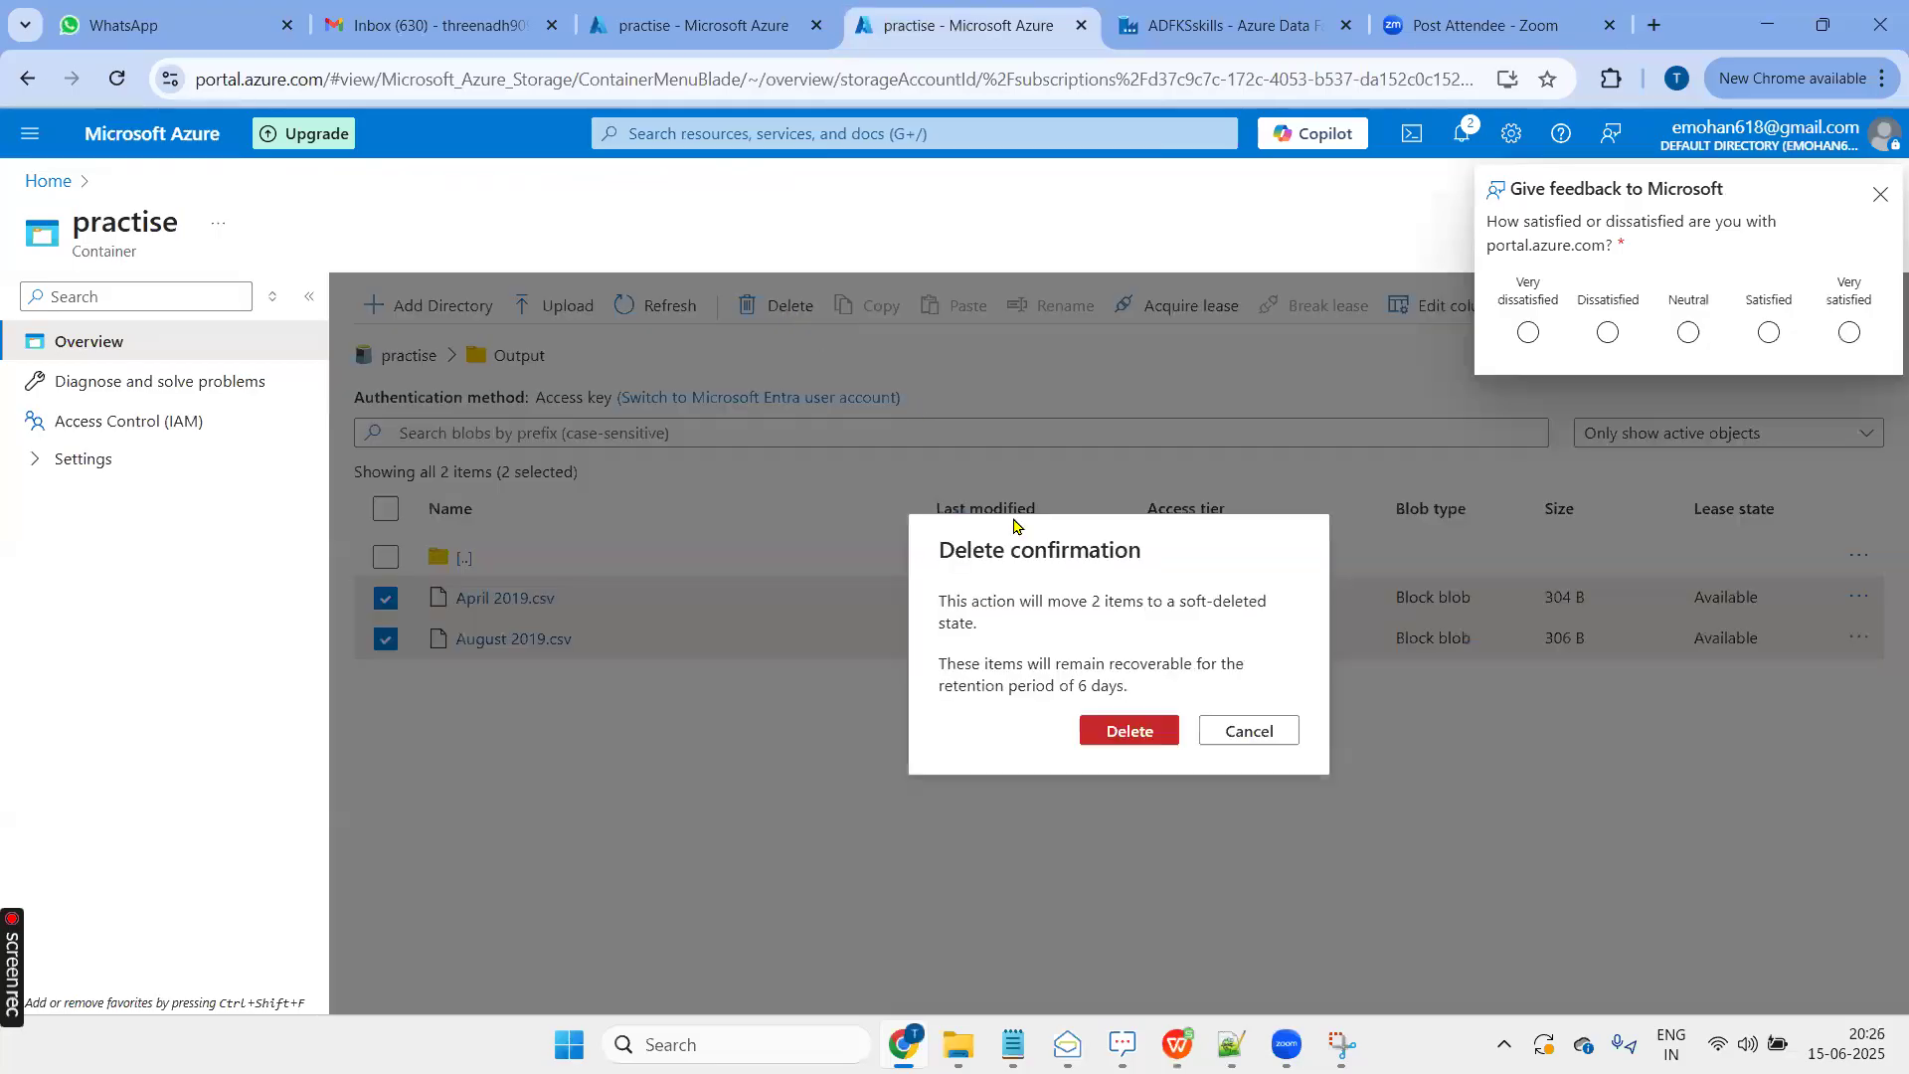
click(1103, 731)
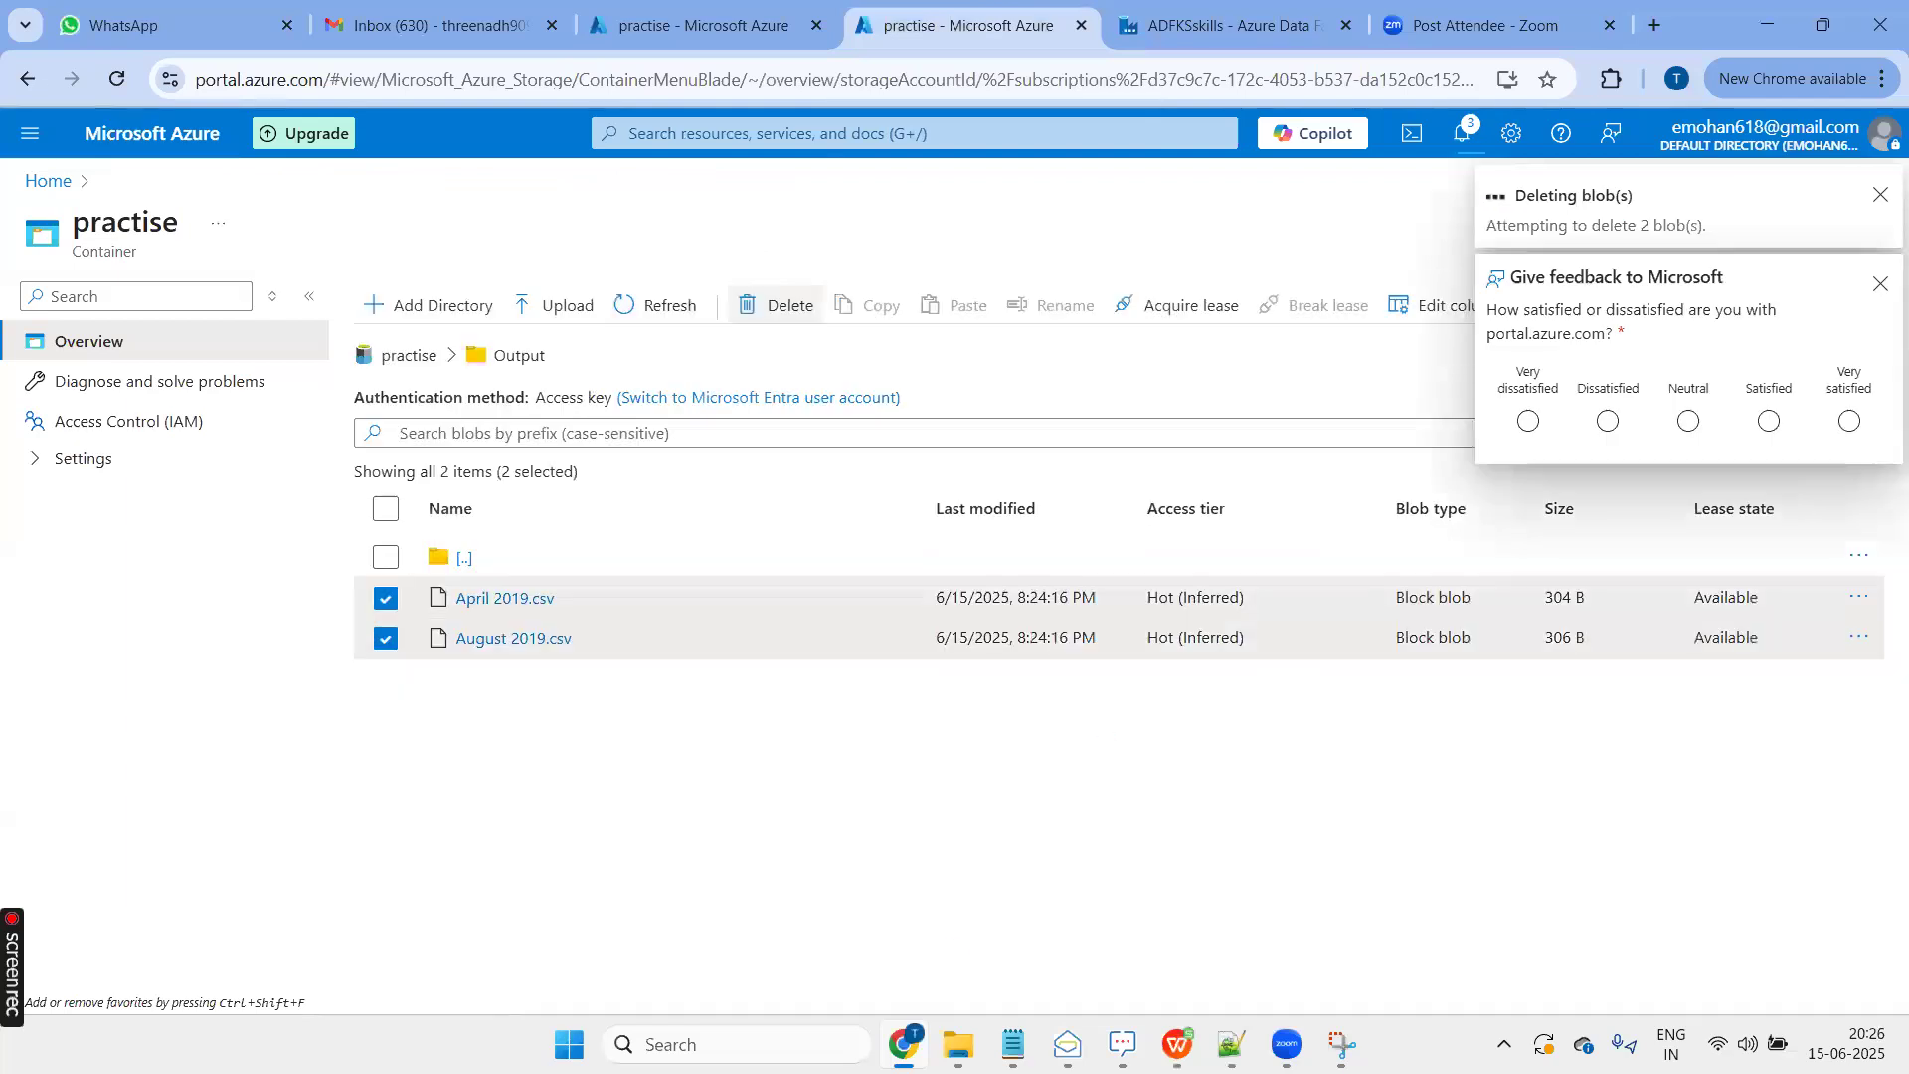
Switch to Azure Data Factory, deactivate the CopyAllCSVFiles activity and enlarge the pipeline canvas
click(1200, 32)
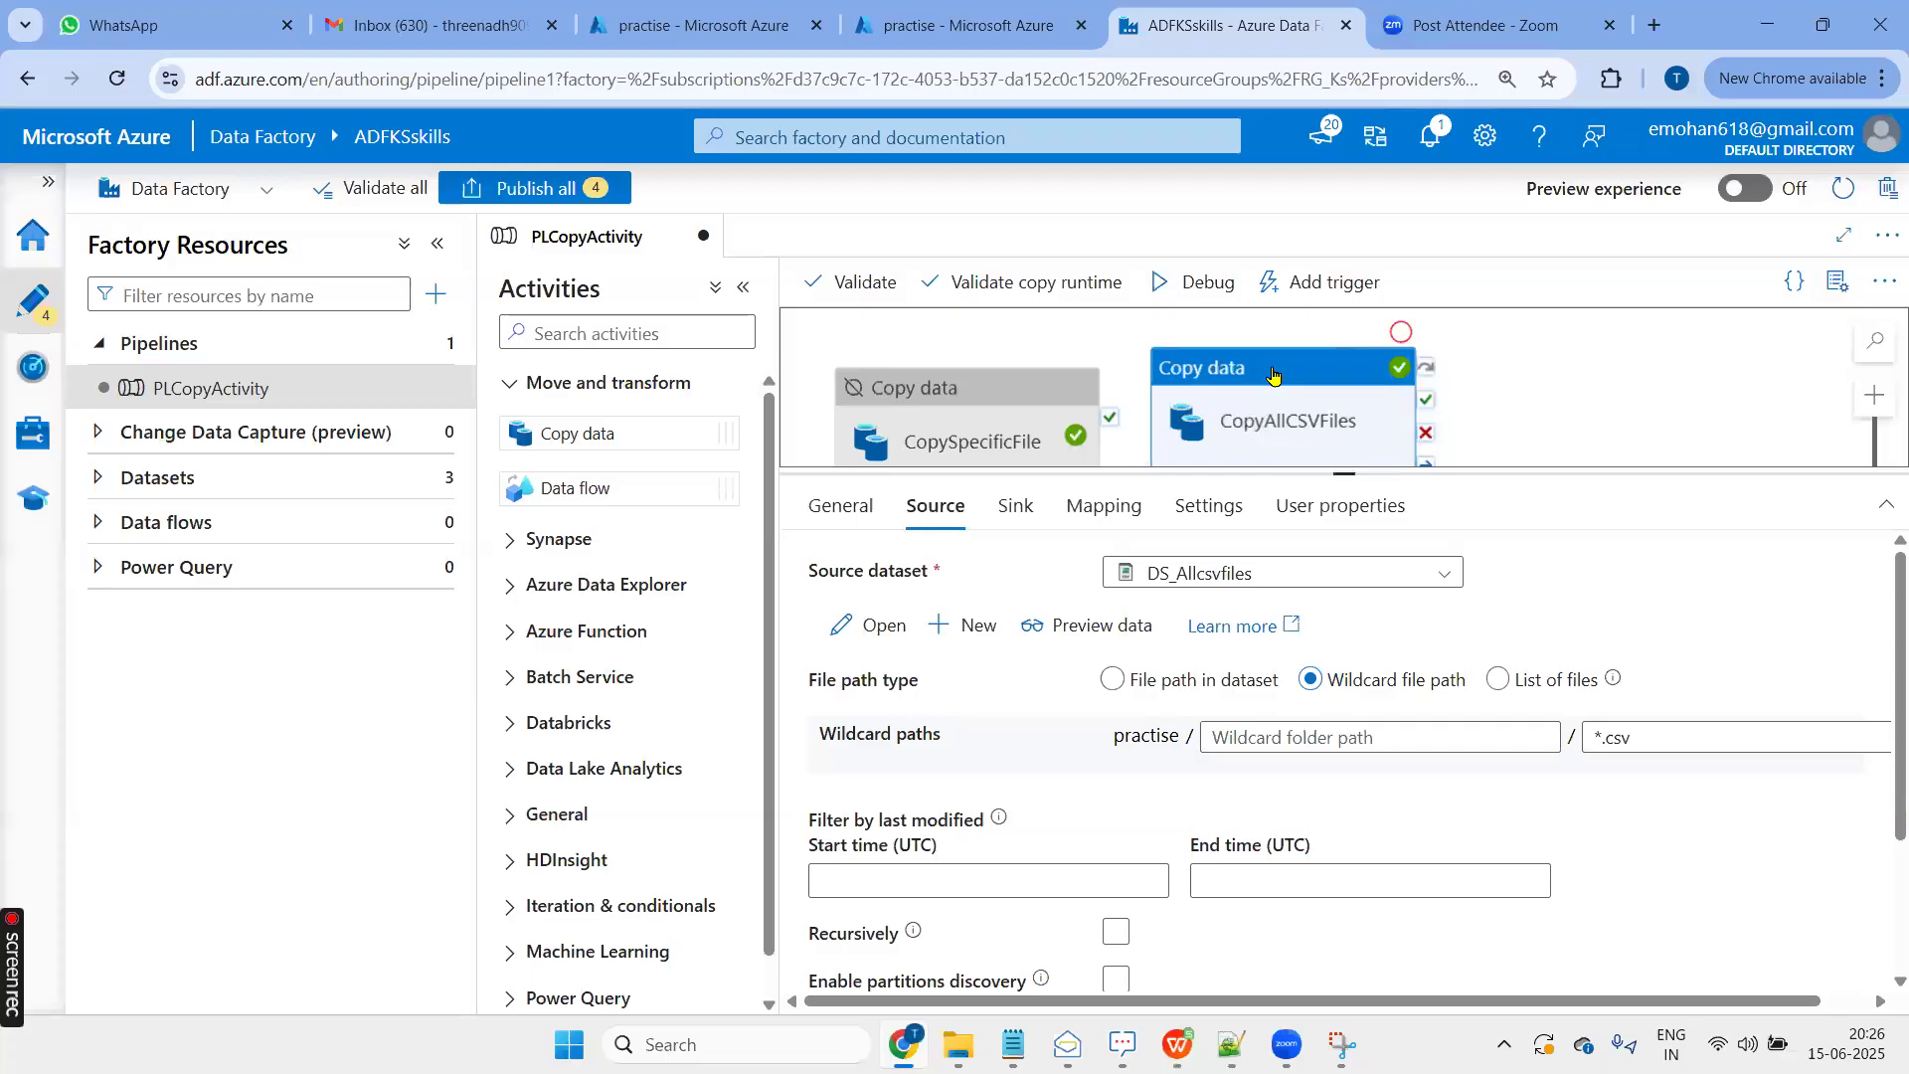
right_click(1273, 375)
click(1308, 416)
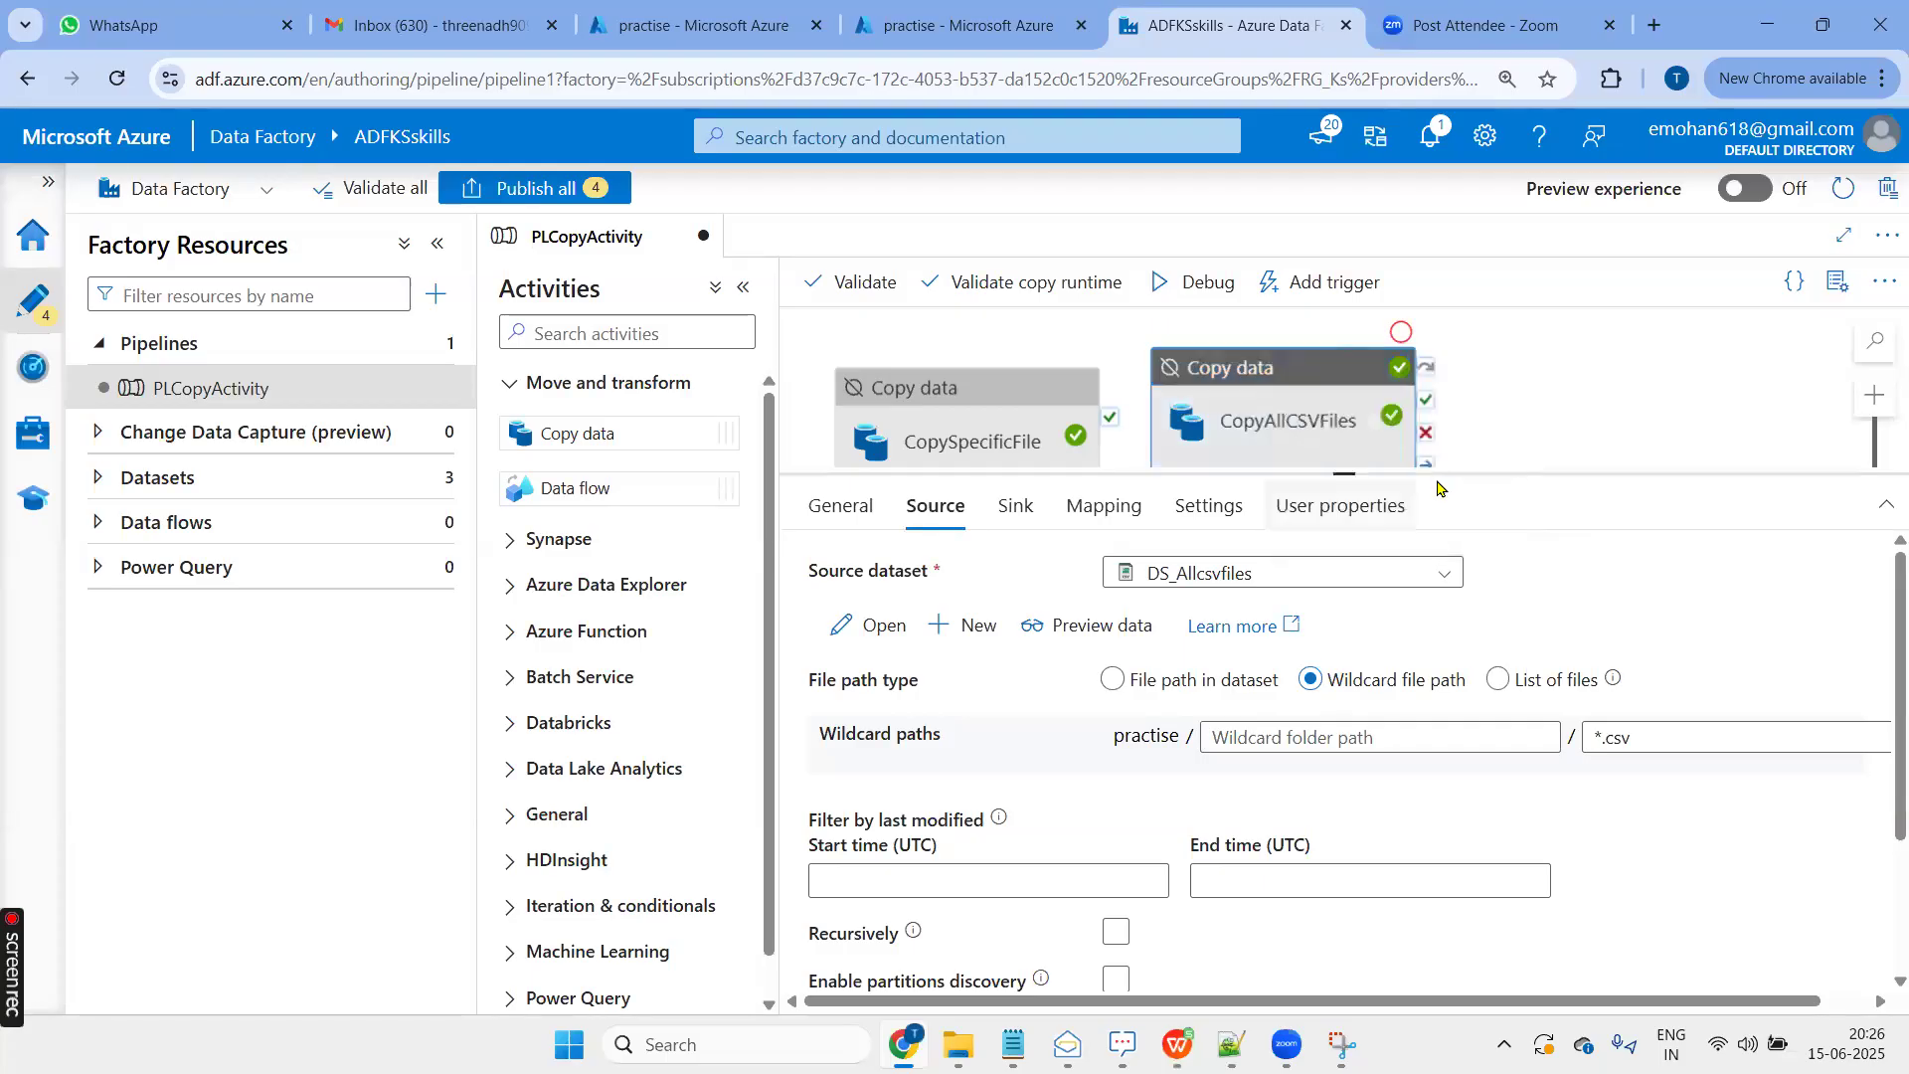
drag(1373, 470, 1373, 729)
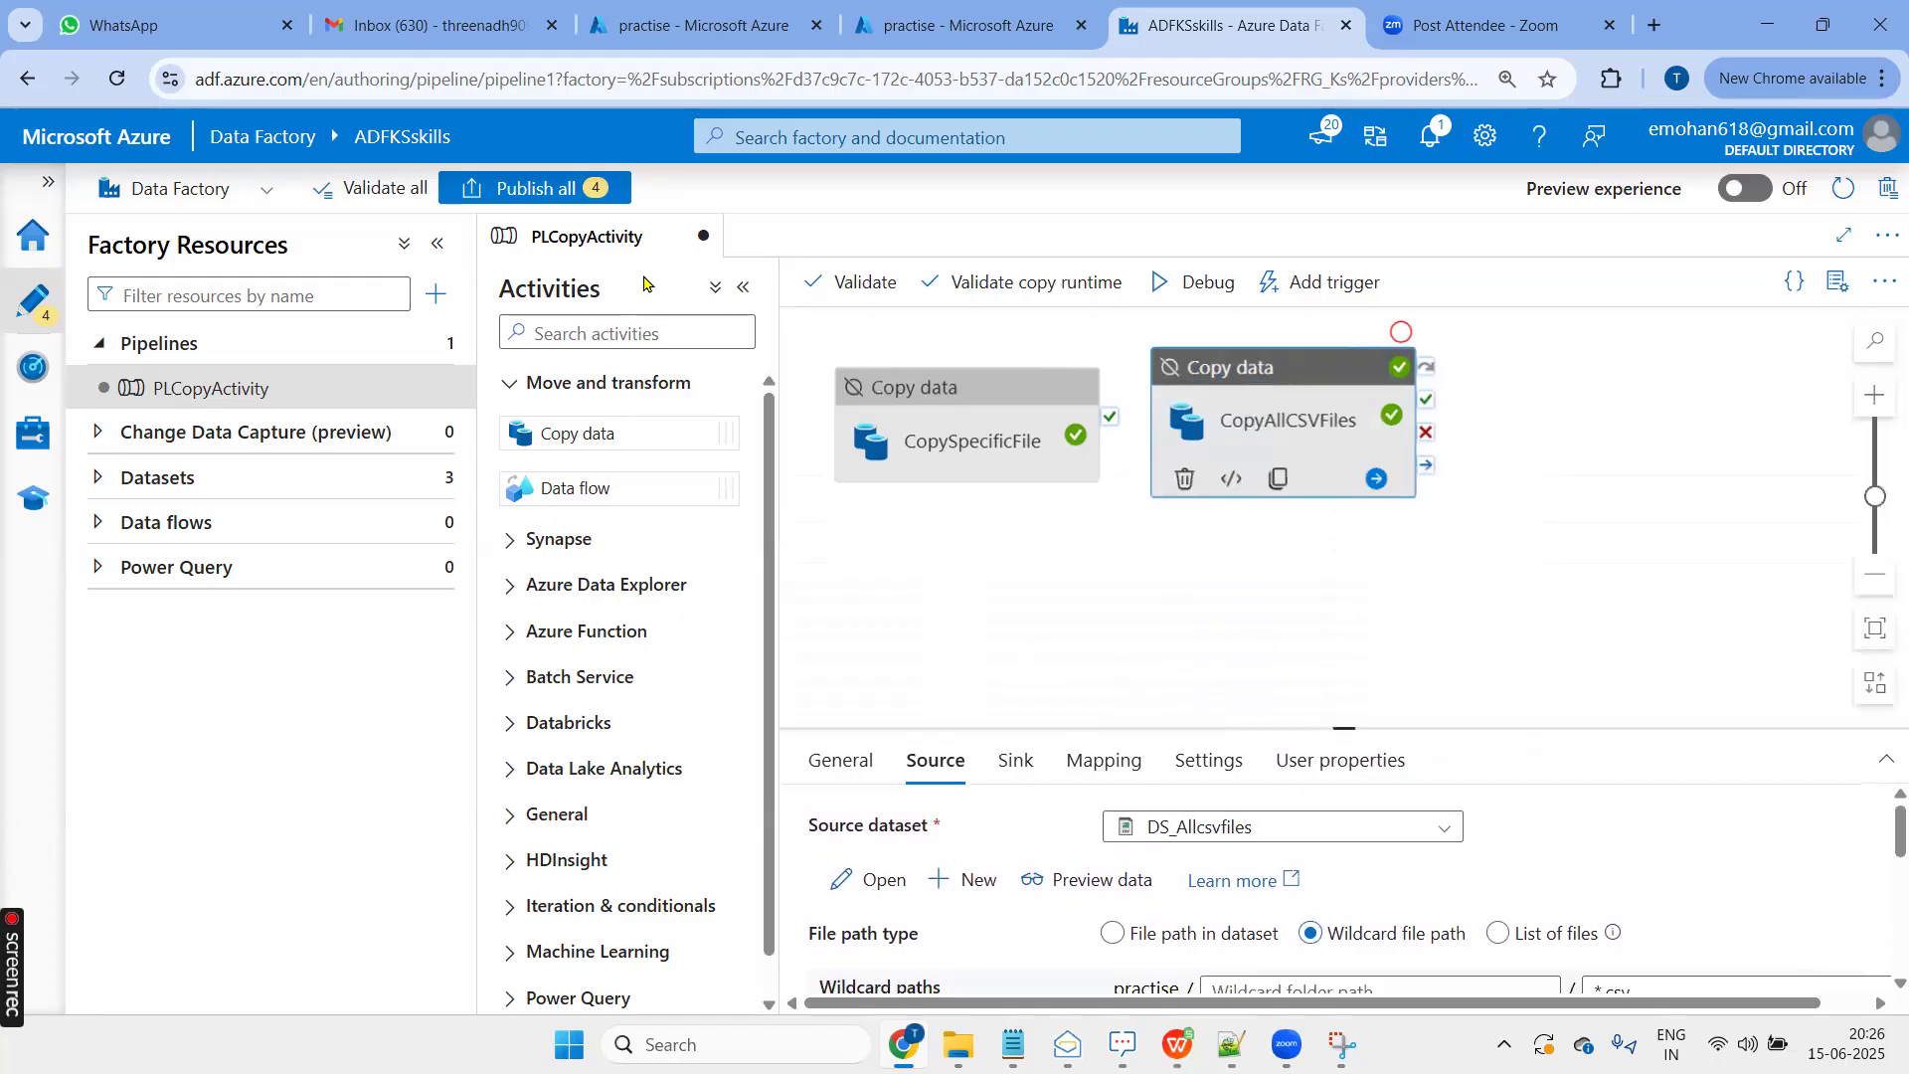
Add a third Copy data activity below the existing ones, name it LIstofFiles and open its source settings
drag(644, 445, 1094, 608)
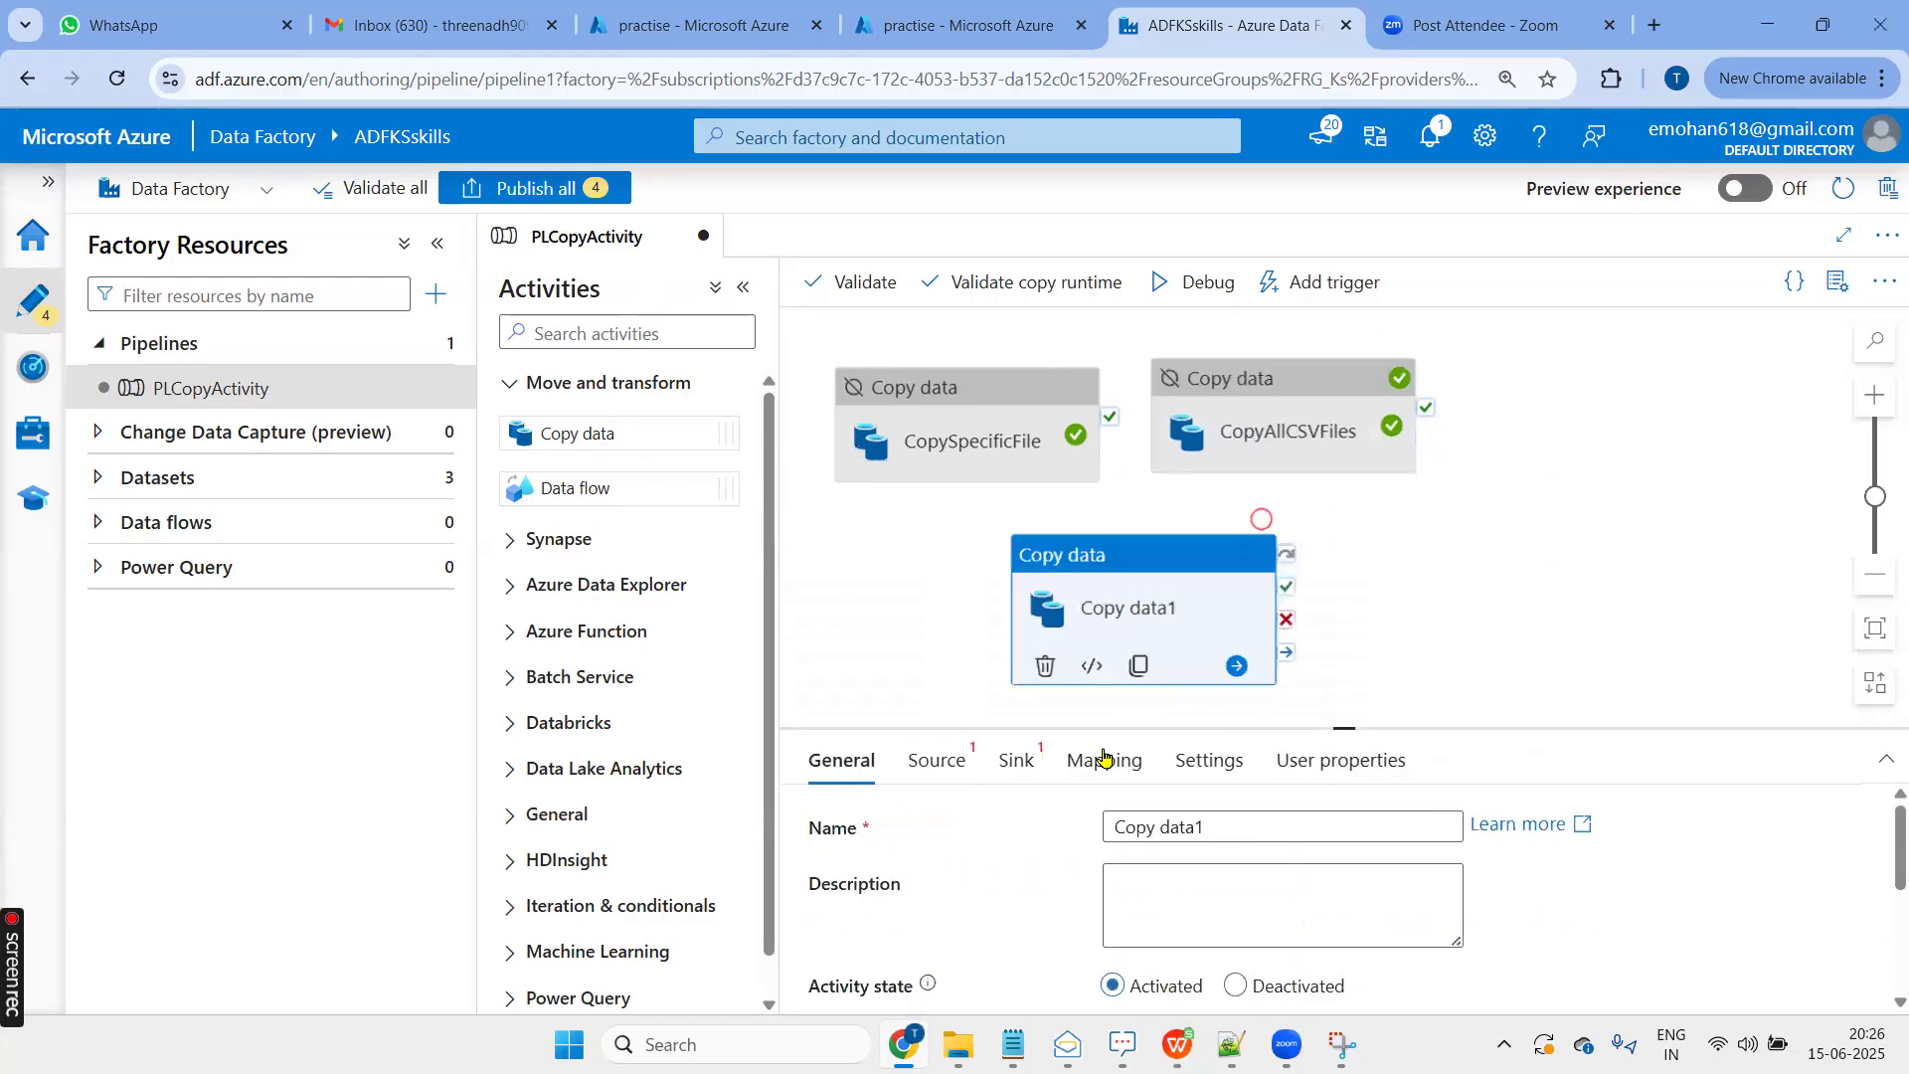
triple_click(1116, 826)
text(LIstofFiles)
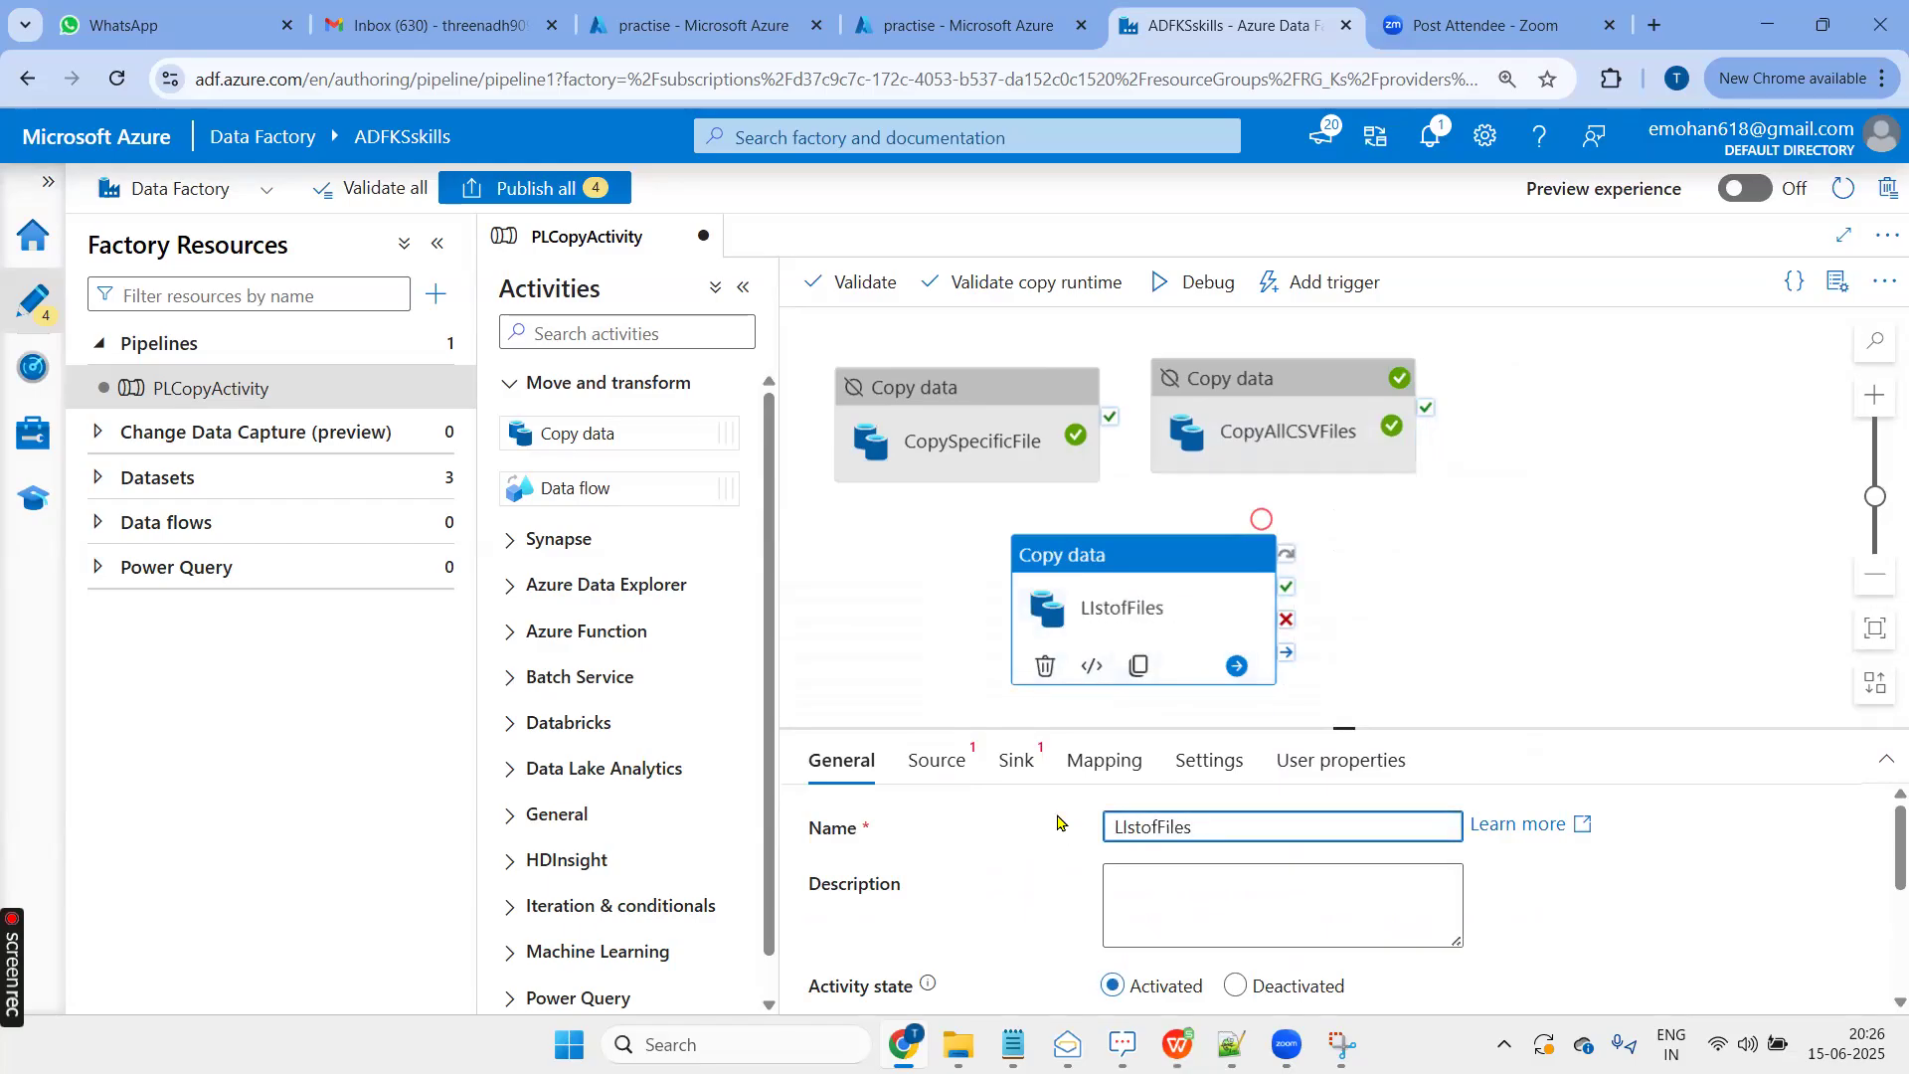
click(950, 764)
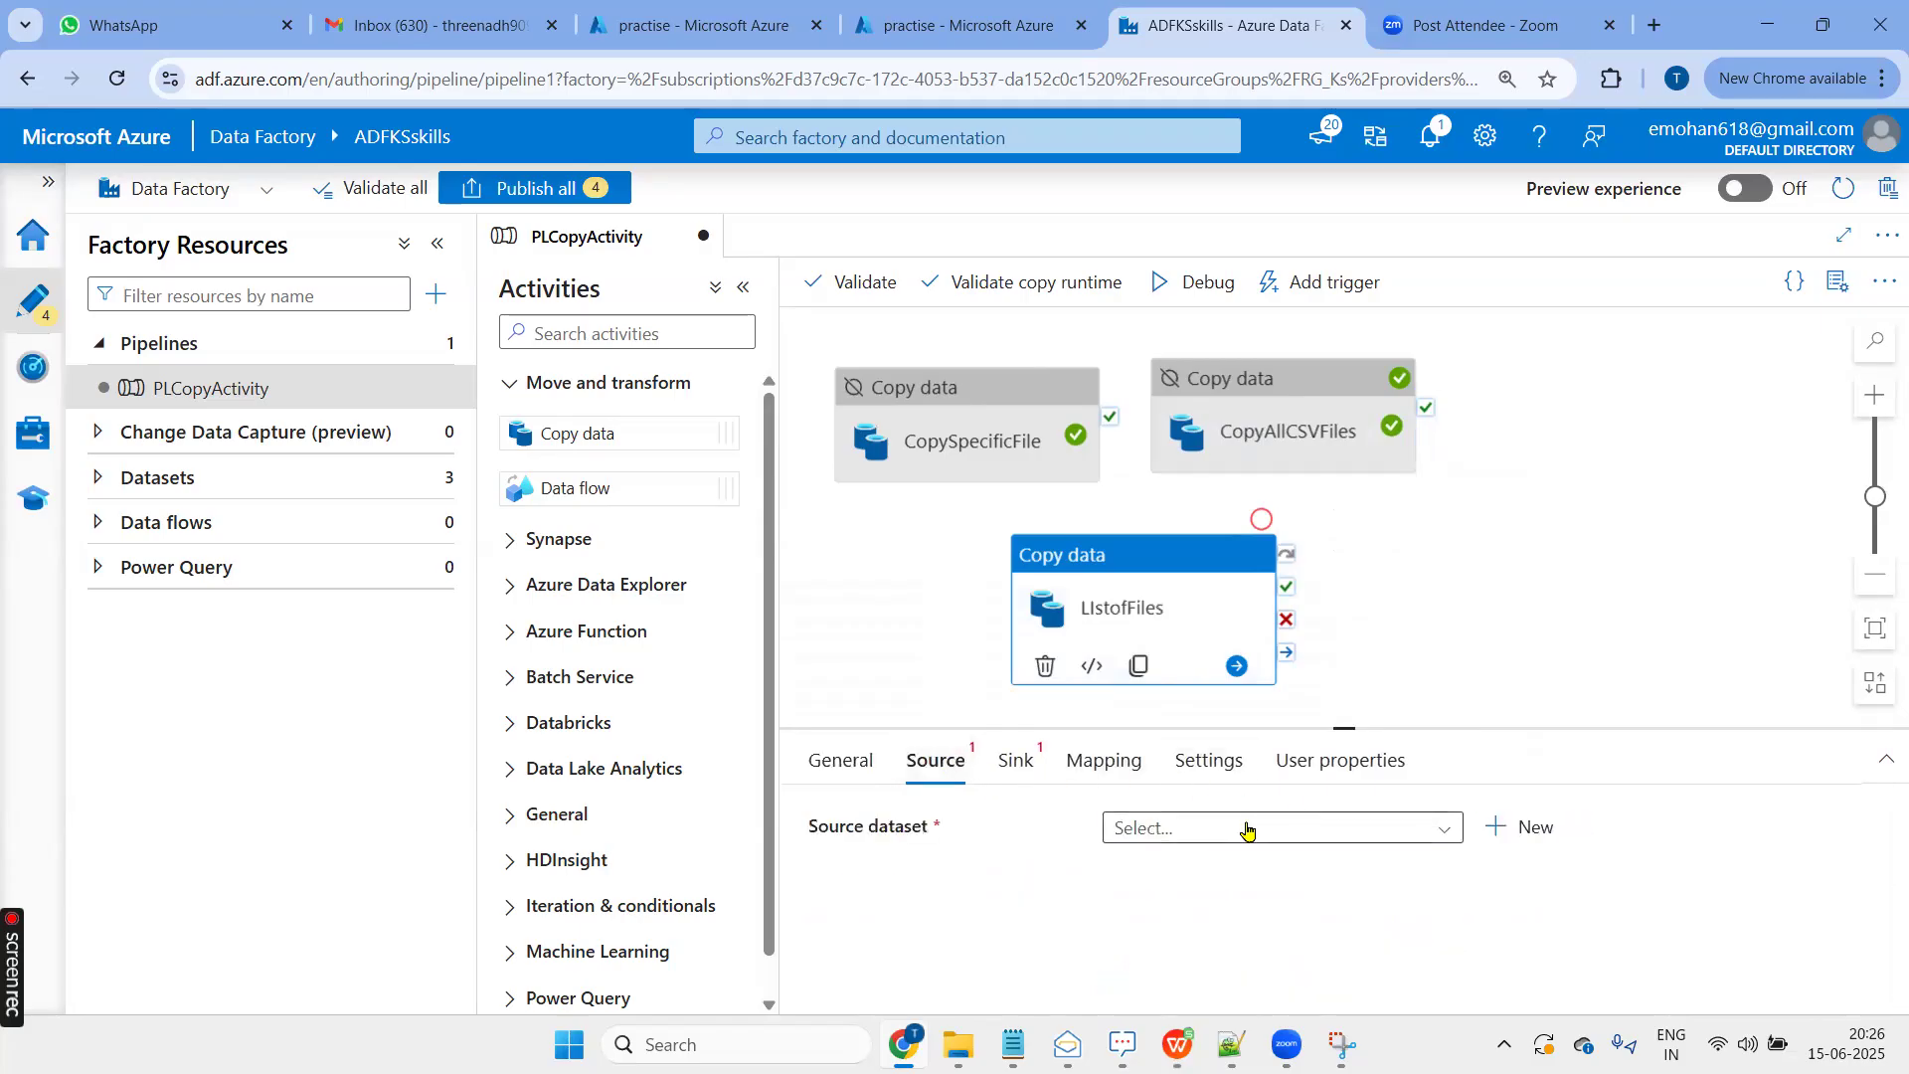
Start a new source dataset for the LIstofFiles activity, using Azure Data Lake Storage Gen2 and the DelimitedText format
drag(1352, 731, 1358, 550)
click(1528, 647)
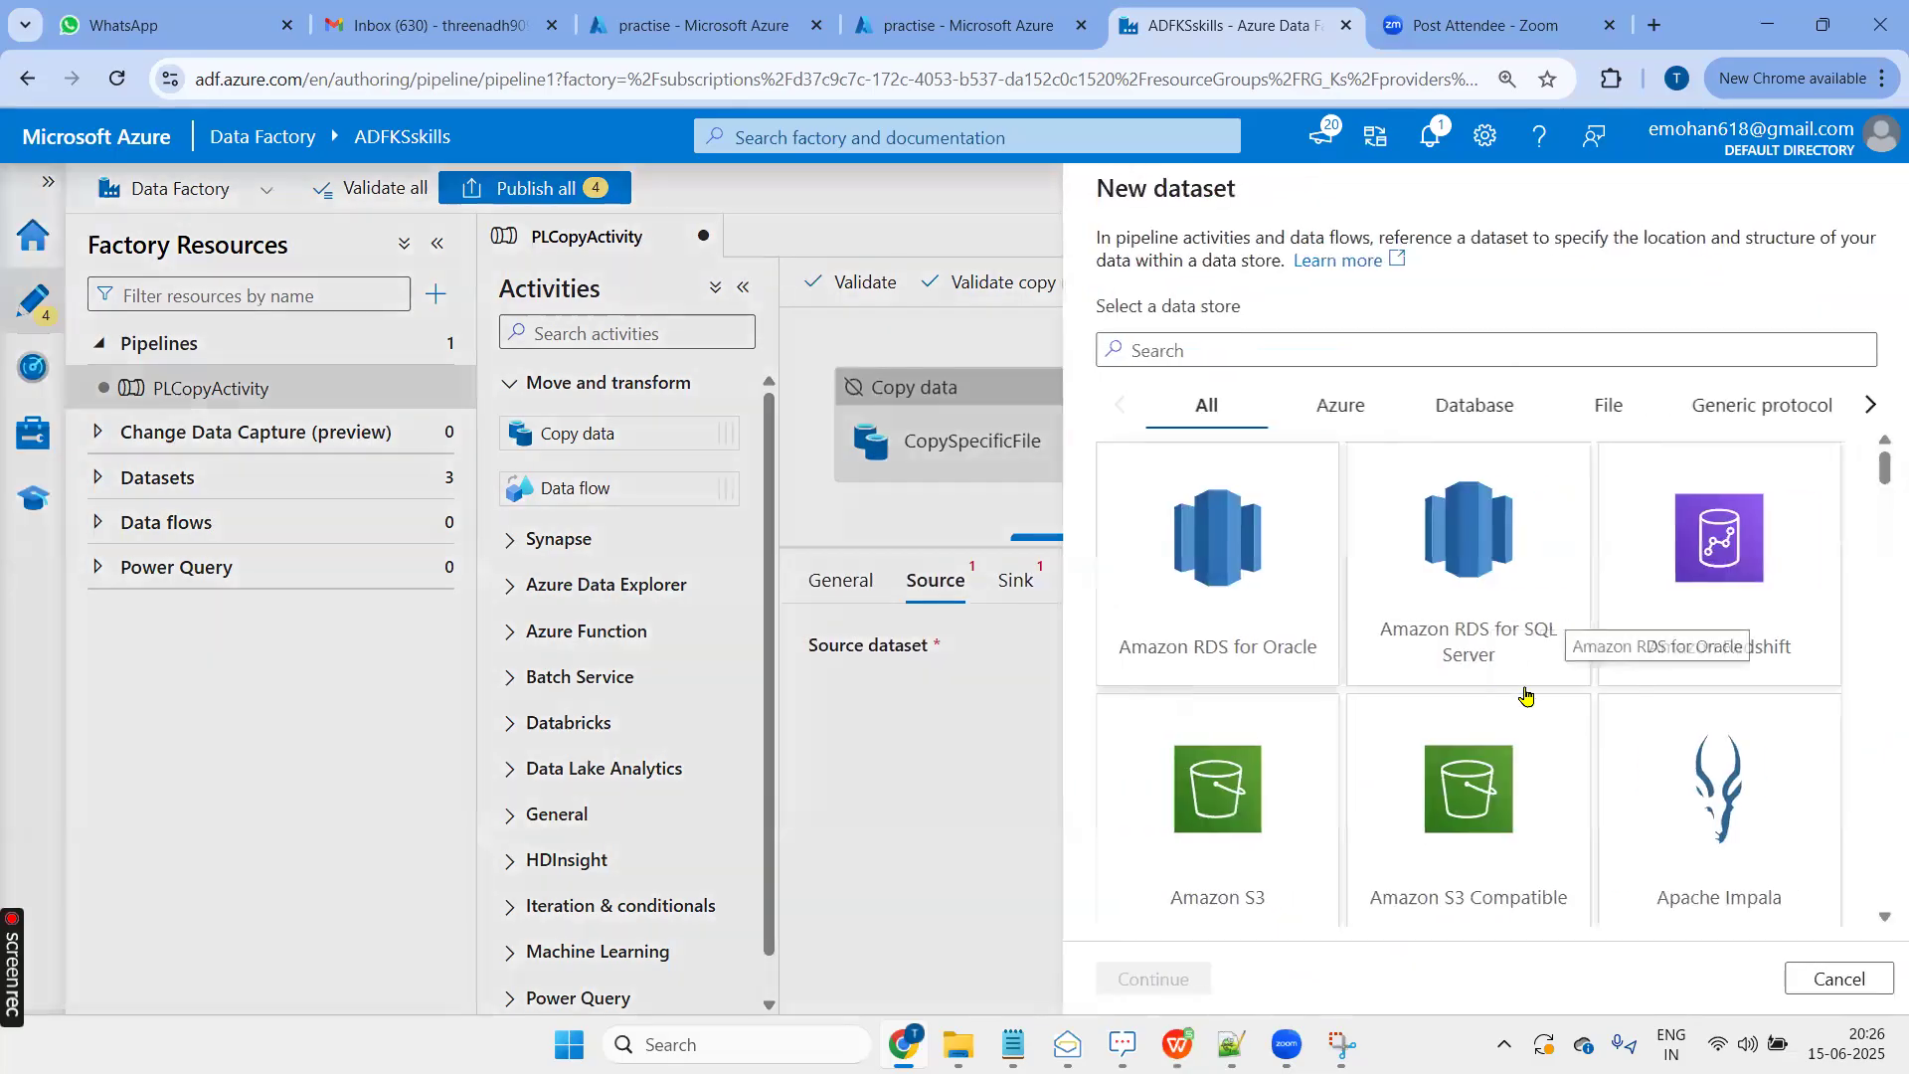
text(data)
click(1392, 601)
click(1128, 981)
click(1717, 436)
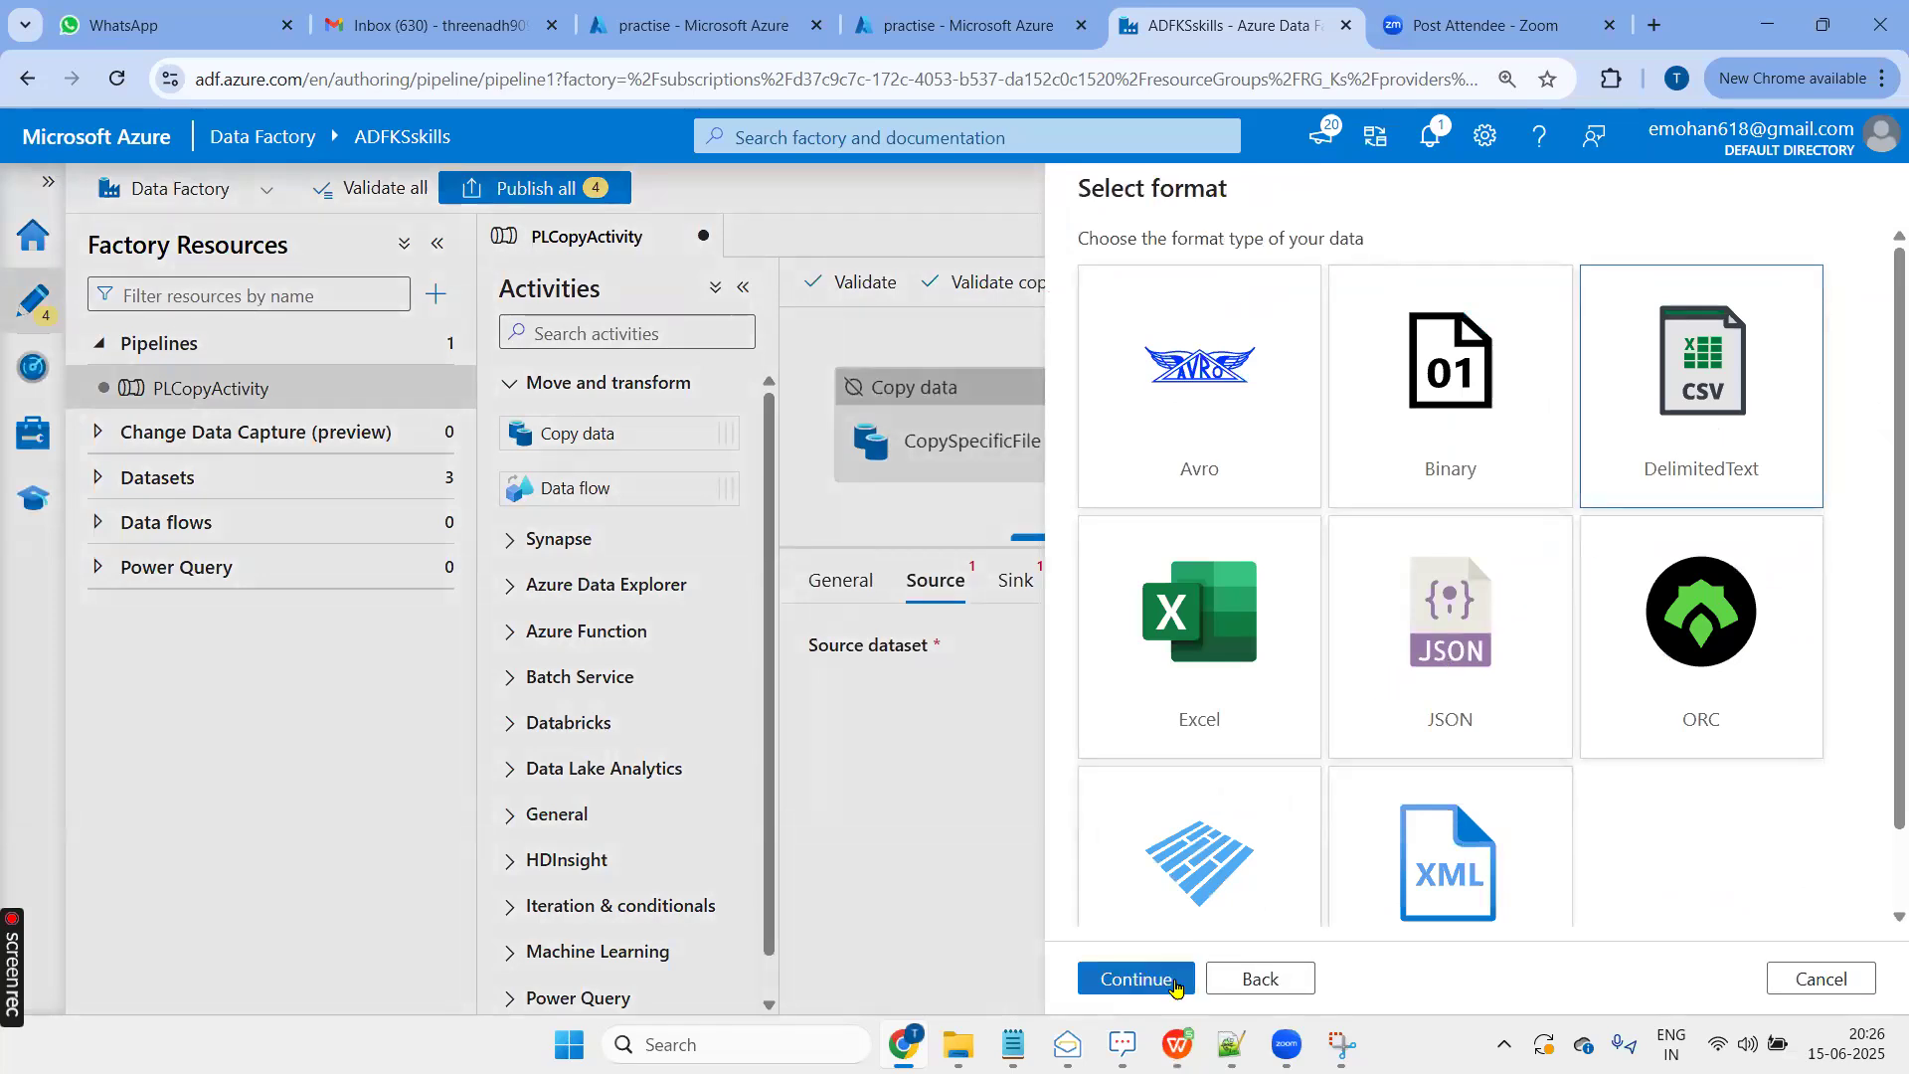
click(1174, 980)
Name the new dataset DSListofFiles and assign it the LSADLSgen2 linked service
click(1266, 265)
key(ctrl+a)
text(D)
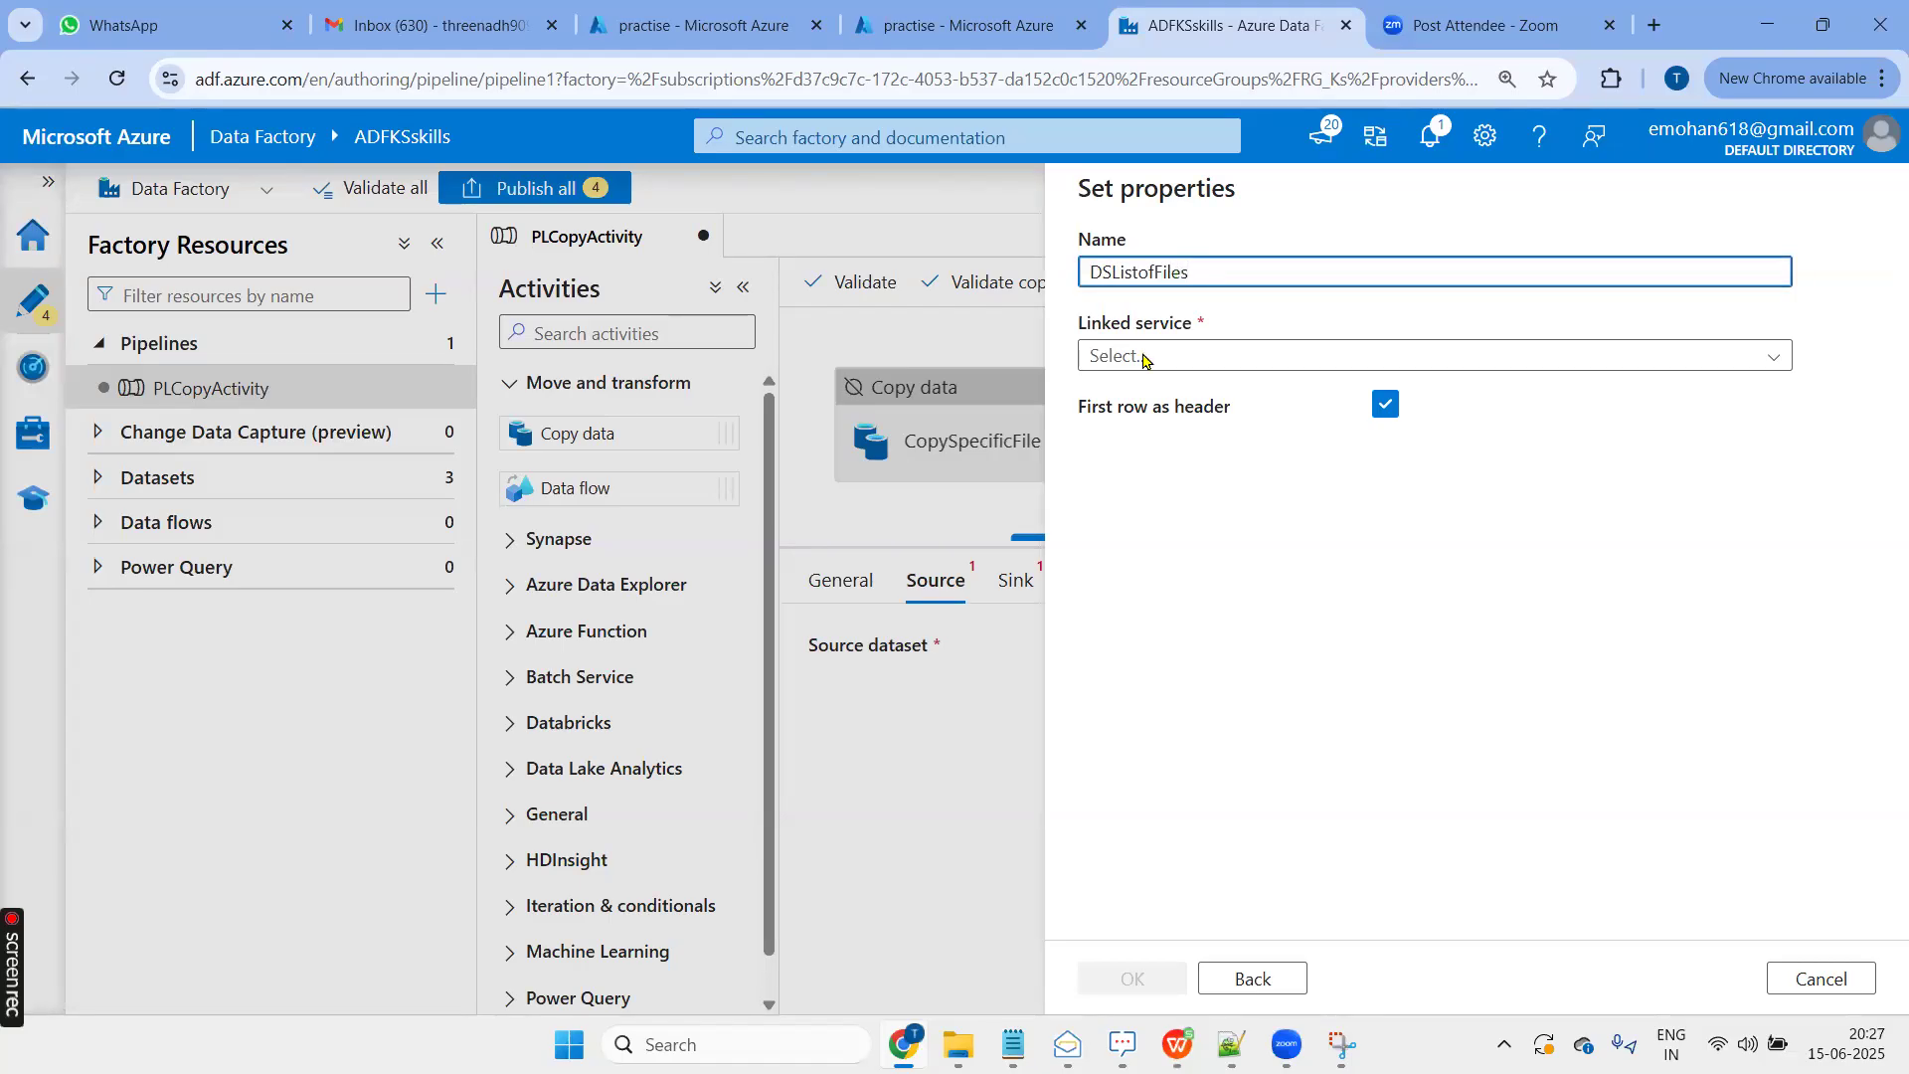
click(1183, 358)
click(1154, 530)
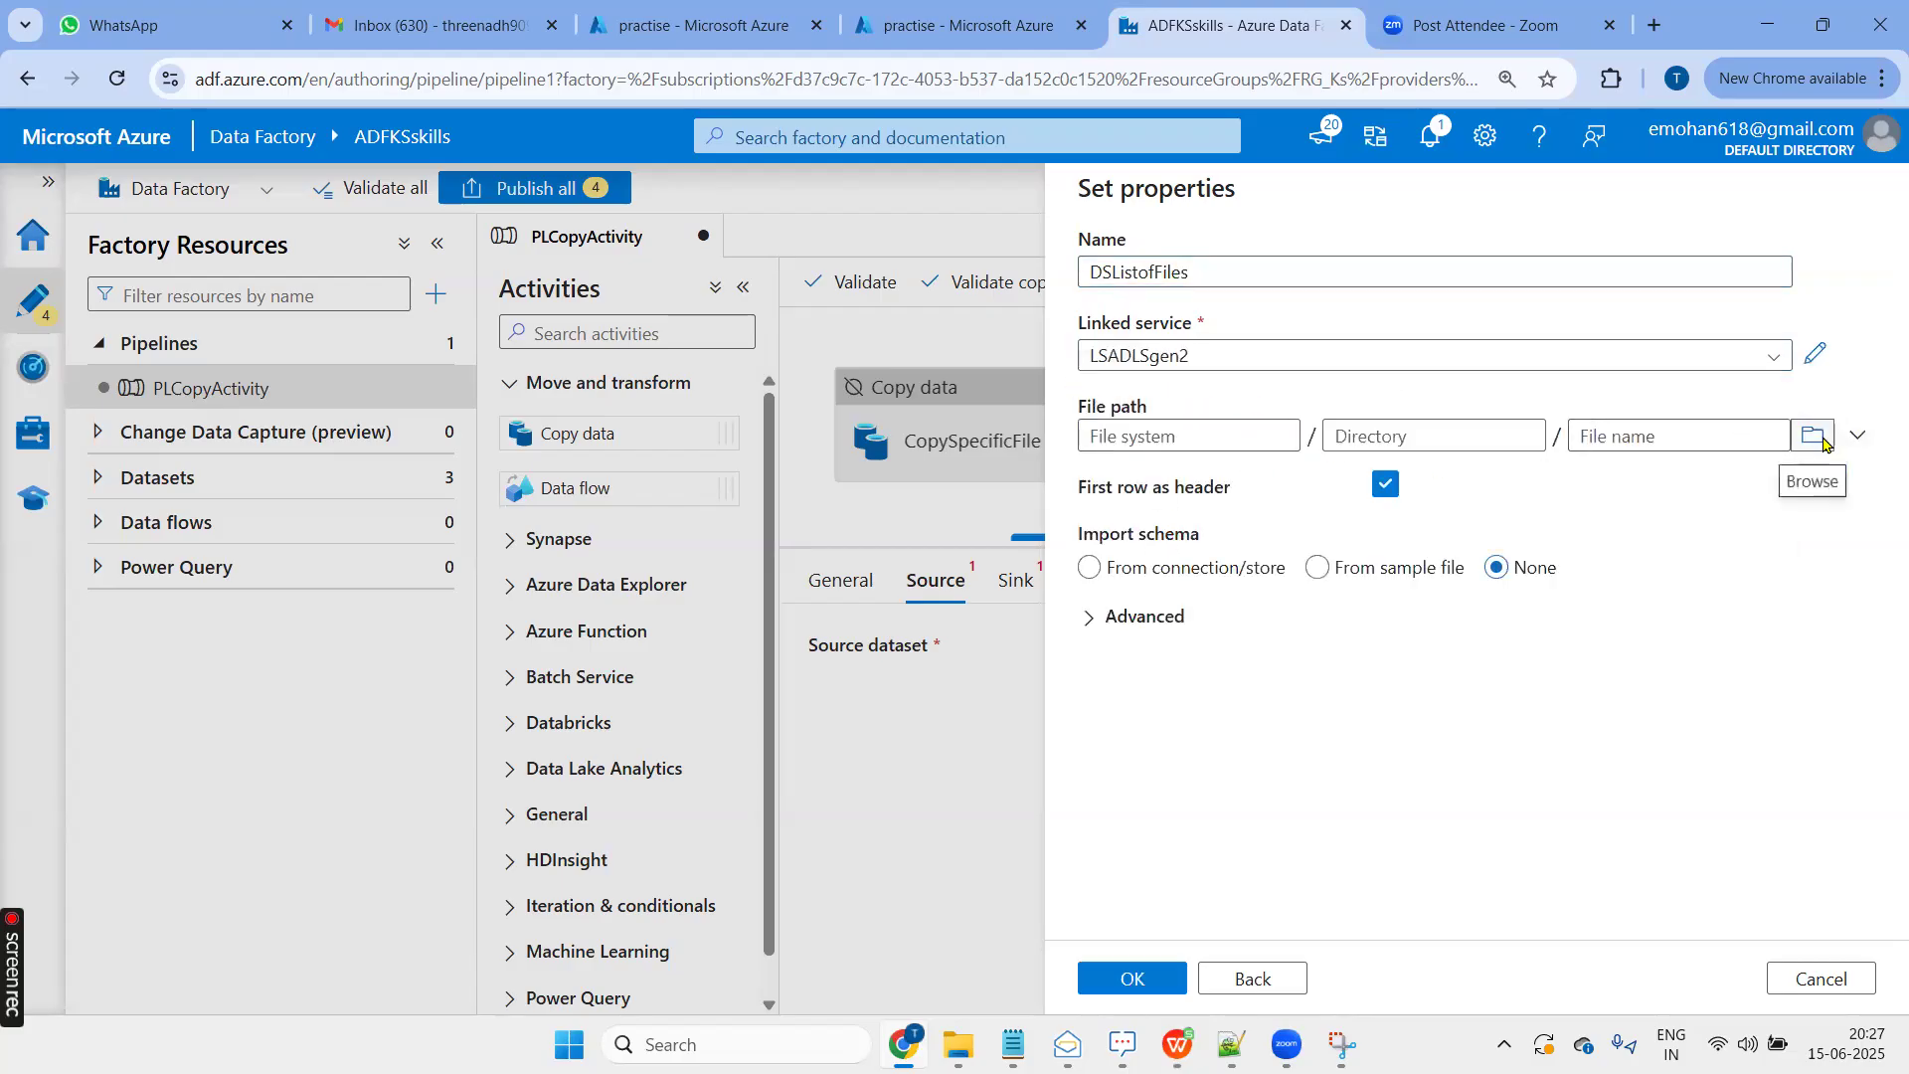
Point the dataset's file path to the Input folder of the practise container and create the dataset
click(1819, 439)
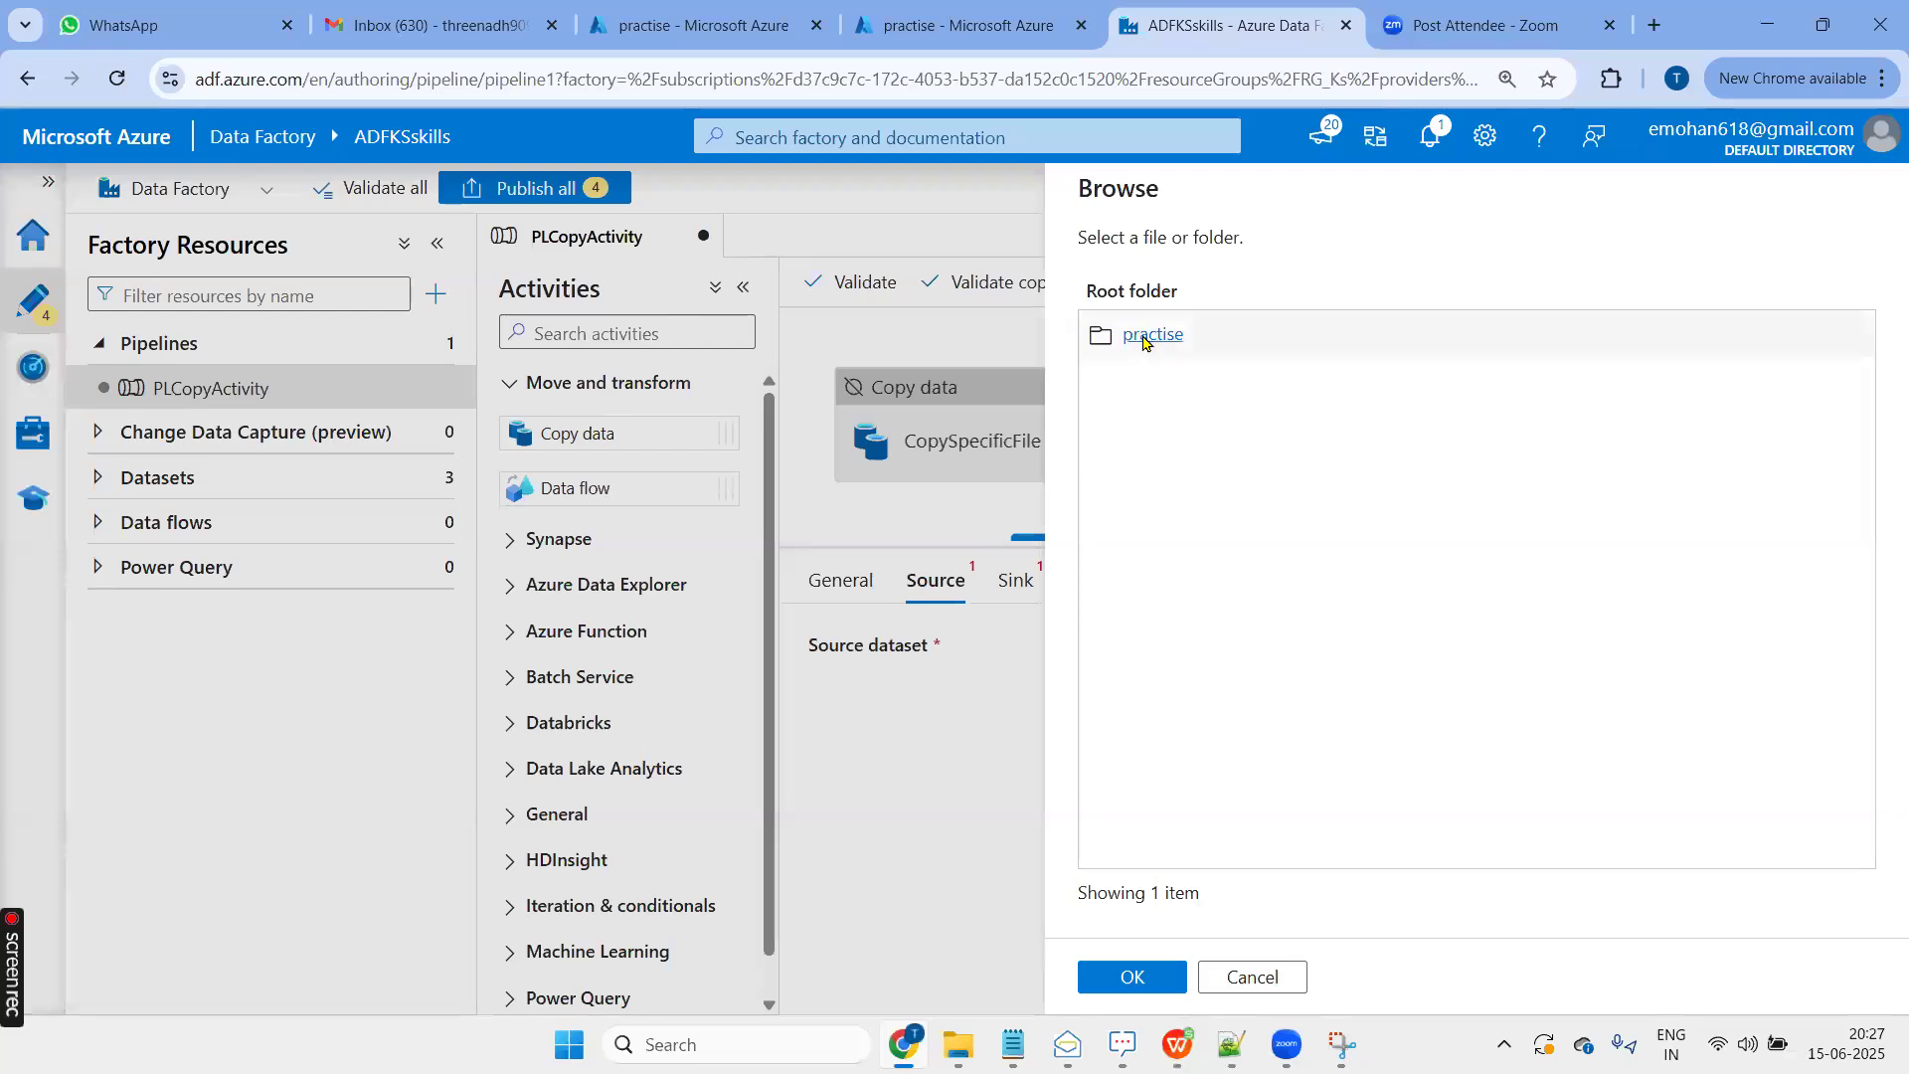
click(1143, 341)
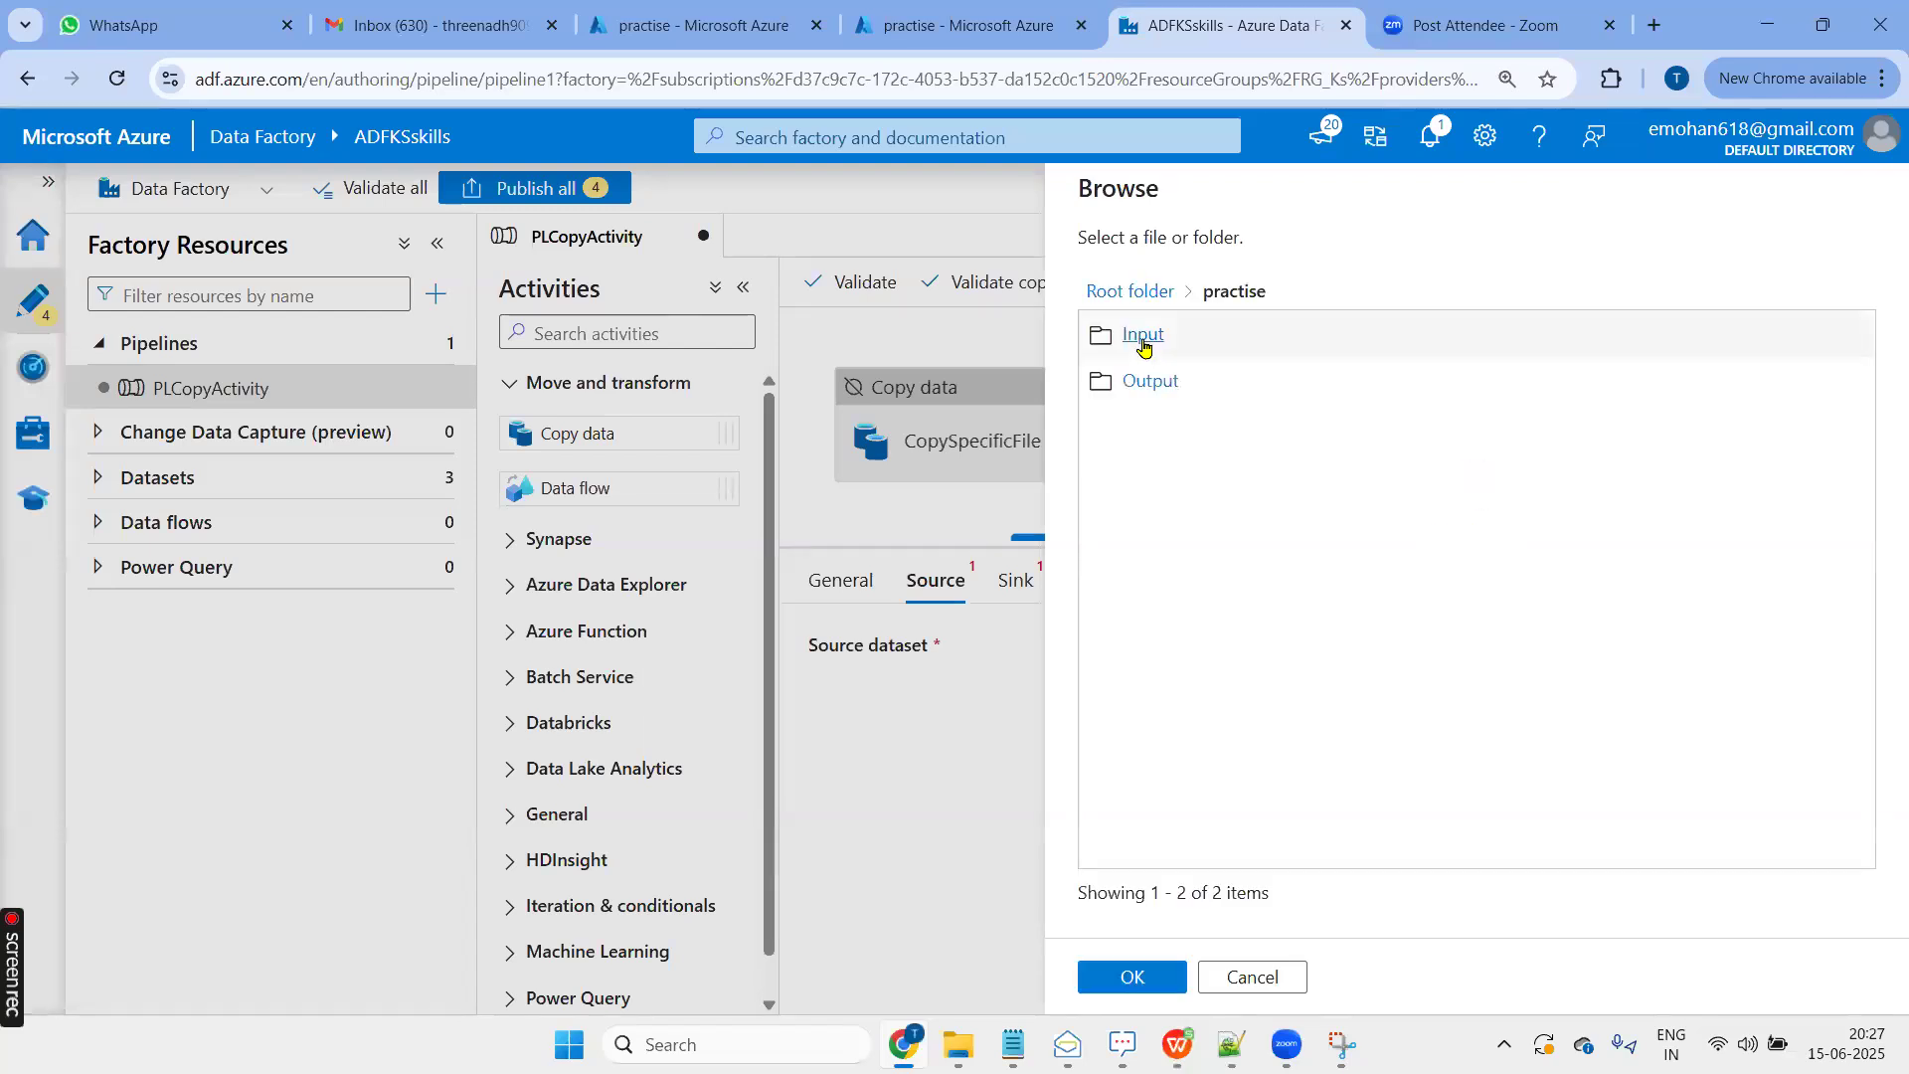
click(1146, 338)
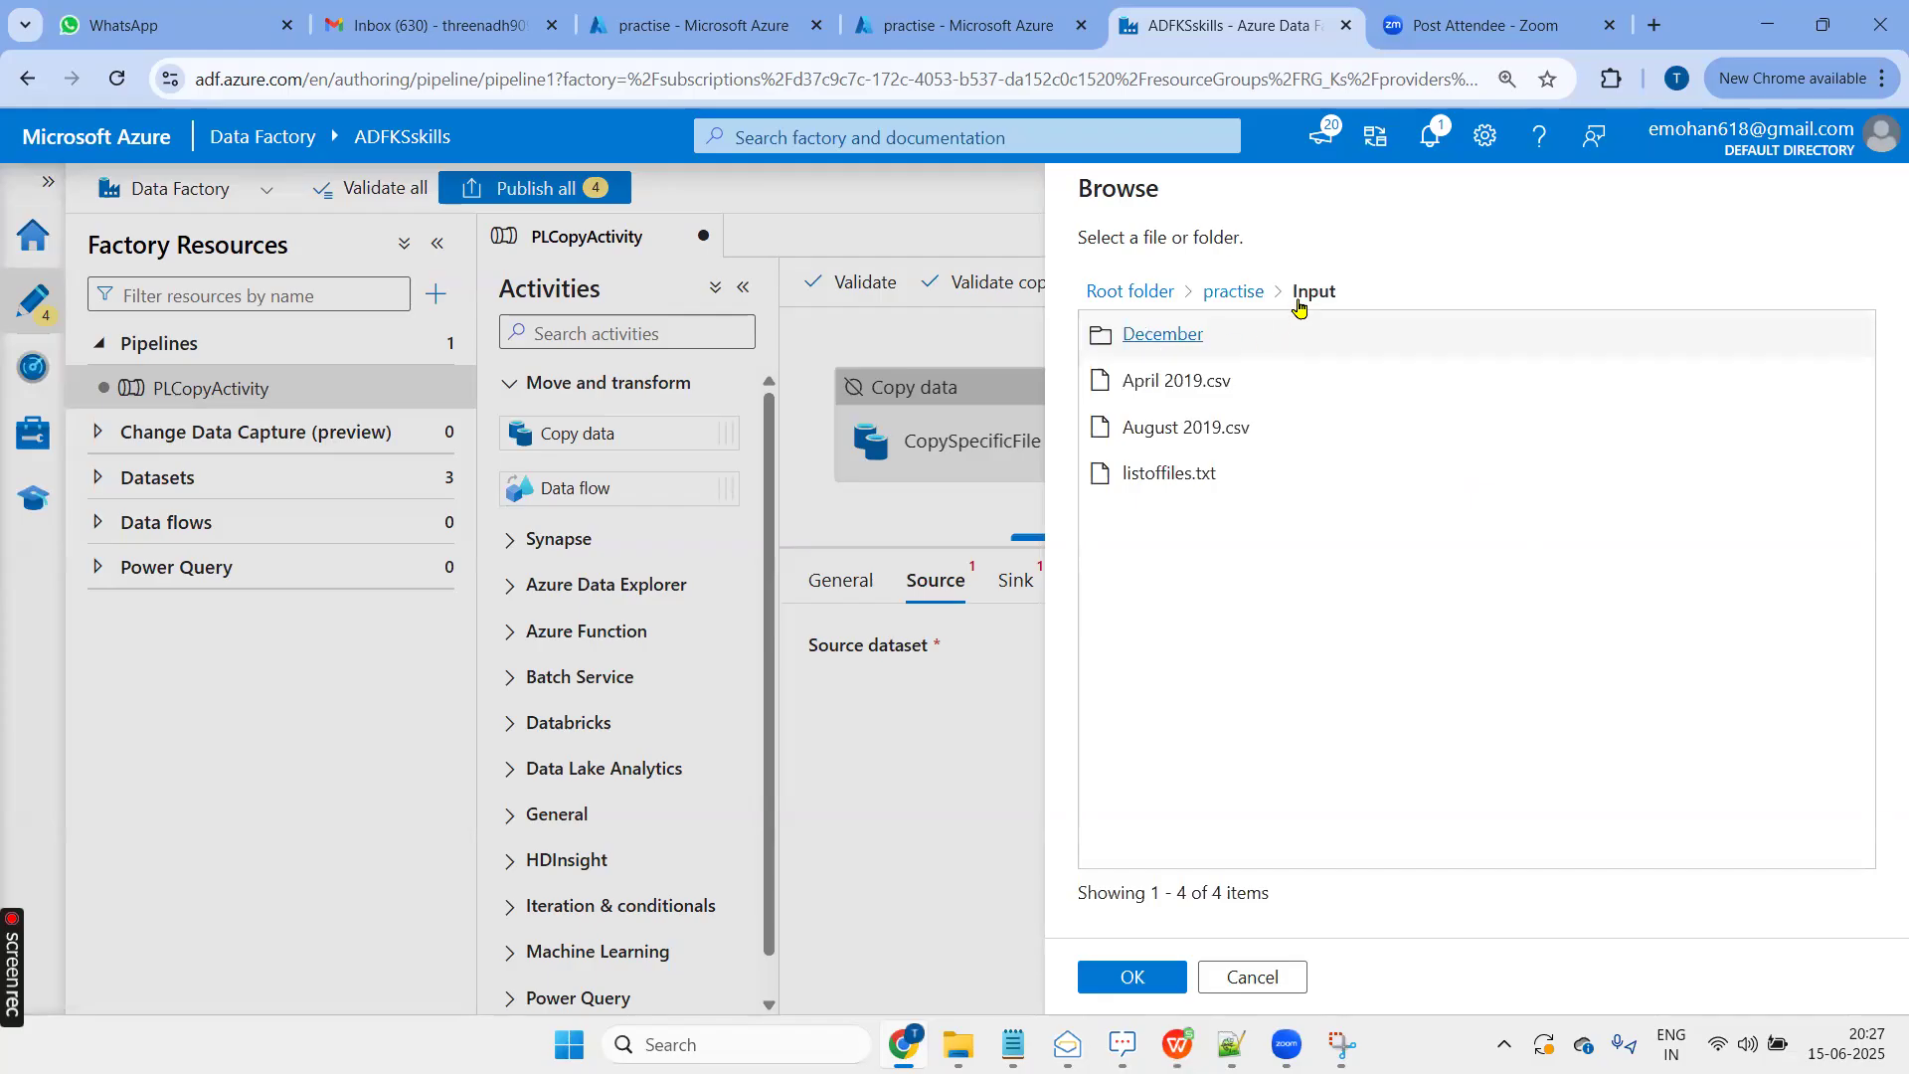
click(1143, 985)
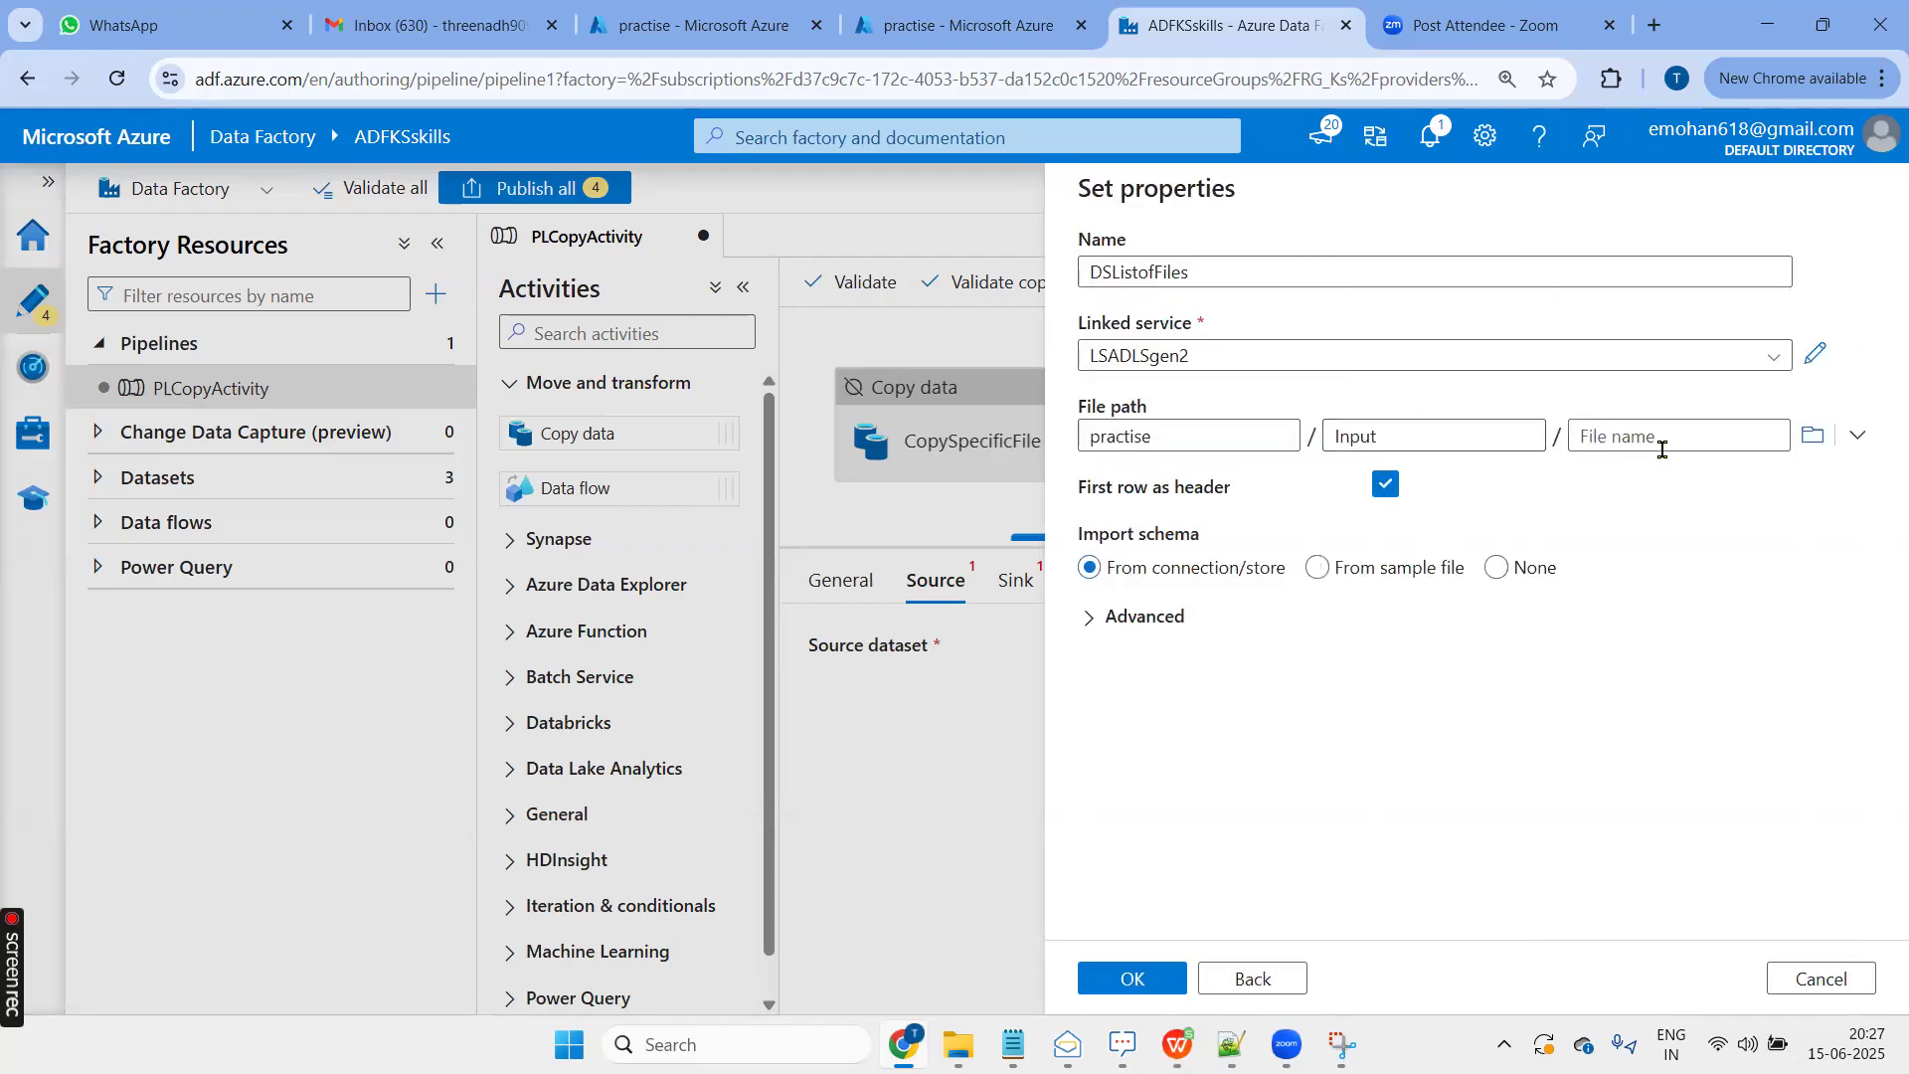
click(1132, 985)
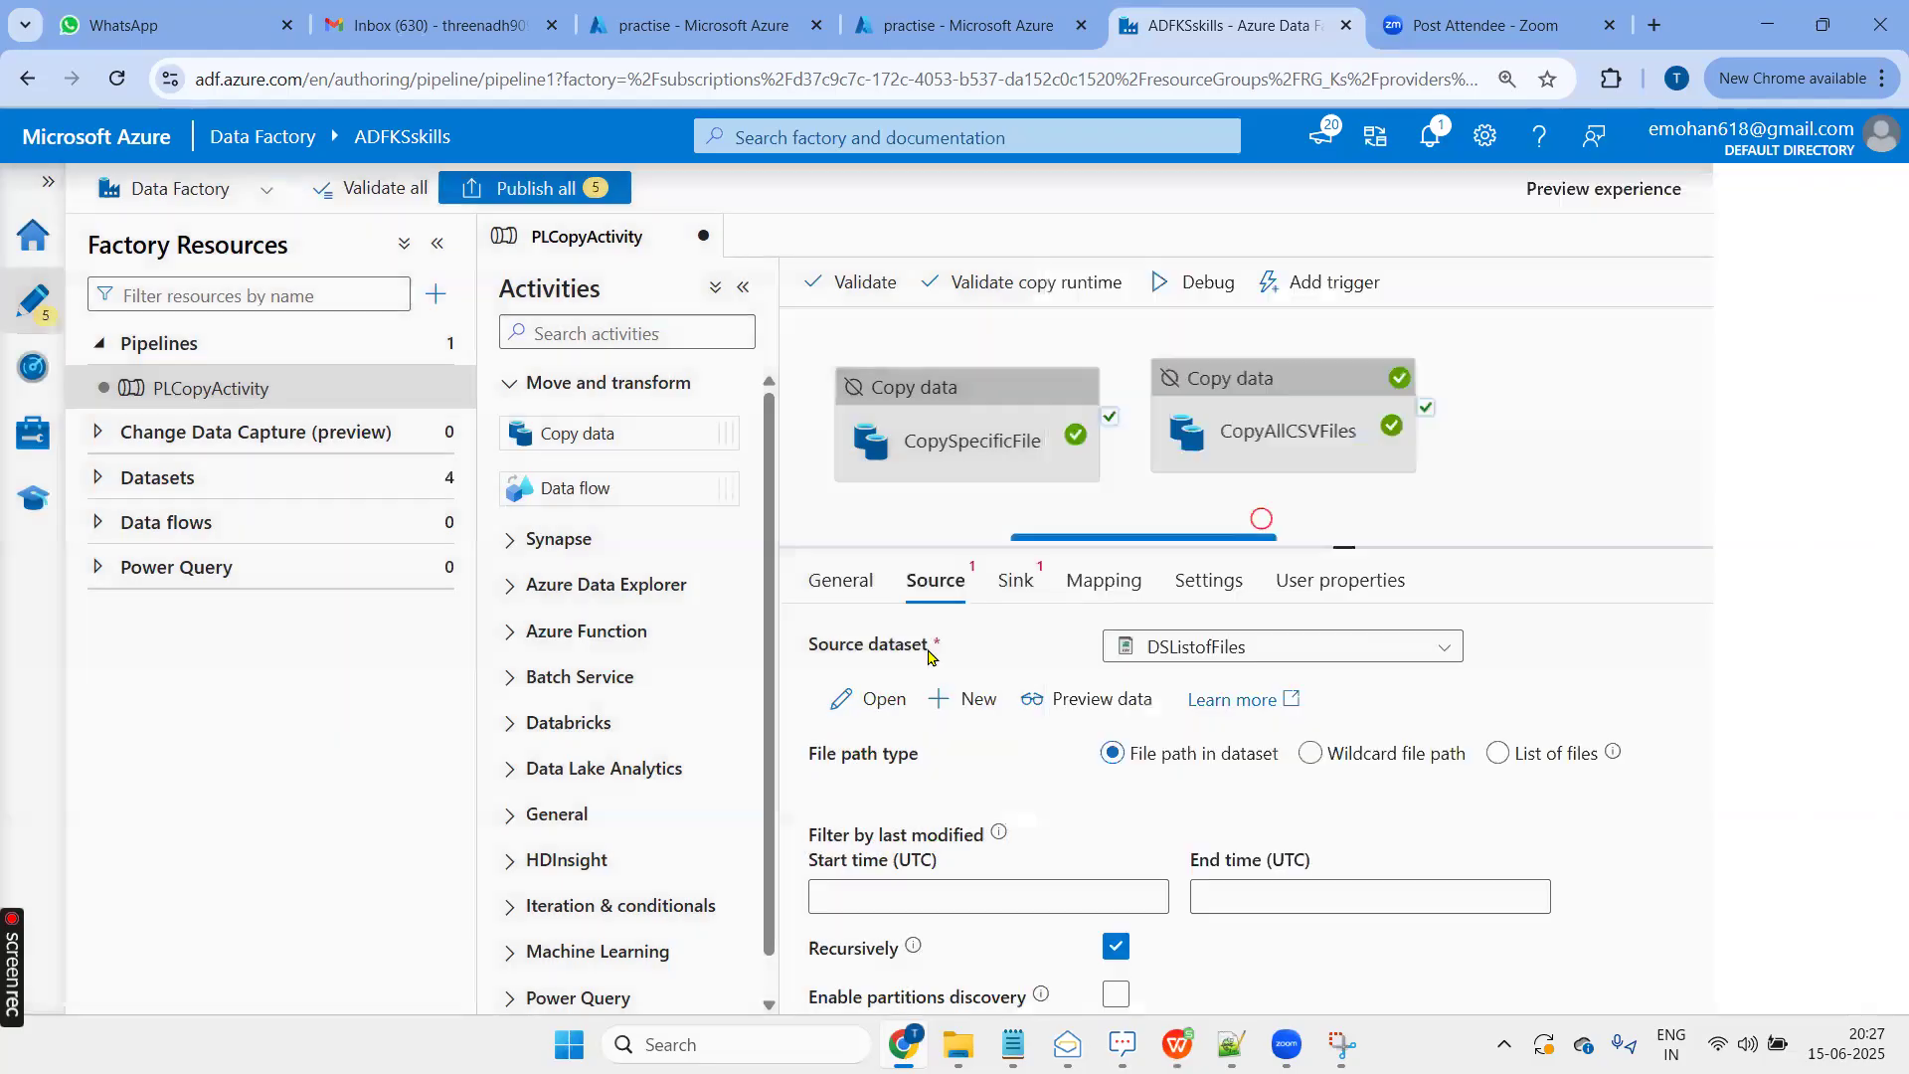
Set the source's file path type to List of files, with practise/Input/listoffiles.txt as the path to the file list
click(1502, 755)
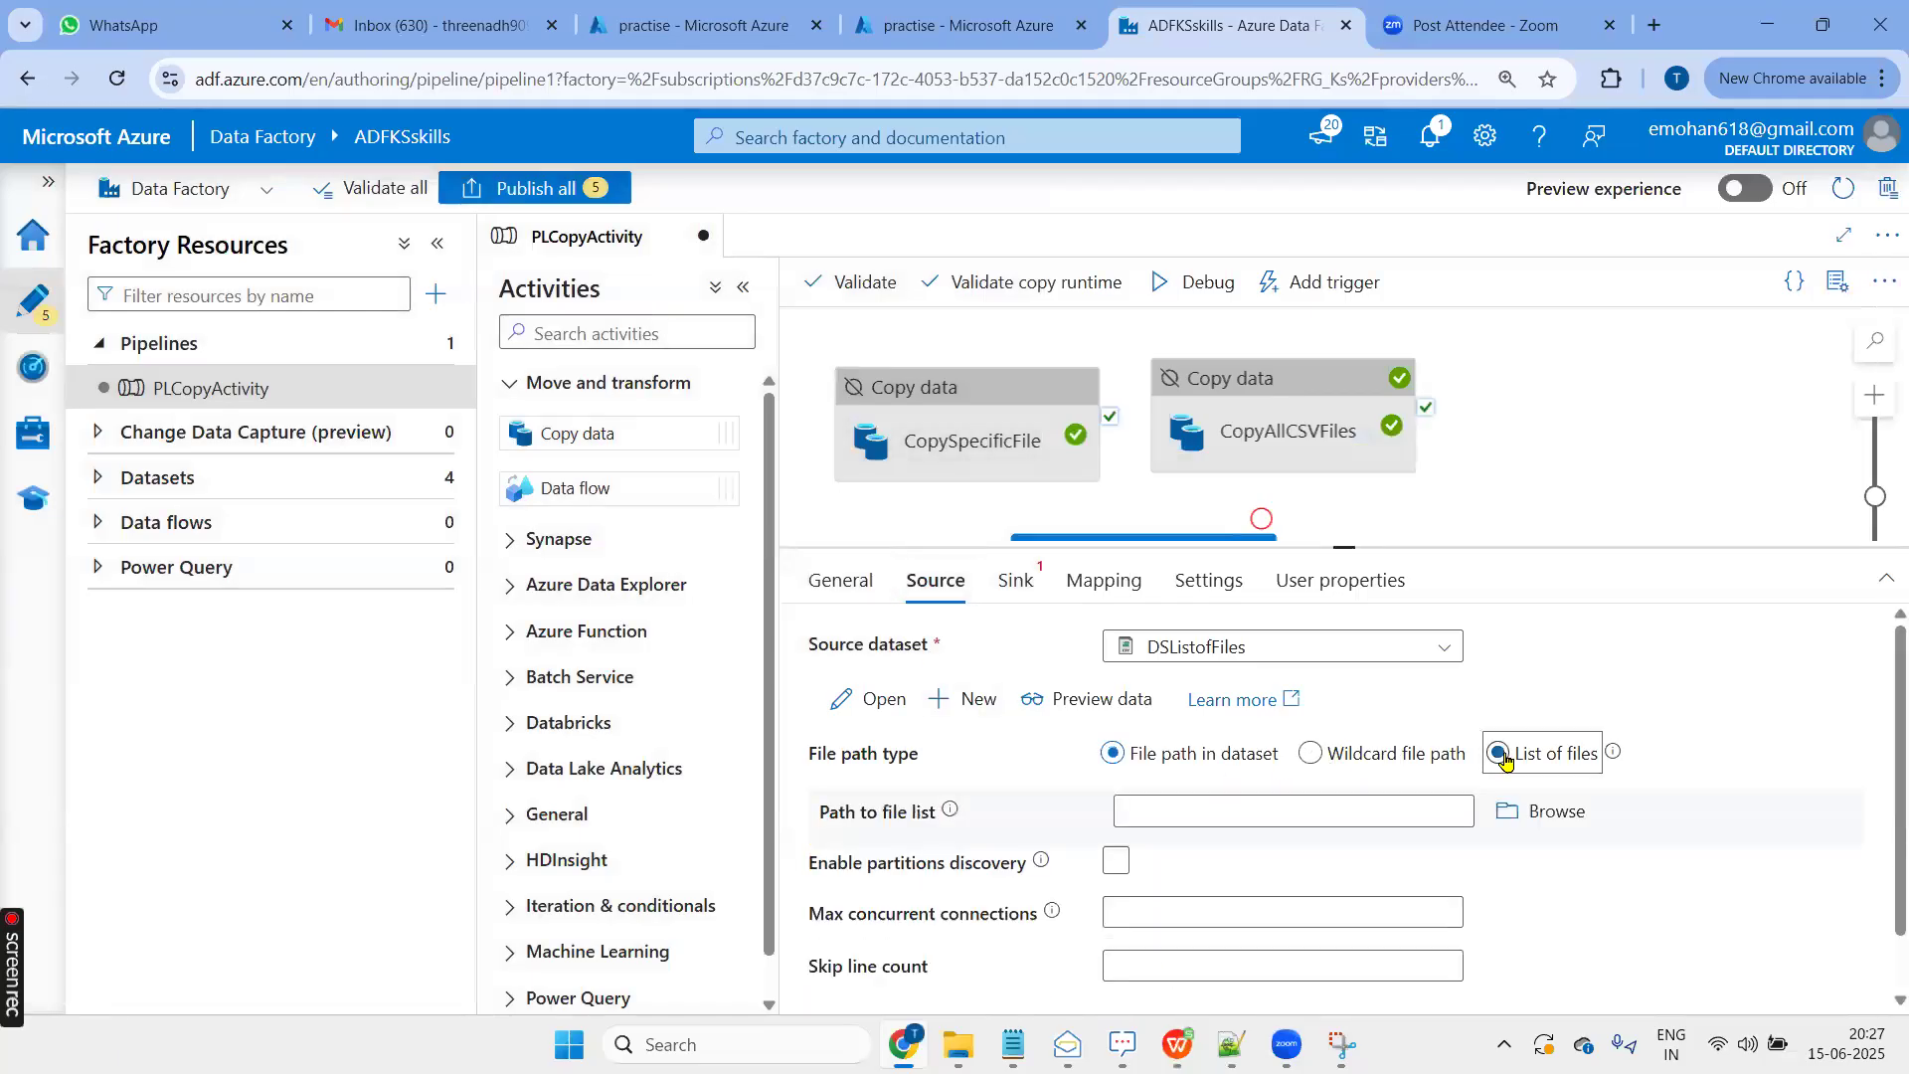
click(1505, 810)
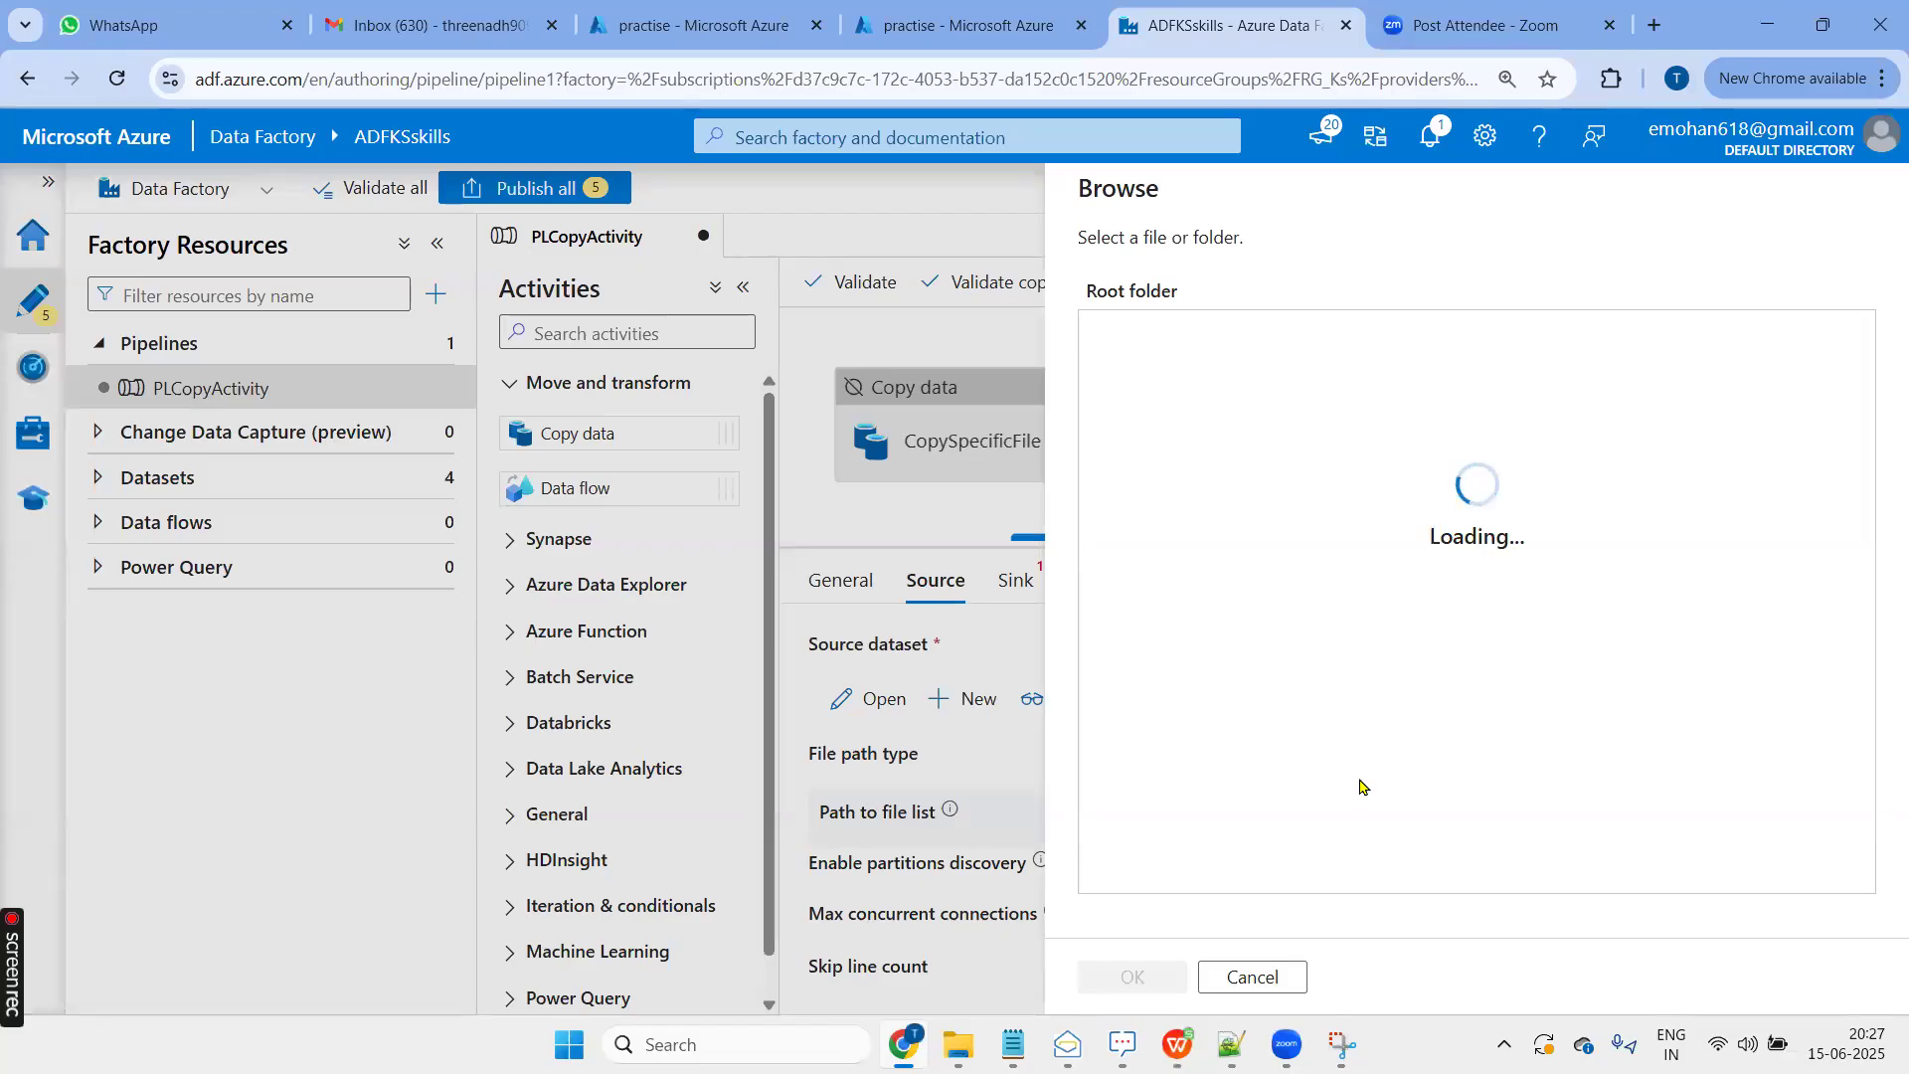
click(1153, 343)
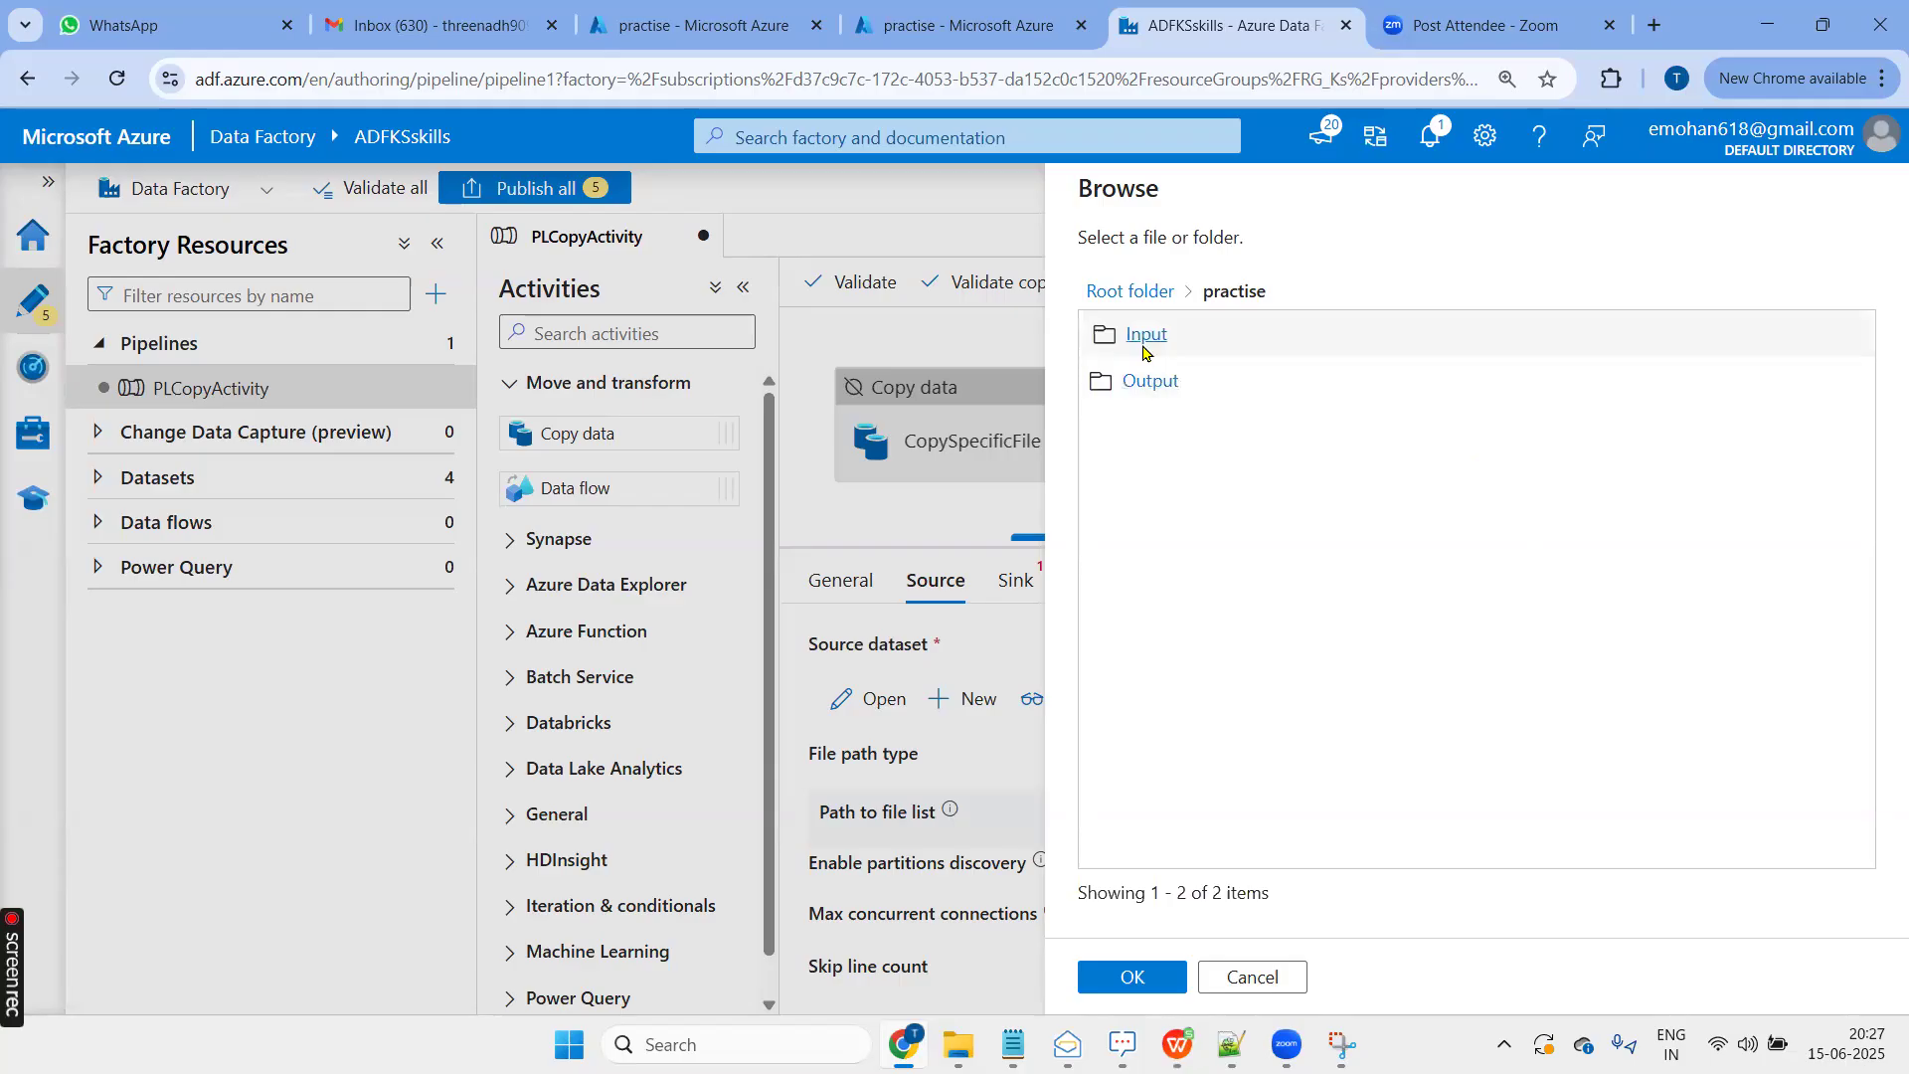
click(1146, 336)
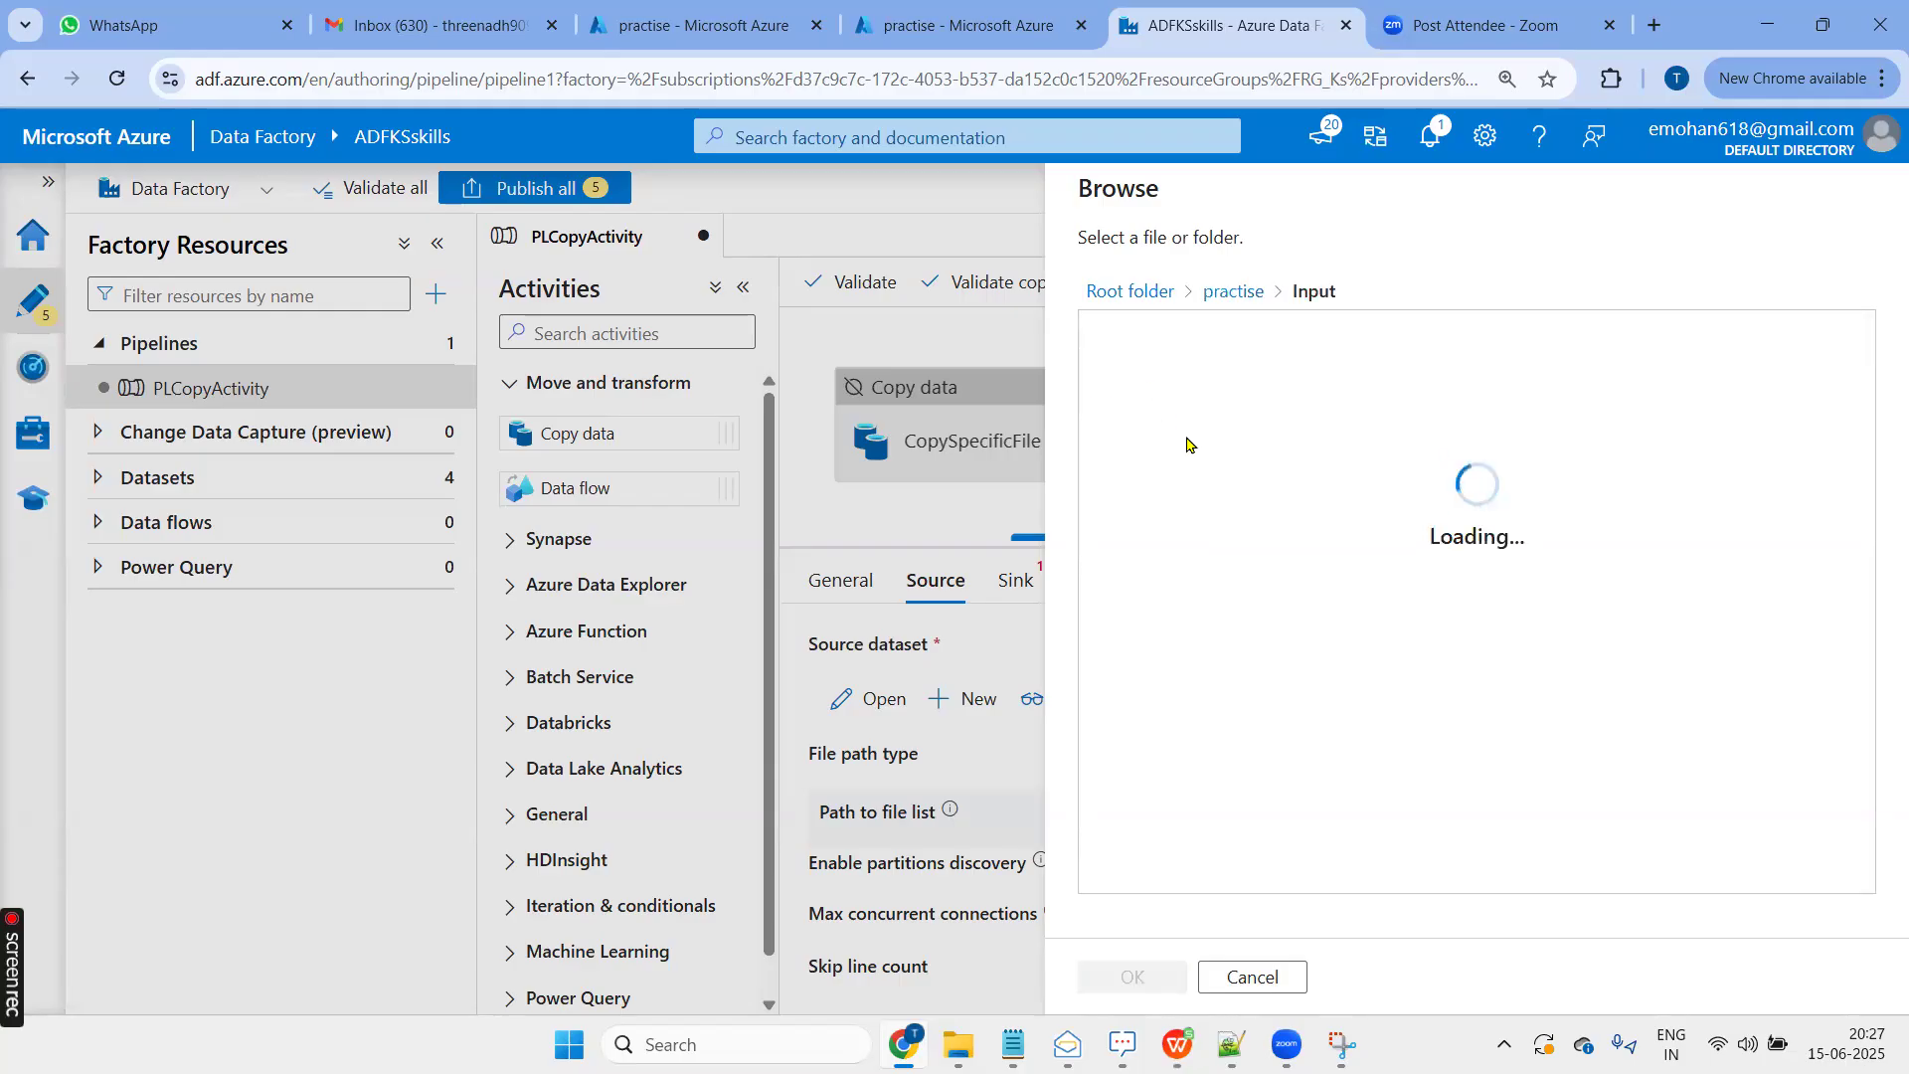
click(1183, 470)
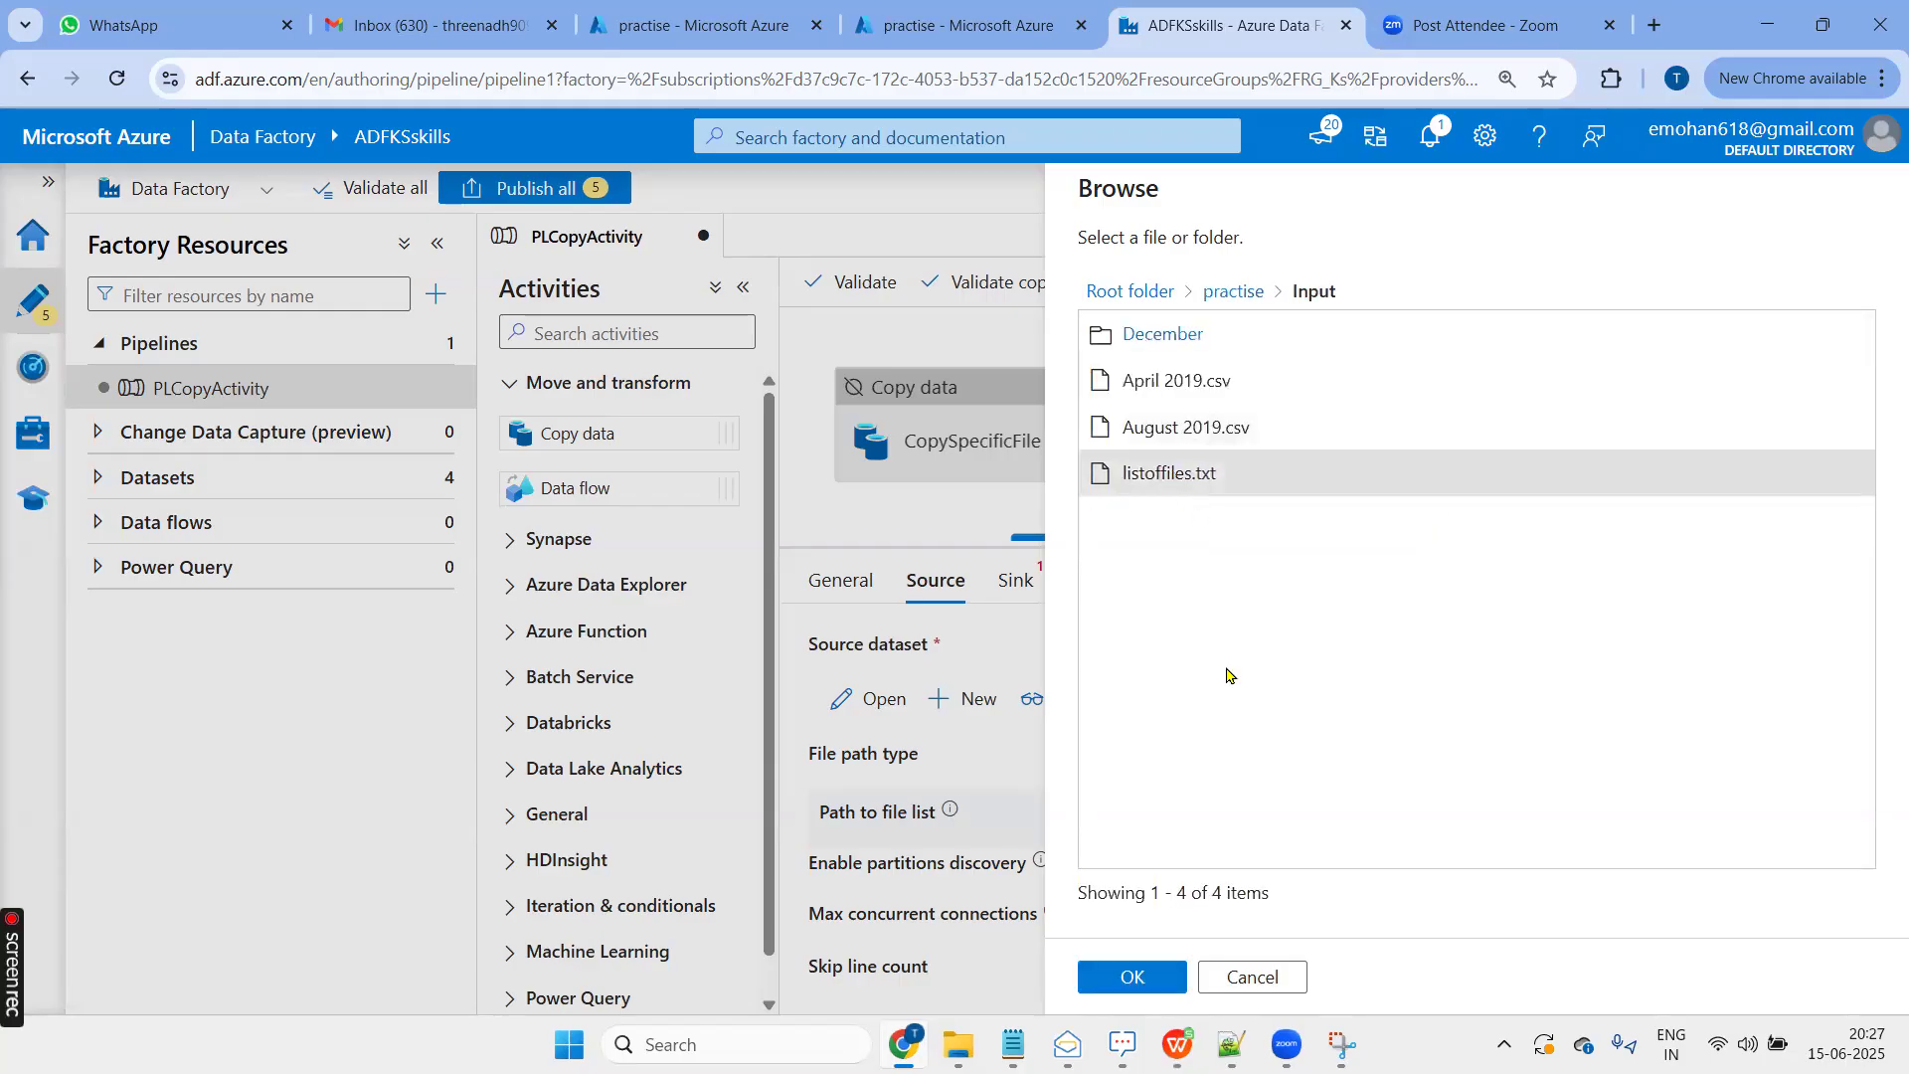
click(1149, 980)
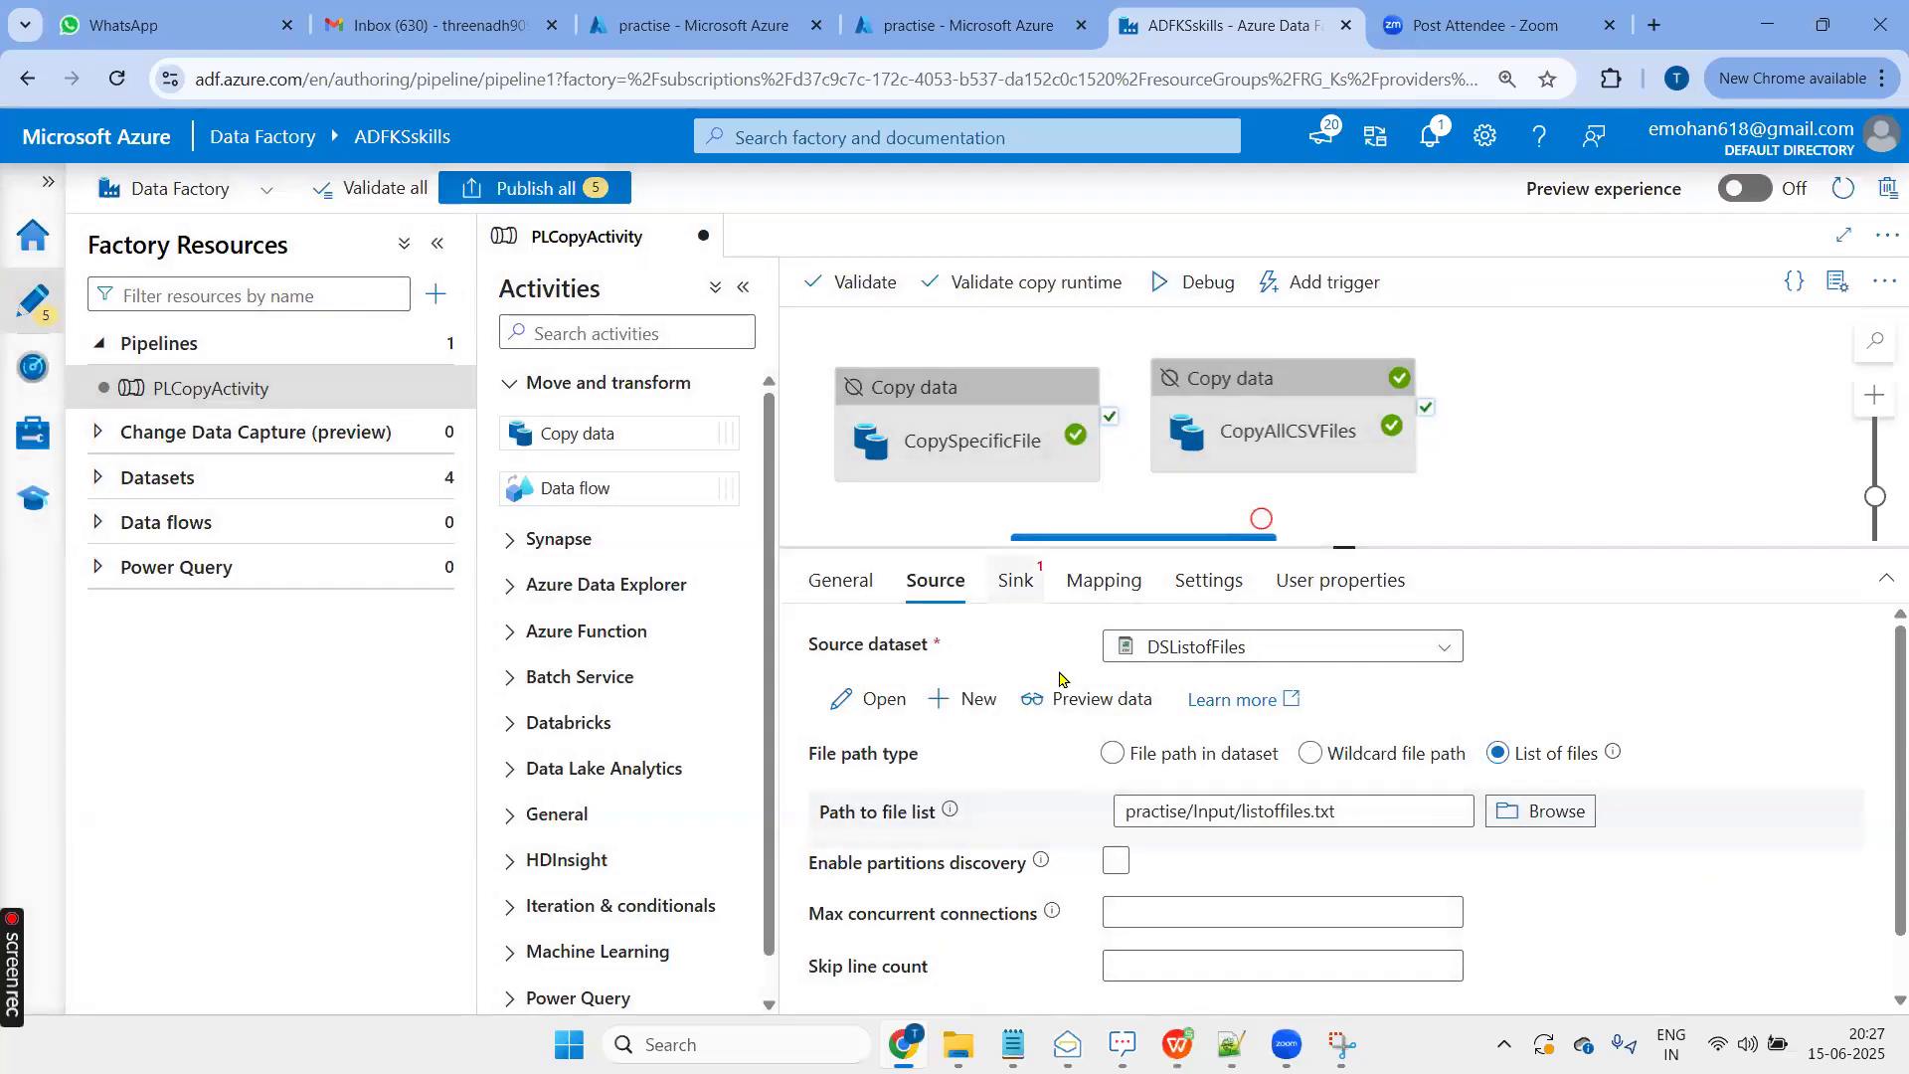
Assign DS_Output as the sink dataset of the LIstofFiles activity
click(1015, 580)
click(1252, 648)
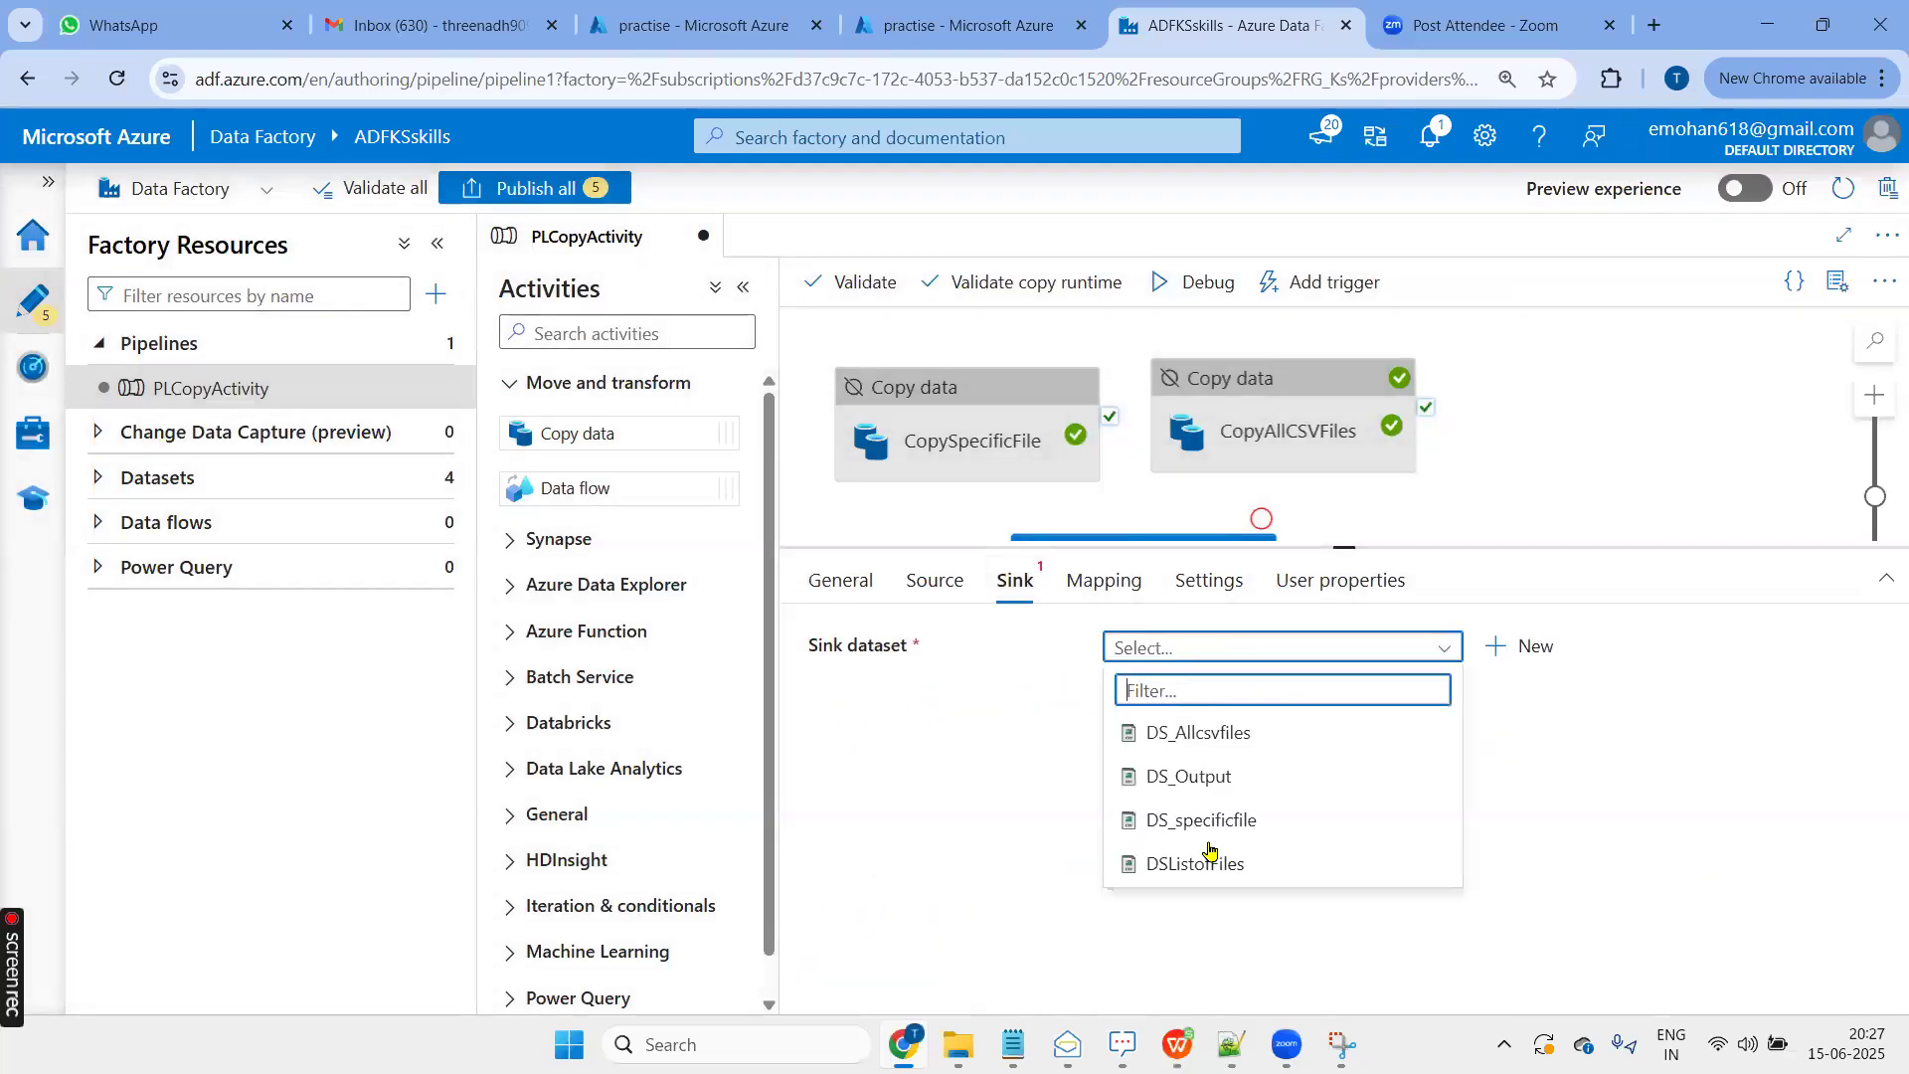
click(1232, 777)
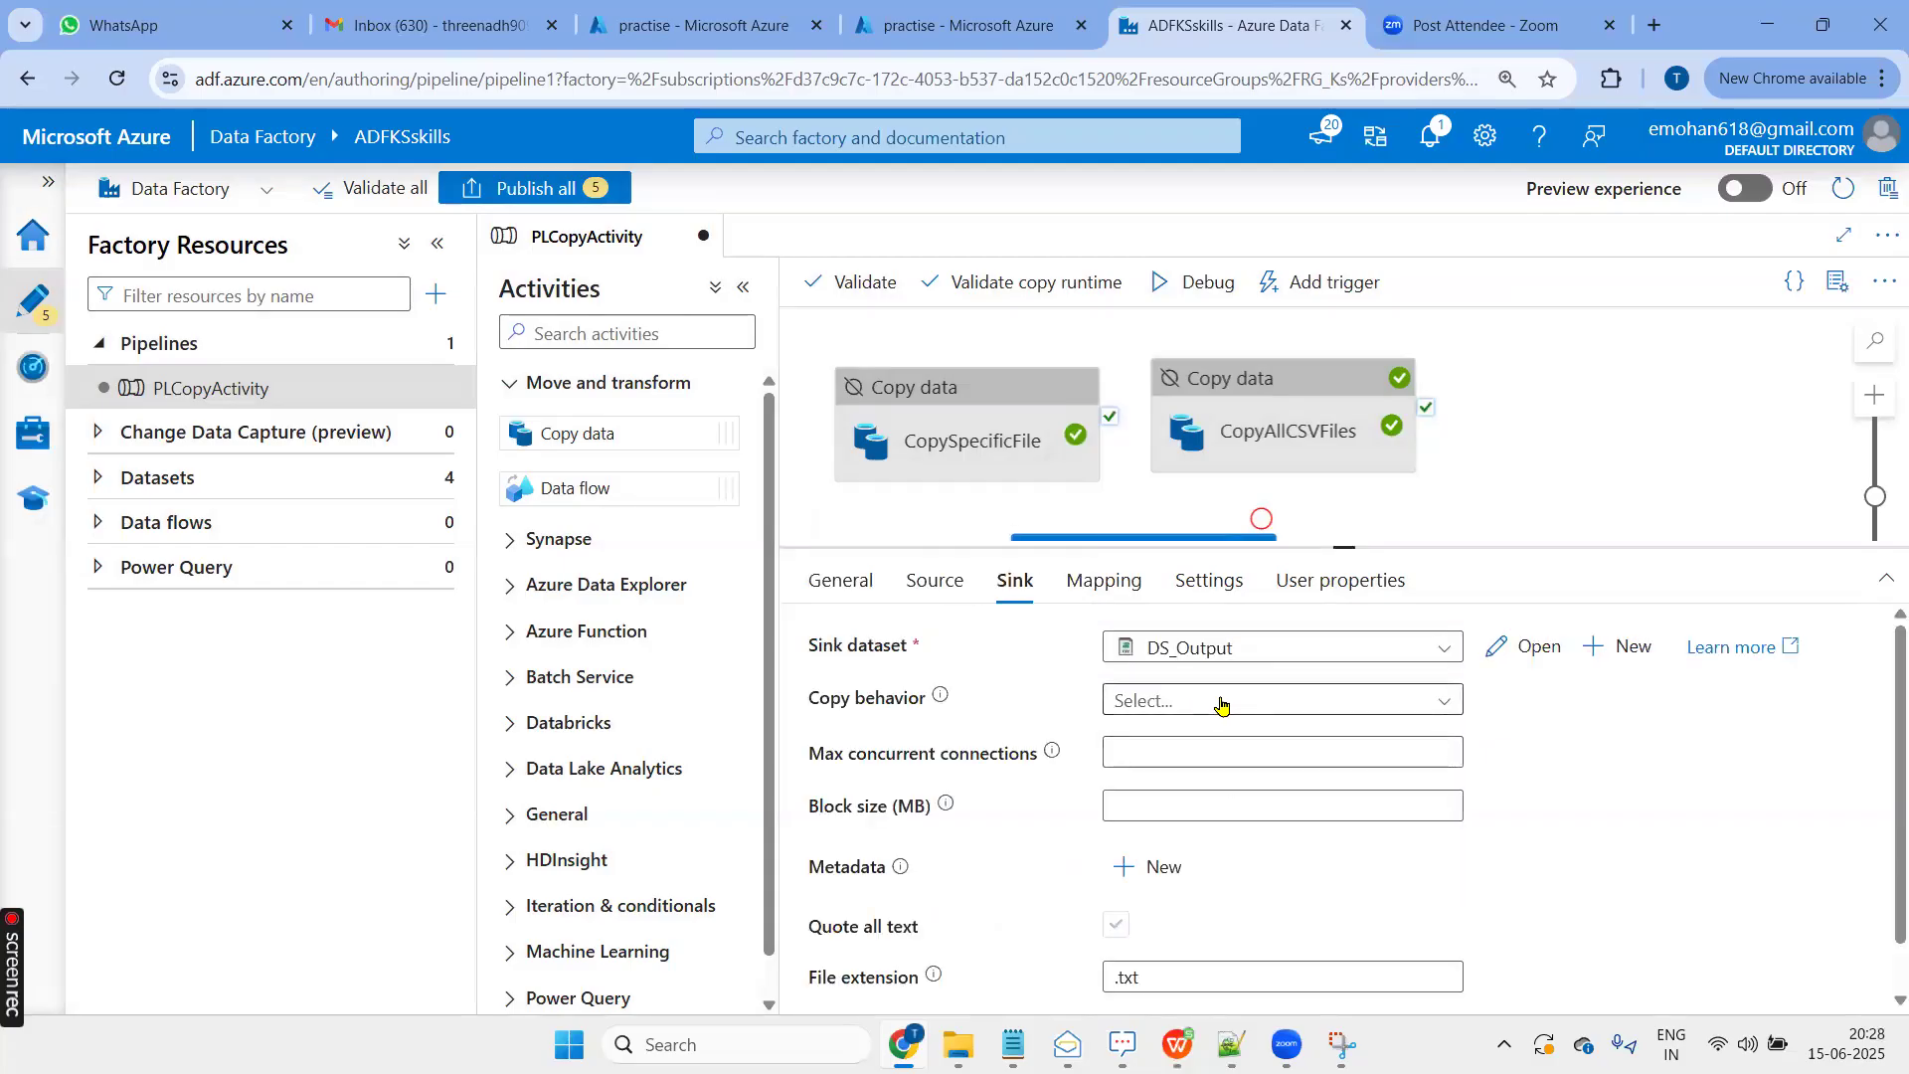
Validate the PLCopyActivity pipeline, run it in debug mode and enlarge the run output area
drag(1342, 547, 1333, 713)
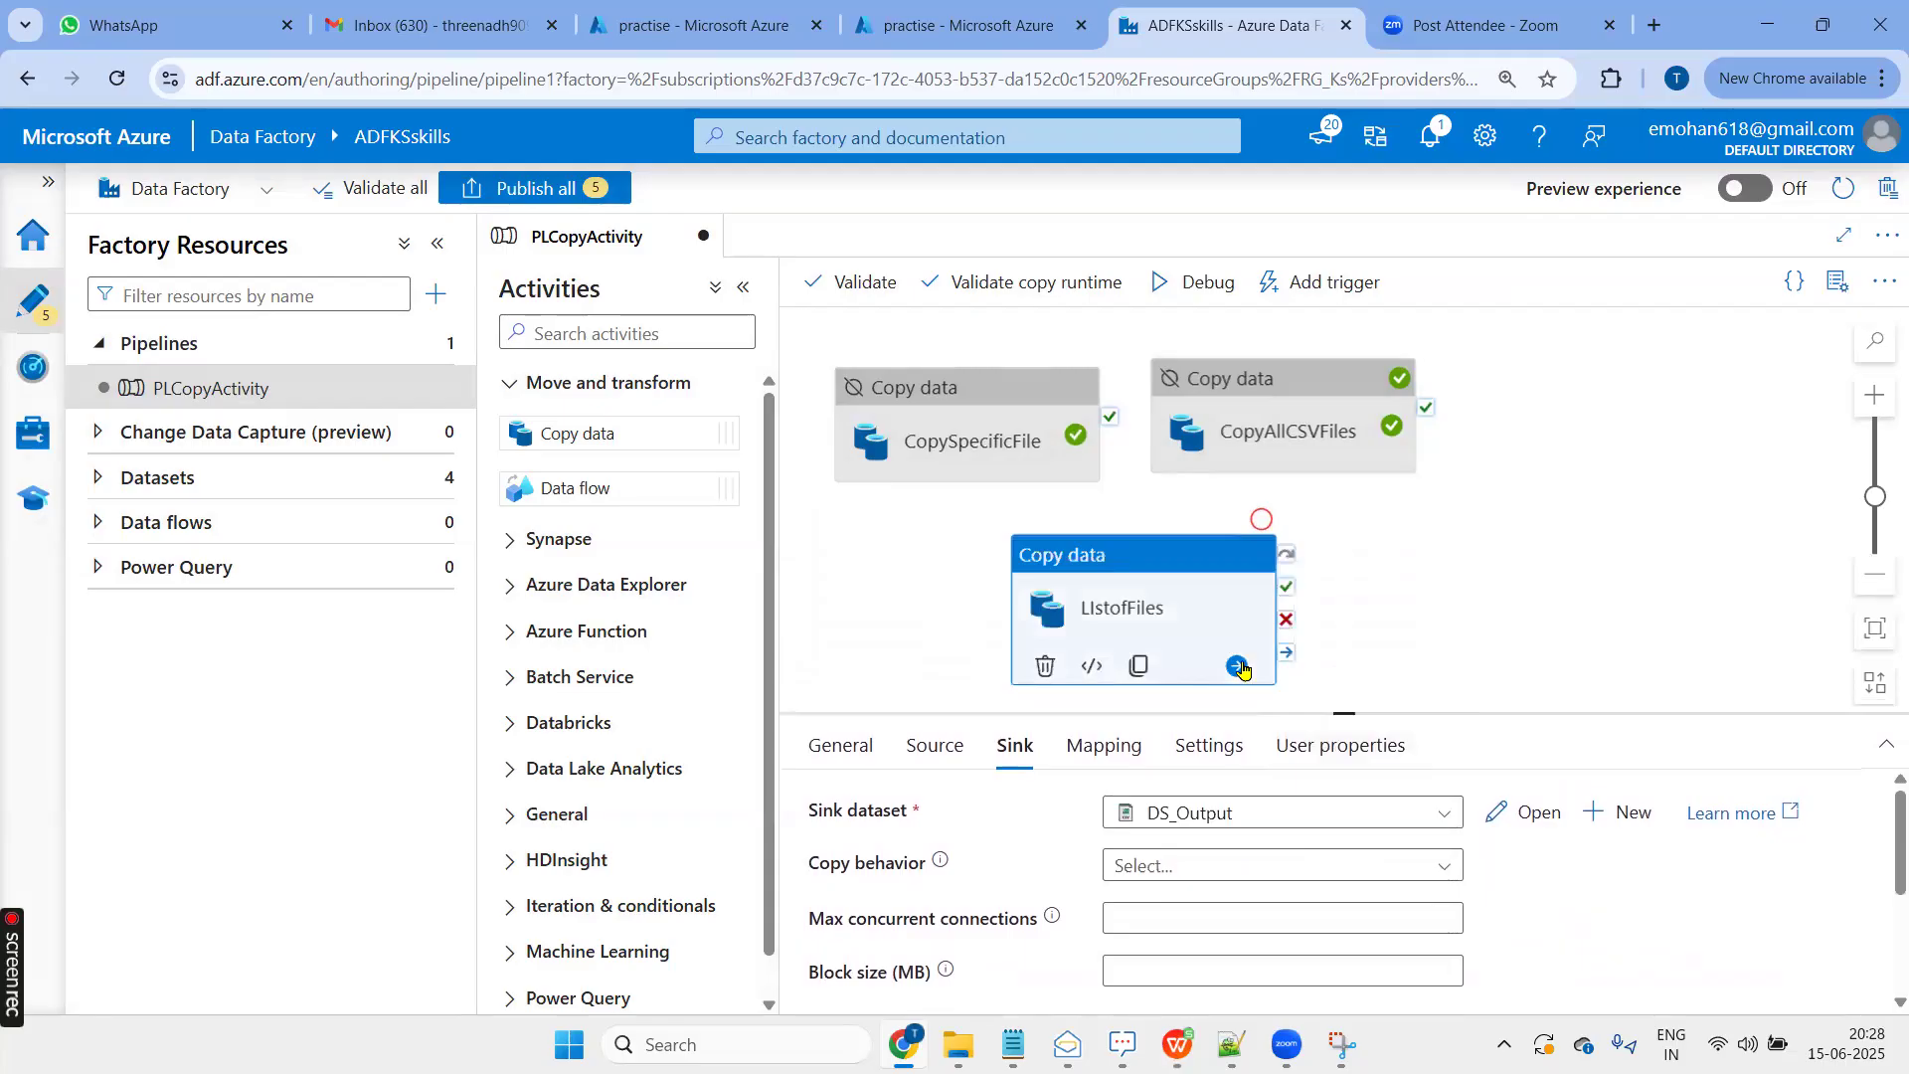
click(851, 283)
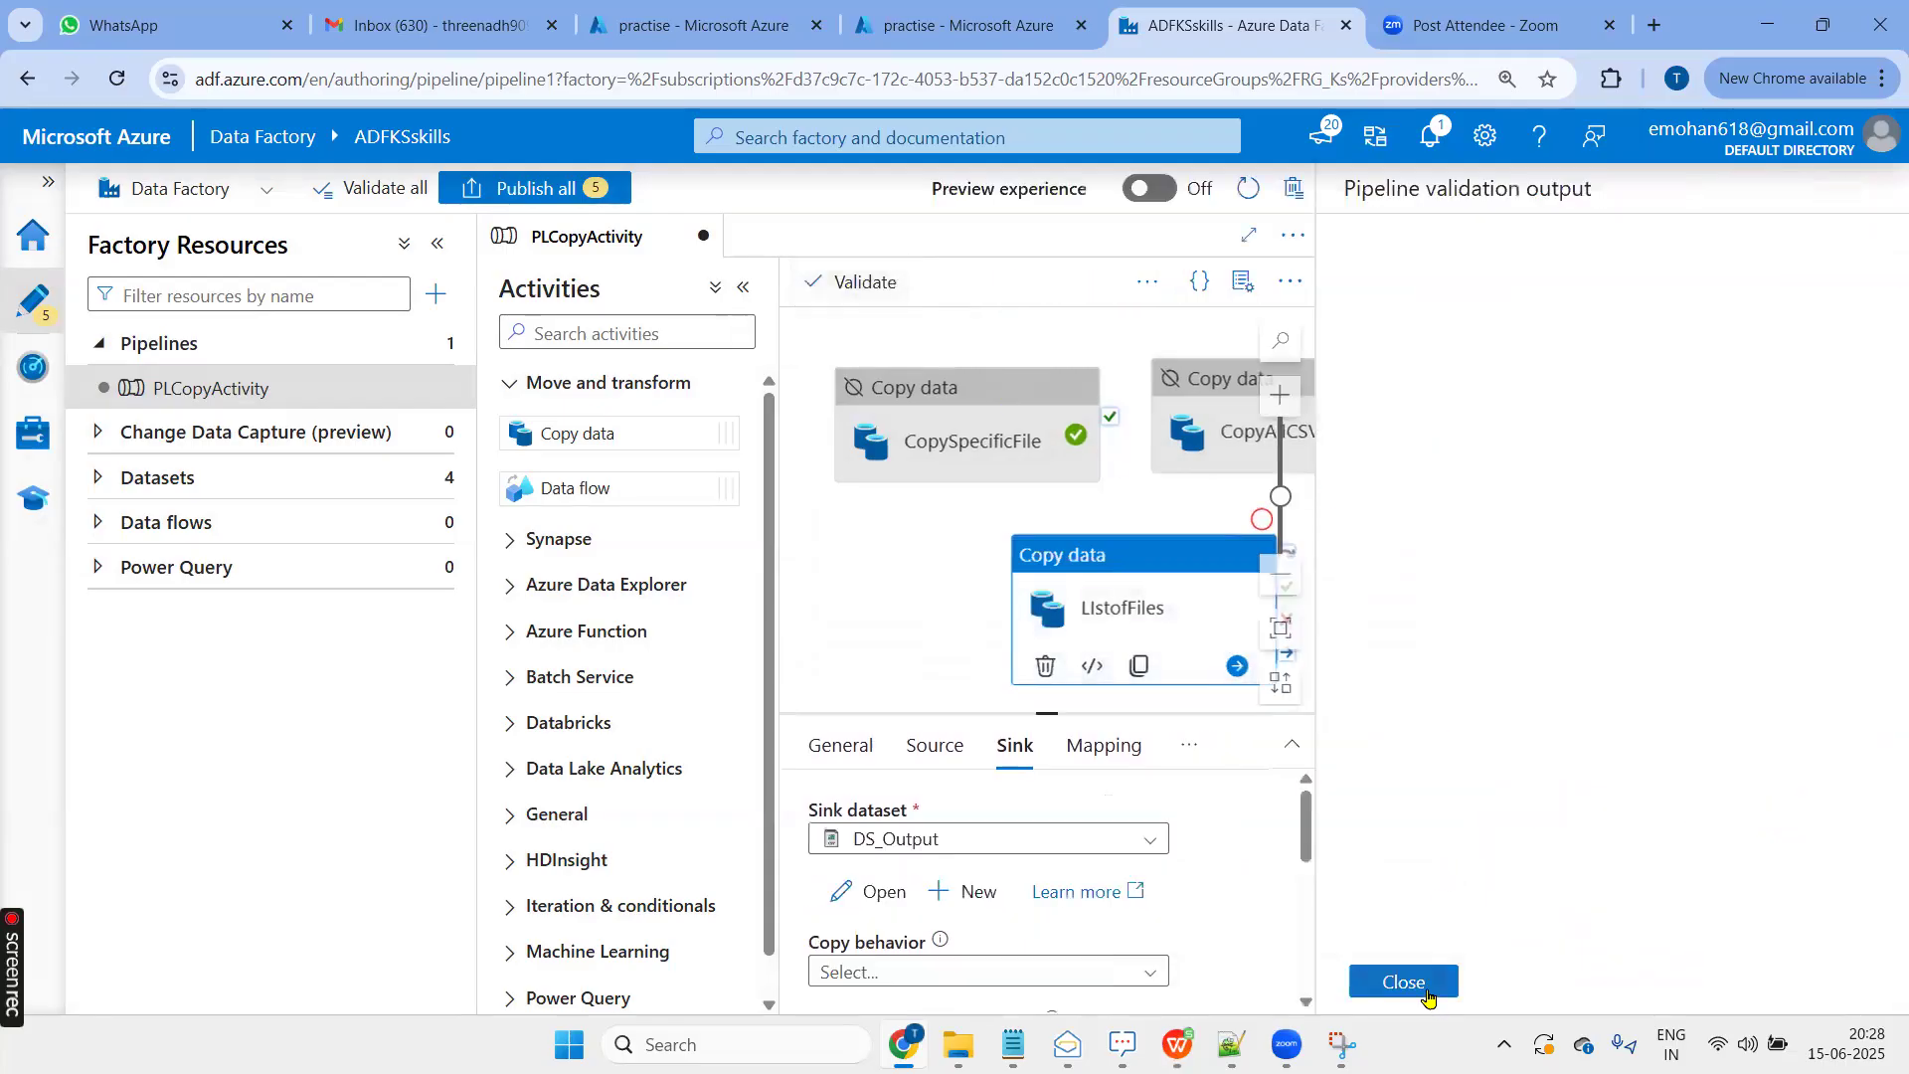
click(1404, 983)
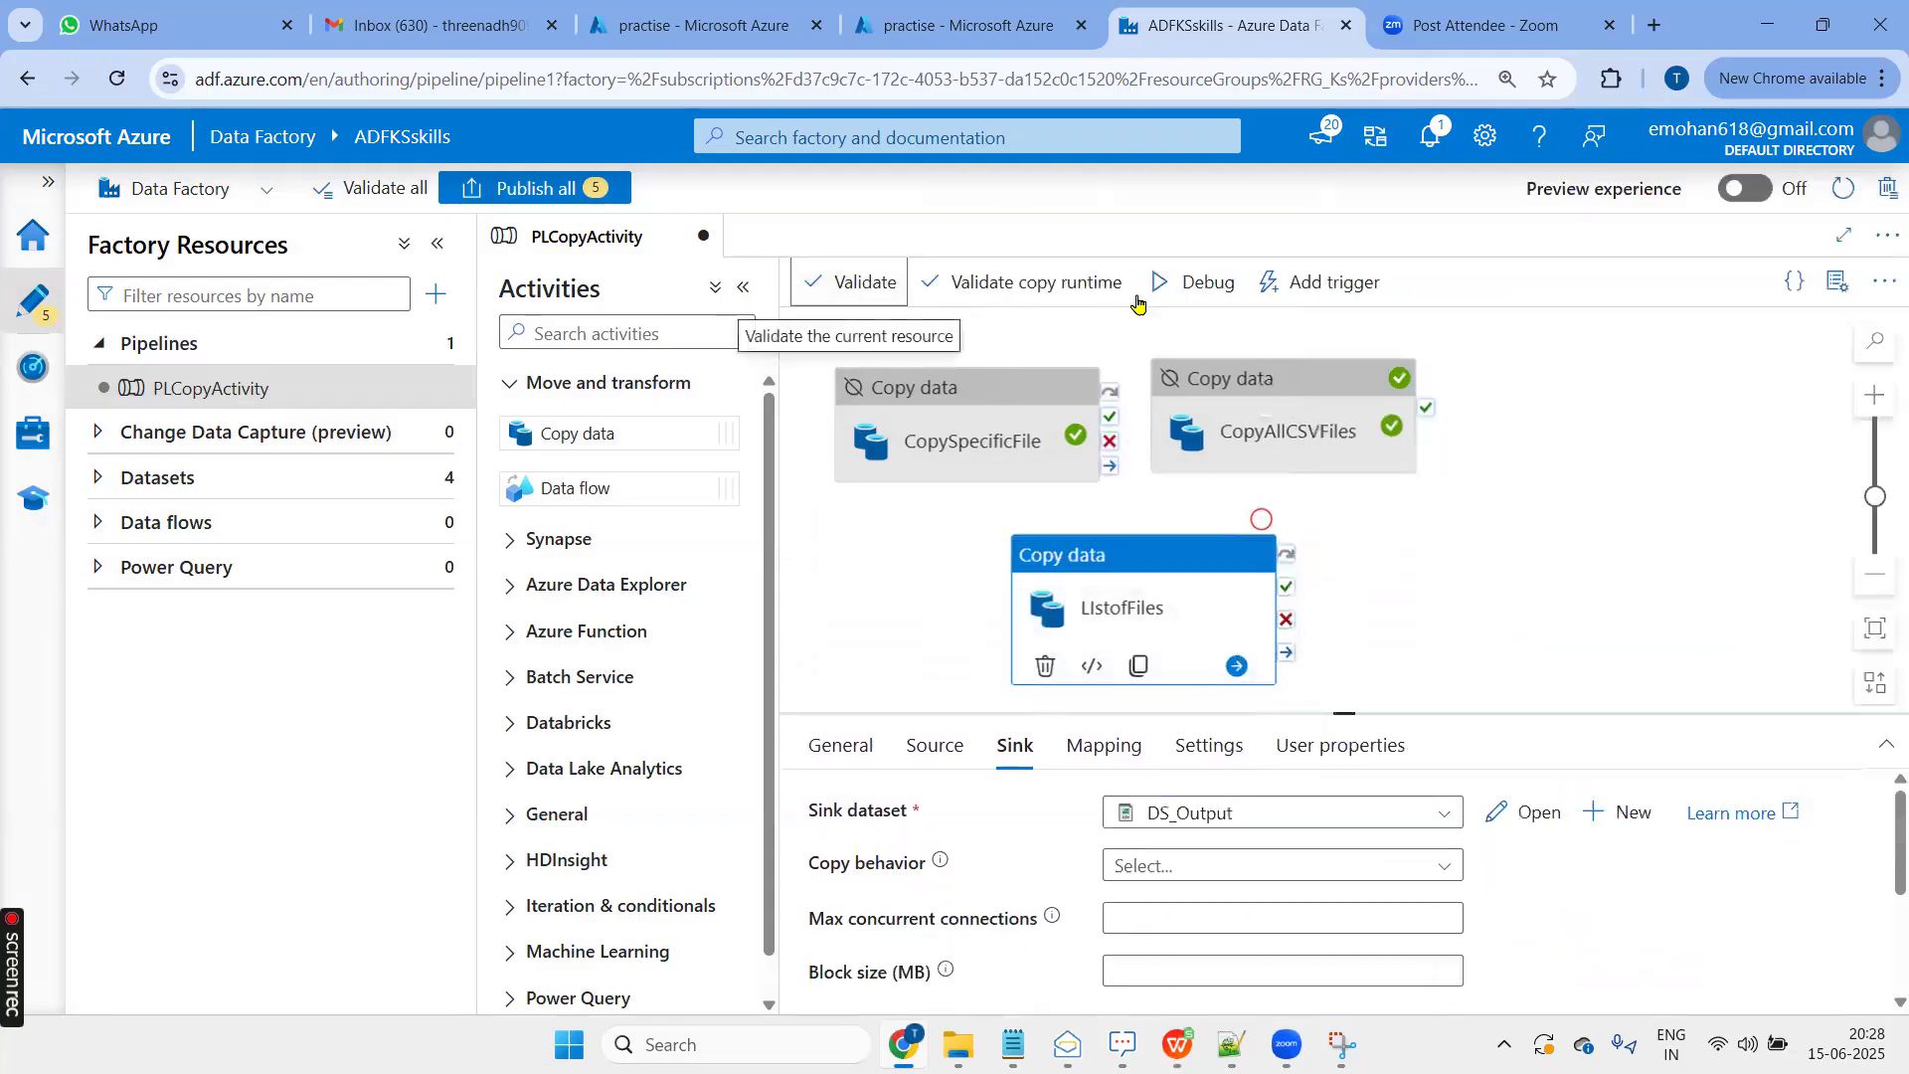
click(1194, 289)
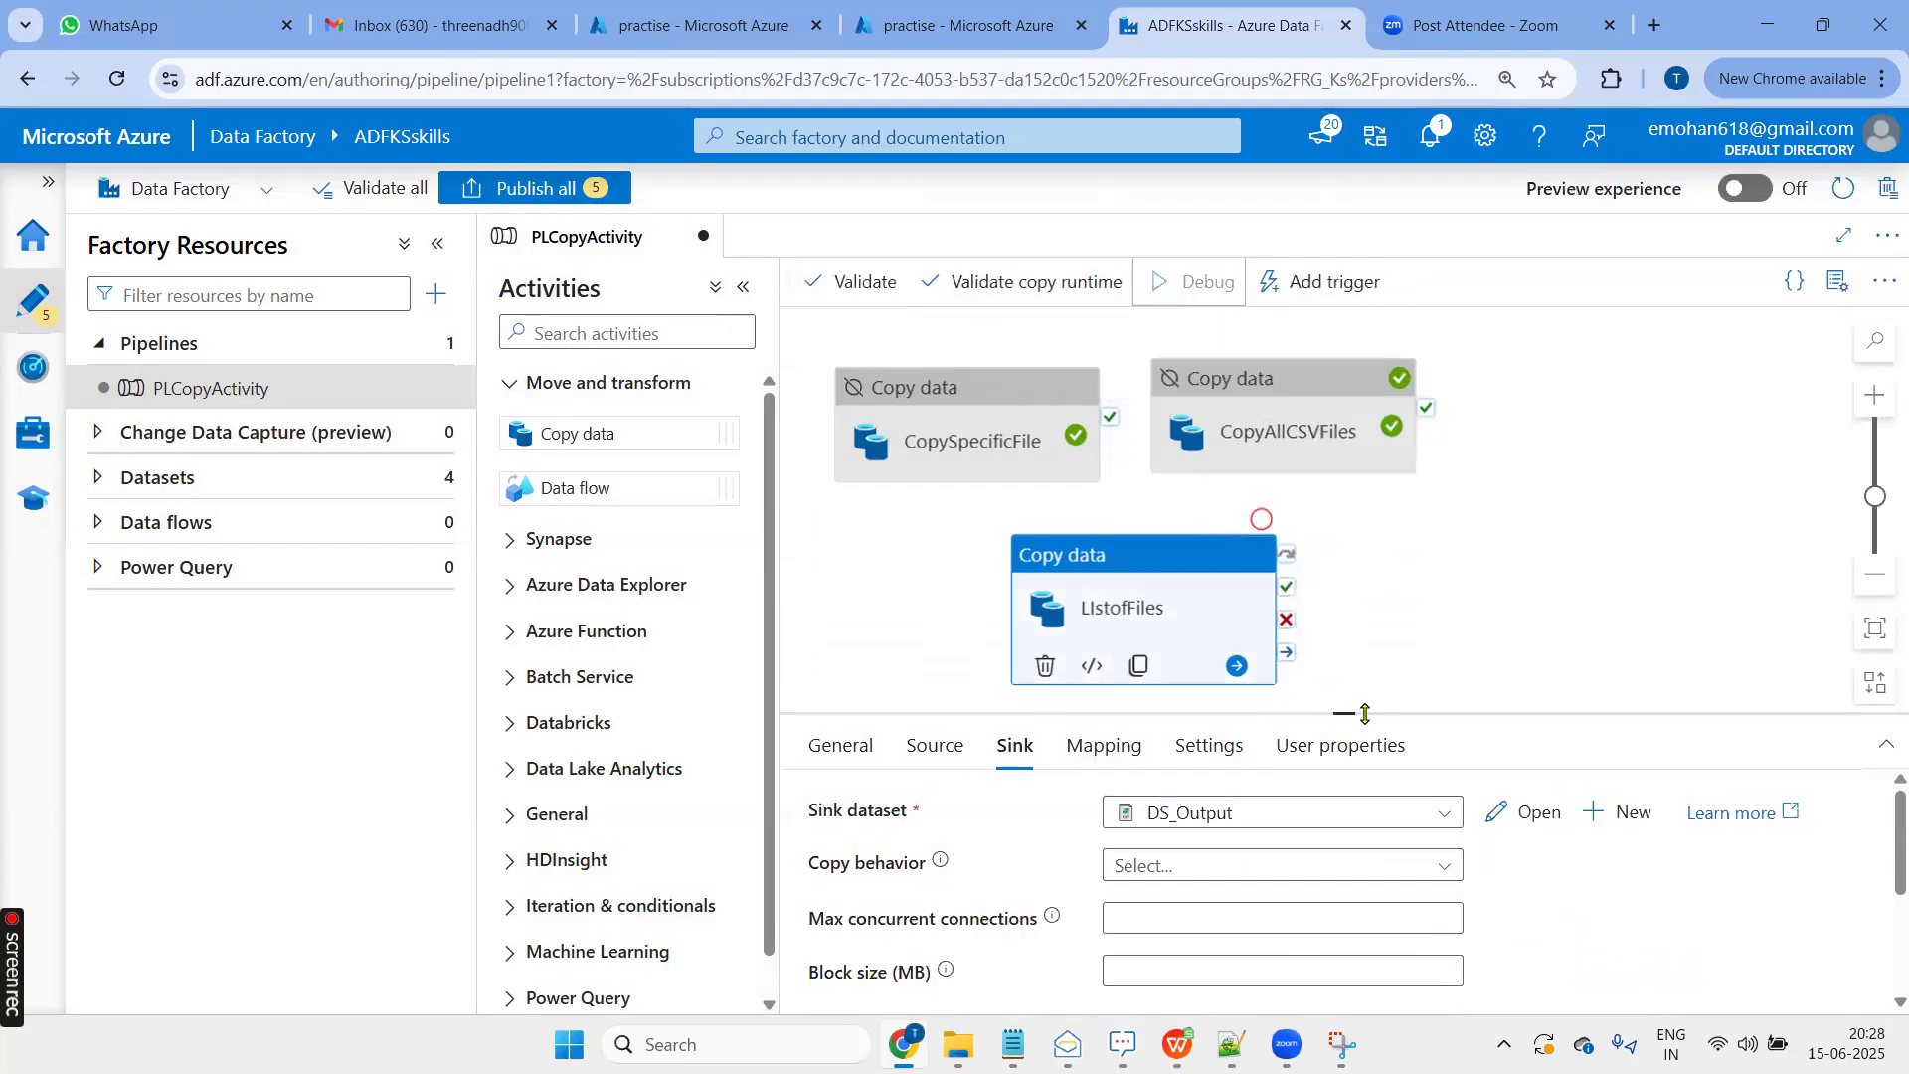
drag(1358, 713, 1351, 518)
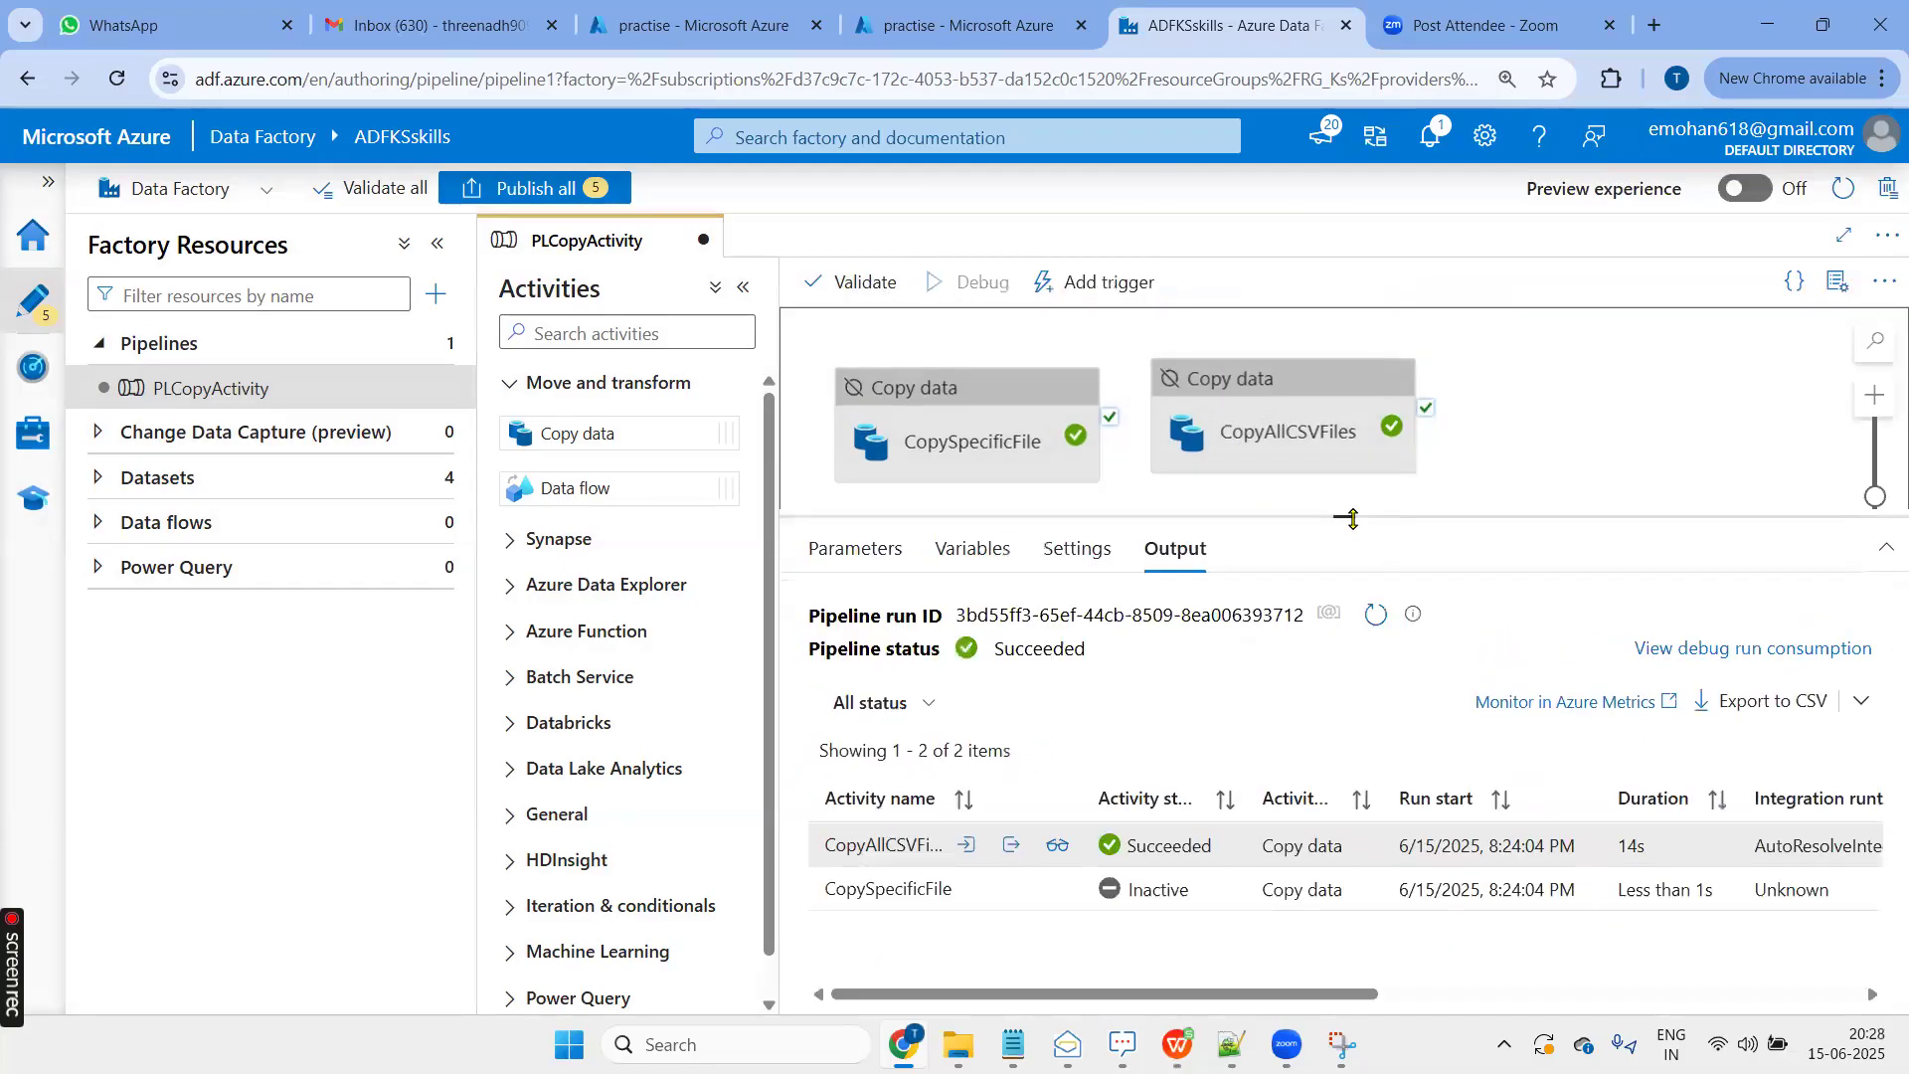
Check the practise container's Output folder in the Azure portal, dismissing the feedback request, and return to Data Factory to check the run status
click(955, 25)
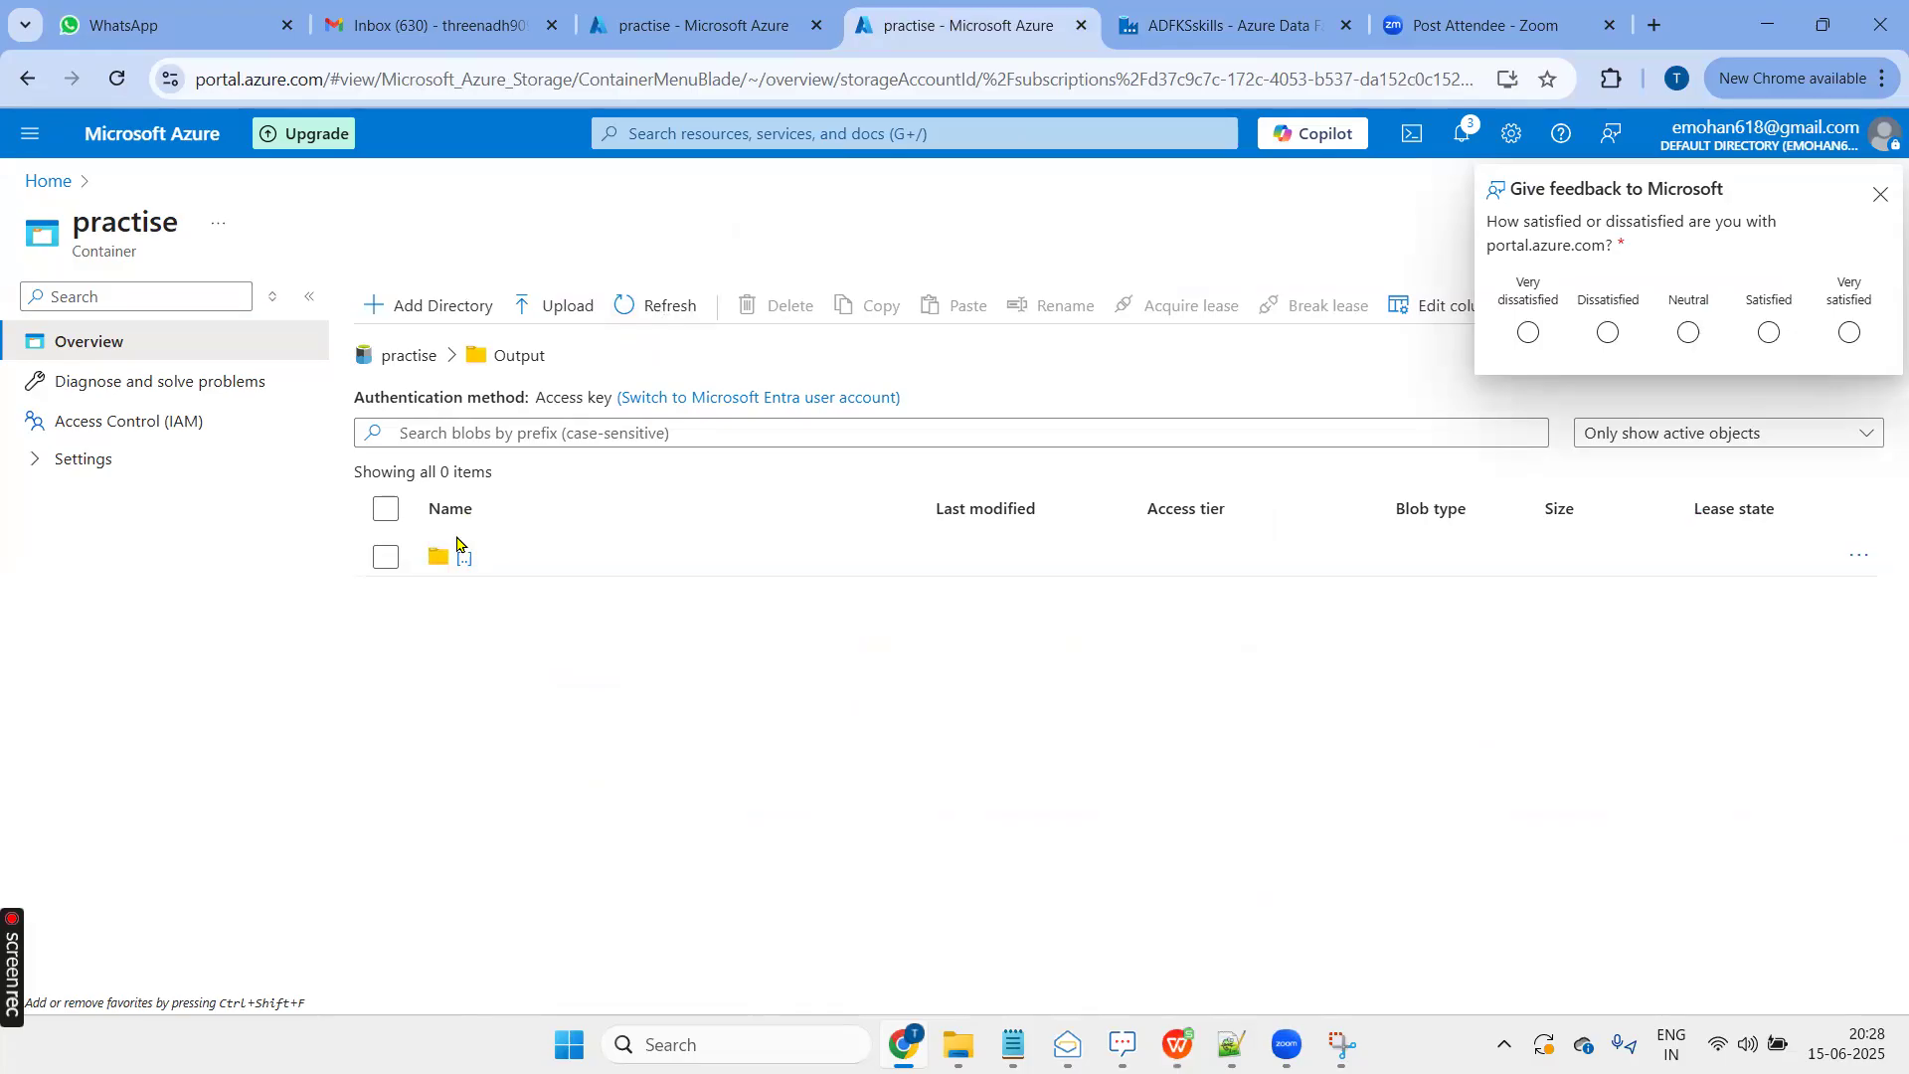
click(1880, 195)
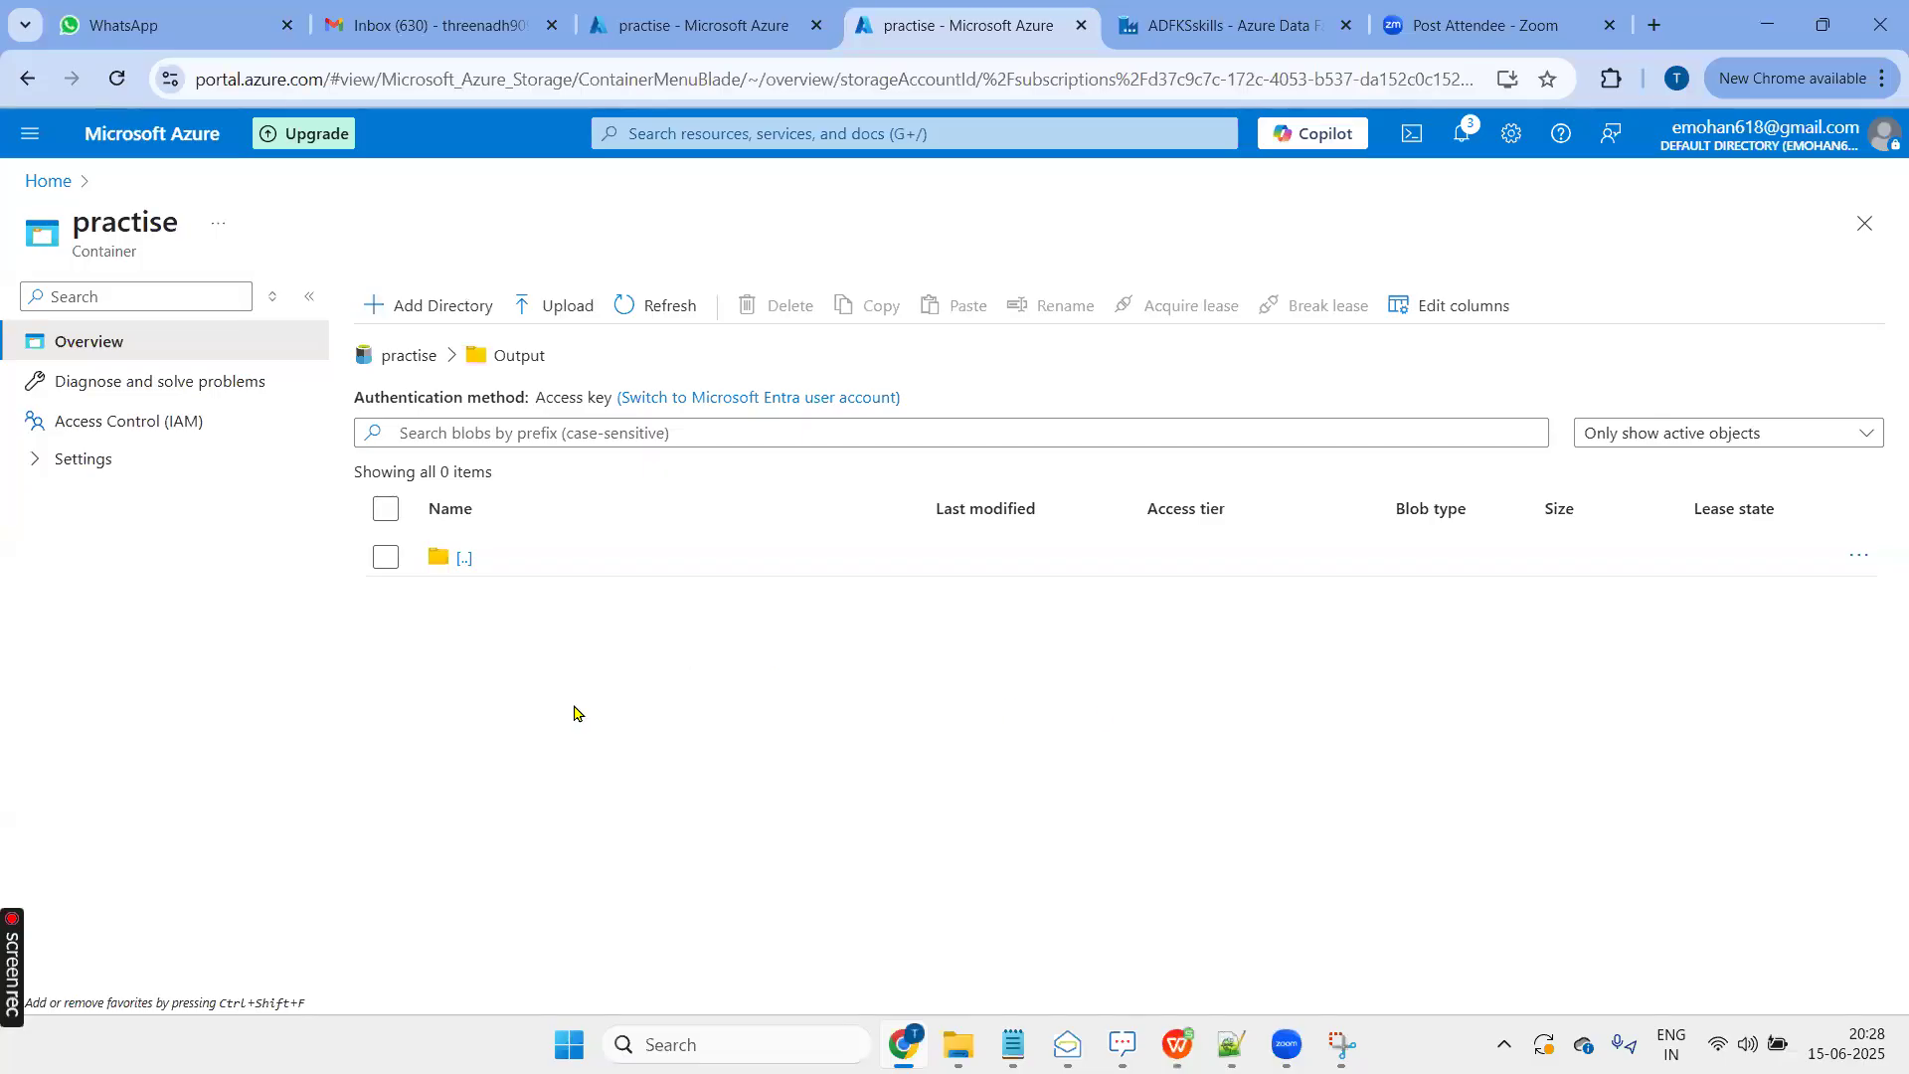
click(1205, 30)
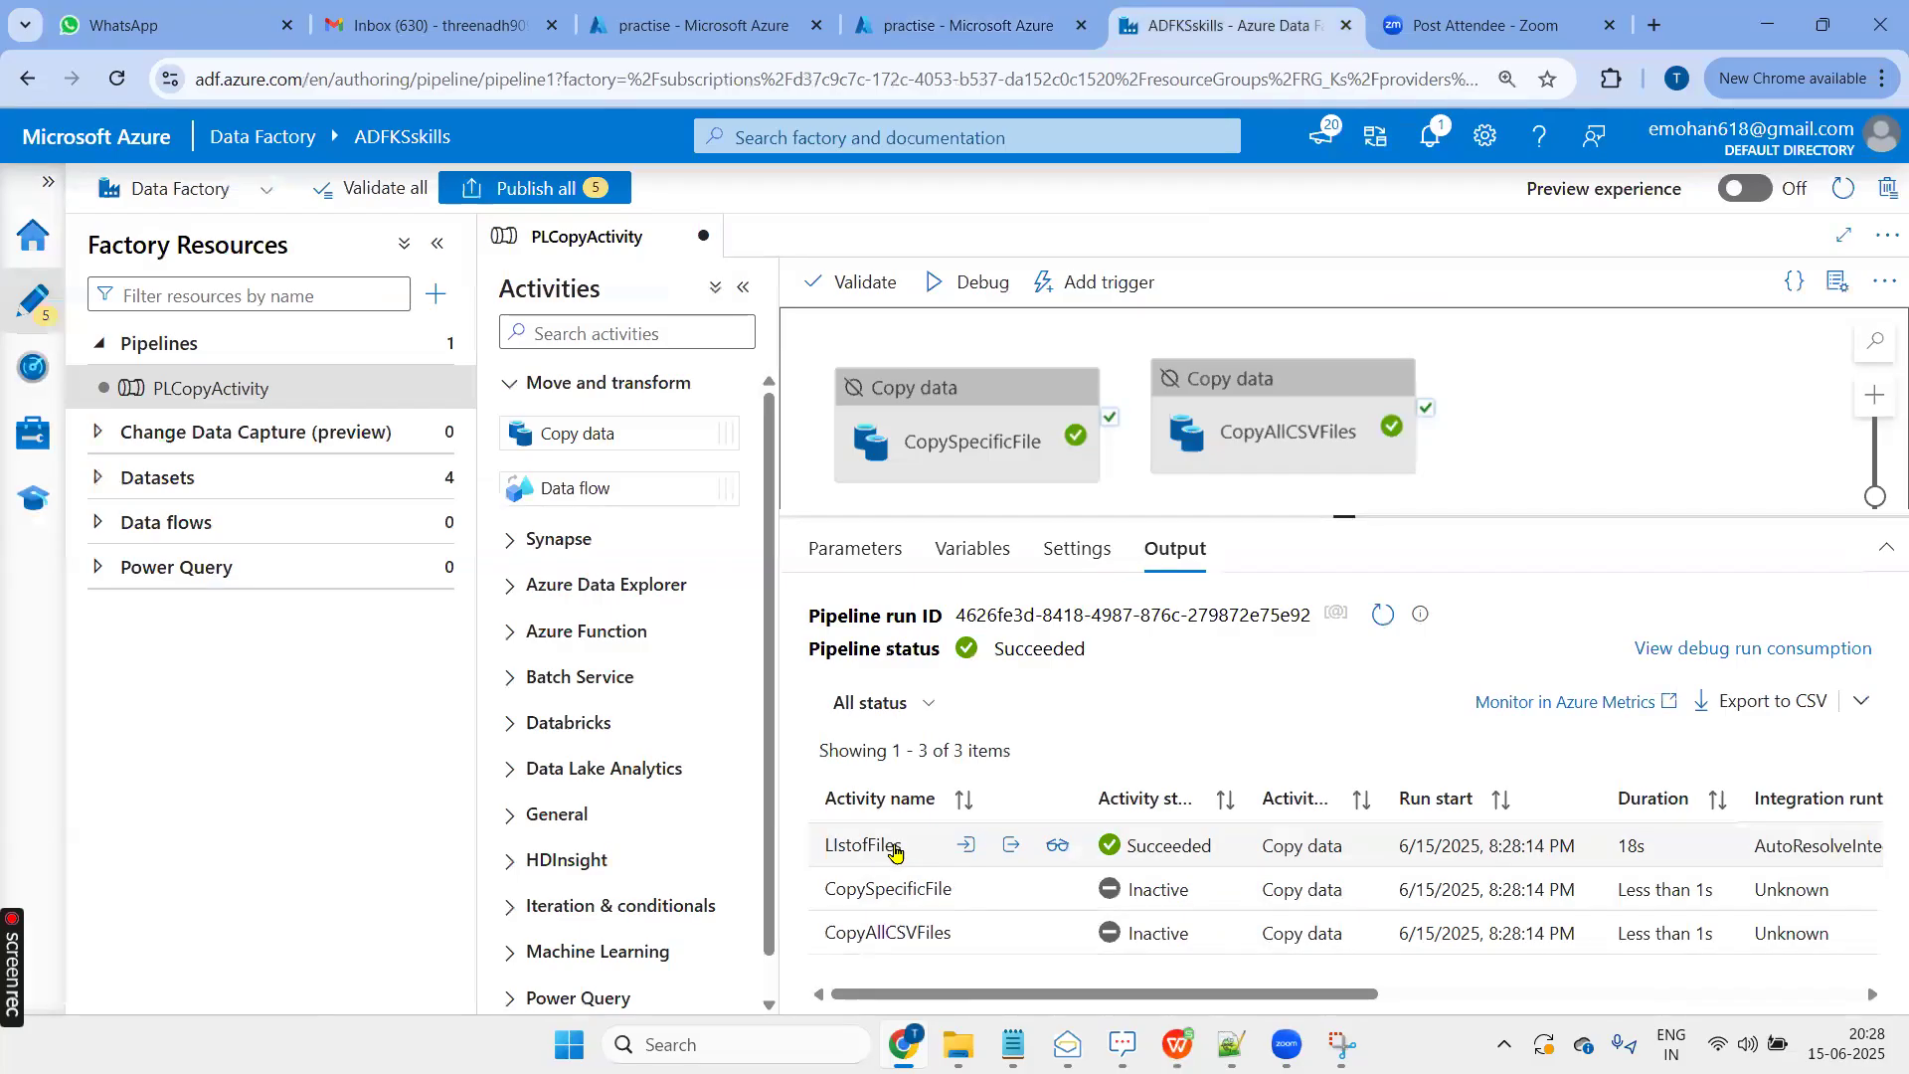
Switch to the Azure portal, refresh the practise container's Output folder and inspect its December subfolder
click(935, 29)
click(660, 306)
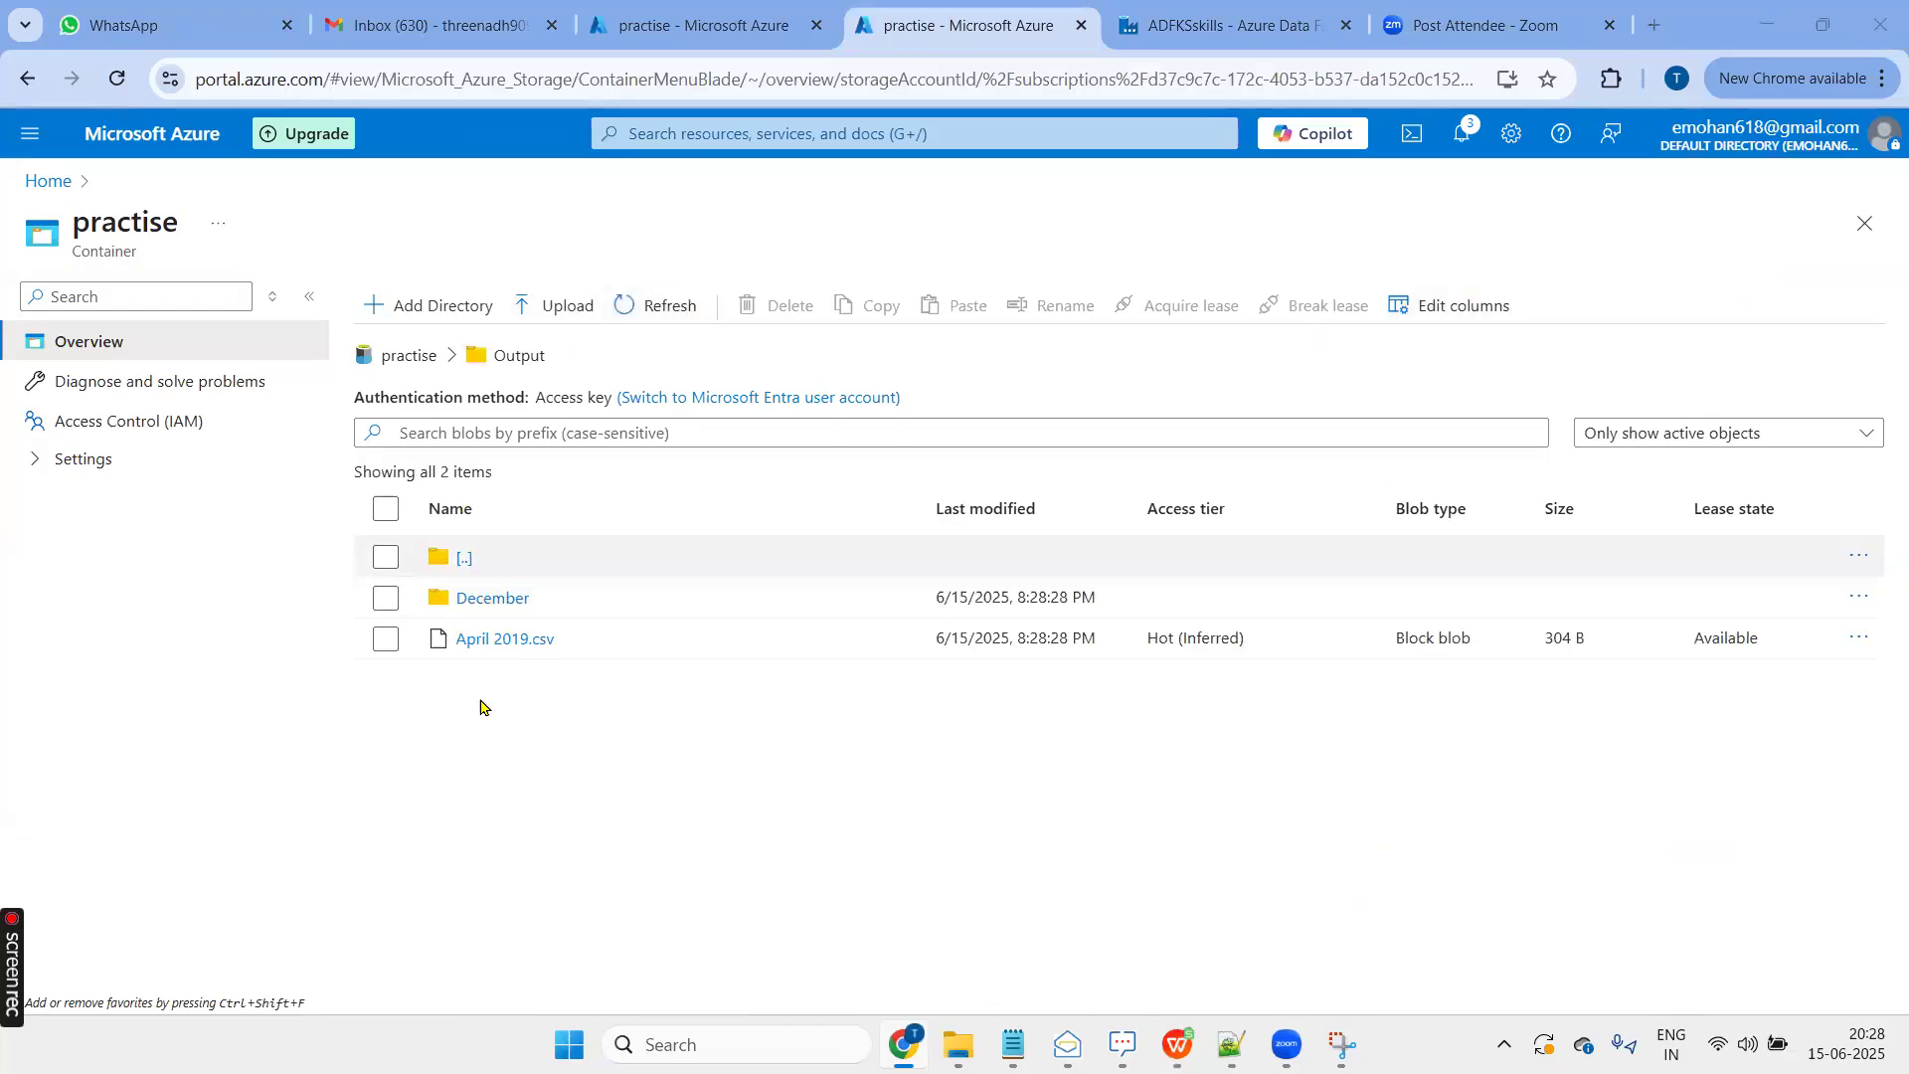
click(502, 609)
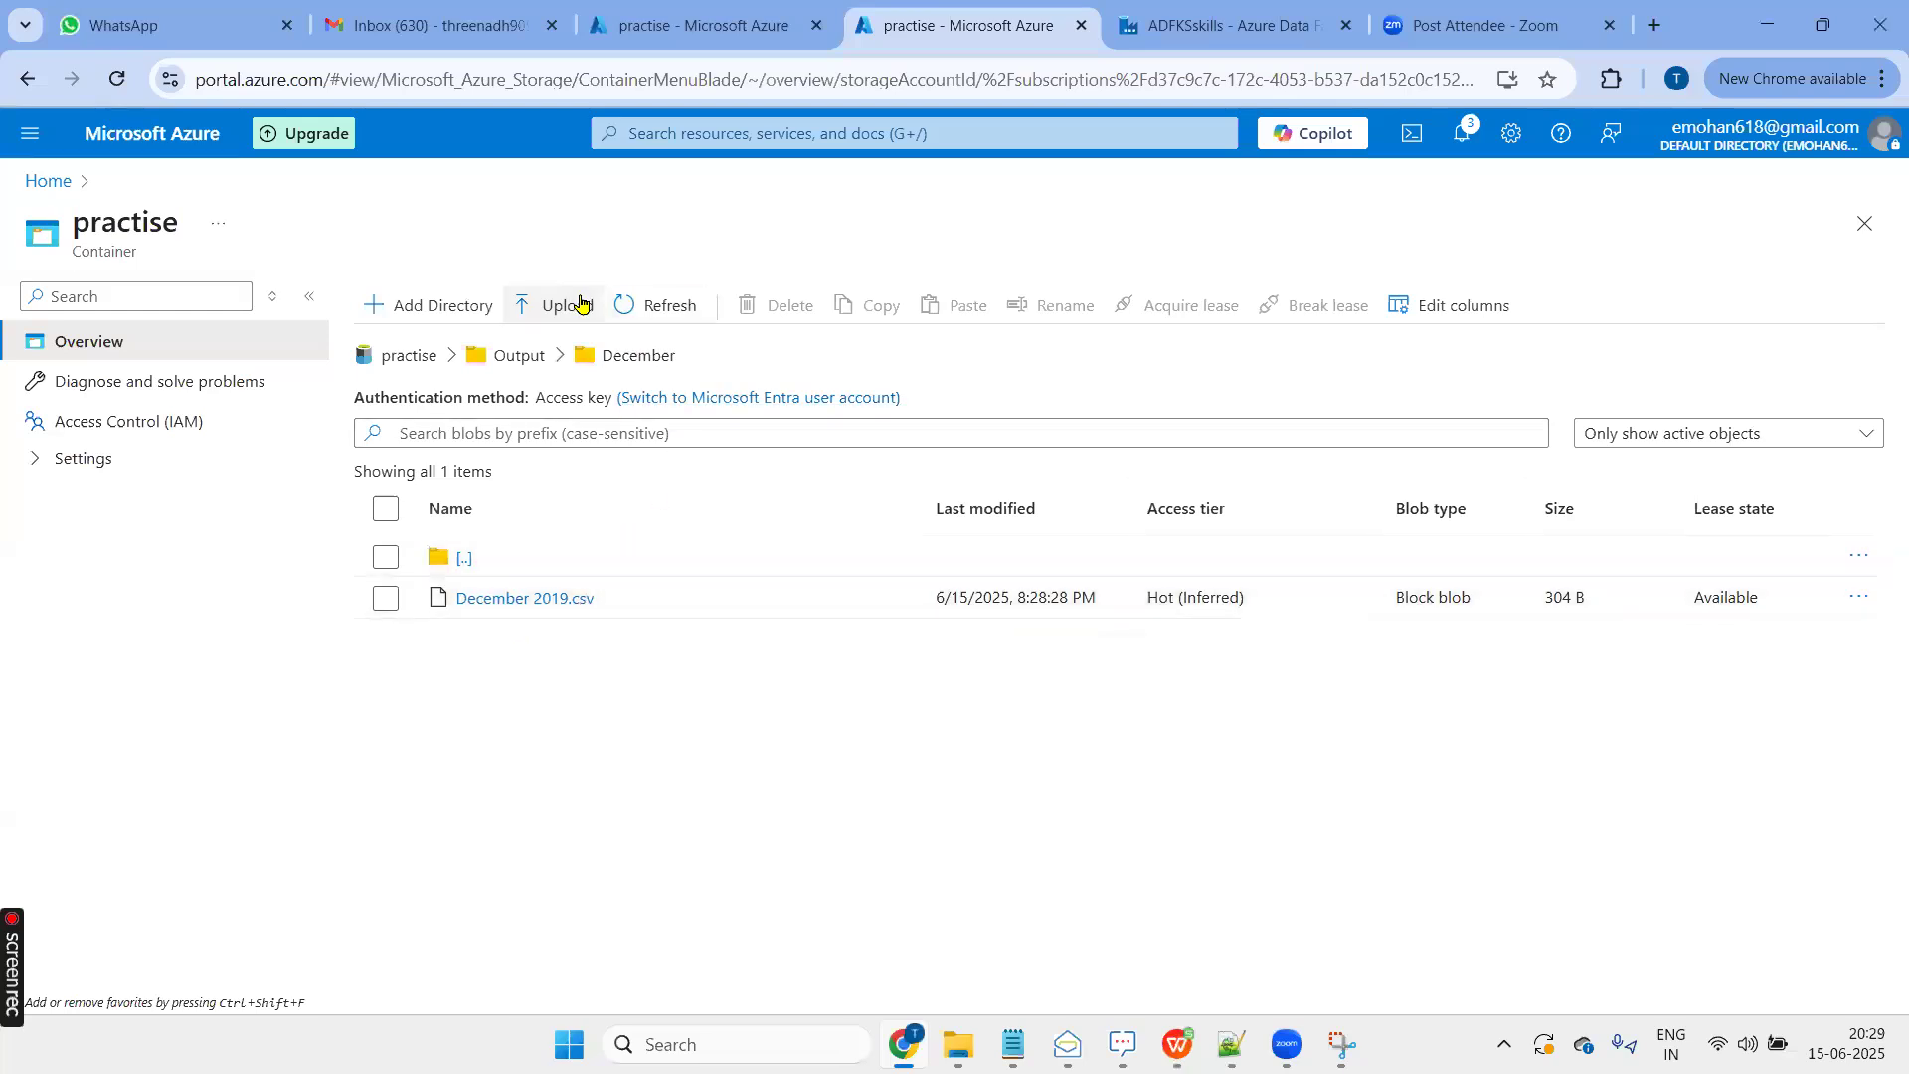
Switch to Data Factory and review the LIstofFiles activity's source and sink settings, including the available copy behavior options
click(1221, 25)
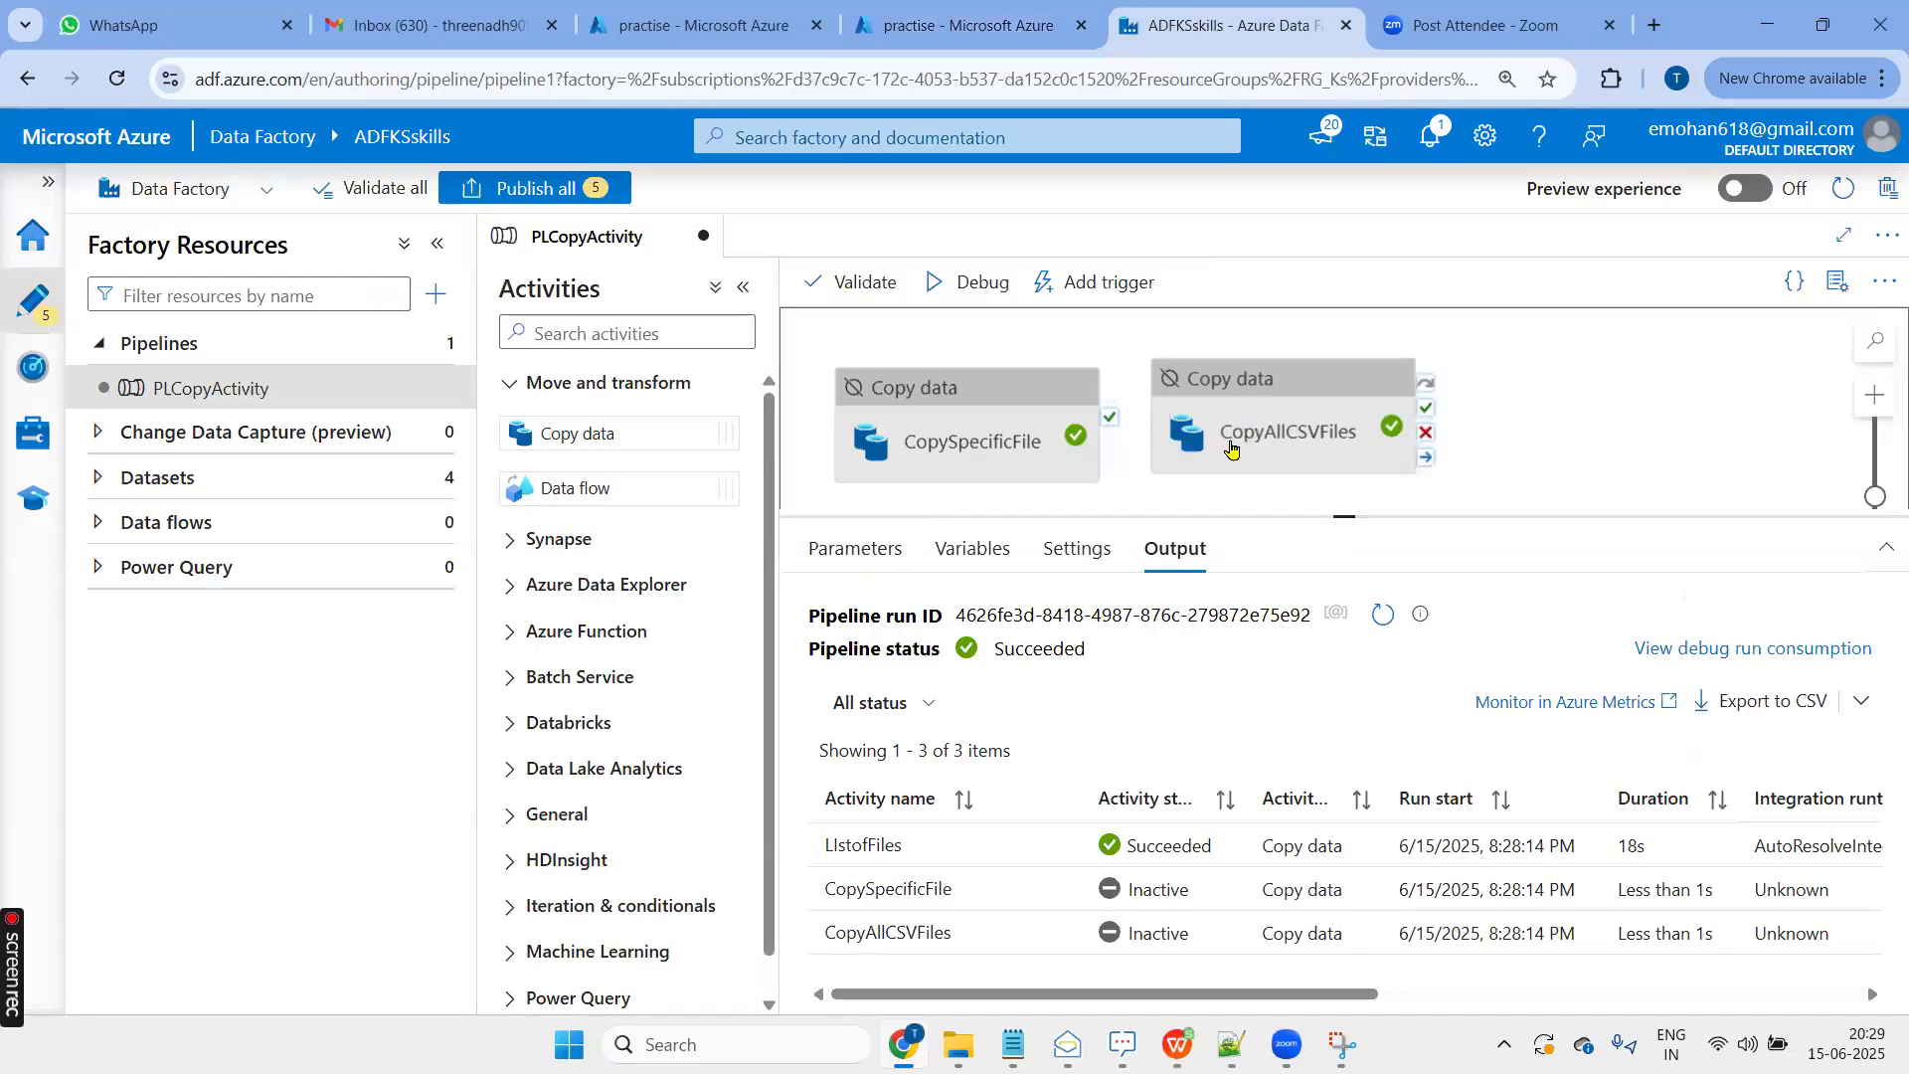
scroll(1547, 392, down, 3)
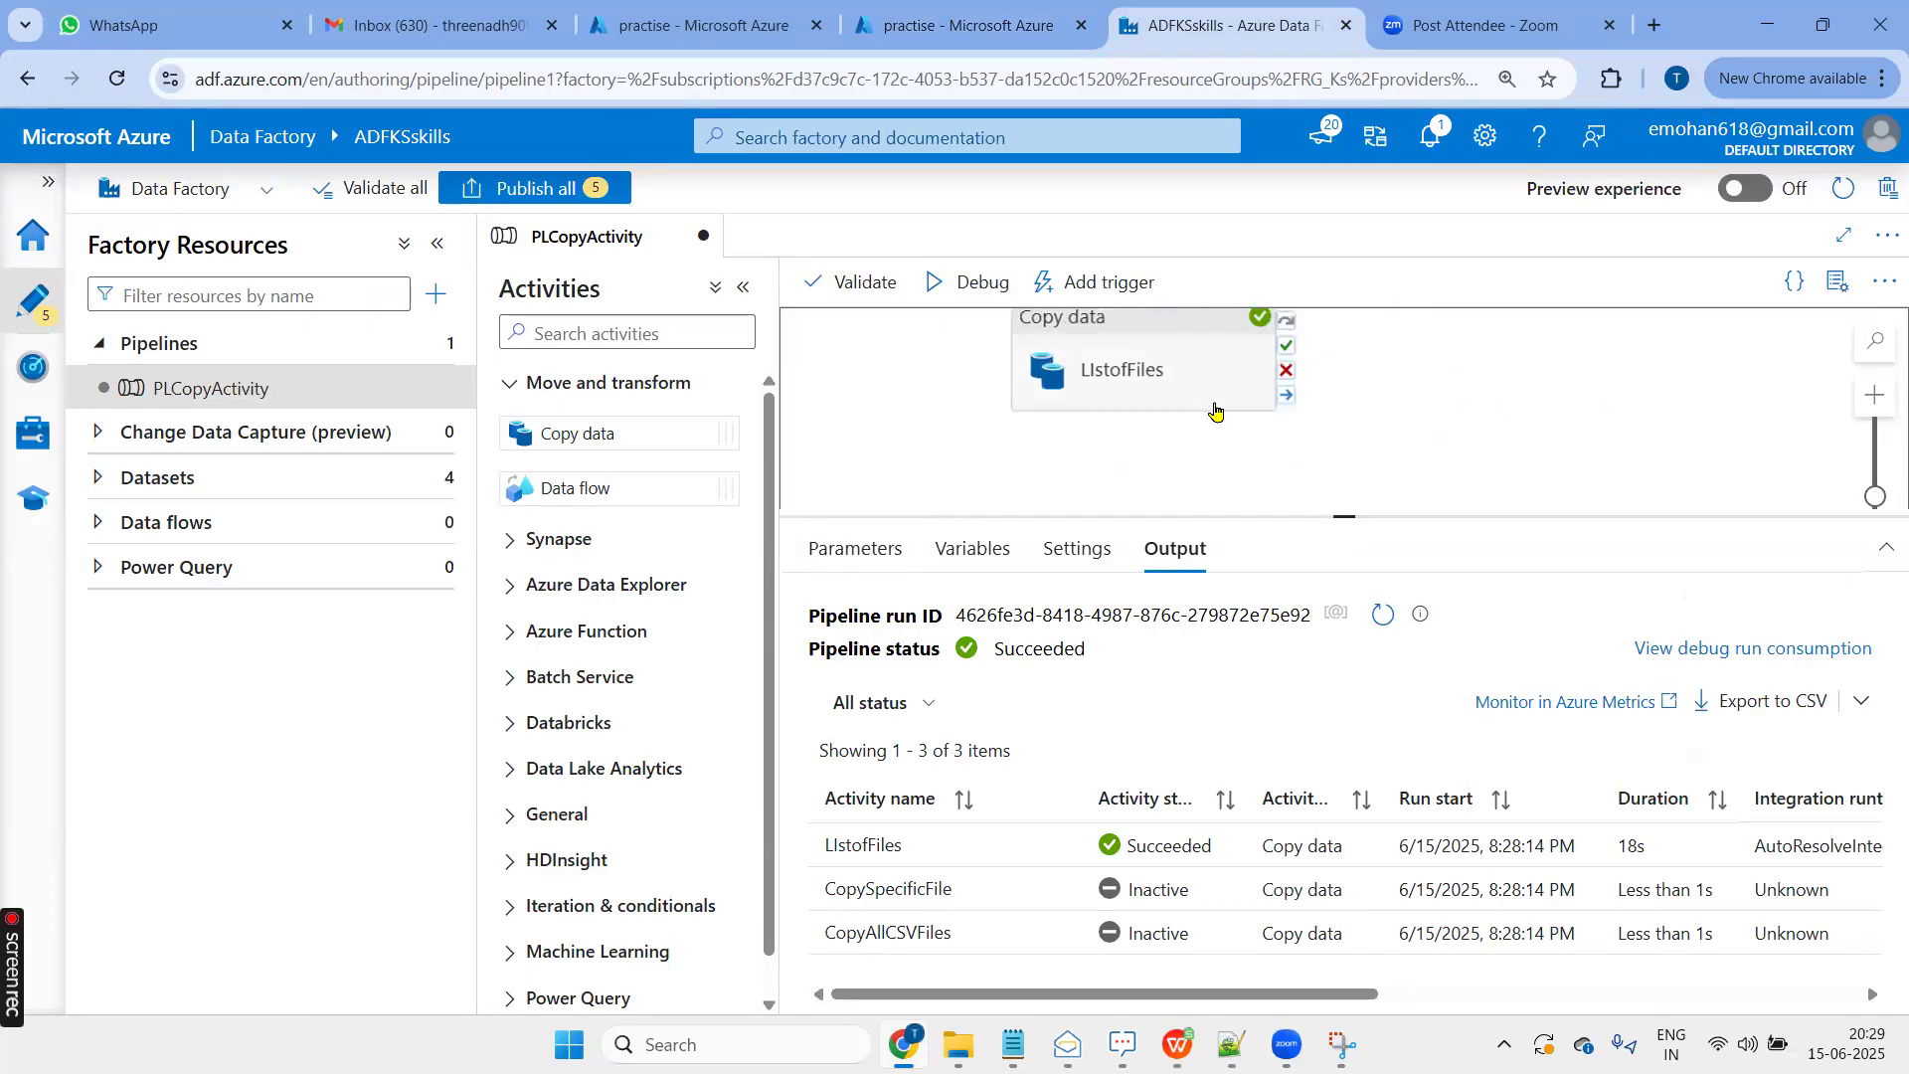
click(1214, 407)
click(1024, 550)
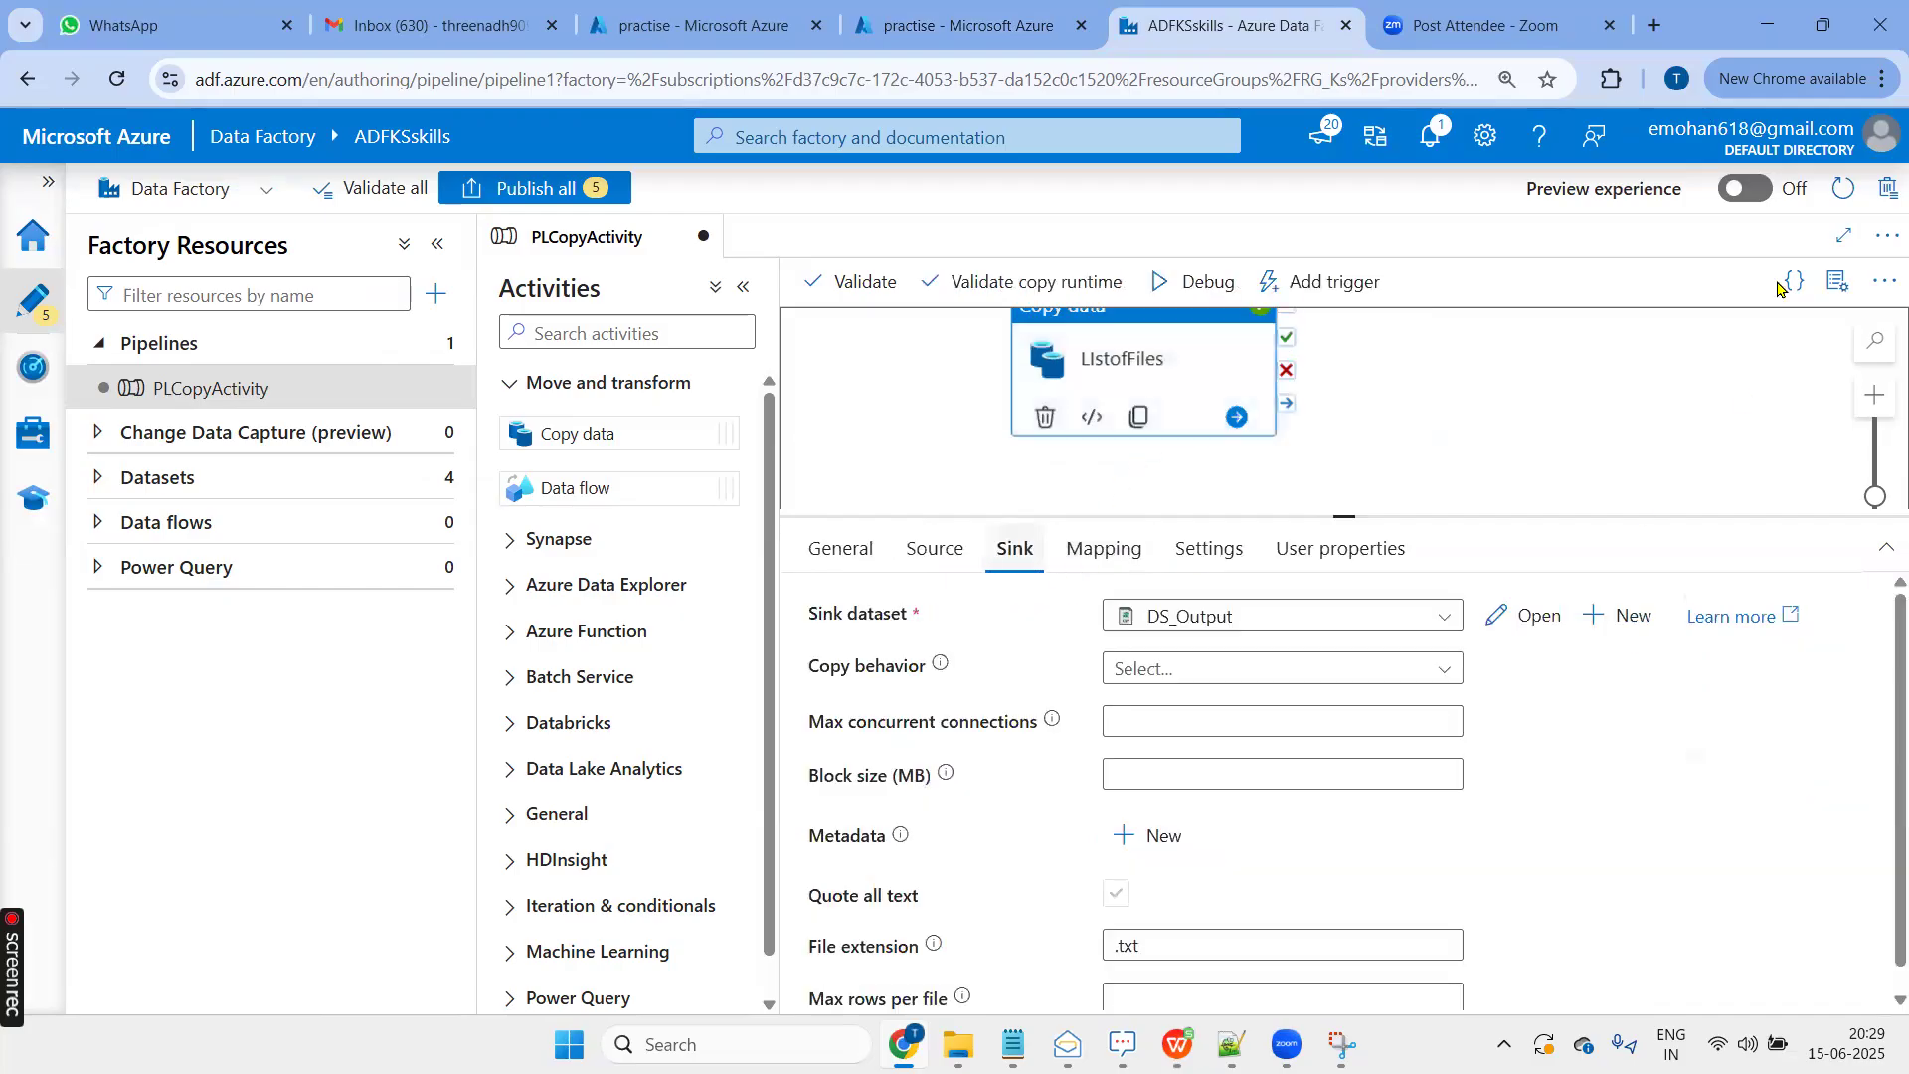
click(936, 550)
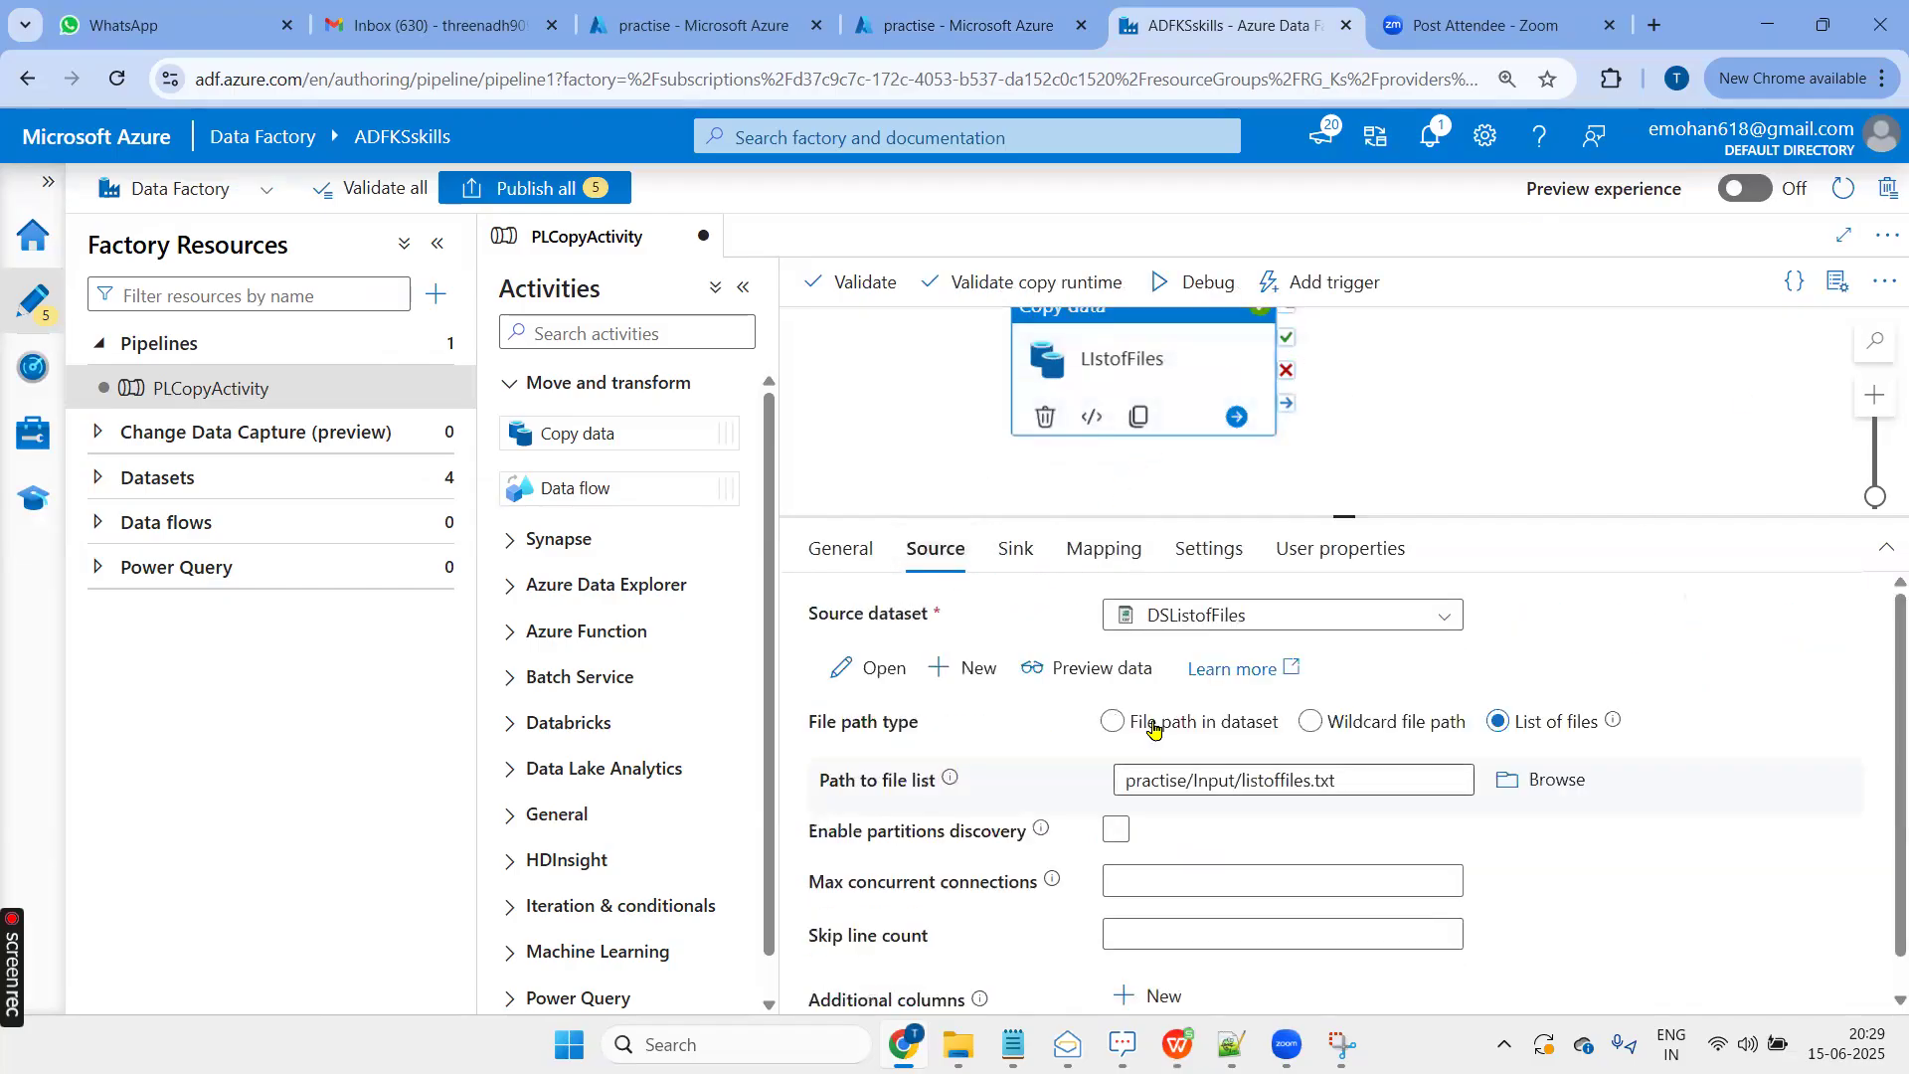
click(1023, 558)
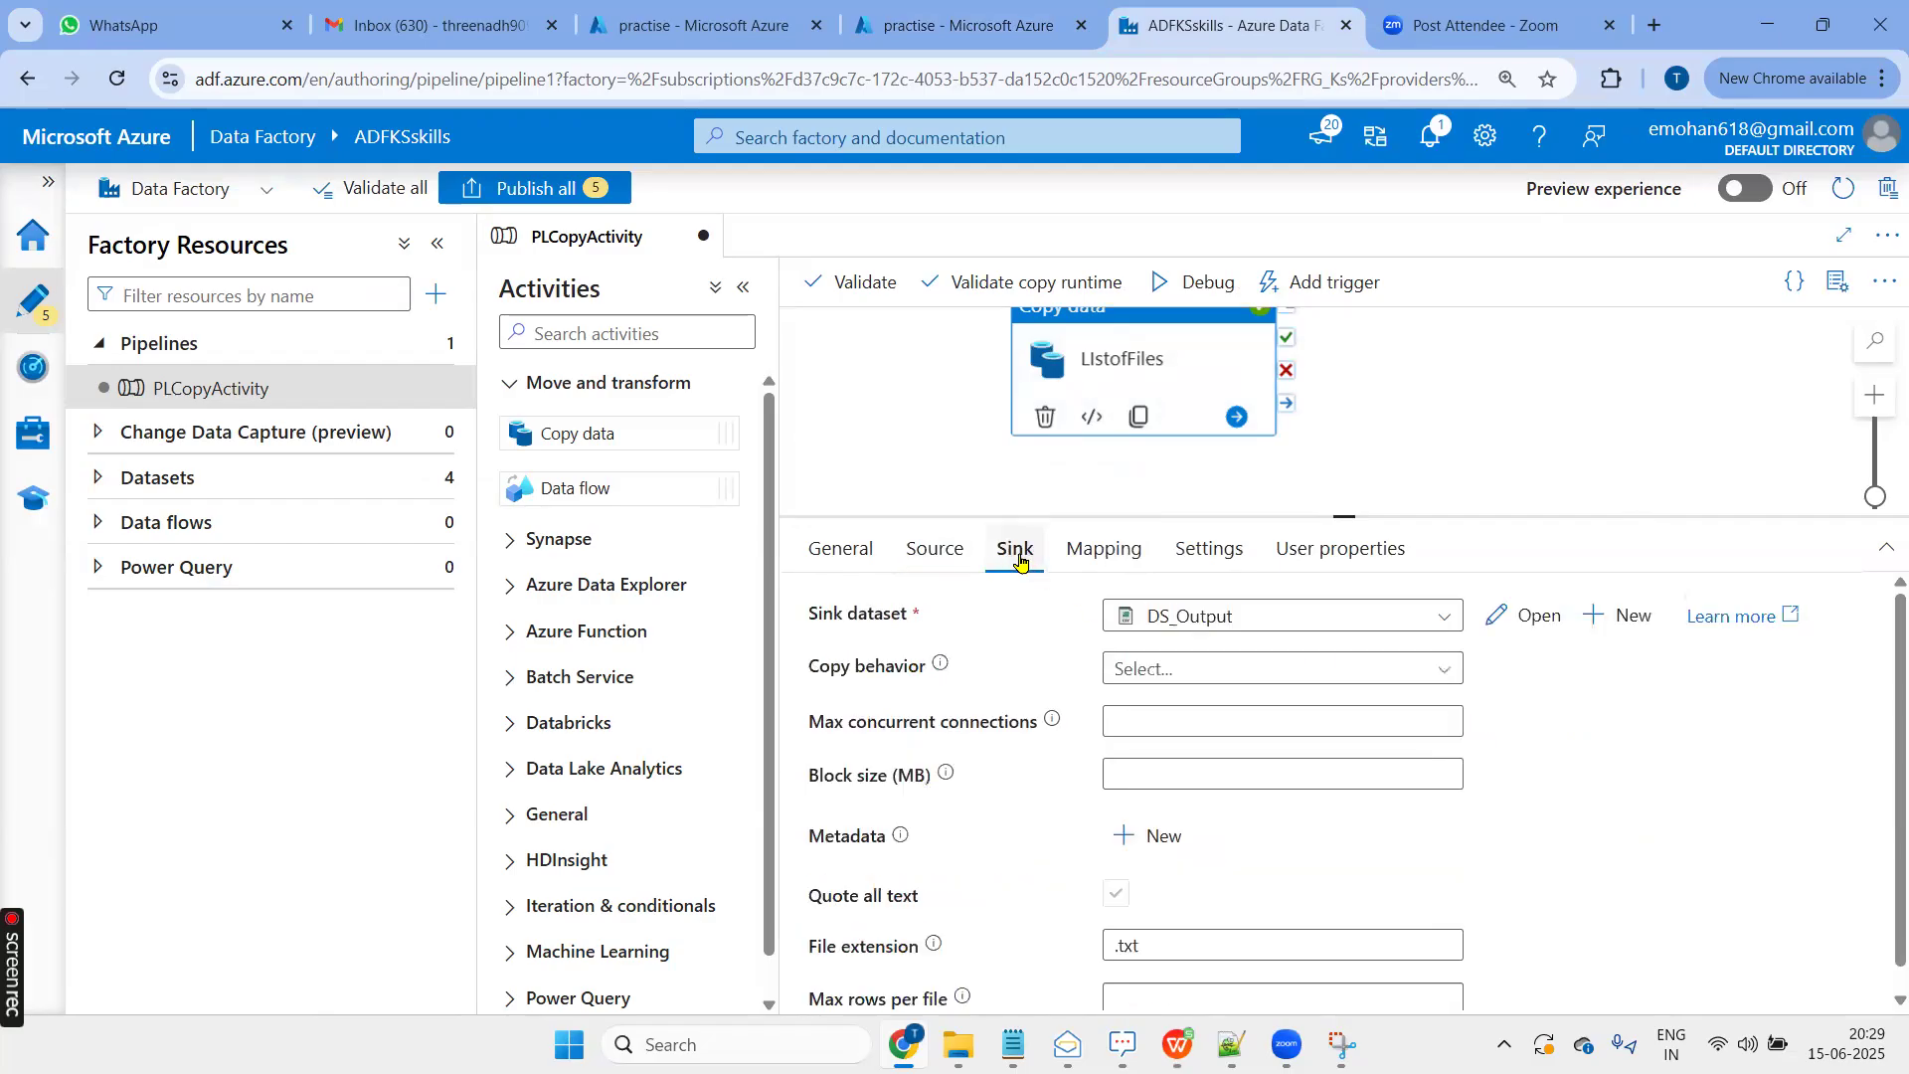
click(1189, 668)
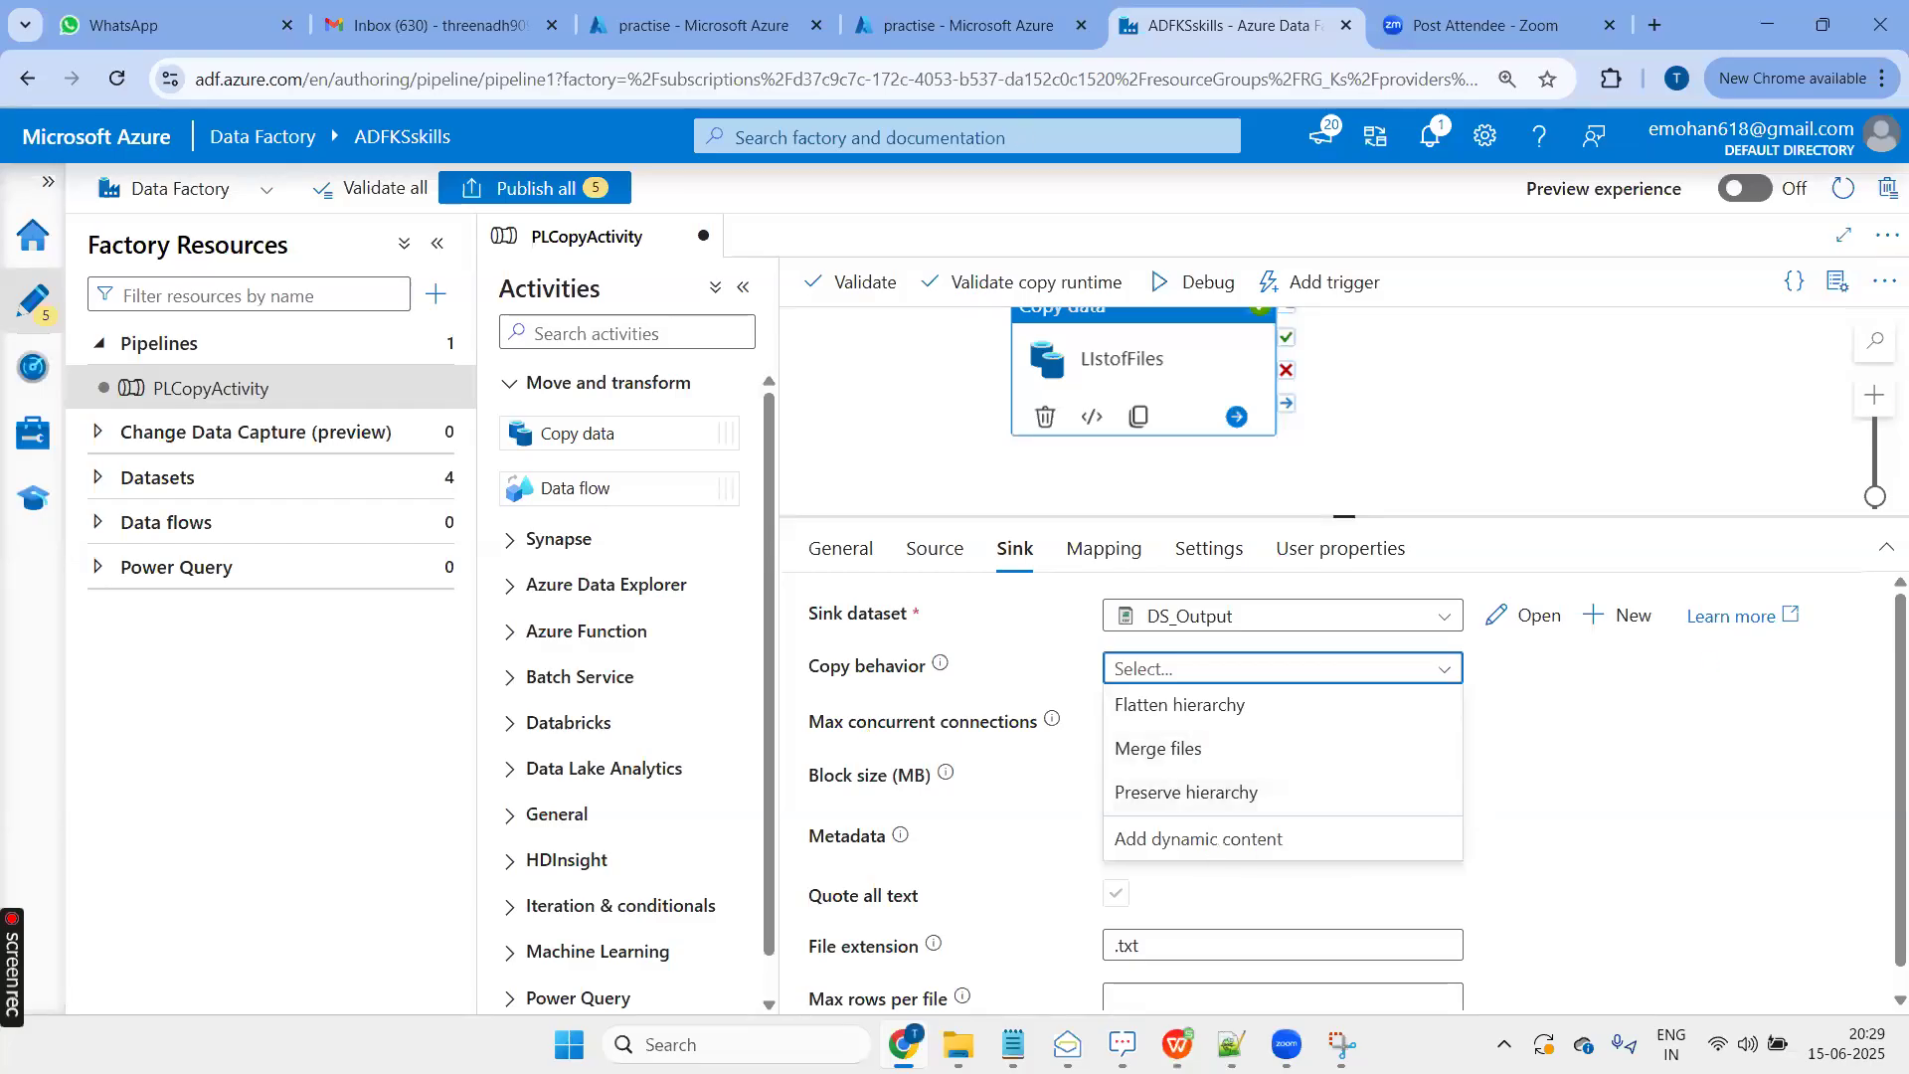
Switch to the Storage Account.xlsx workbook in WPS Office and examine Scenario4, the wildcard path with recursive option and preserved hierarchy
click(1177, 1043)
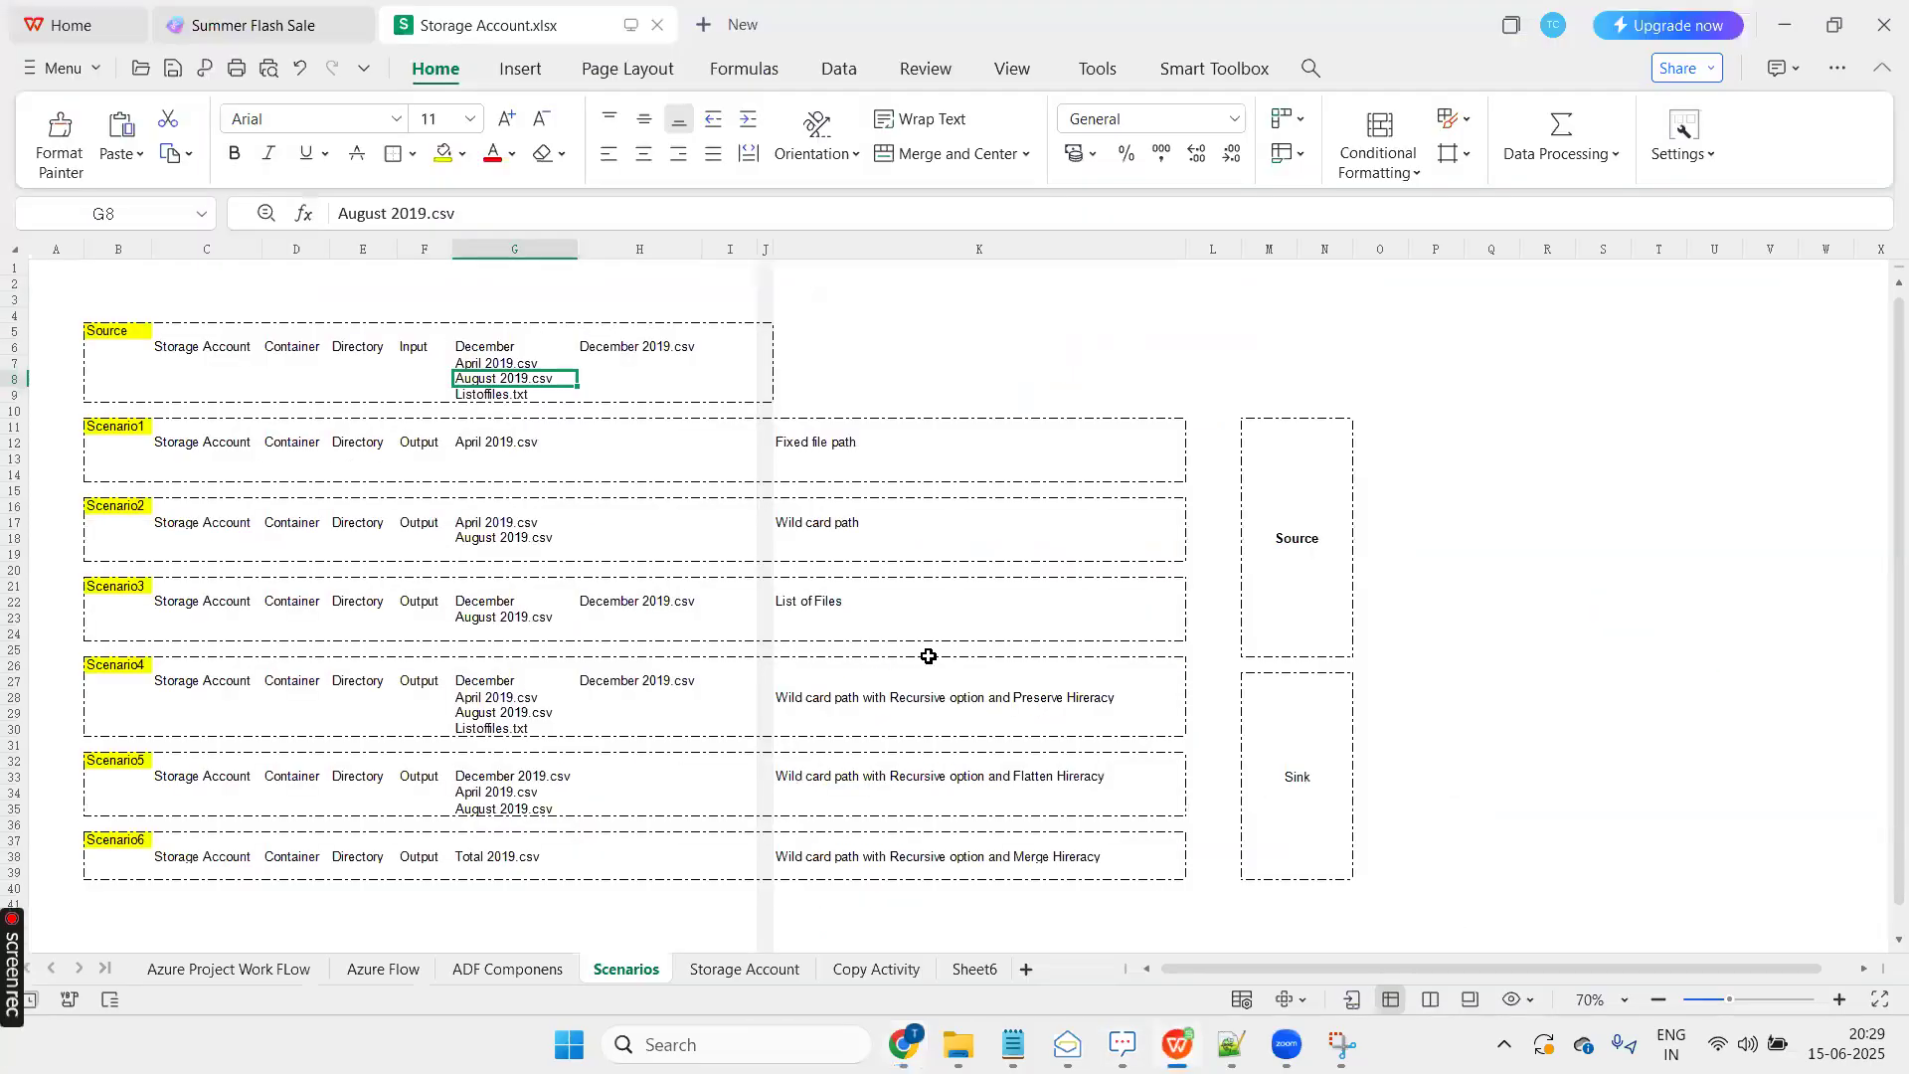
click(717, 693)
click(868, 692)
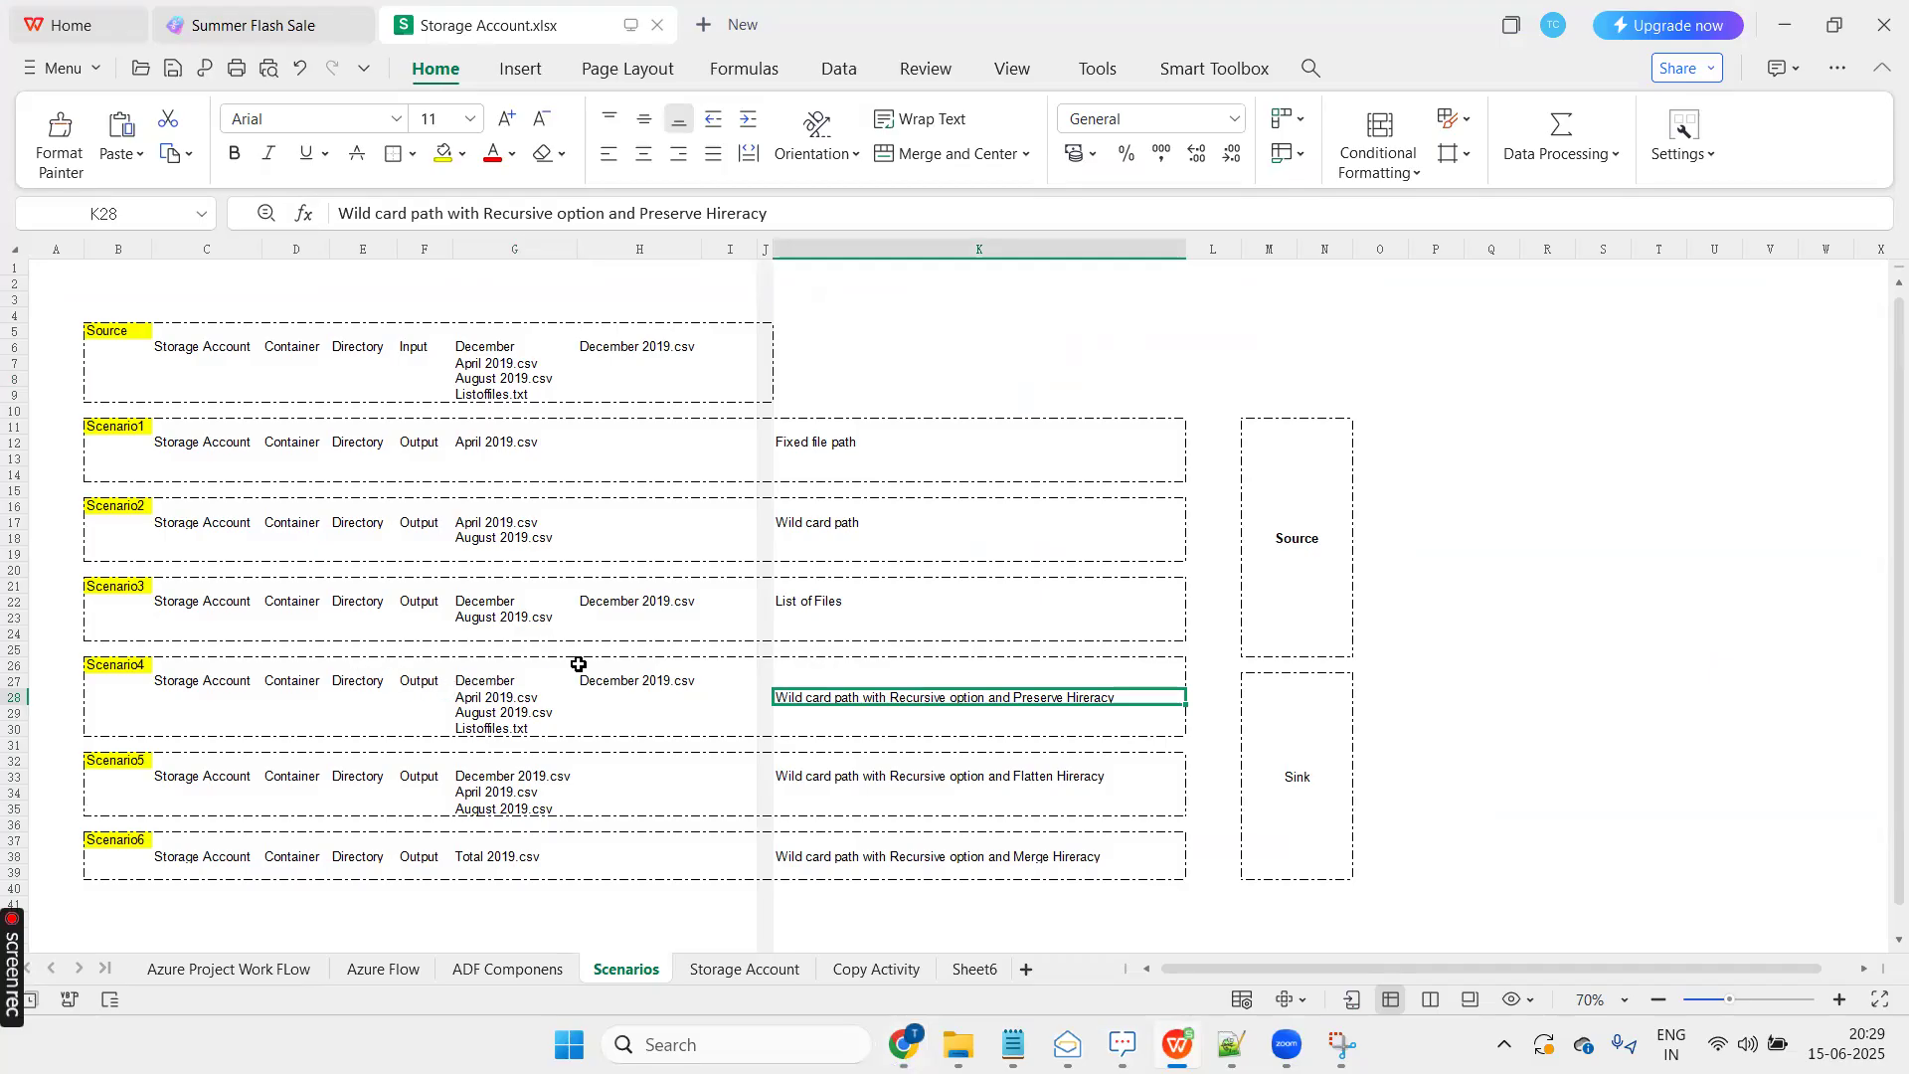
Examine Scenario5, the recursive wildcard copy with flattened hierarchy, and compare its output files with Scenario4's files and December subfolder
scroll(616, 643, down, 2)
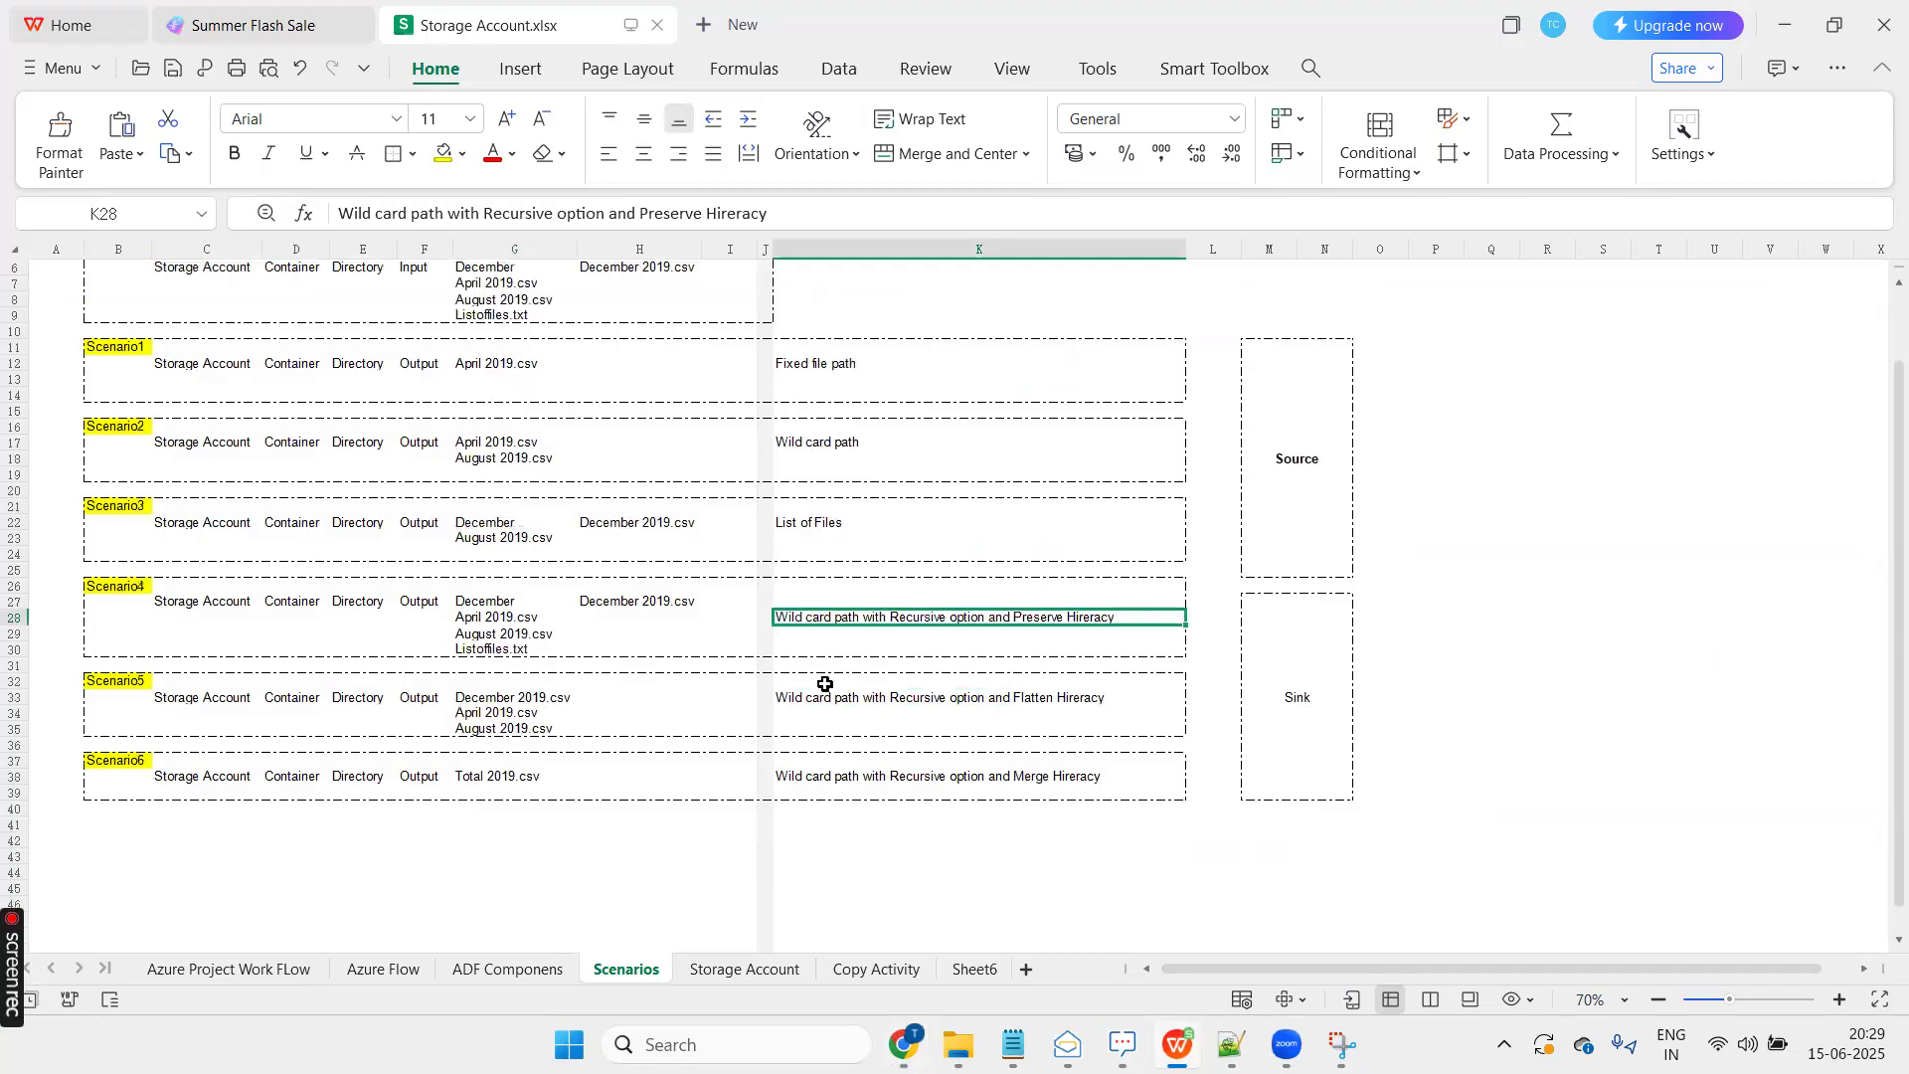
click(861, 700)
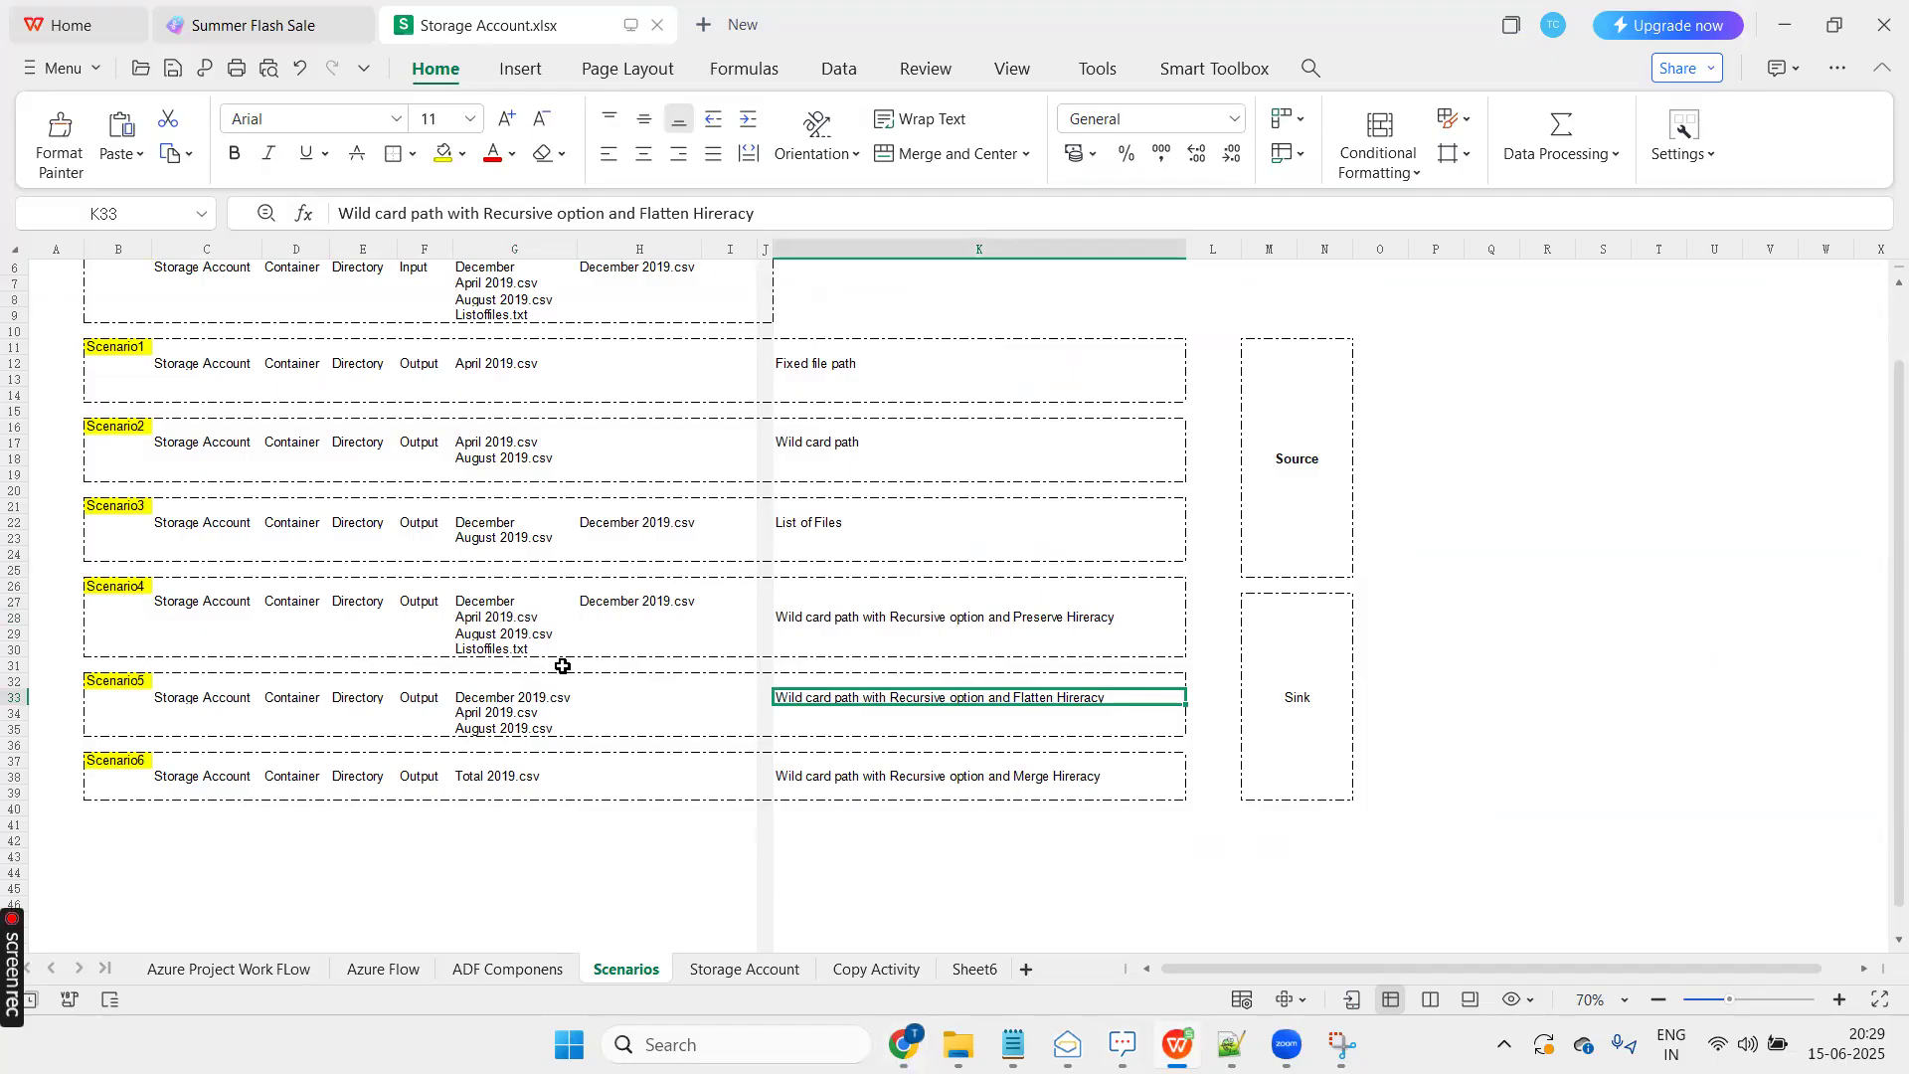
drag(507, 697, 510, 729)
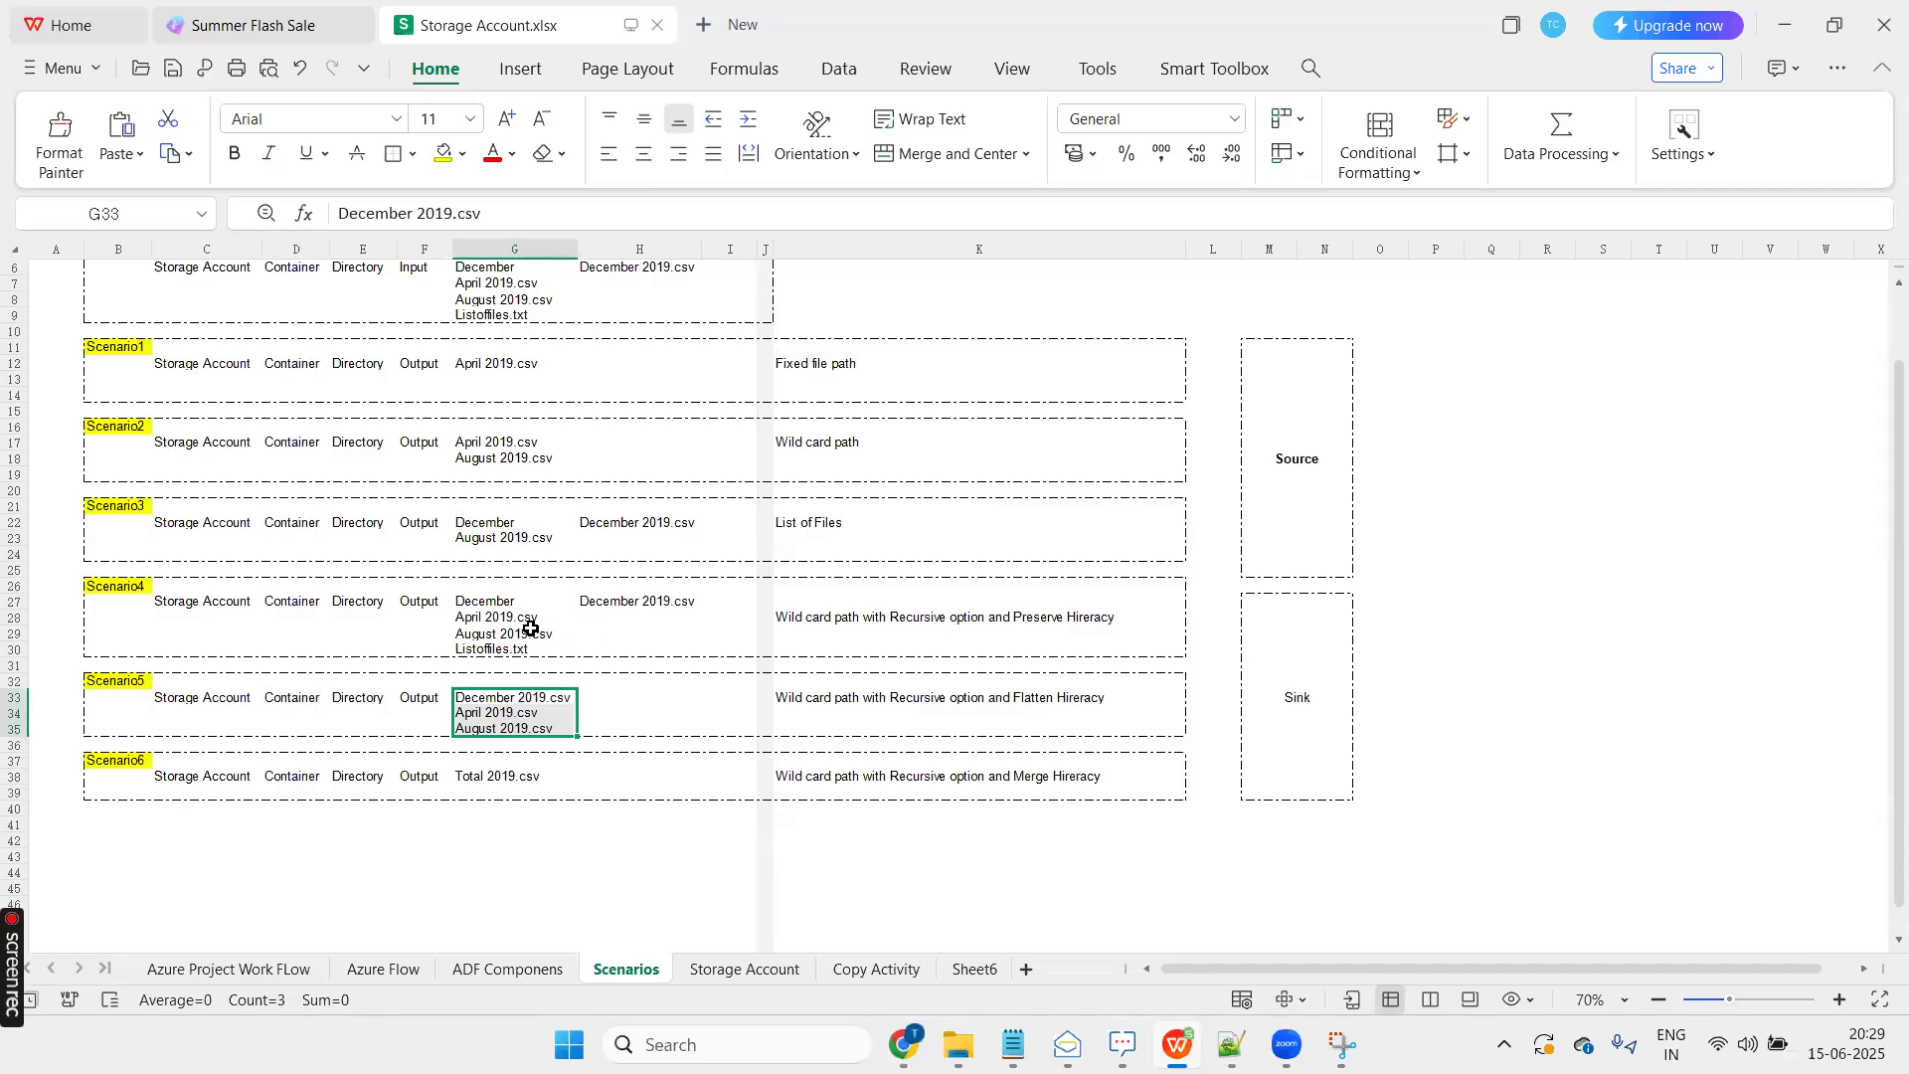
drag(517, 618, 533, 635)
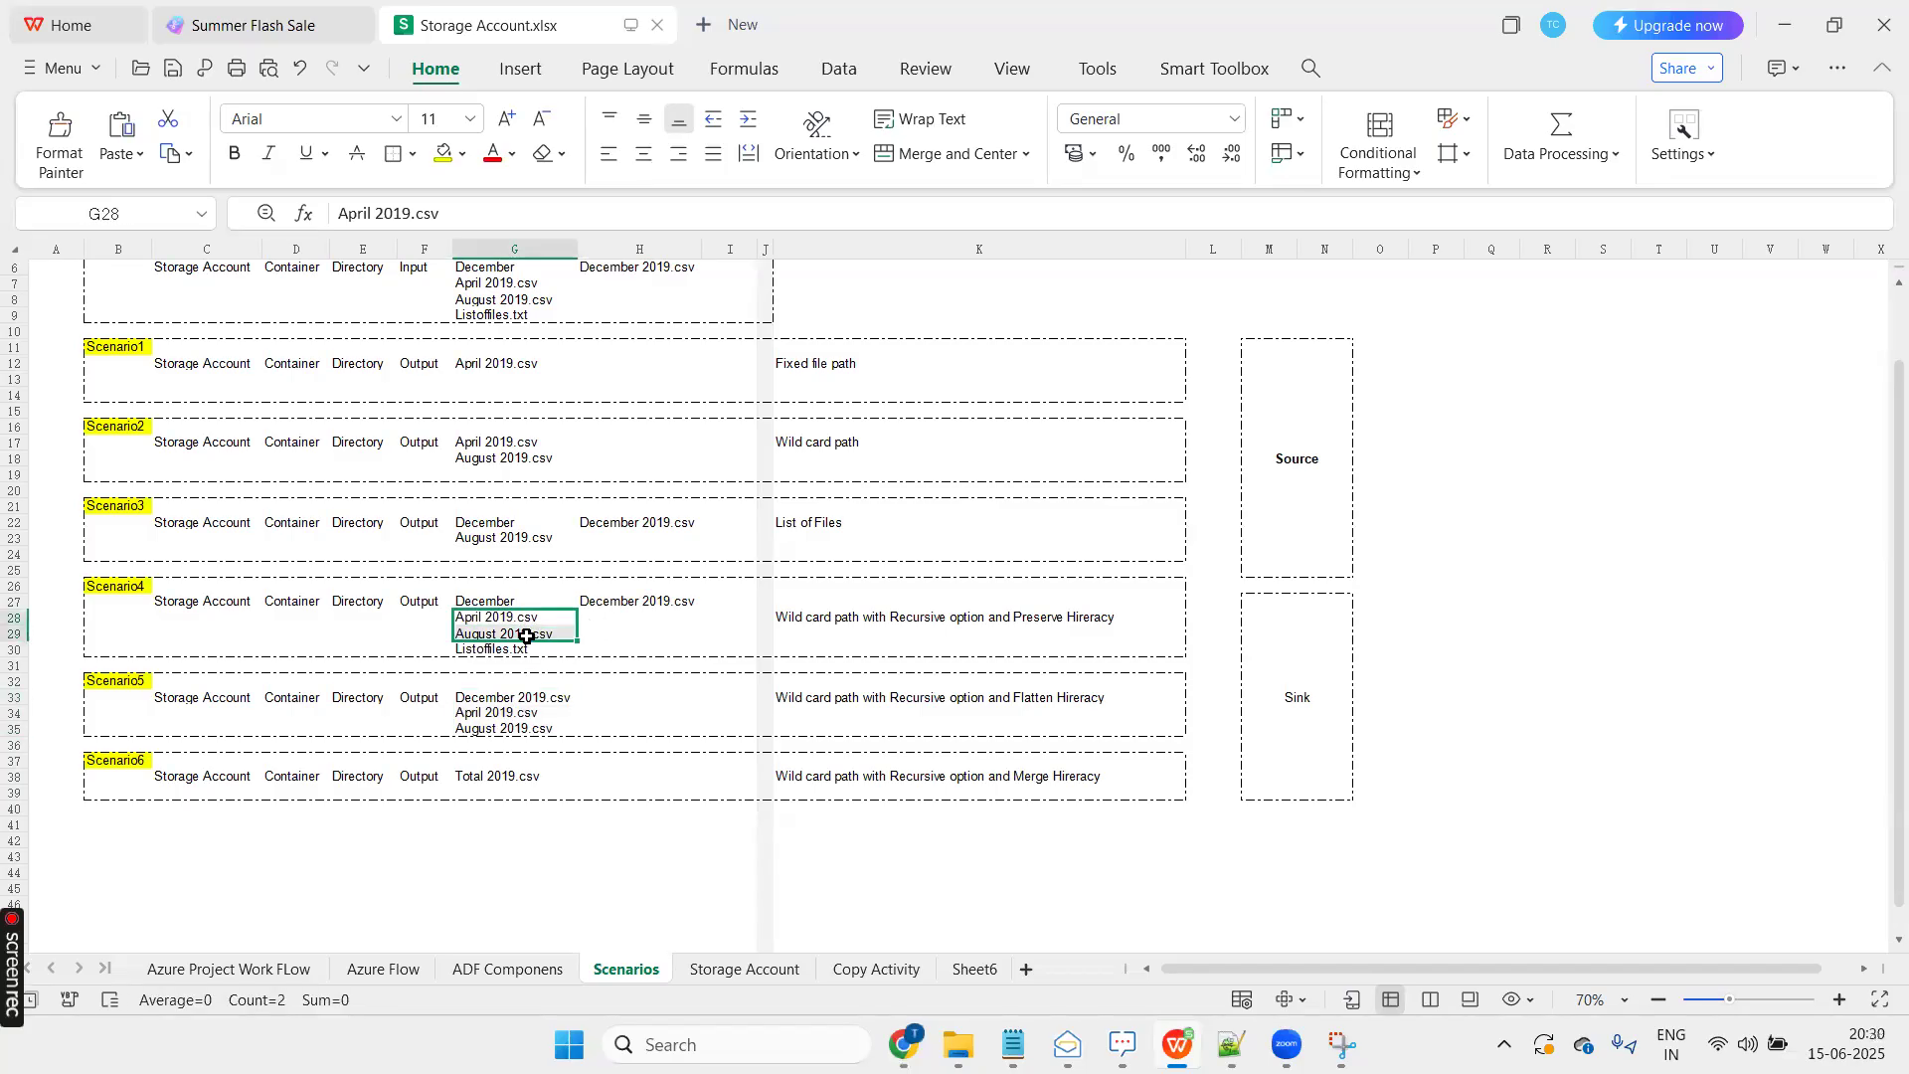
click(600, 602)
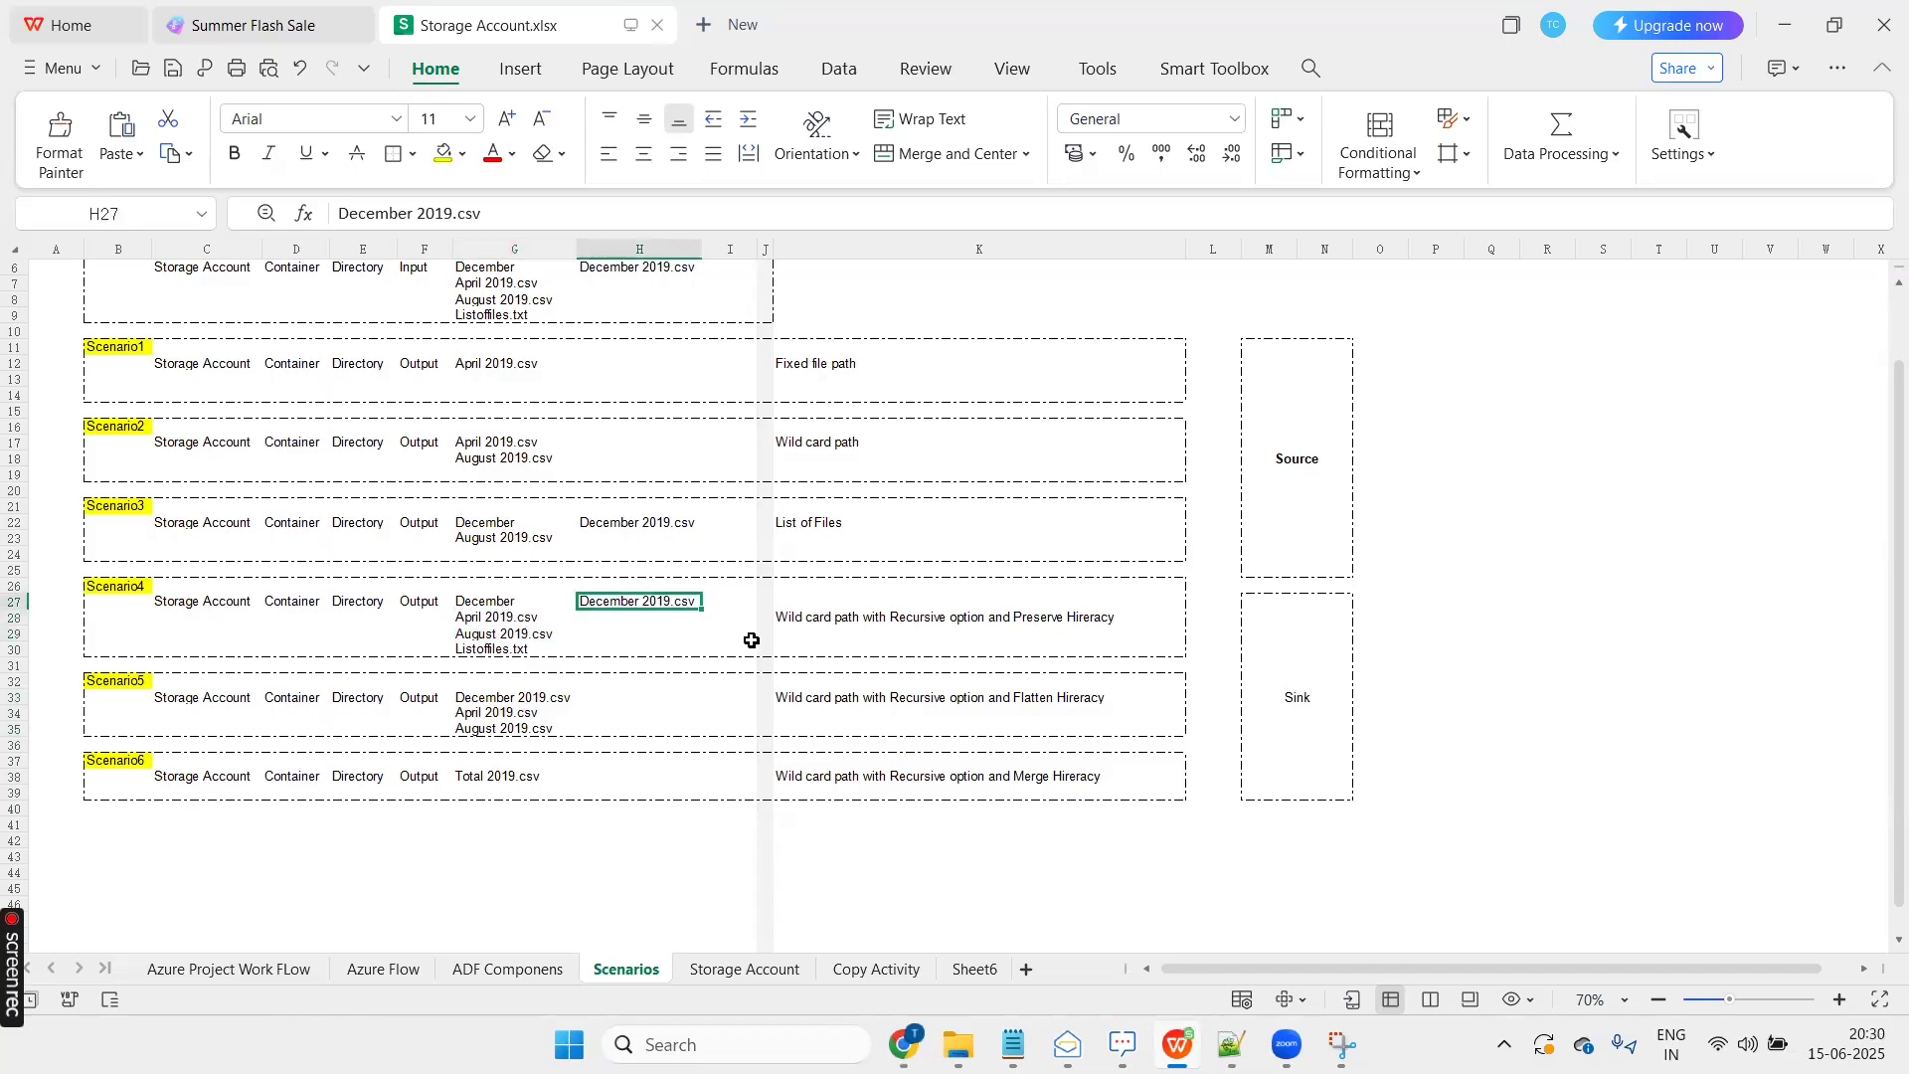
click(803, 693)
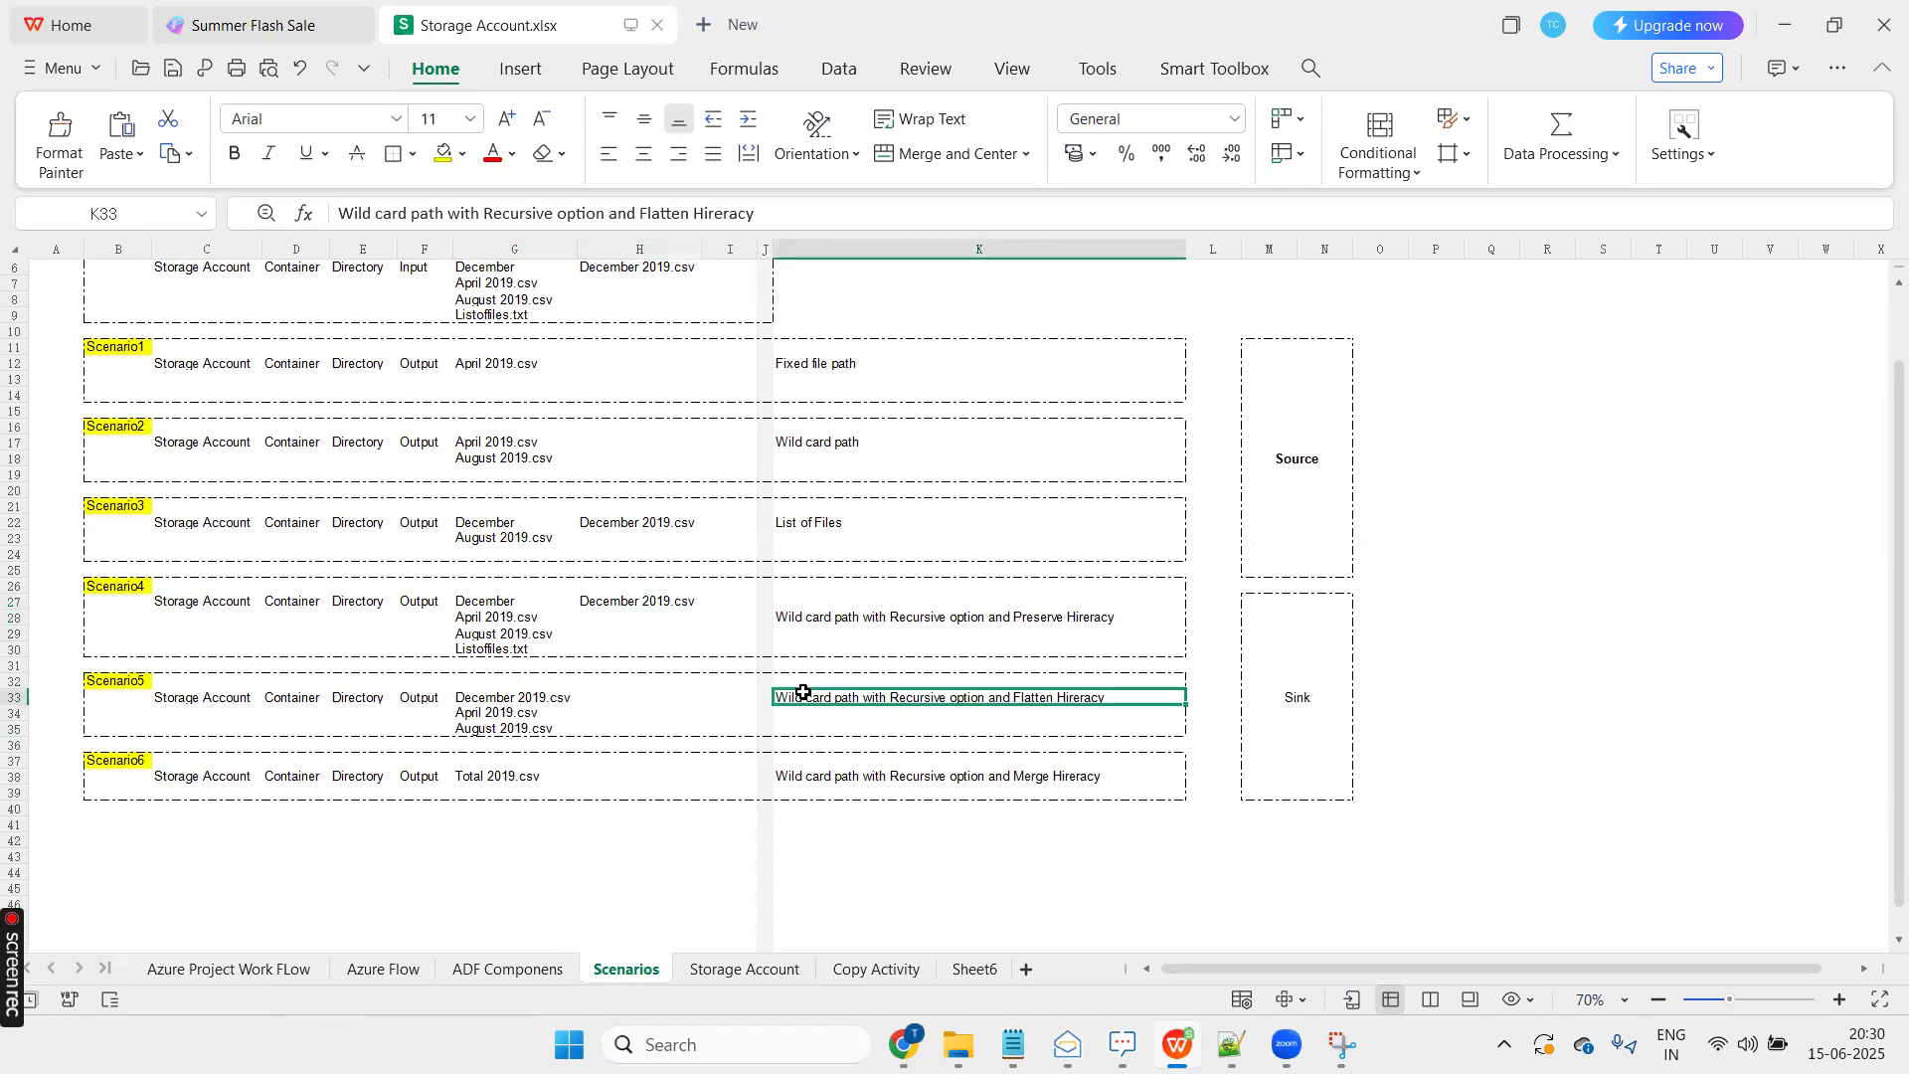
click(656, 601)
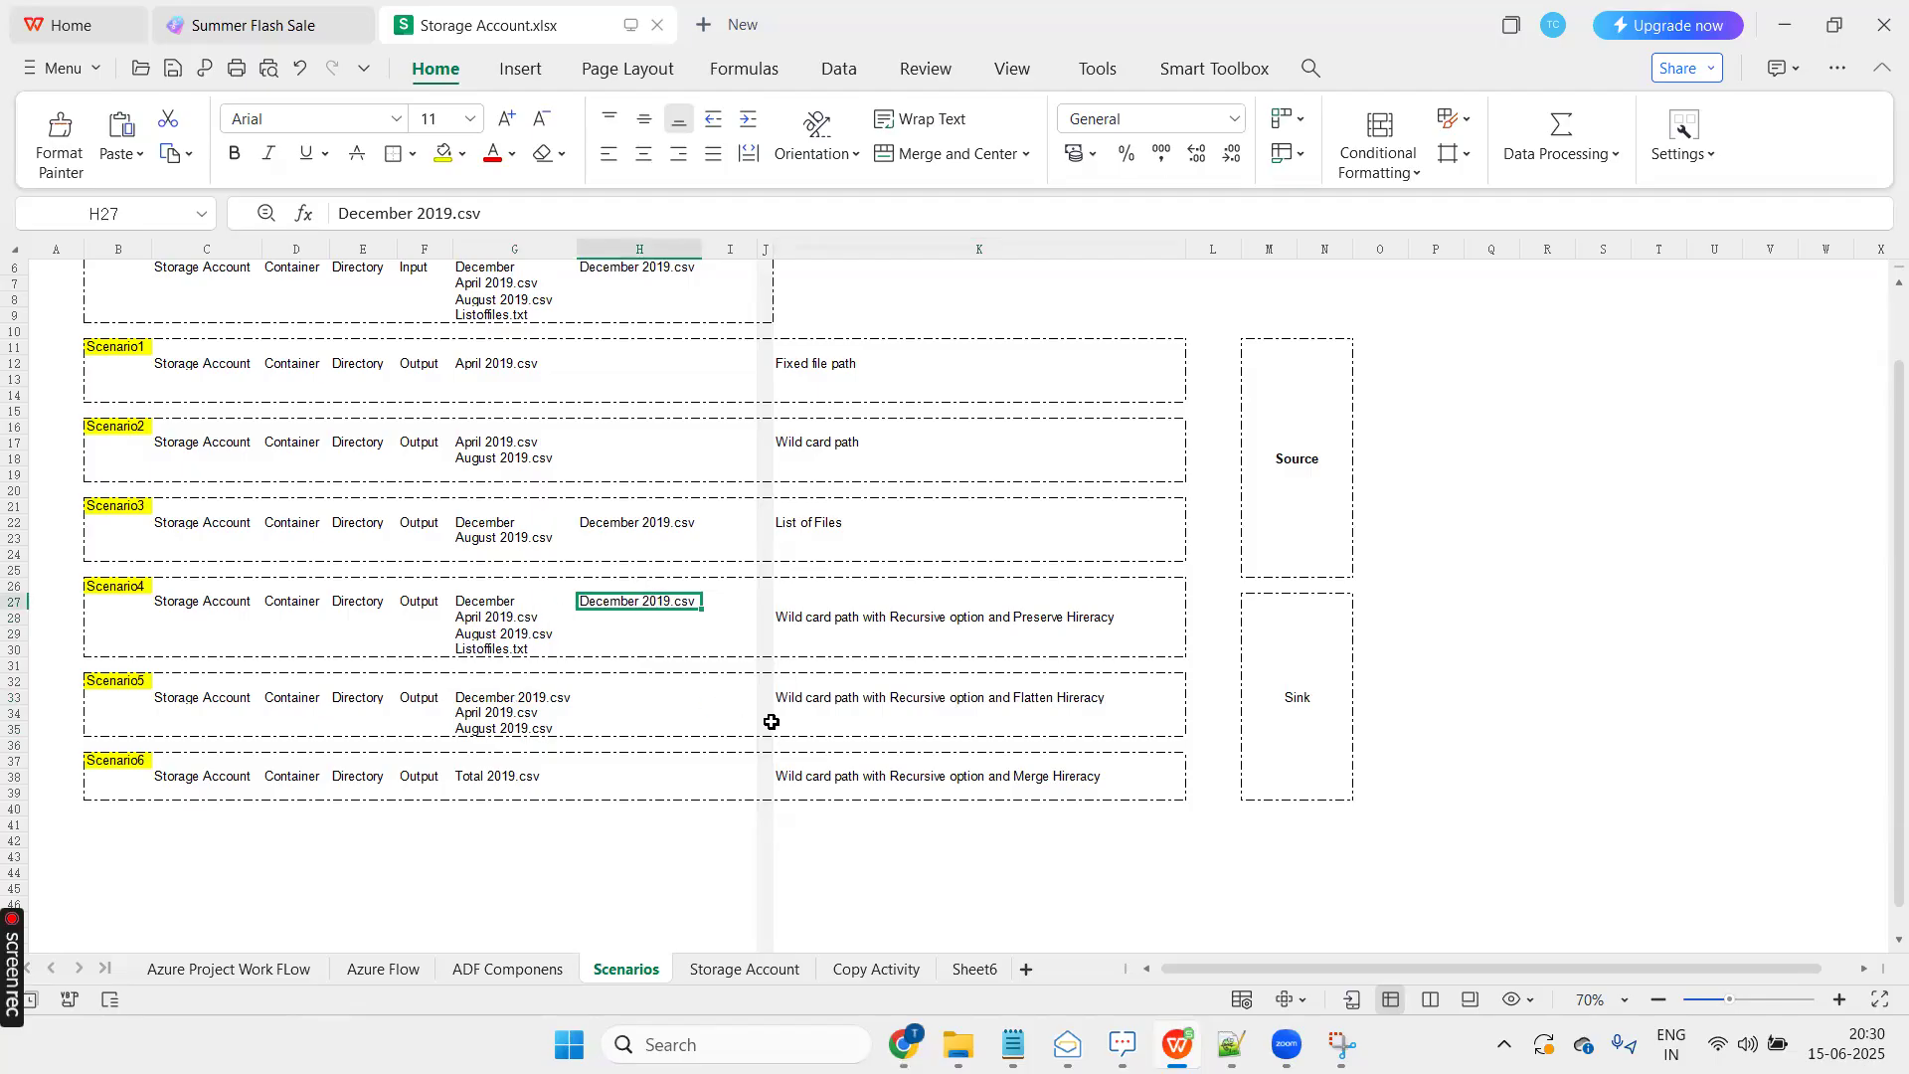
Examine Scenario6, the recursive wildcard copy with merged hierarchy, comparing Scenario5's separate files with its Total 2019.csv output
click(845, 776)
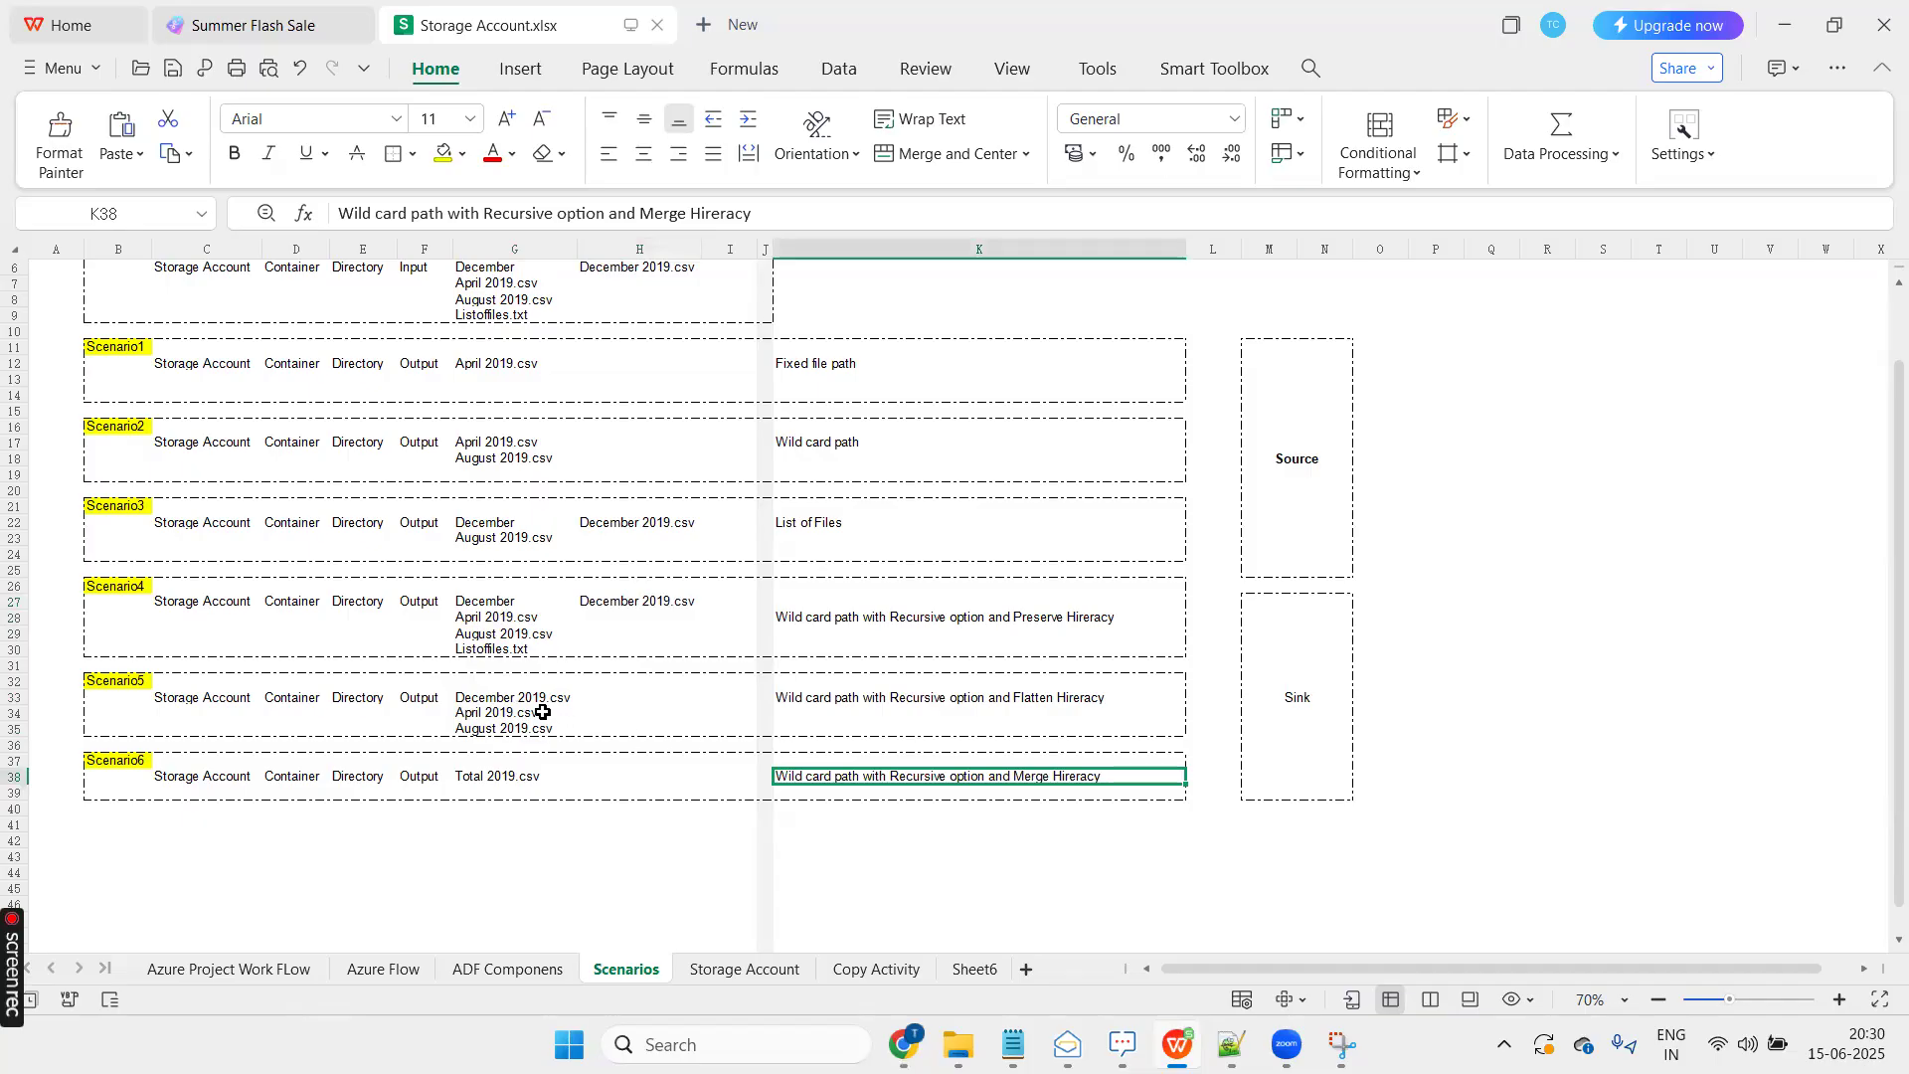
drag(523, 697, 523, 724)
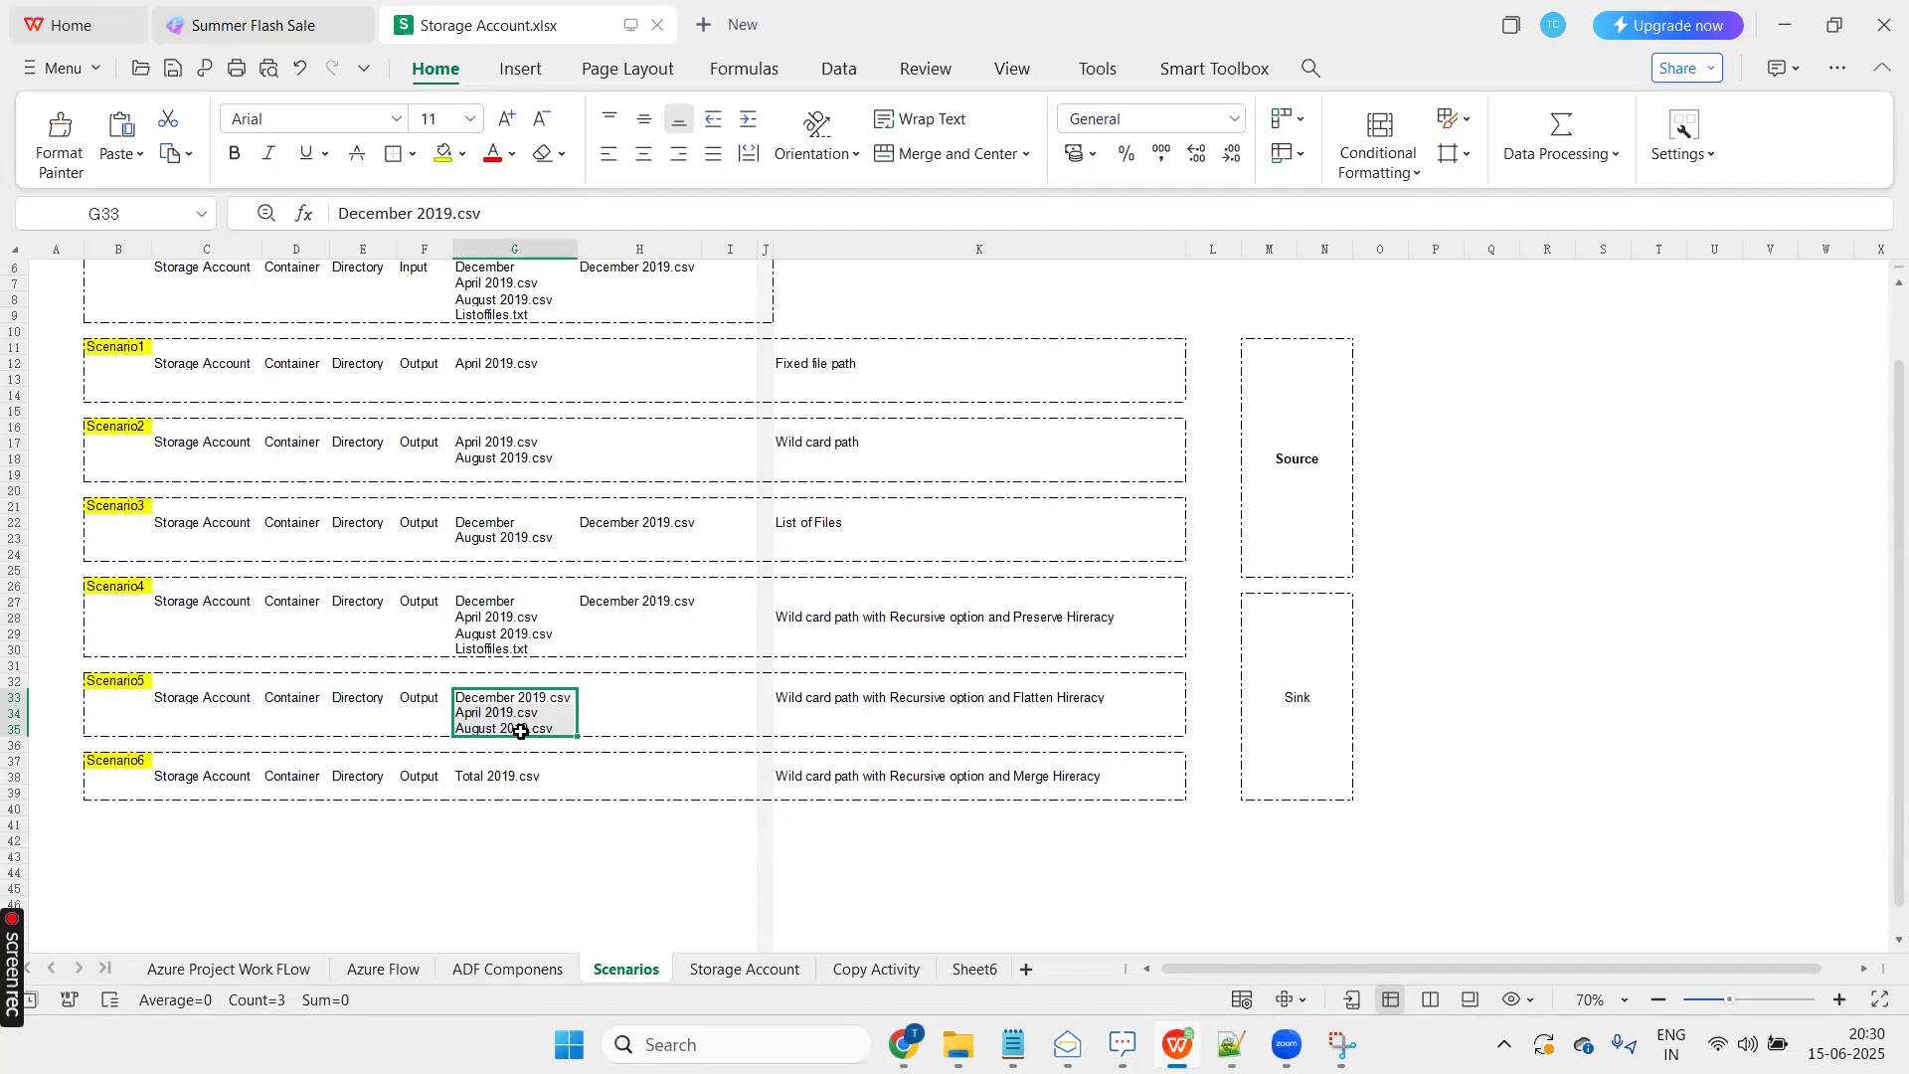
key(ctrl+Down)
key(ctrl+Down)
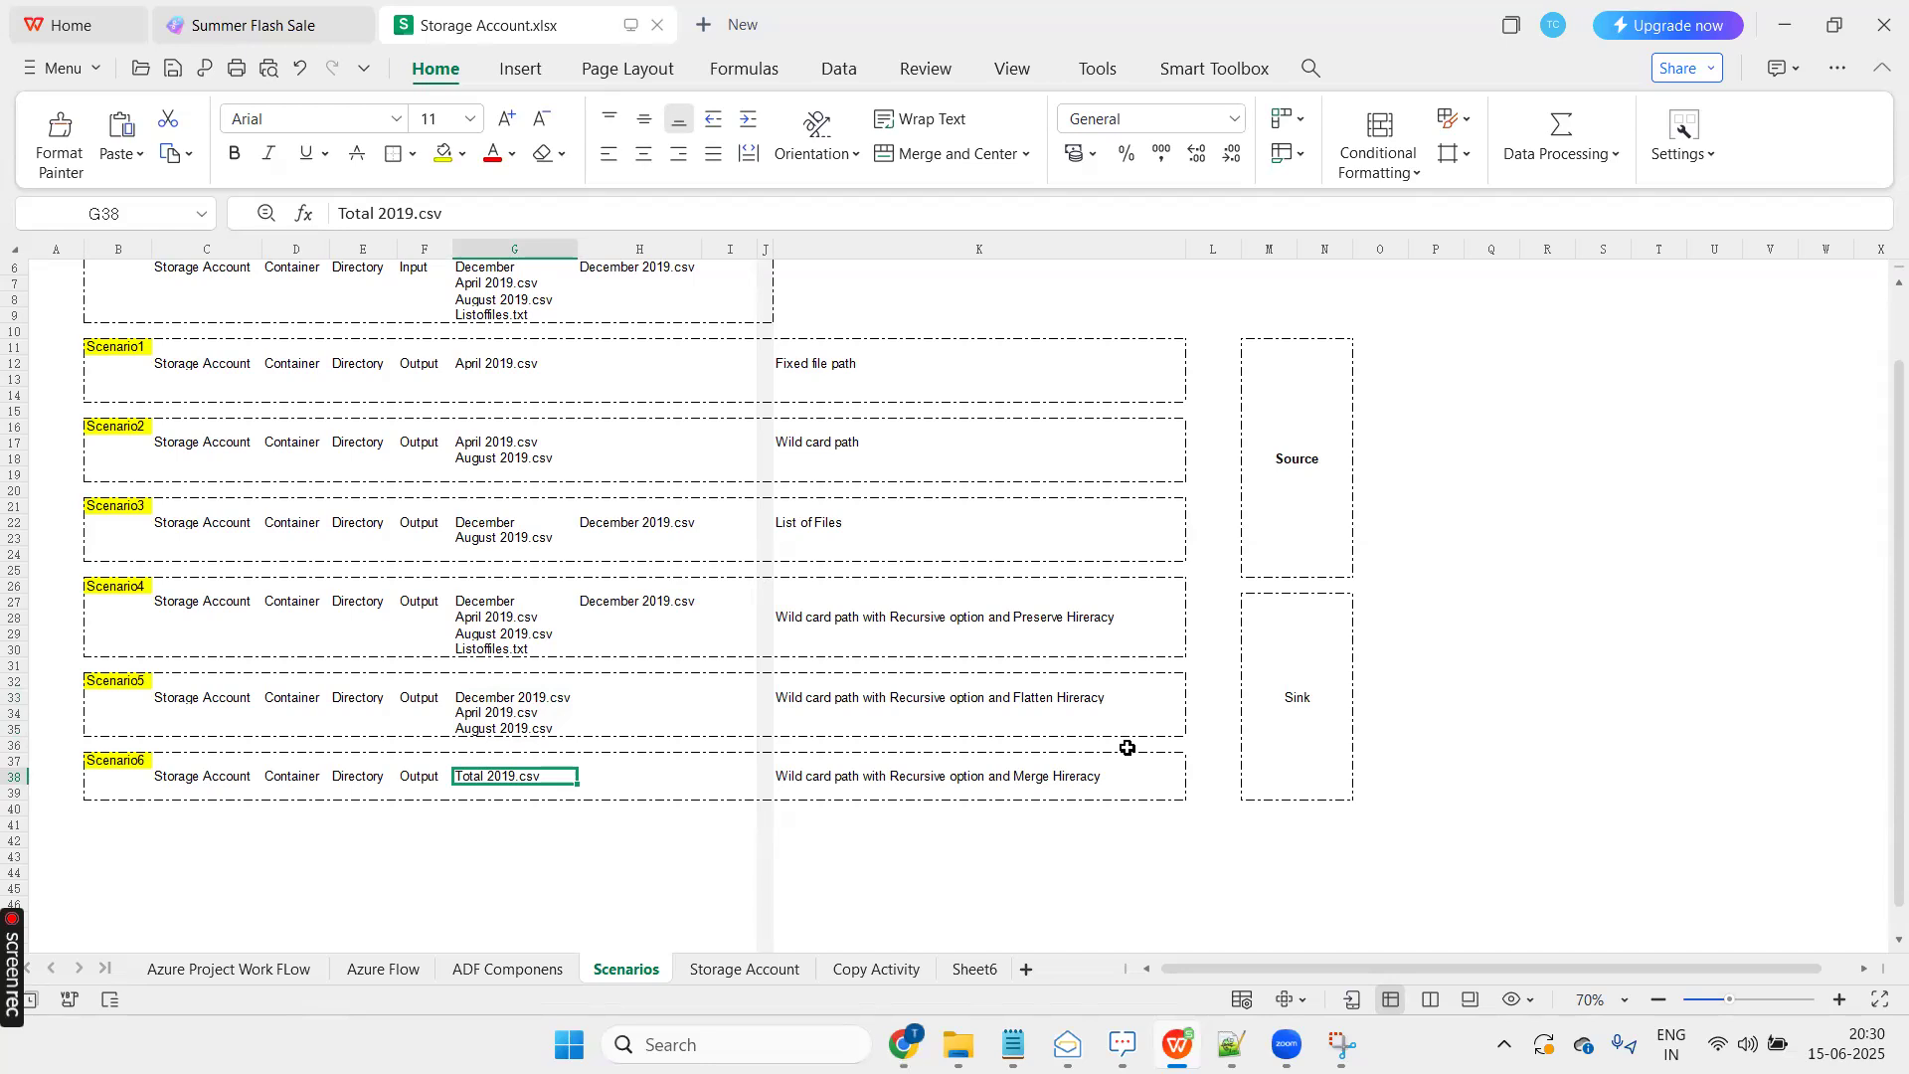
scroll(427, 673, up, 2)
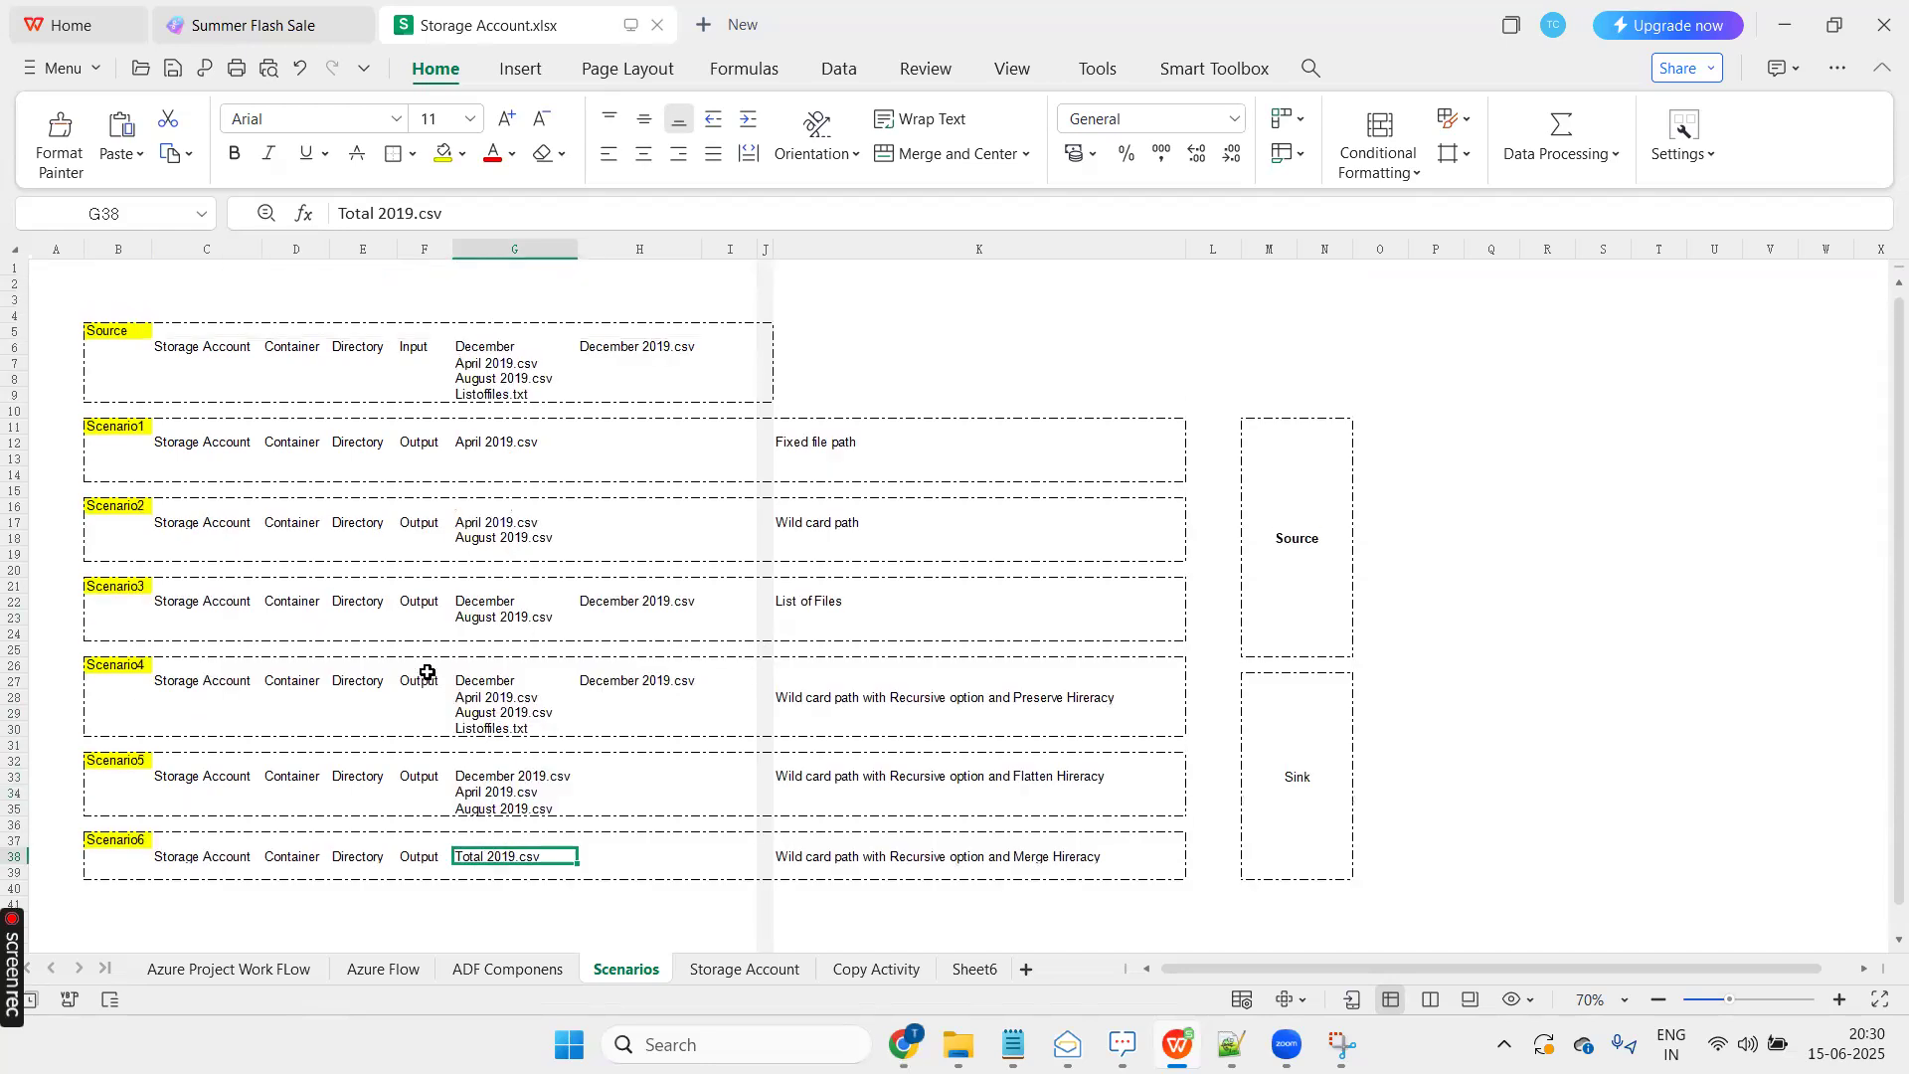